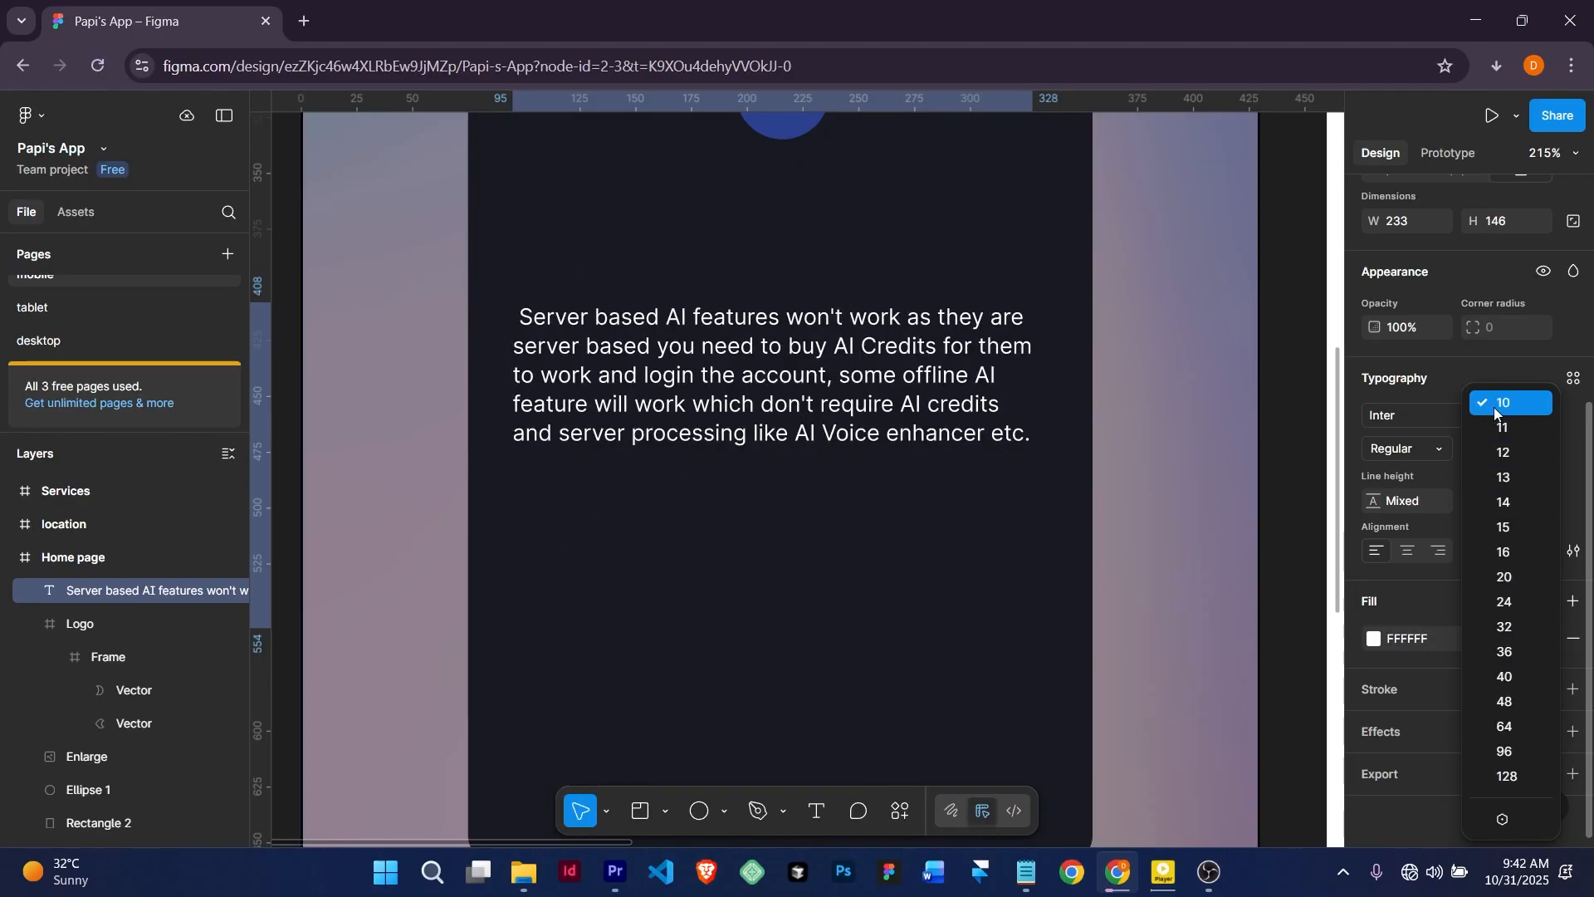
Keep the paragraph's font size at 10 and change its font to Instrument Sans.
left_click(1498, 403)
left_click(1401, 416)
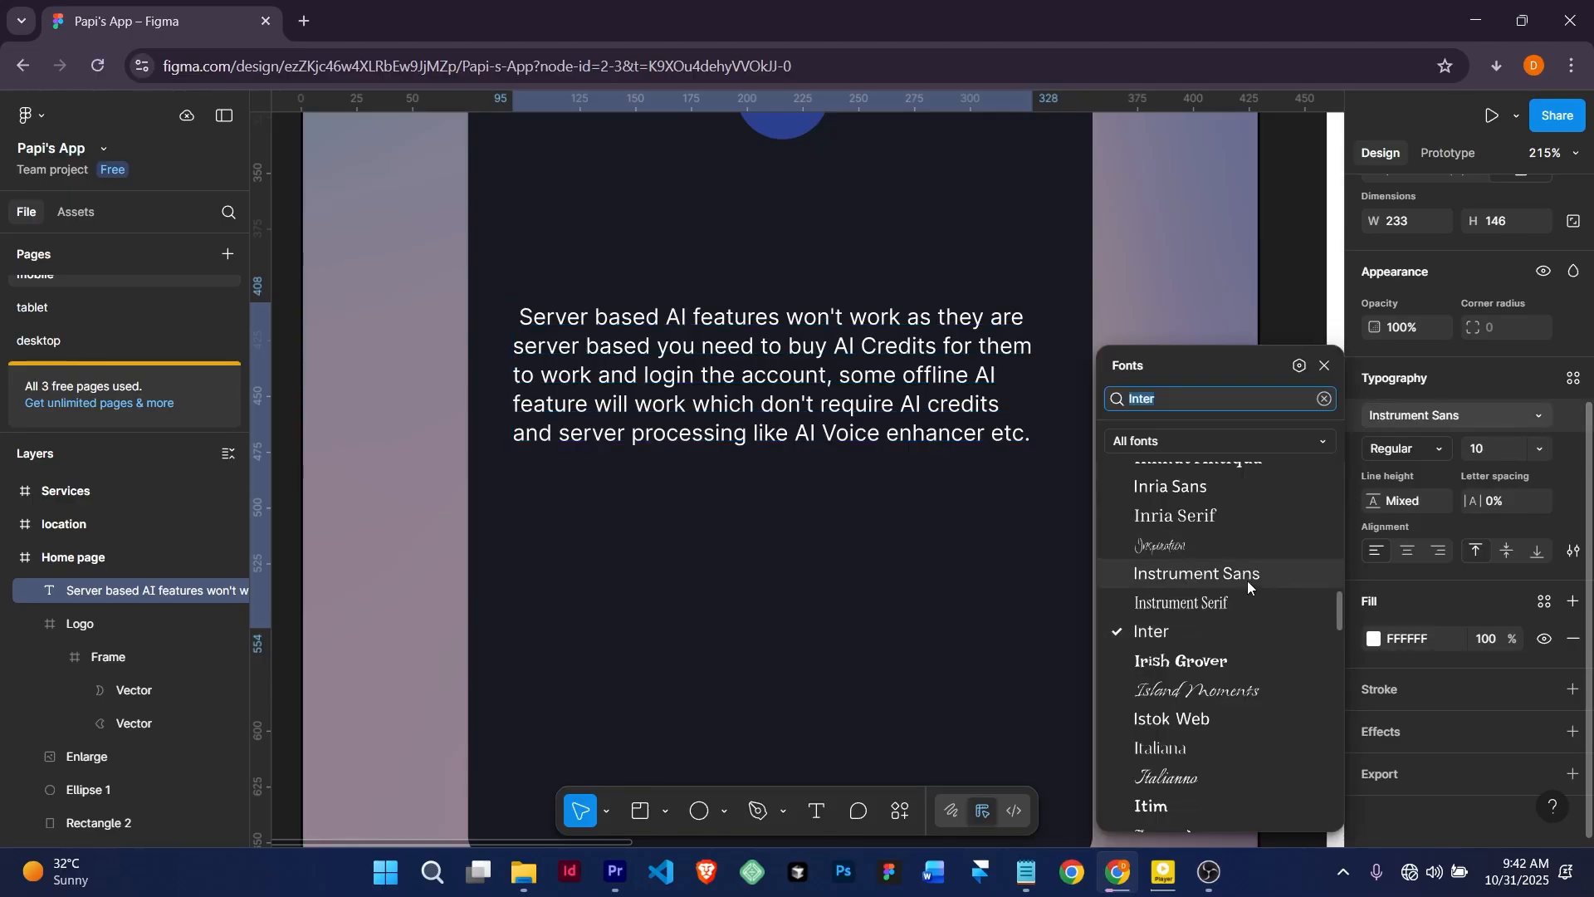
left_click(1224, 582)
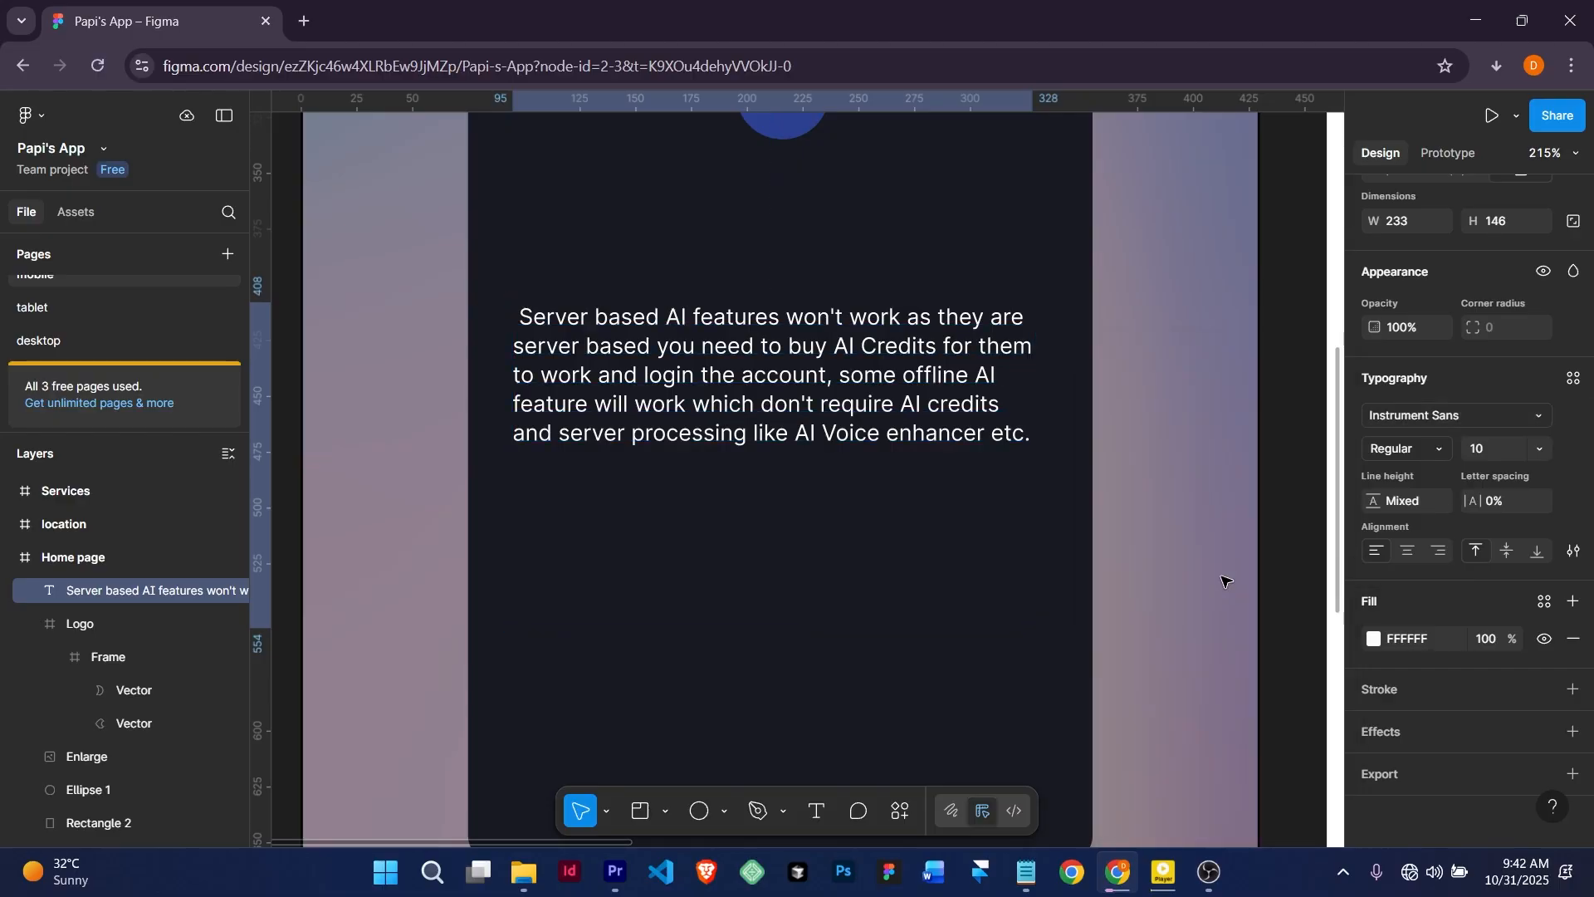
left_click(1507, 407)
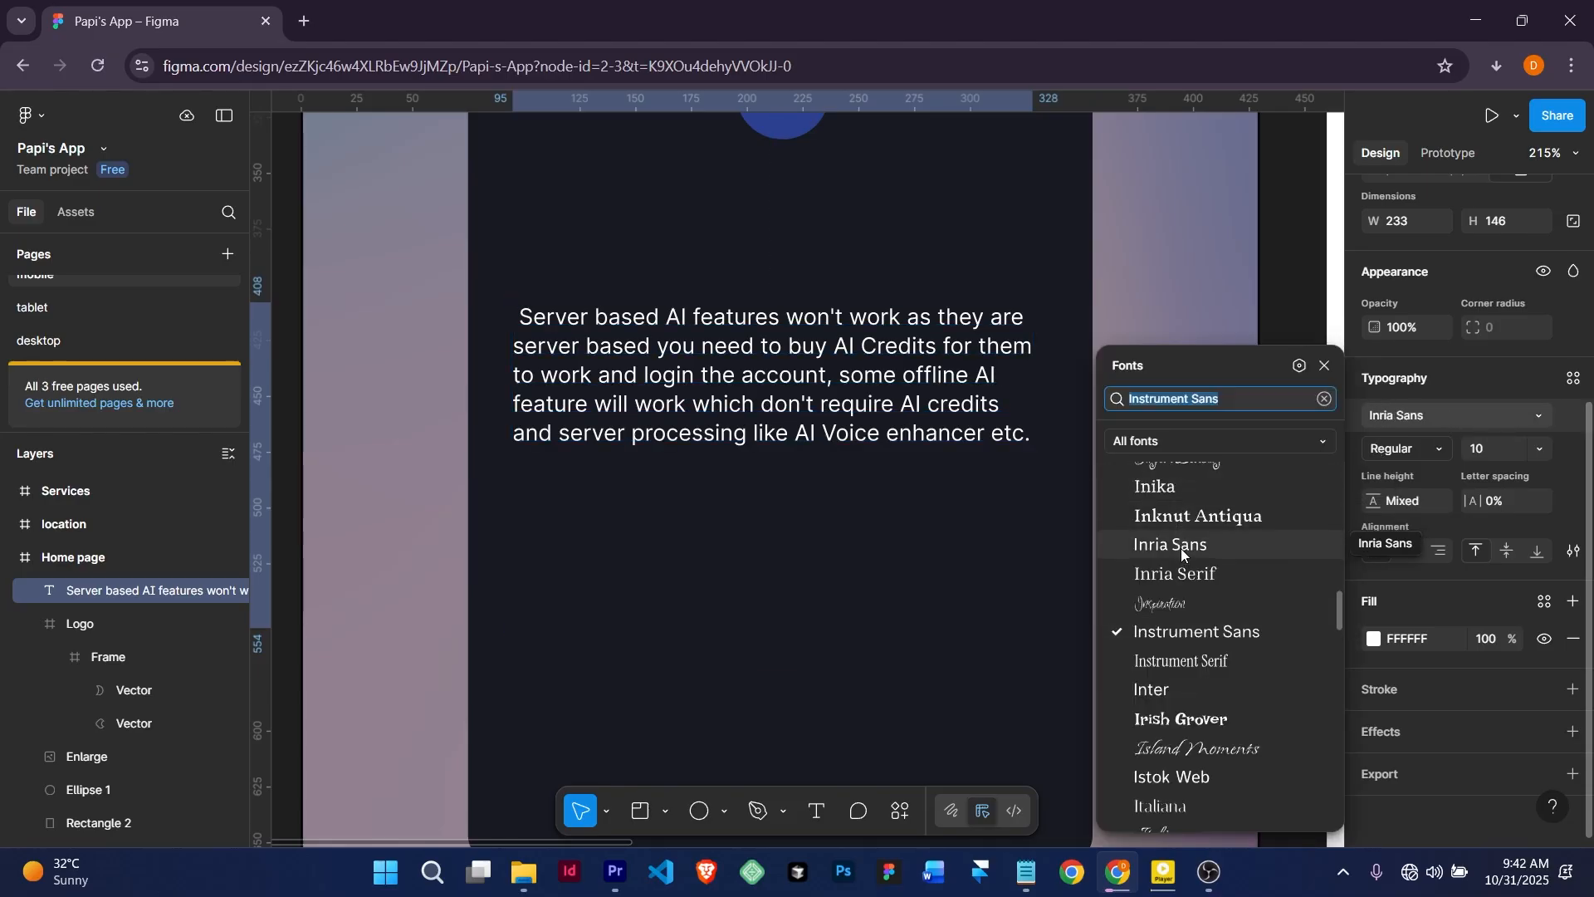
left_click(1561, 422)
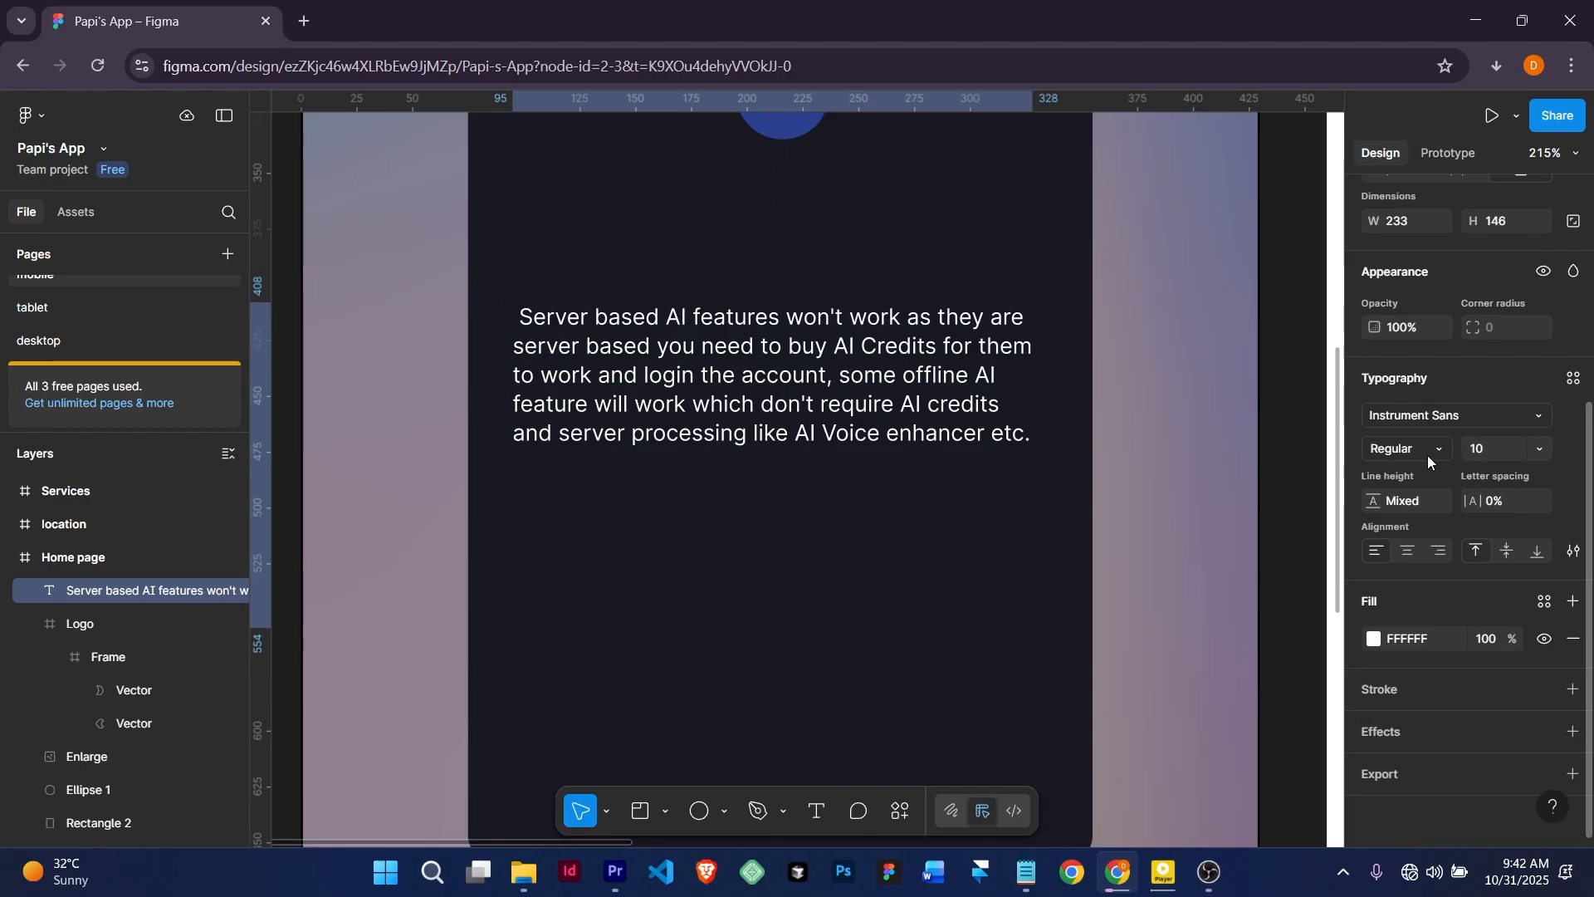
Set the paragraph's font back to Inter with the Regular weight.
left_click(1427, 455)
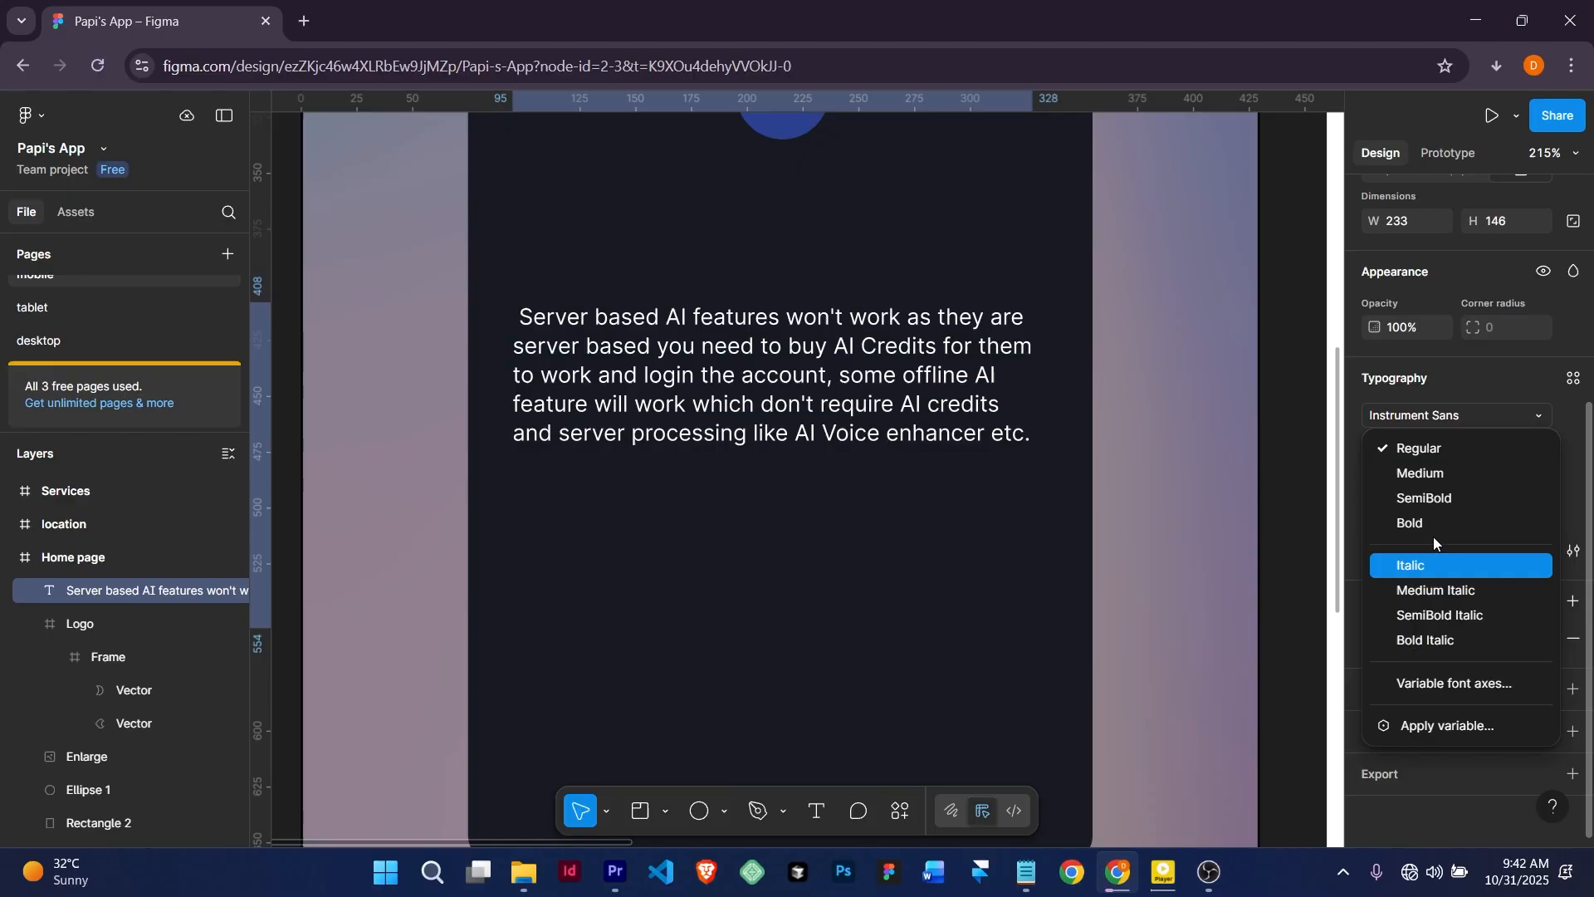
left_click(1437, 416)
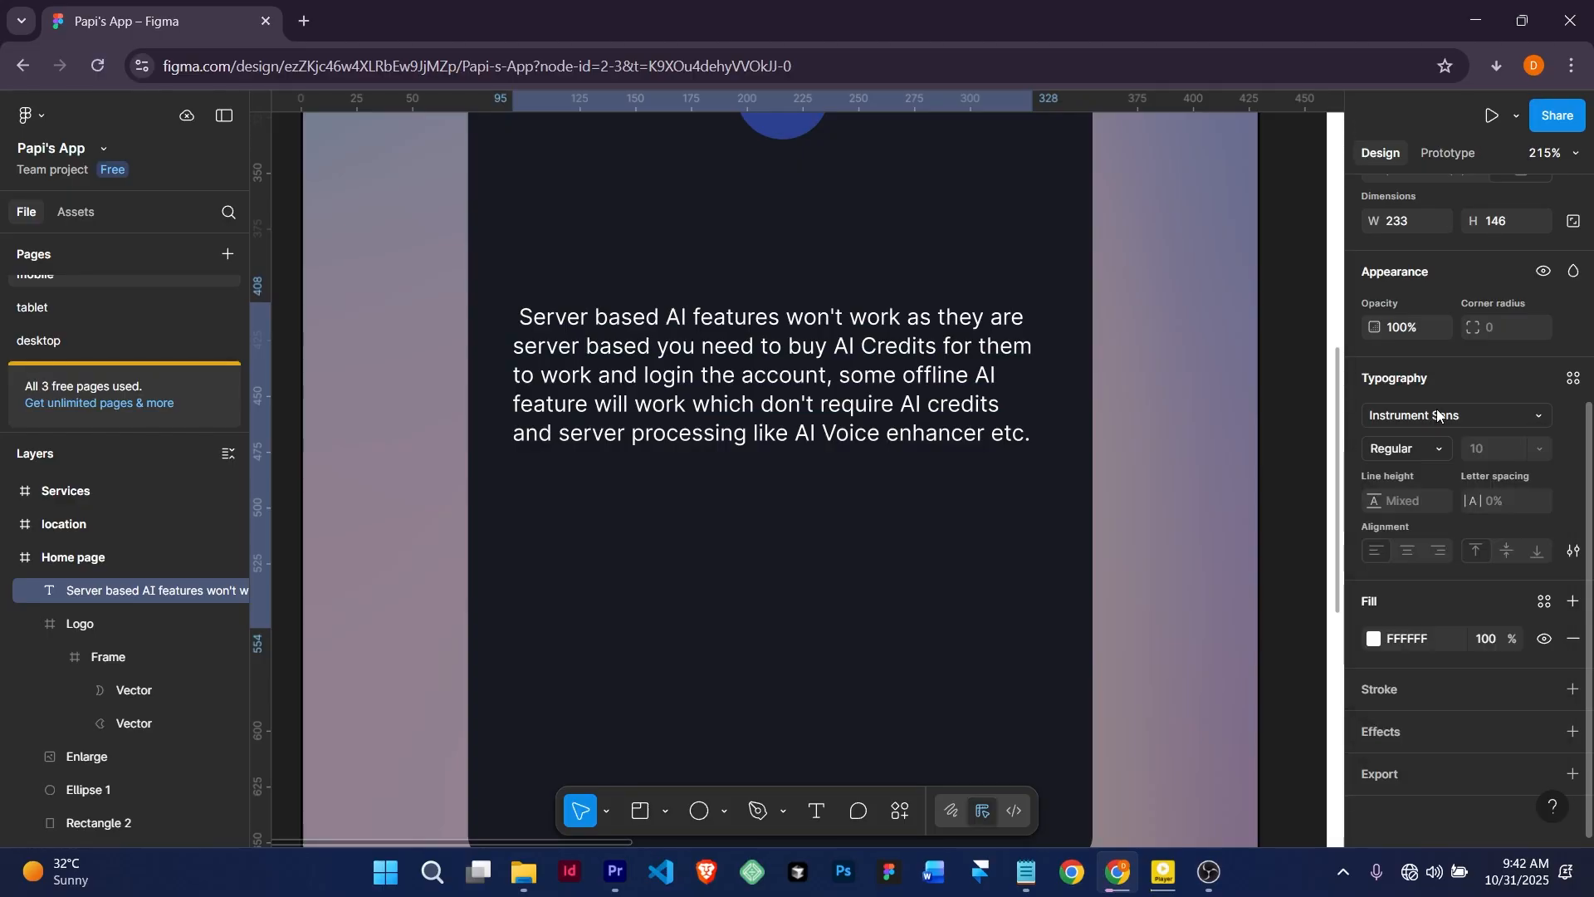
left_click(1437, 416)
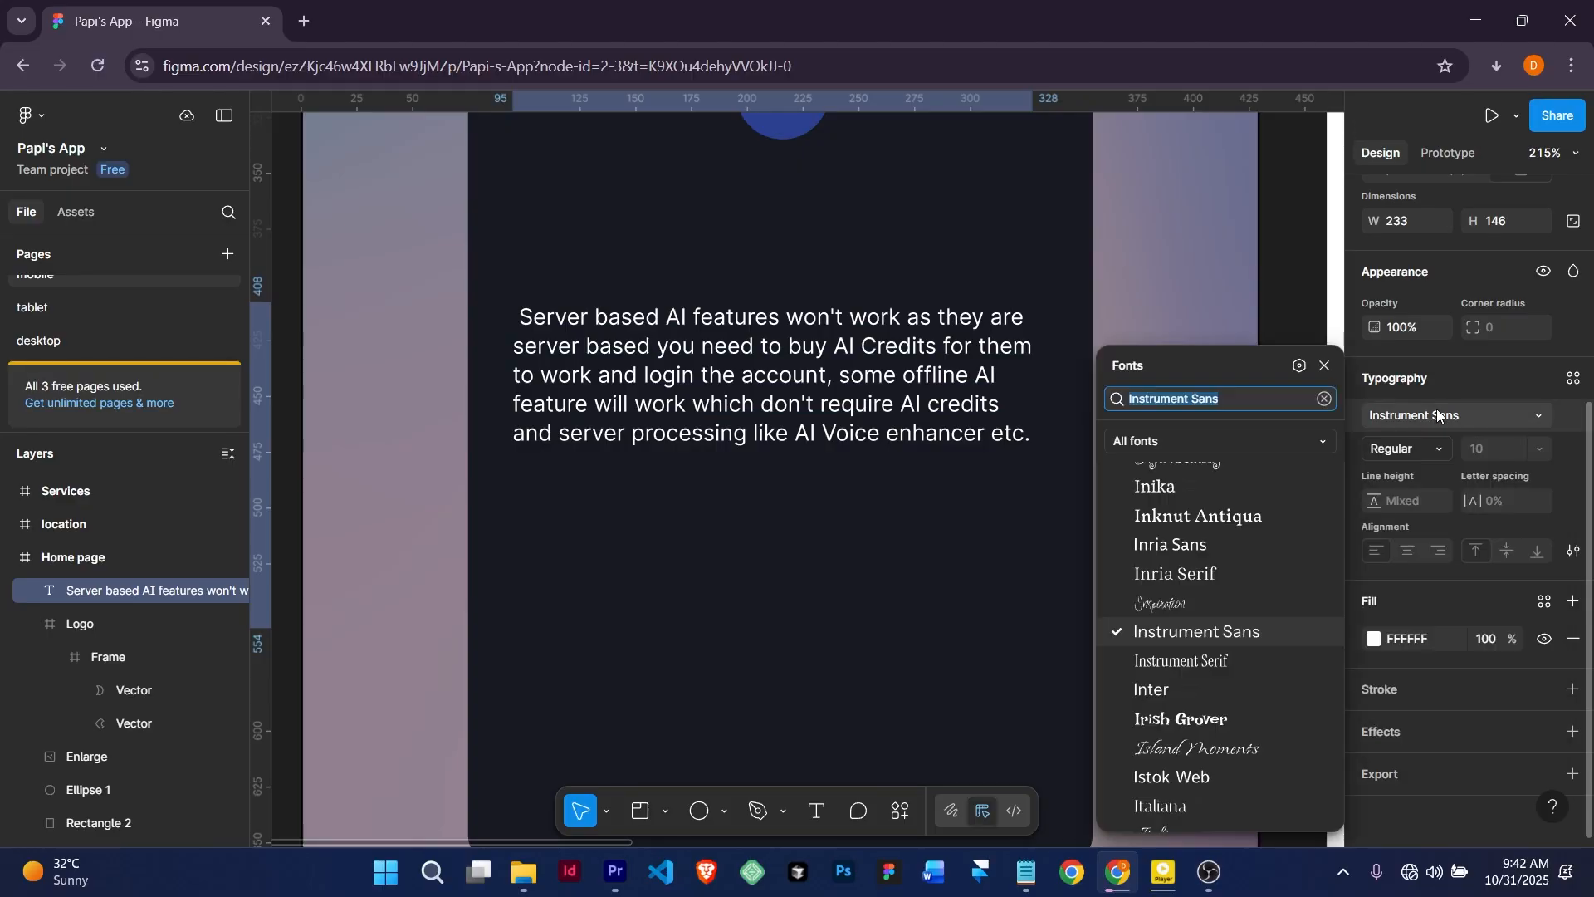
left_click(1158, 688)
left_click(1438, 453)
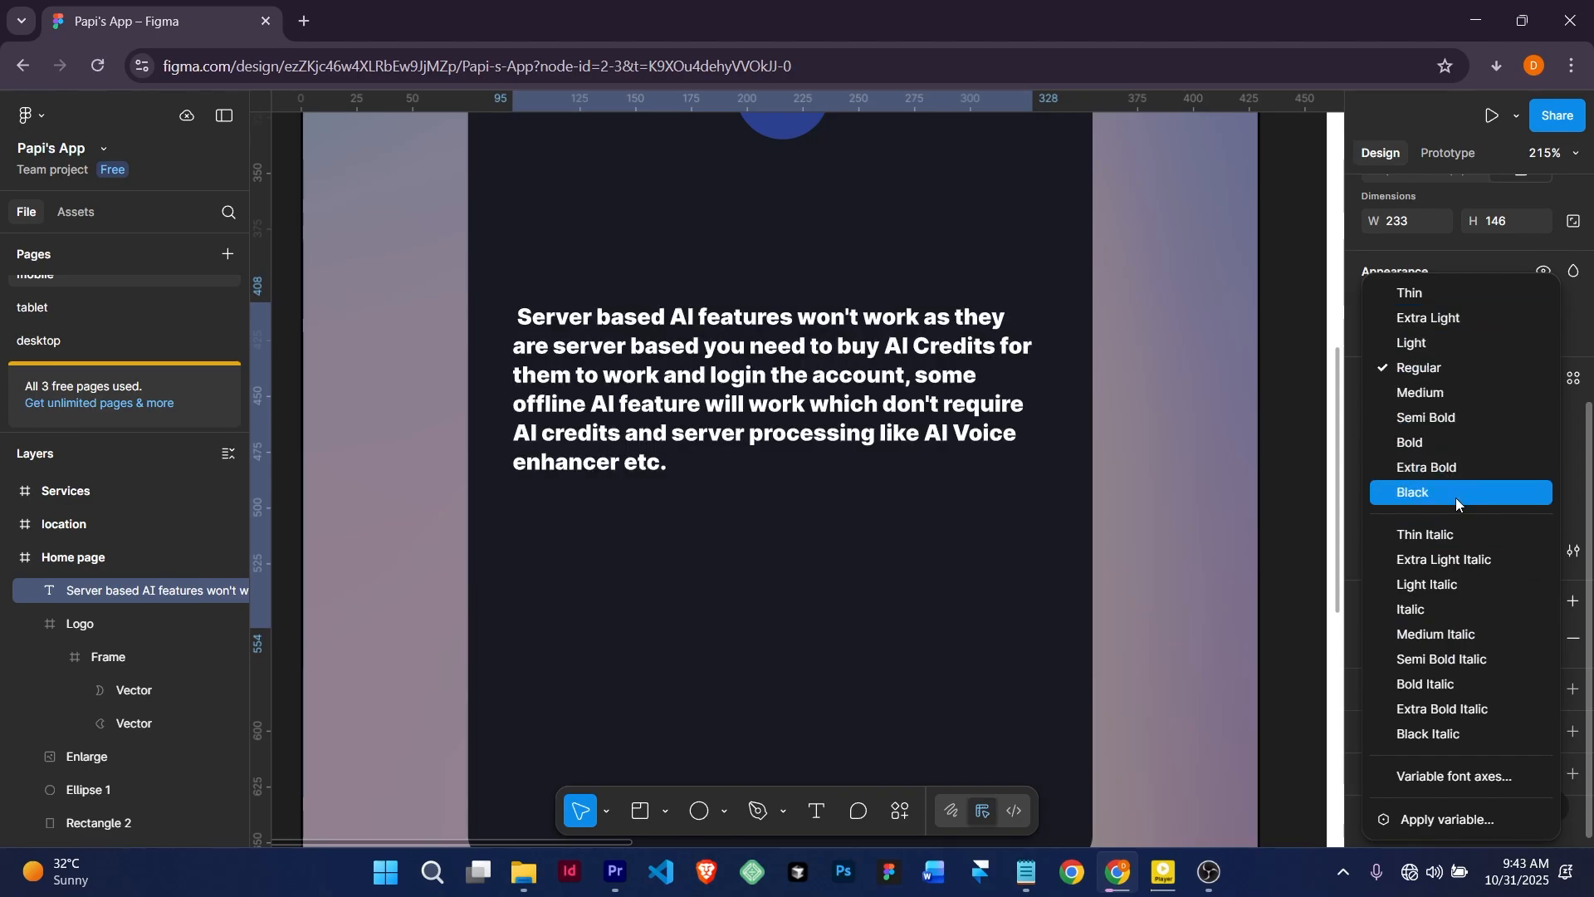
left_click(1436, 367)
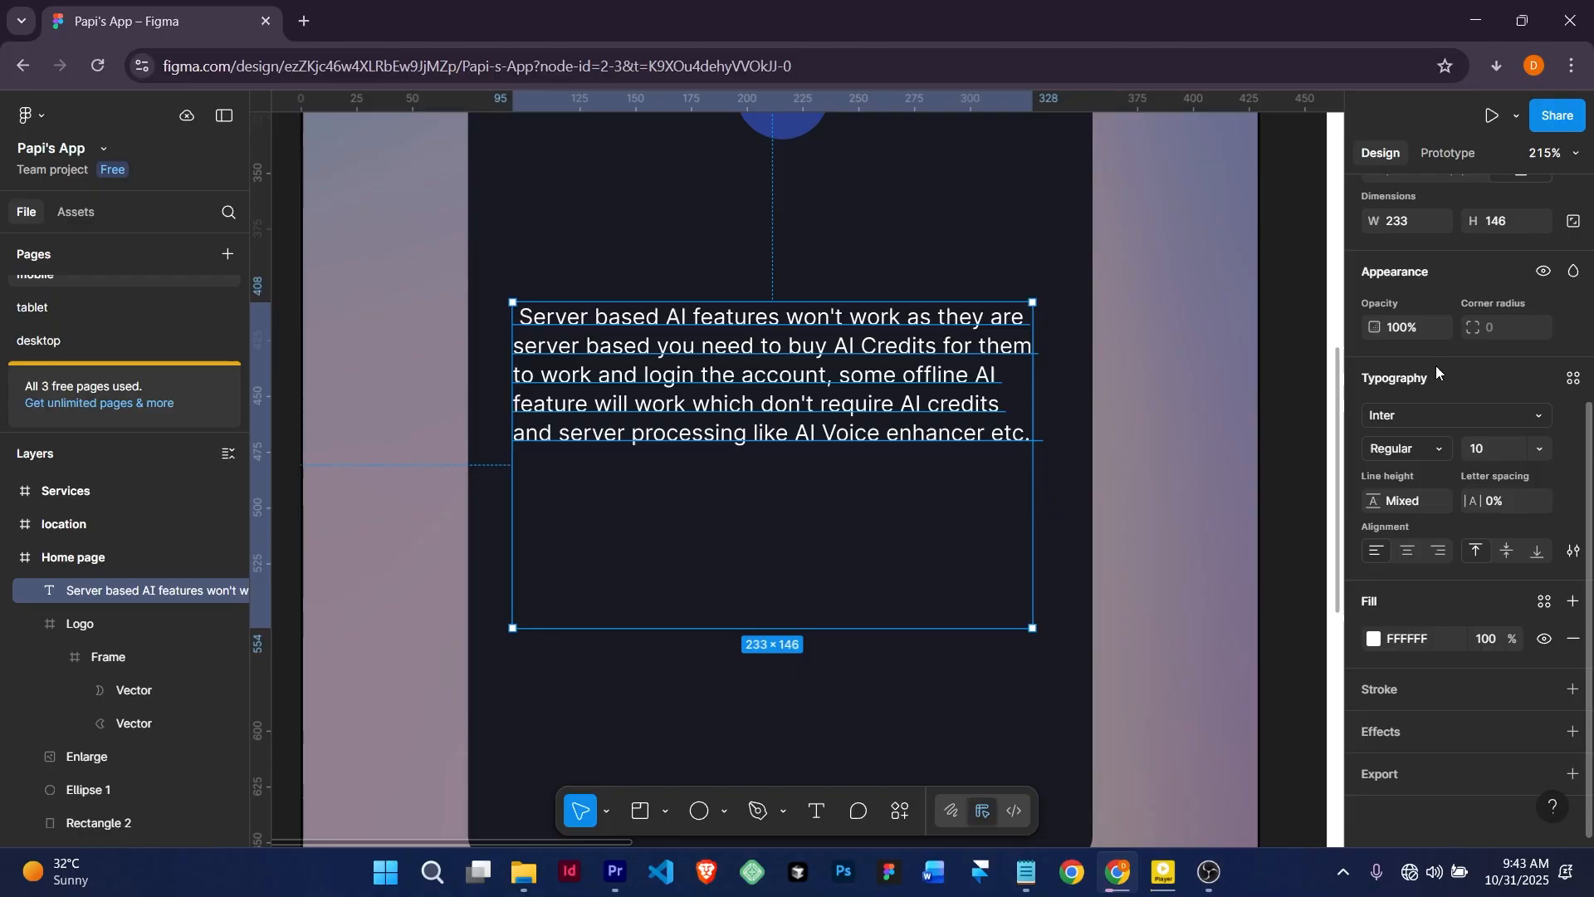
Shorten the paragraph's text box to a height of about 70 so it fits the text.
scroll(811, 440, "down", 3)
scroll(811, 440, "up", 3)
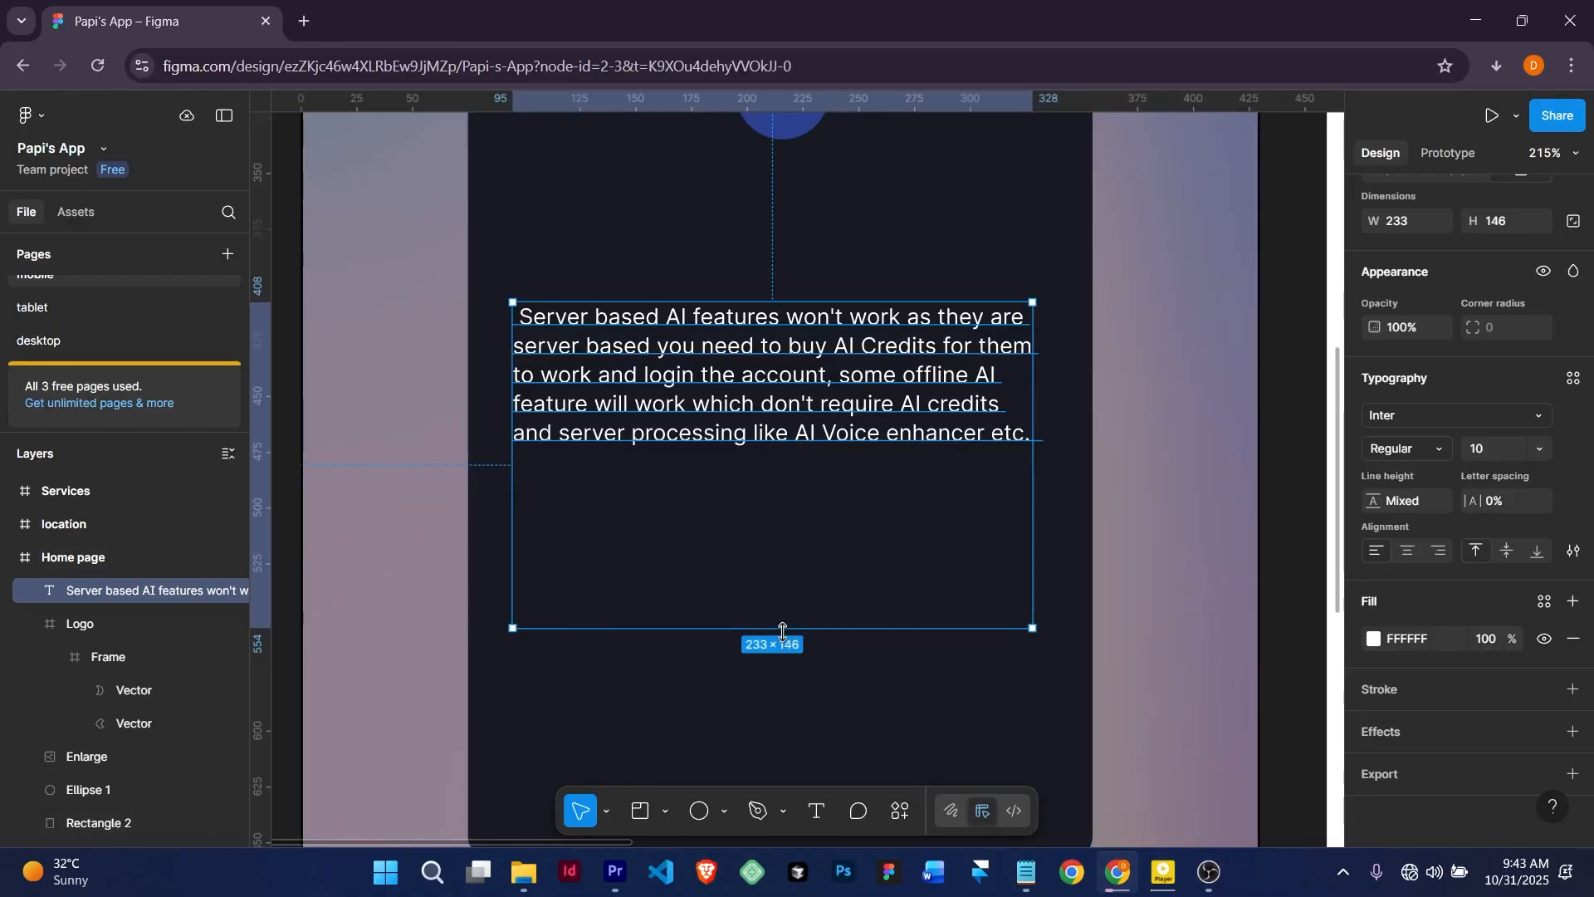
left_click_drag(782, 631, 774, 457)
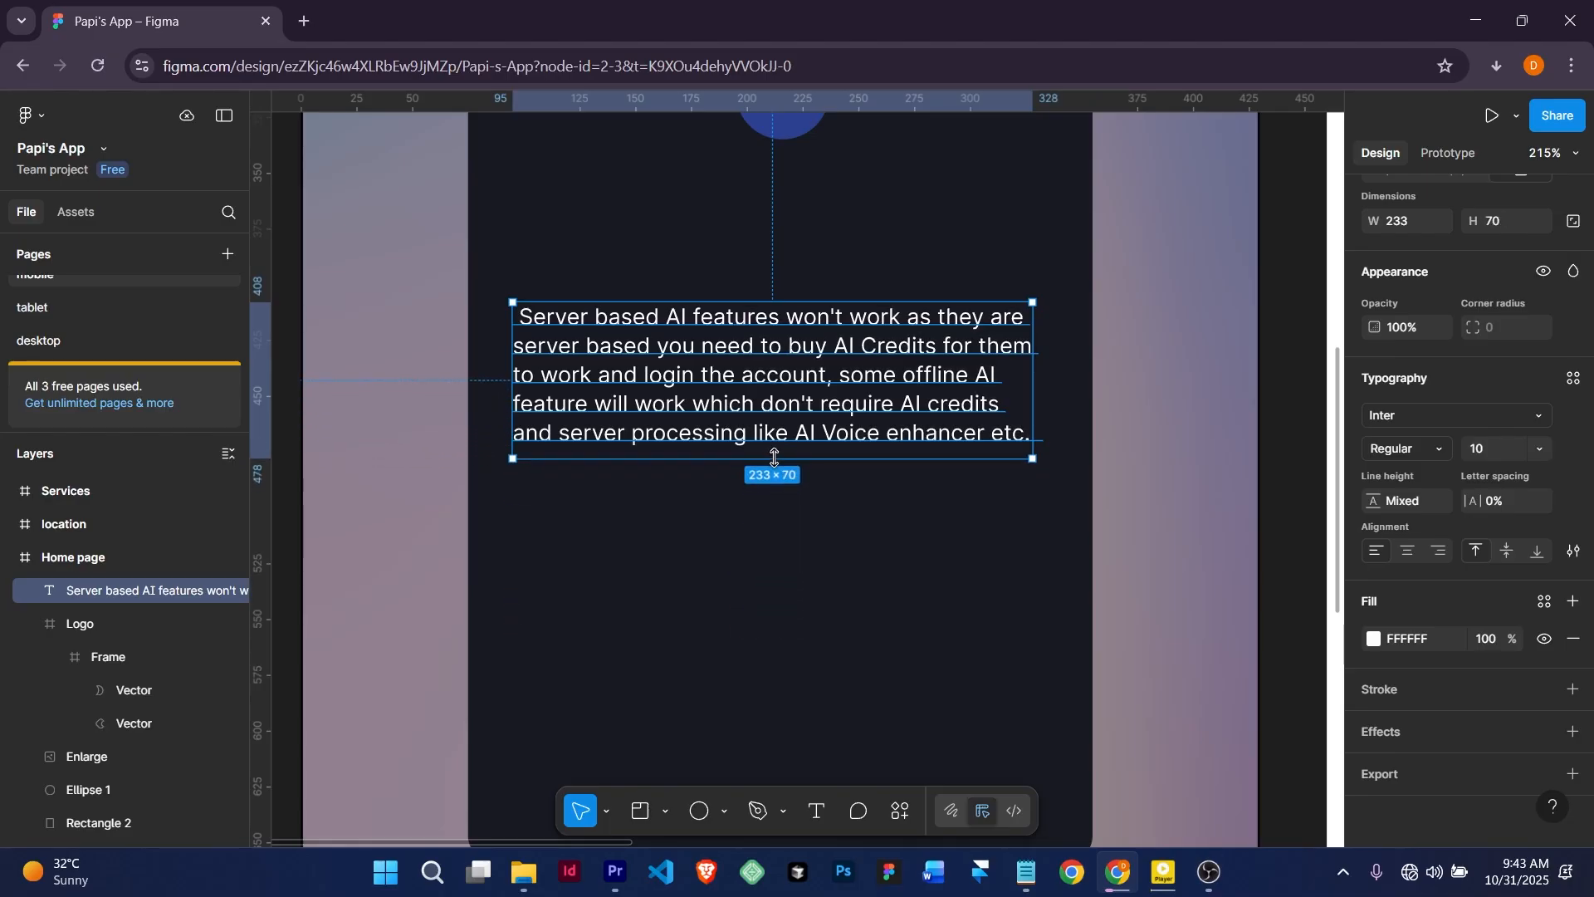
Draw a rectangle about 241 × 95 below the paragraph inside the dark card and set its corner radius to 12.
left_click(878, 569)
scroll(878, 570, "down", 5, "ctrl")
scroll(879, 569, "up", 4, "ctrl")
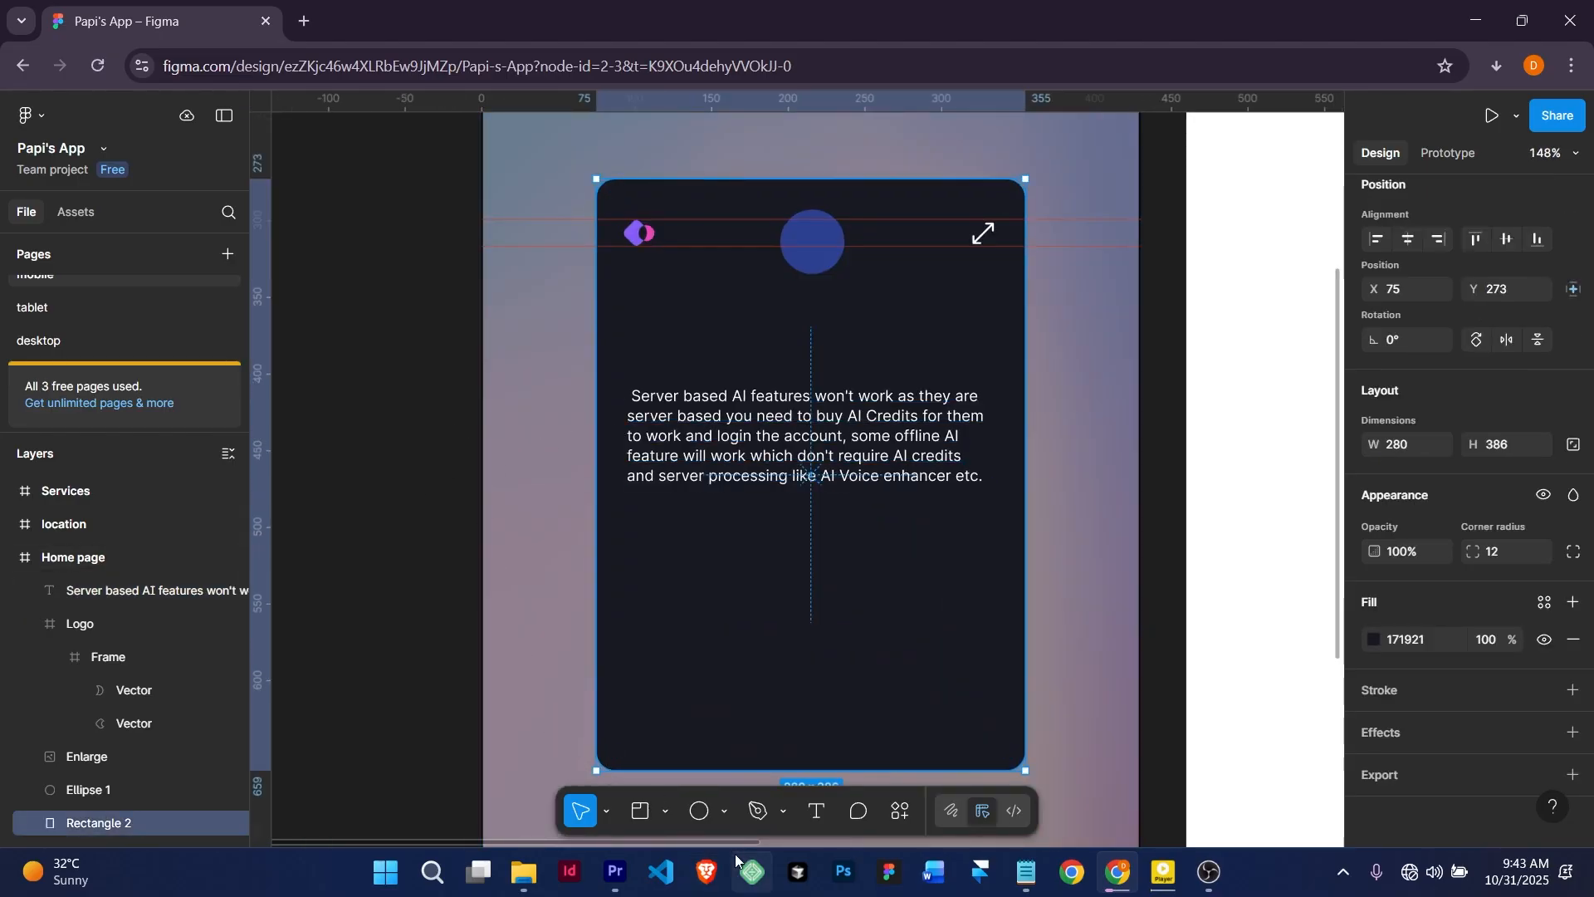
left_click(724, 813)
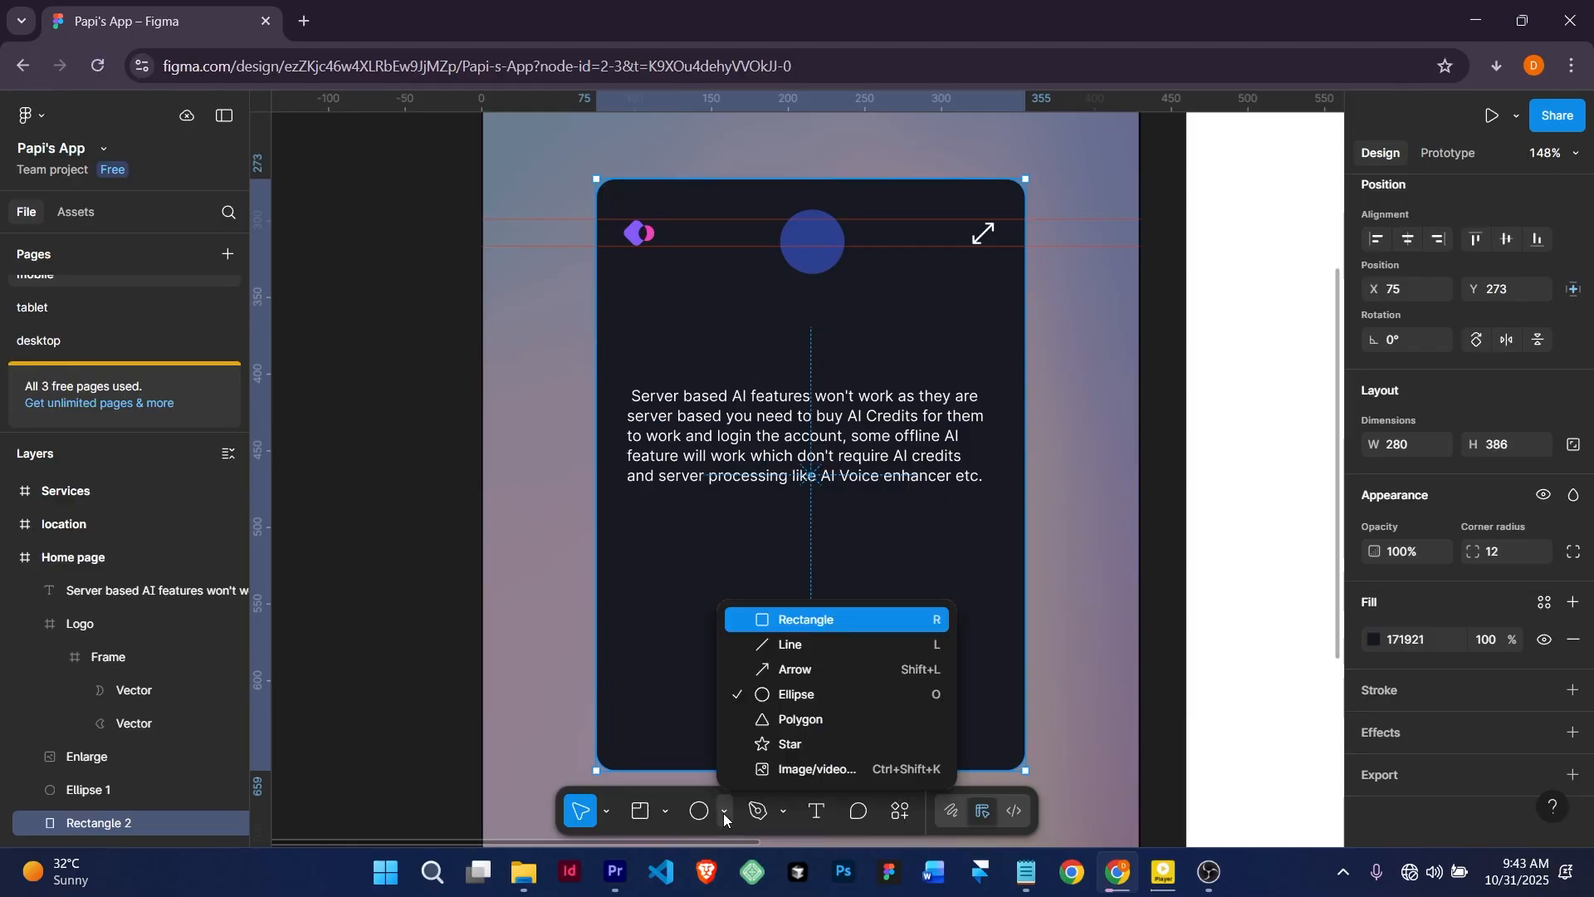
left_click(797, 618)
mouse_move(627, 555)
left_mouse_down()
mouse_move(788, 662)
mouse_move(953, 706)
mouse_move(998, 699)
left_mouse_up()
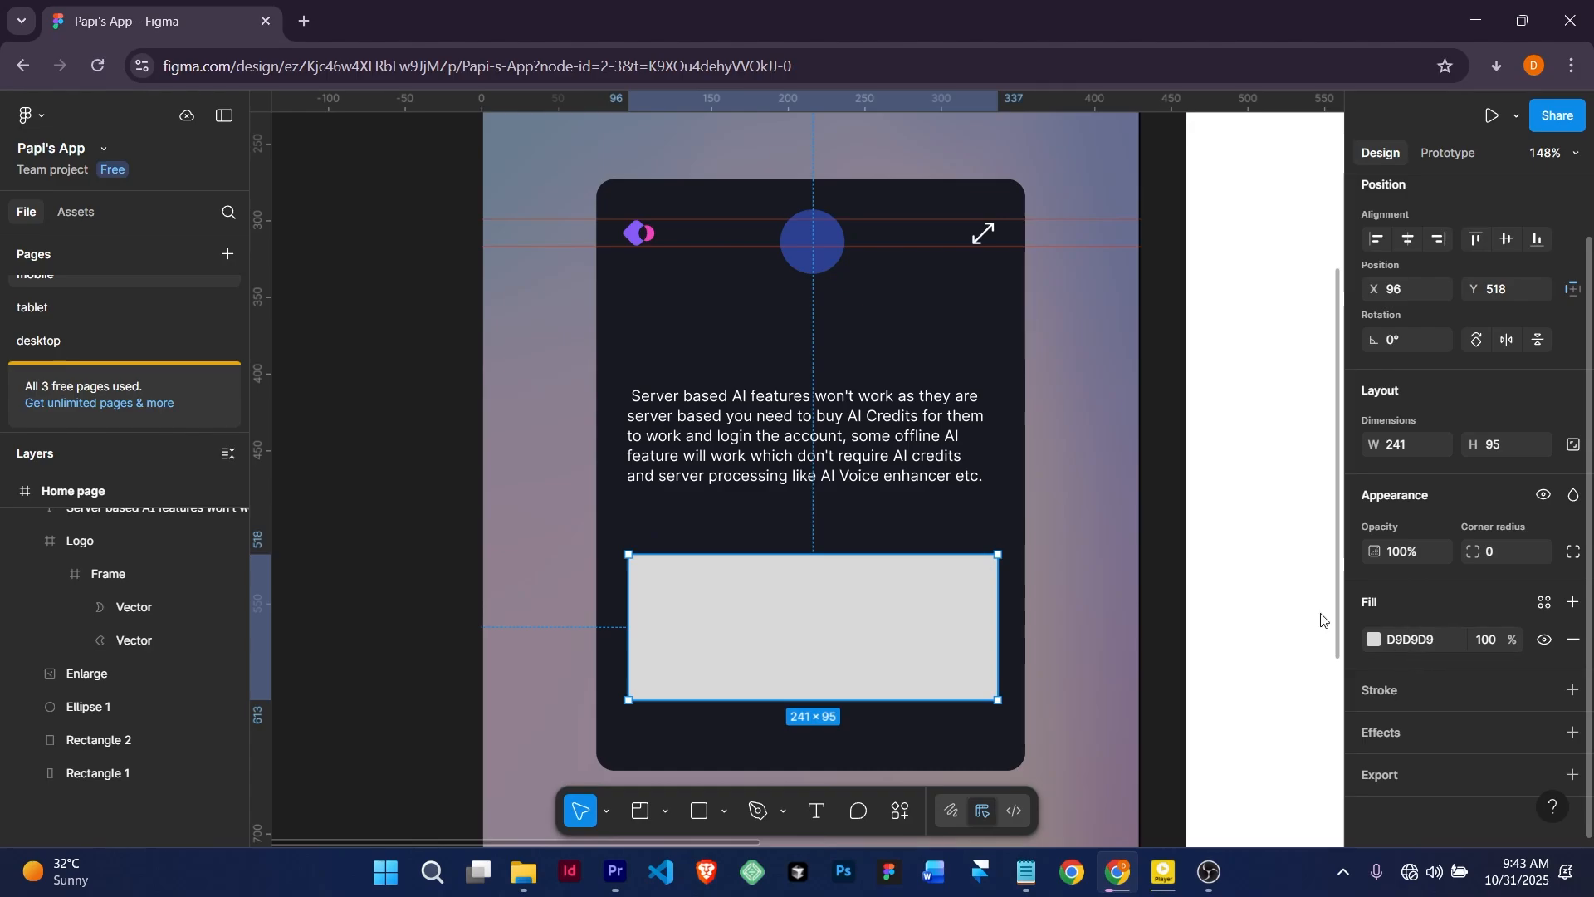
left_click(1489, 553)
type("12")
key("Return")
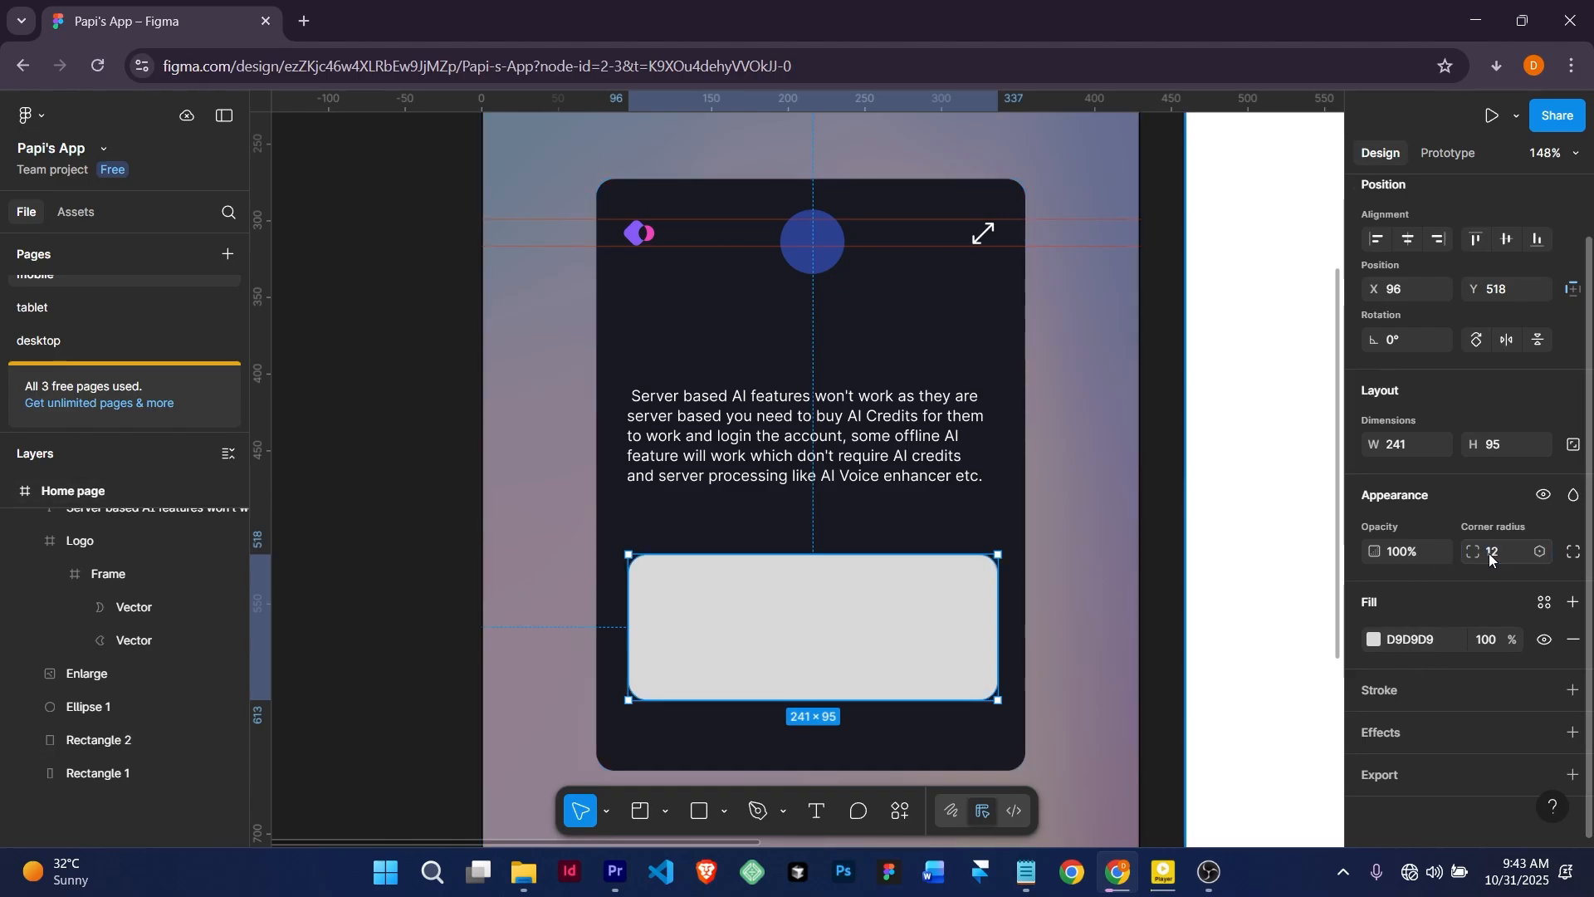
Create a color style named "main color" from the fill of the blue circle at the top of the card.
left_click(830, 262)
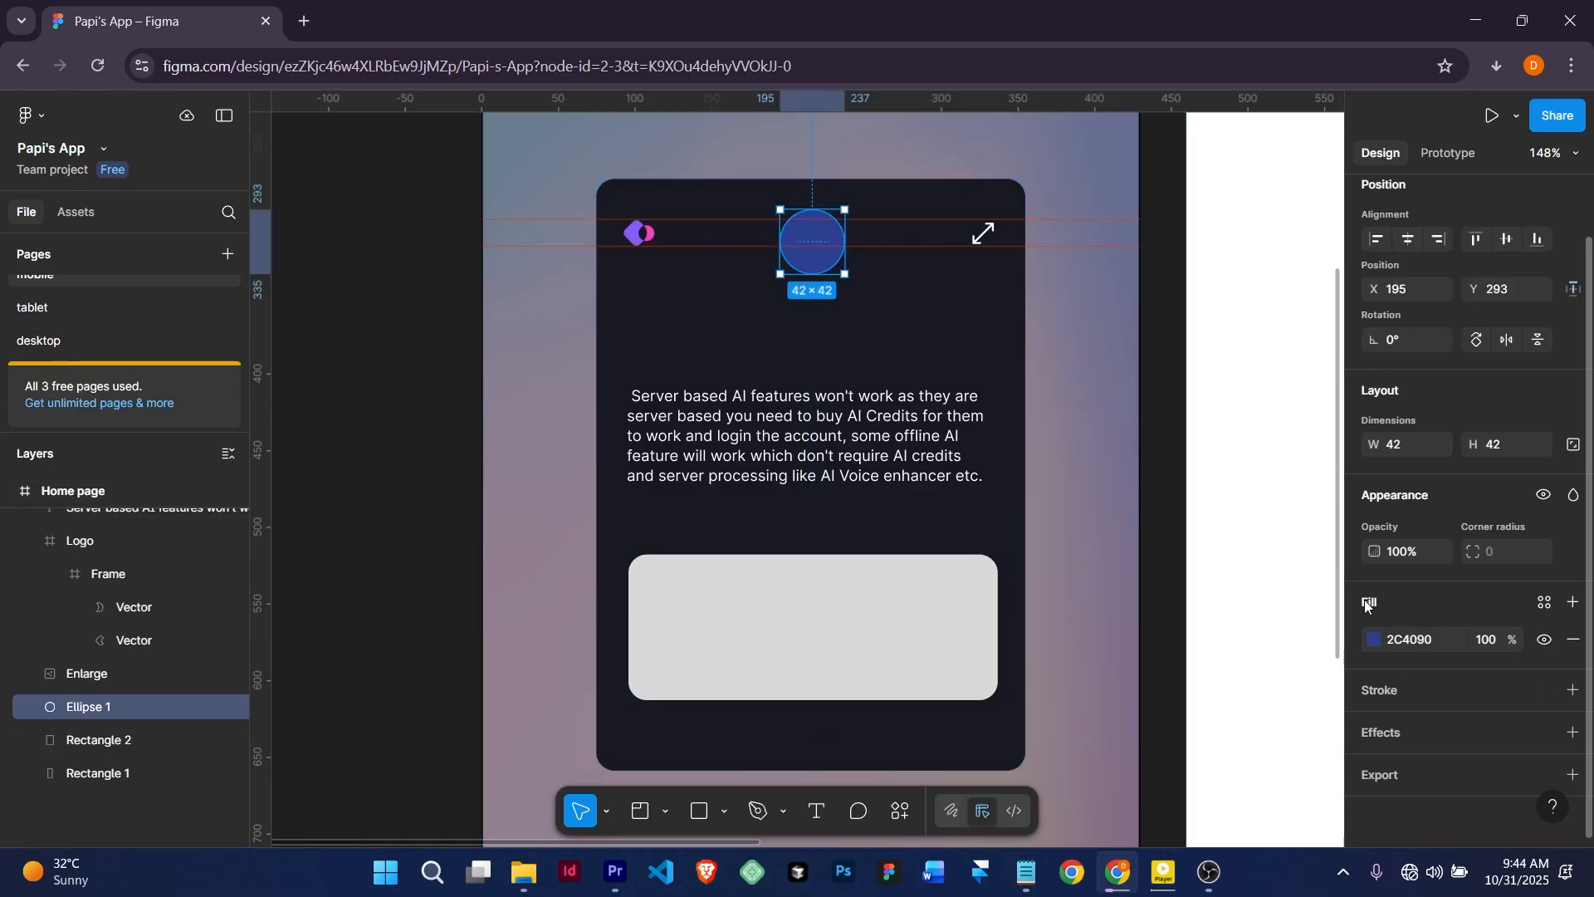
left_click(1546, 604)
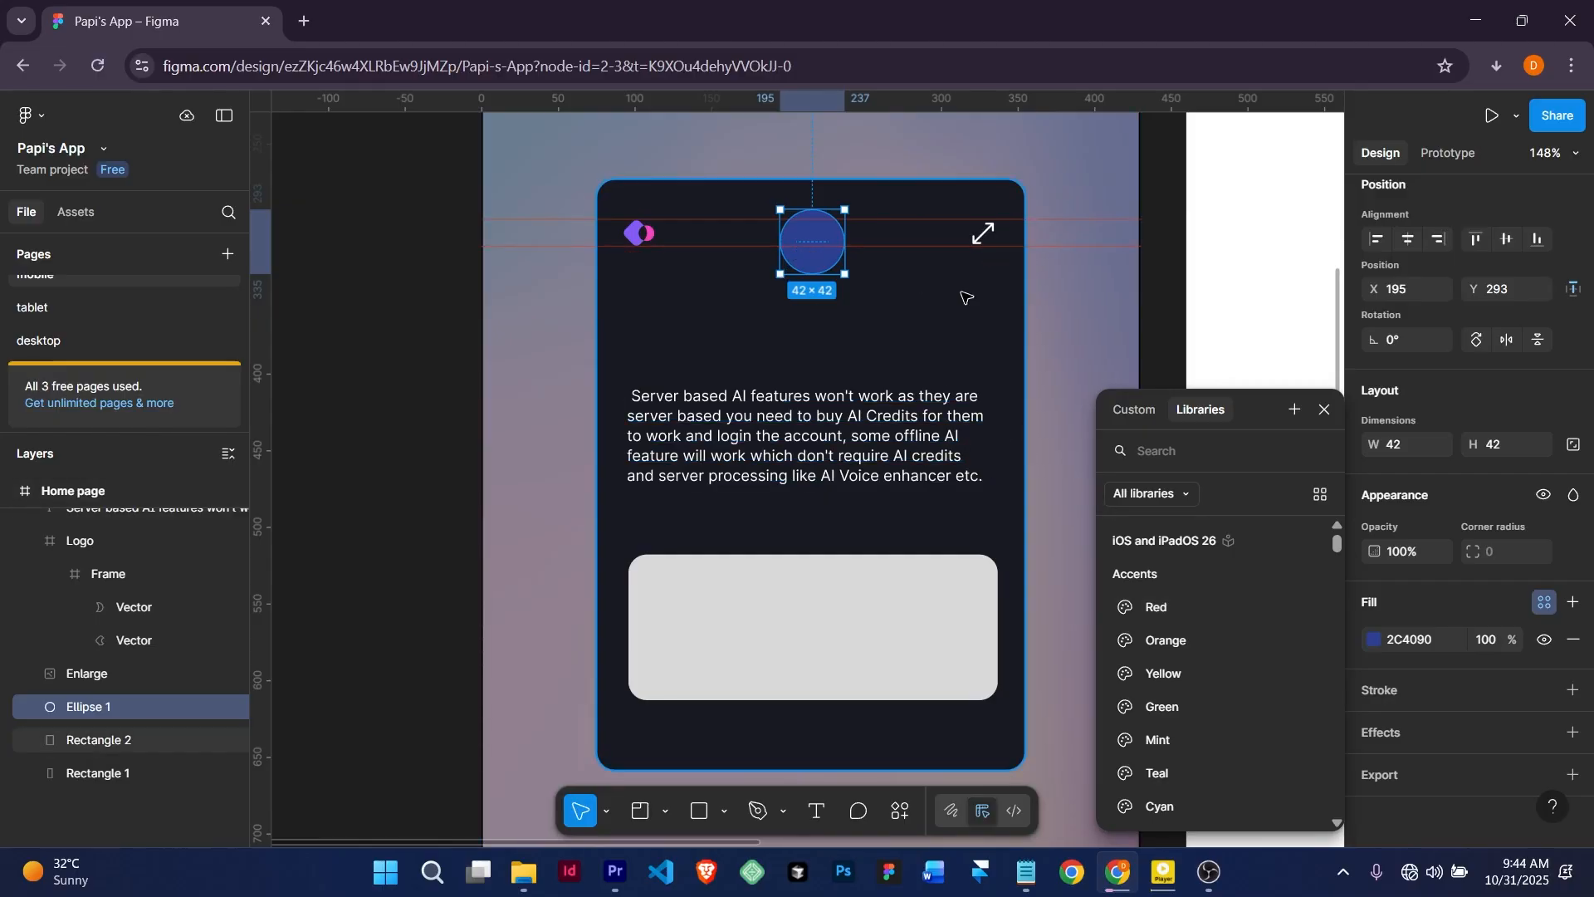
left_click(1548, 606)
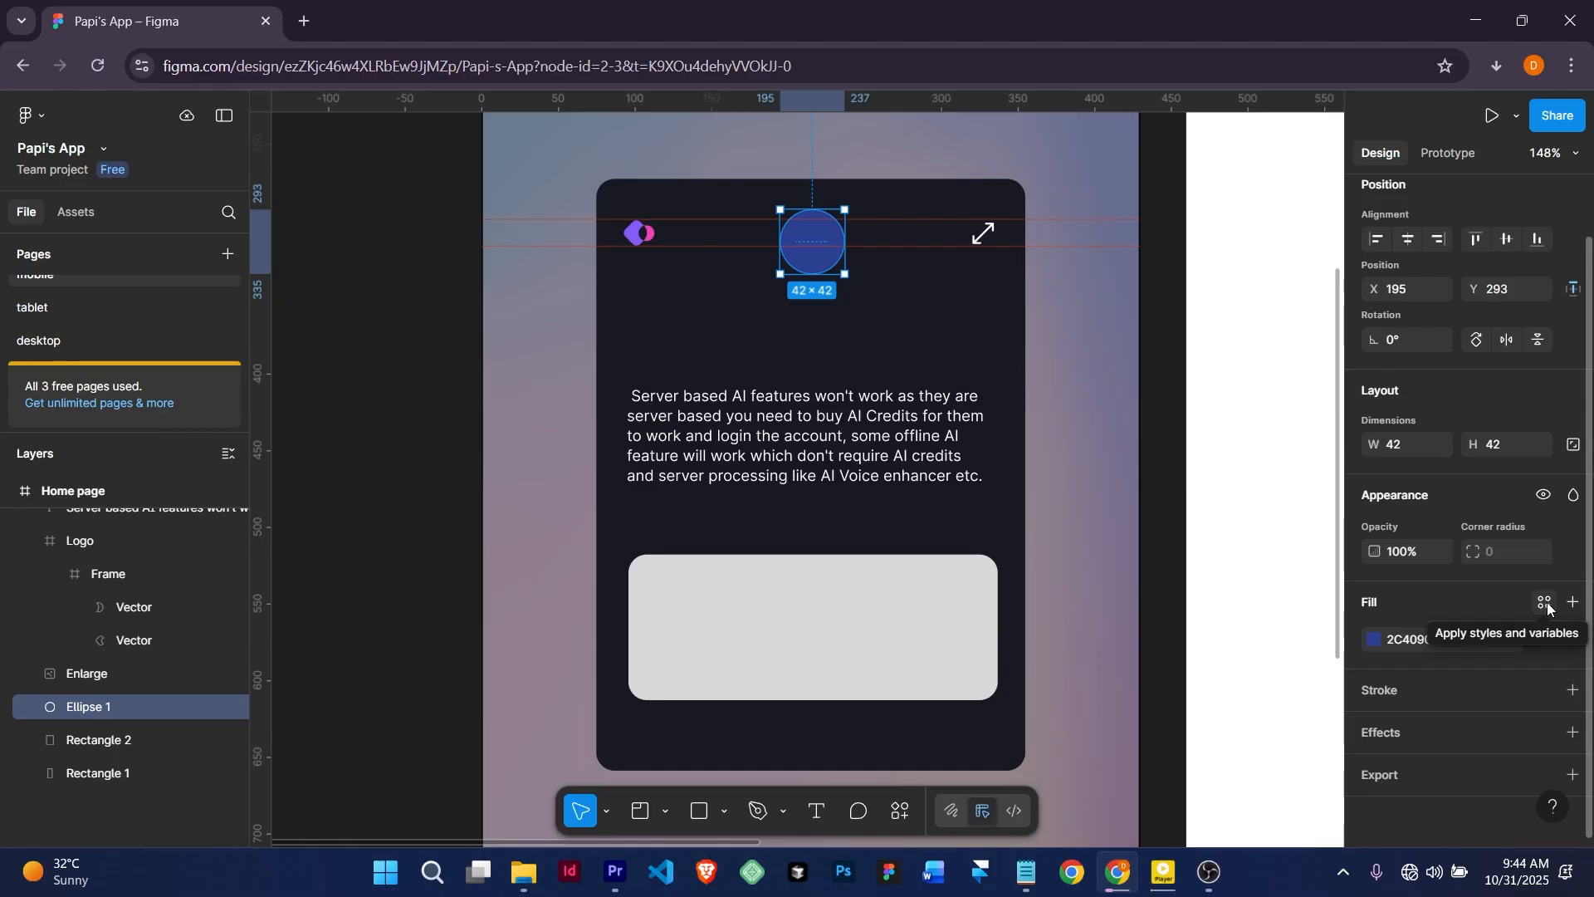
left_click(1547, 606)
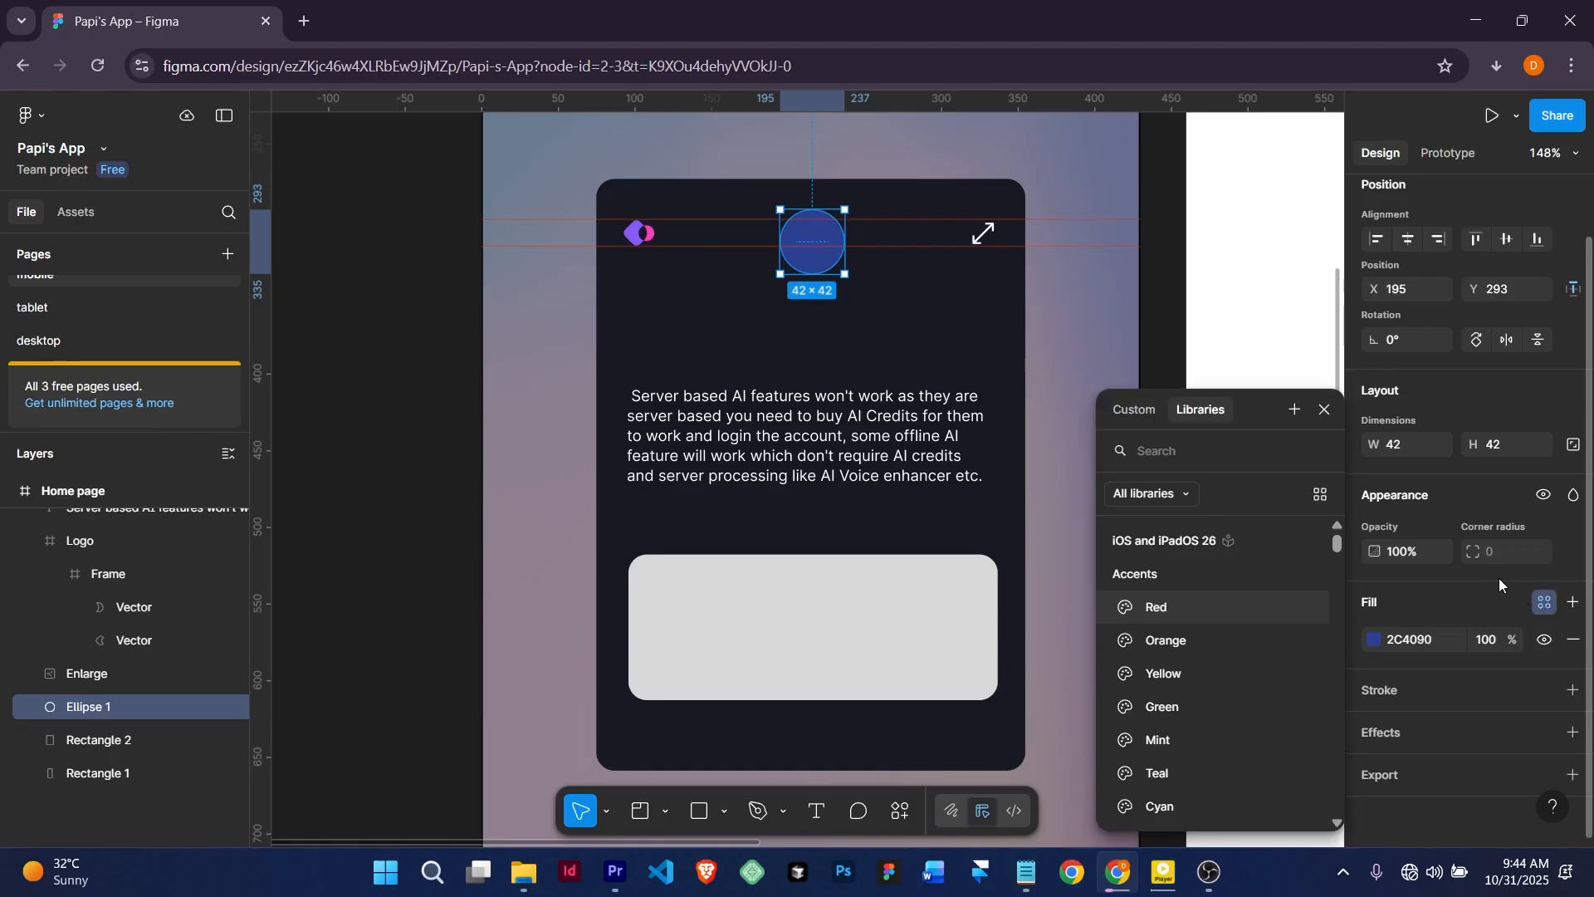
left_click(1294, 410)
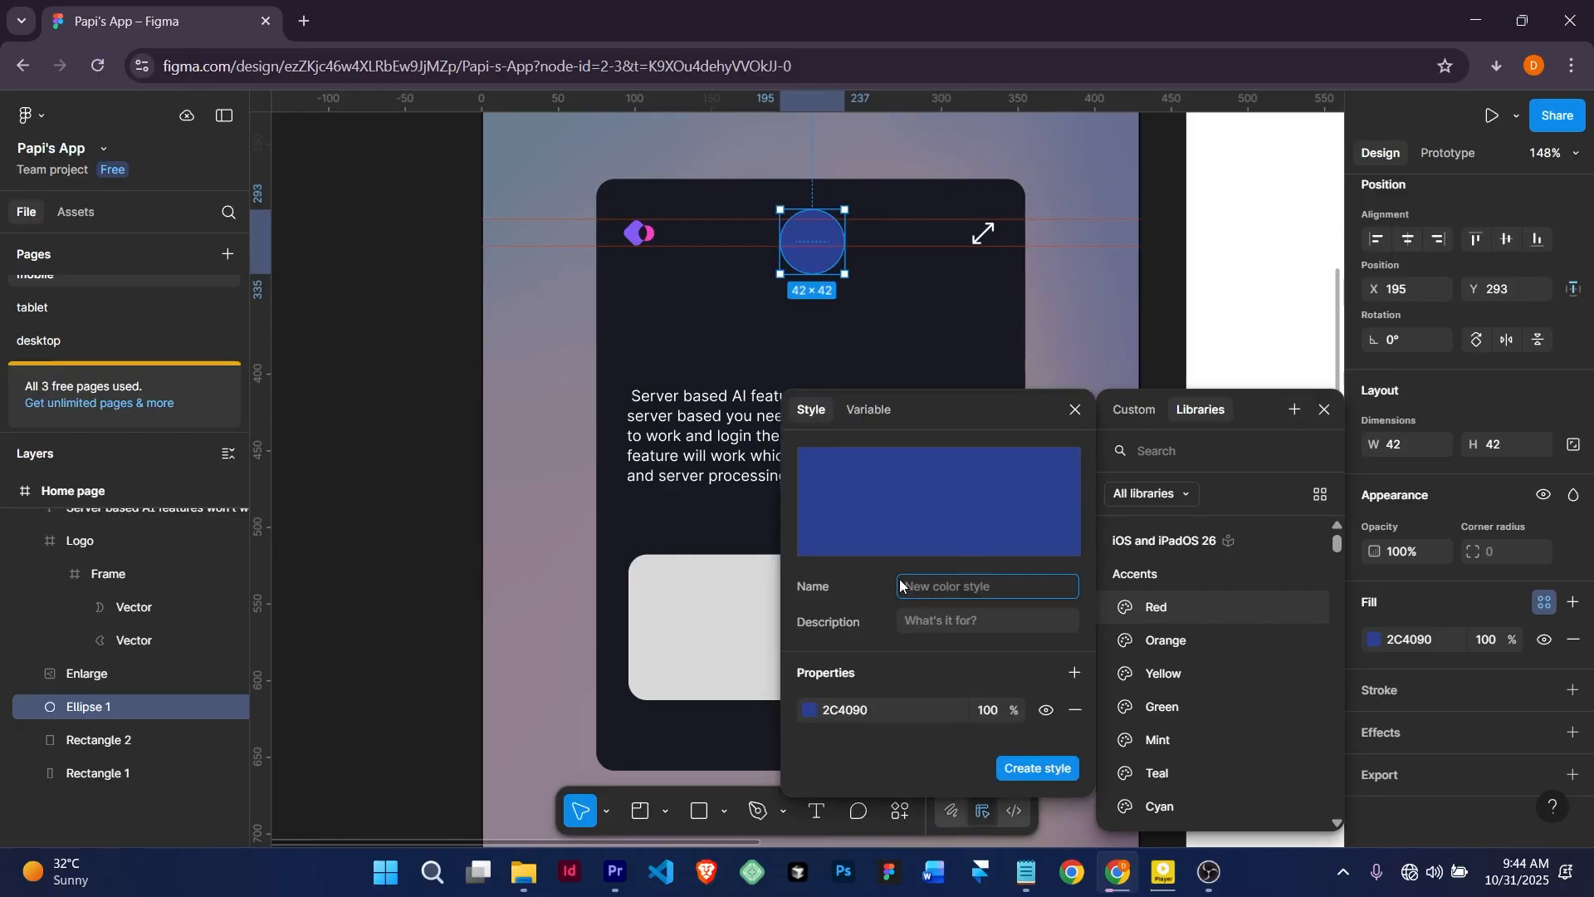
type("main color")
left_click(1038, 769)
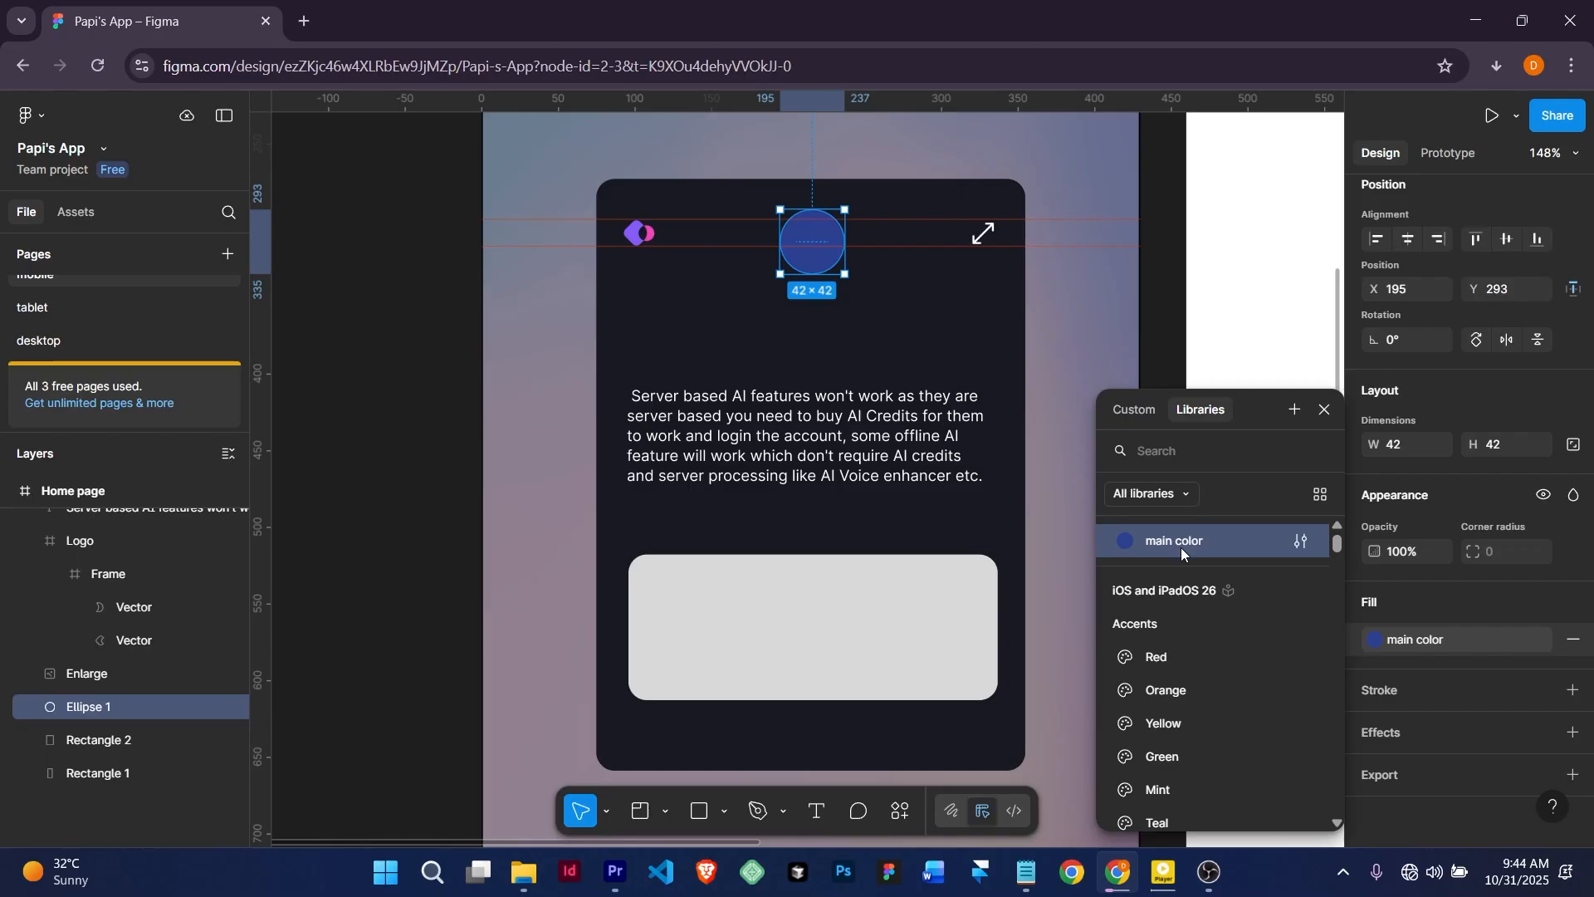
left_click(1327, 411)
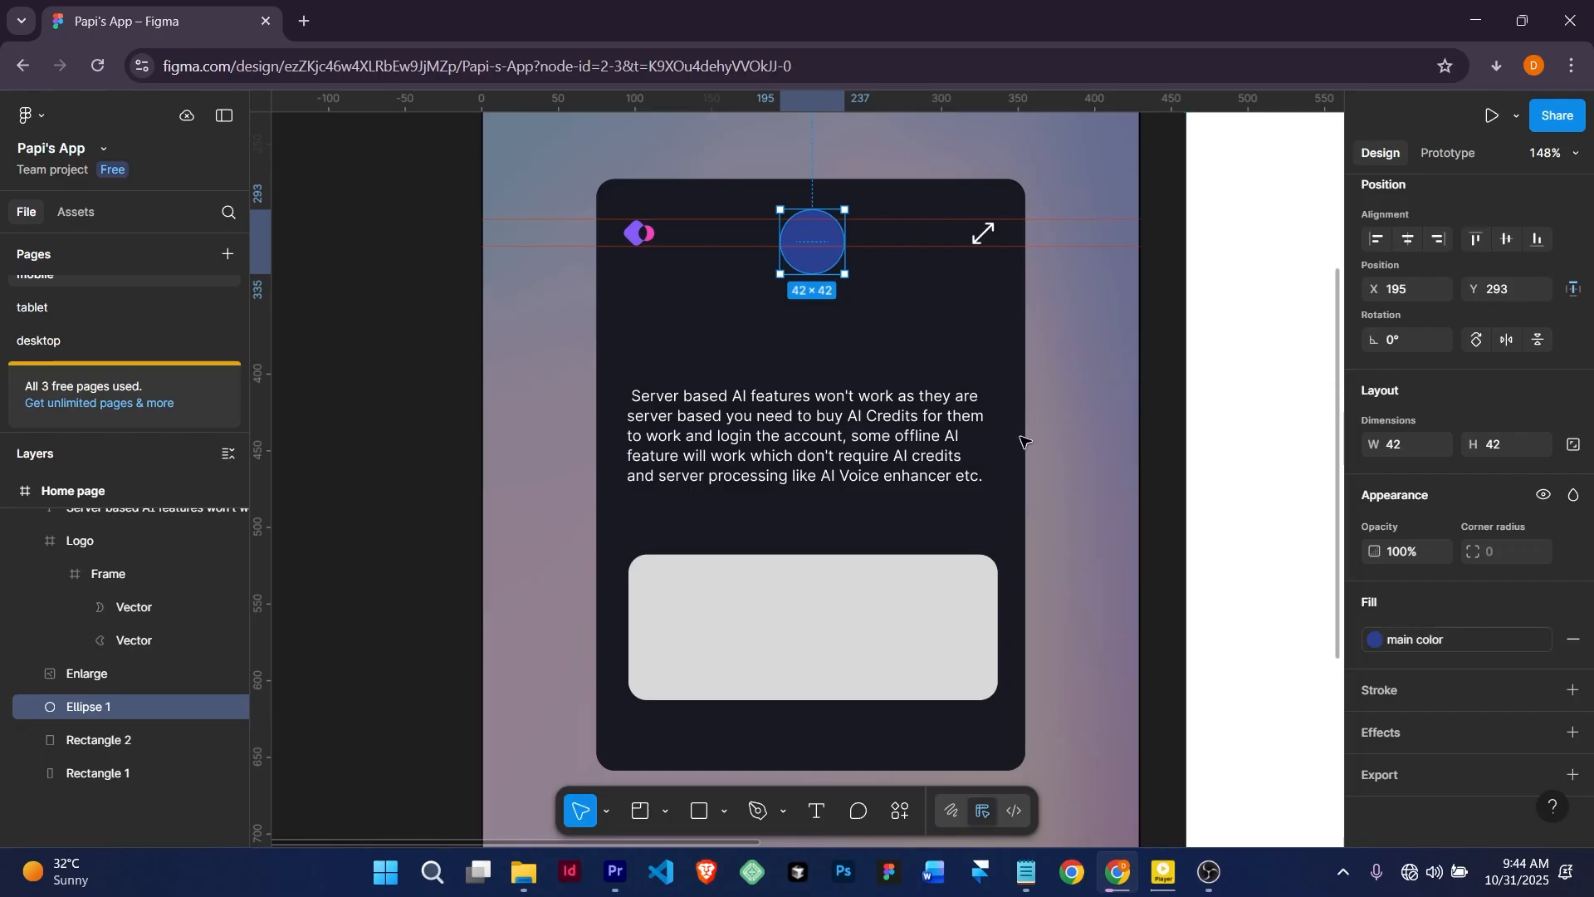
Apply the main color style to the gray rectangle's fill and center the rectangle horizontally.
left_click(893, 631)
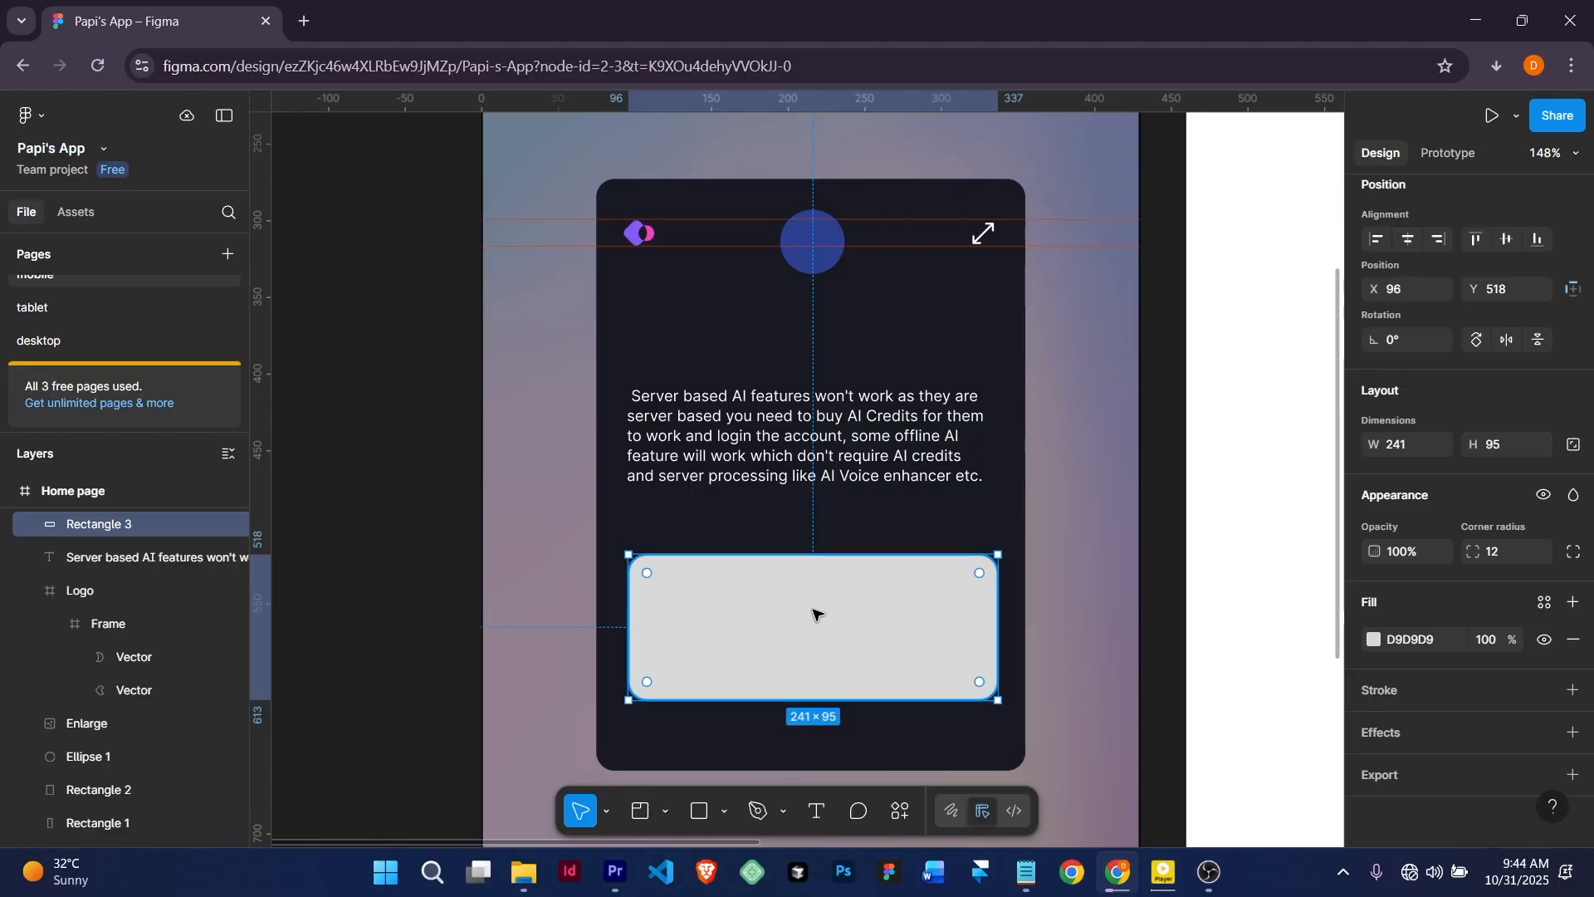
left_click(1373, 640)
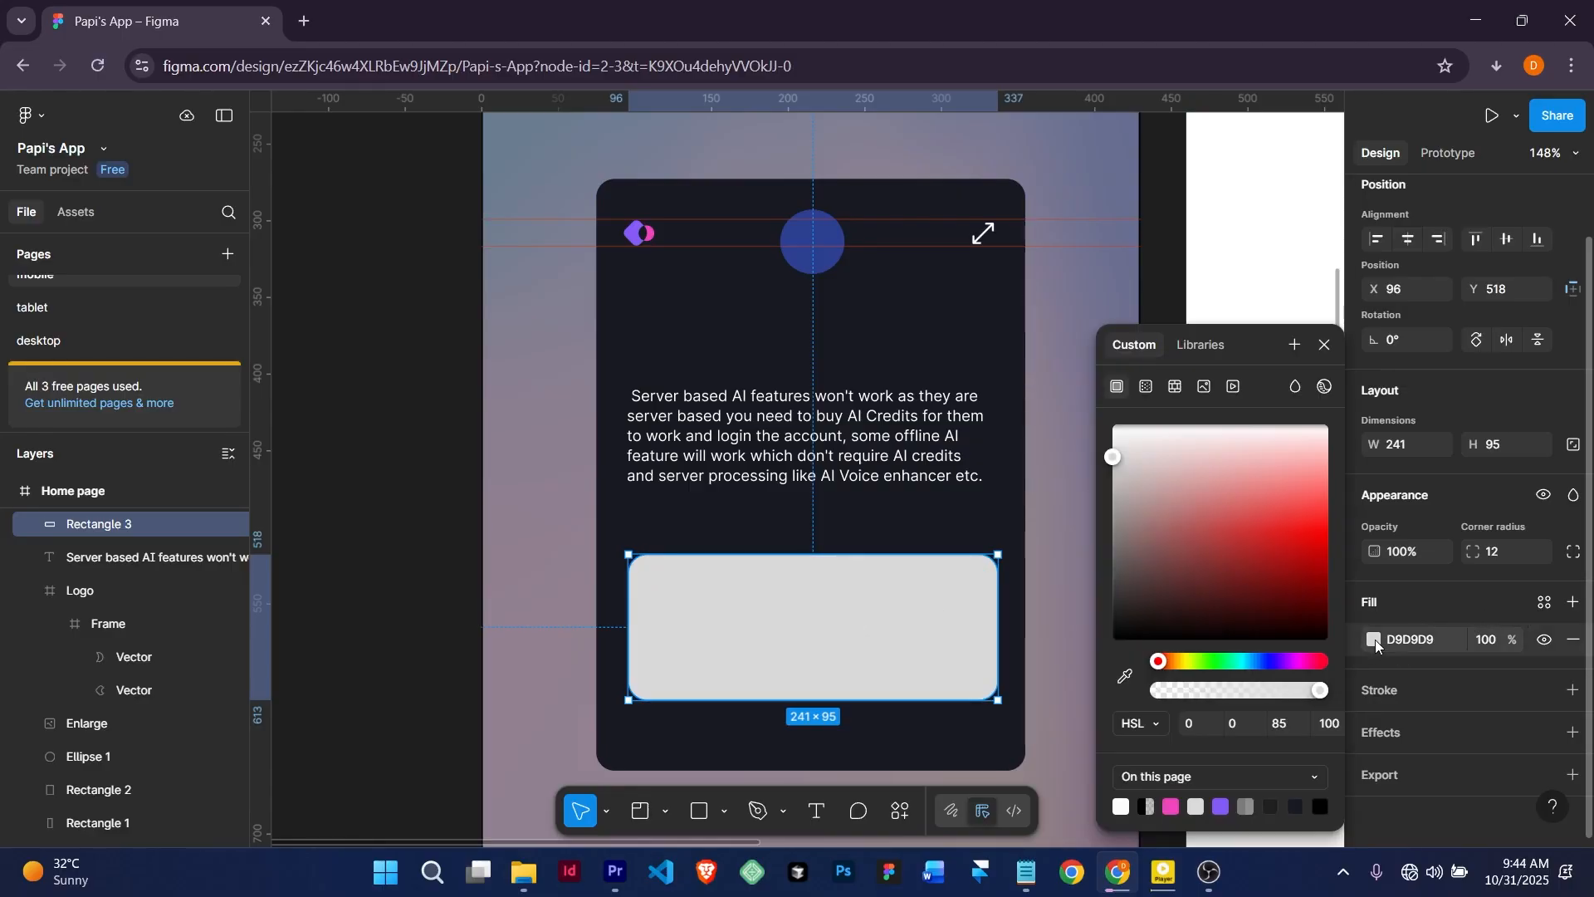
left_click(1325, 344)
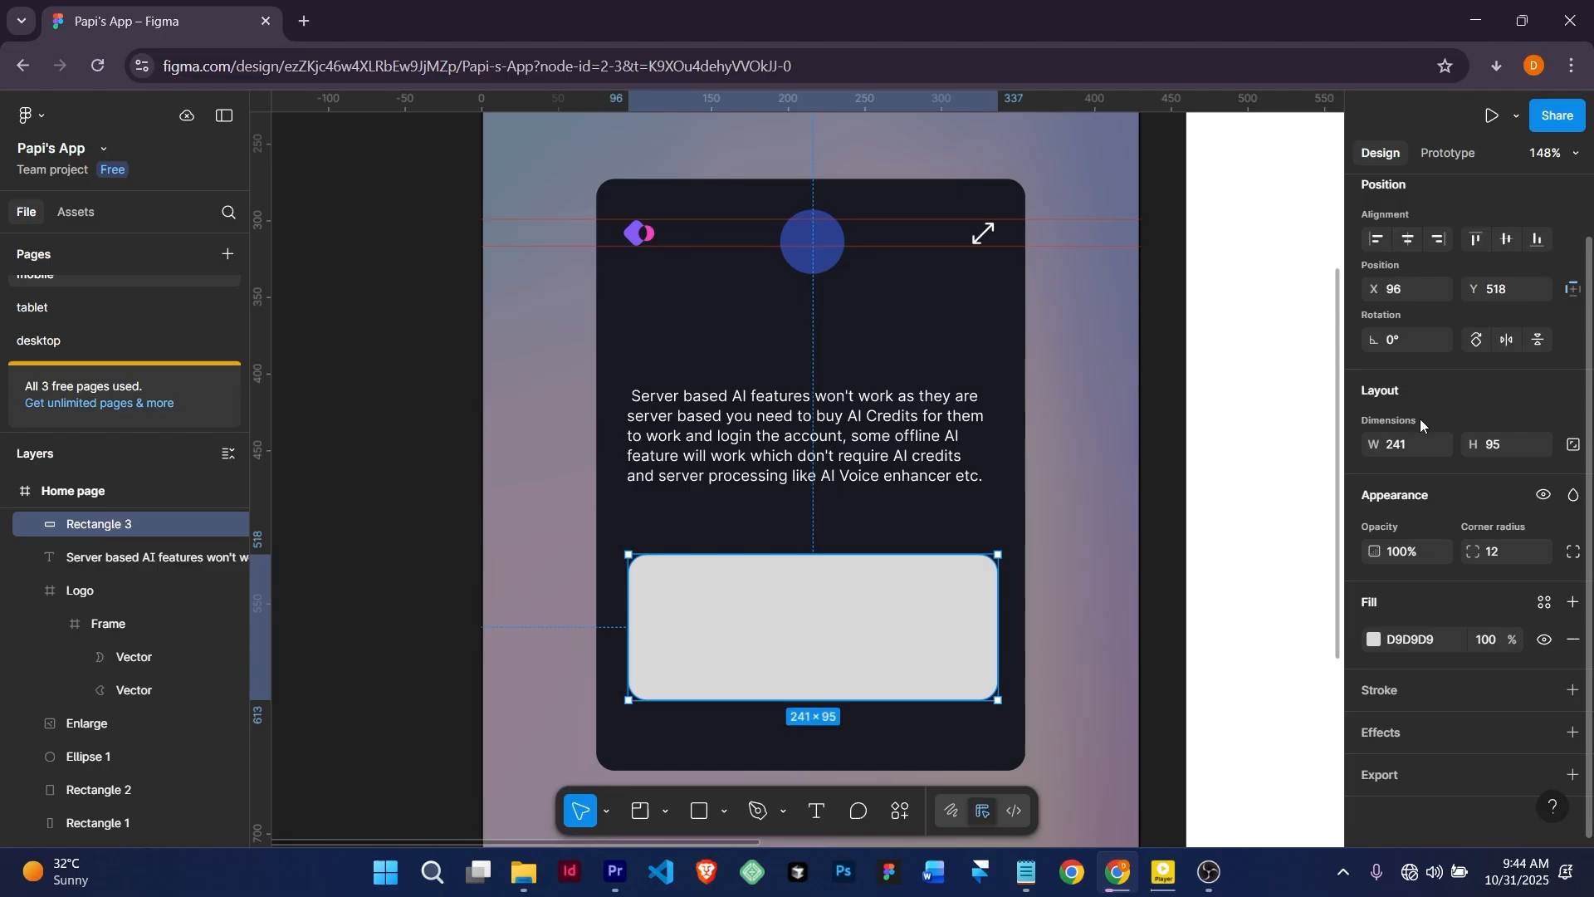
left_click(1548, 608)
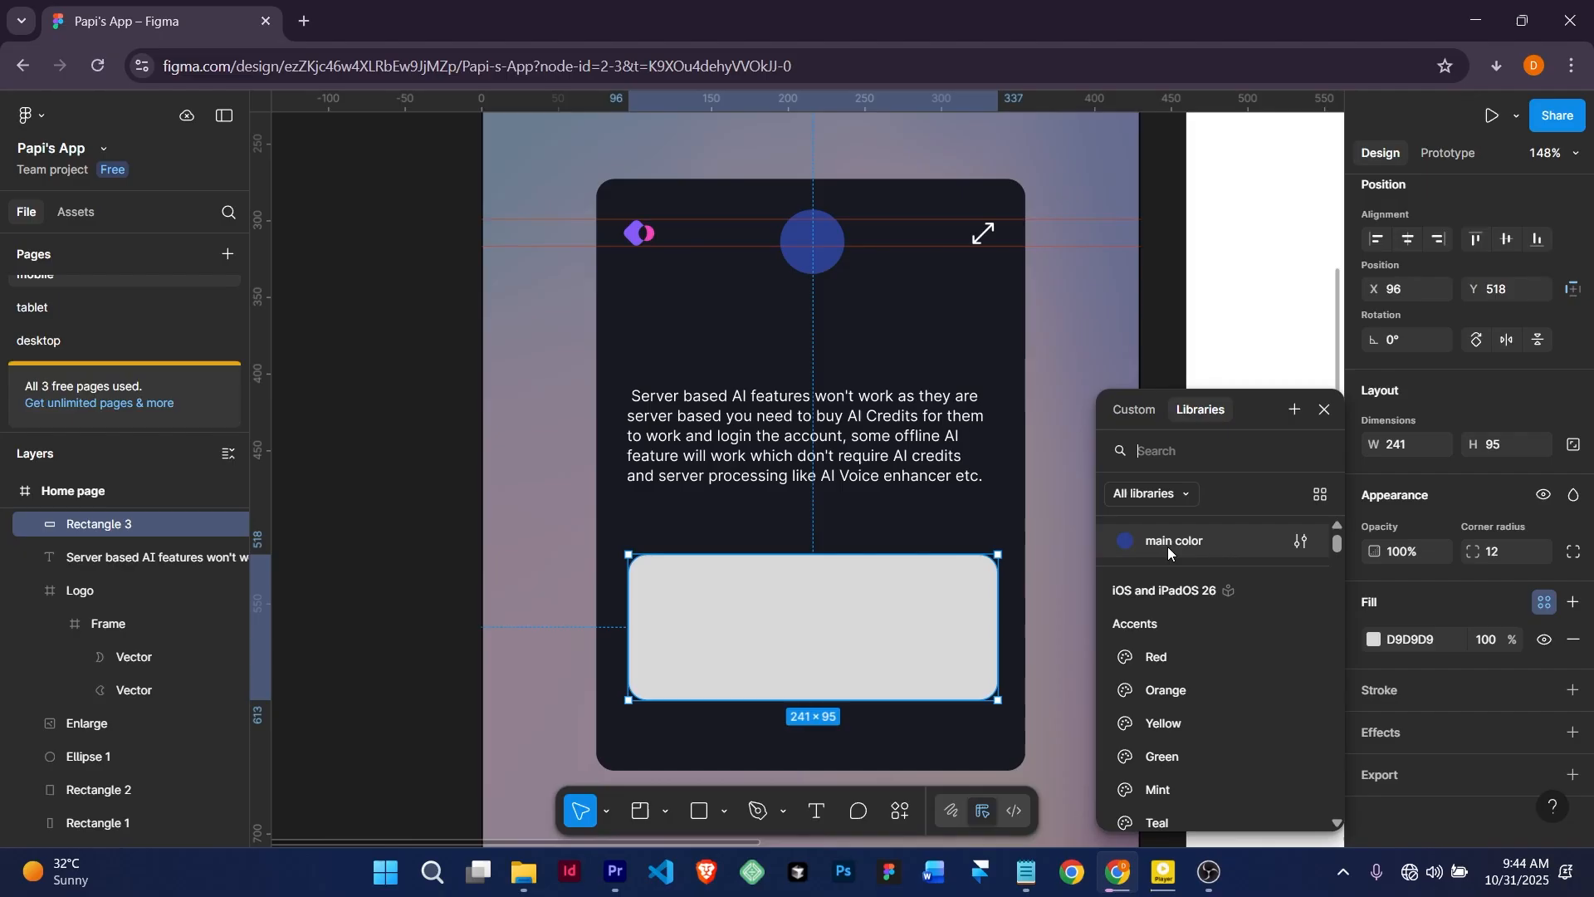
left_click(1144, 544)
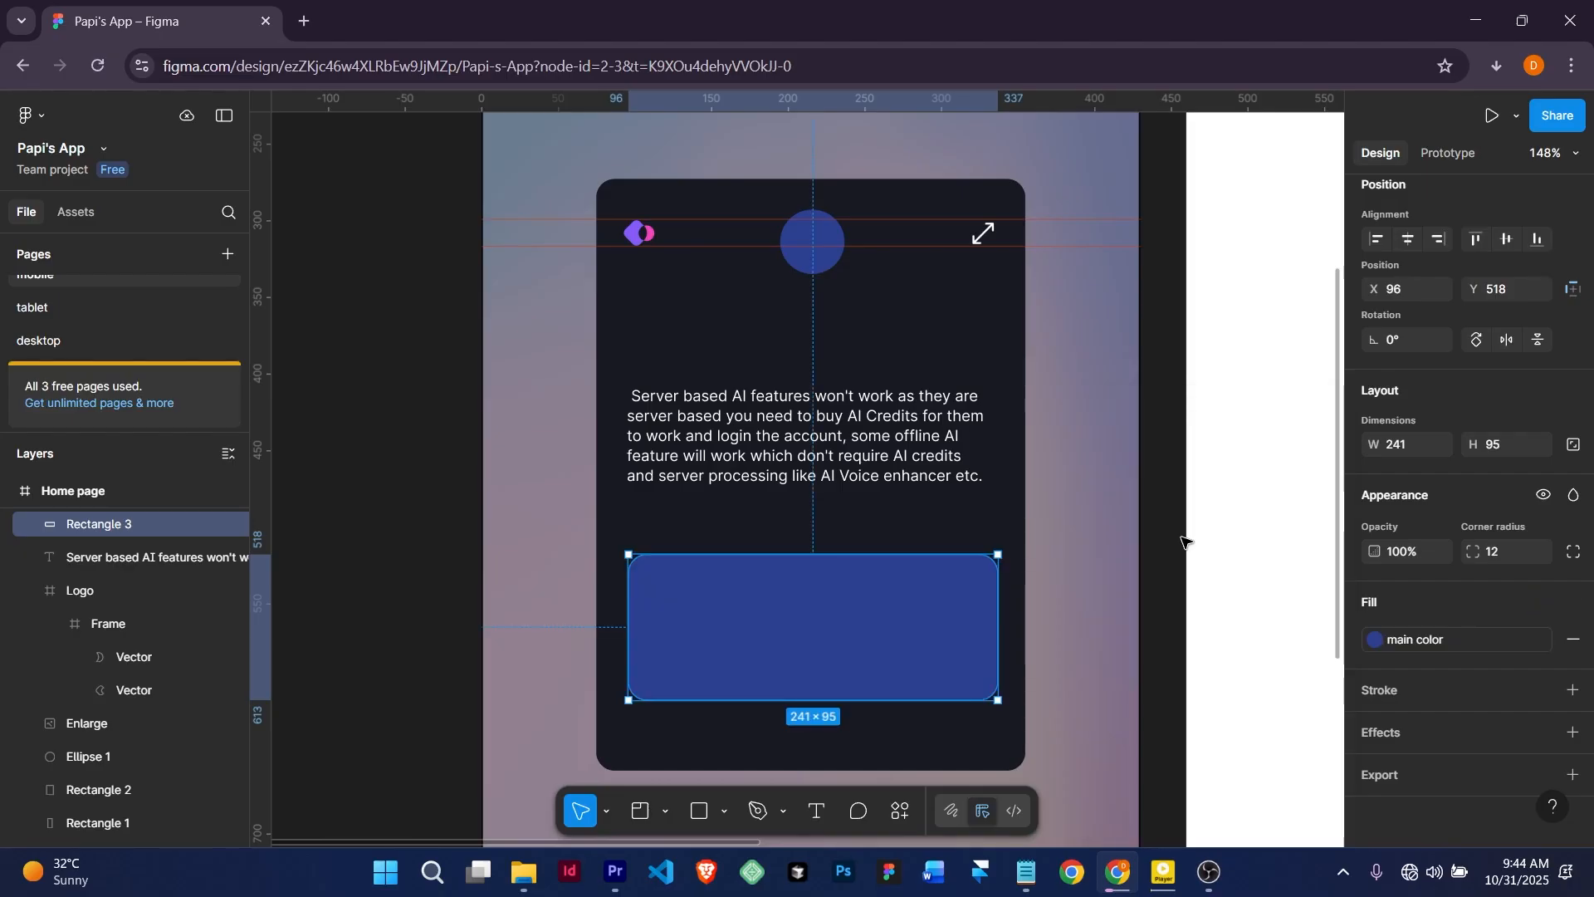
scroll(889, 587, "down", 3)
scroll(889, 587, "up", 3)
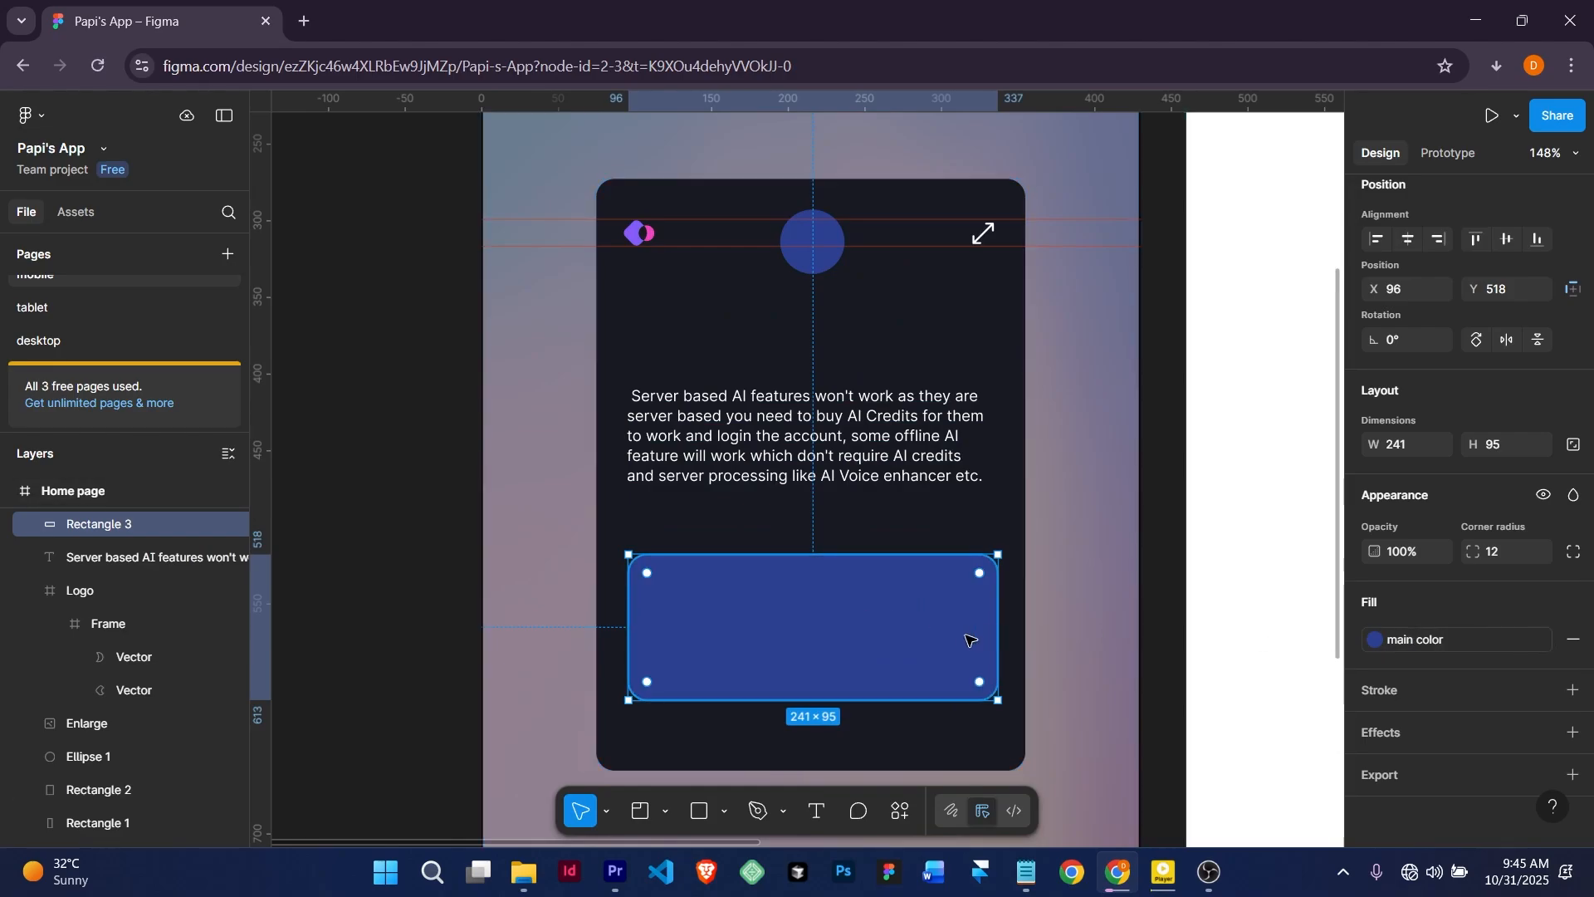
left_click(1408, 241)
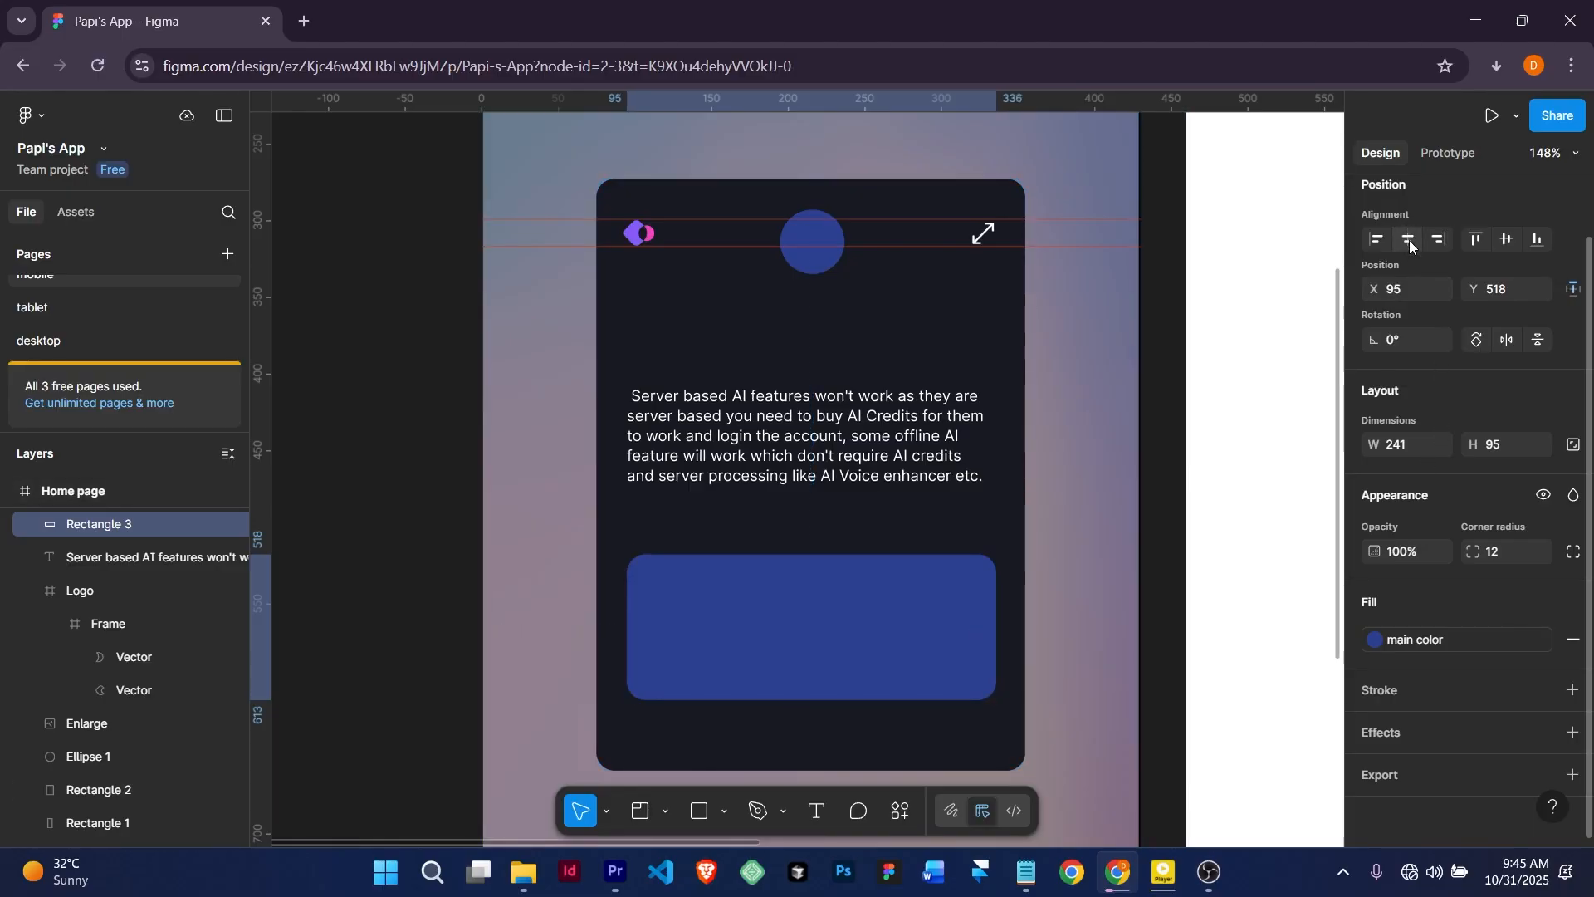
Duplicate the paragraph and place the copy inside the blue rectangle at about X 100, Y 530.
left_click(766, 426)
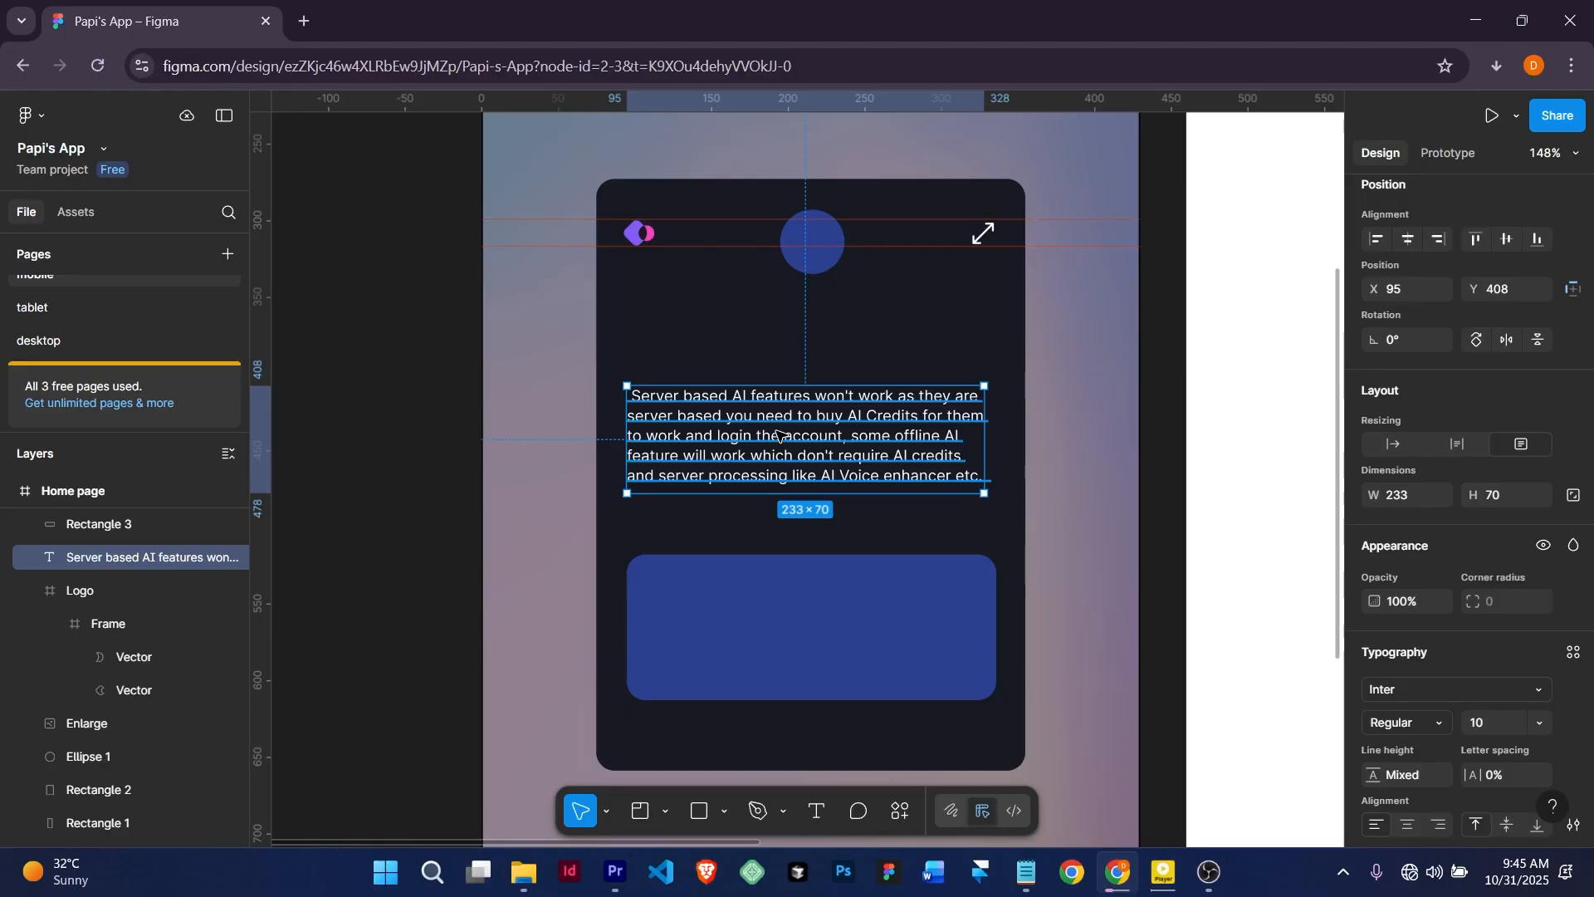
left_click(806, 631)
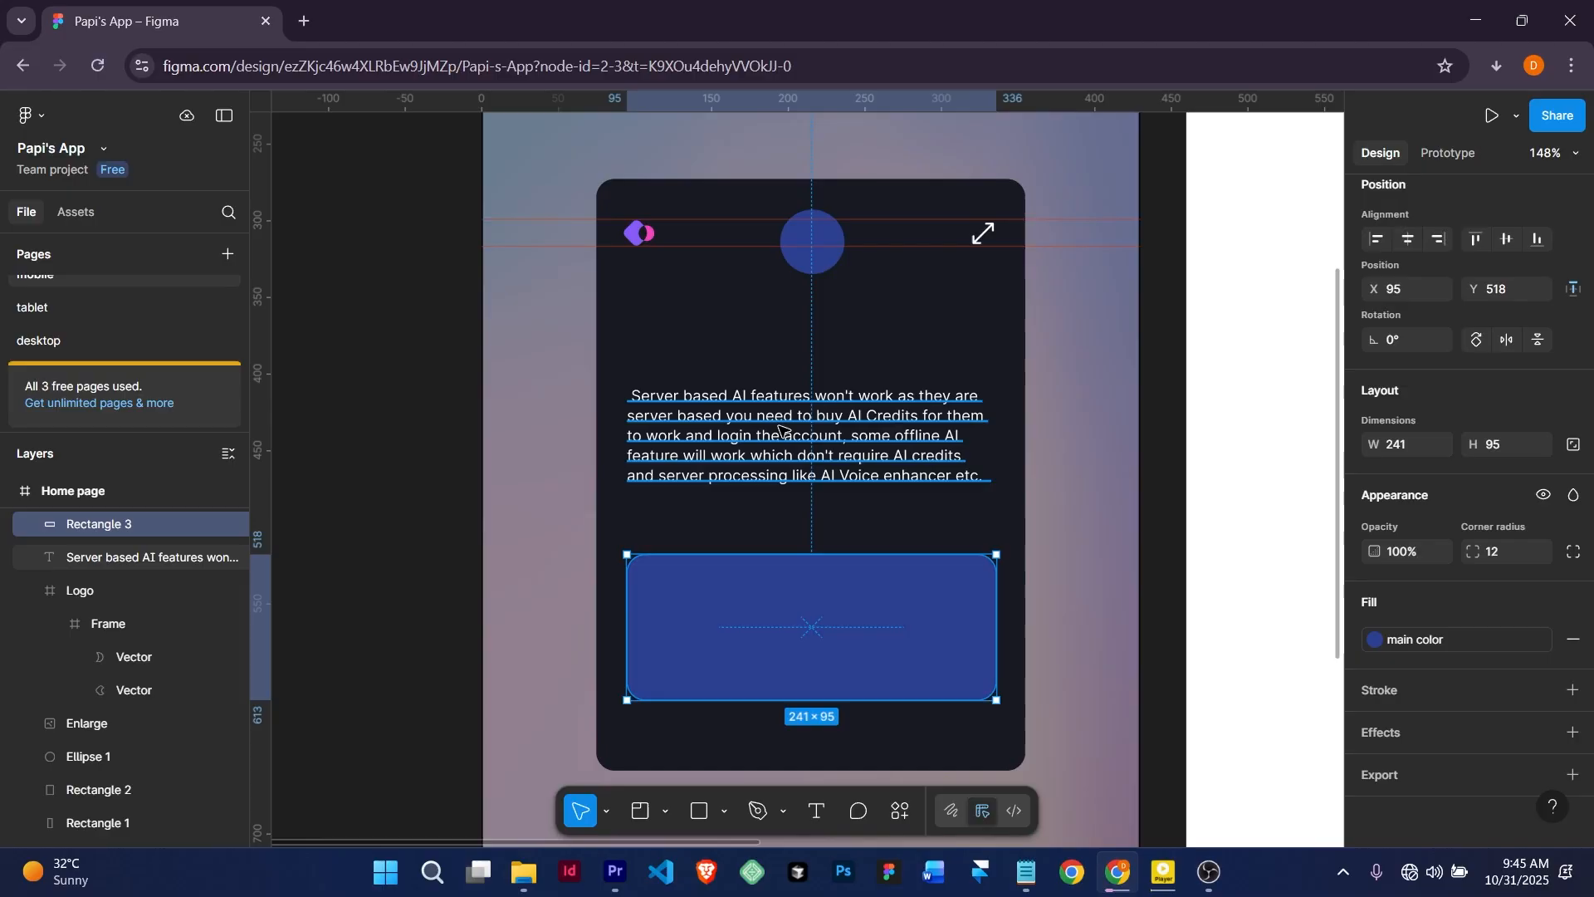
mouse_move(784, 671)
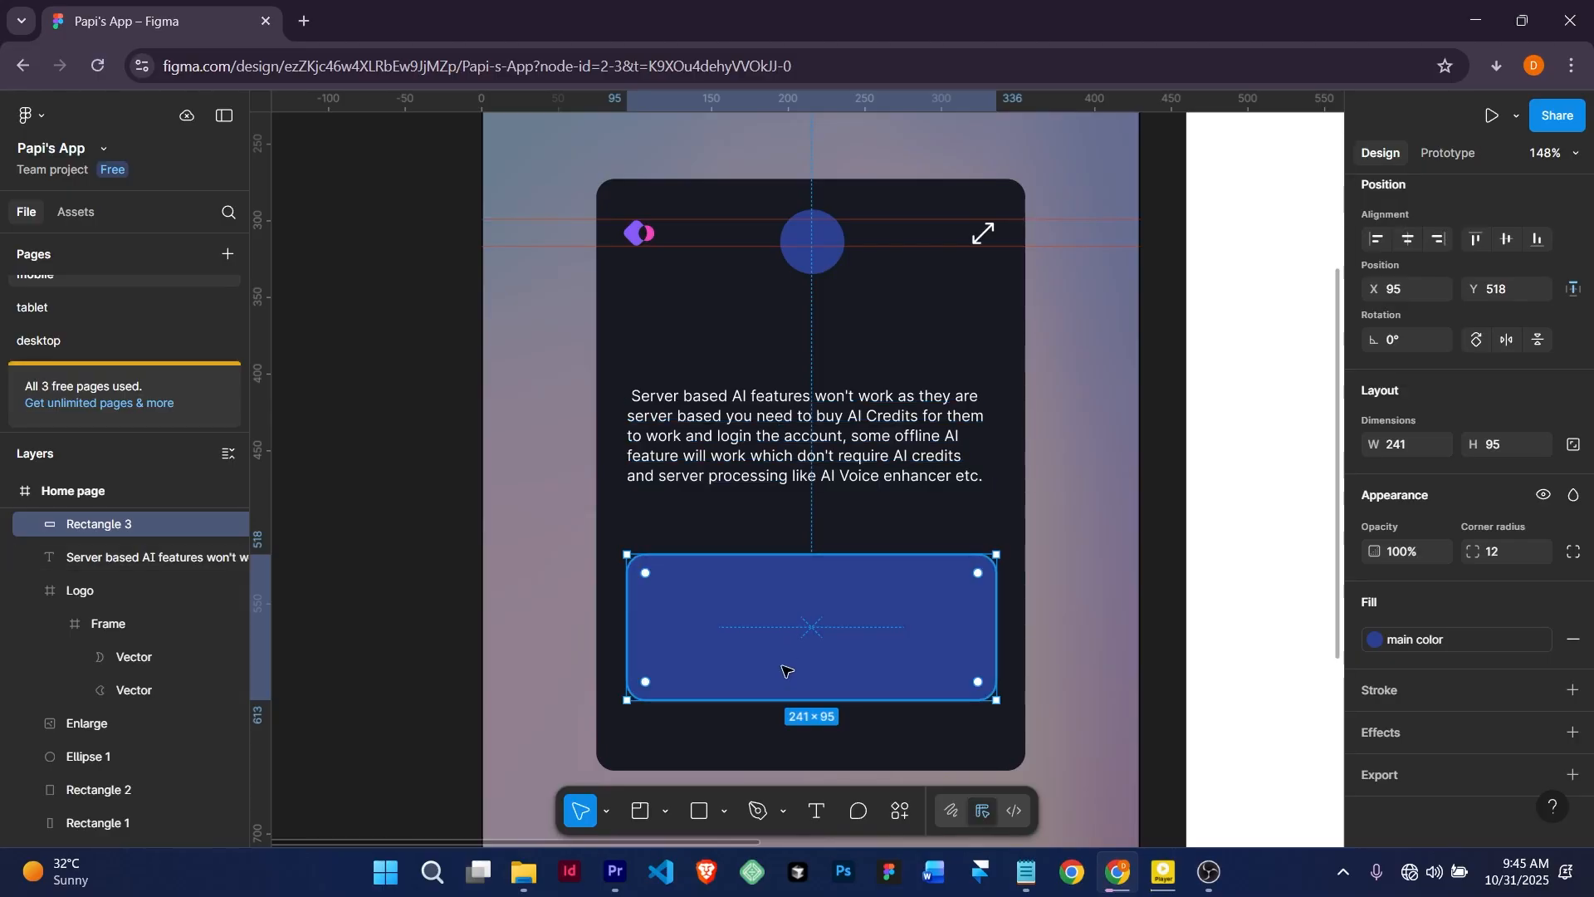
key("ctrl+v")
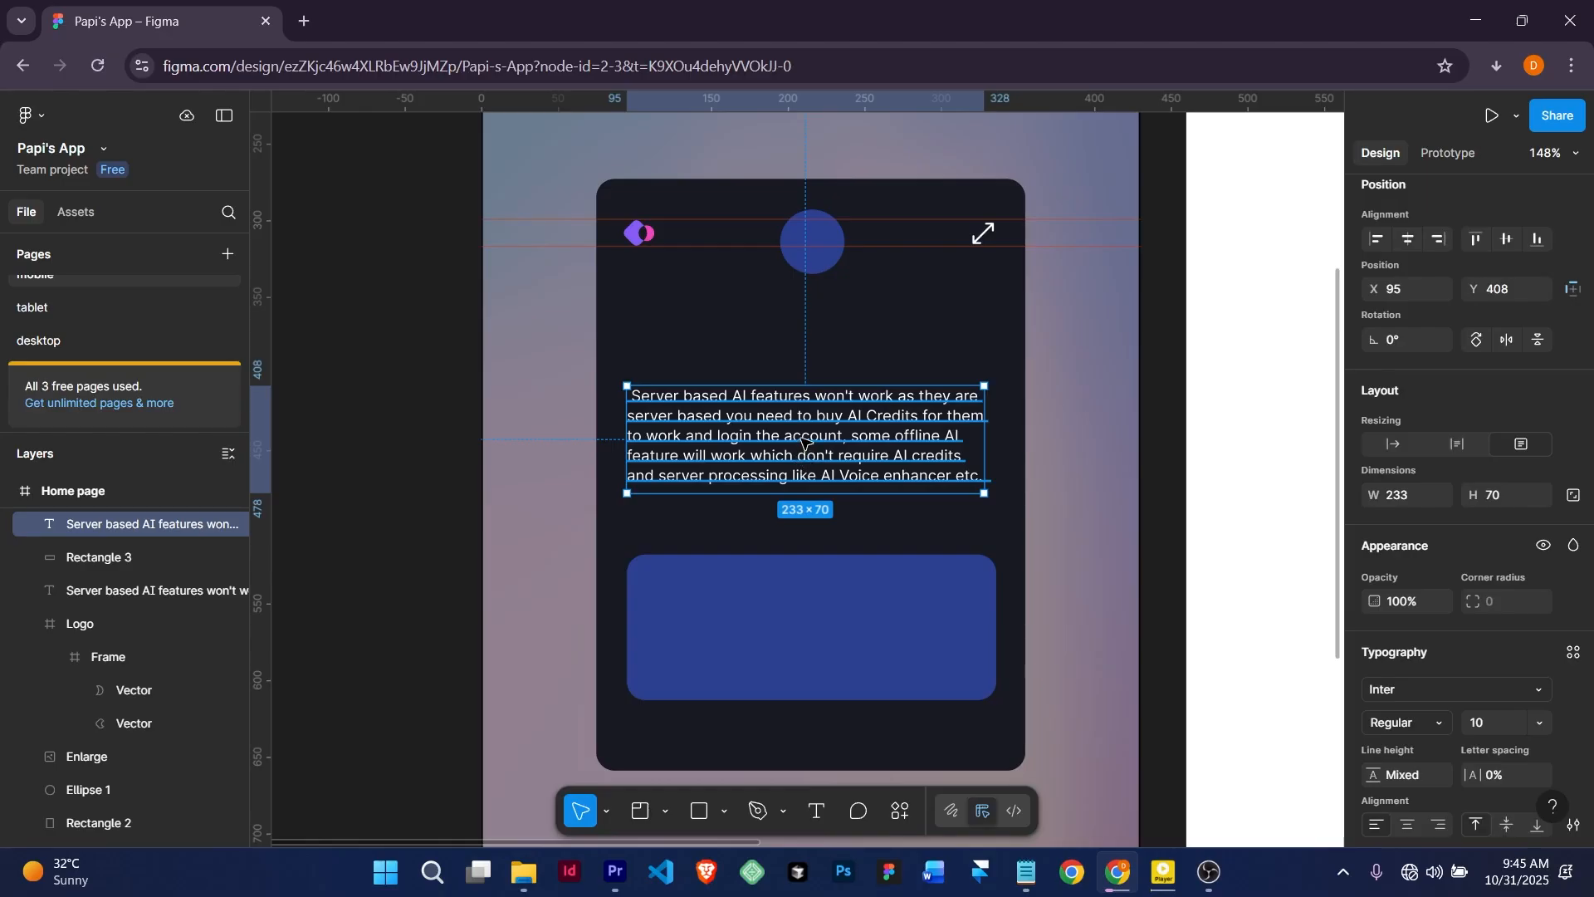
left_click_drag(805, 448, 832, 629)
scroll(831, 630, "up", 5)
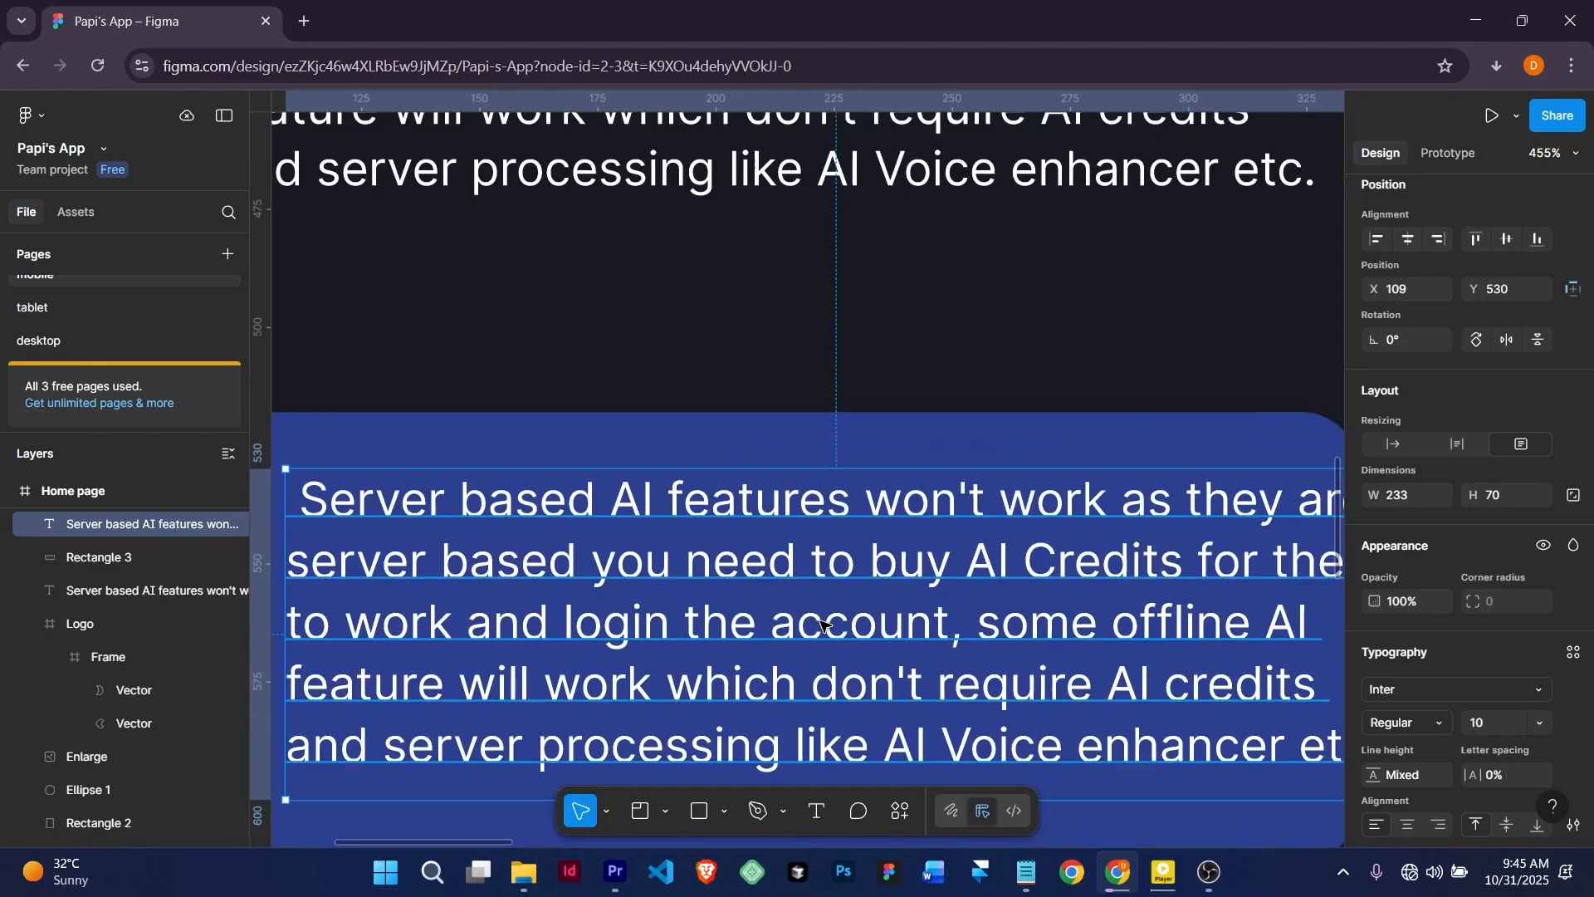
scroll(838, 624, "down", 3)
left_click_drag(940, 604, 920, 601)
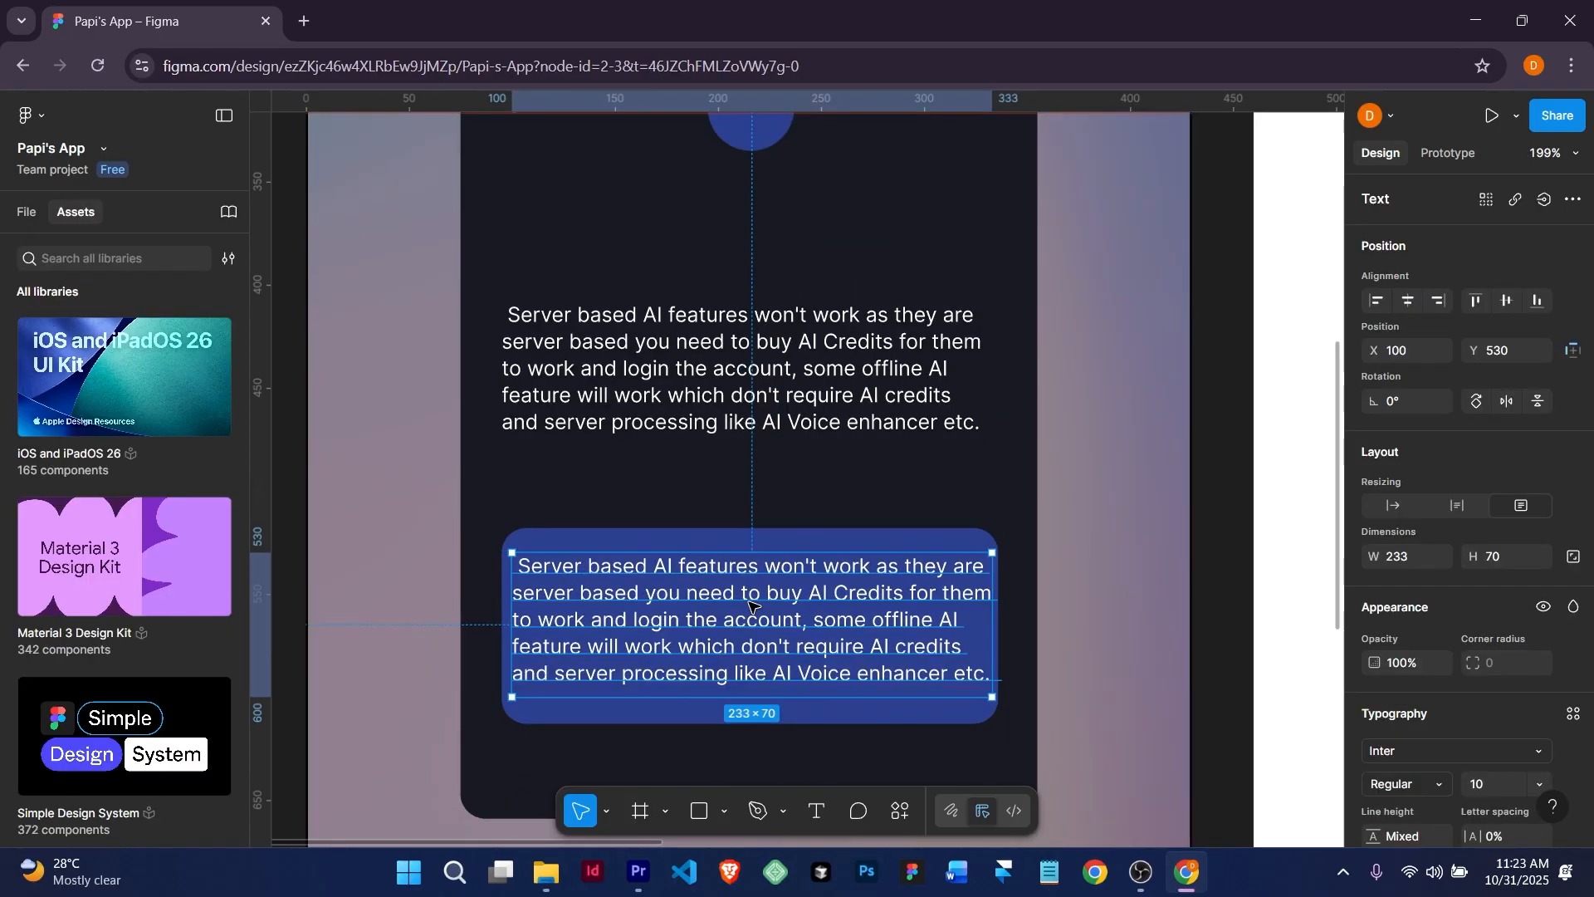
Shorten the copied paragraph in the blue rectangle so its text ends with "login the account.".
key("Return")
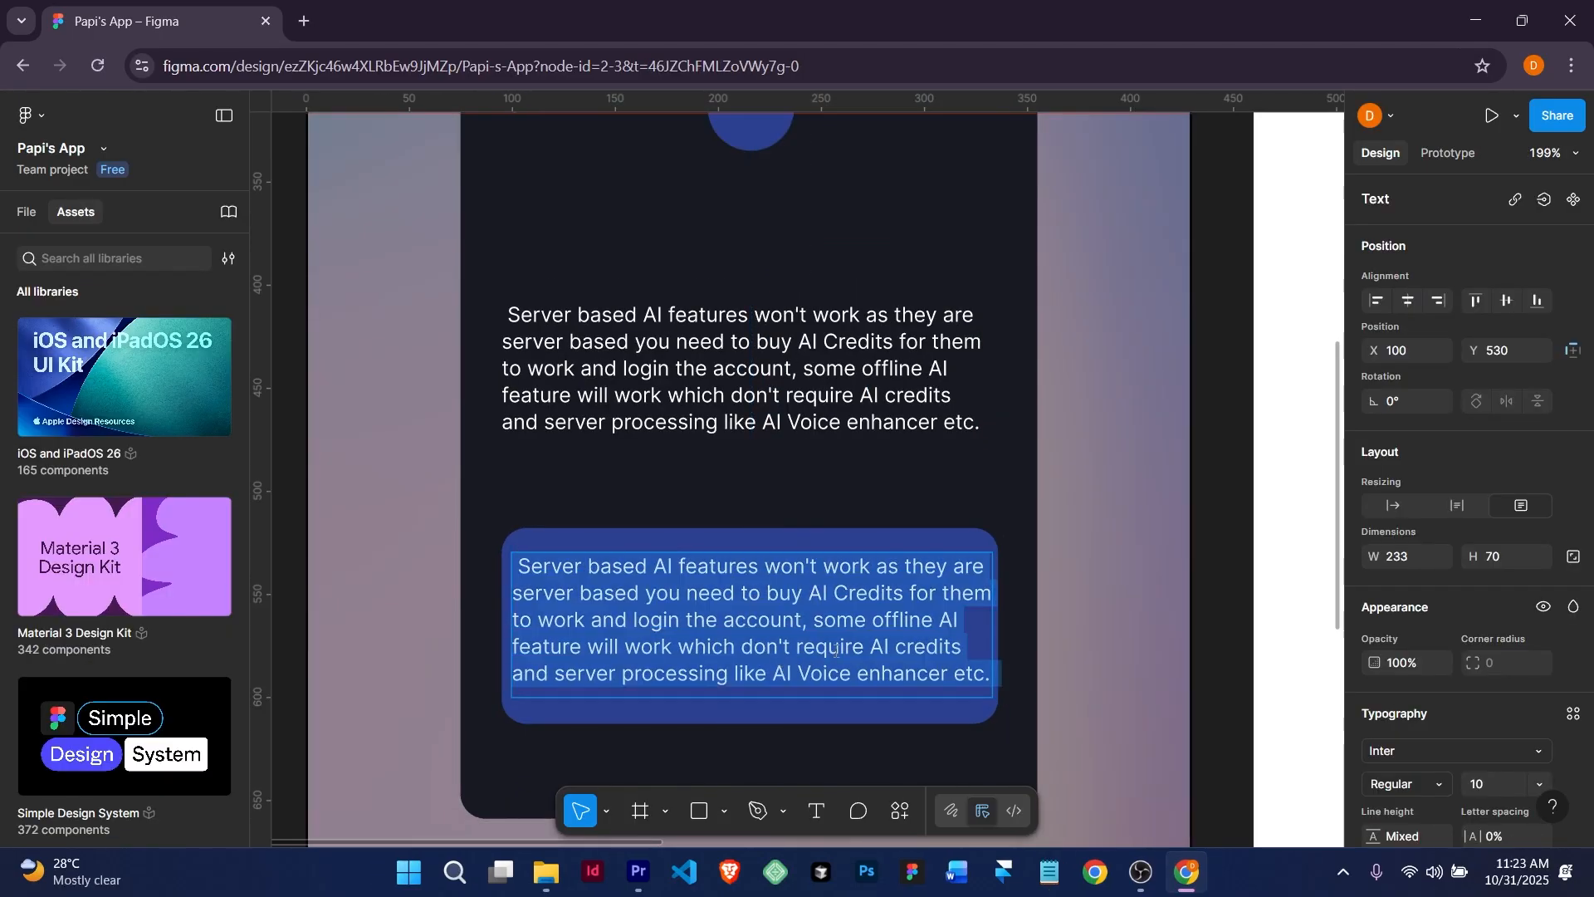
left_click_drag(813, 619, 974, 716)
key("BackSpace")
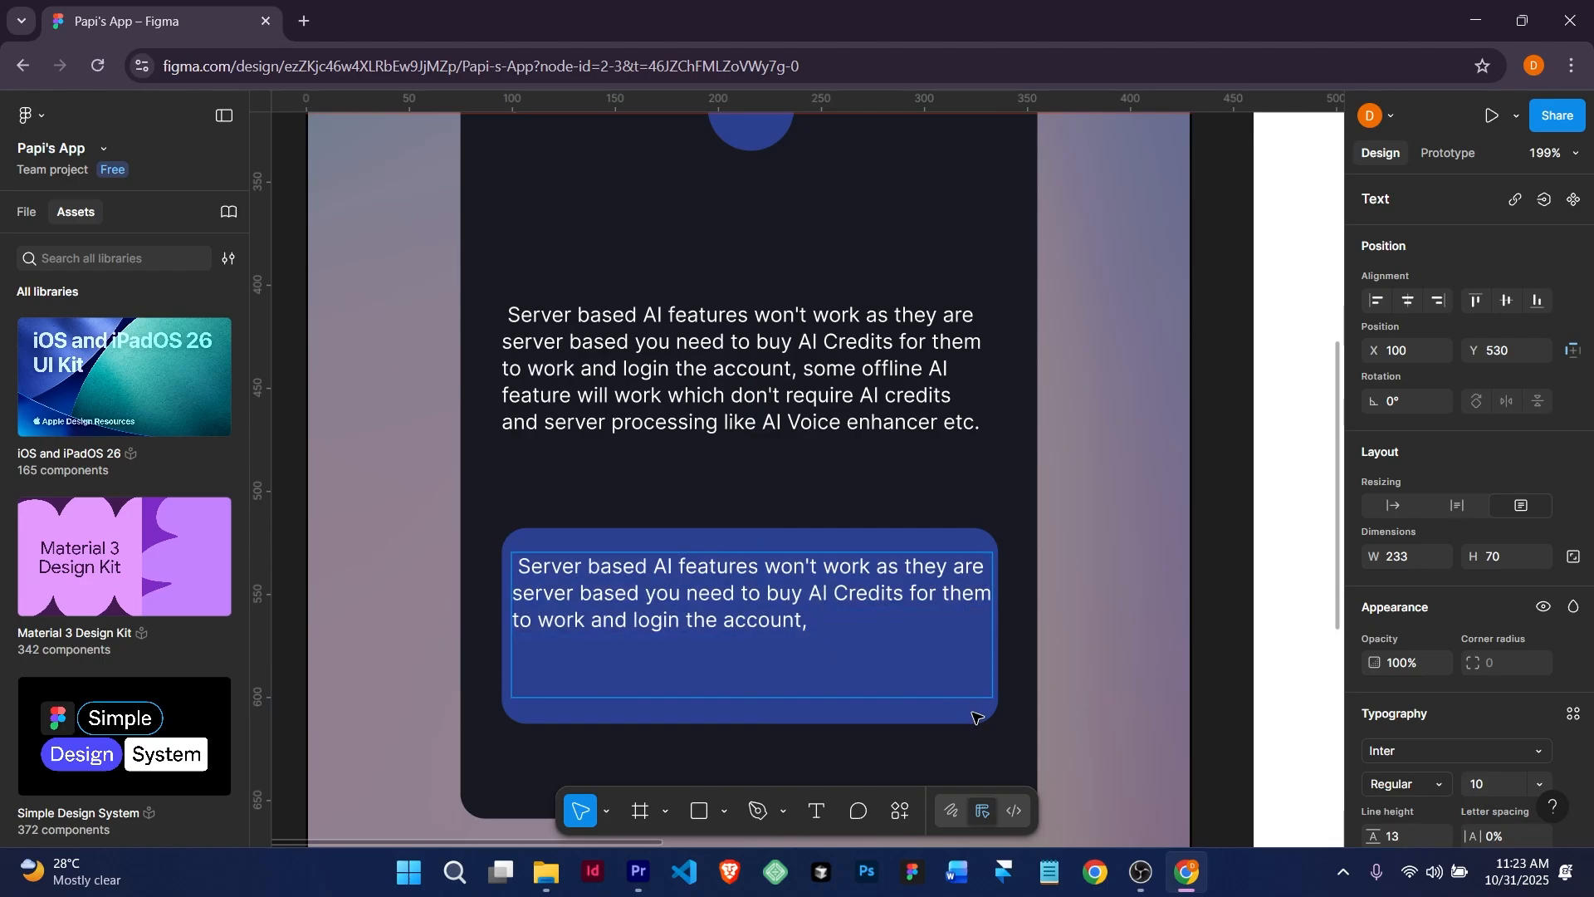
key("BackSpace")
key("Escape")
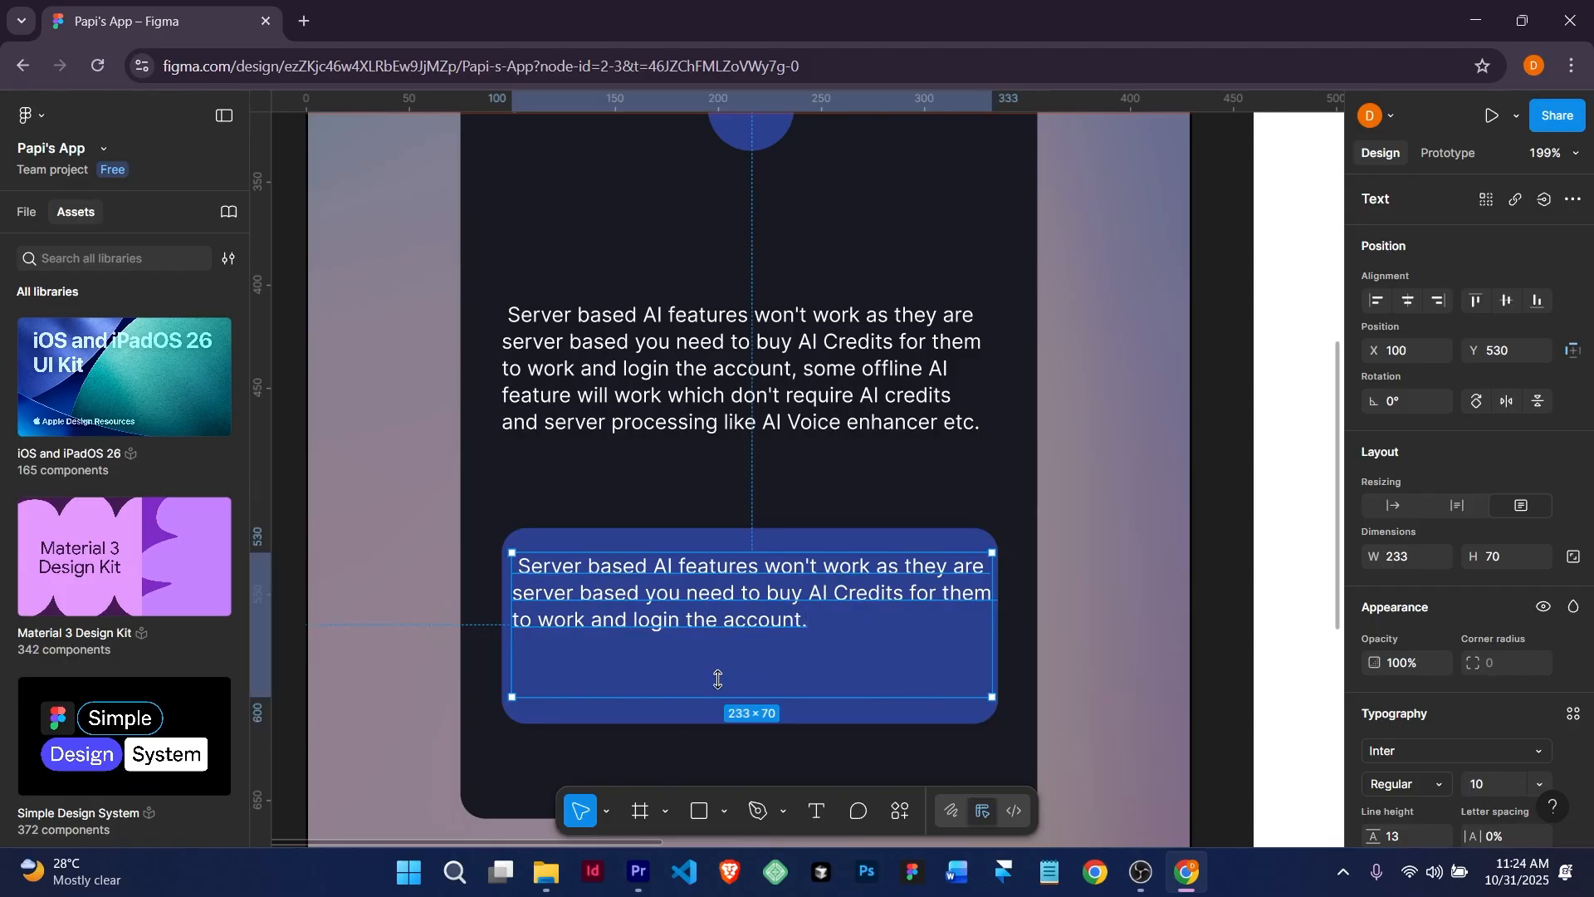
Resize the shortened text box to about 221 × 47 and place it at about X 113, Y 547 in the blue rectangle.
left_click_drag(718, 680, 719, 659)
left_click_drag(738, 605, 741, 640)
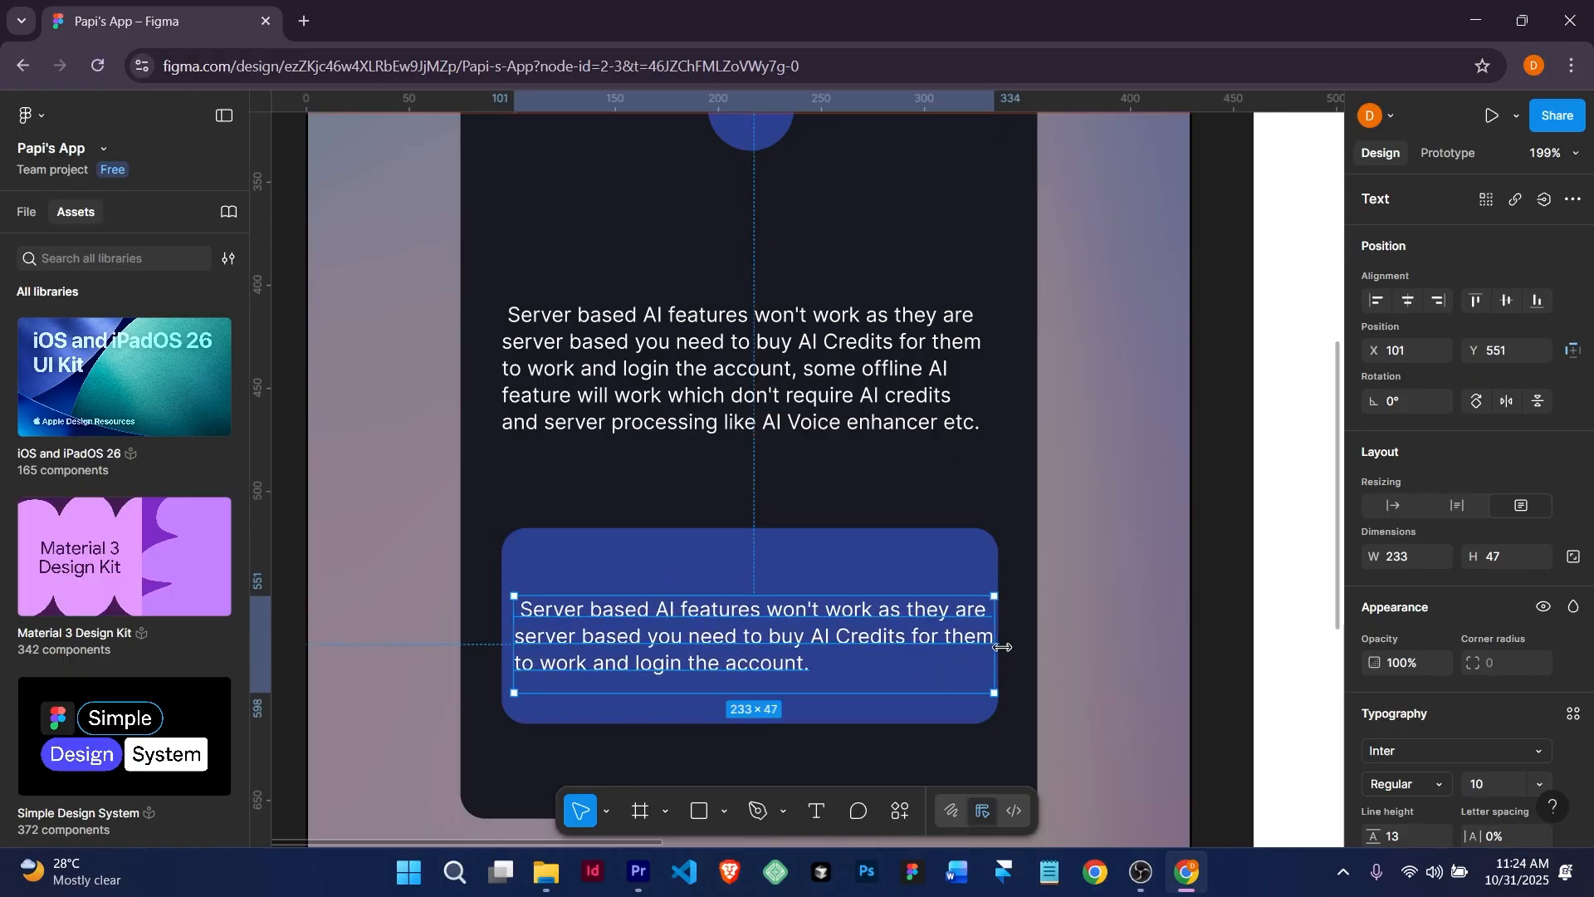
left_click_drag(1000, 646, 971, 647)
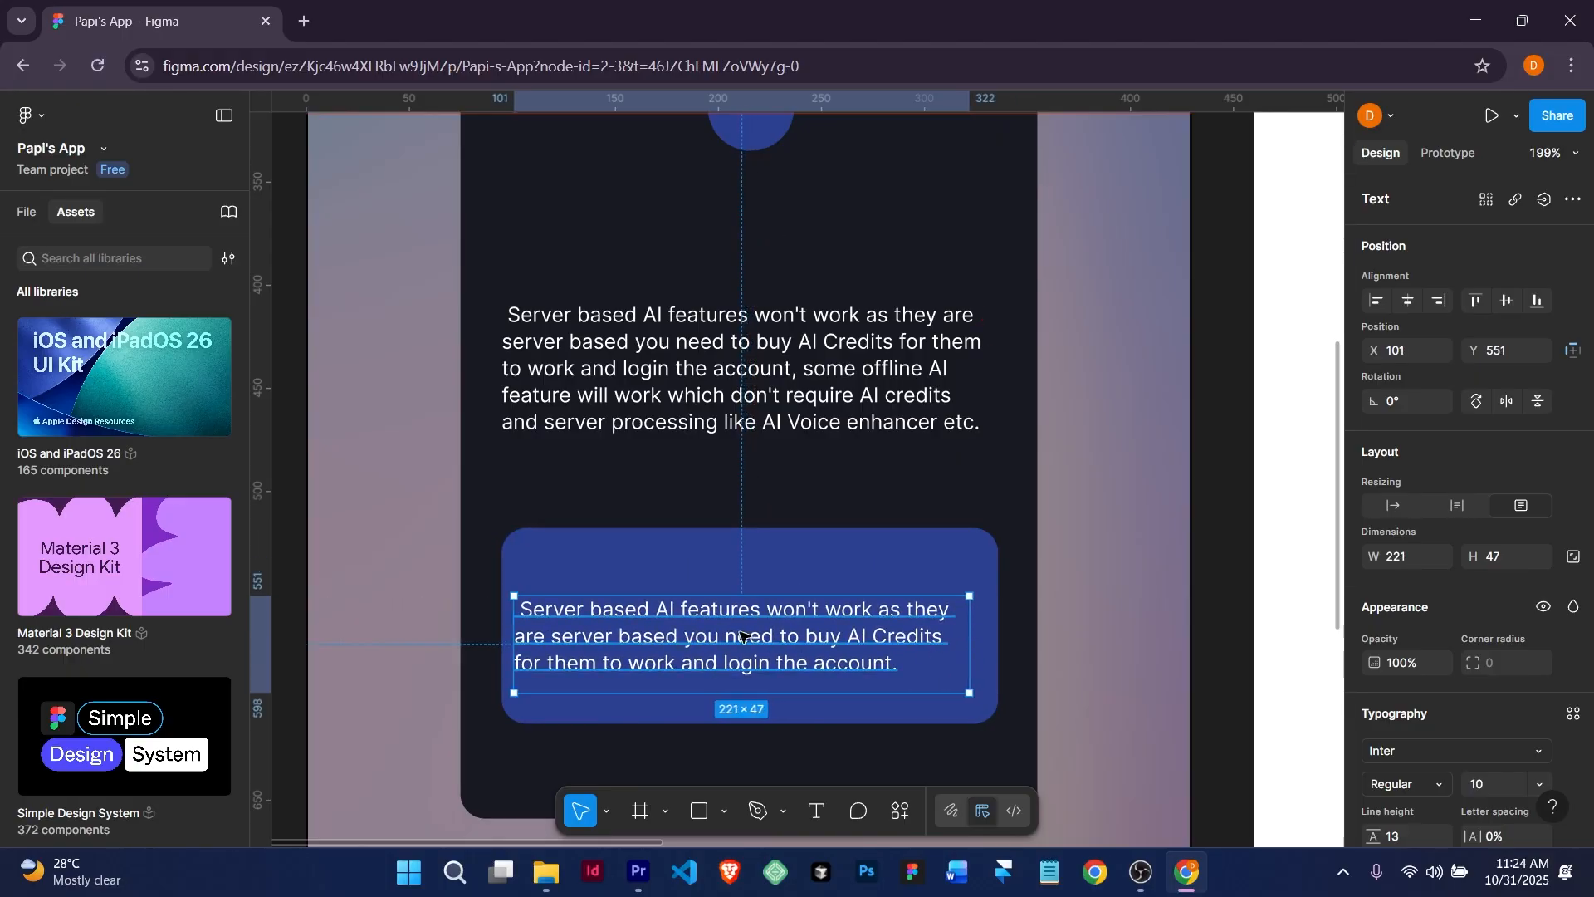
left_click_drag(733, 636, 757, 629)
scroll(757, 628, "down", 2)
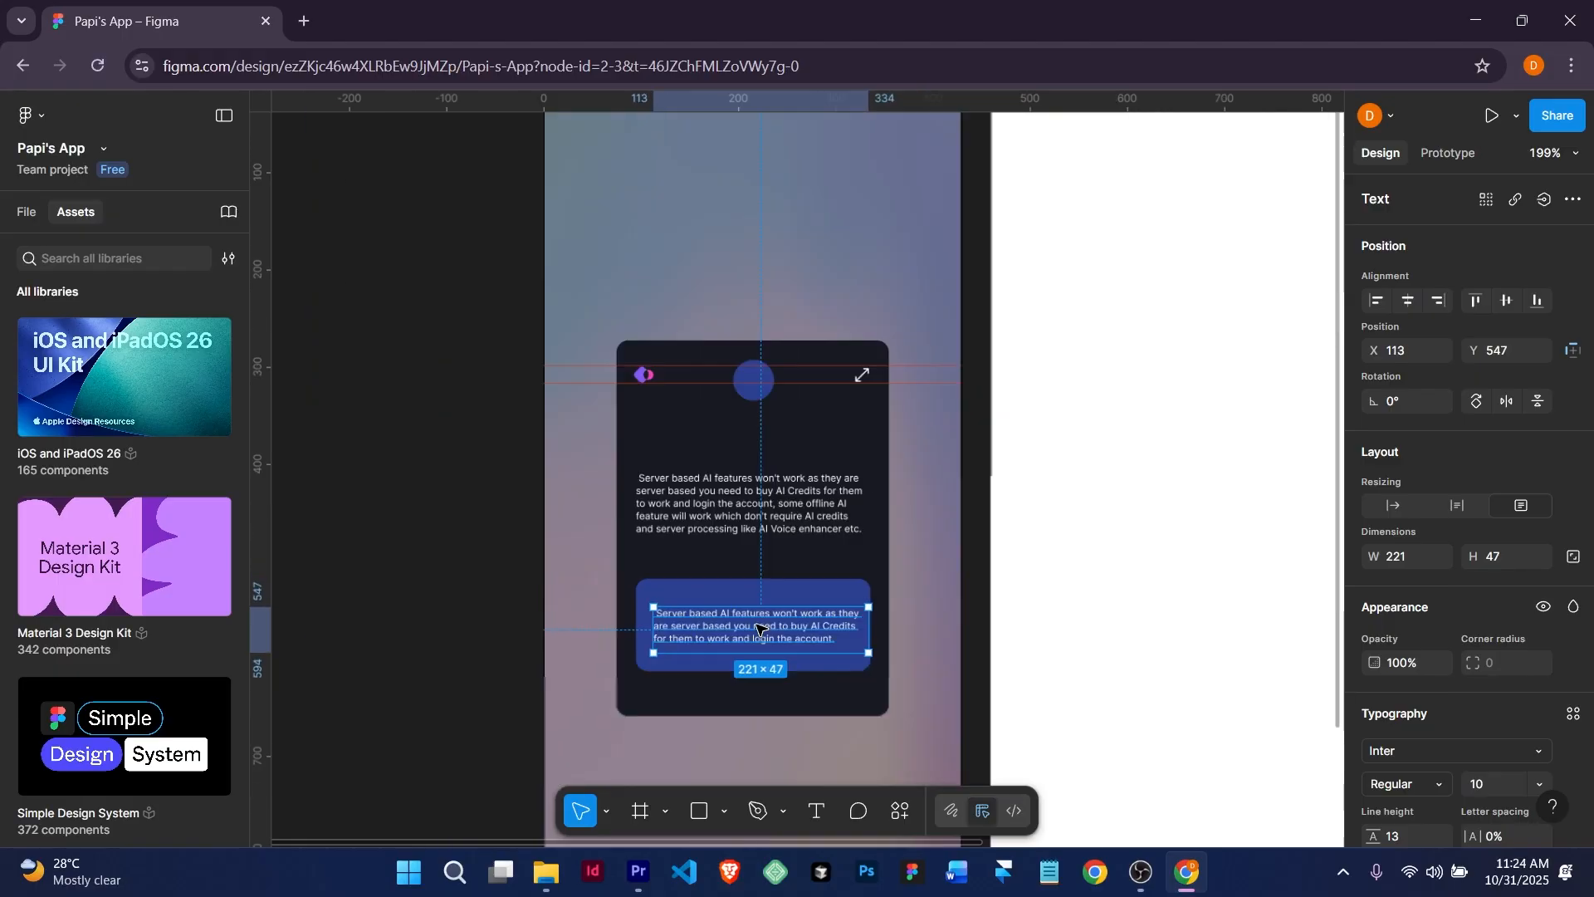
scroll(758, 628, "up", 2)
Shrink the blue rectangle around its text from above and below to about 241 × 64, with its upper edge at Y 534.
left_click(726, 546)
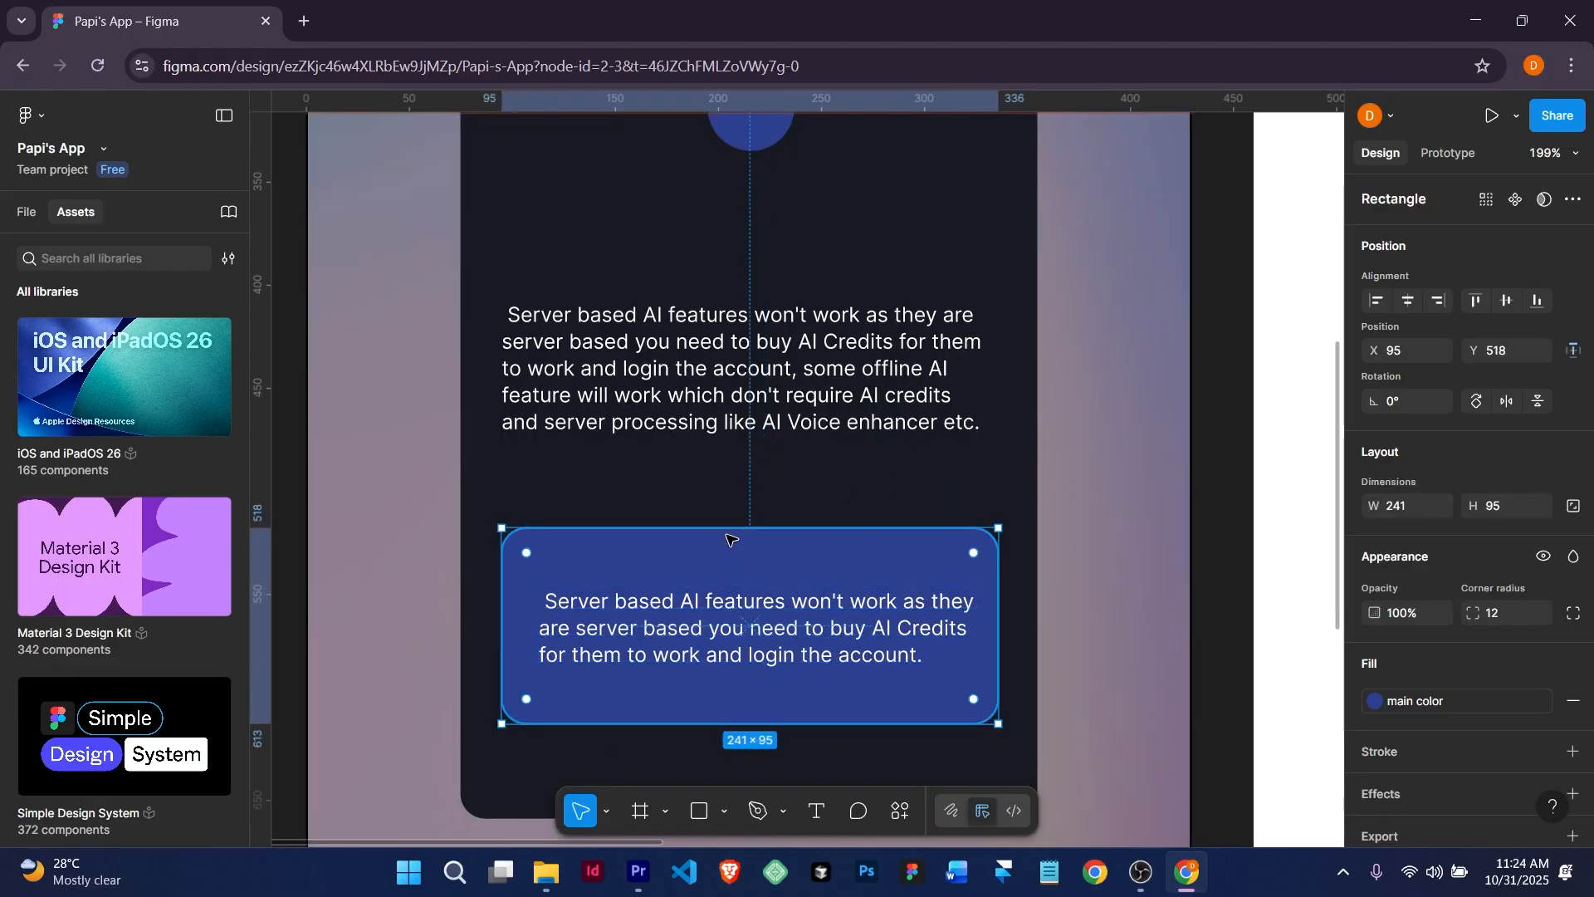
left_click_drag(733, 529, 750, 561)
key("ctrl+z")
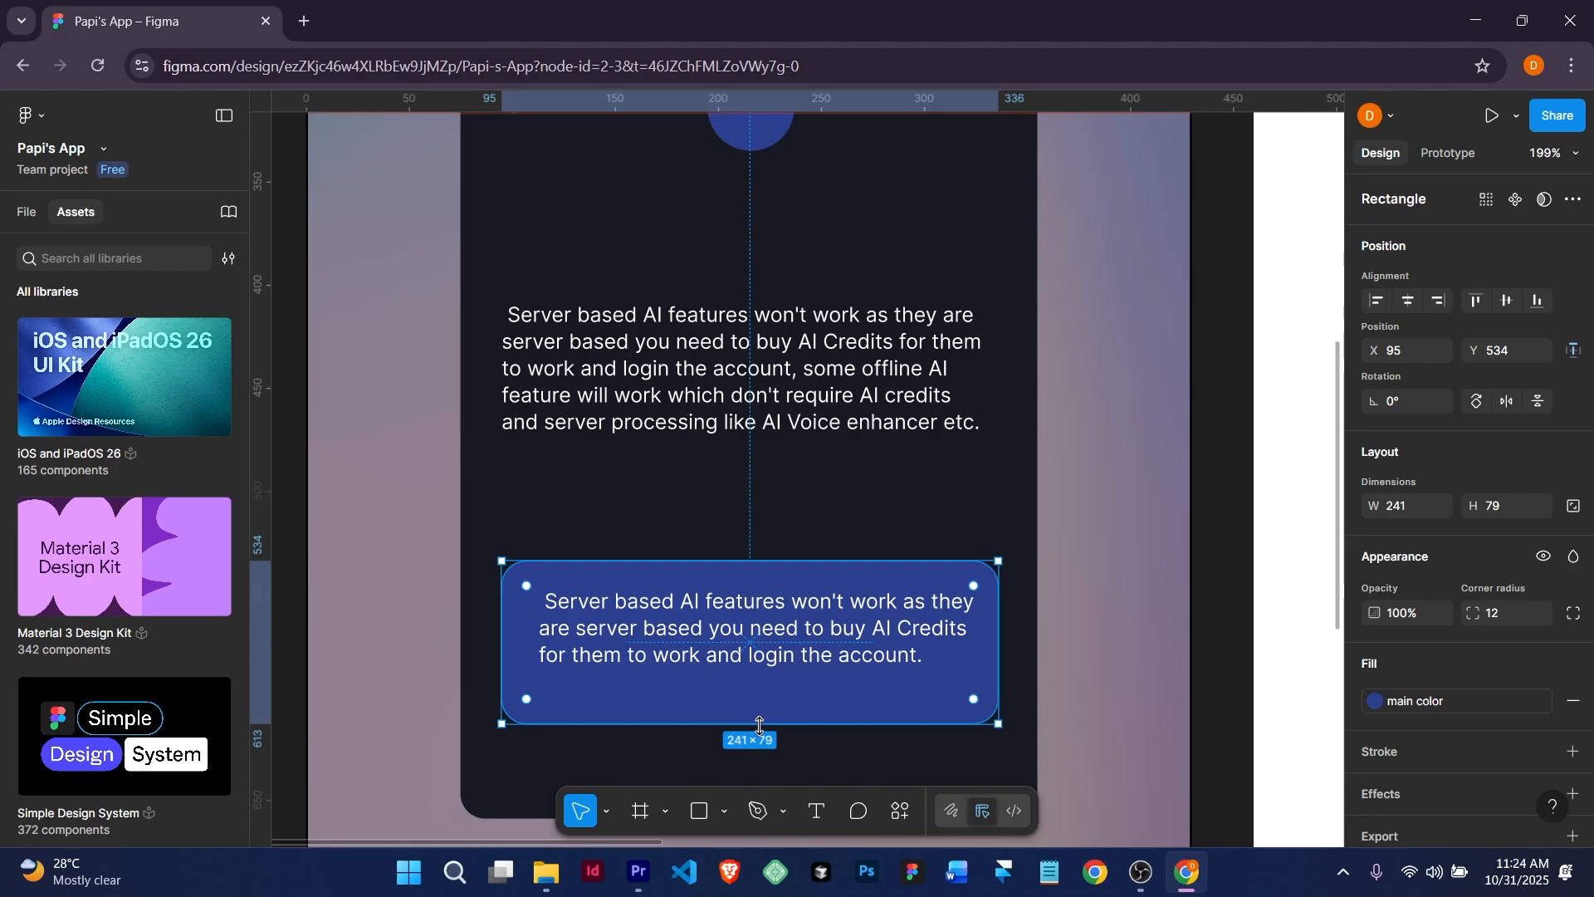
left_click_drag(759, 726, 761, 692)
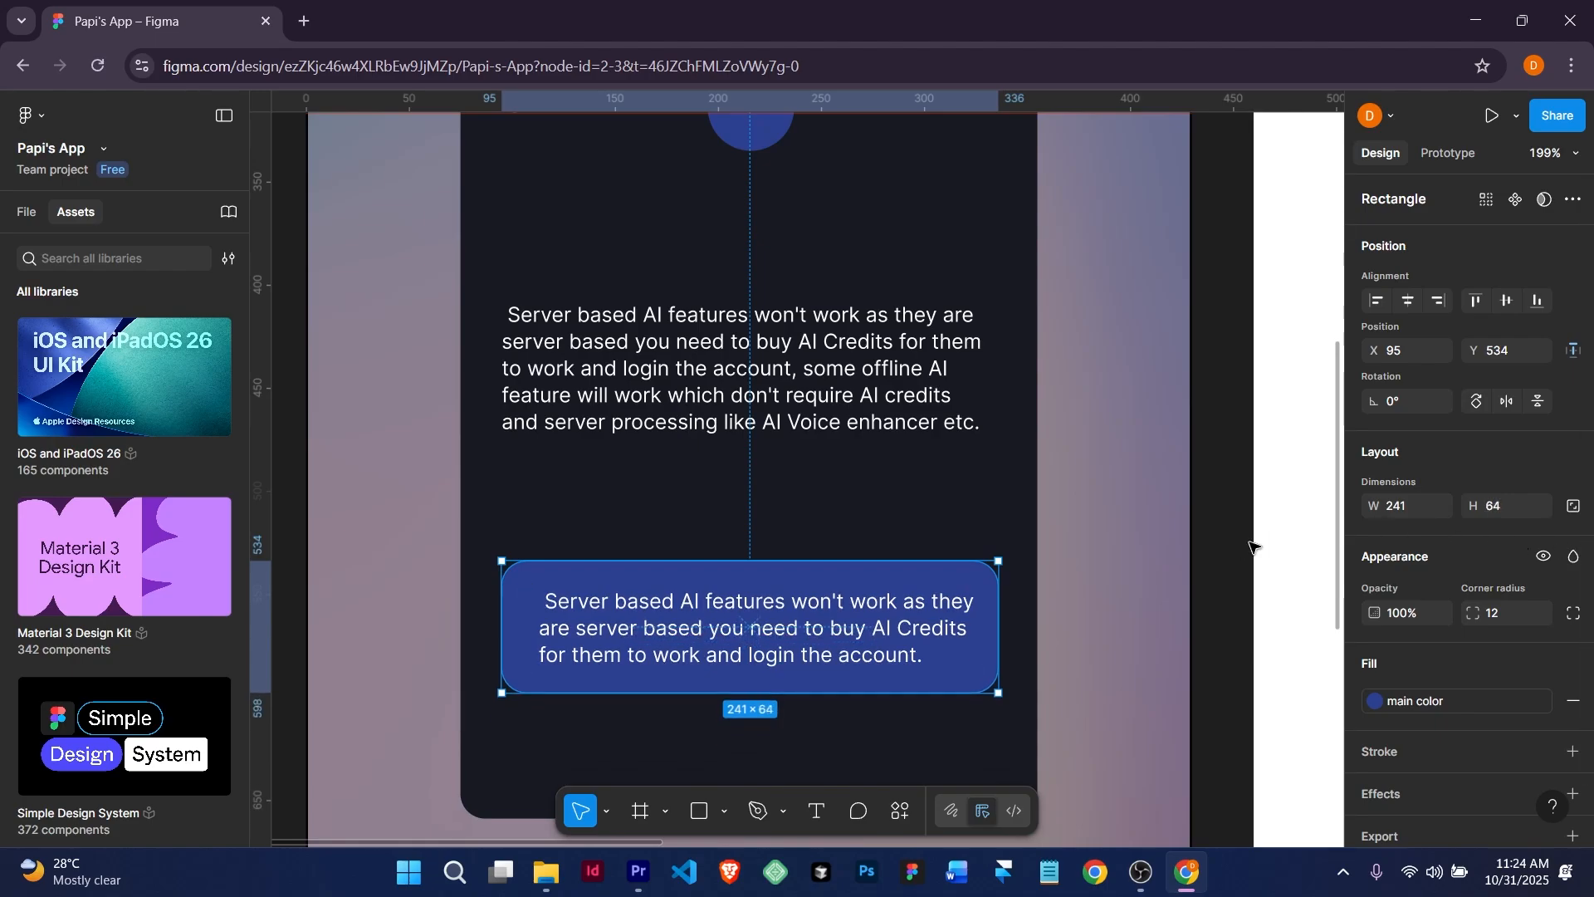
Fine-tune the blue rectangle's height to 61 so it fits closely around the three text lines.
left_click(1492, 508)
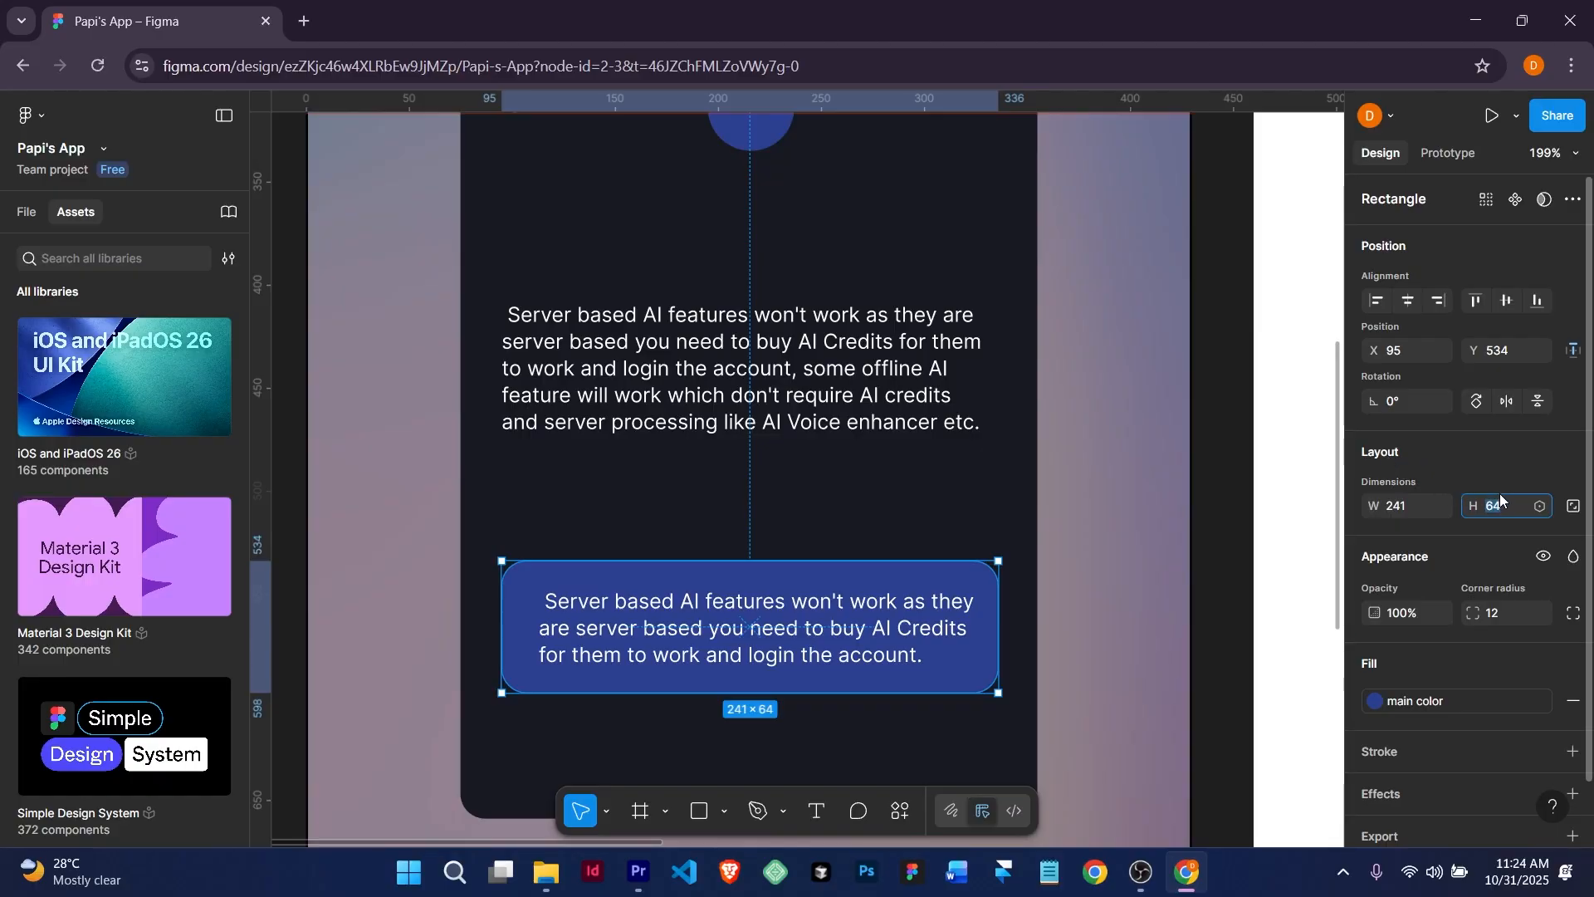
key("Down")
key("Down")
key("Down")
key("Down")
key("Down")
key("Down")
key("Down")
key("Down")
key("Down")
key("Down")
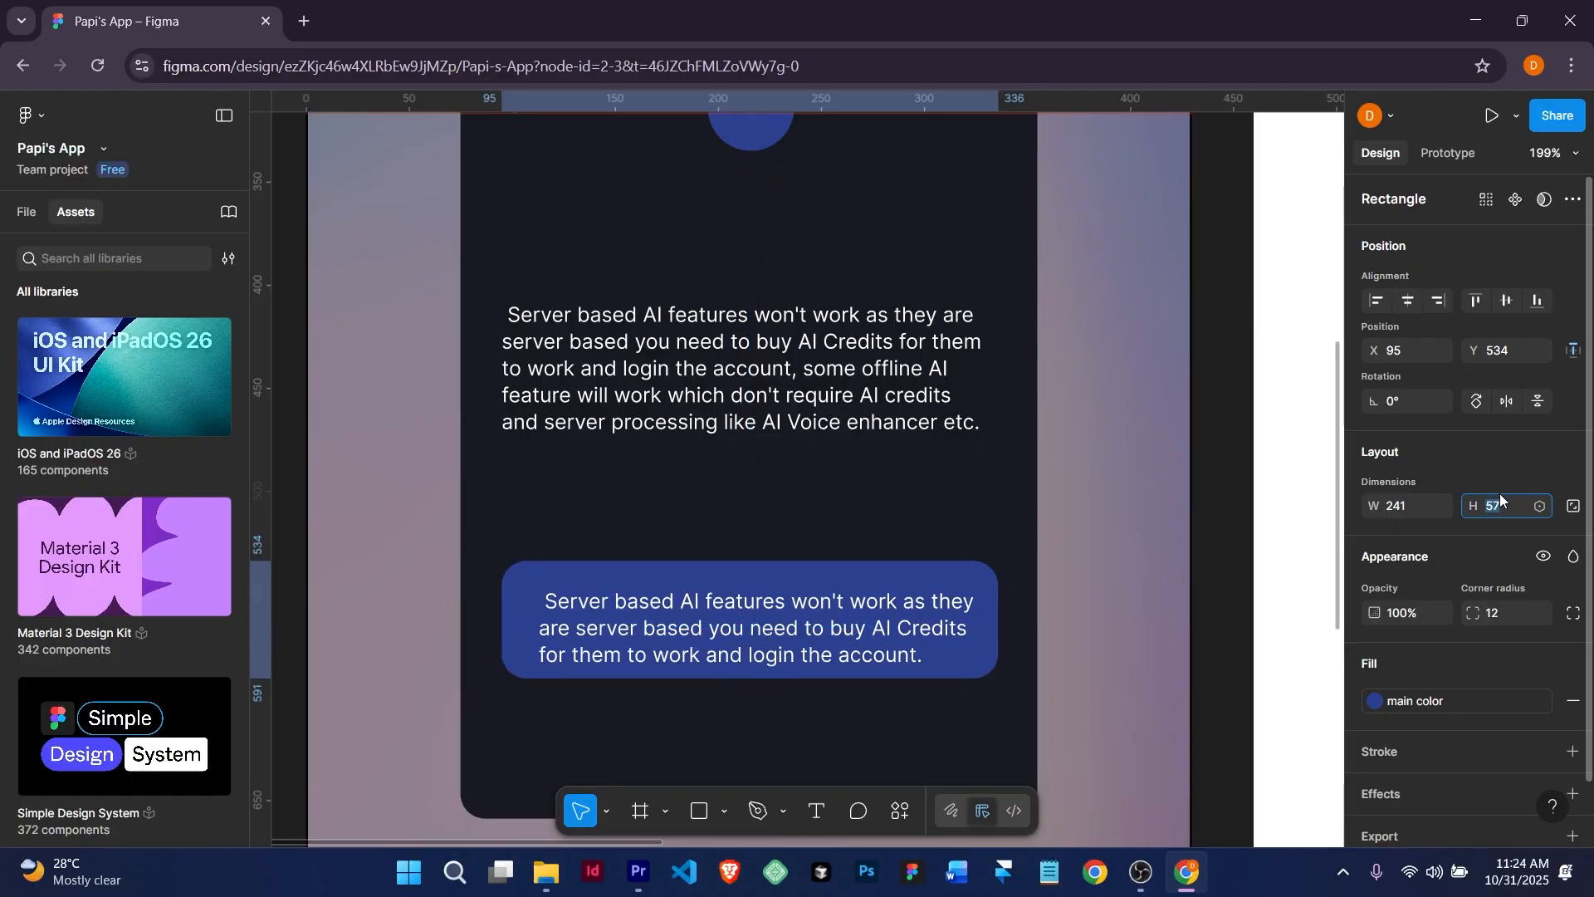
key("Down")
key("Down")
key("Down")
key("Down")
key("Down")
key("Down")
key("Down")
key("Down")
key("Down")
key("Down")
key("Down")
key("Down")
key("Down")
key("Down")
key("Down")
key("Down")
key("Down")
key("Down")
key("Down")
key("Down")
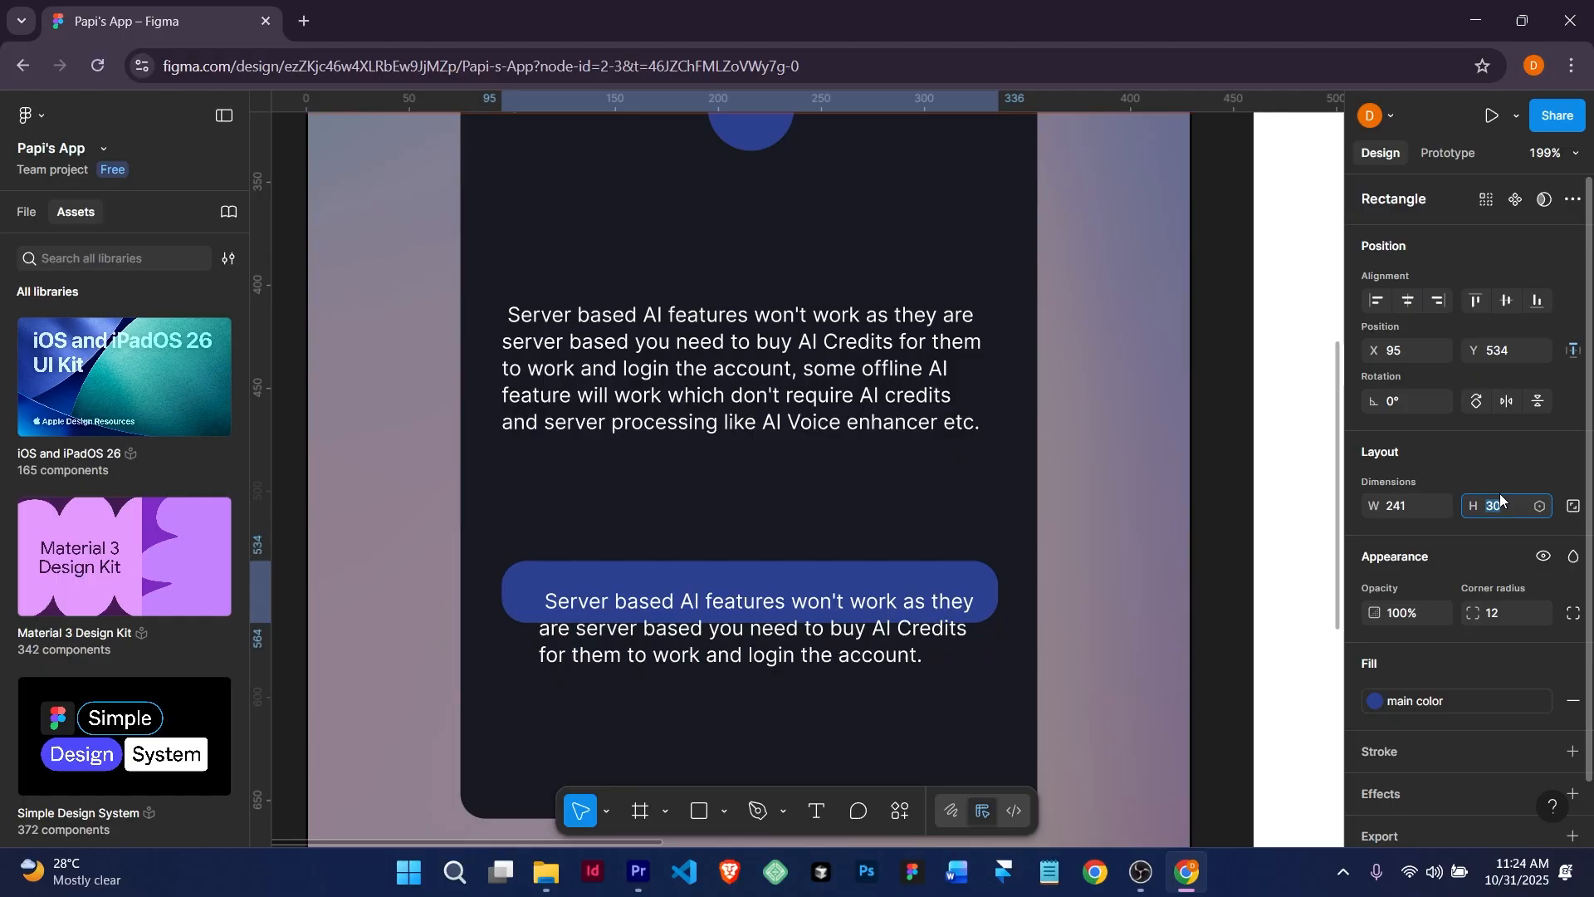
key("Up")
key("Up")
key("Up")
key("Up")
key("Up")
key("Up")
key("Up")
key("Up")
key("Up")
key("Up")
key("Up")
key("Up")
key("Up")
key("Up")
key("Up")
key("Up")
key("Up")
key("Up")
key("Up")
key("Up")
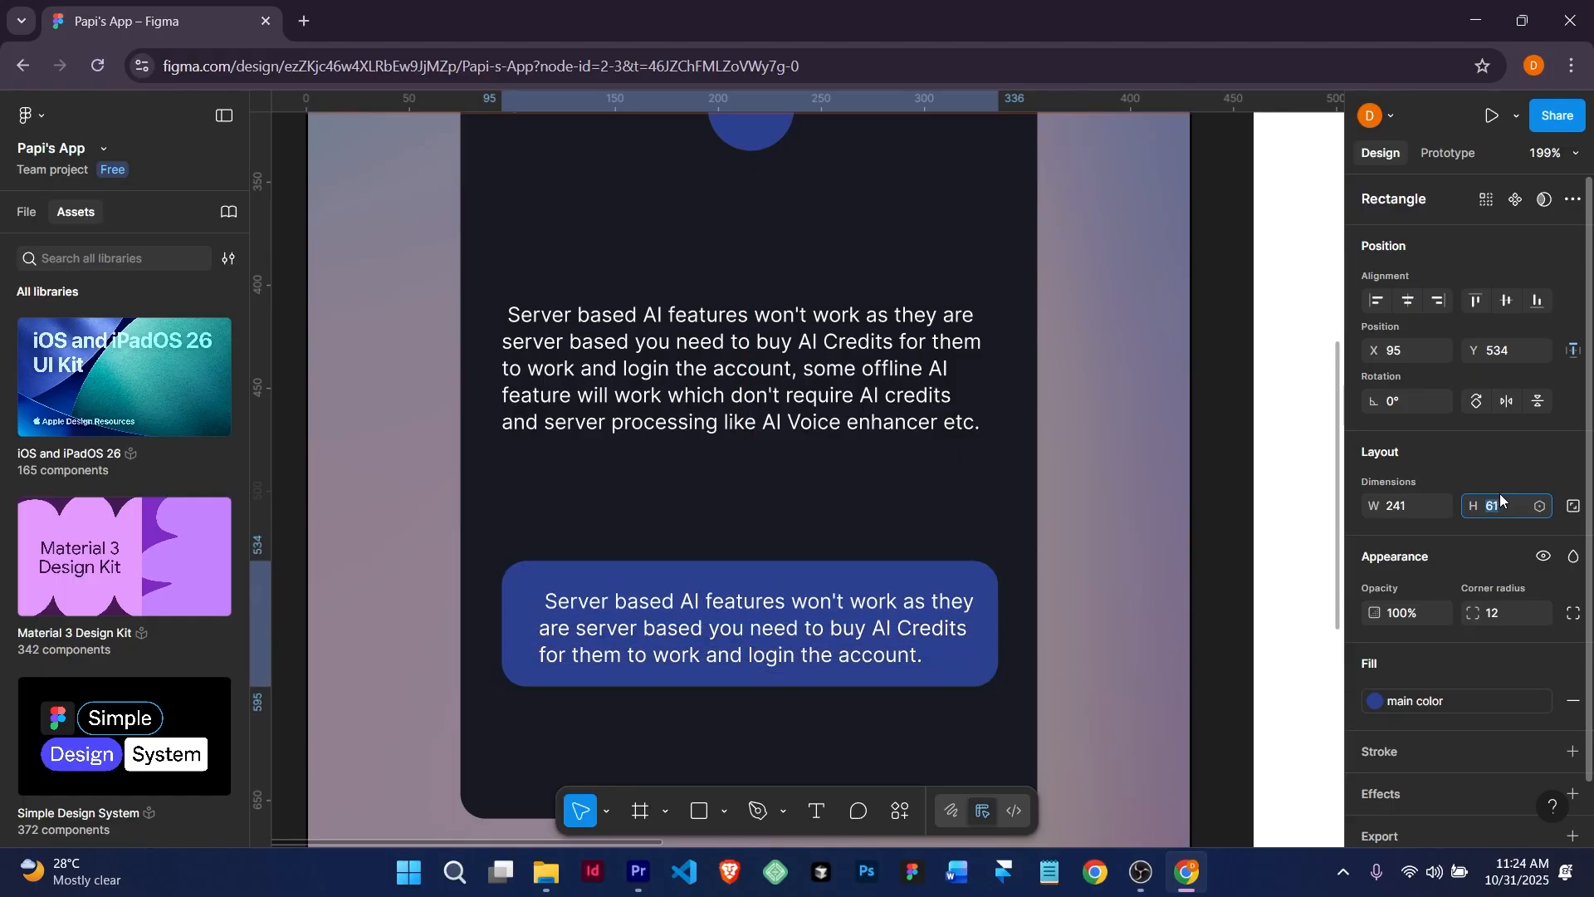
key("Up")
Cut the end of the upper paragraph so its text finishes with "which don't require.".
double_click(816, 369)
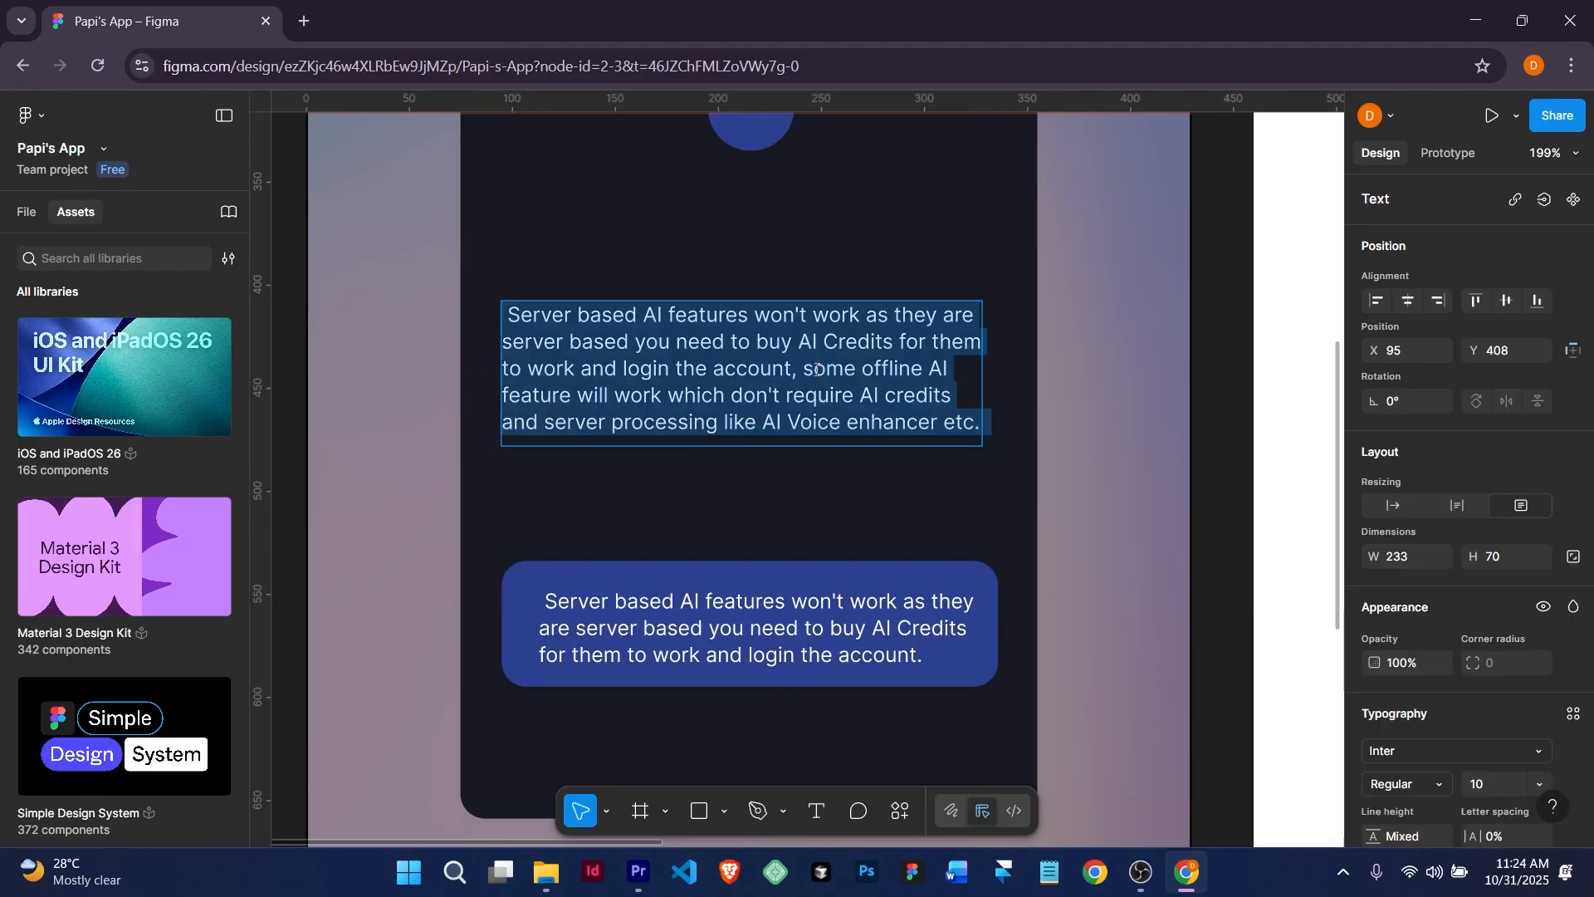
left_click(790, 396)
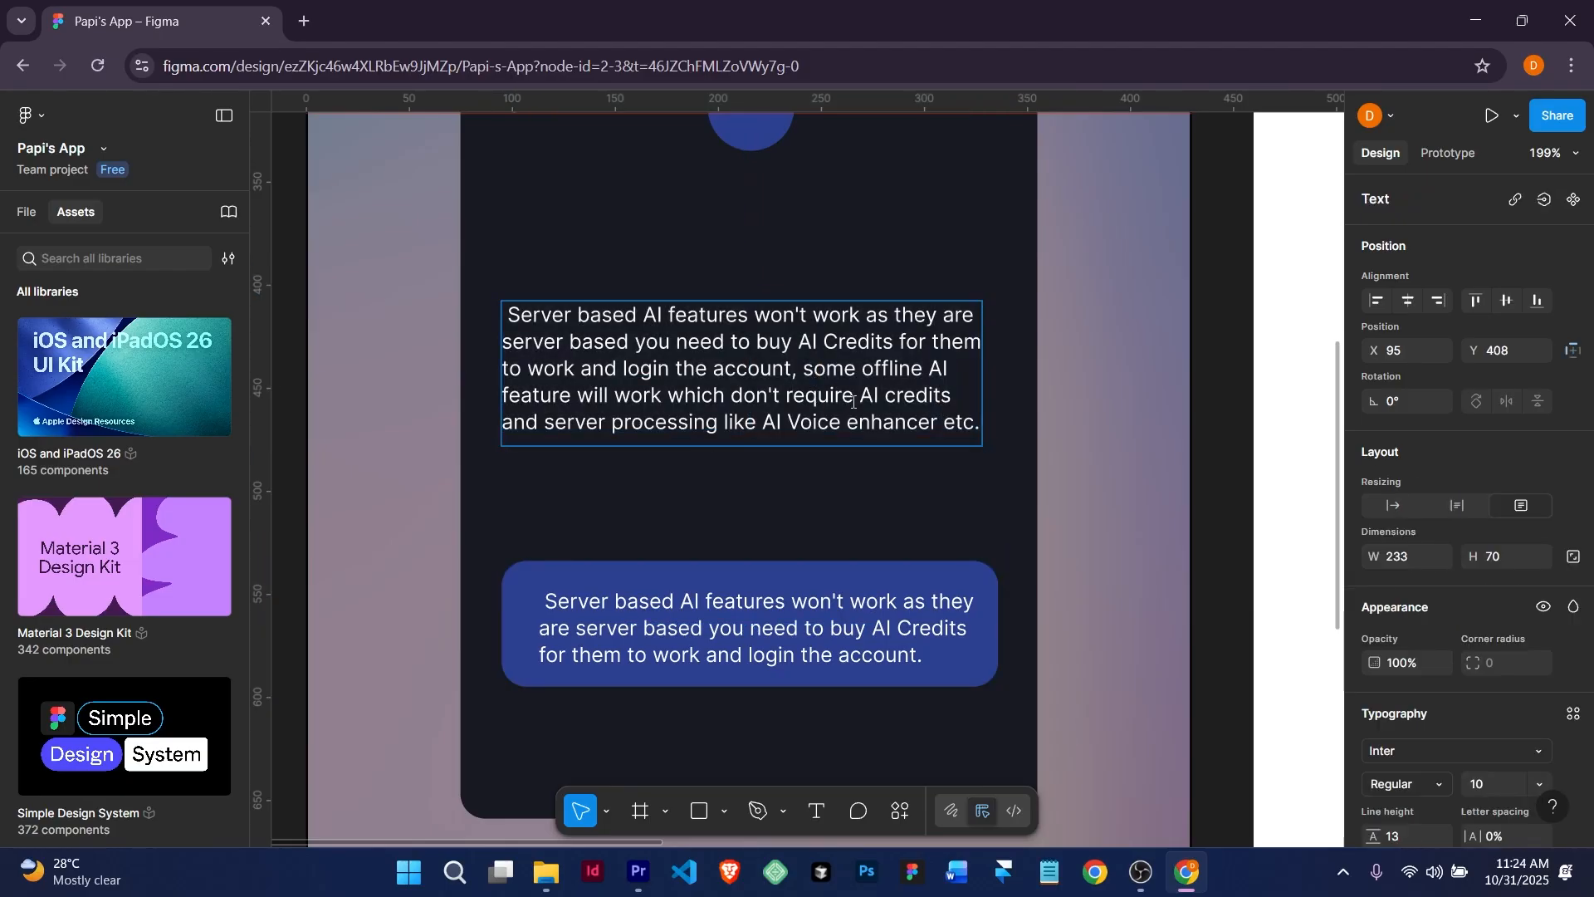
left_click_drag(853, 402, 976, 429)
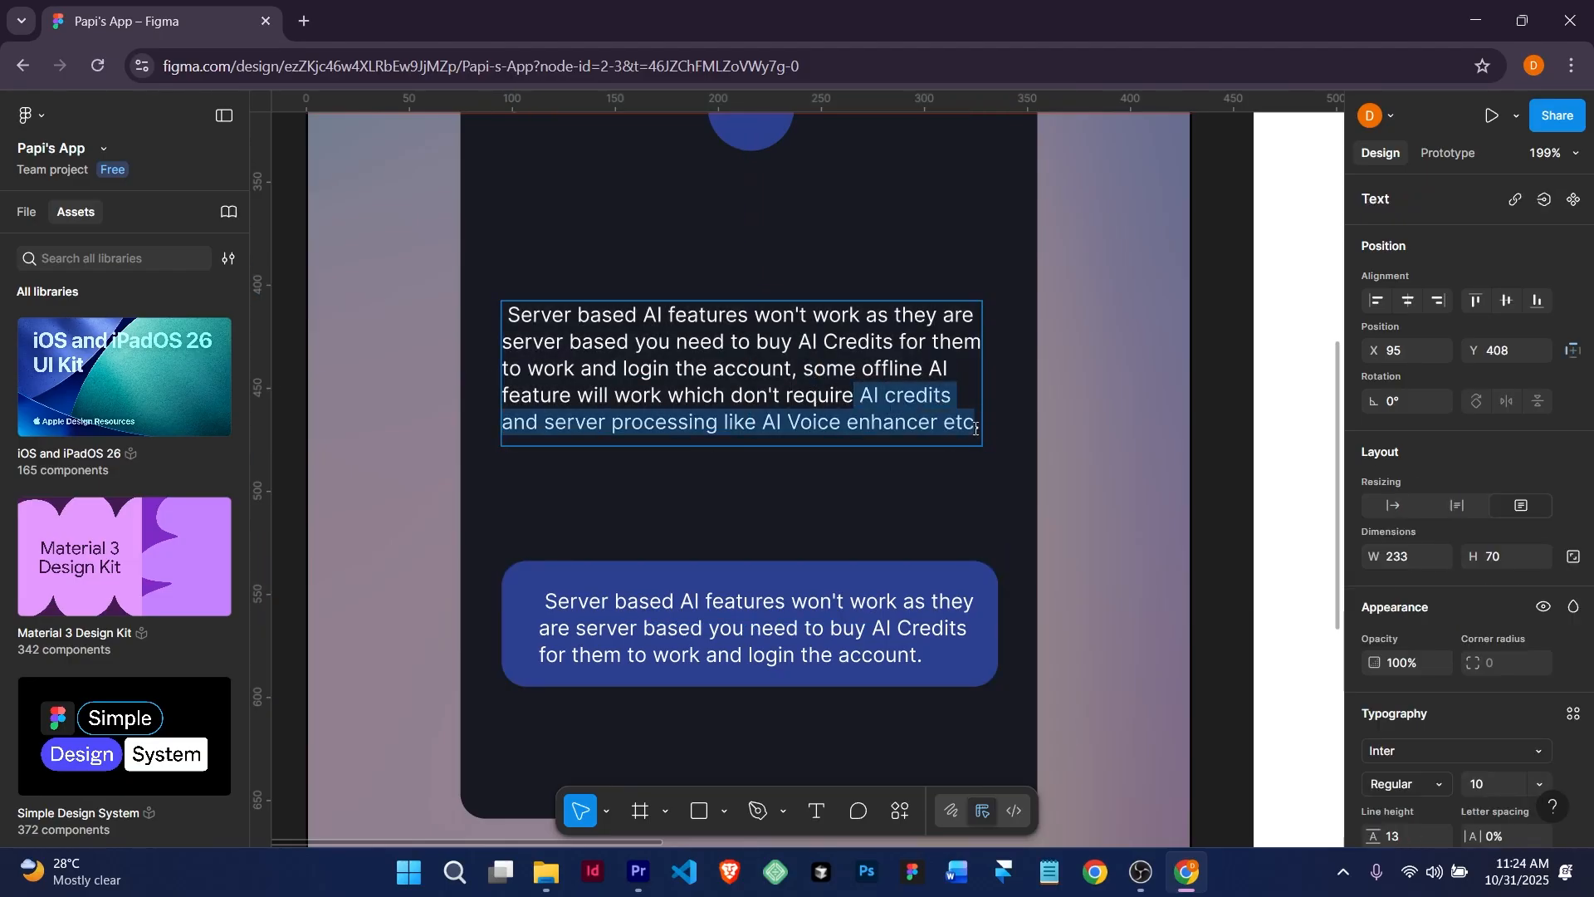
key("BackSpace")
type(".")
key("Escape")
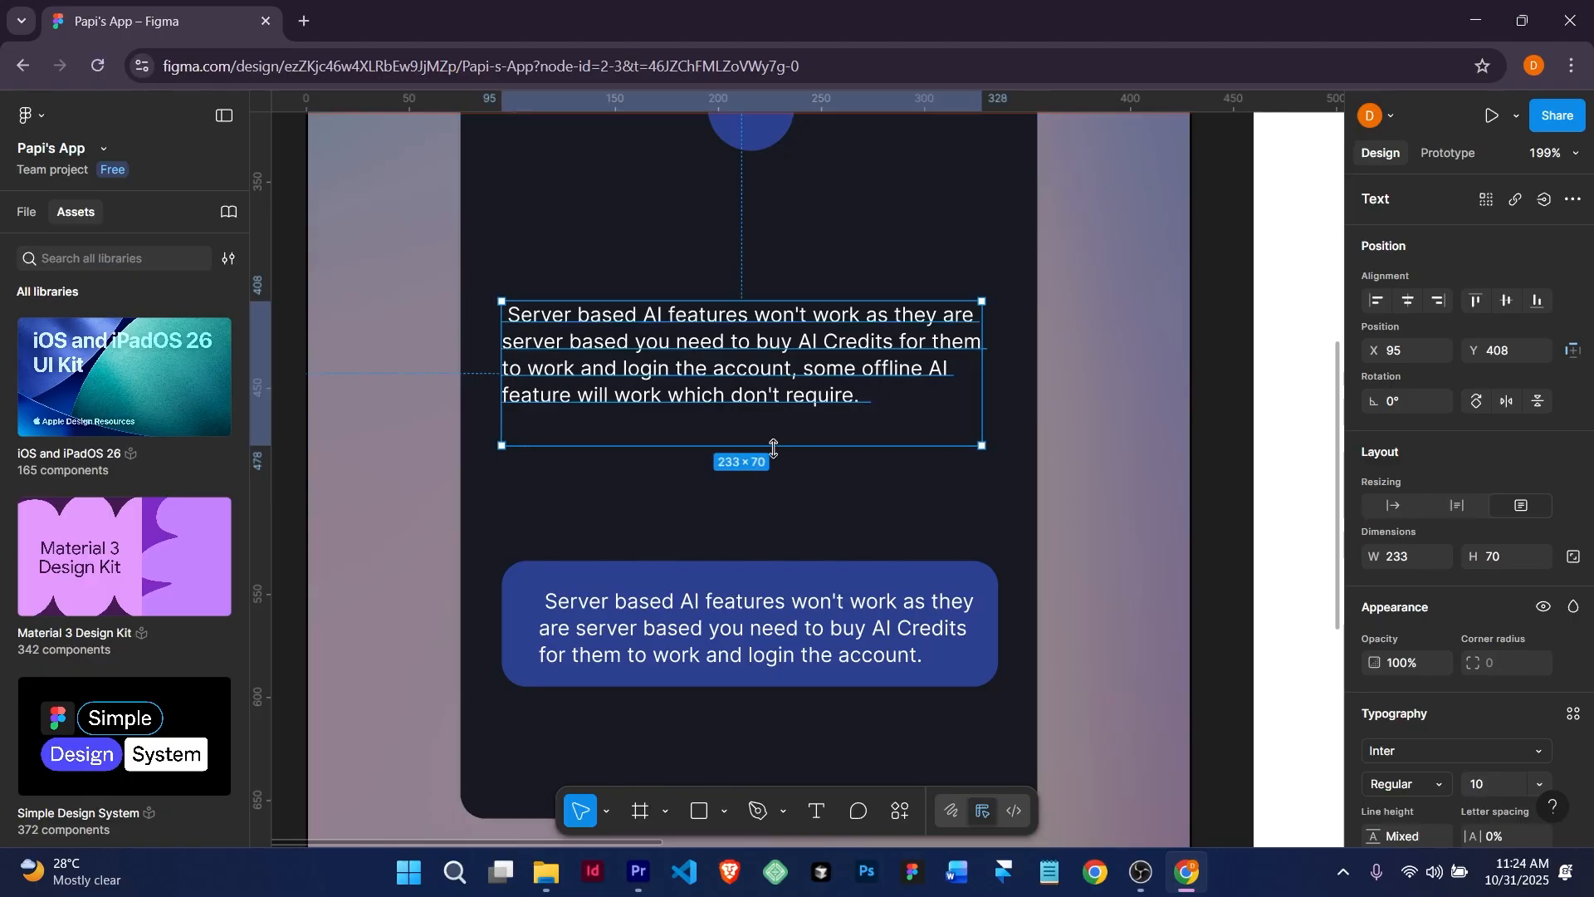
Resize the upper paragraph's text box to about 223 × 57 and center it in the card at about X 104, Y 409.
left_click_drag(773, 449, 772, 420)
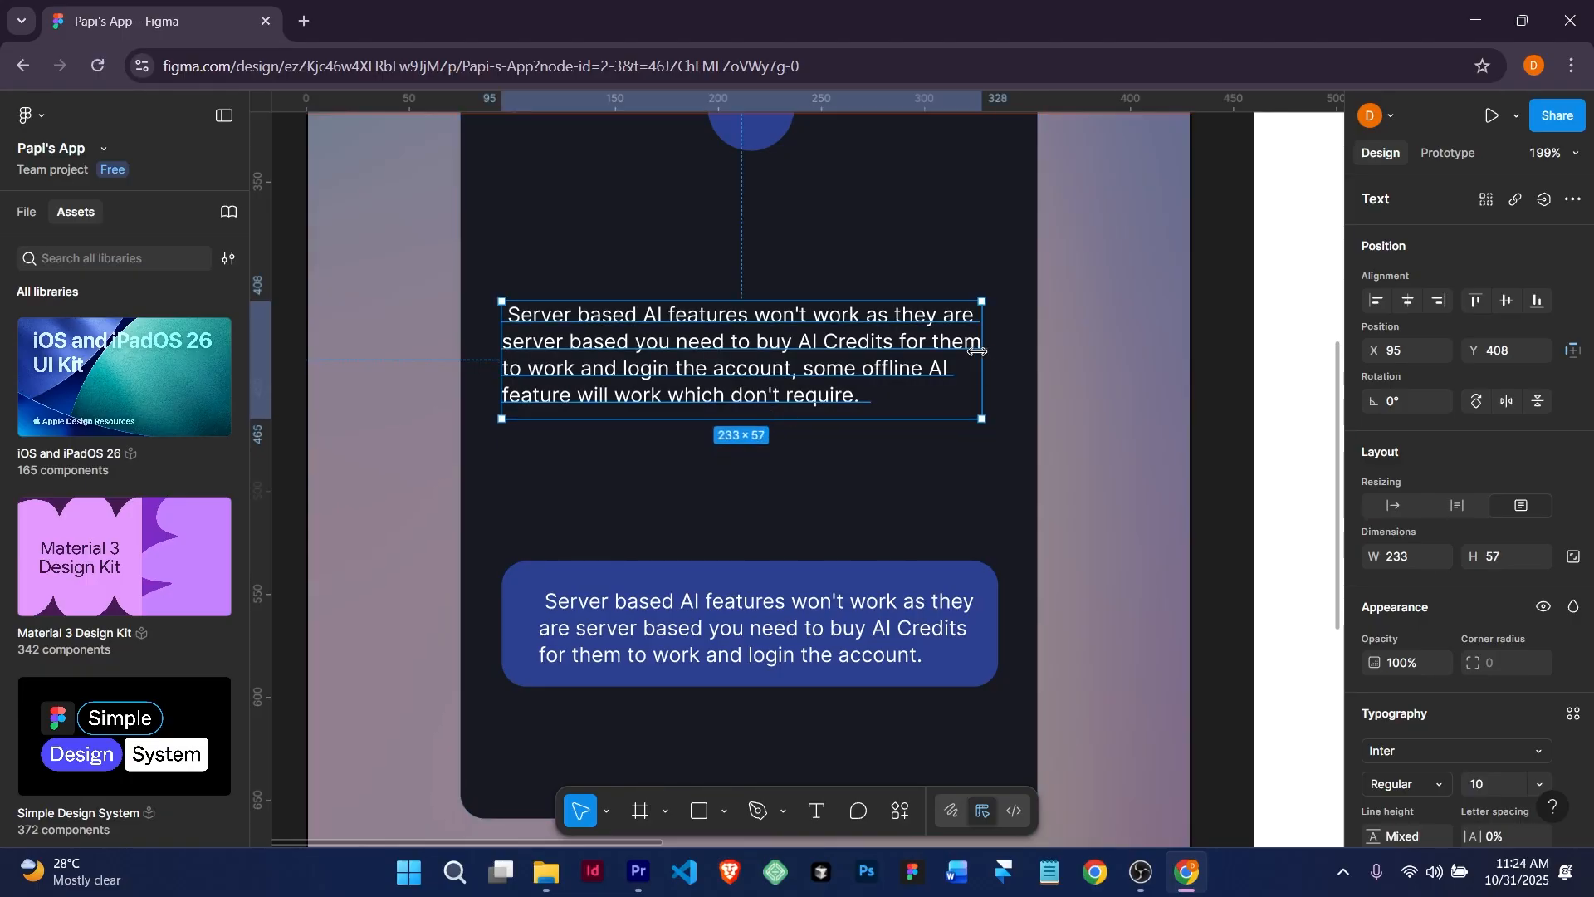
left_click_drag(977, 351, 959, 351)
left_click_drag(638, 359, 657, 360)
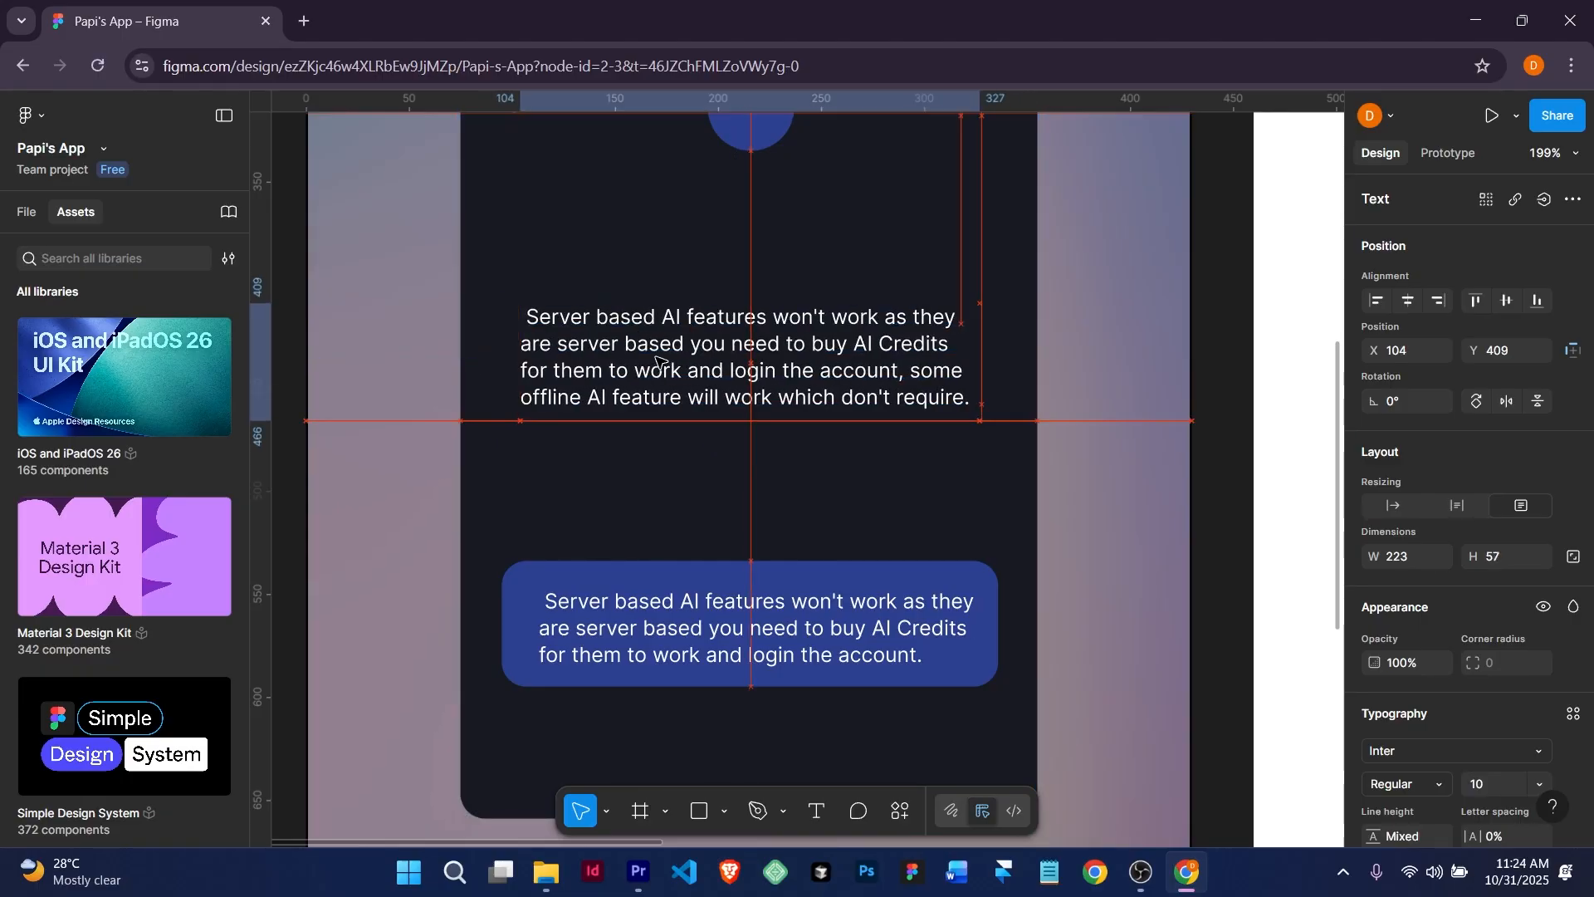
Group the short text with the blue rectangle behind it.
scroll(694, 590, "down", 3)
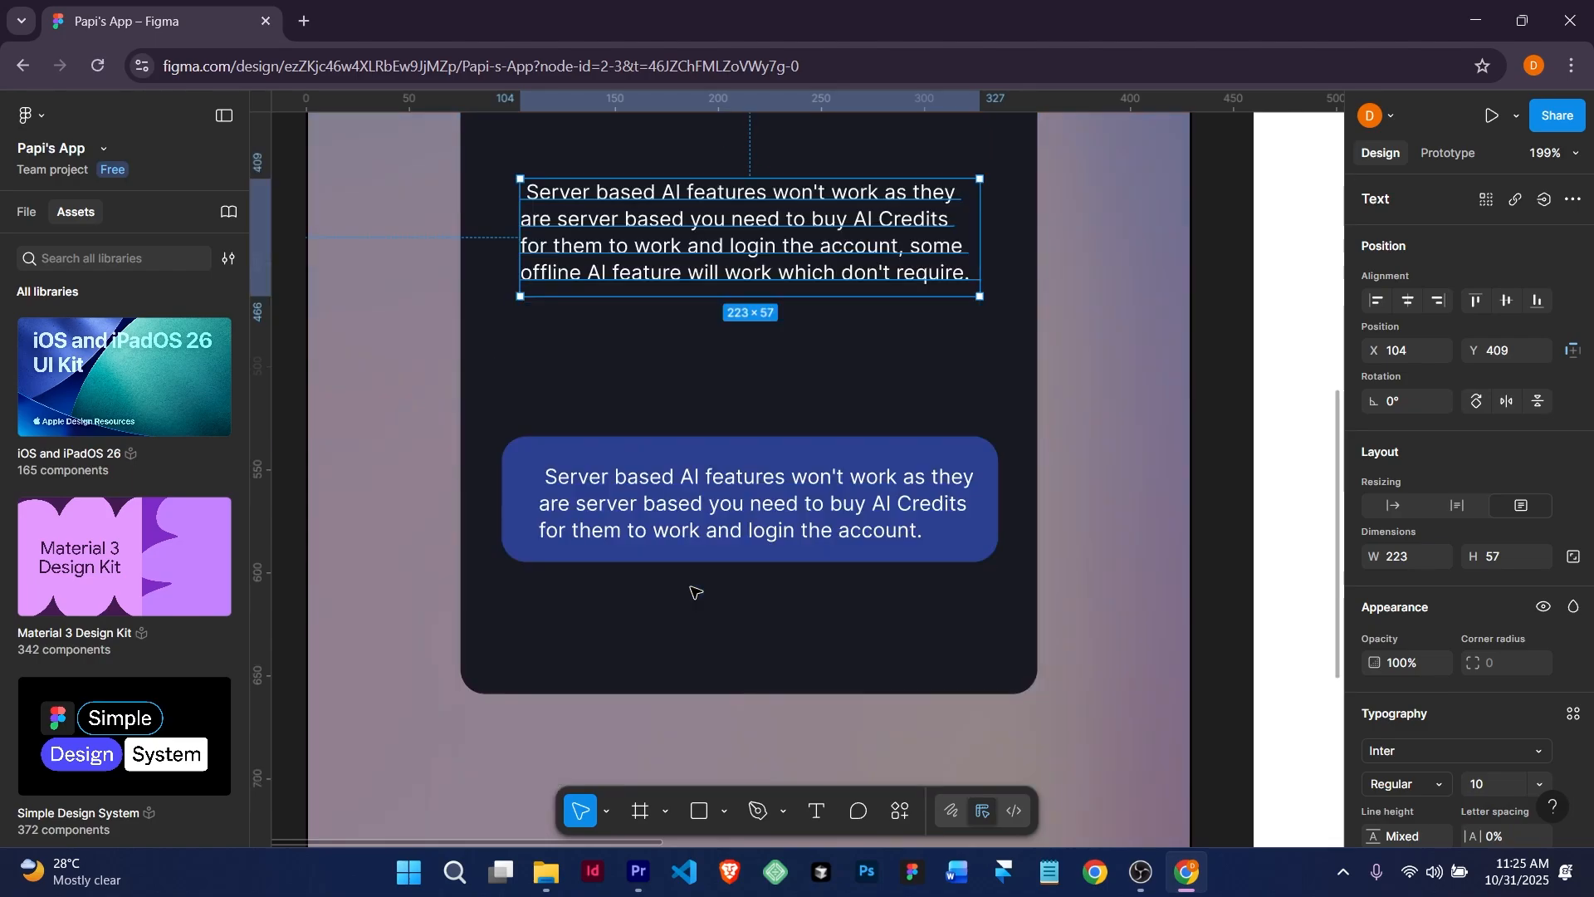
left_click(741, 506)
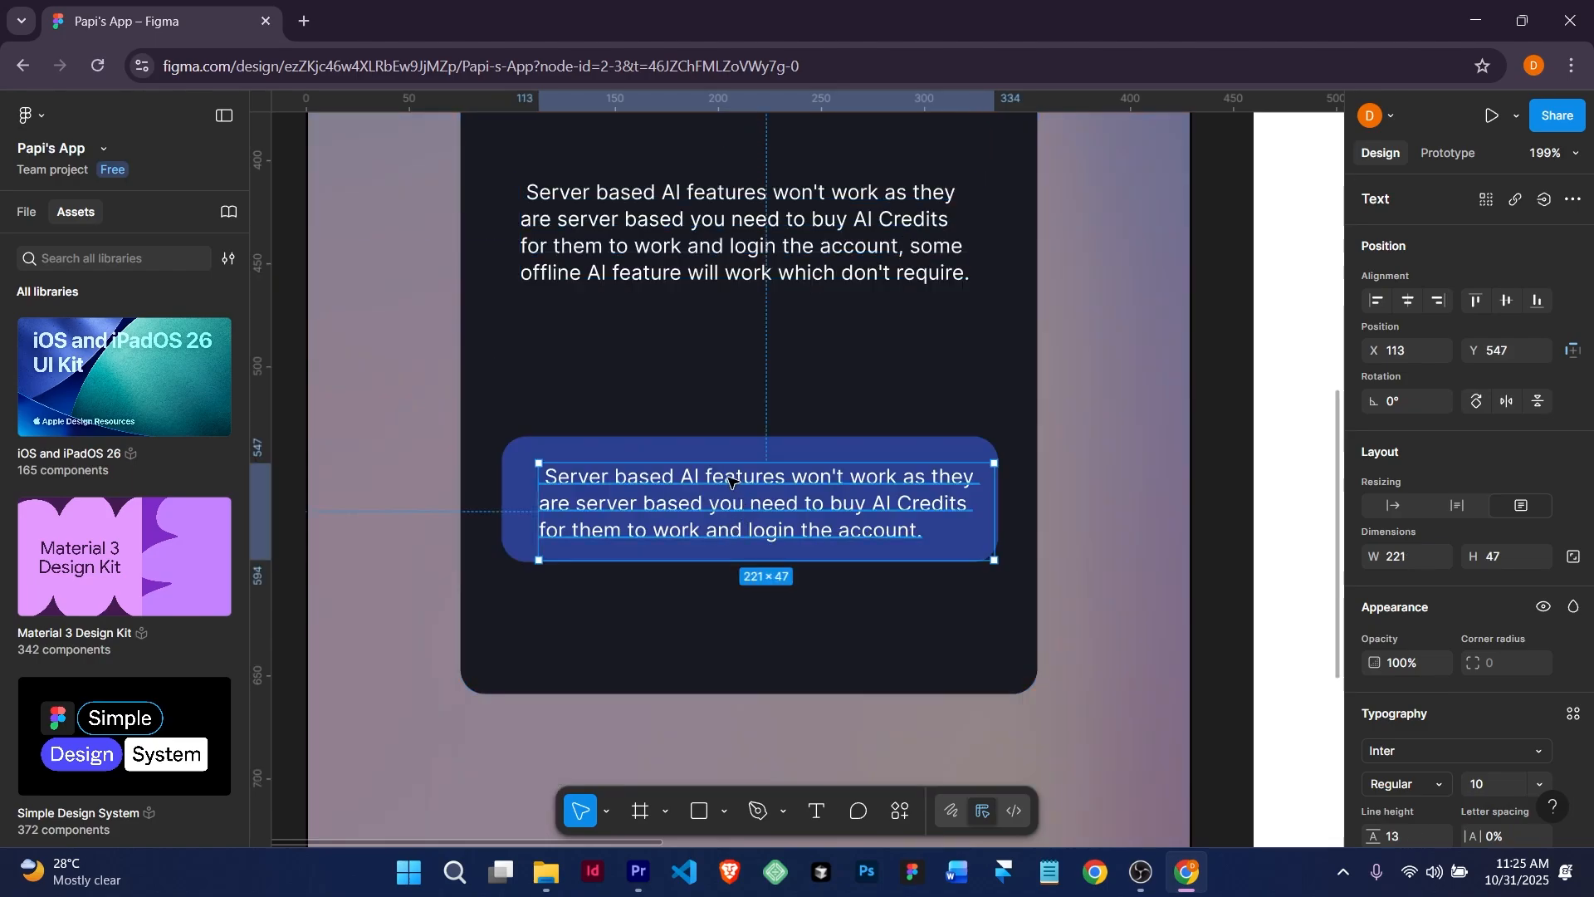
left_click(612, 452, "shift")
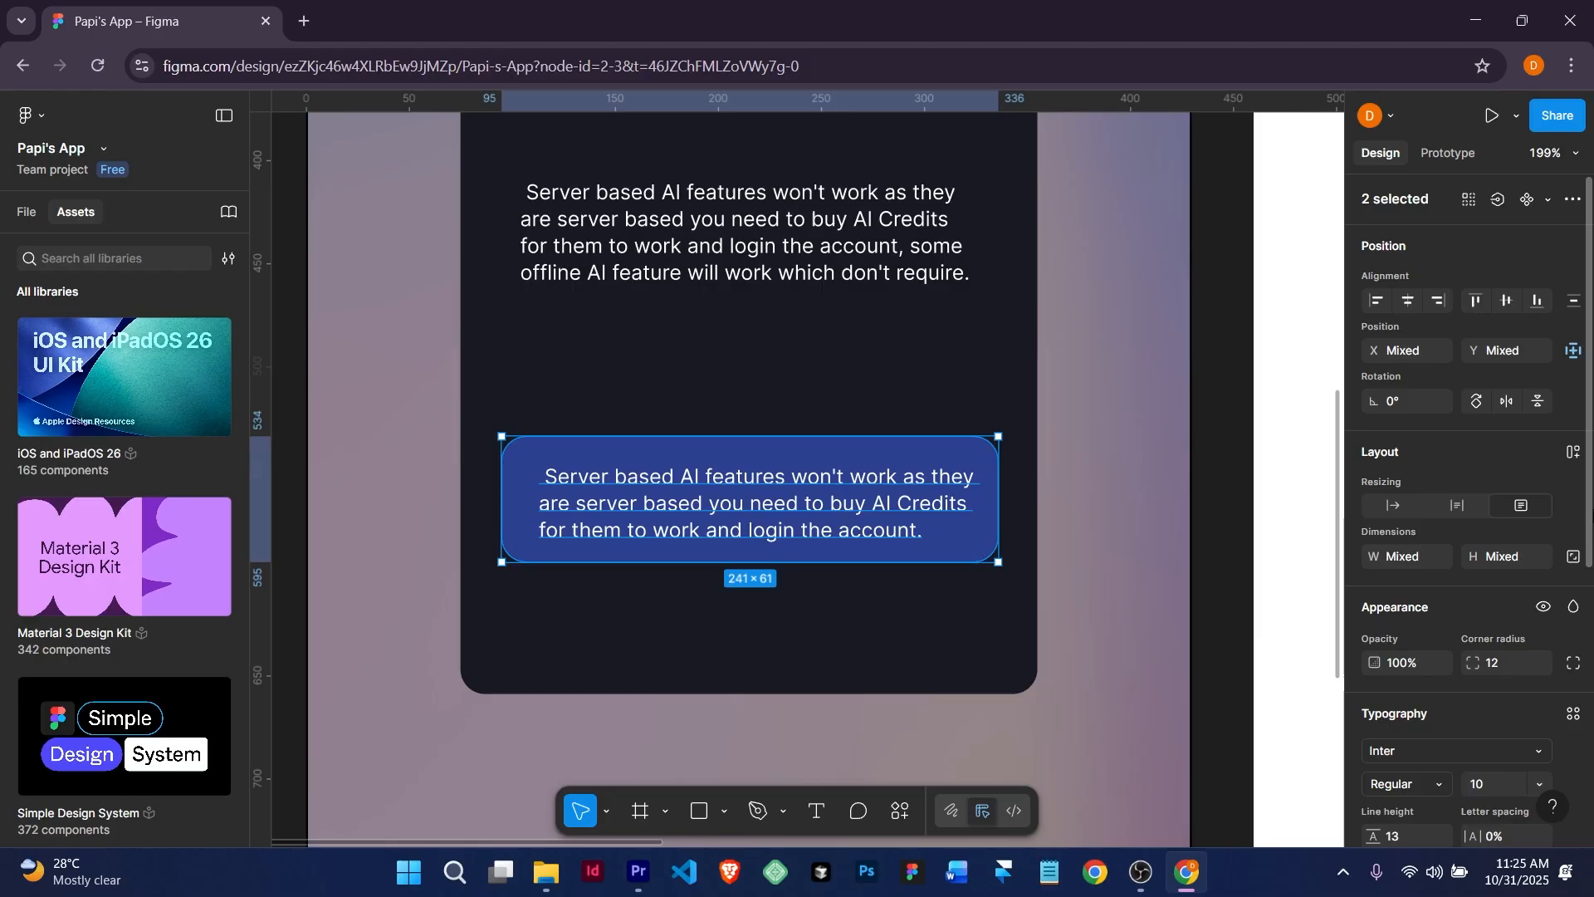
right_click(843, 485)
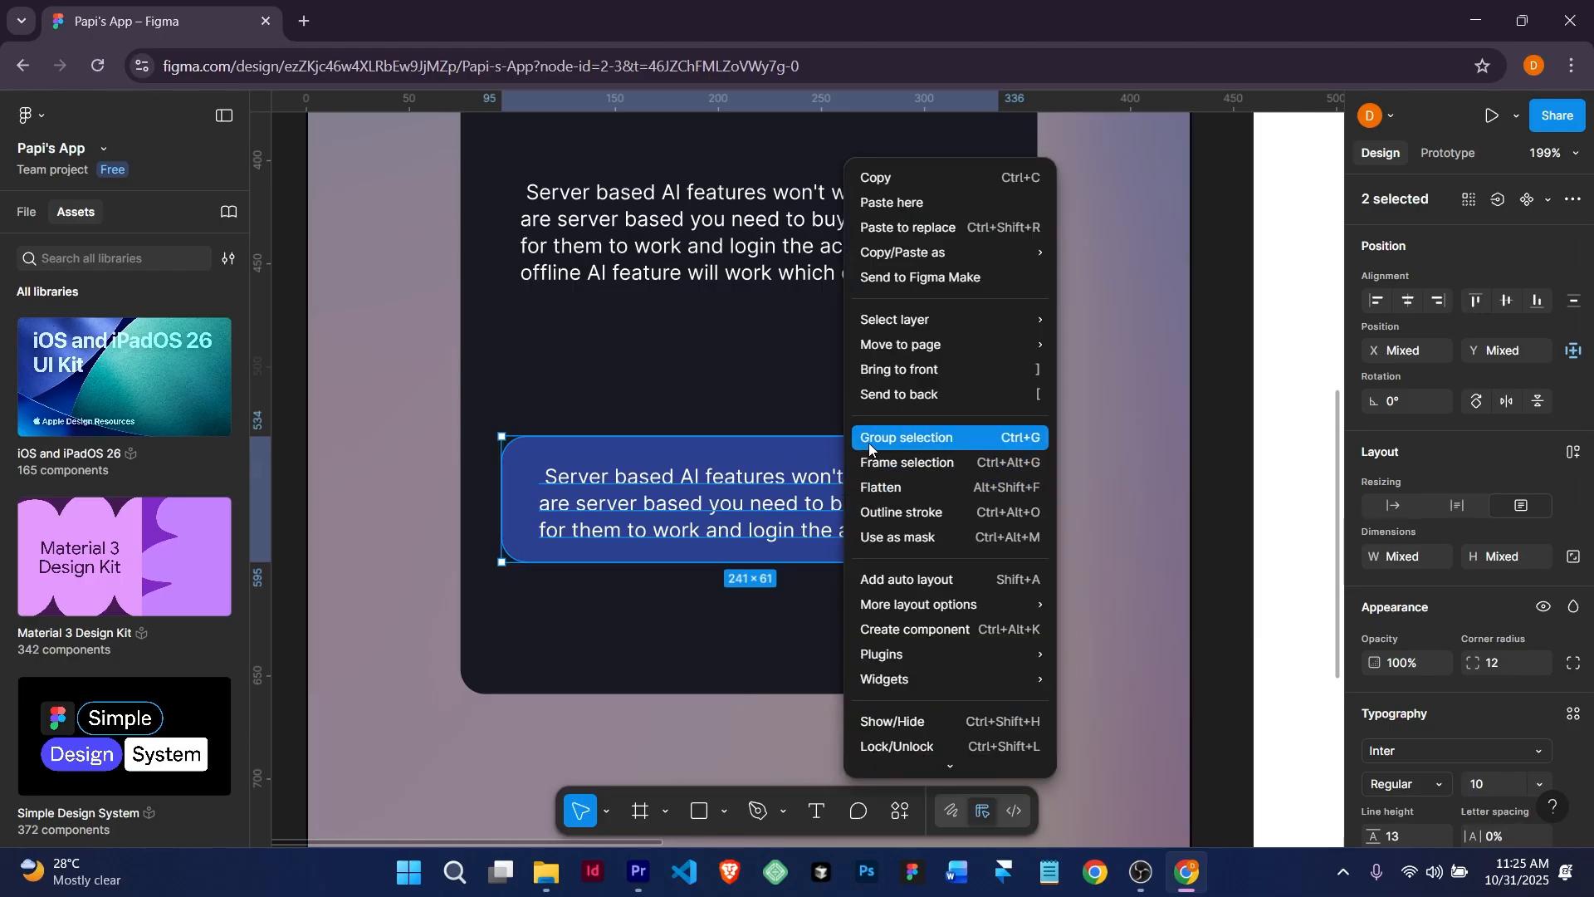
left_click(1031, 445)
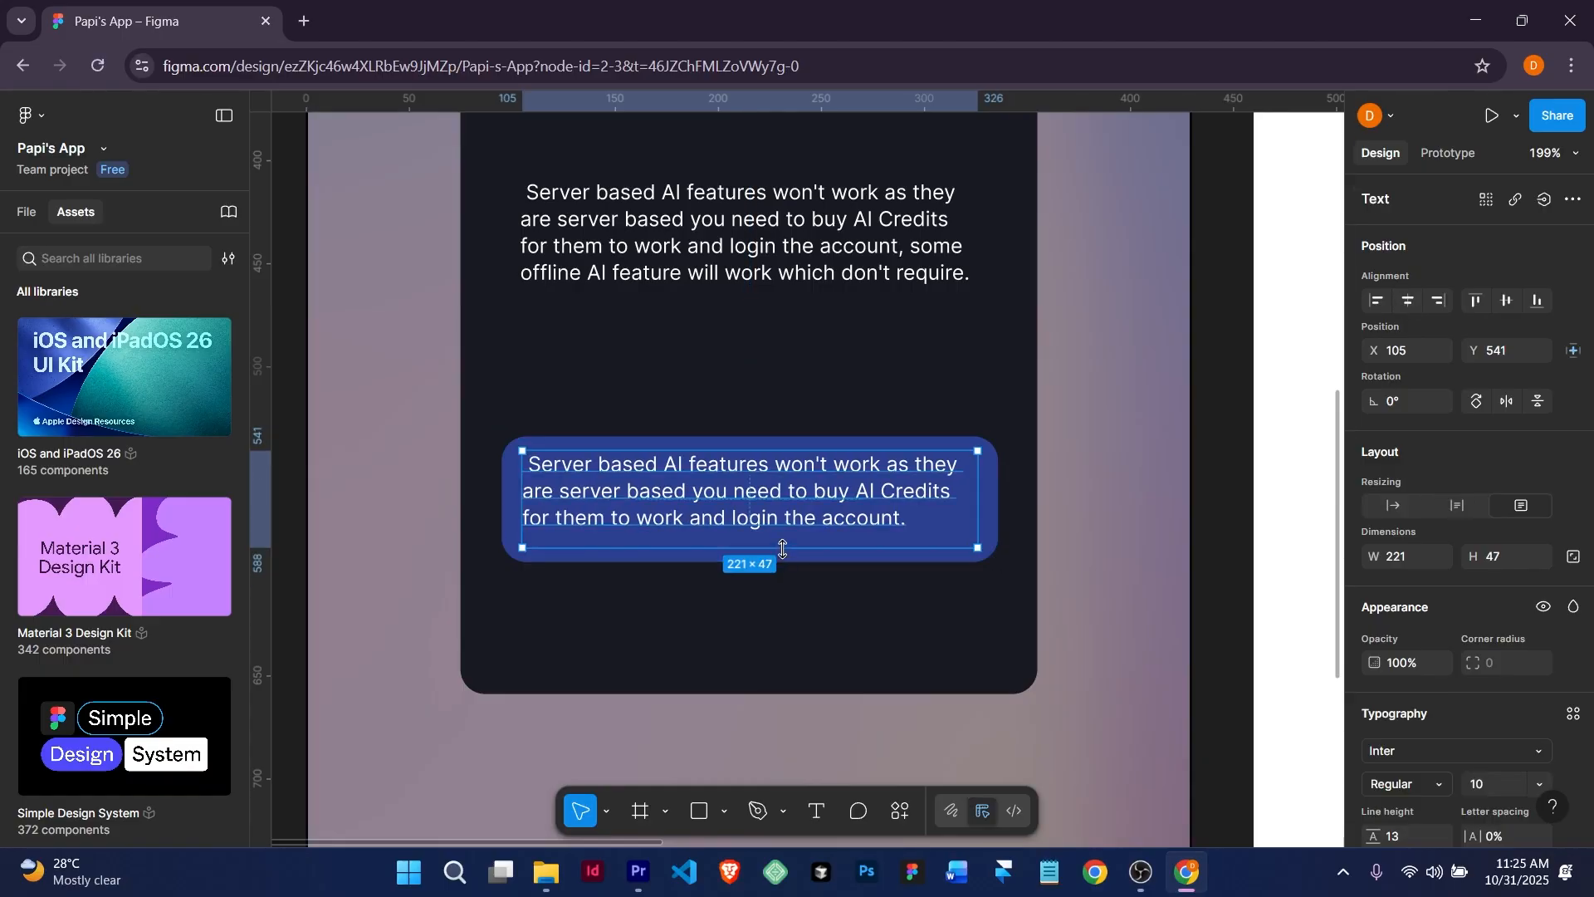
Reduce the grouped text box's height to about 38 and center it horizontally and vertically in the blue rectangle.
left_click_drag(783, 548, 784, 531)
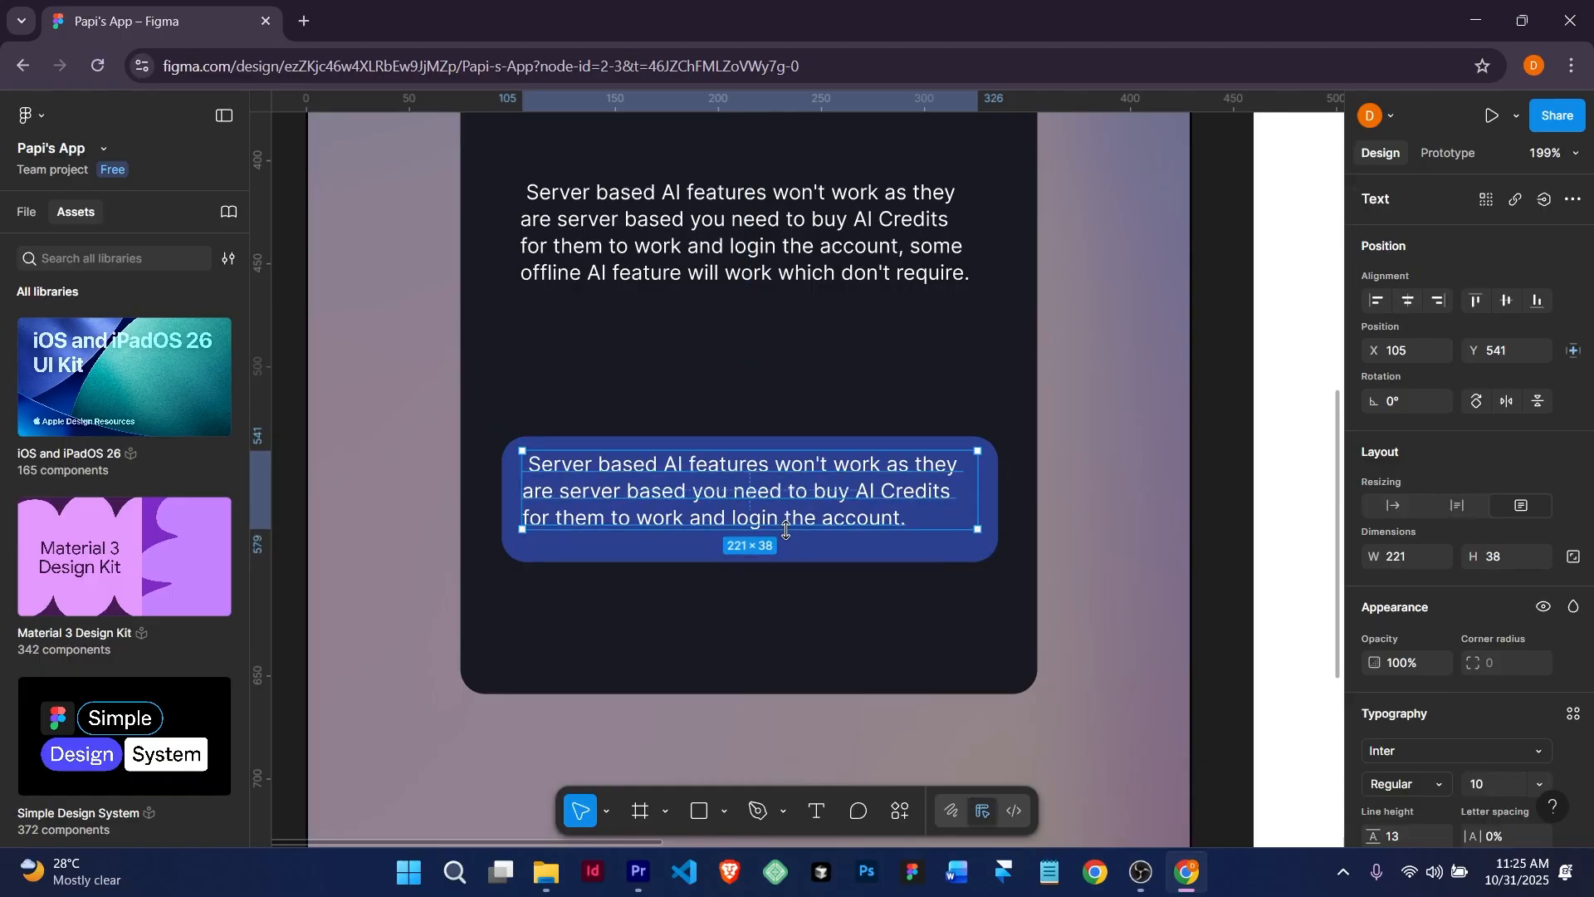
left_click(1409, 300)
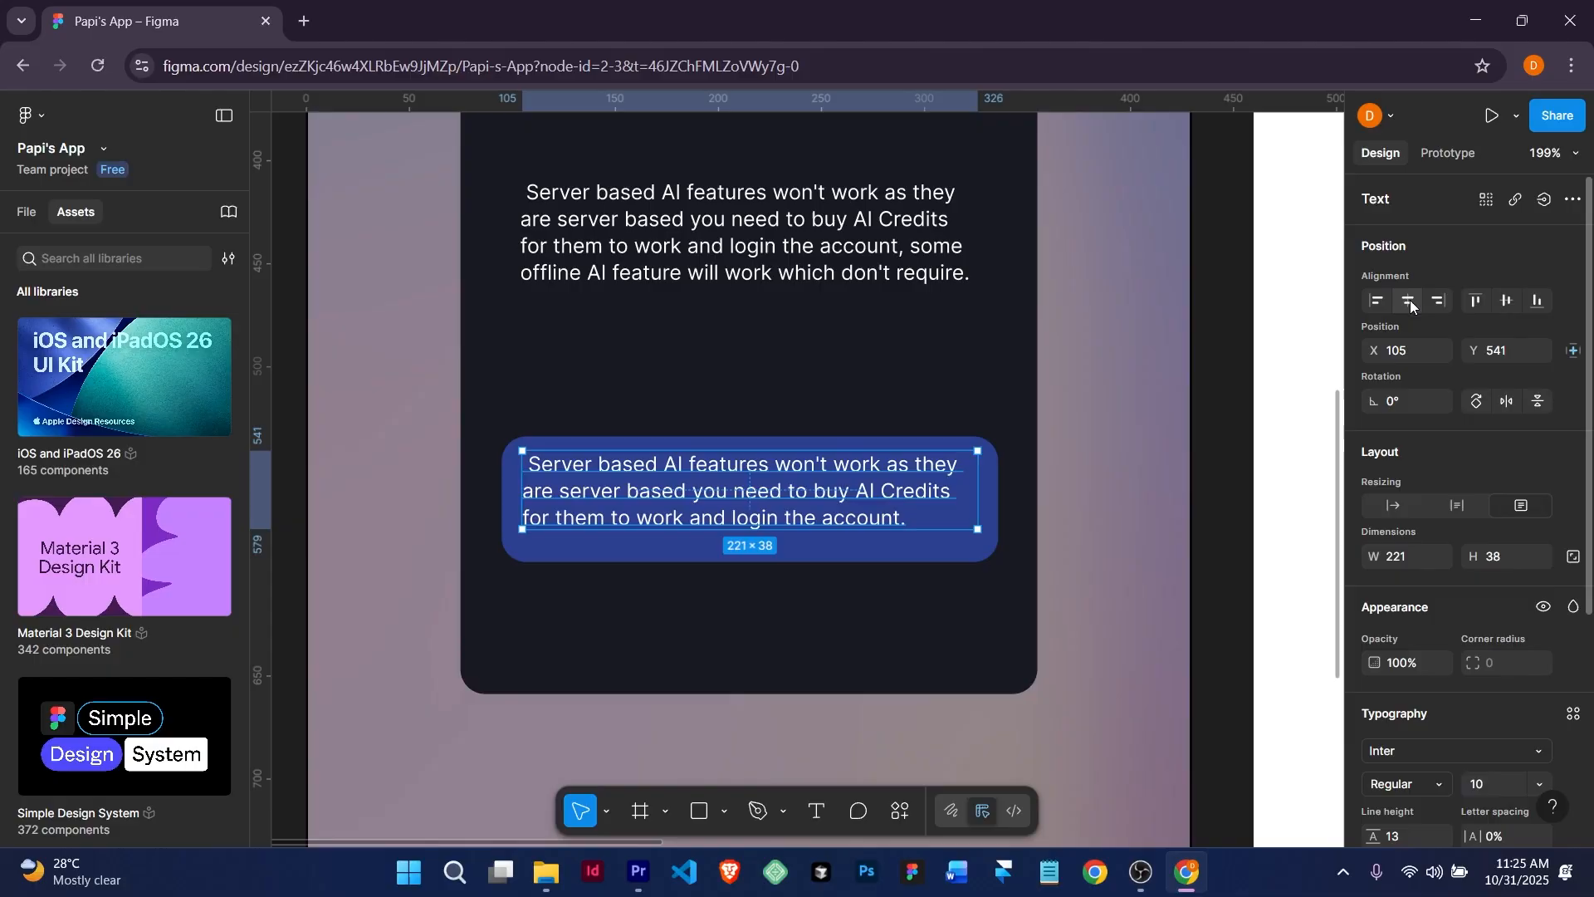
left_click(1511, 301)
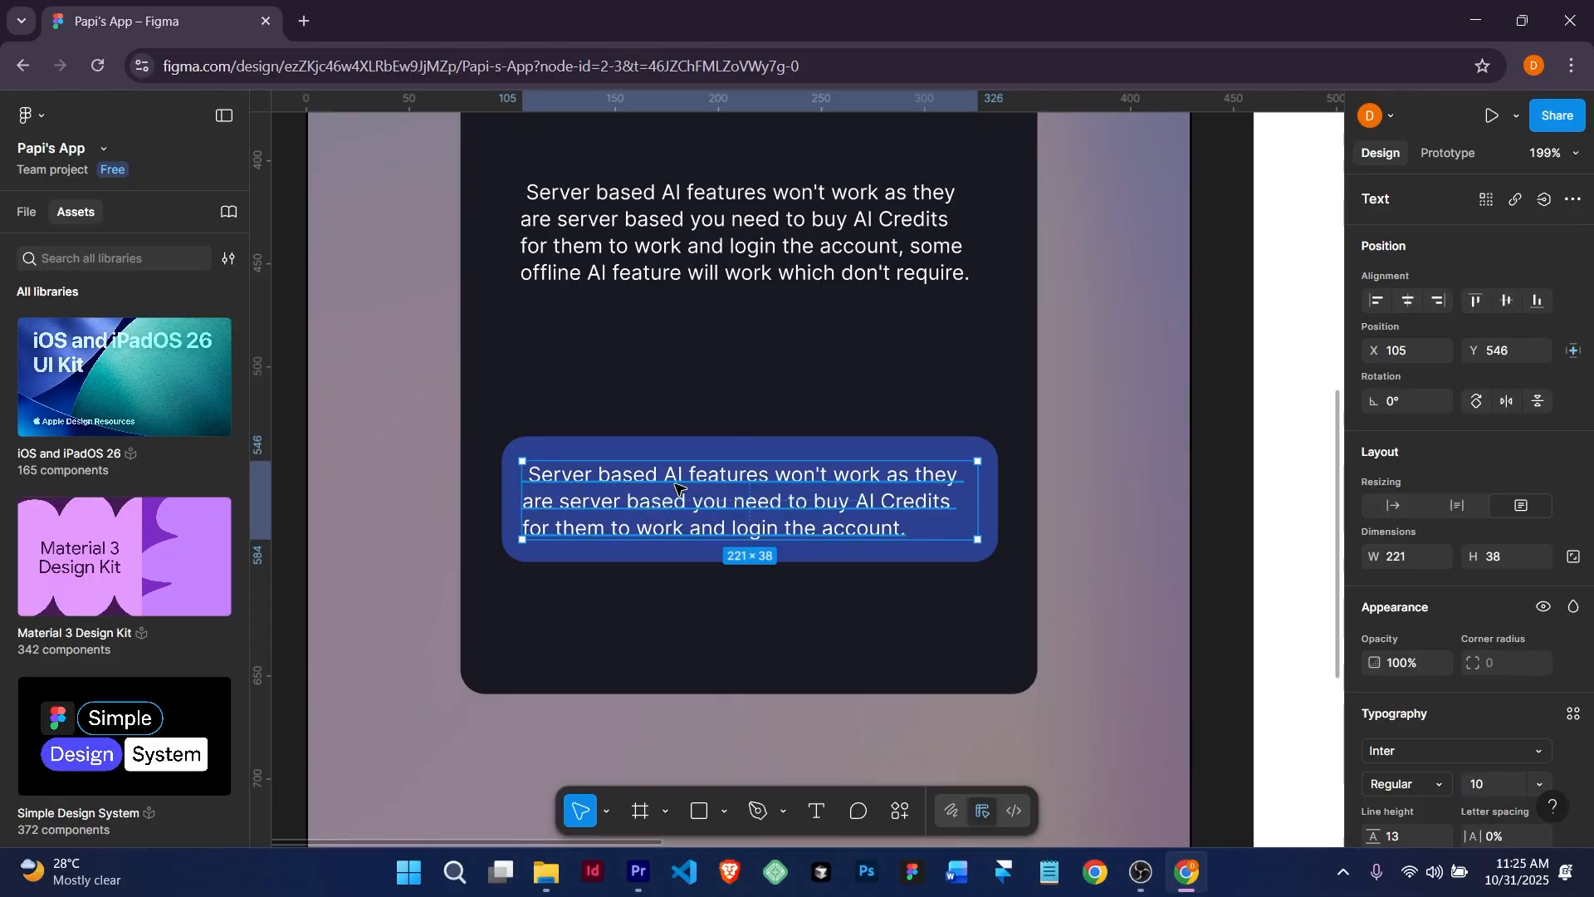
Select the whole group of text and blue rectangle and move it straight up to about Y 507.
scroll(719, 602, "down", 3, "ctrl")
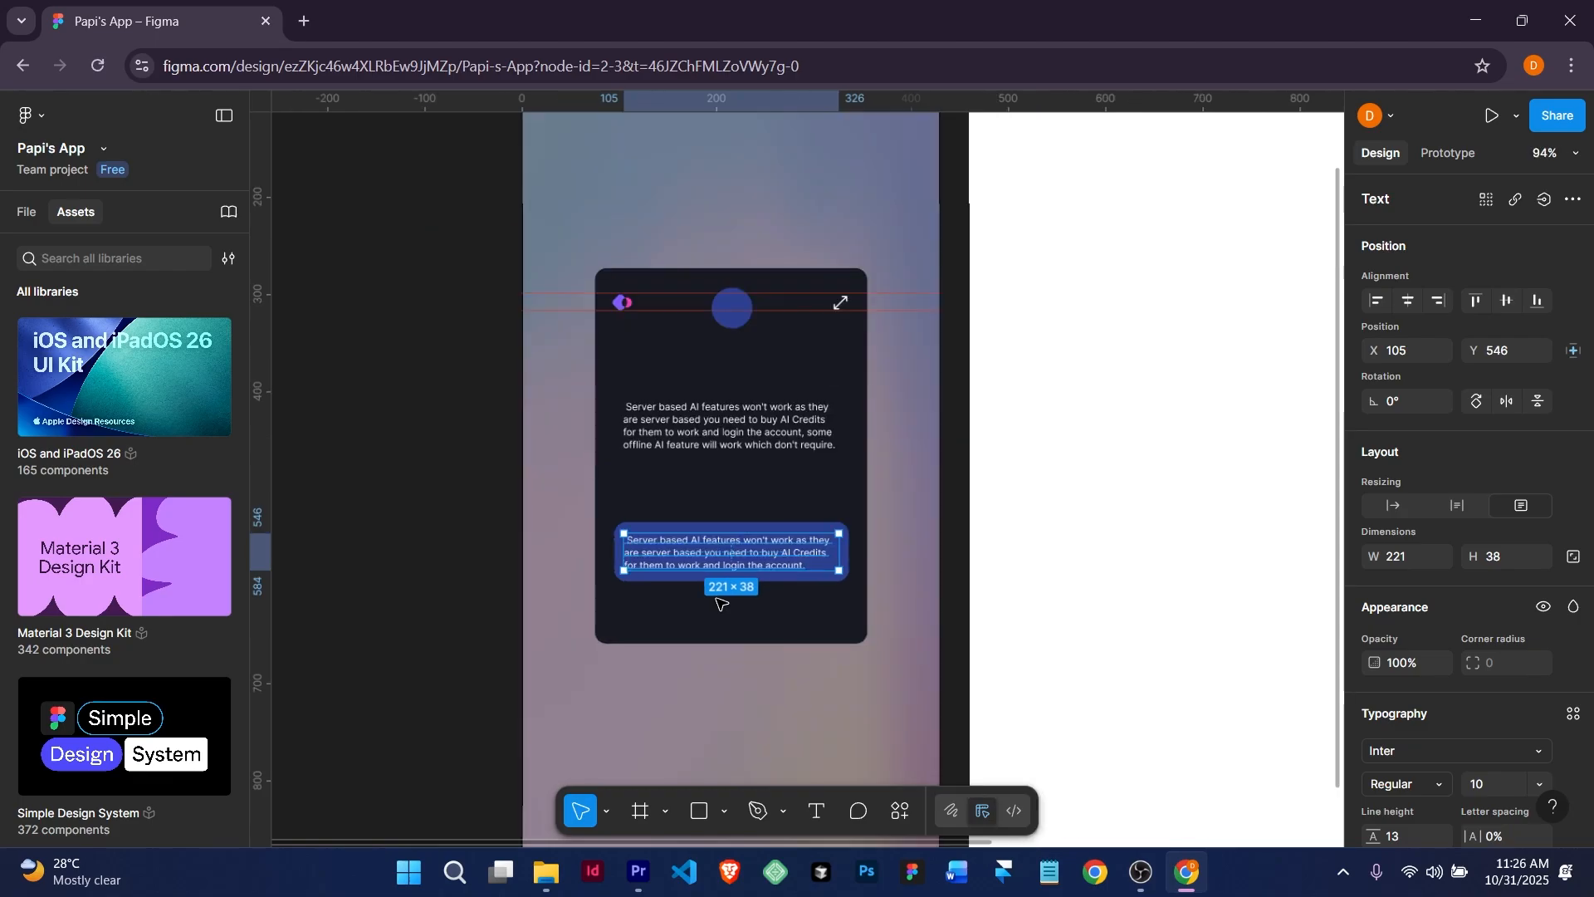
scroll(721, 604, "up", 3, "ctrl")
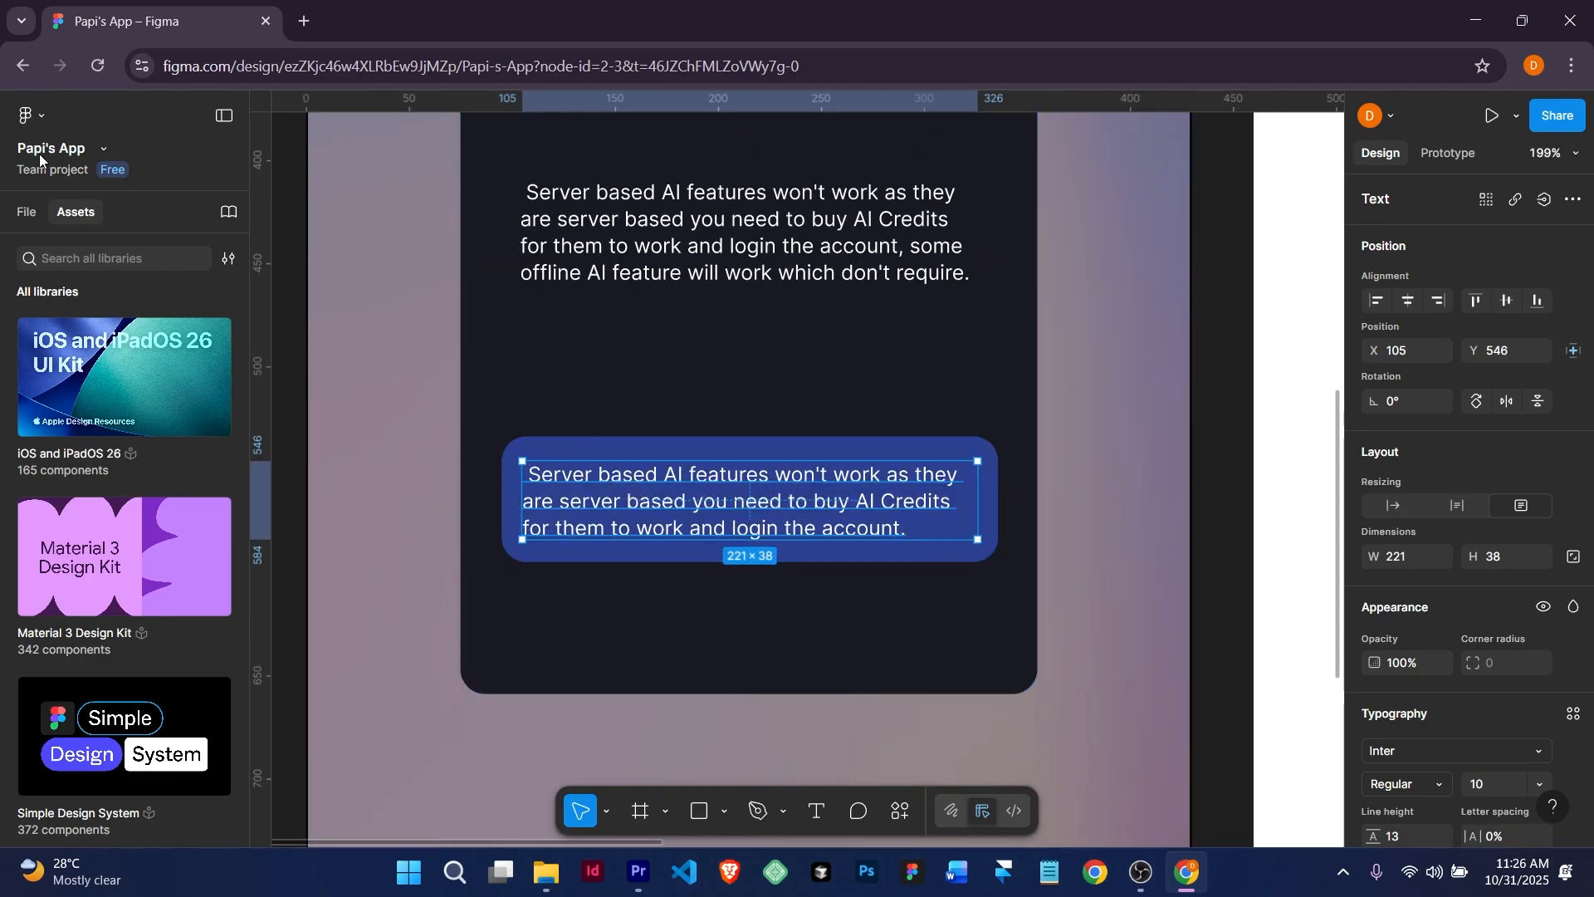
left_click(27, 212)
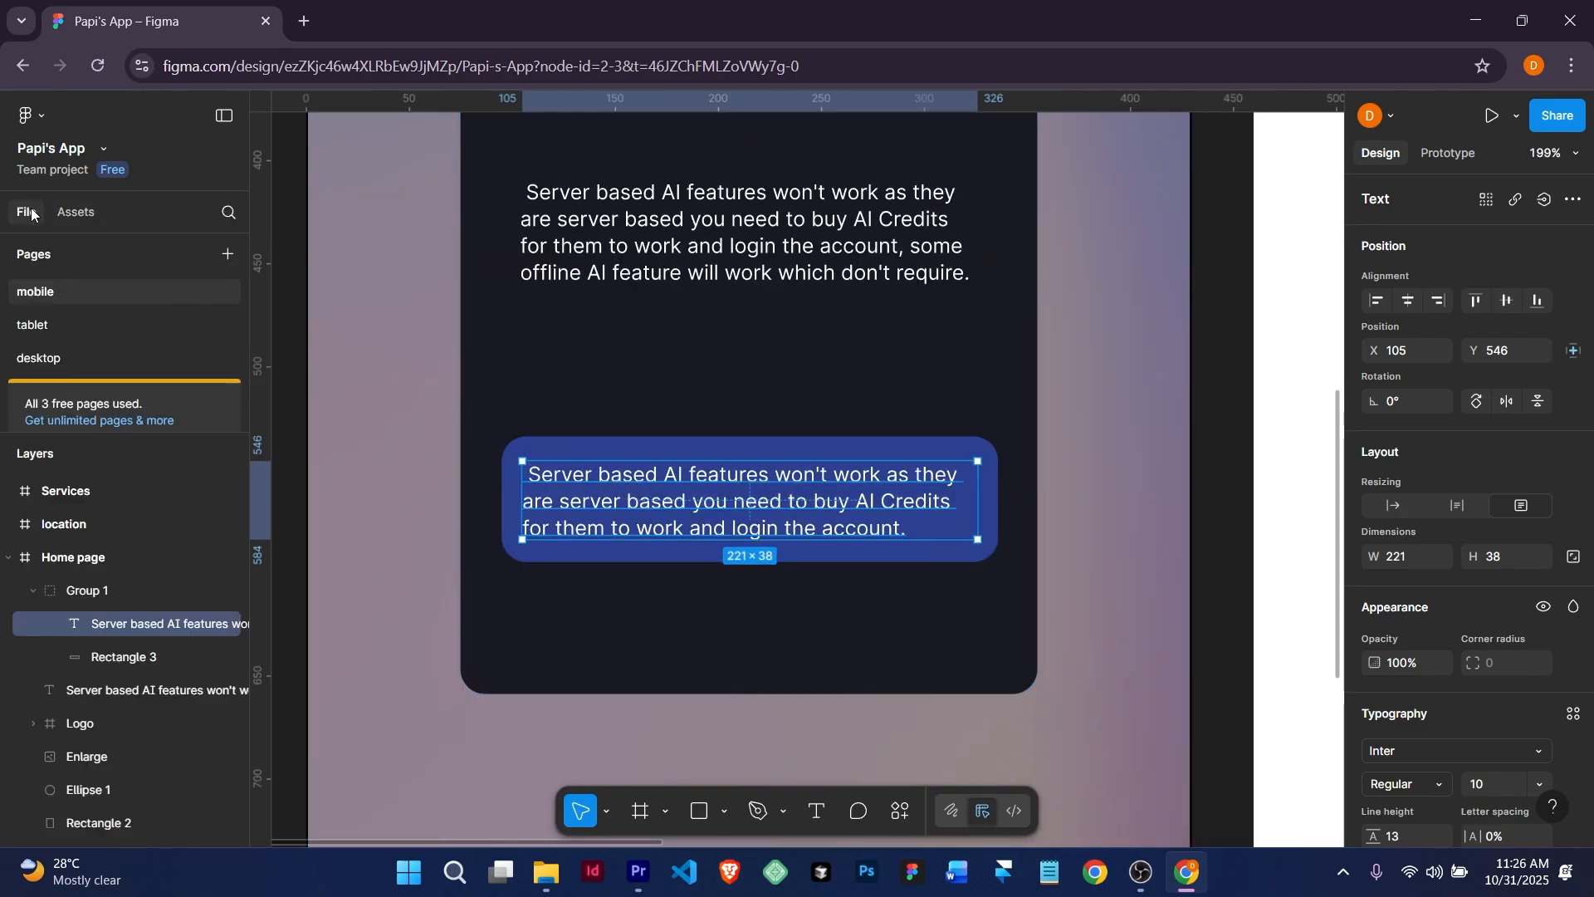
left_click(79, 596)
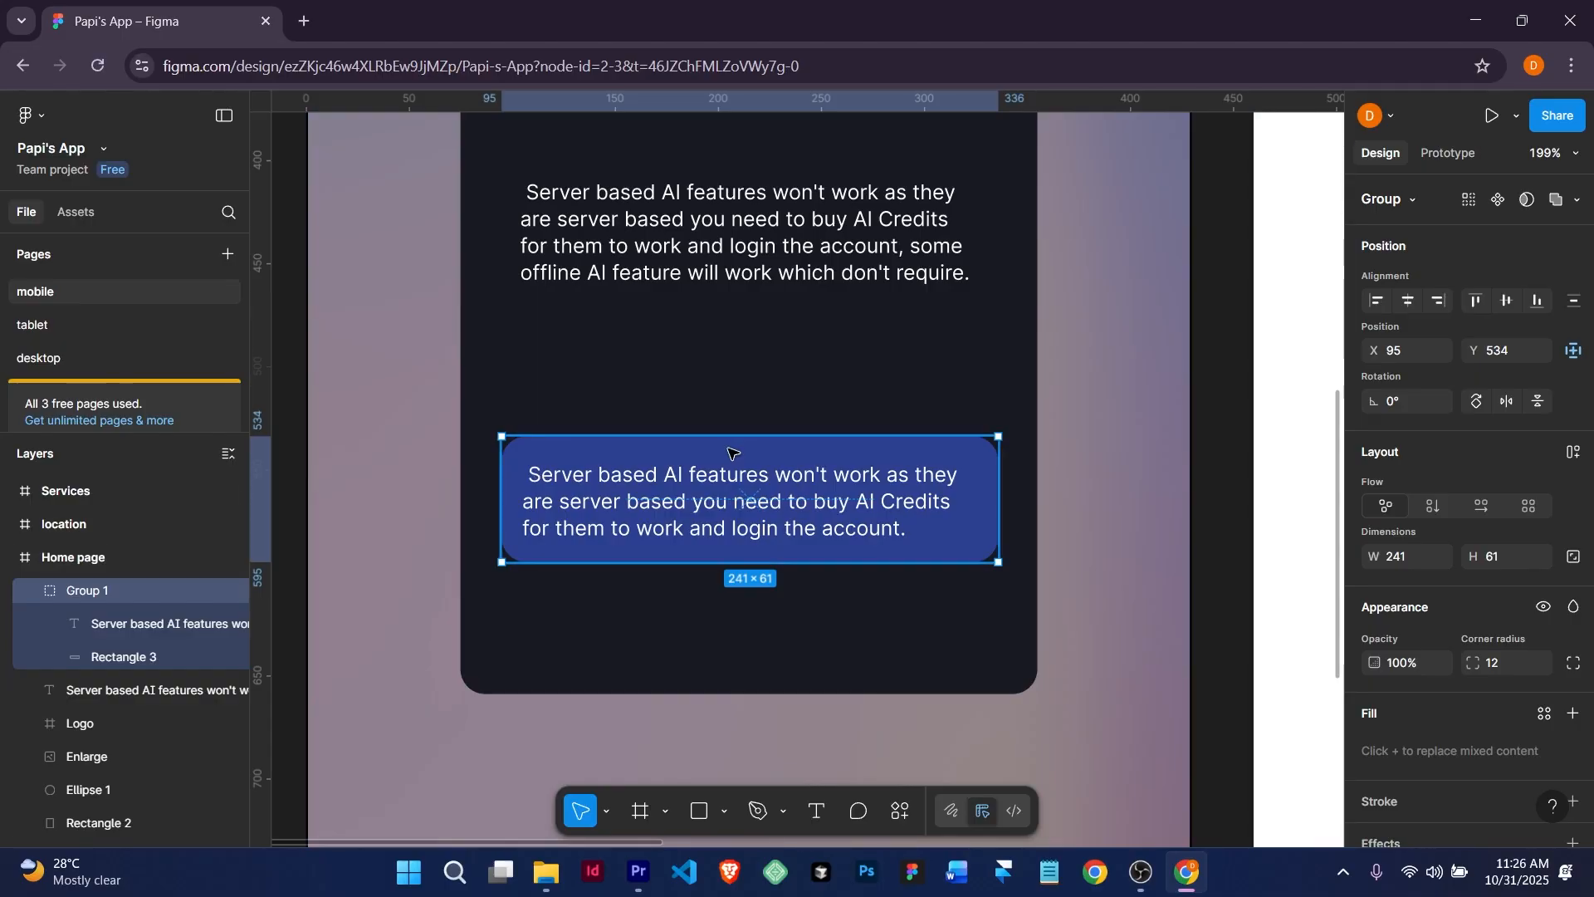
left_click_drag(730, 453, 735, 399)
scroll(734, 400, "down", 5)
scroll(734, 399, "up", 4)
scroll(734, 395, "down", 1)
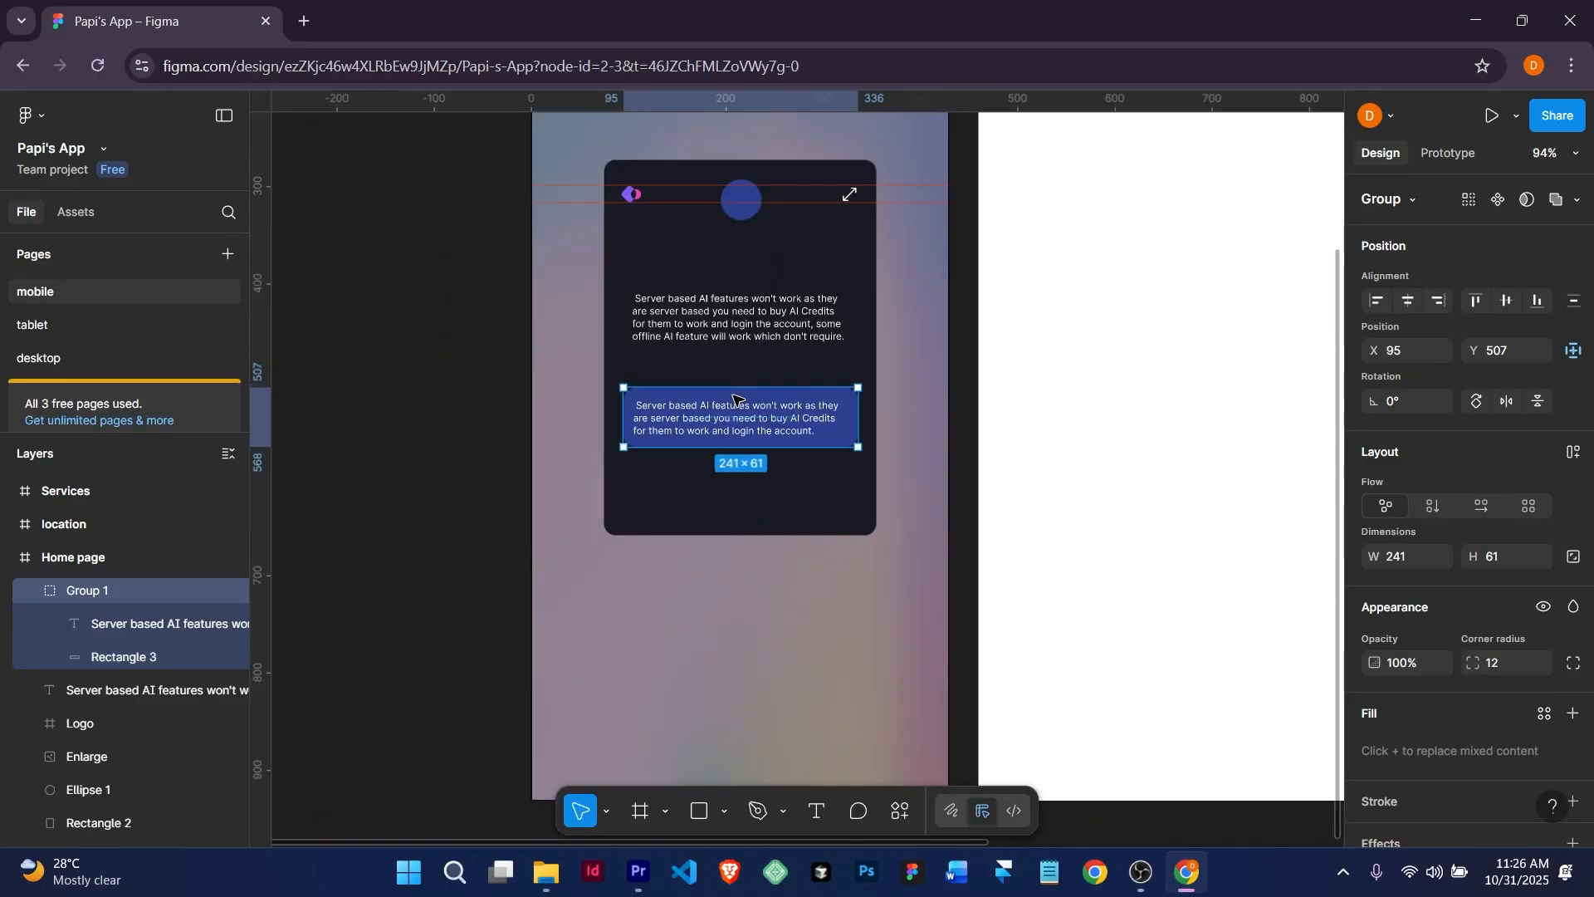
Move the upper paragraph straight up toward the blue circle, then select the blue box group.
scroll(735, 395, "down", 3)
scroll(735, 395, "up", 5)
left_click(762, 413)
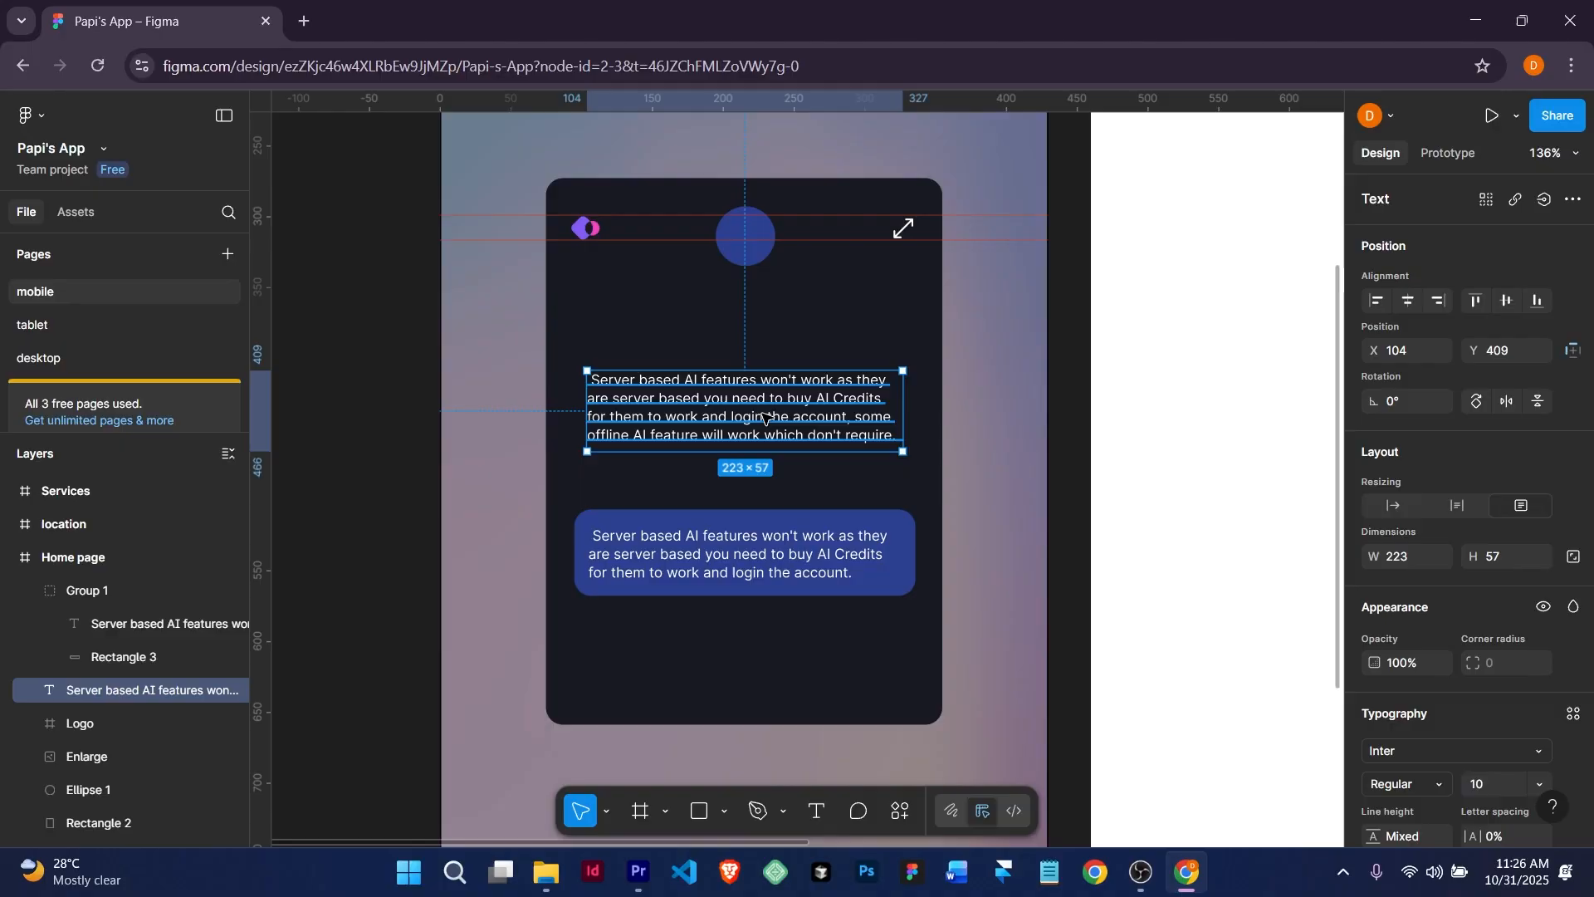
left_click_drag(763, 418, 765, 377)
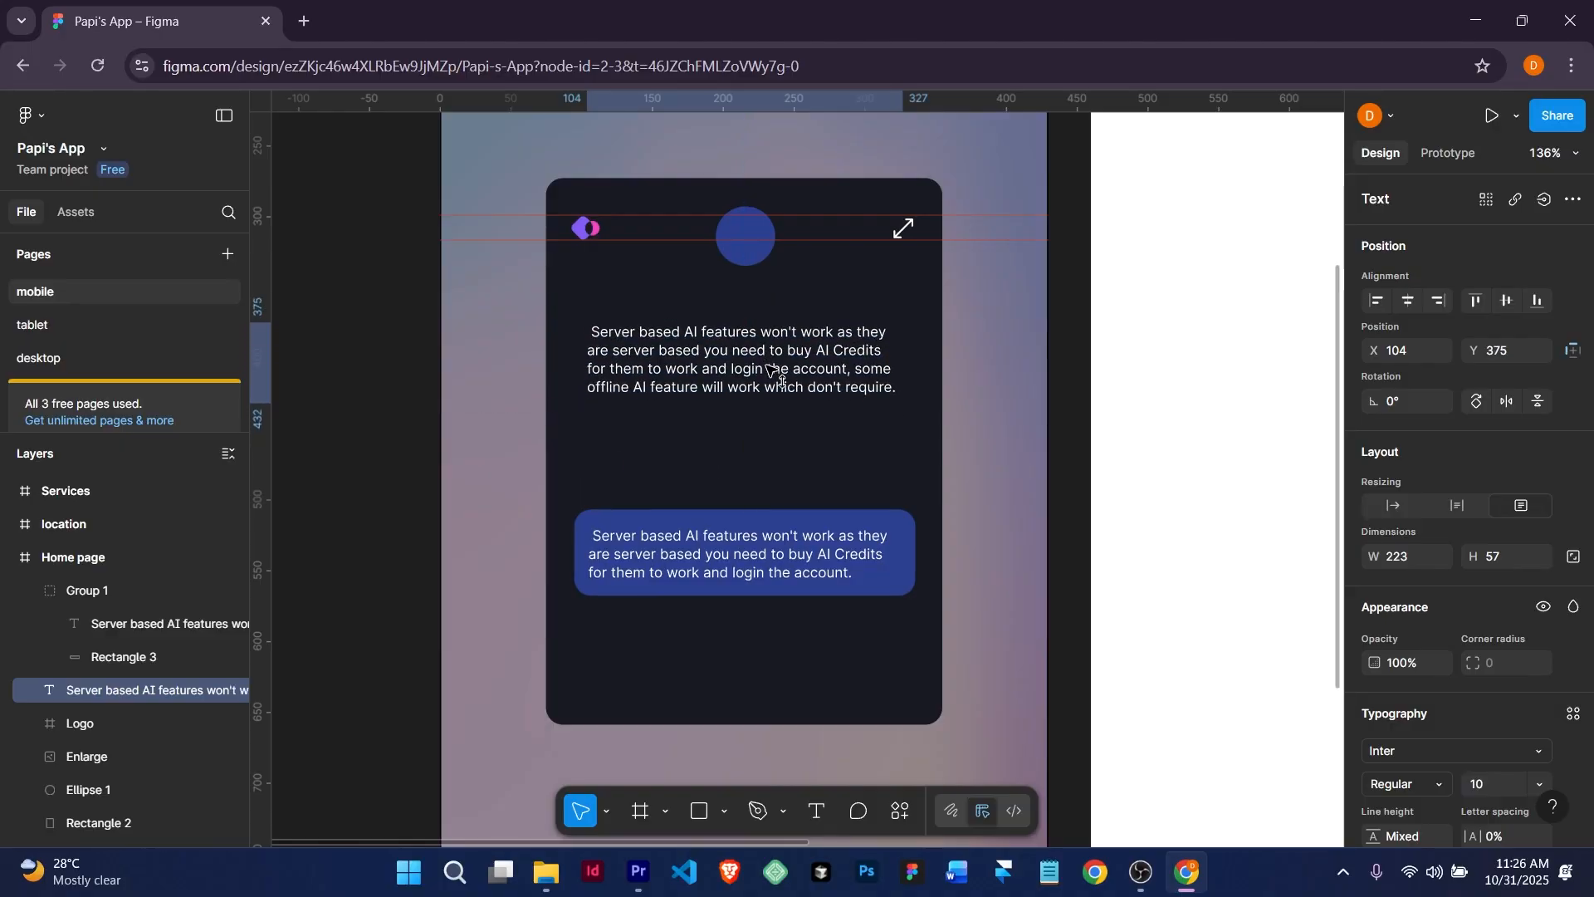
left_click(745, 525)
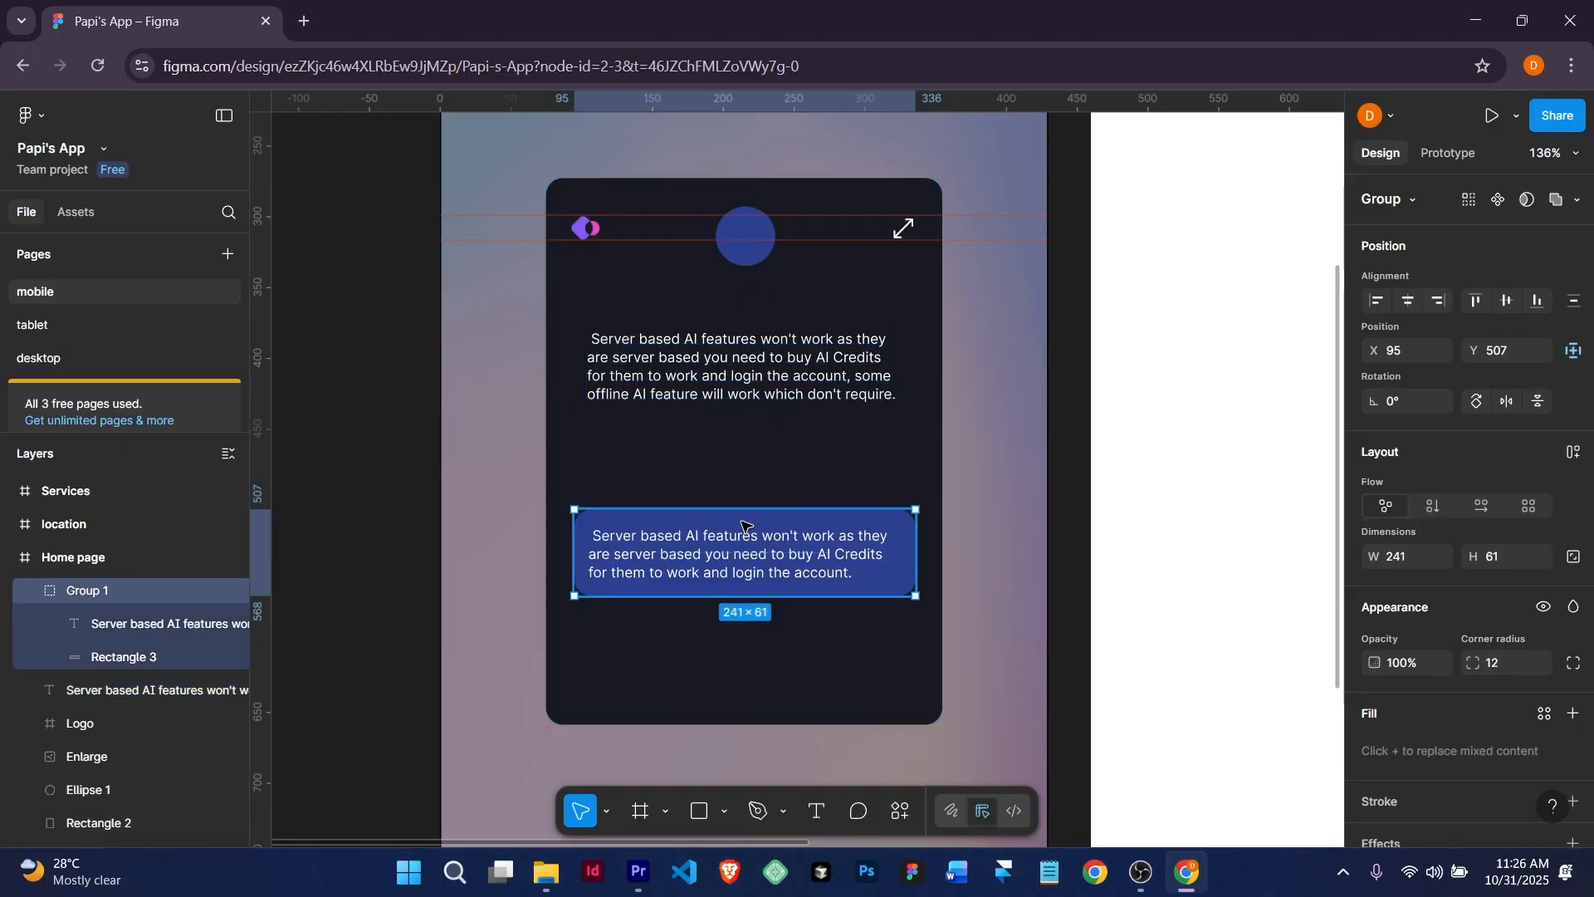
Move the blue message group straight up to about Y 473 and extend the upper paragraph's text box to about 76 high.
left_click_drag(744, 525, 751, 426)
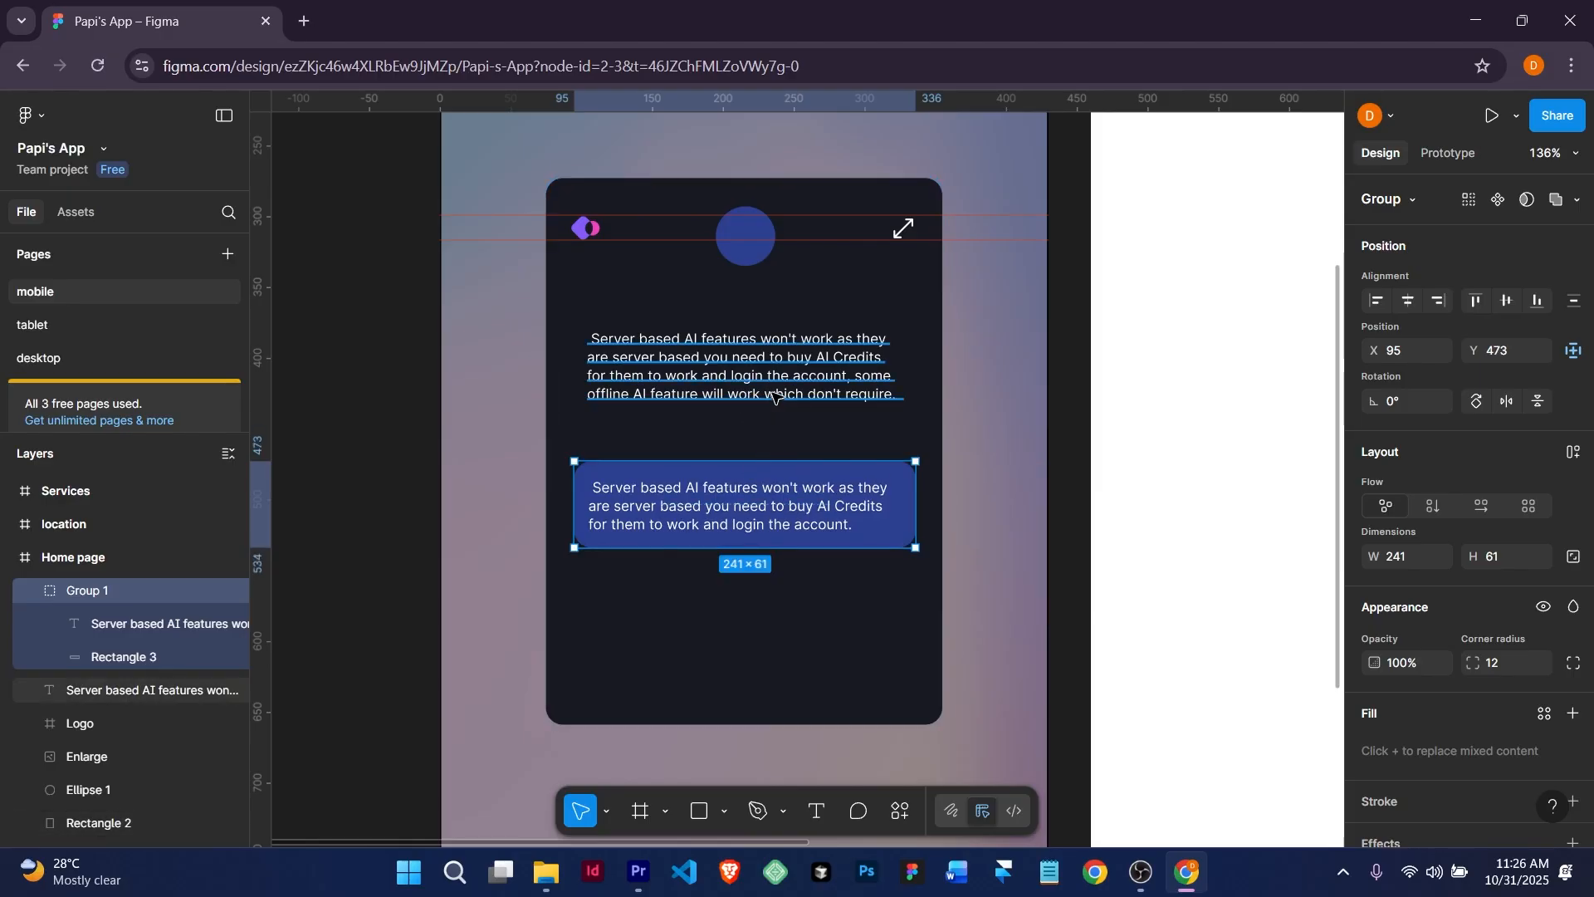
left_click(772, 396)
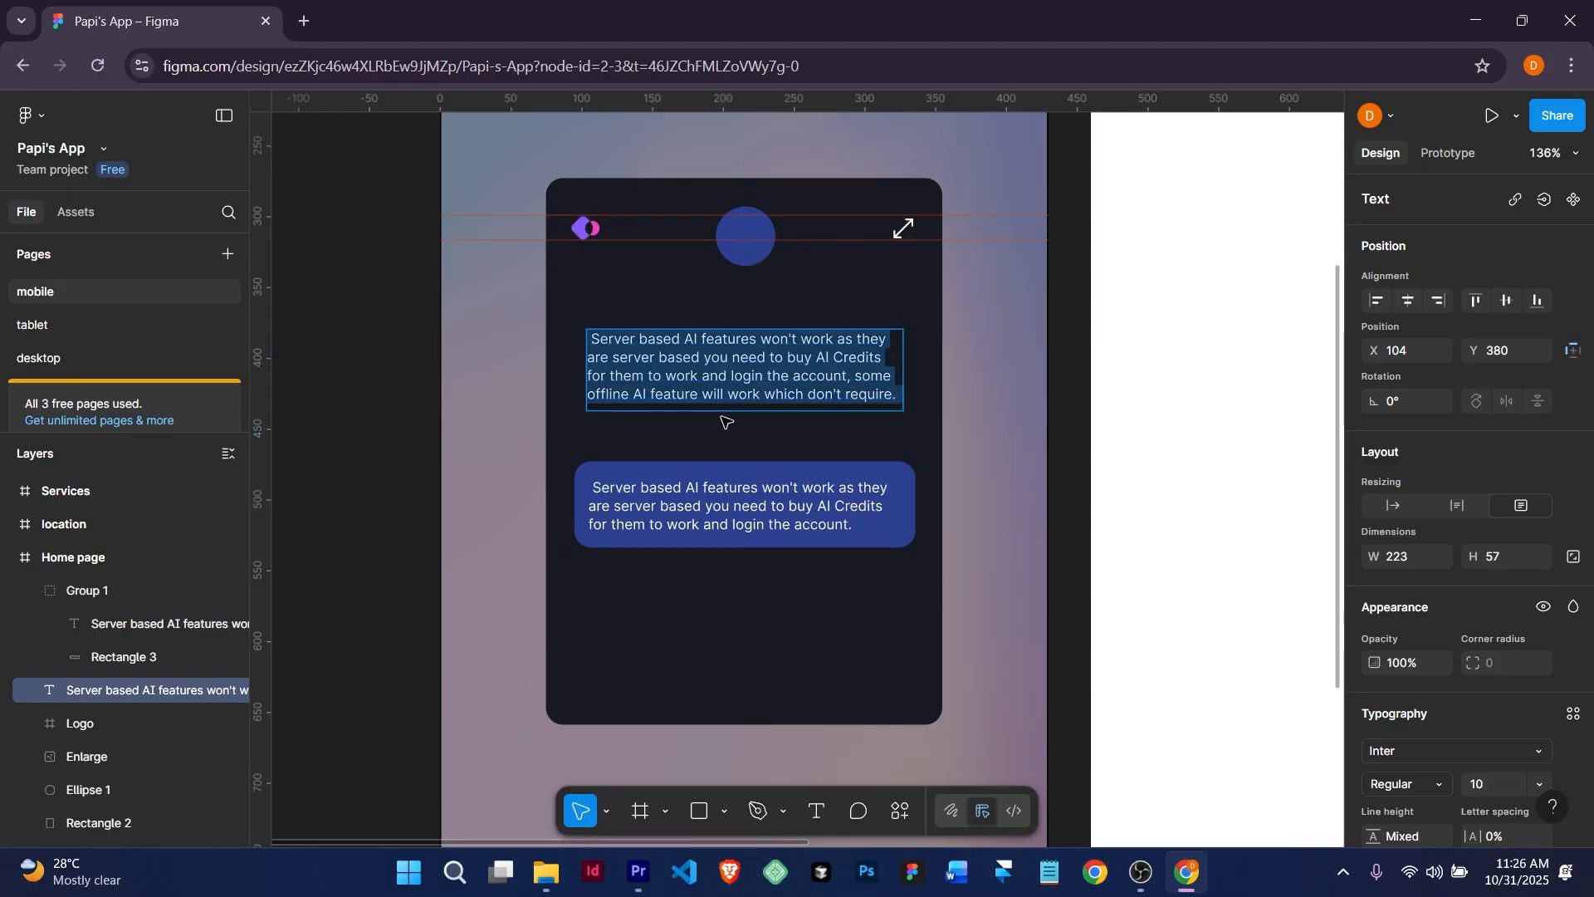
left_click_drag(724, 408, 726, 436)
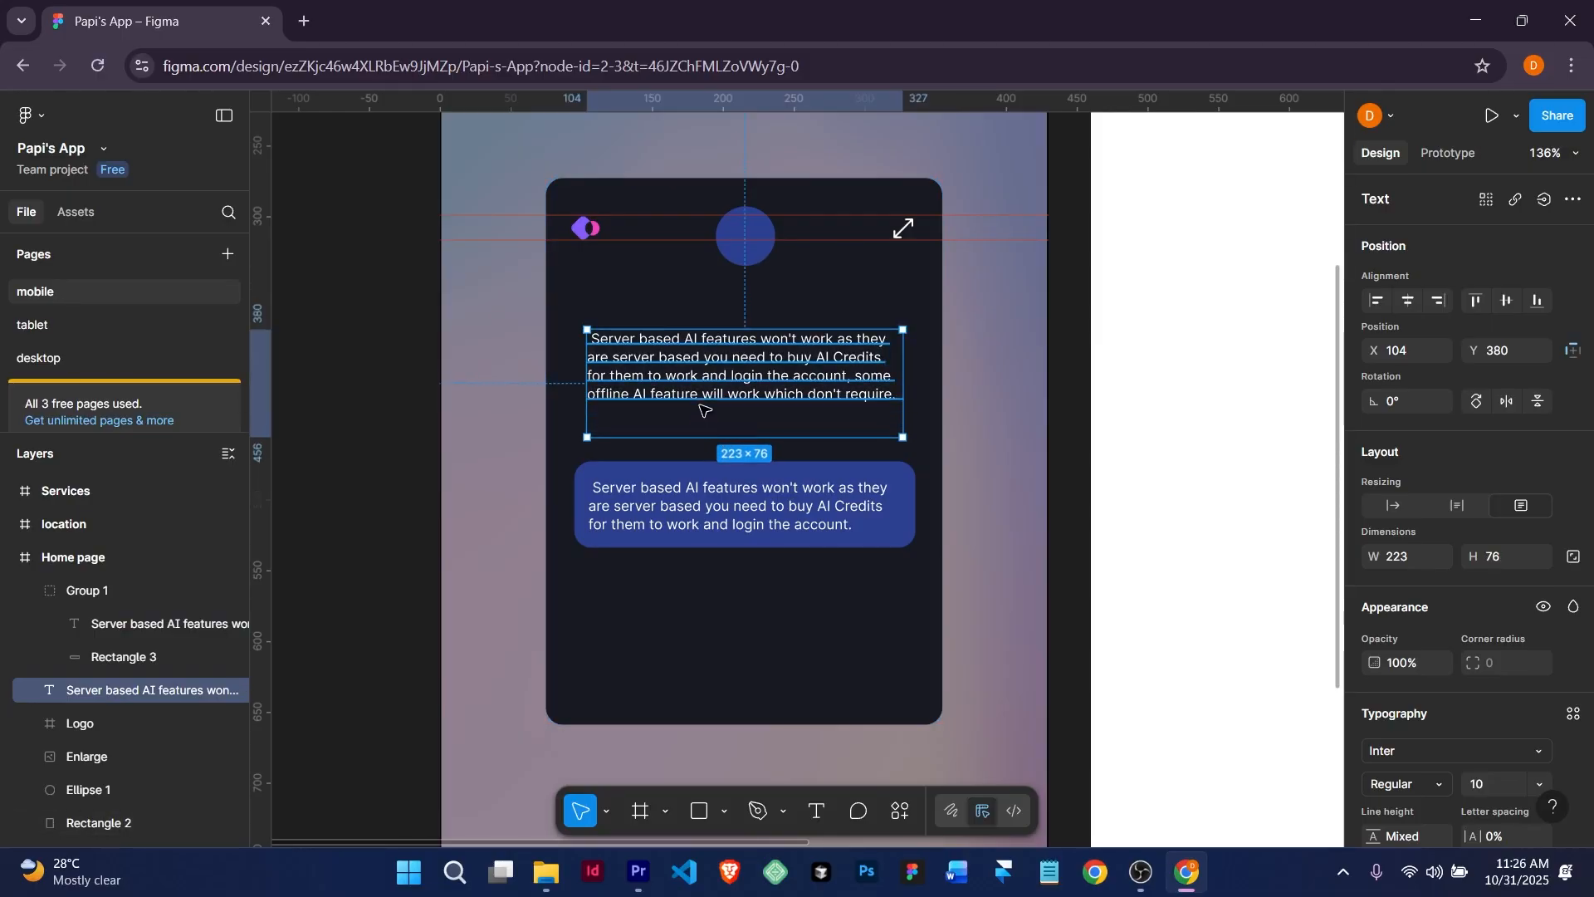
Copy the upper paragraph's text from "AI Credits" through "which don't require" and paste it at the paragraph's end.
double_click(650, 395)
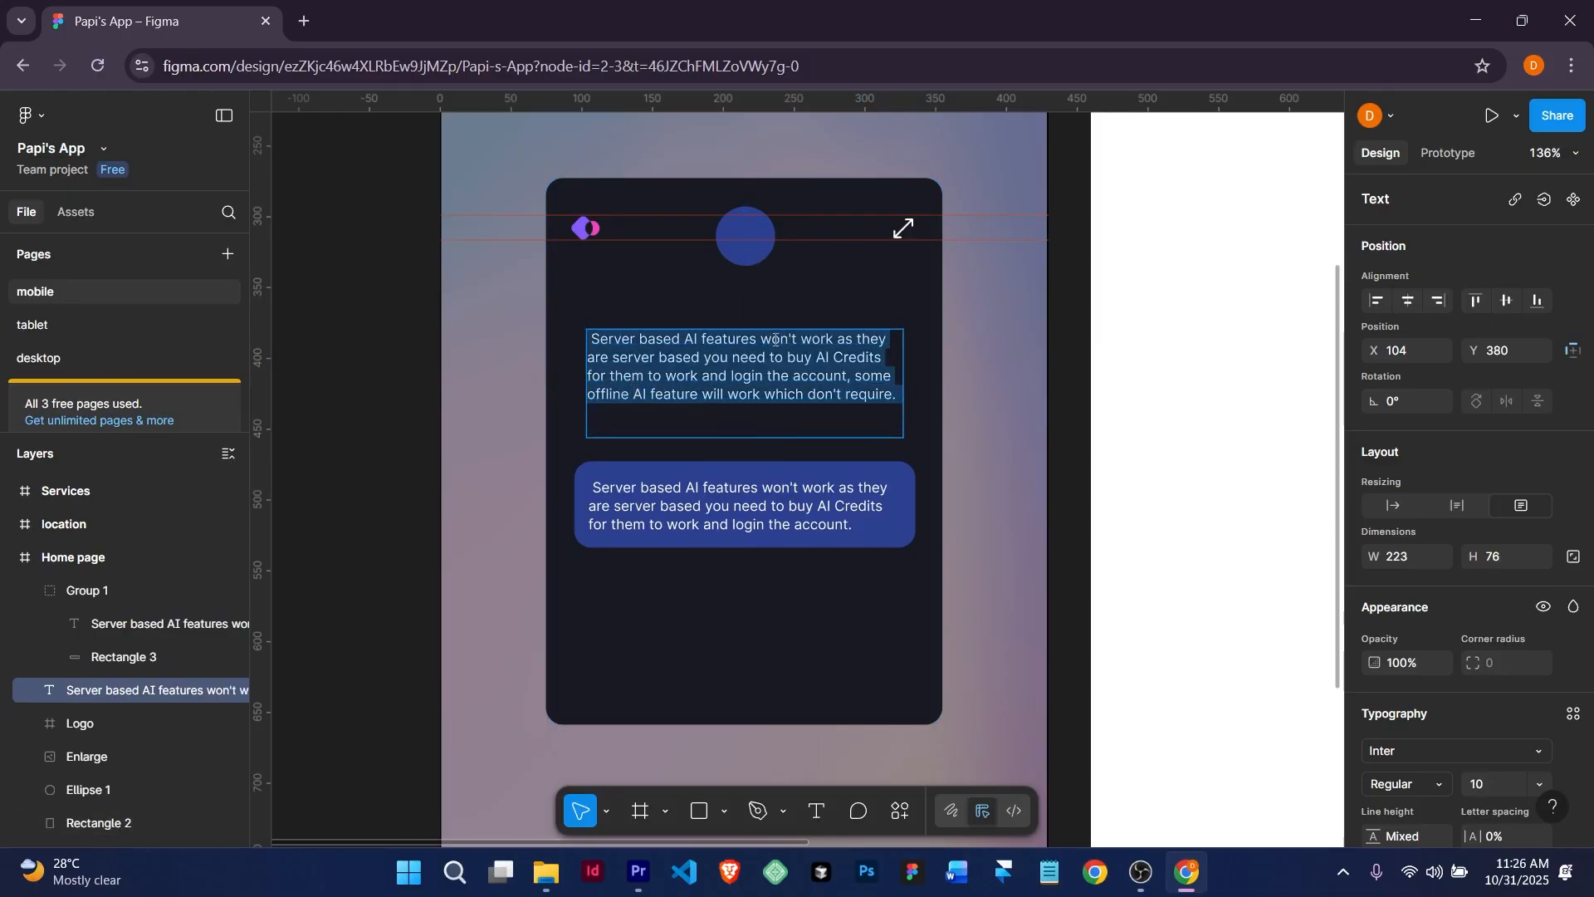
left_click_drag(815, 359, 887, 402)
key("ctrl+c")
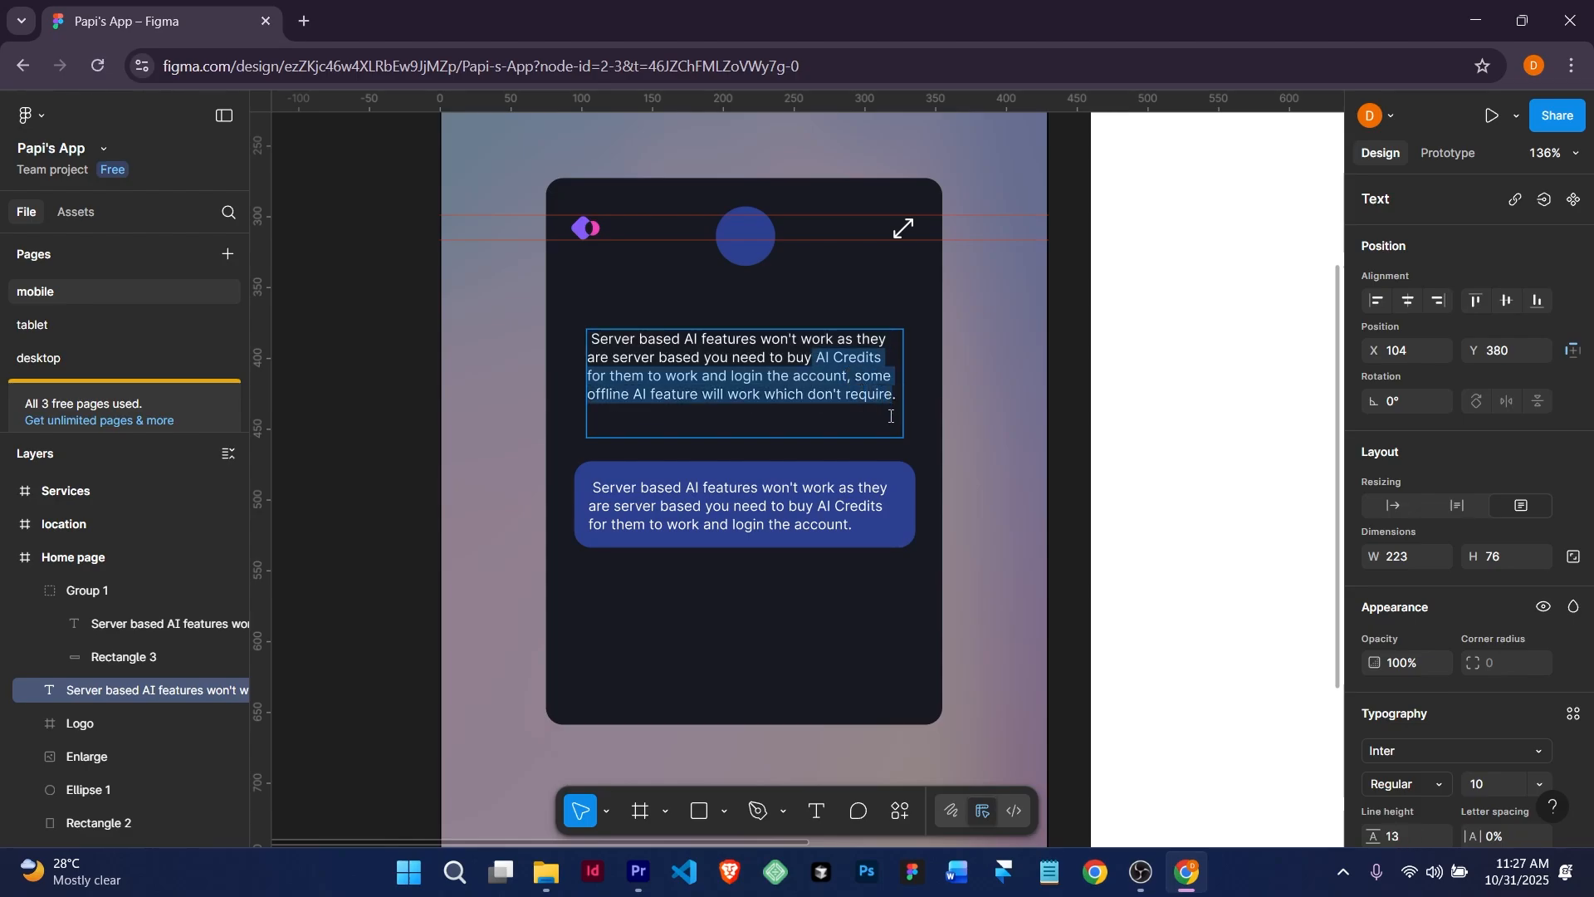
left_click(891, 416)
key("ctrl+v")
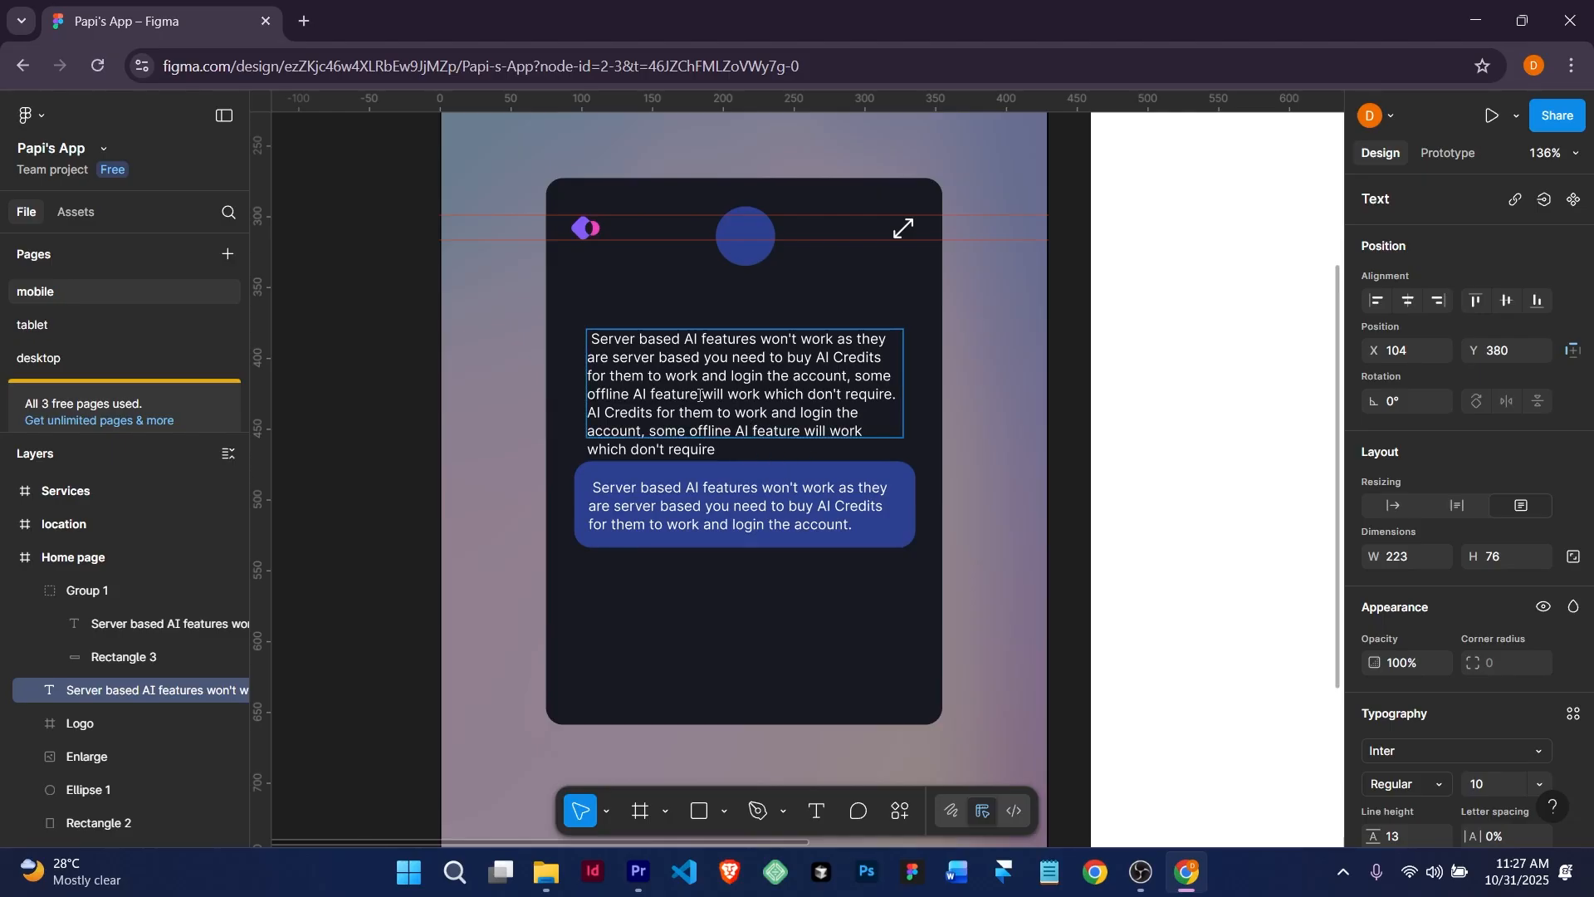
Extend the upper paragraph's text box to about 90 high and move the blue message group down to about Y 494.
left_click(607, 296)
left_click_drag(734, 440, 735, 451)
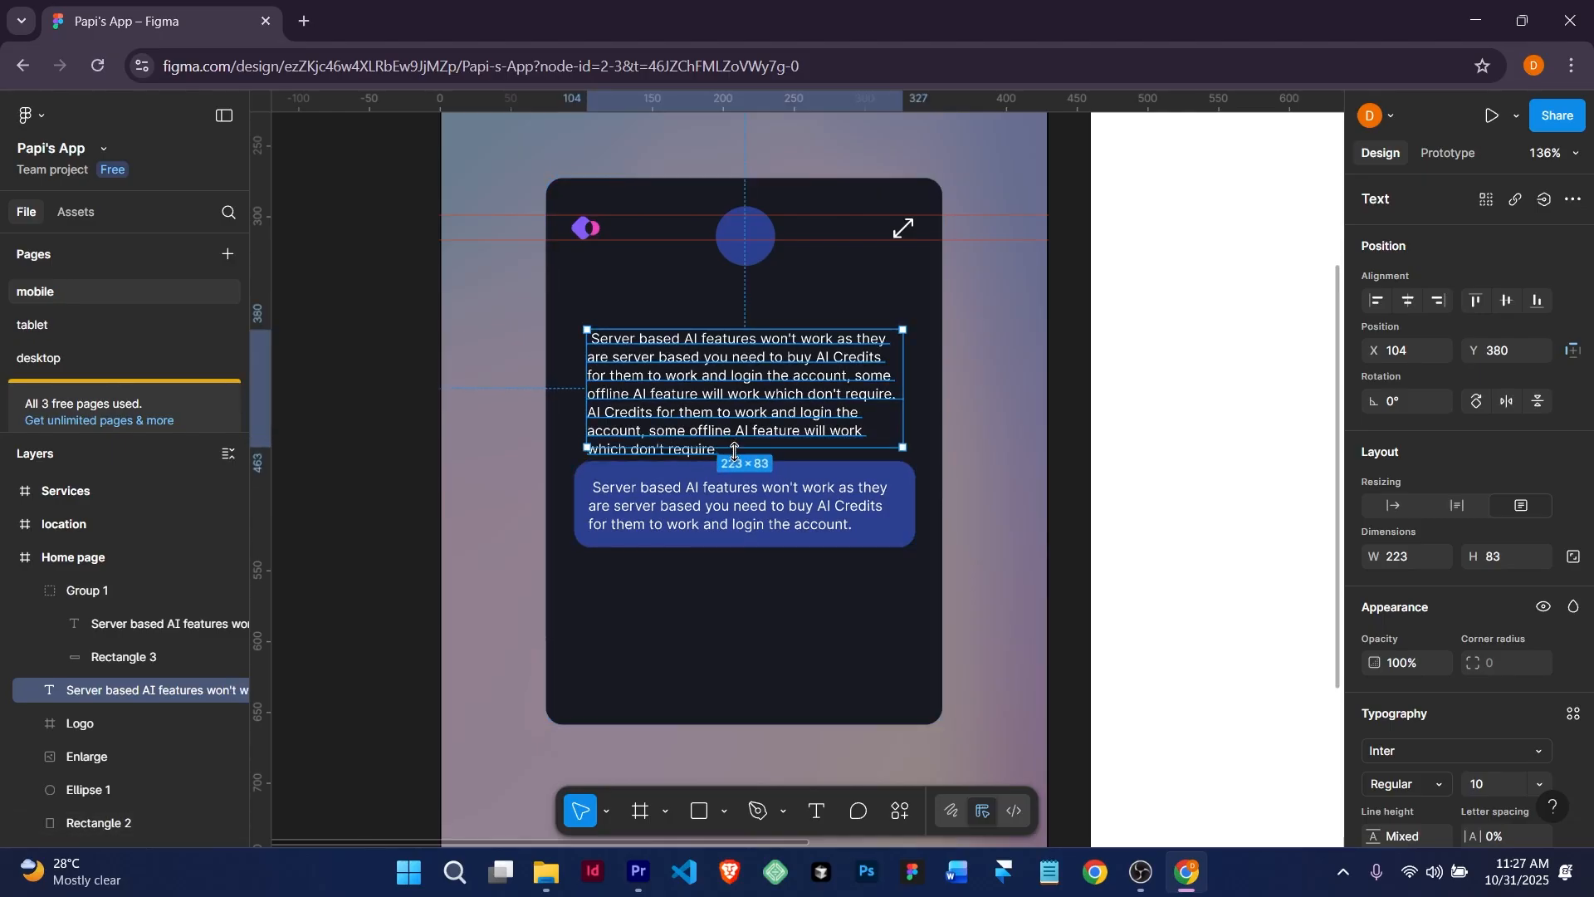
left_click(672, 475)
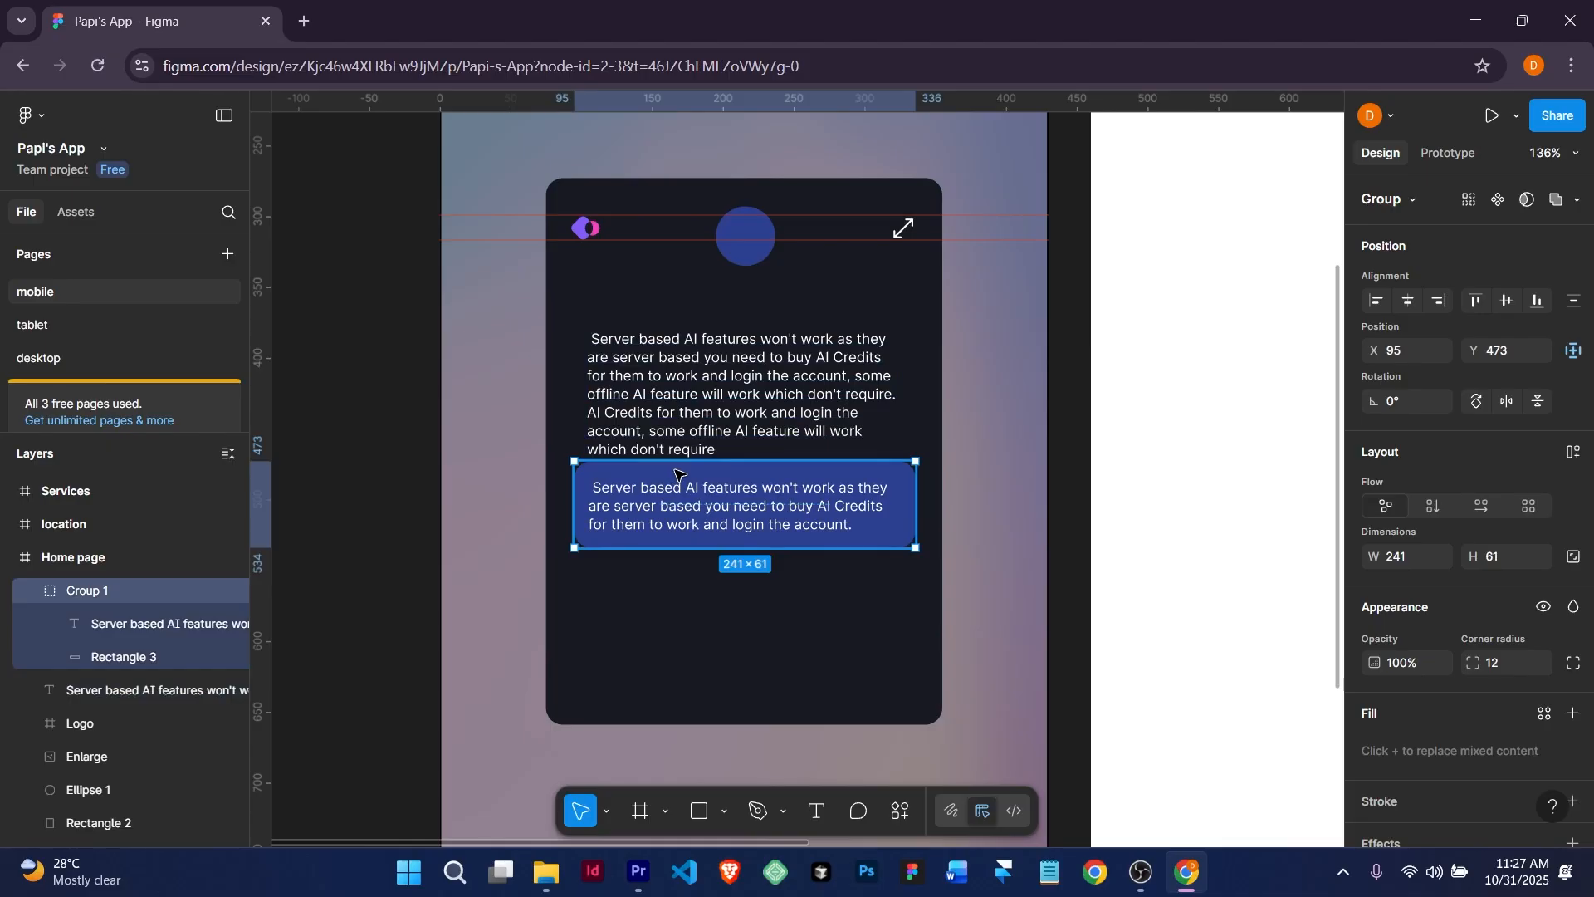
mouse_move(679, 473)
left_mouse_down()
mouse_move(680, 533)
mouse_move(679, 505)
left_mouse_up()
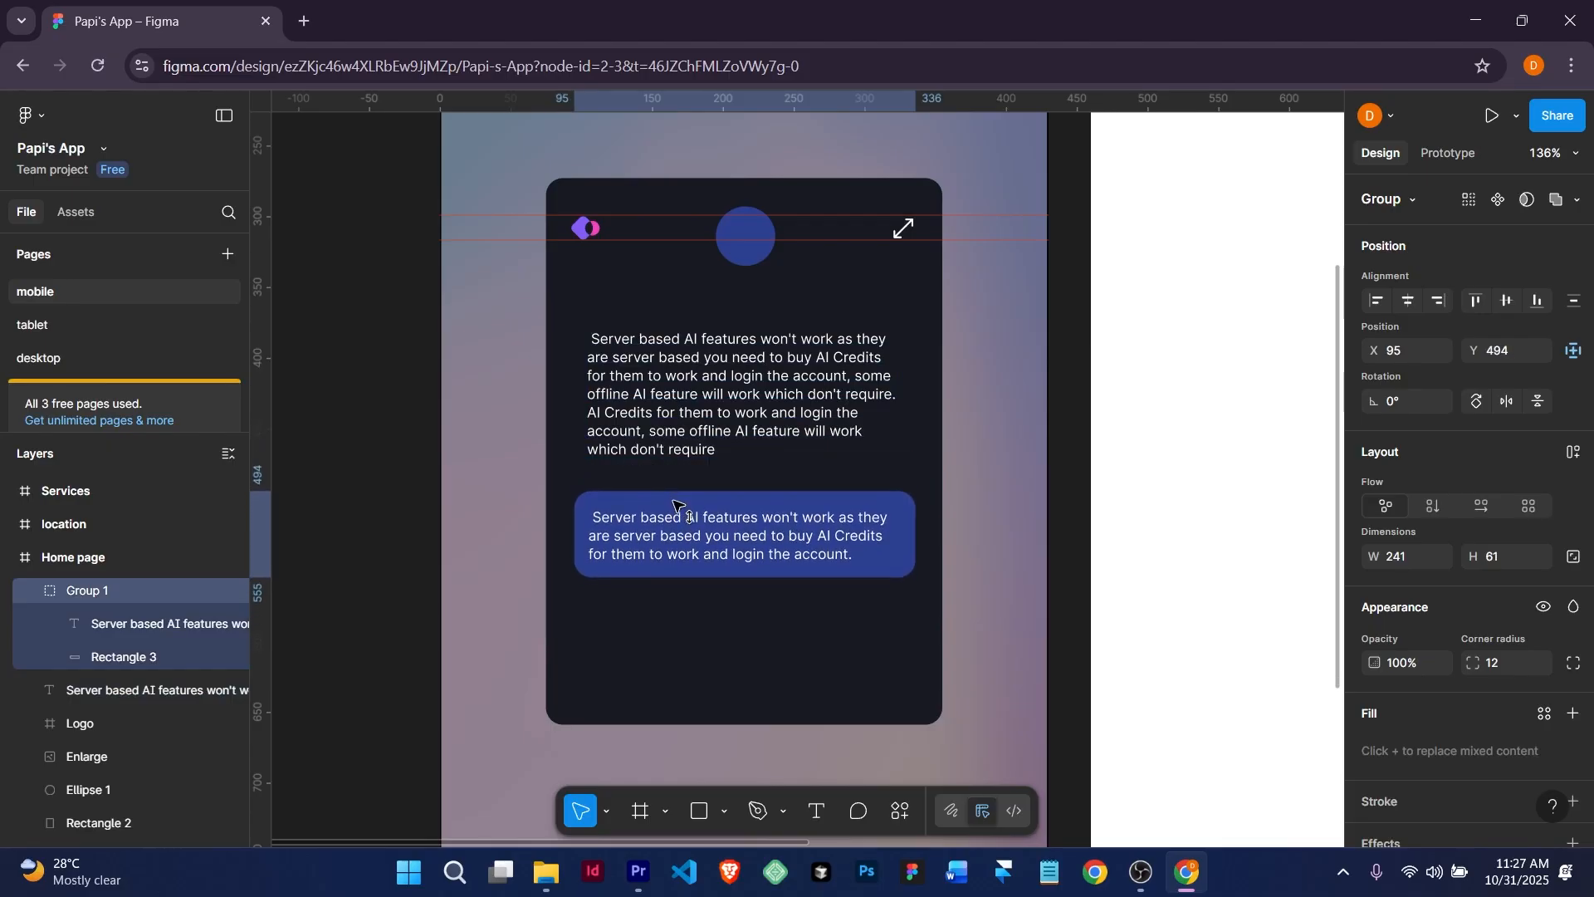
Rename the blue text box group as "User message".
double_click(92, 594)
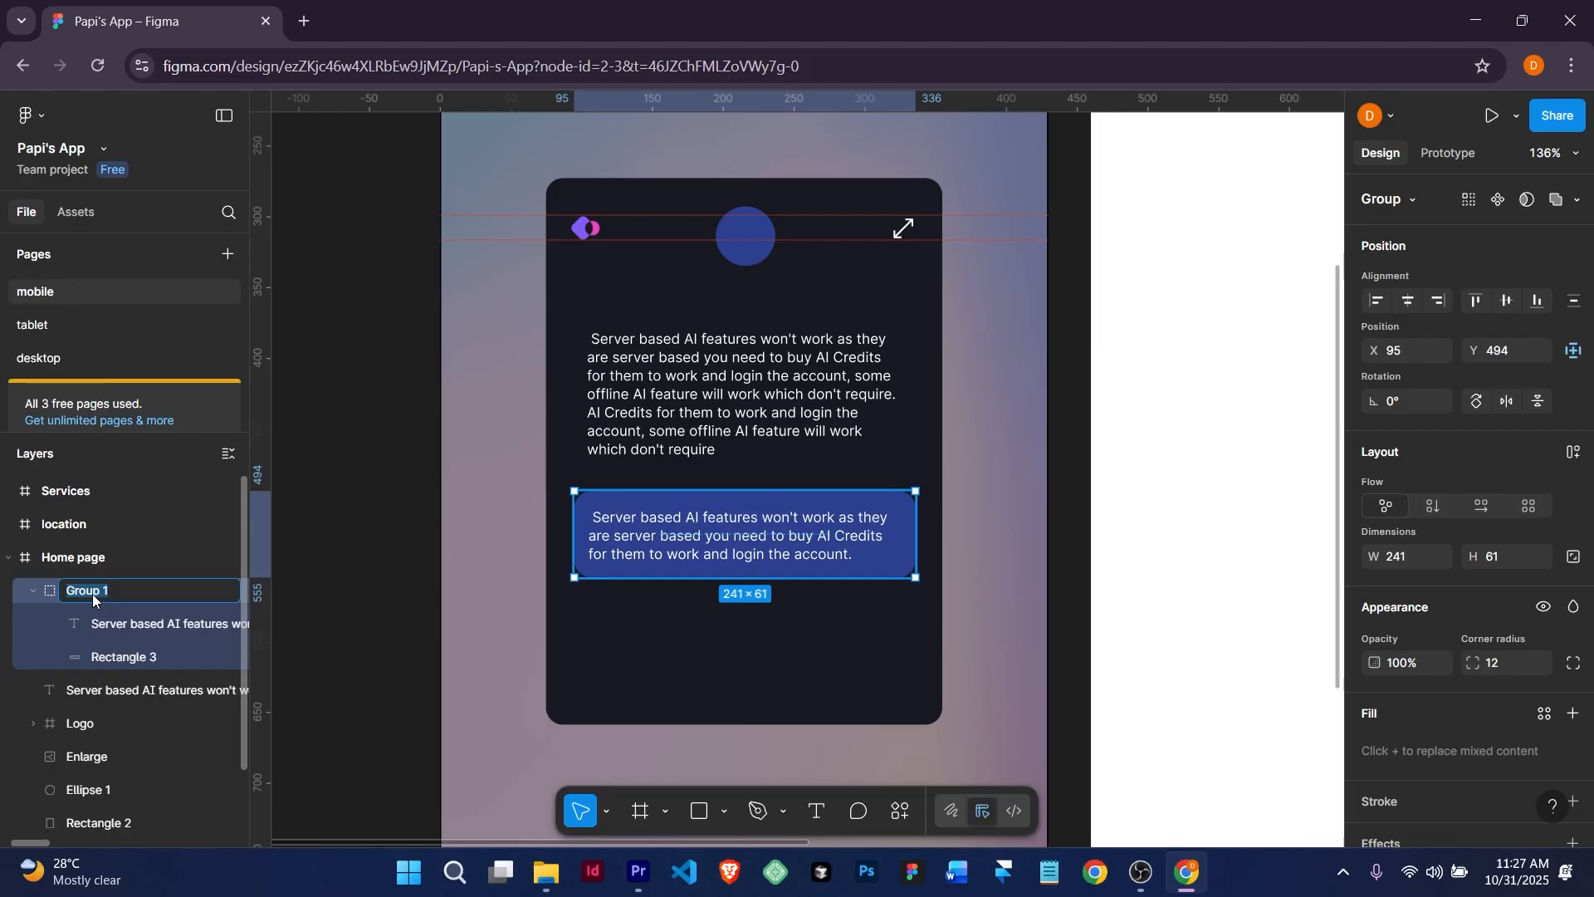
type("User message")
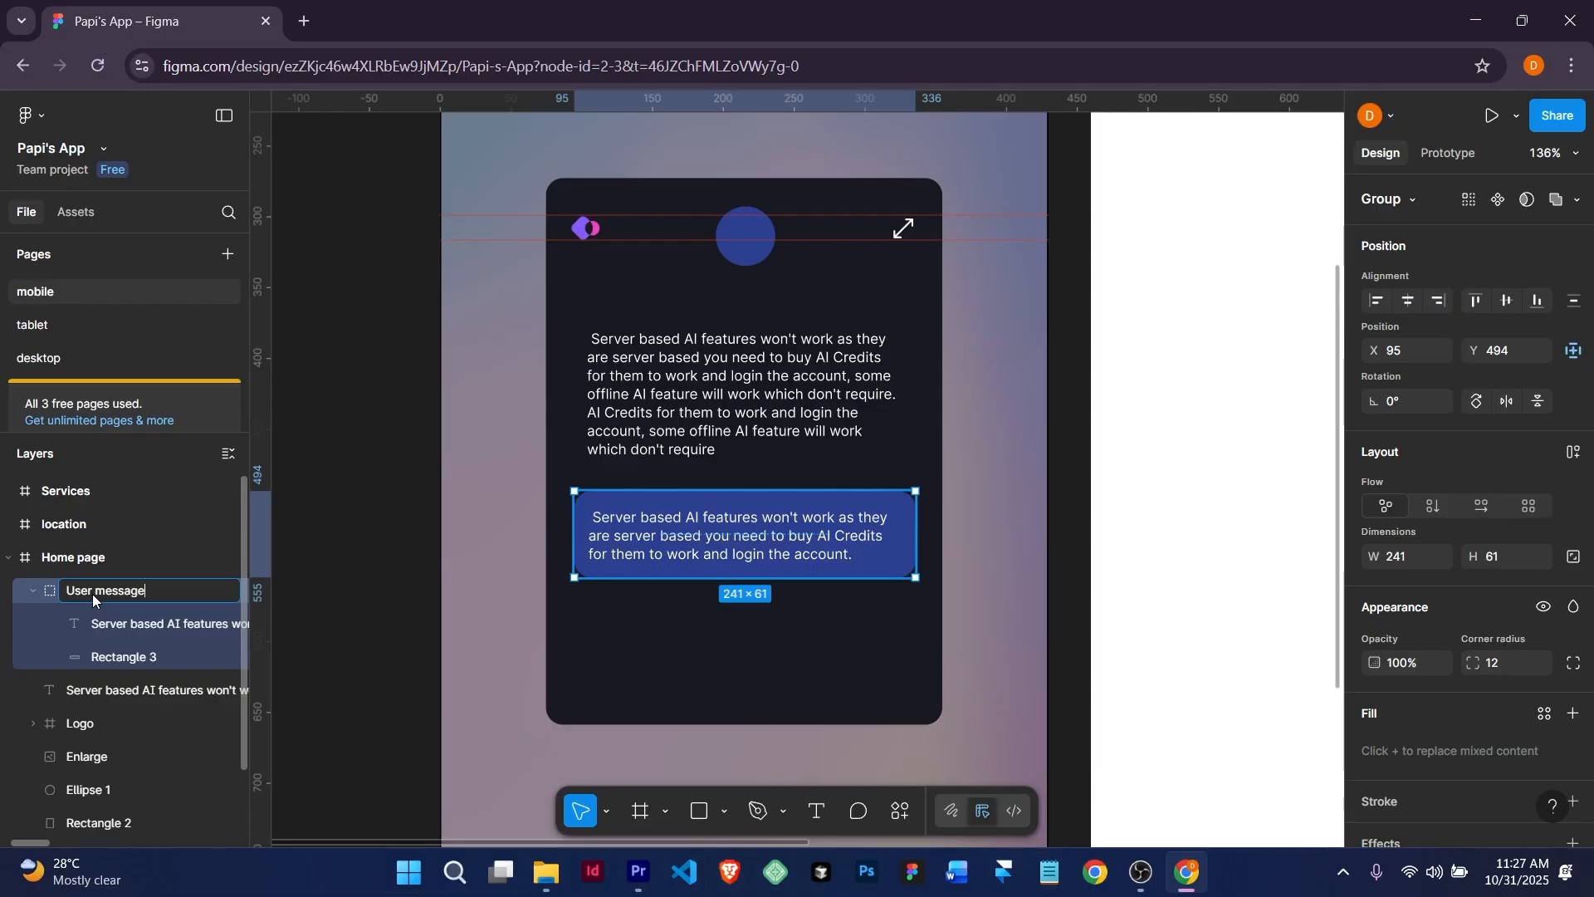
key("Return")
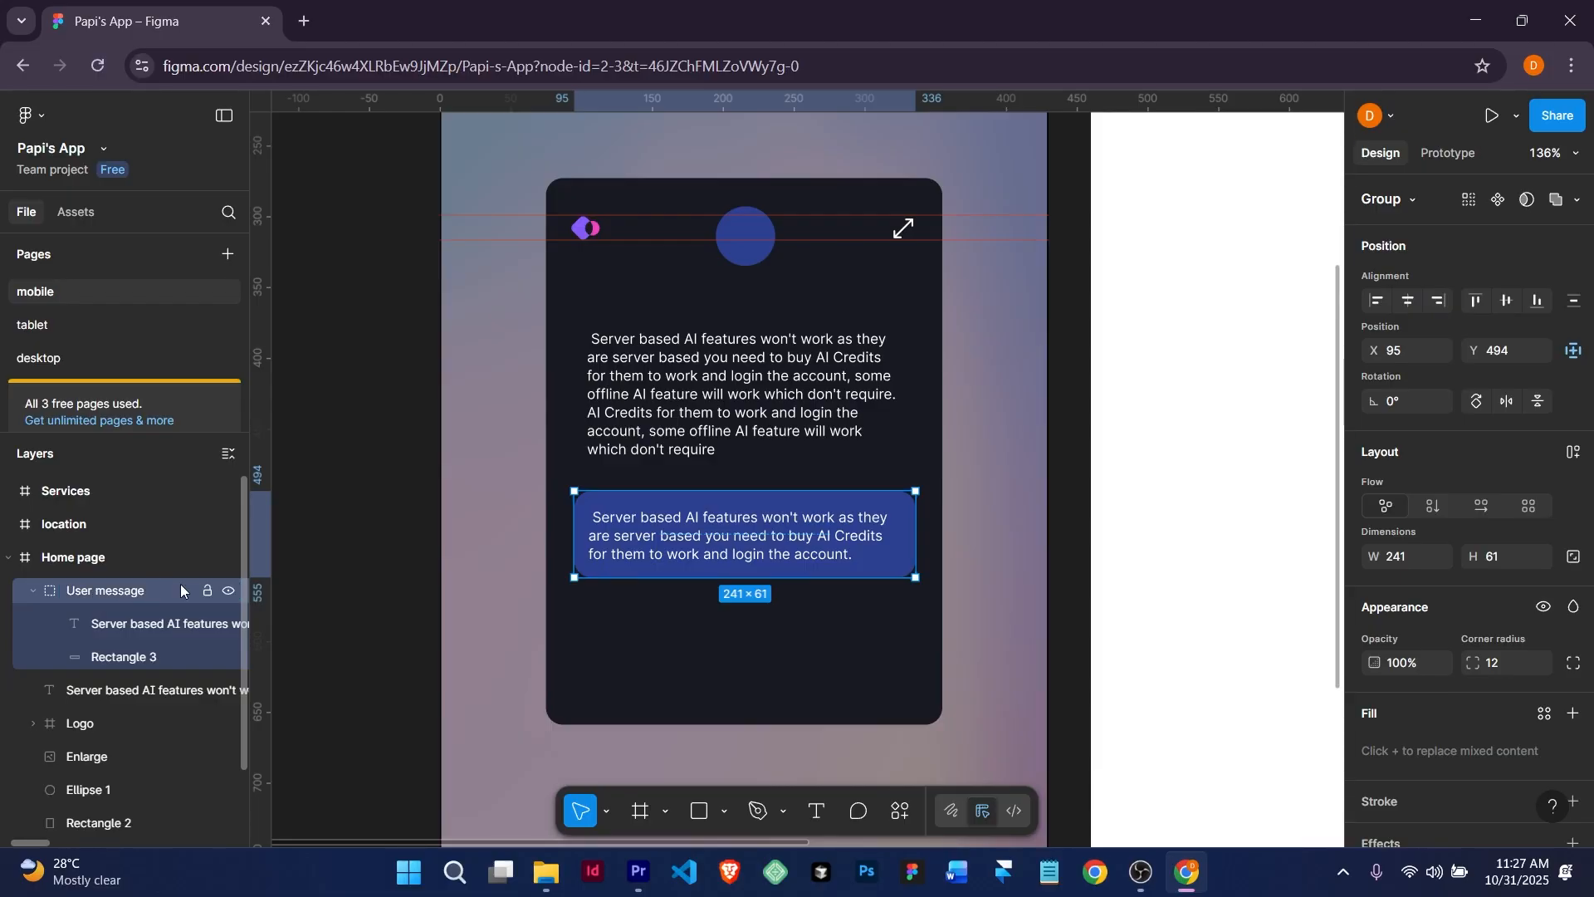
Rename the upper paragraph's layer as "Ai message".
left_click(762, 423)
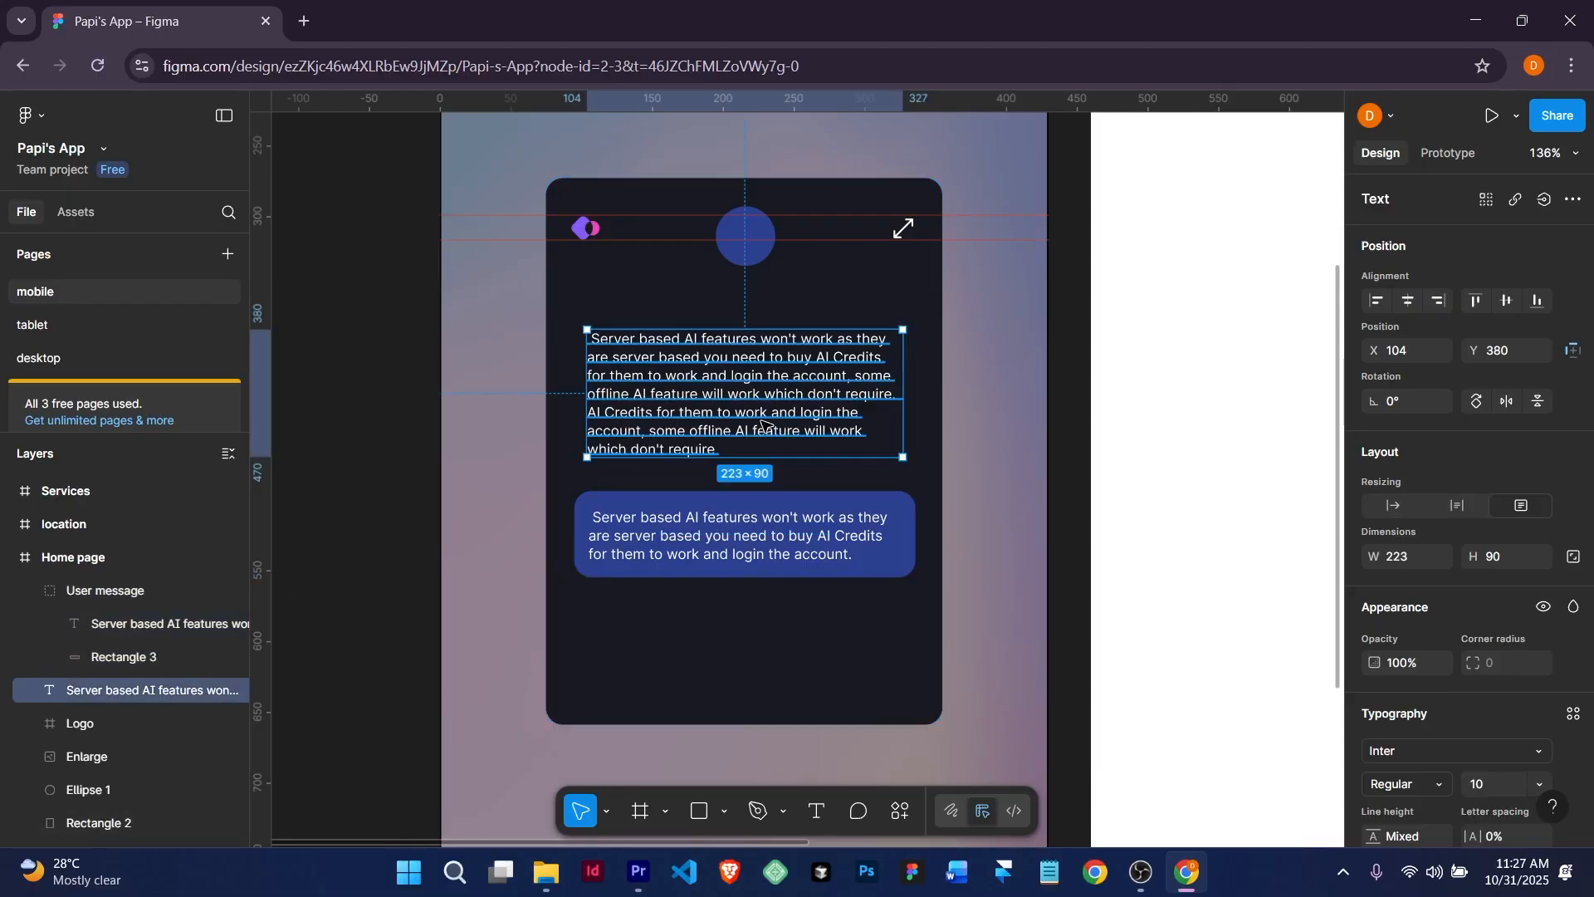
double_click(128, 688)
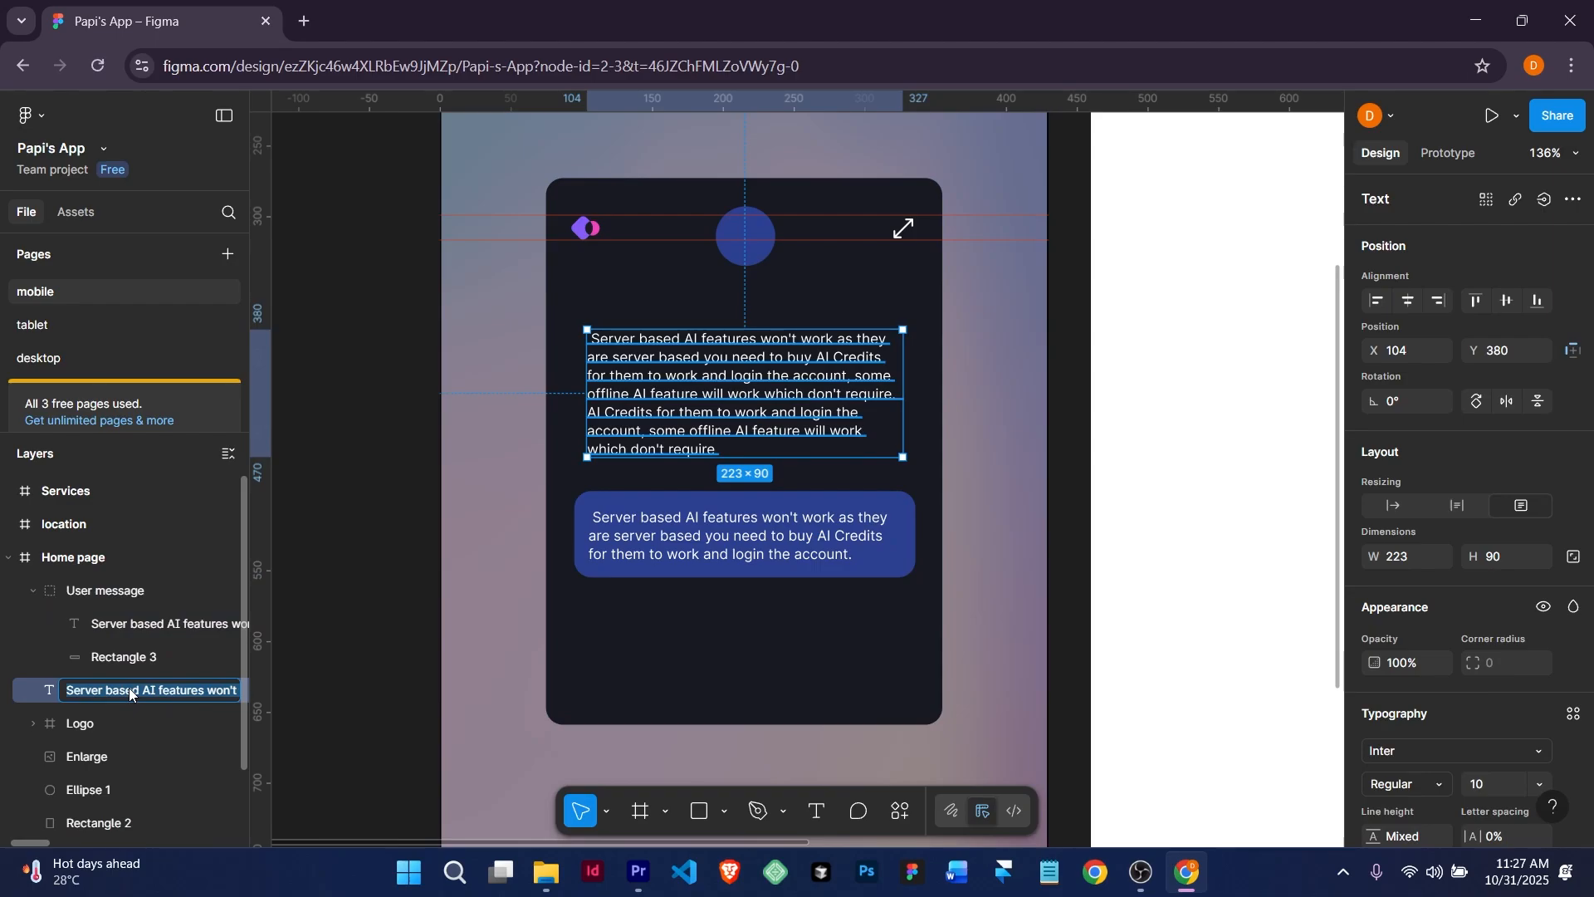
type("Ai me")
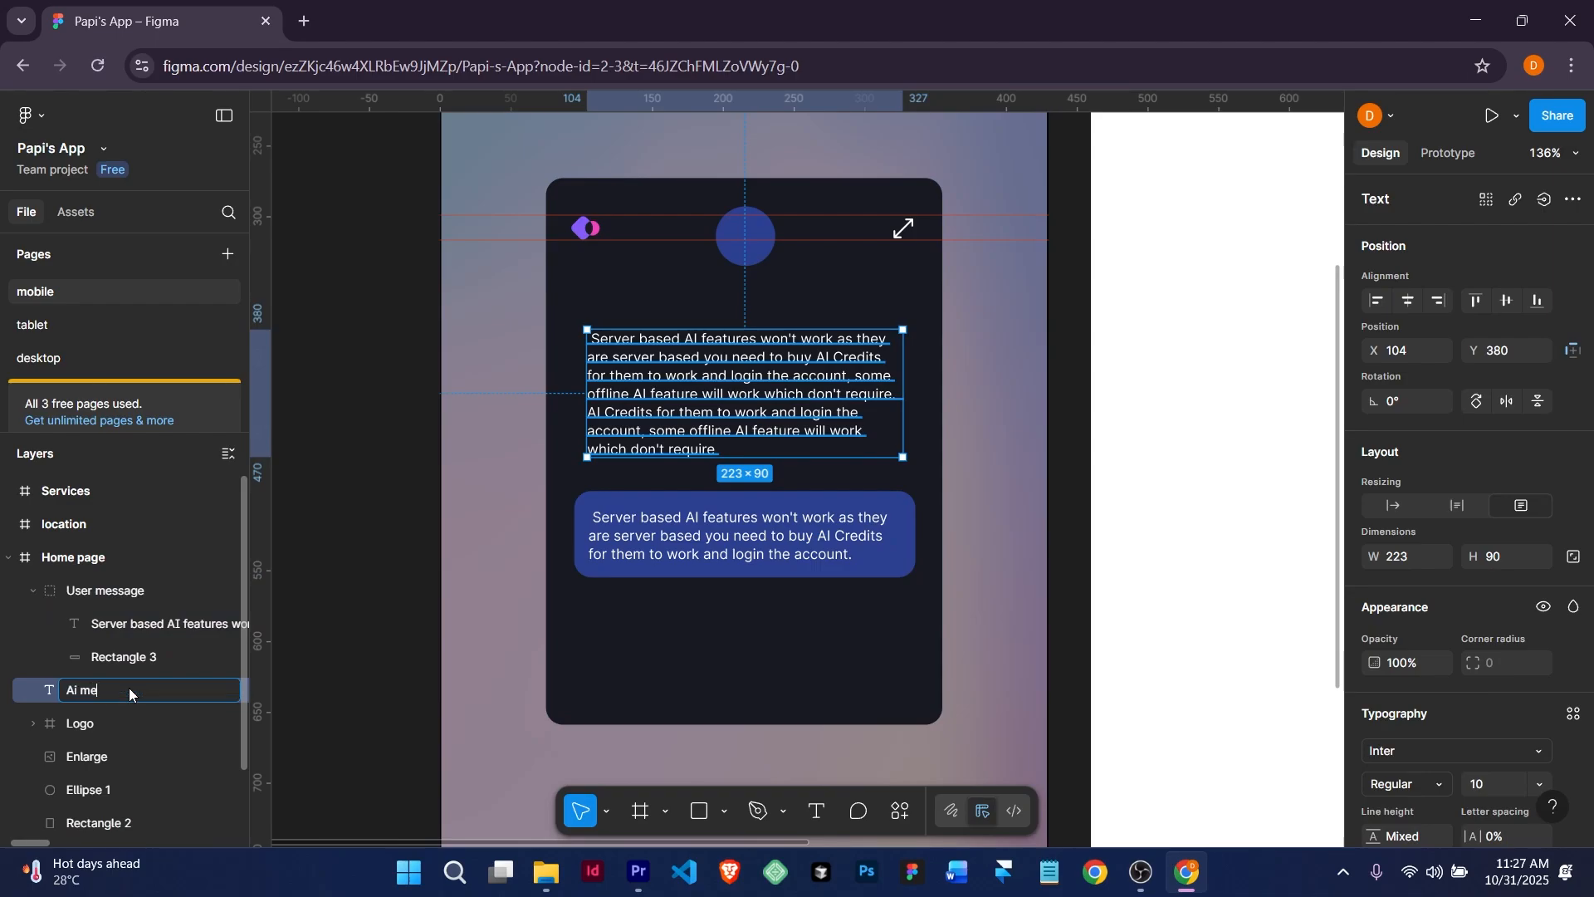
type("ssage")
key("Return")
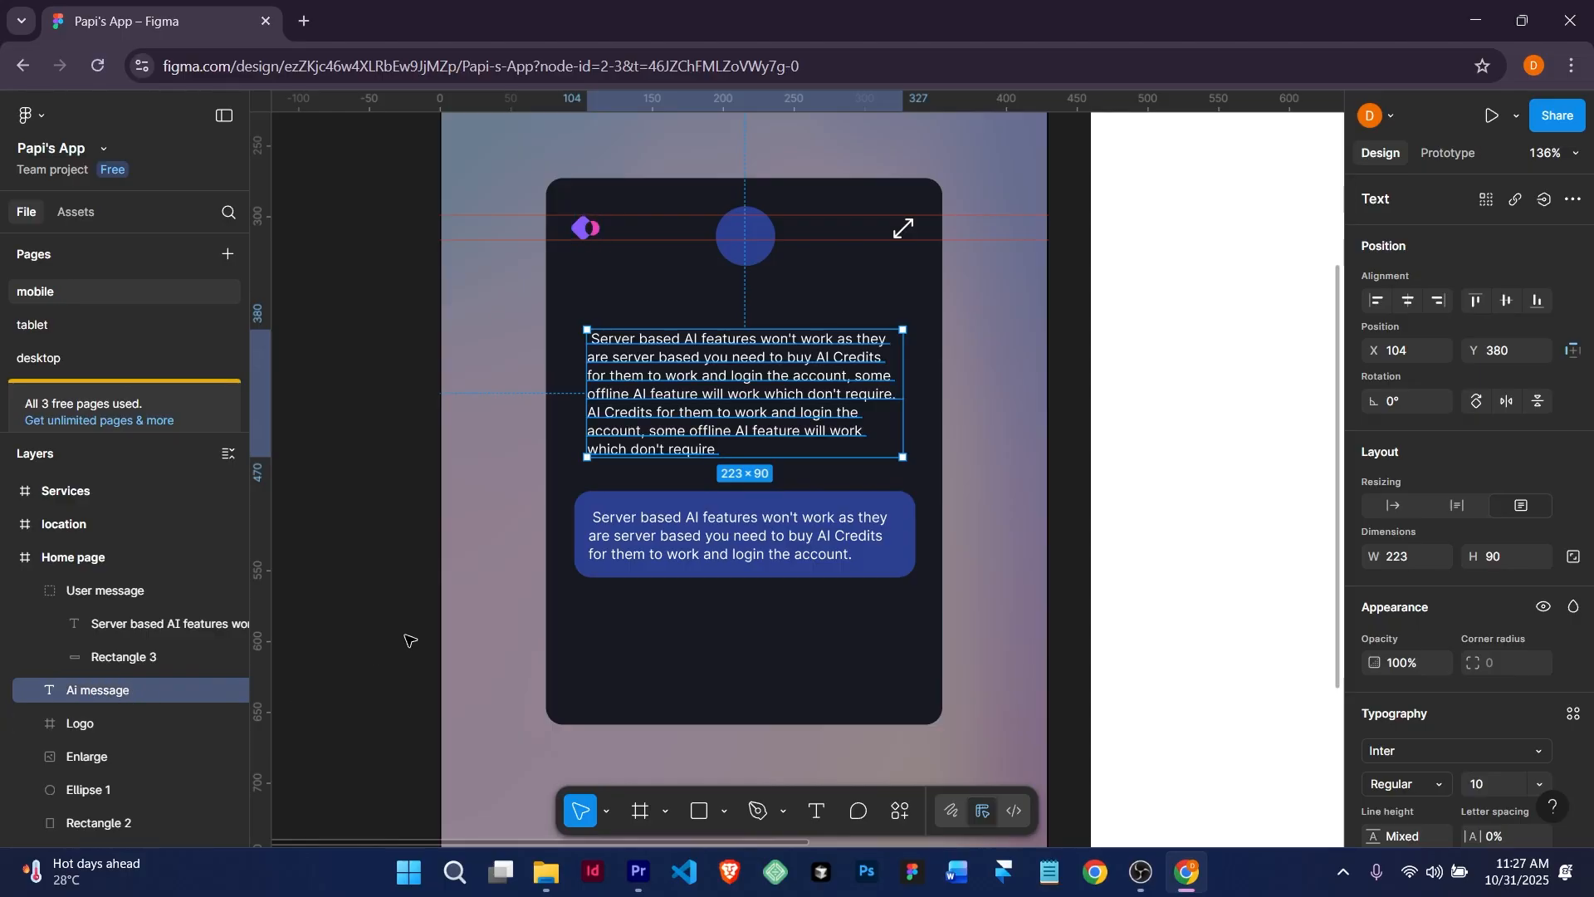
Change the fill of all text in the upper paragraph to light grey E1E1E1.
double_click(728, 389)
scroll(1432, 697, "down", 4)
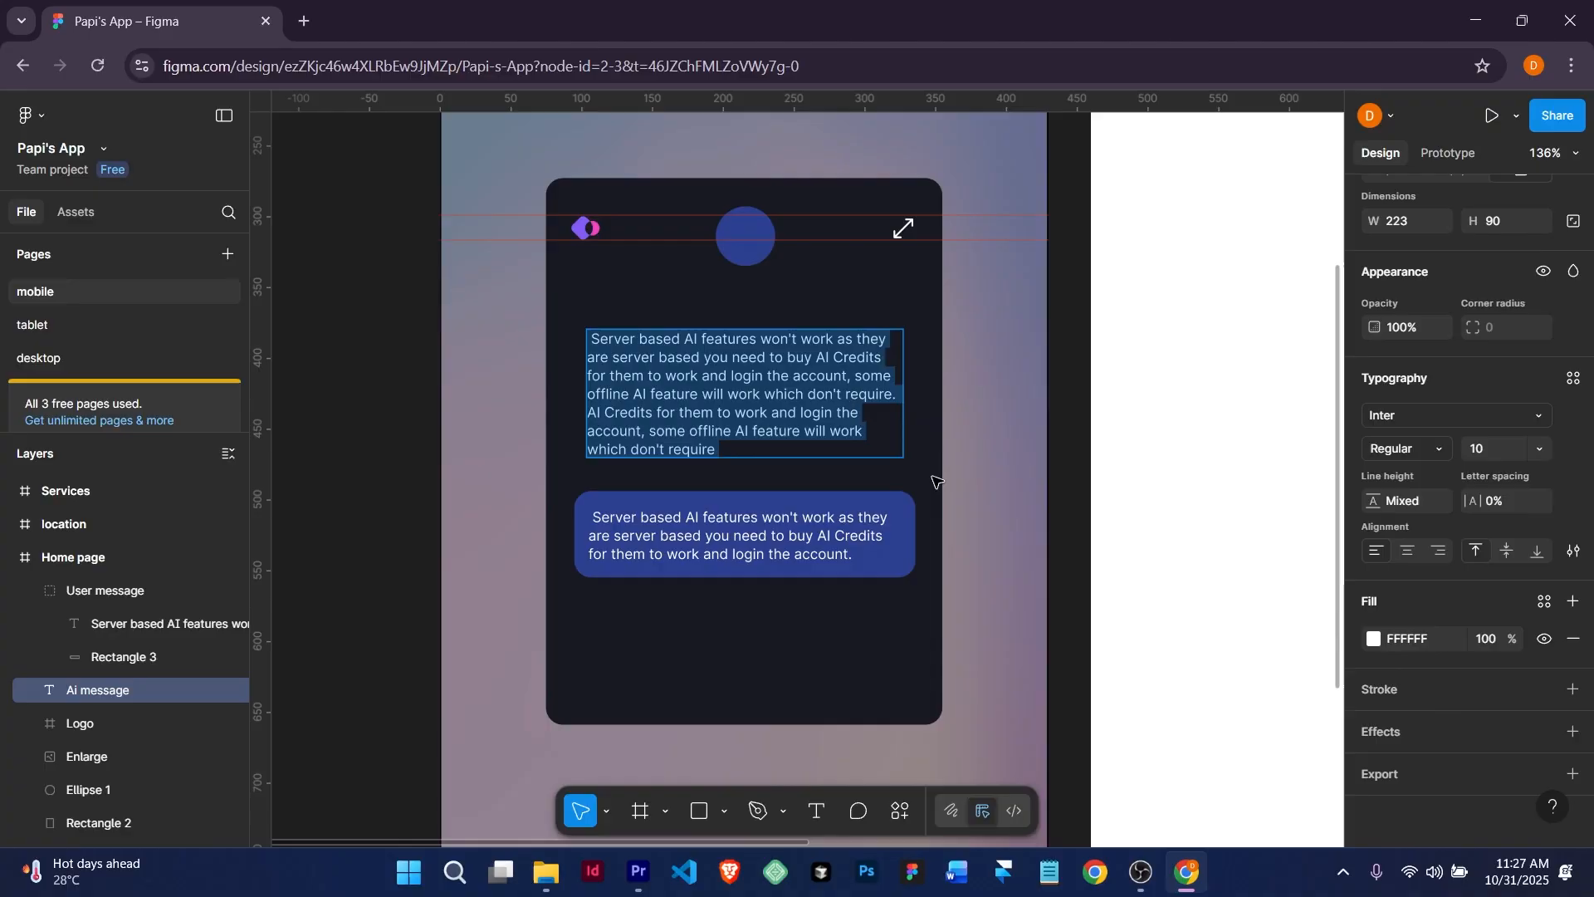
left_click(755, 538)
left_click(859, 370)
double_click(860, 370)
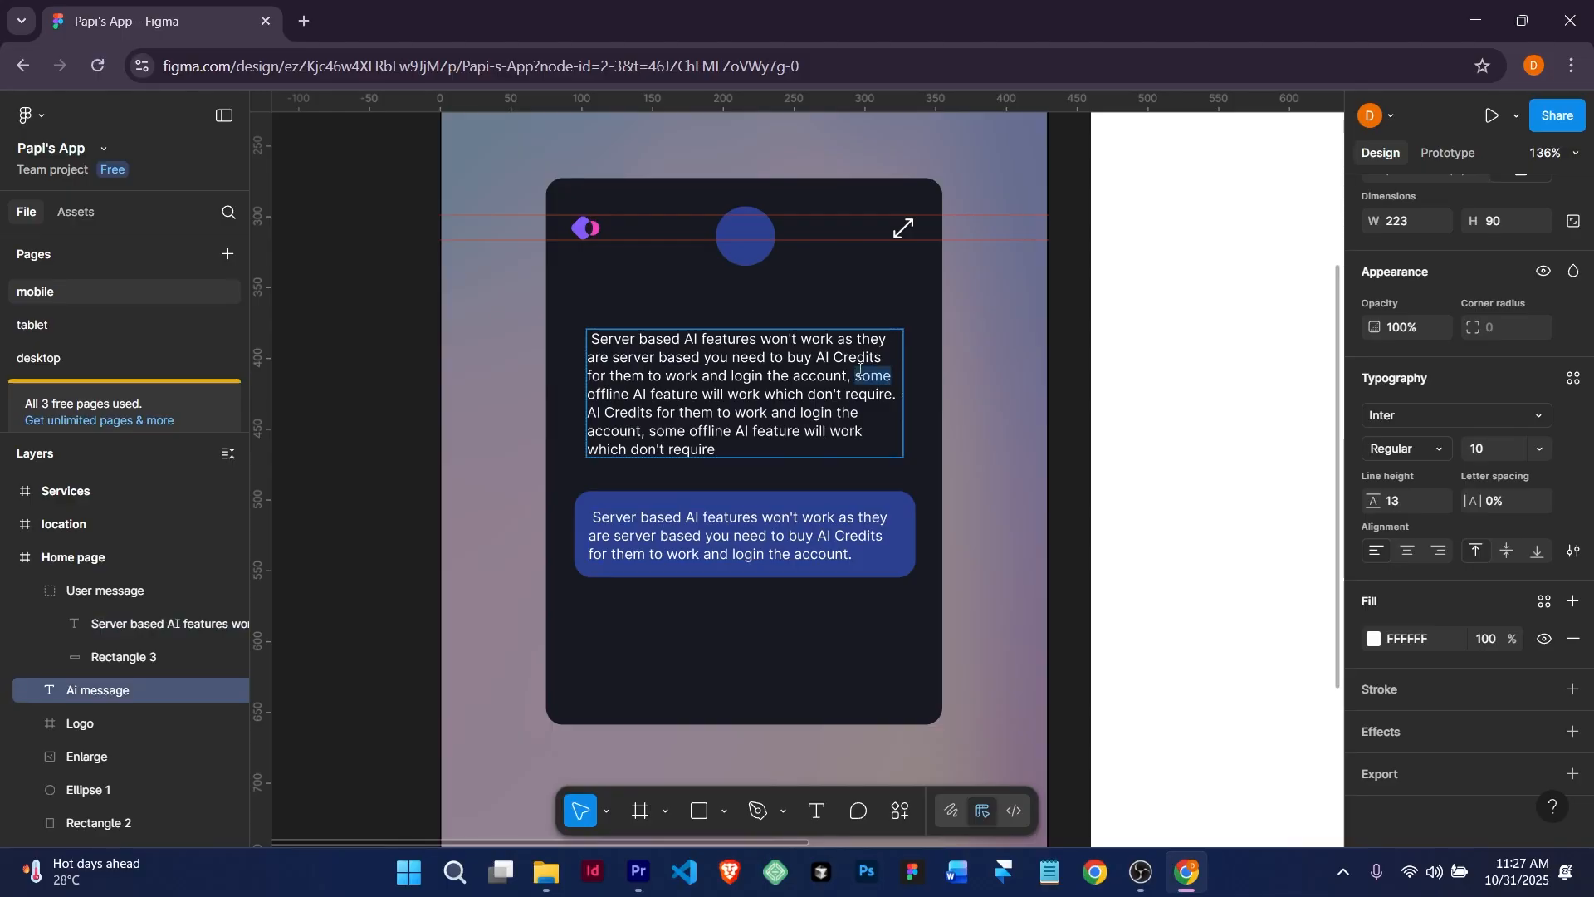
key("ctrl+a")
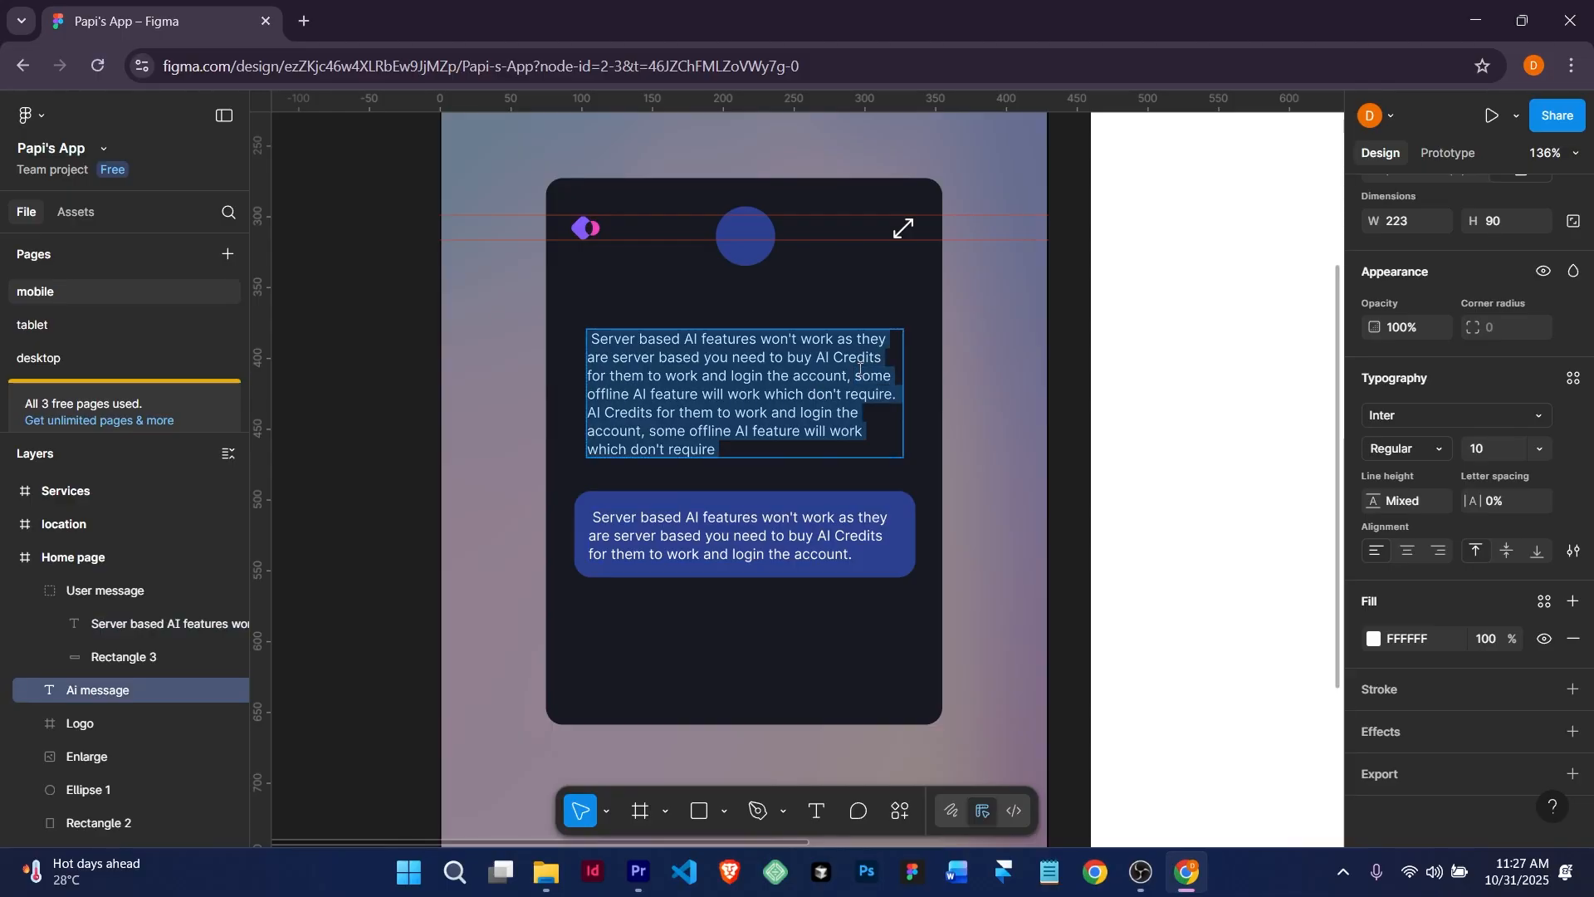
left_click(1372, 640)
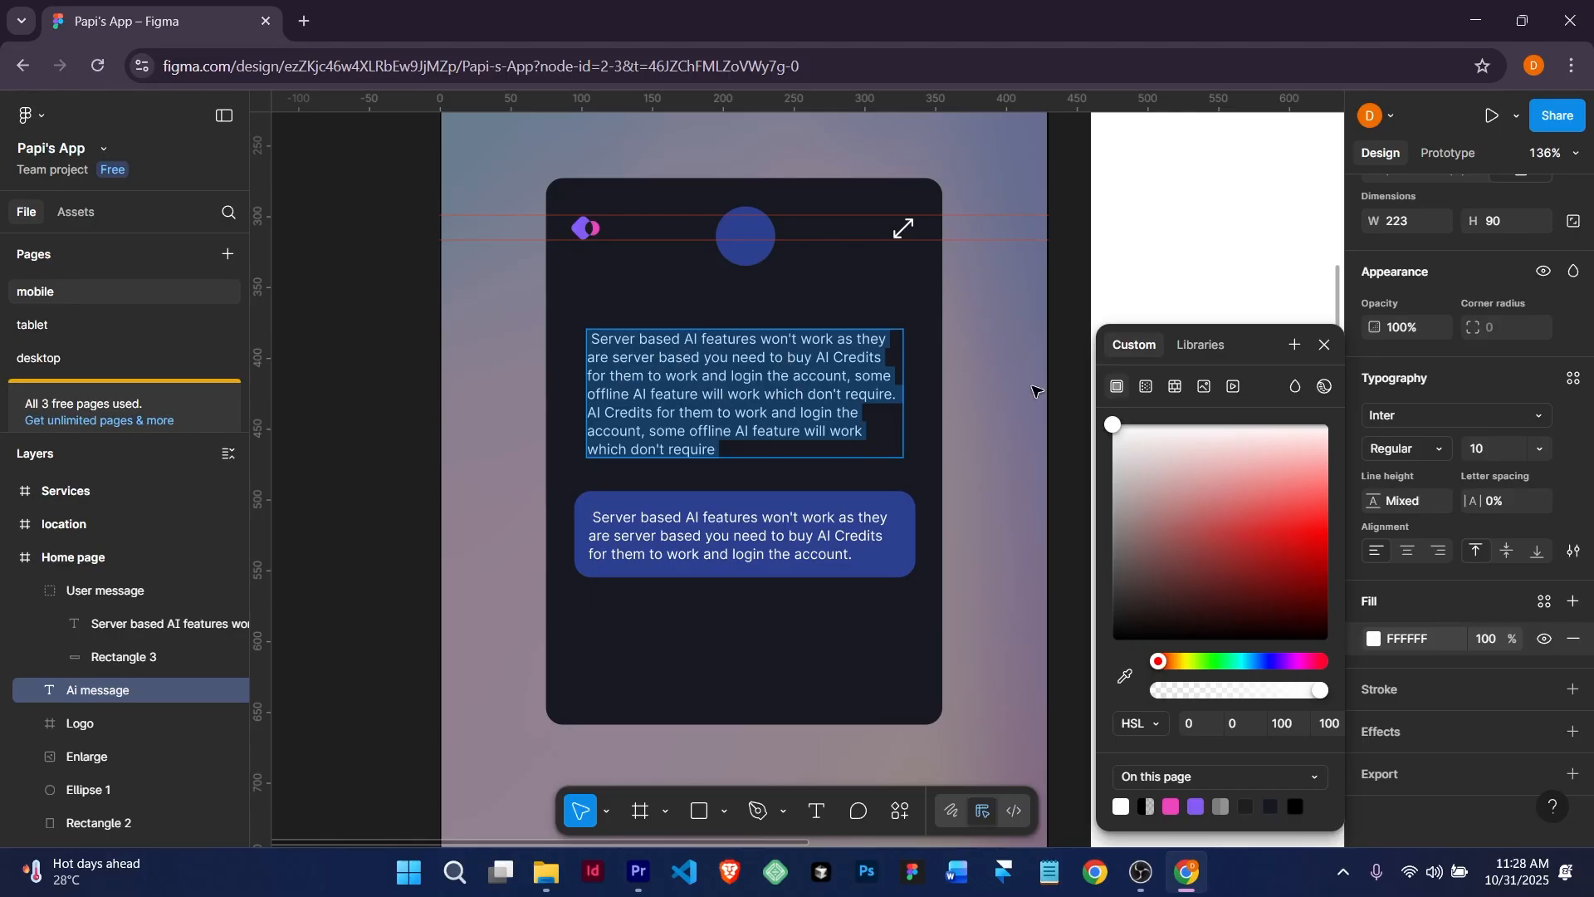
left_click(1113, 438)
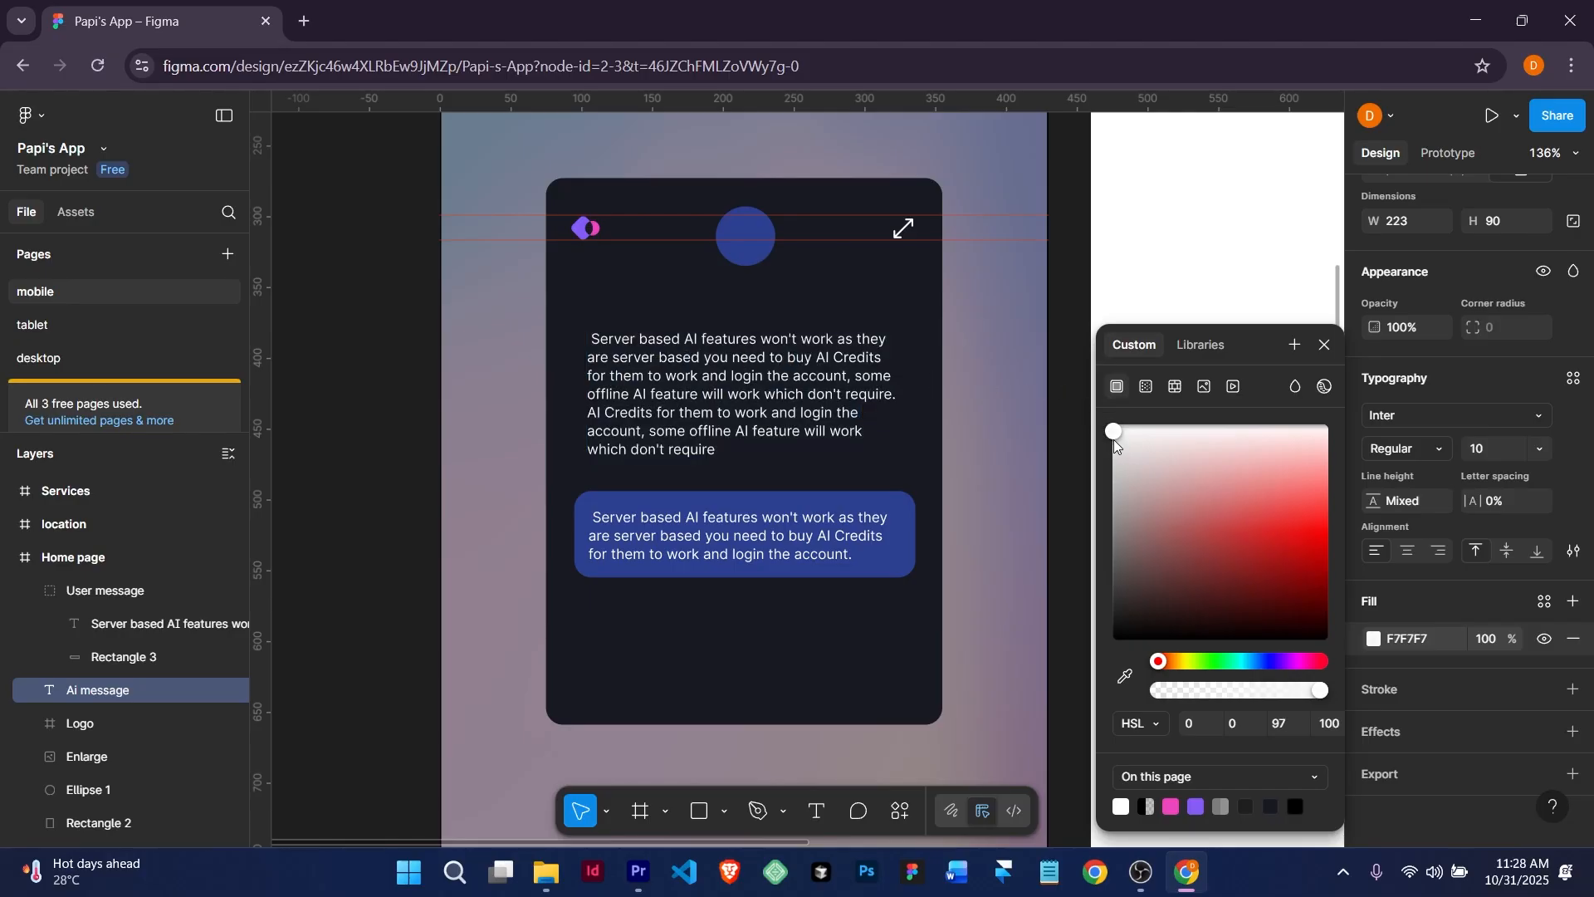
left_click_drag(1114, 440, 1113, 463)
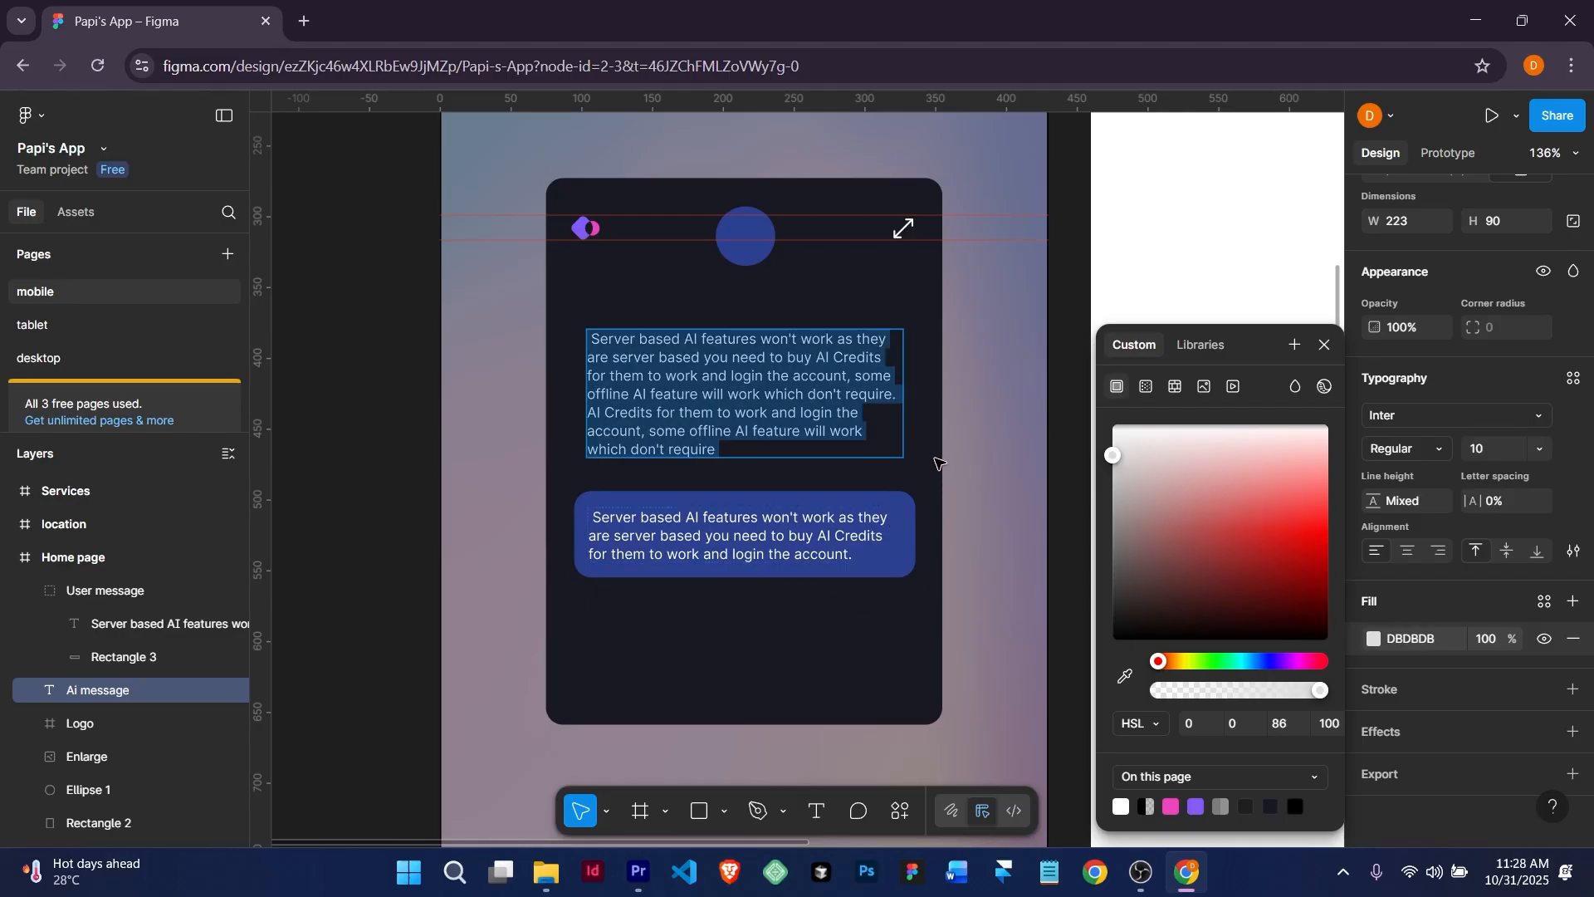
left_click_drag(1112, 455, 1112, 451)
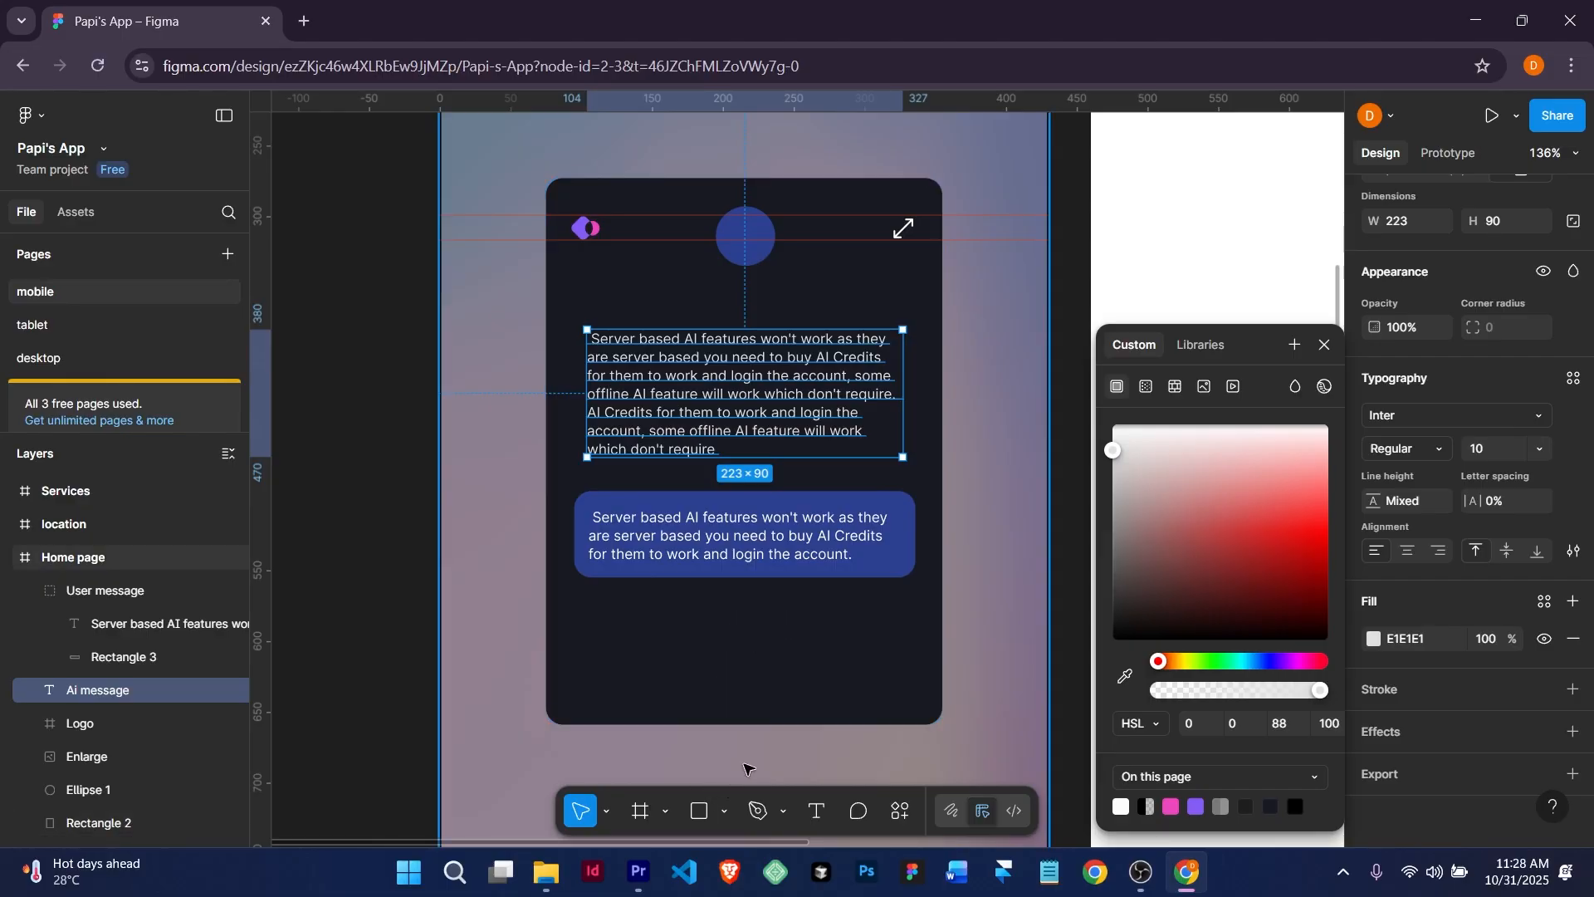
key("Escape")
Draw a rectangle about 192 × 23 below the blue message box near the card's lower edge and move it to about X 37.
left_click(653, 686)
scroll(705, 676, "down", 5)
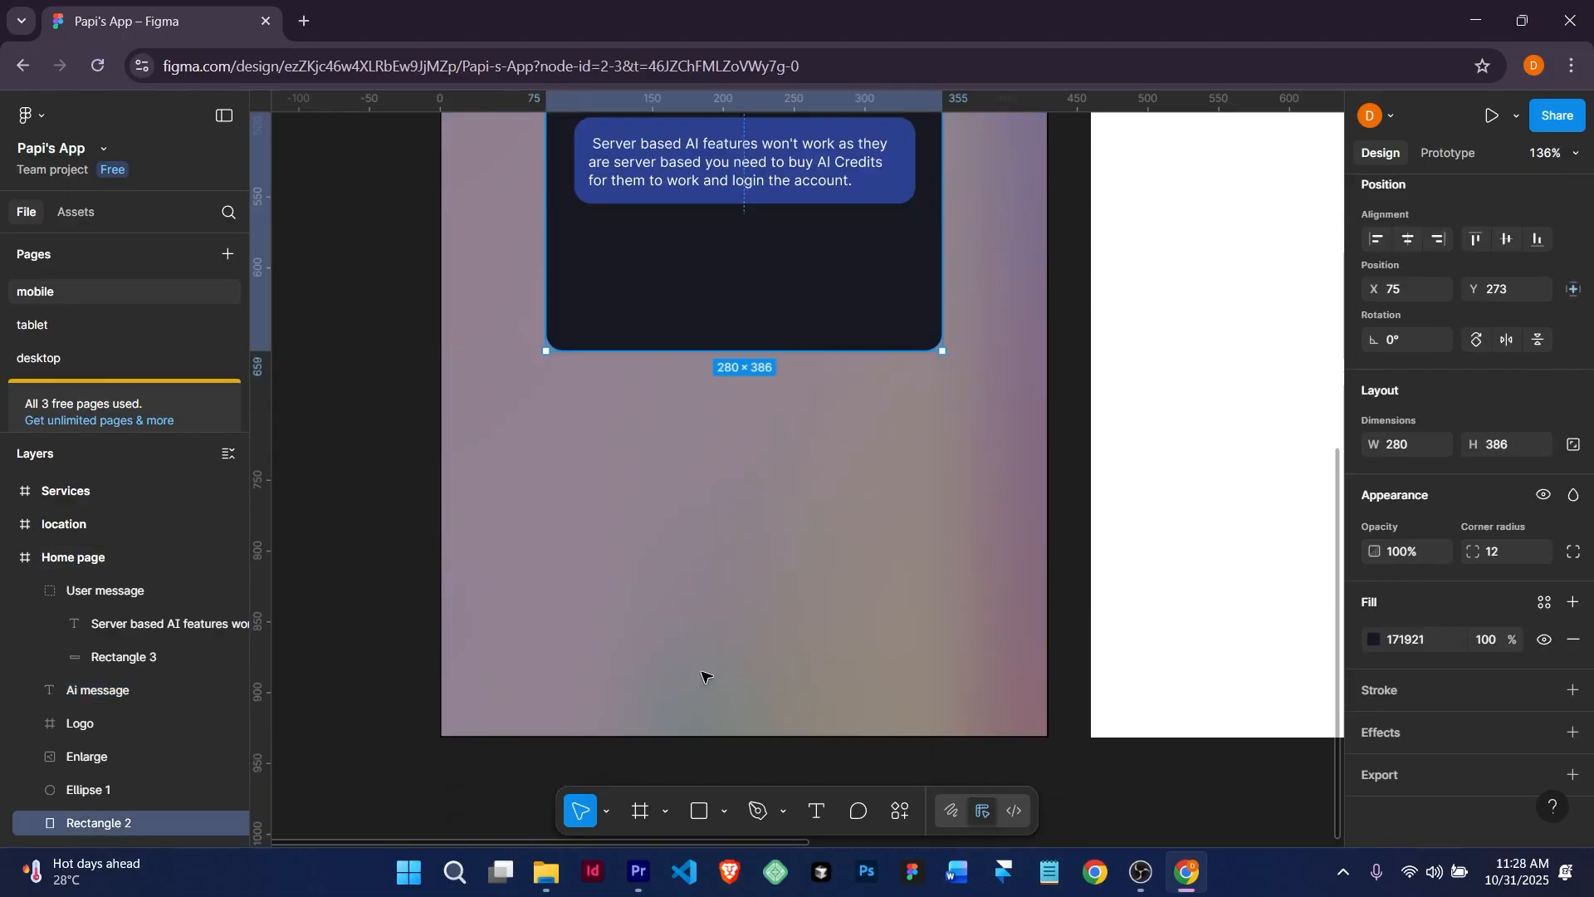
scroll(705, 675, "up", 5)
scroll(705, 676, "down", 3)
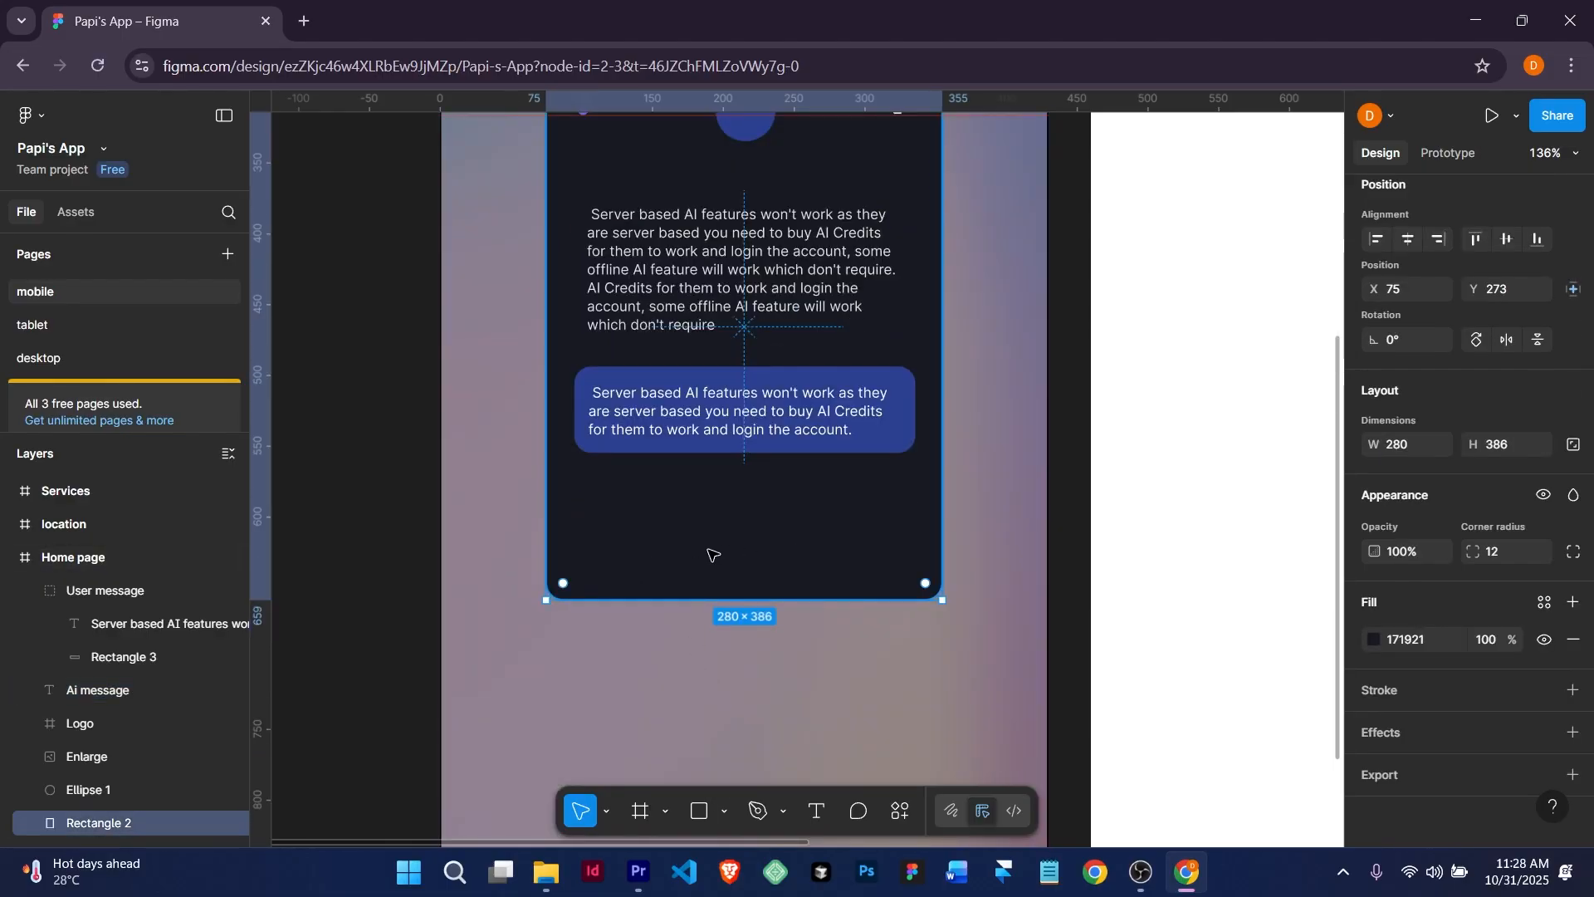
left_click(700, 811)
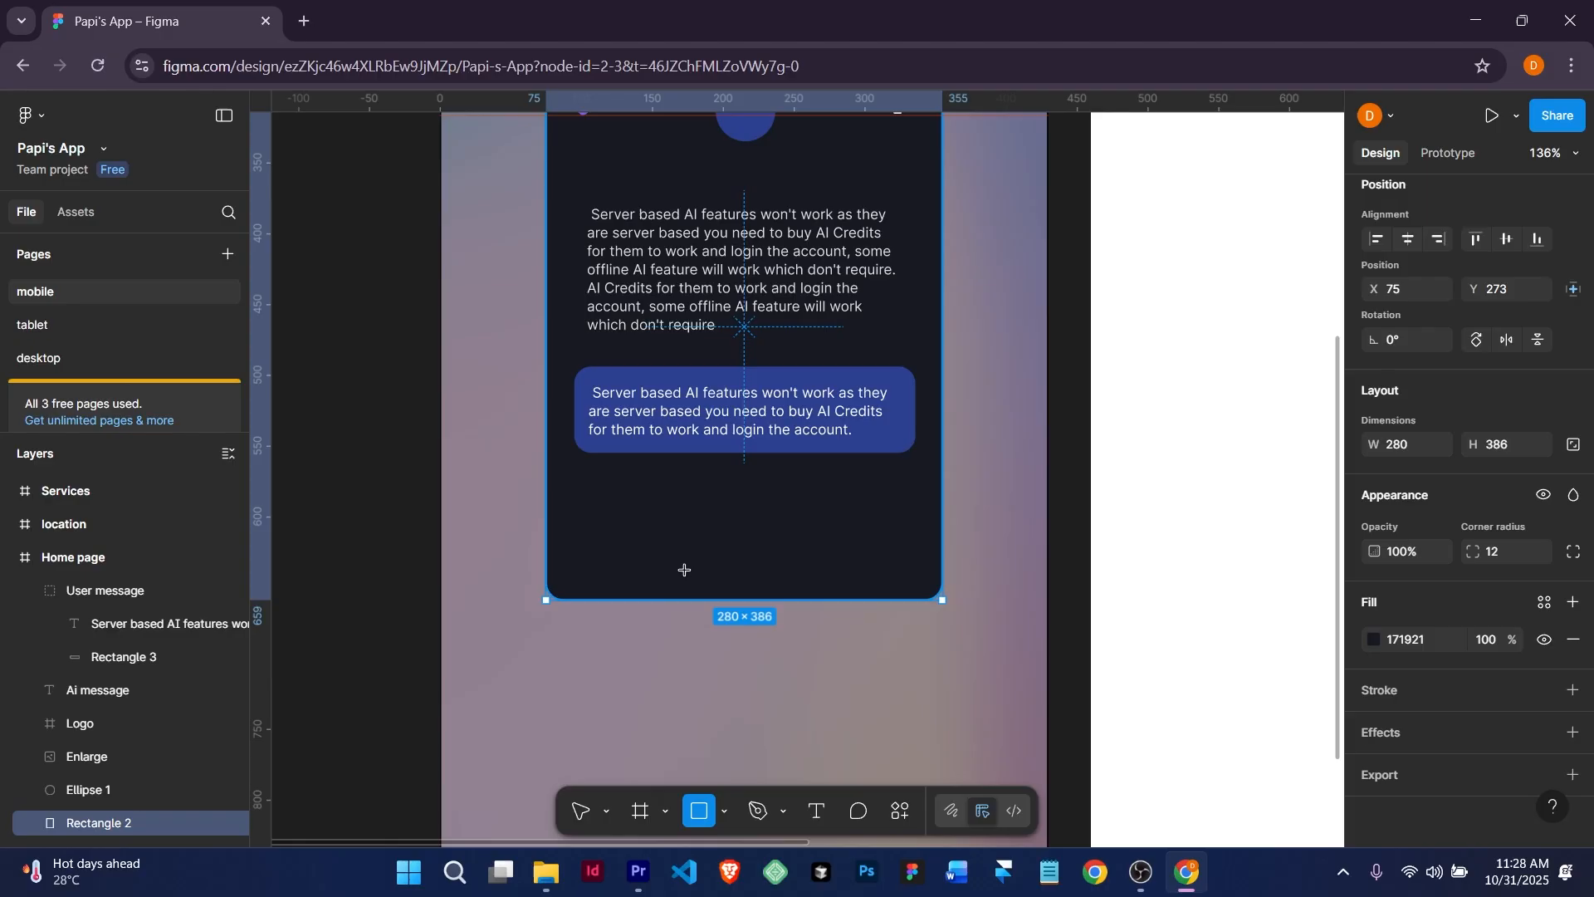
left_click_drag(584, 540, 896, 577)
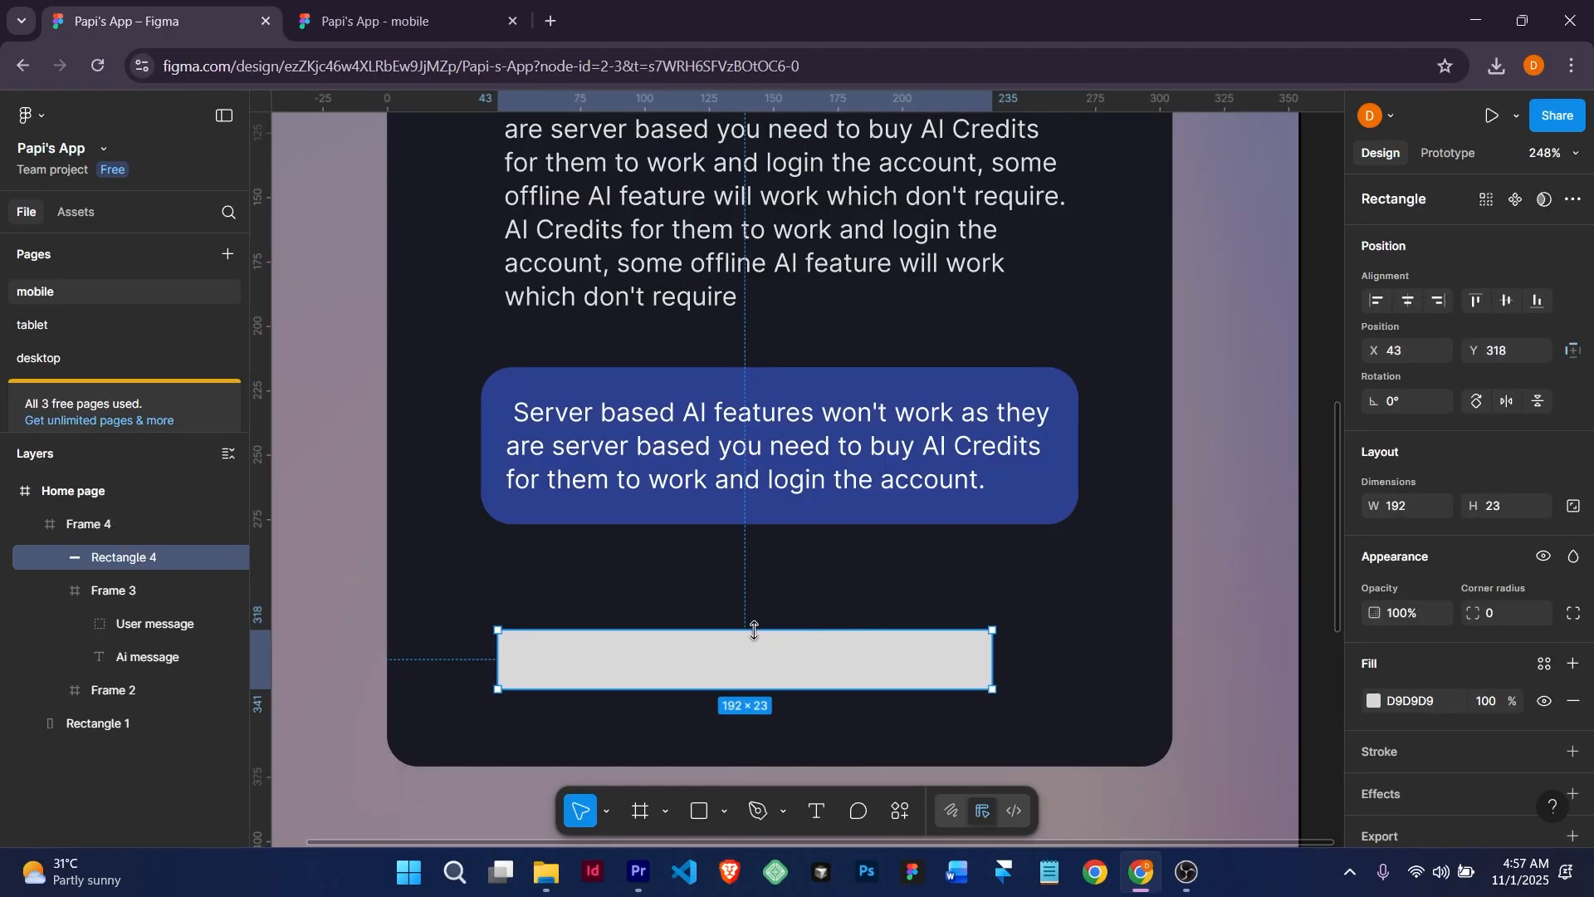
scroll(783, 650, "down", 3)
scroll(783, 651, "up", 3)
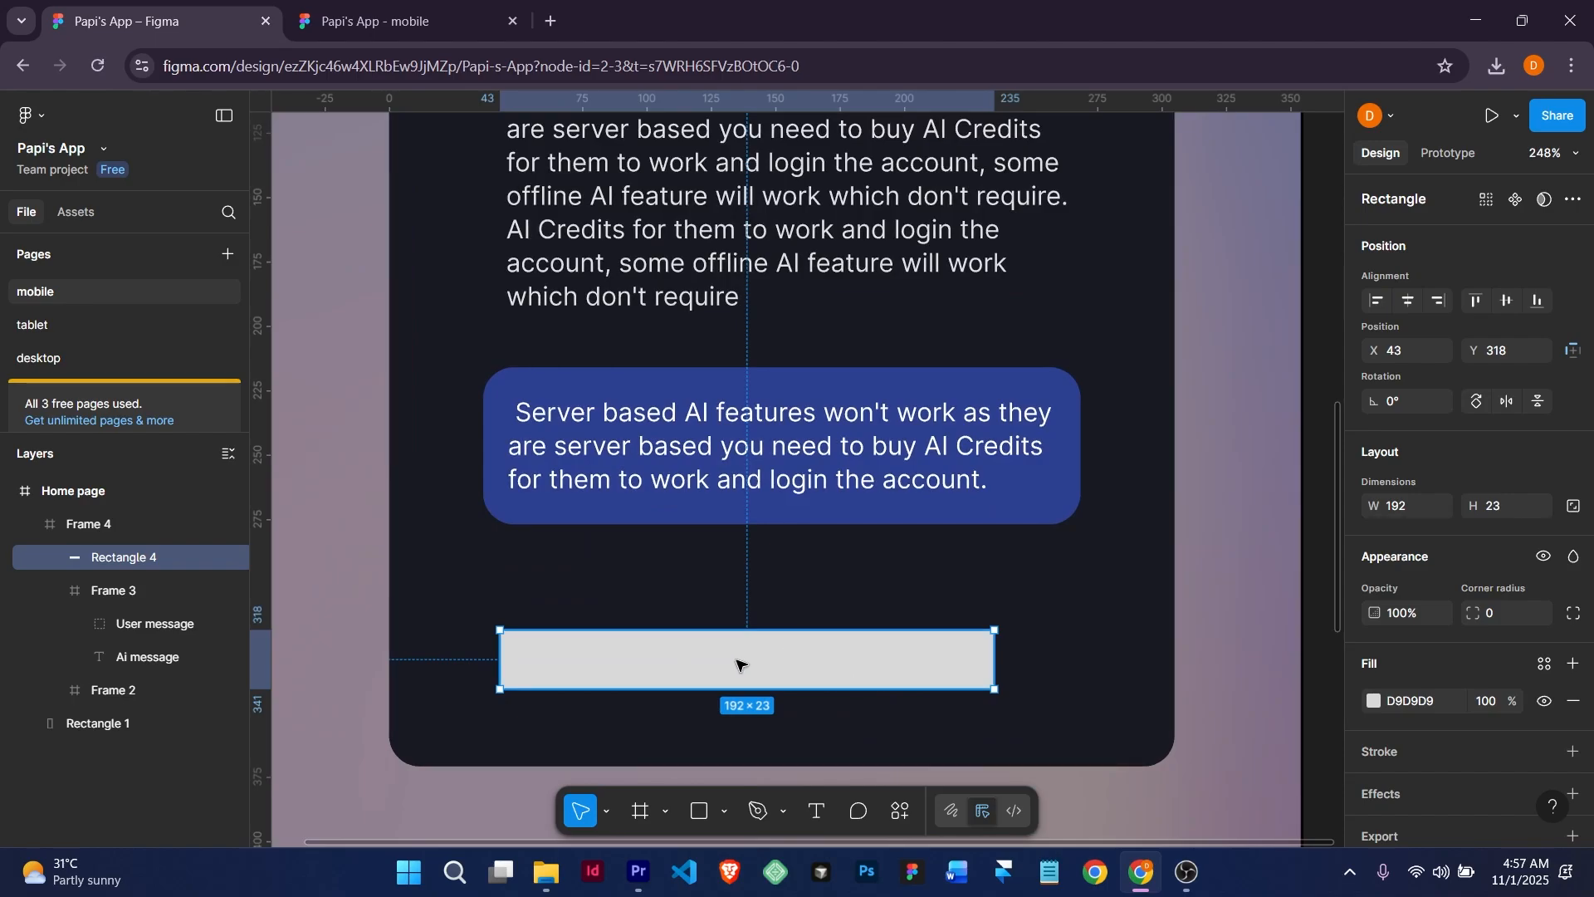
mouse_move(736, 664)
left_mouse_down()
mouse_move(714, 662)
mouse_move(729, 667)
left_mouse_up()
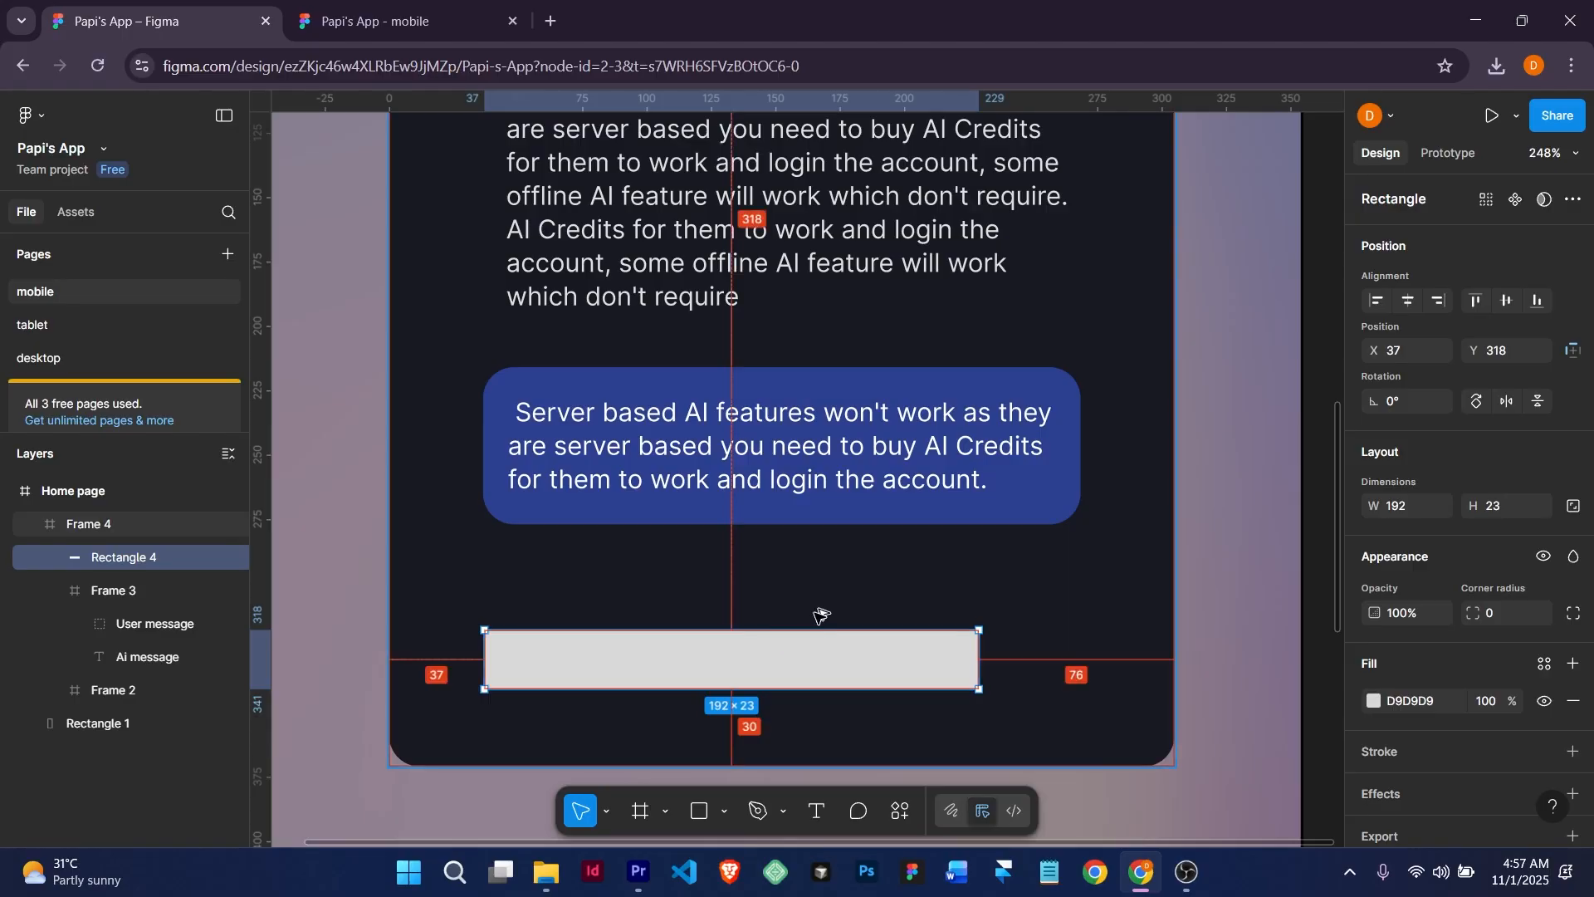
left_click_drag(811, 658, 887, 662)
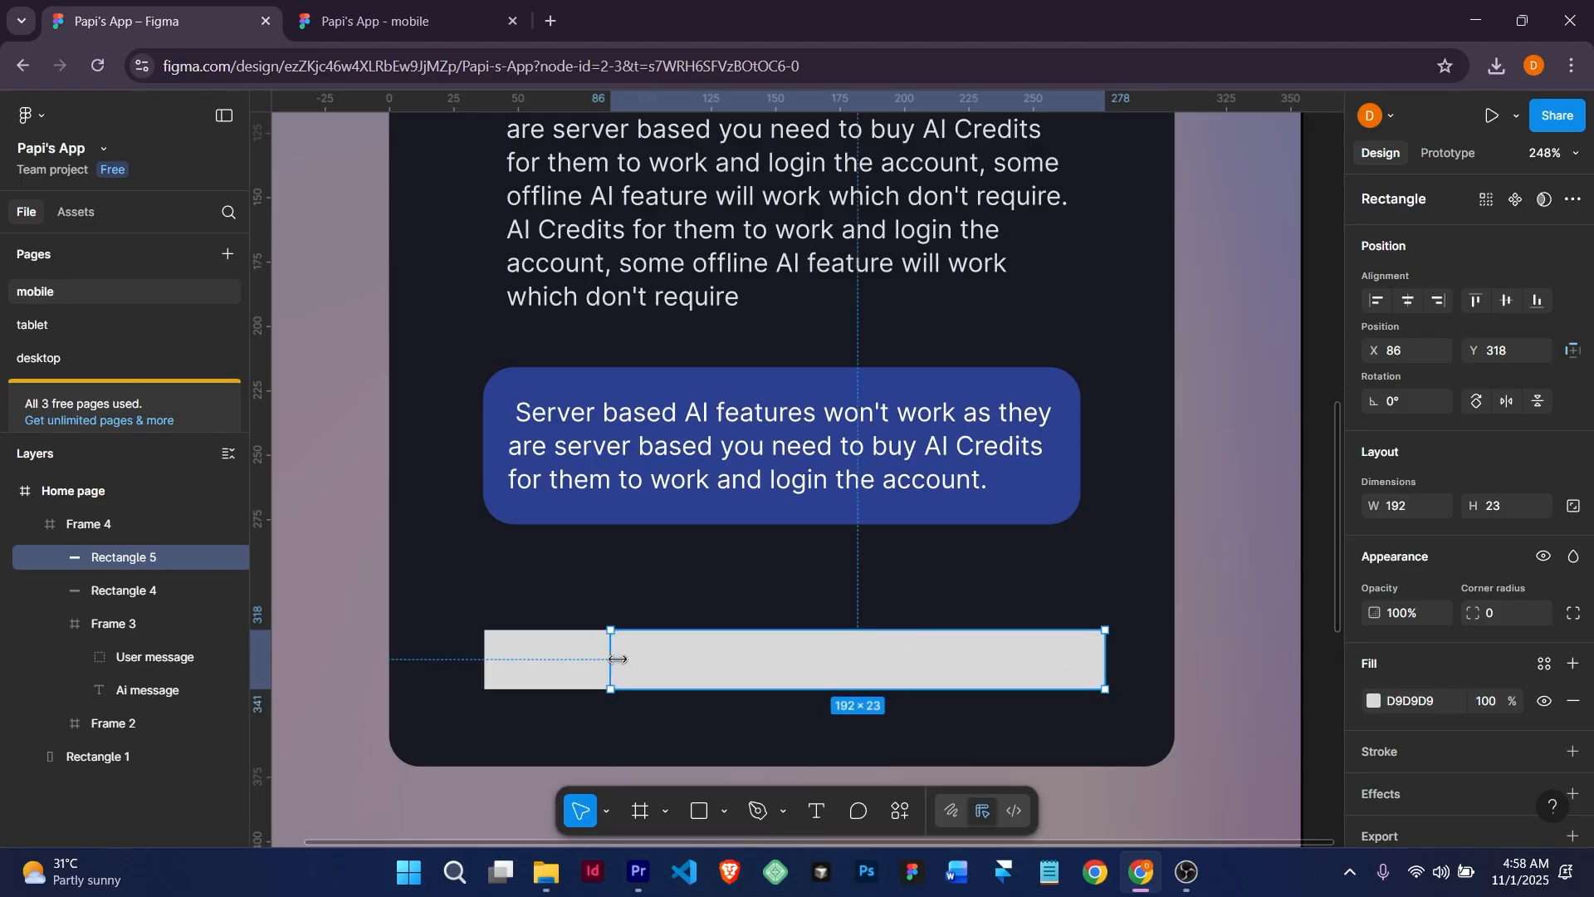
left_click_drag(617, 658, 1009, 675)
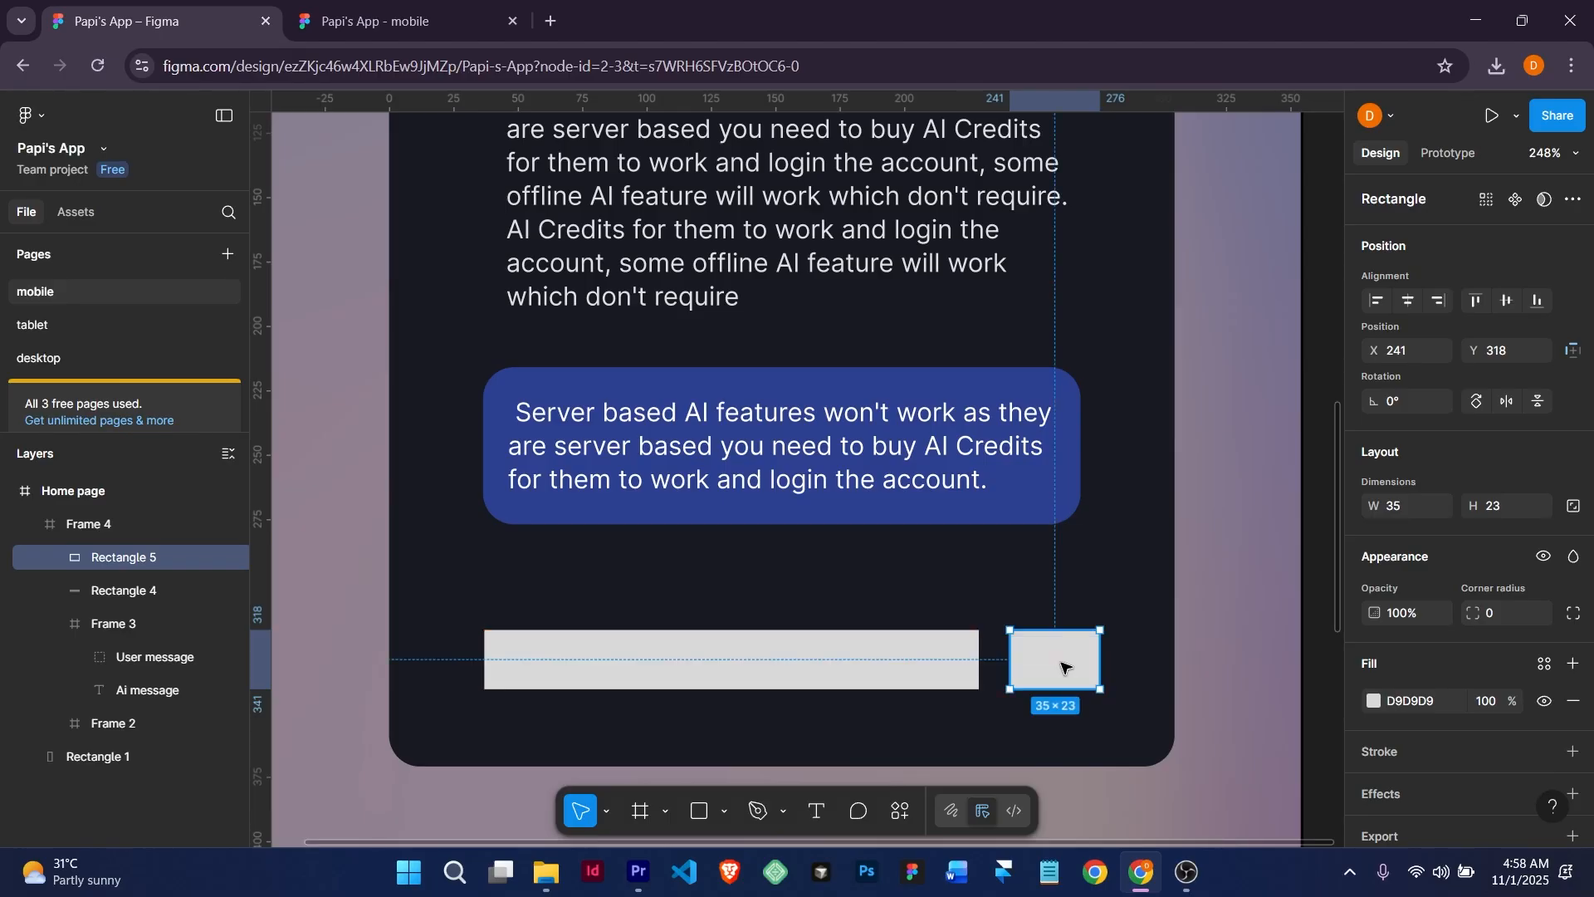
key("Delete")
Set the corner radius of the light grey rectangle near the card's lower edge to 6.
left_click(913, 659)
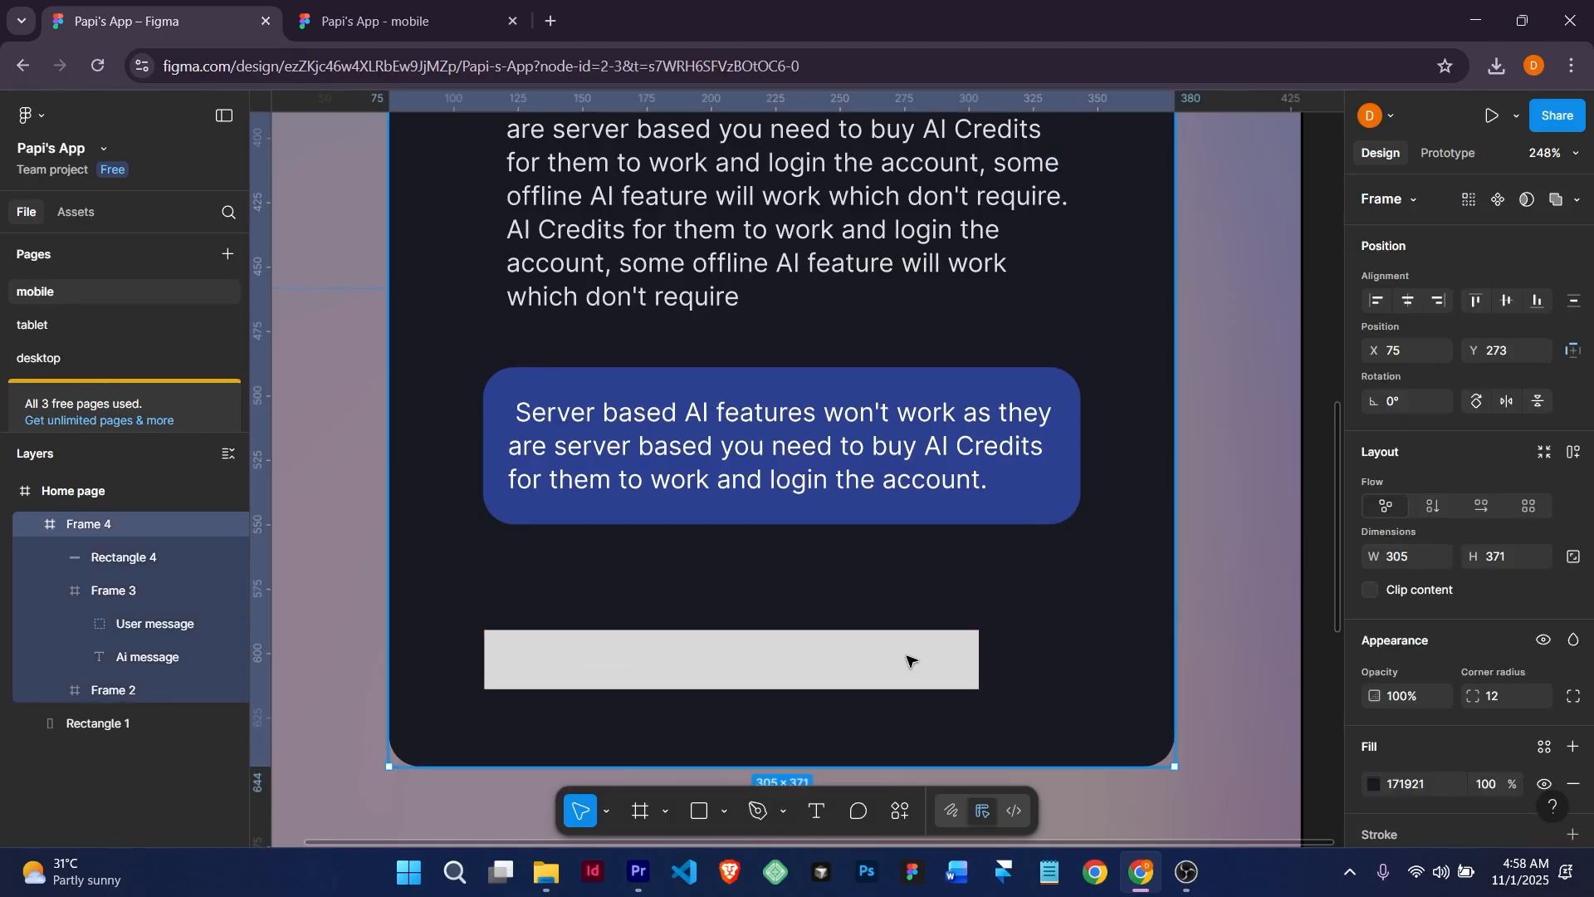
left_click(735, 658)
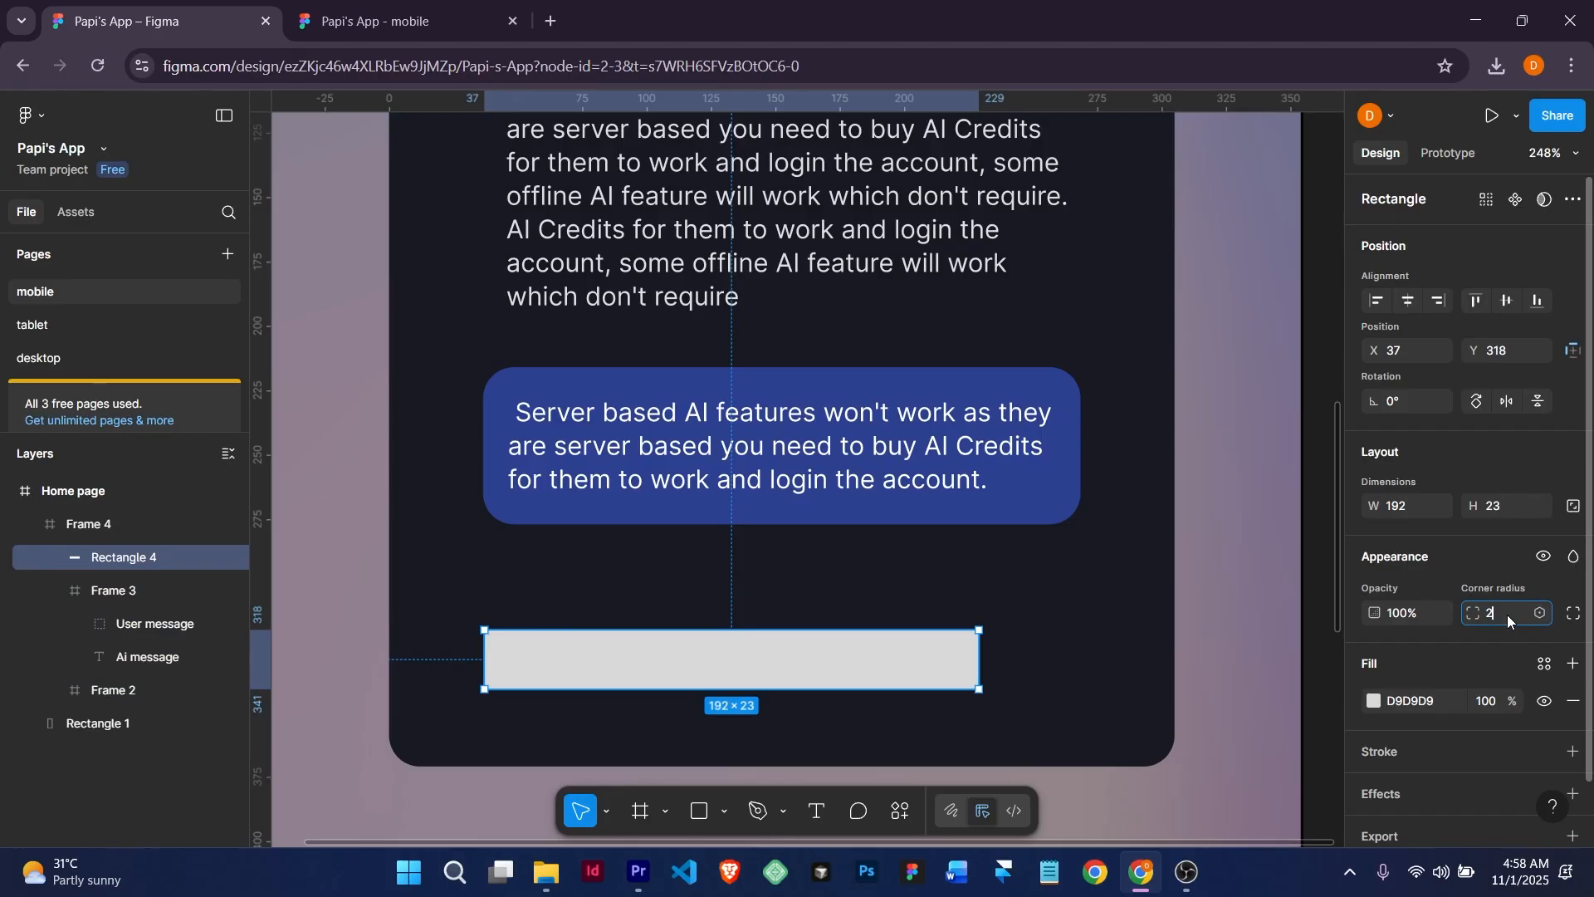
key("Return")
key("Return")
key("Return")
type("6")
key("Return")
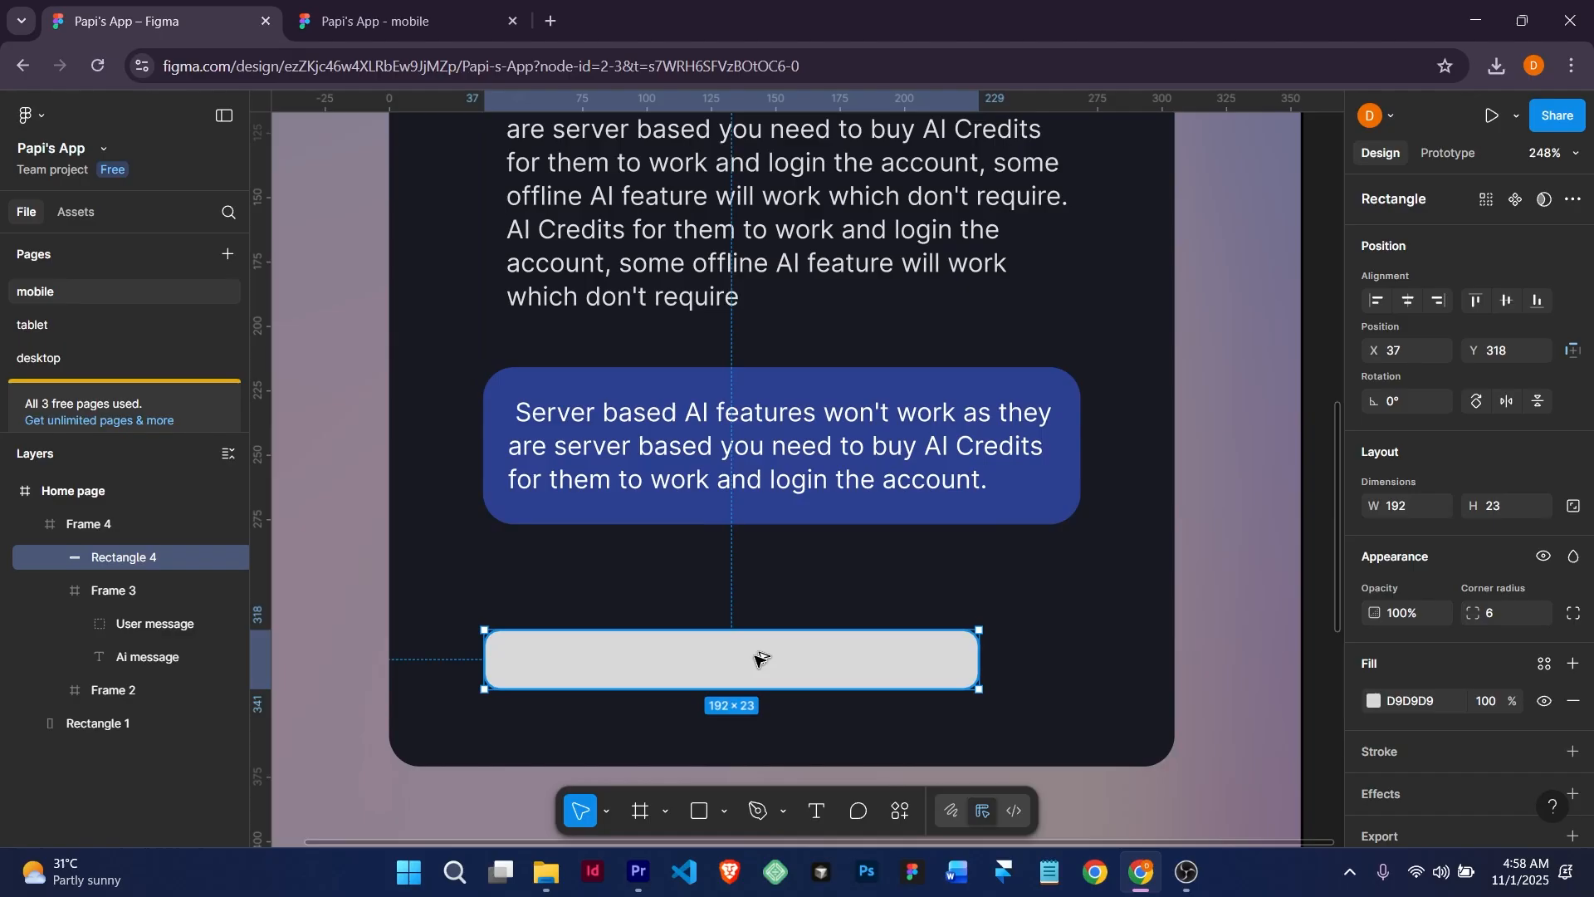
Duplicate the light grey input bar and narrow the copy to about 29 × 23 at X 240, beside the original.
left_click_drag(754, 655, 866, 639)
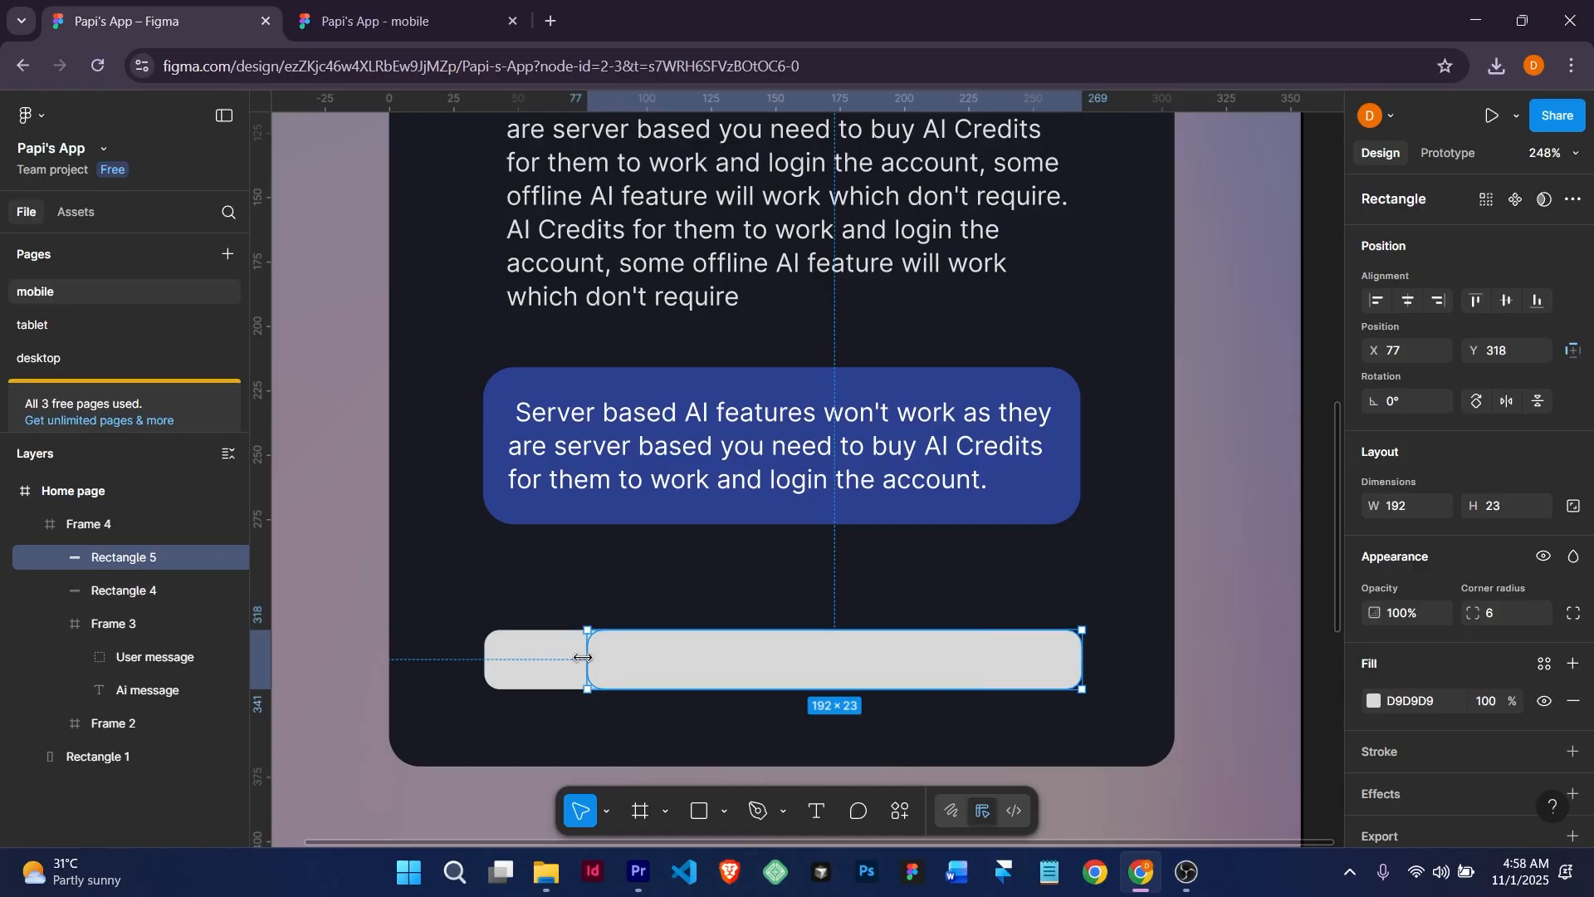
left_click_drag(582, 657, 1006, 674)
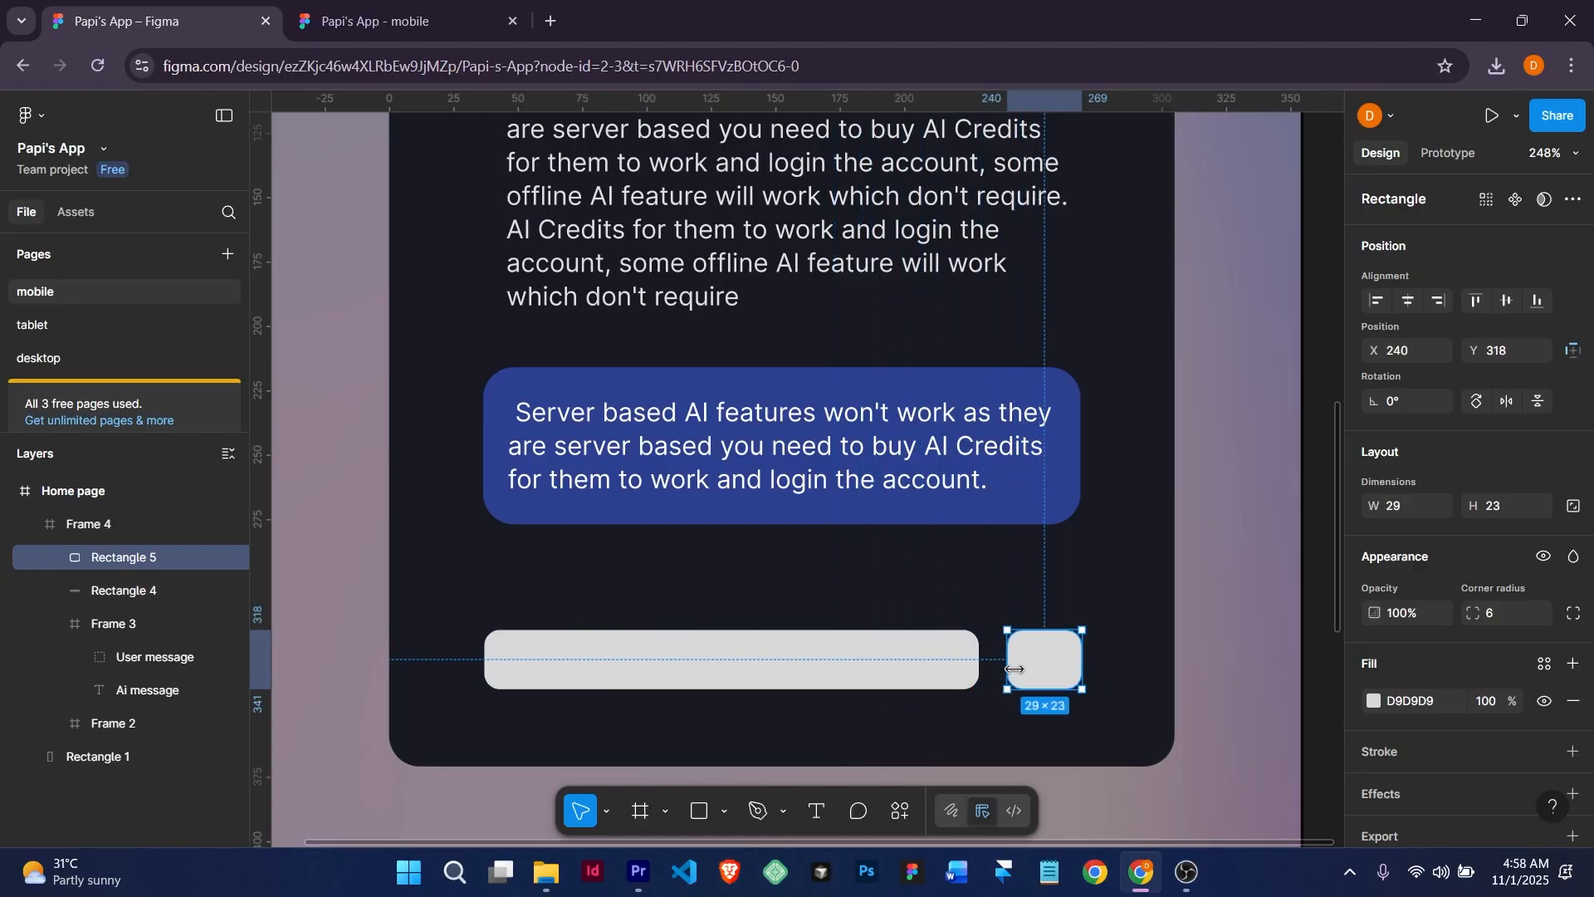
Widen the original light grey input bar to about 195 toward the small rectangle beside it.
left_click(908, 660)
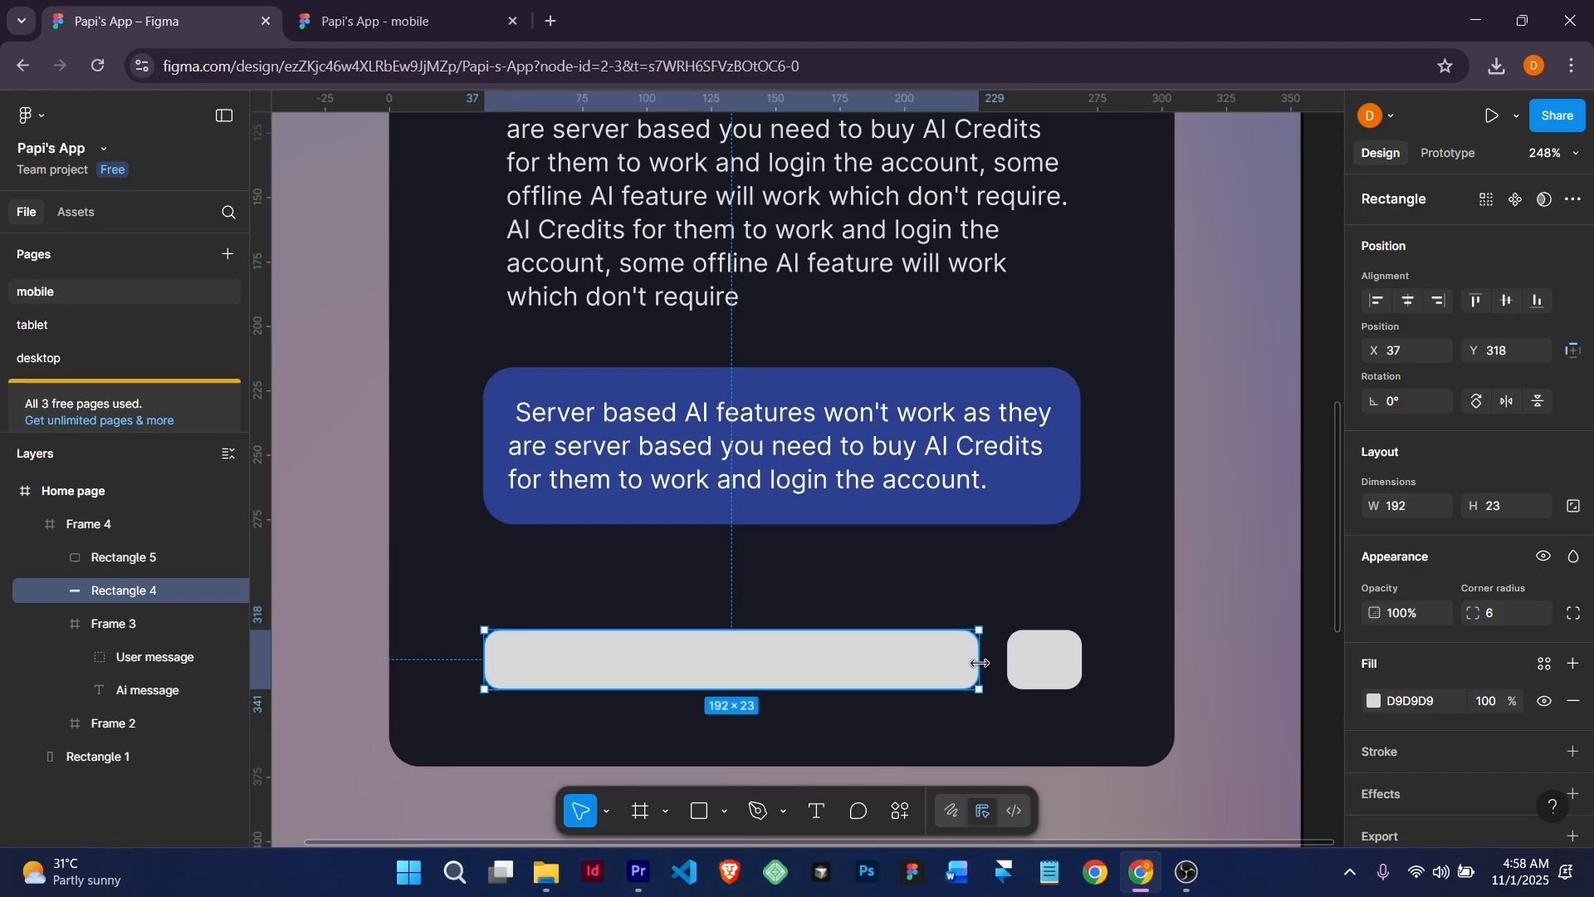
left_click_drag(980, 664, 993, 664)
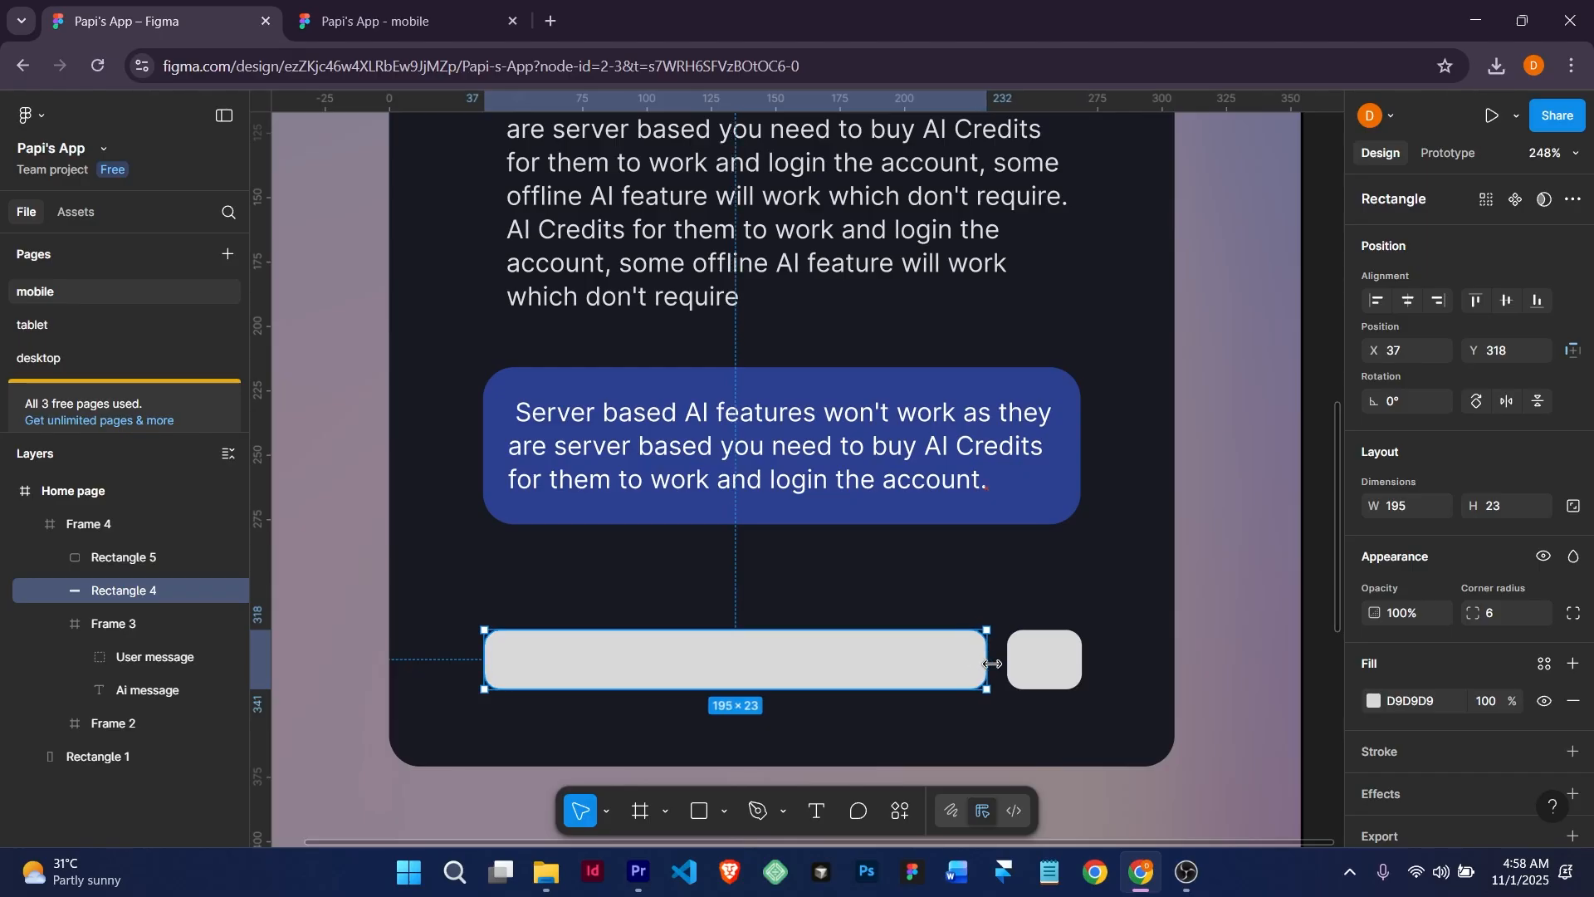
scroll(1039, 665, "up", 5)
scroll(1040, 669, "up", 3)
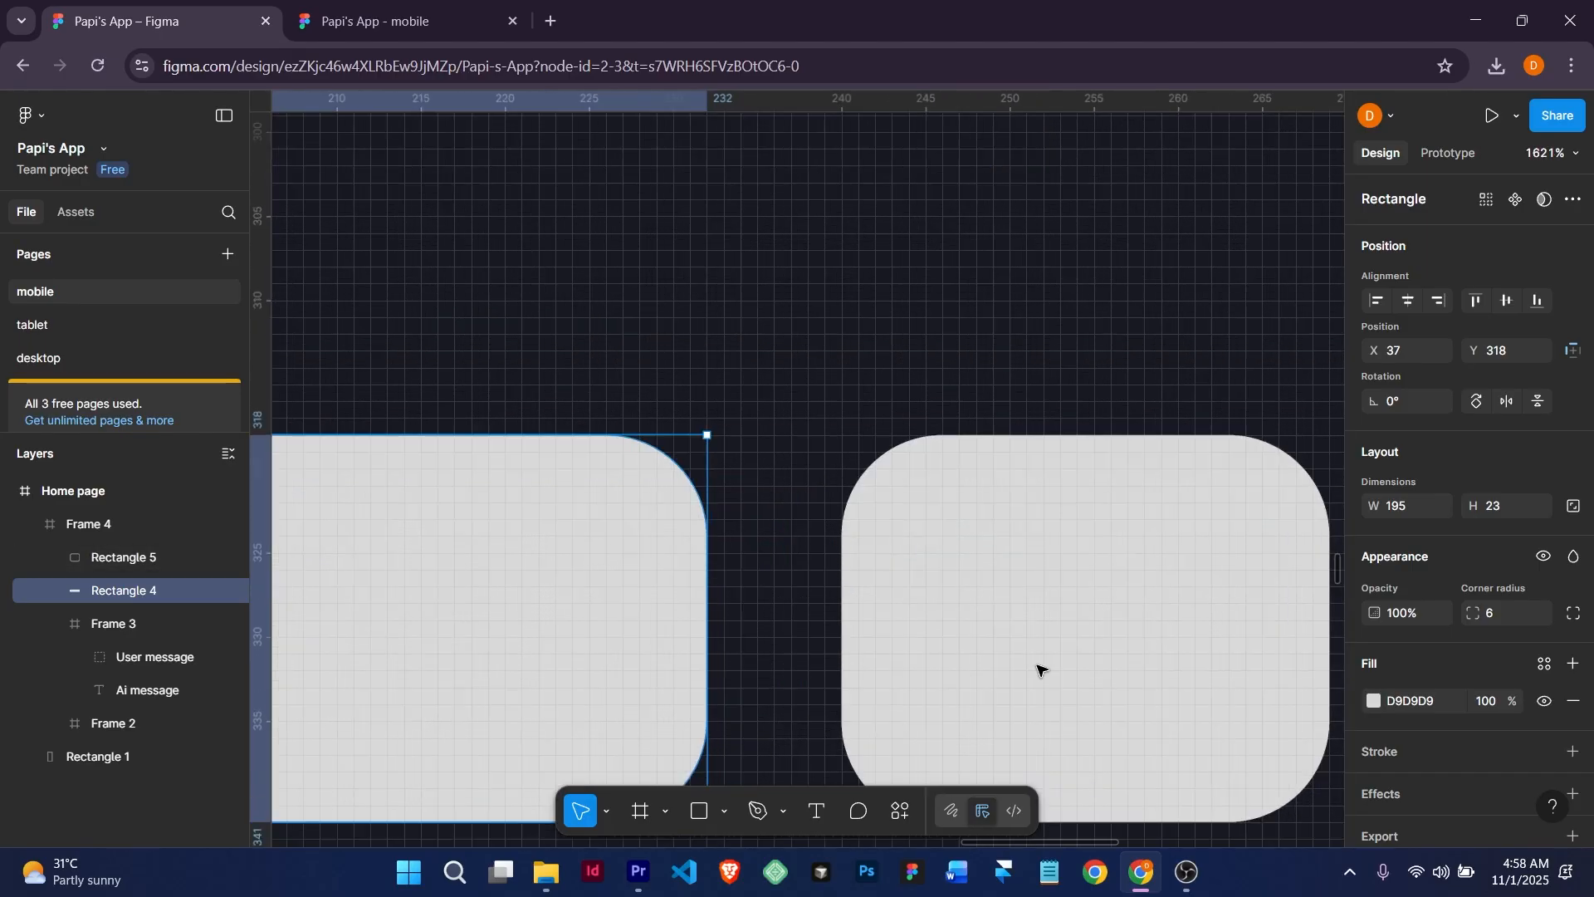
scroll(1040, 668, "down", 8)
Apply the main color style to the fill of the small rectangle beside the input bar.
left_click(1043, 663)
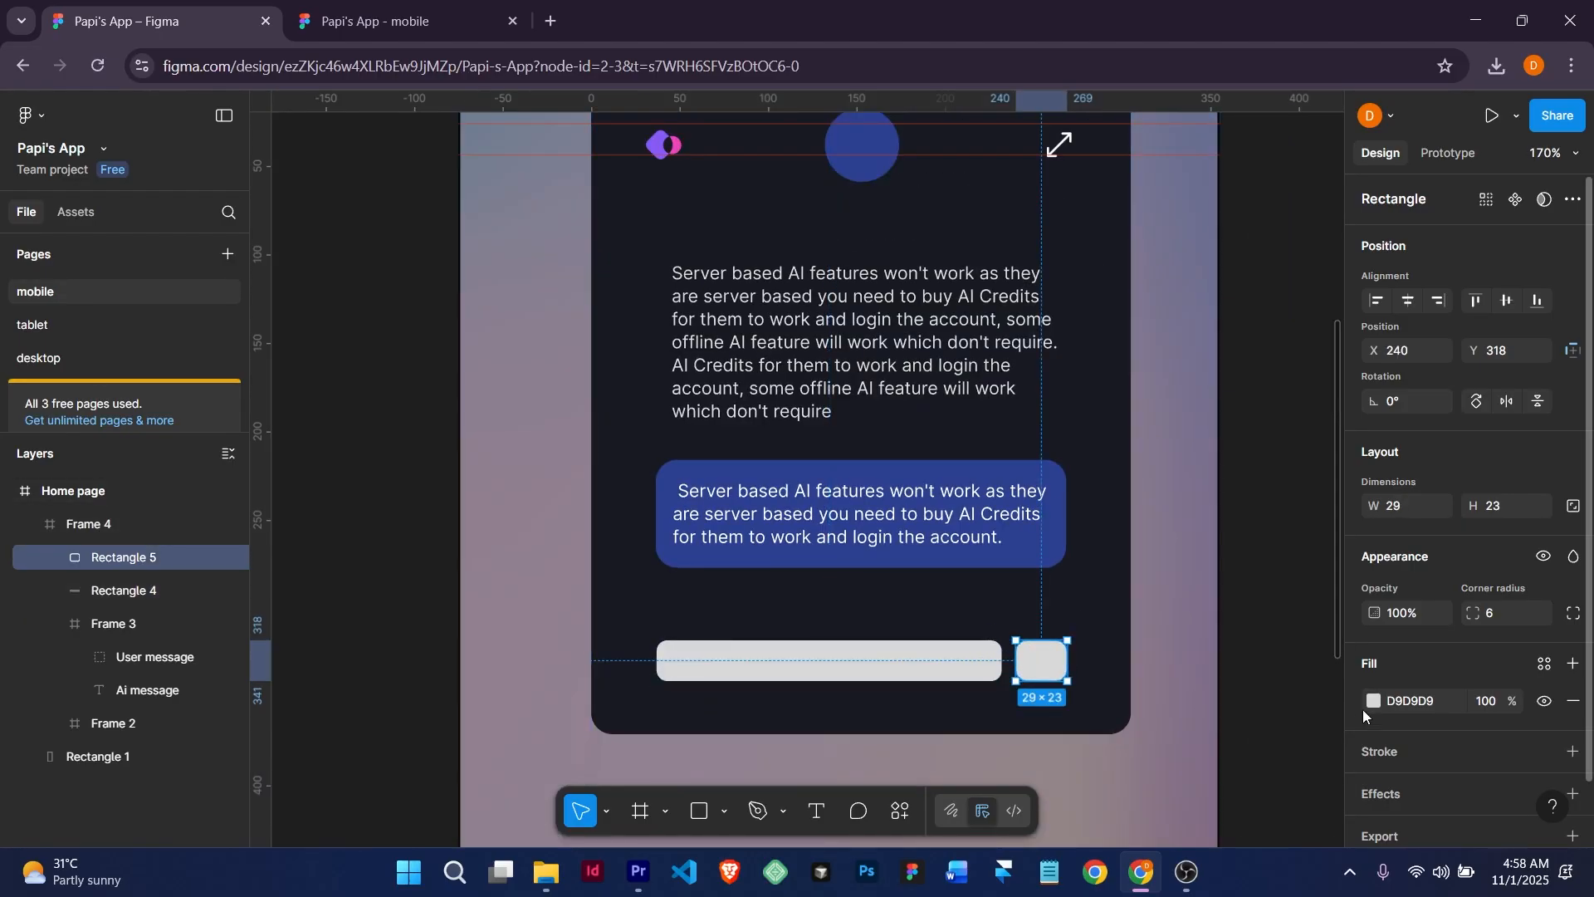
left_click(1548, 672)
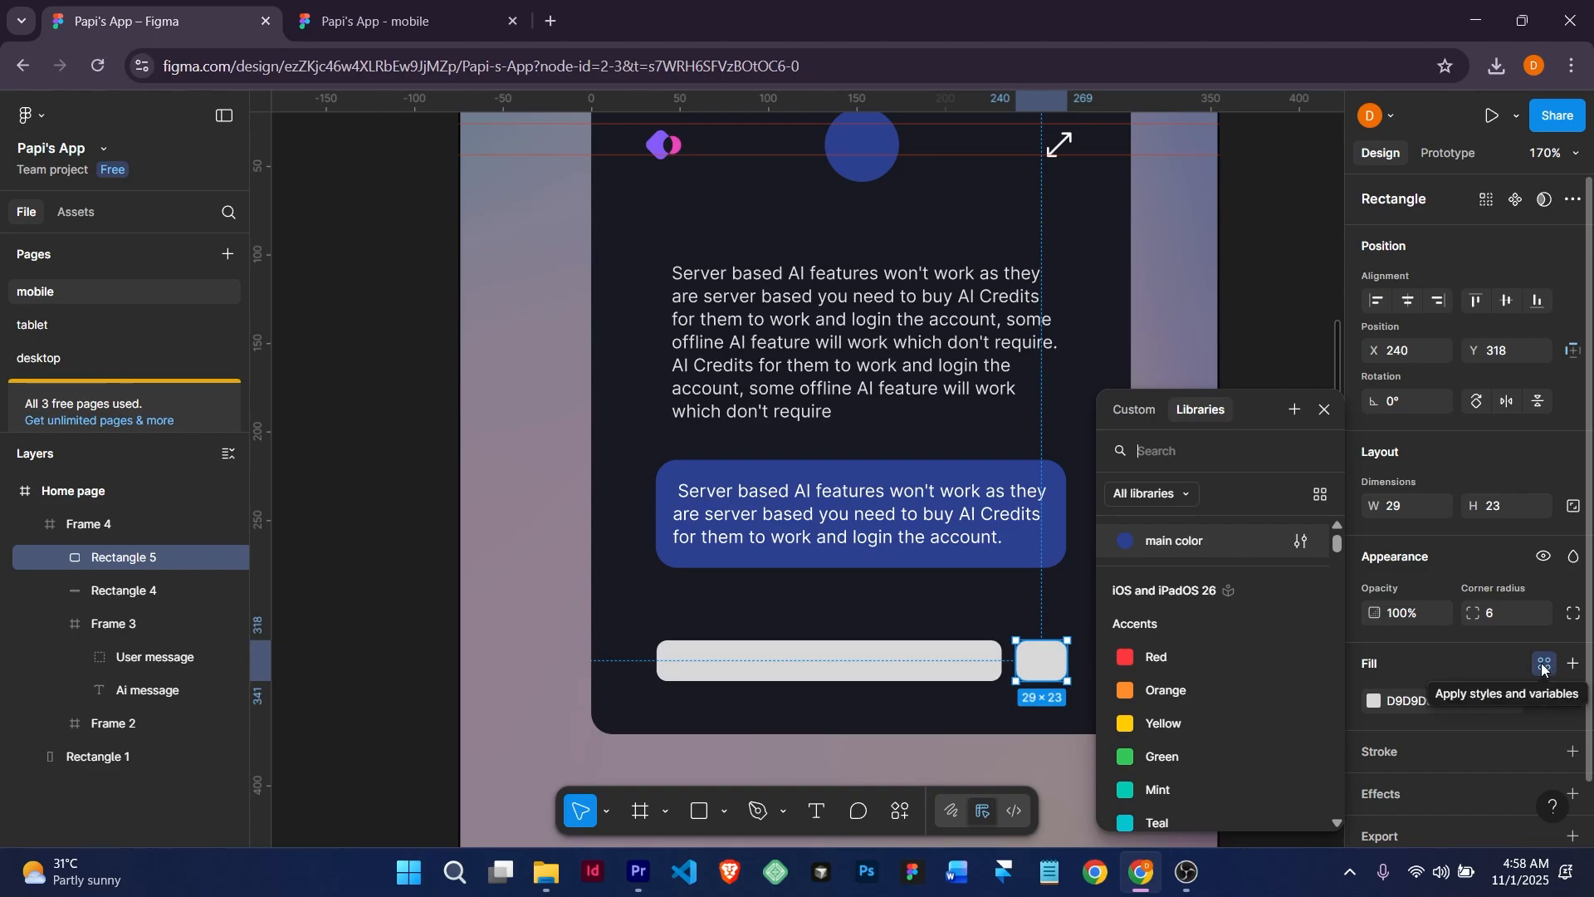
left_click(1126, 543)
scroll(1038, 659, "up", 3)
scroll(1028, 664, "down", 5)
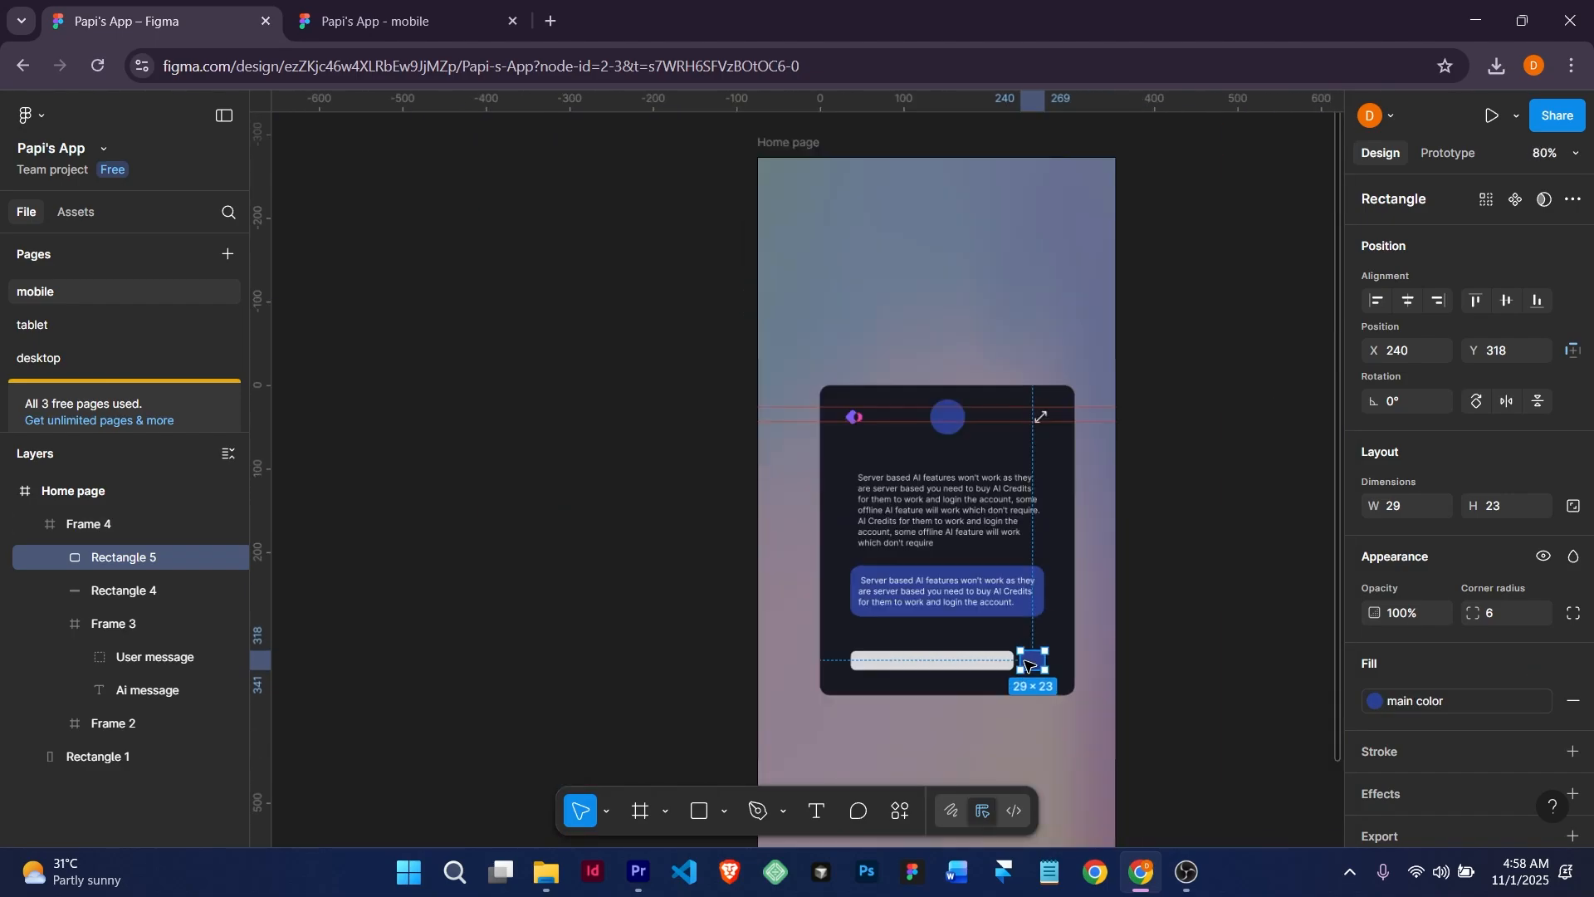
Sample the card's dark background colour as the fill of the light grey input bar.
scroll(1028, 664, "up", 5)
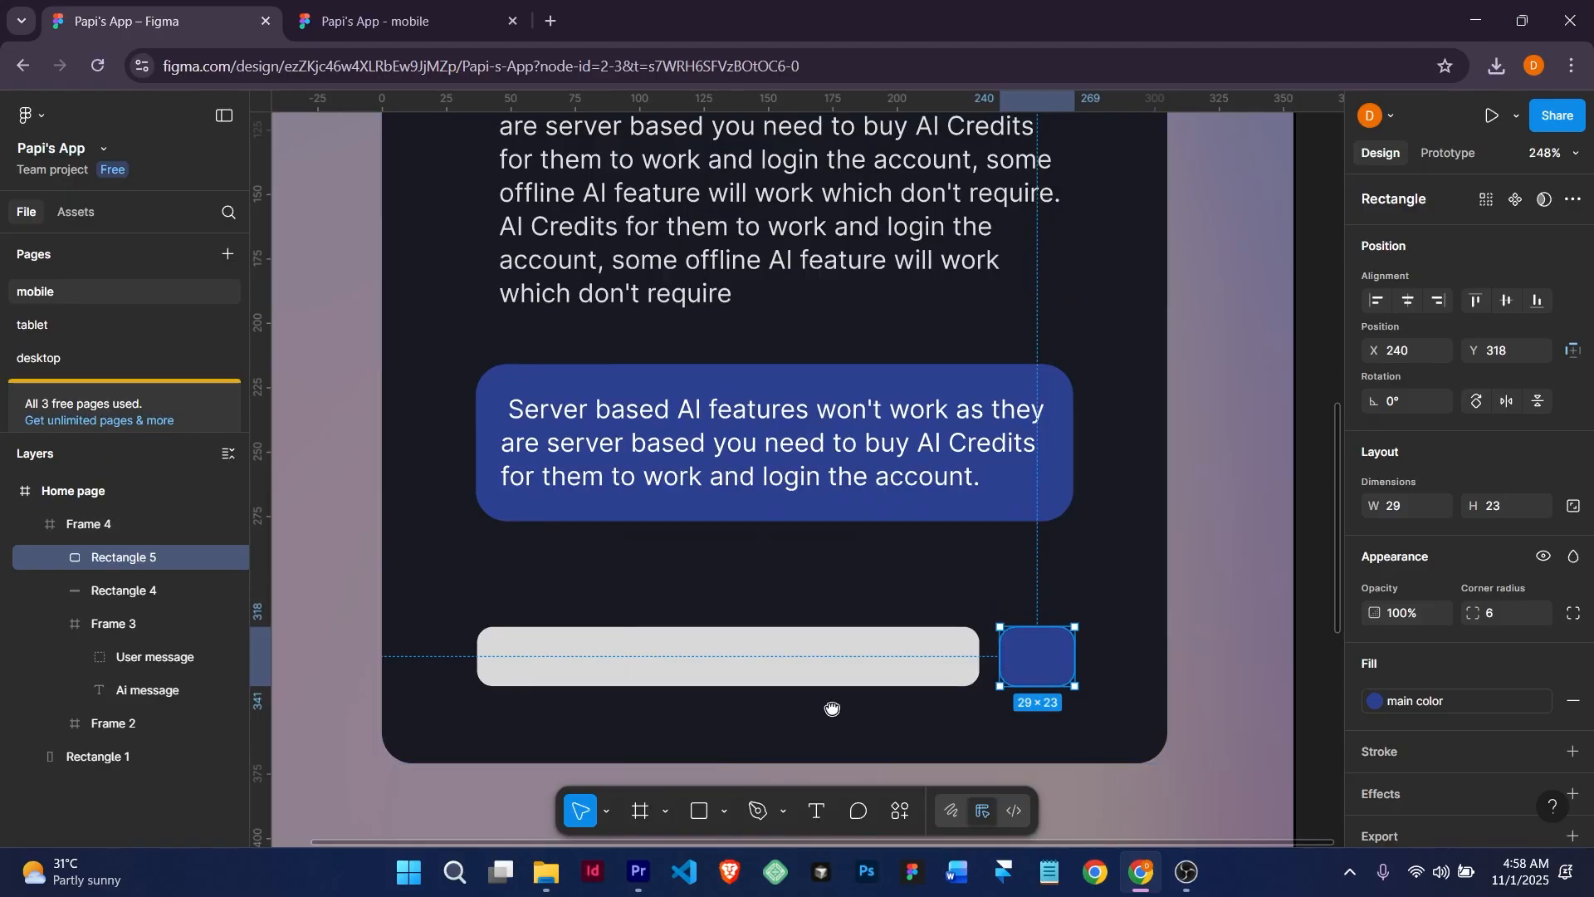
left_click_drag(832, 708, 733, 629)
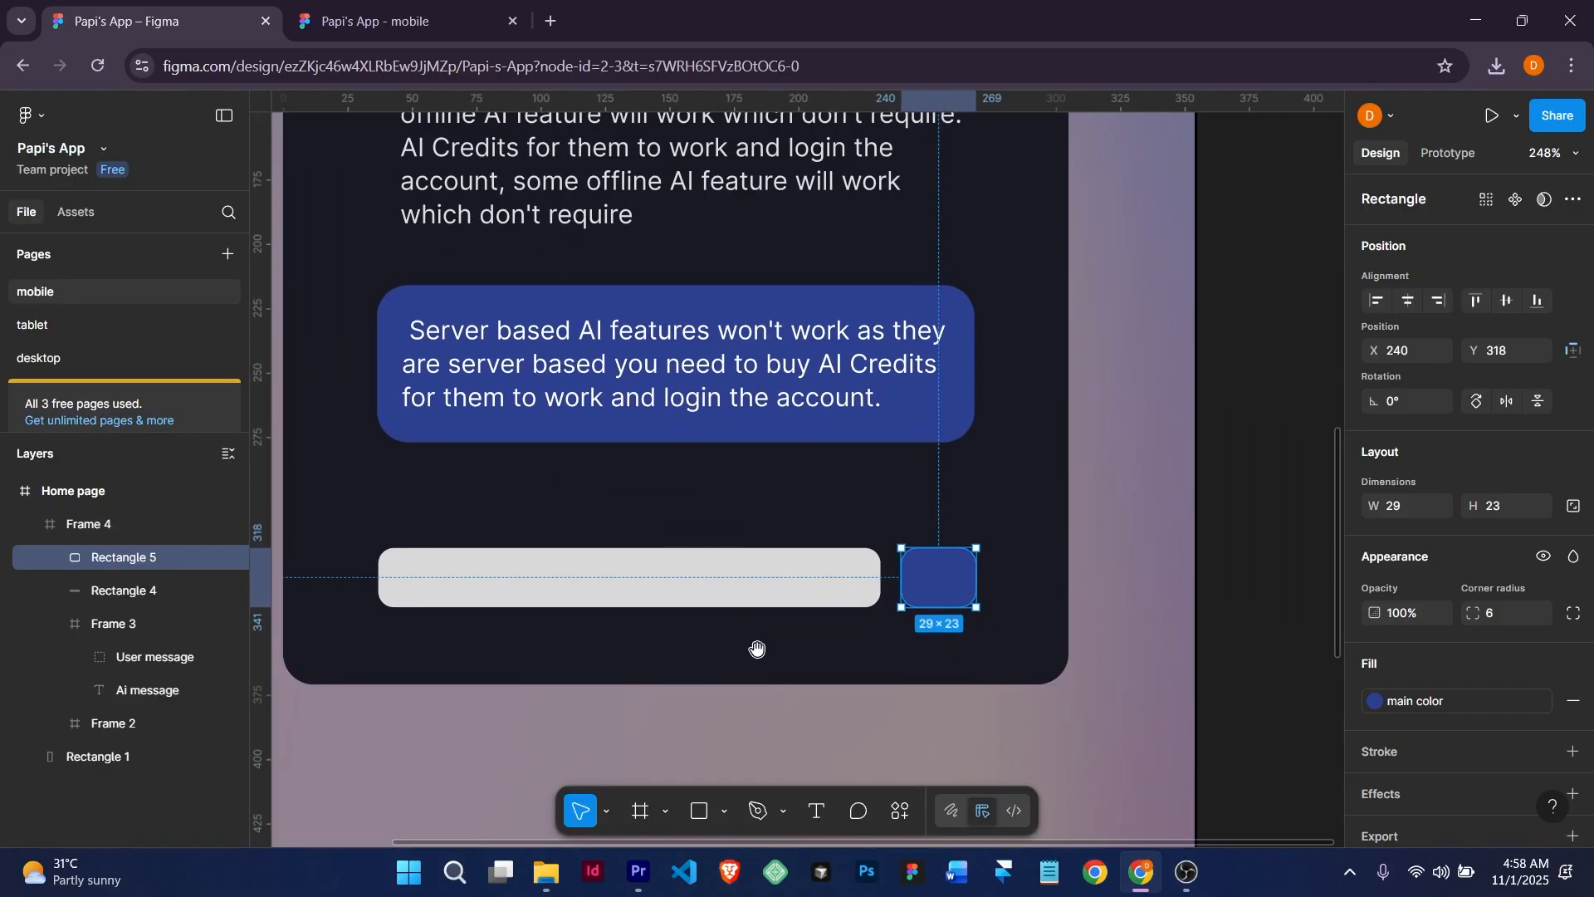
left_click(689, 602)
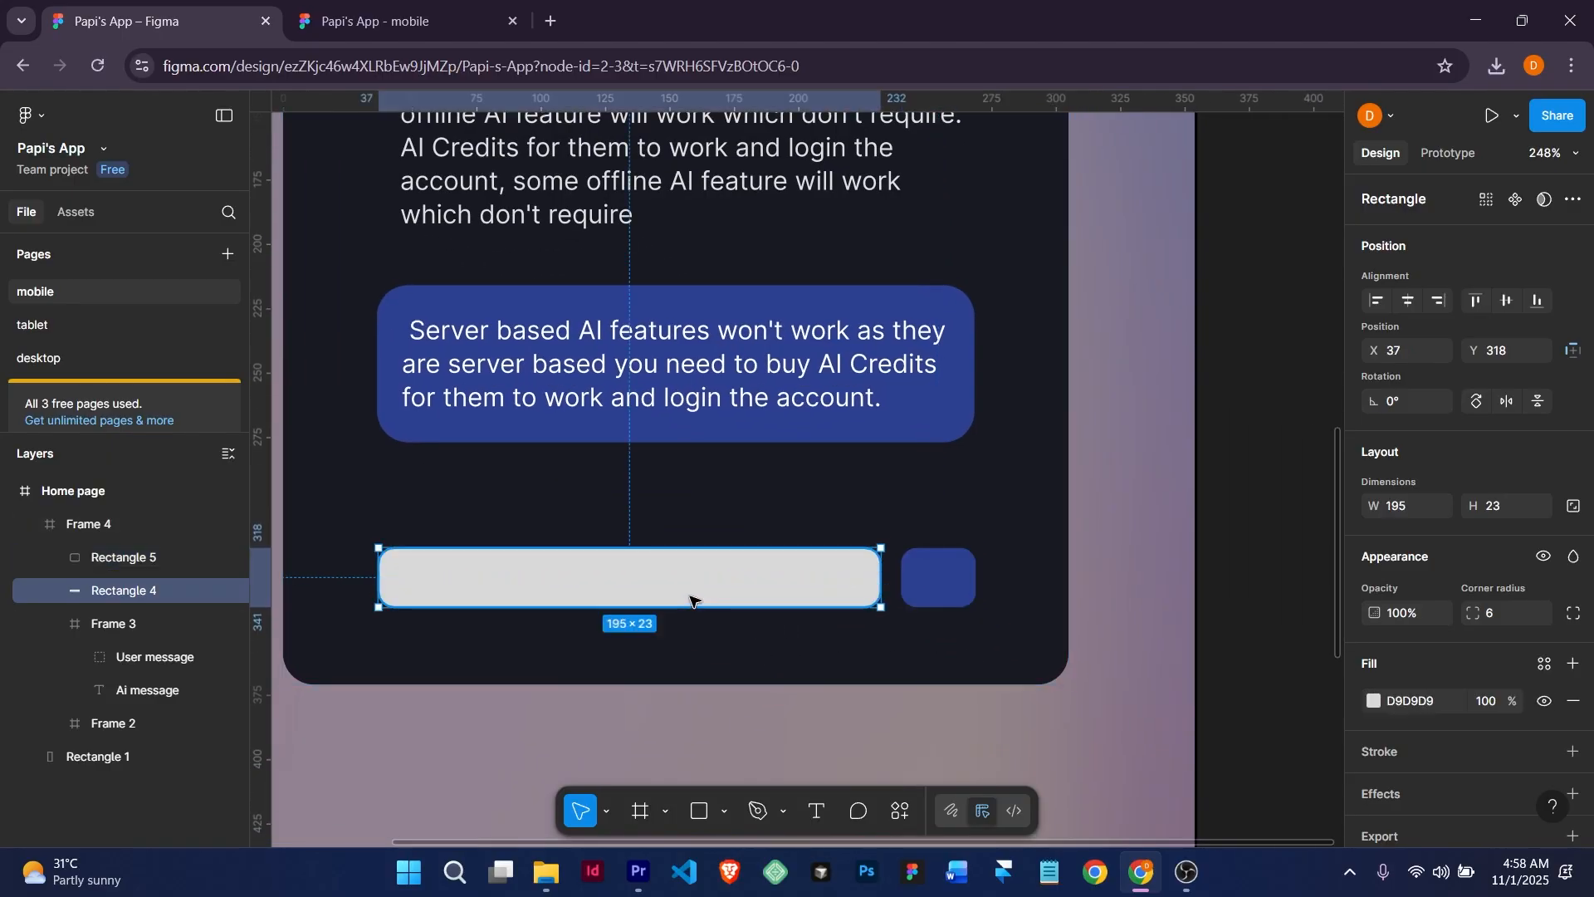
left_click(1373, 703)
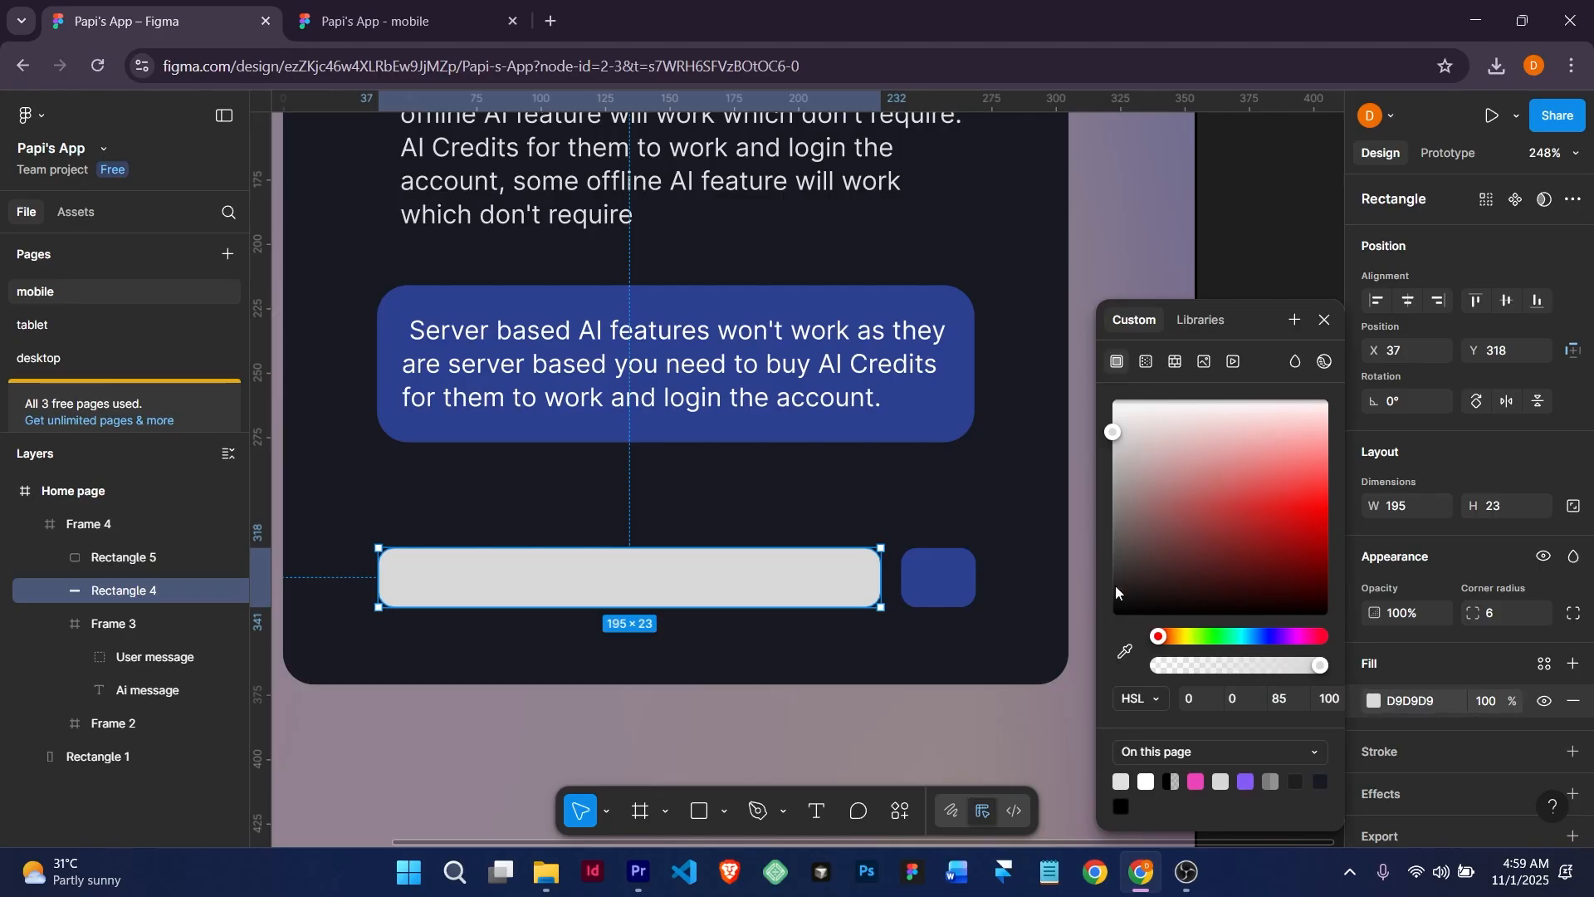
left_click(1118, 648)
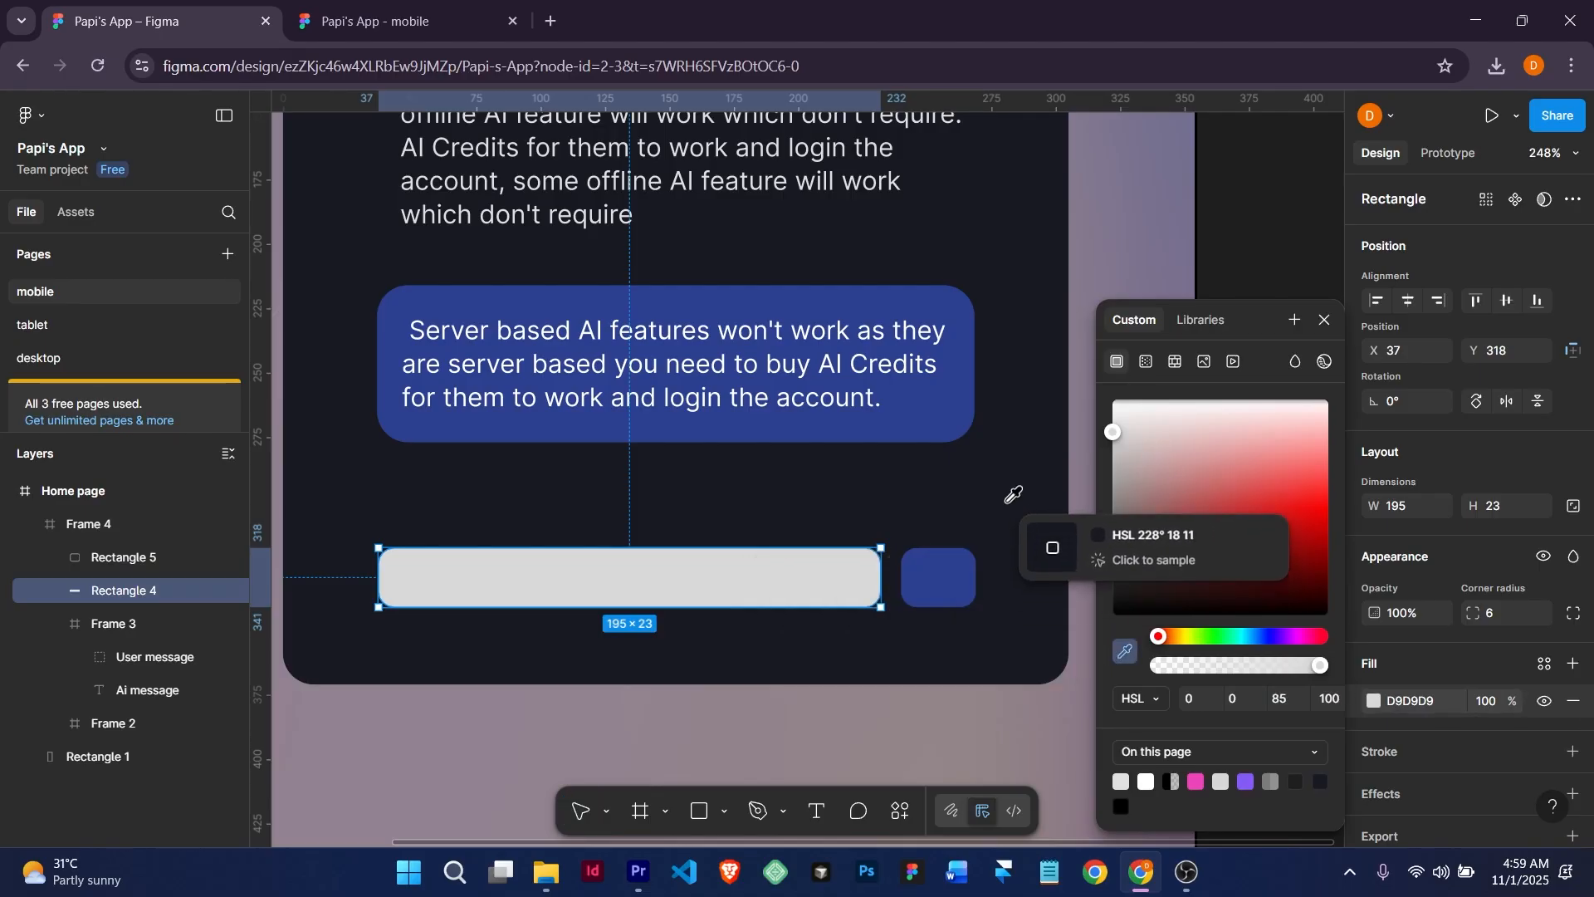
left_click(1007, 502)
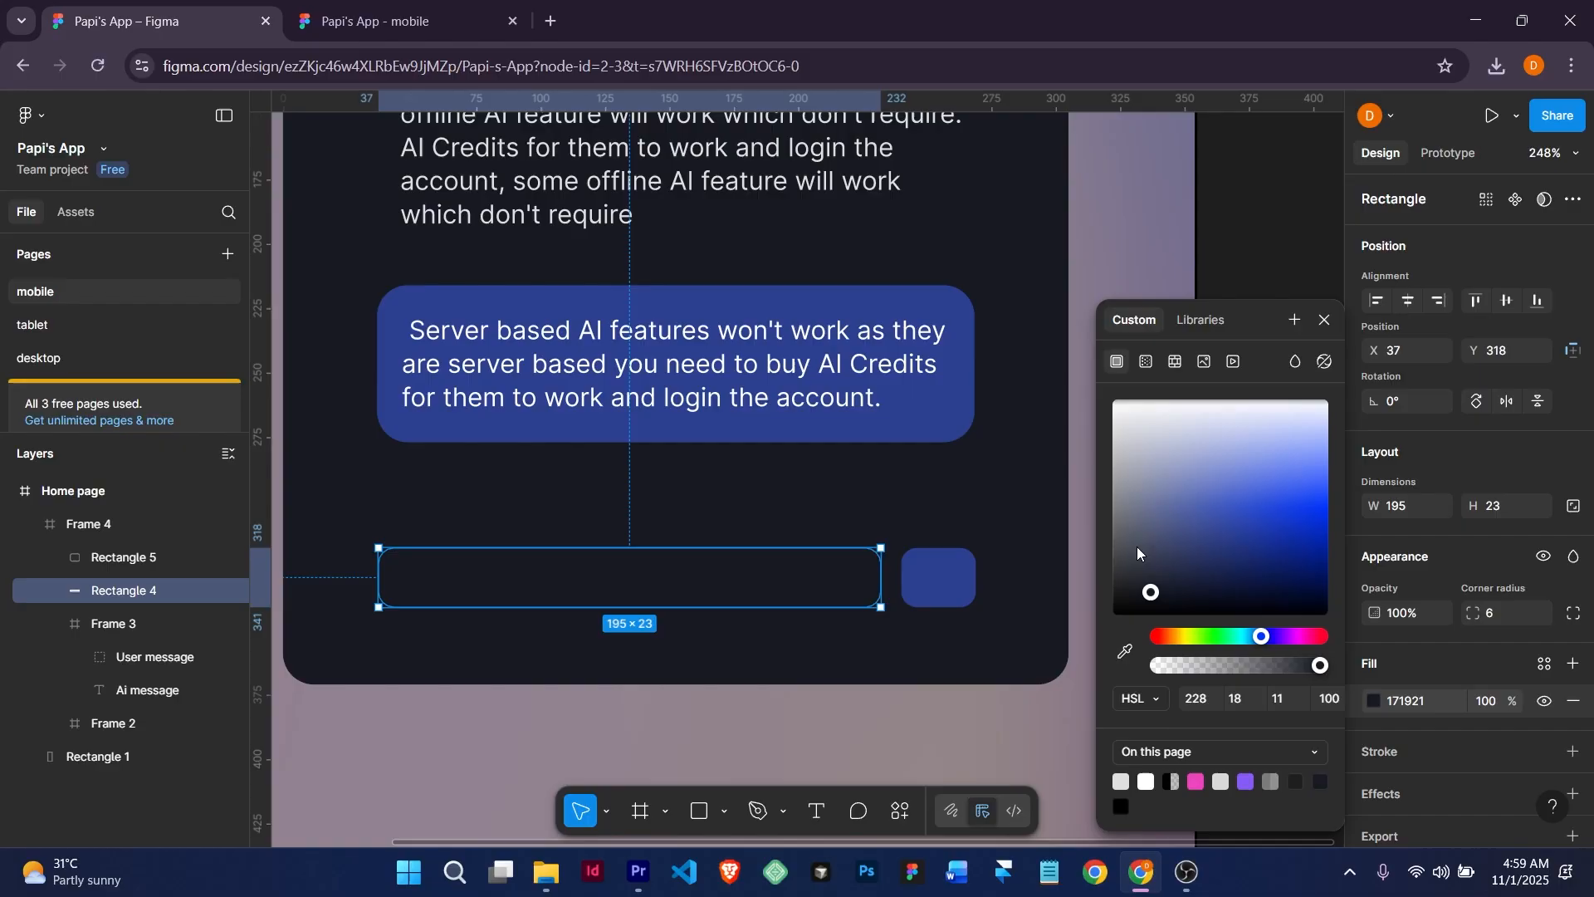
Set the lightness of the input bar's HSL fill to 23, giving the dark grey 303445.
left_click(1280, 699)
type("16")
key("Return")
type("23")
key("Return")
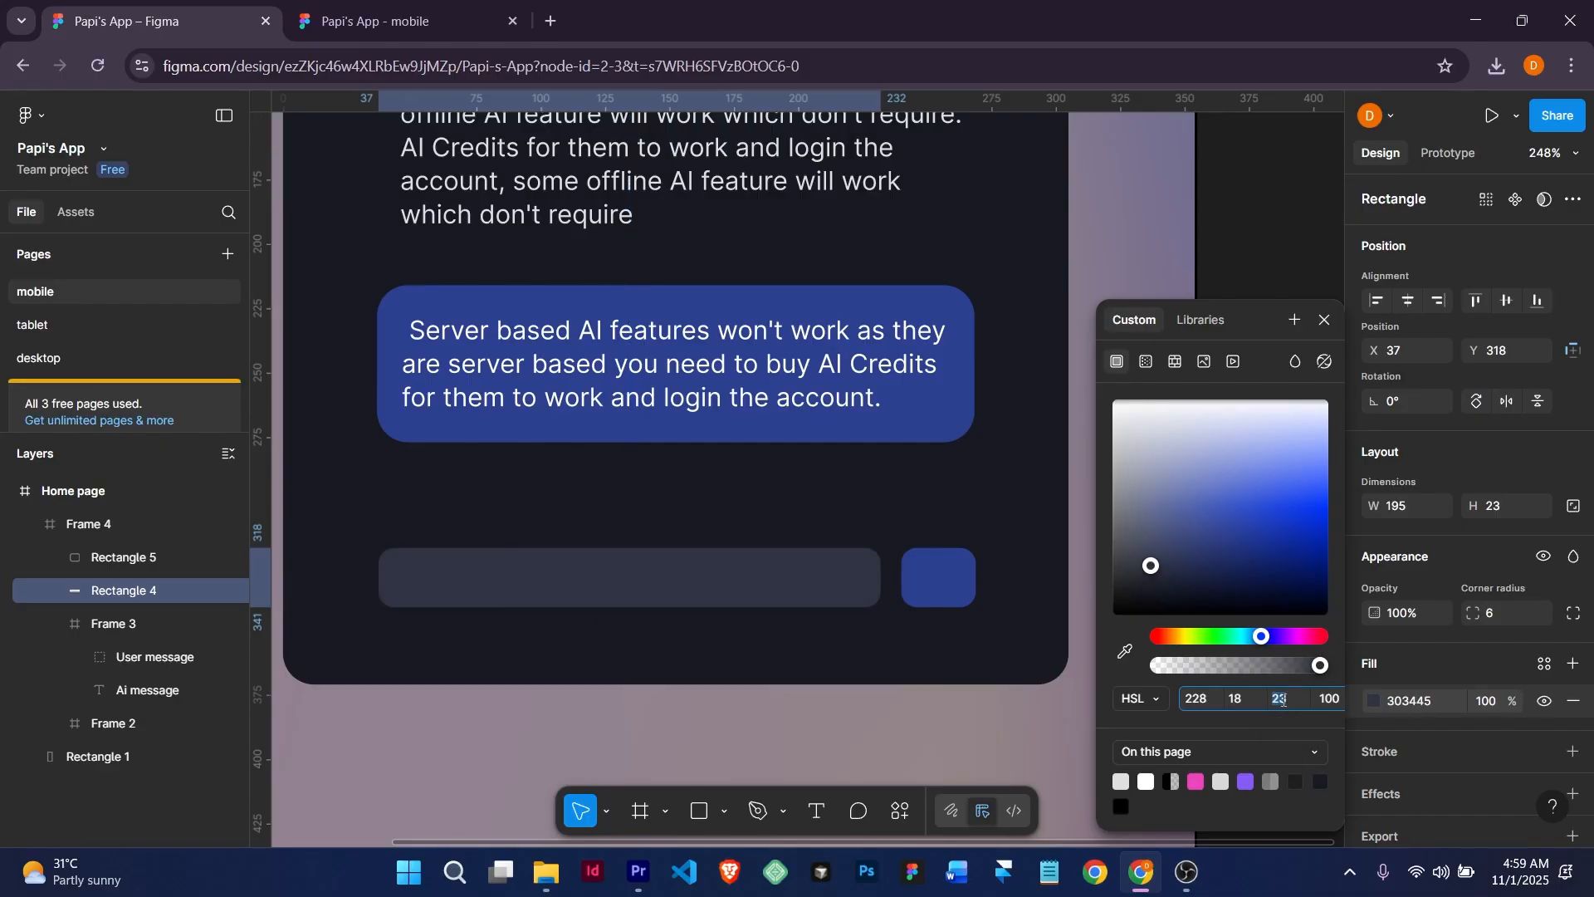
left_click(986, 708)
scroll(762, 550, "down", 3)
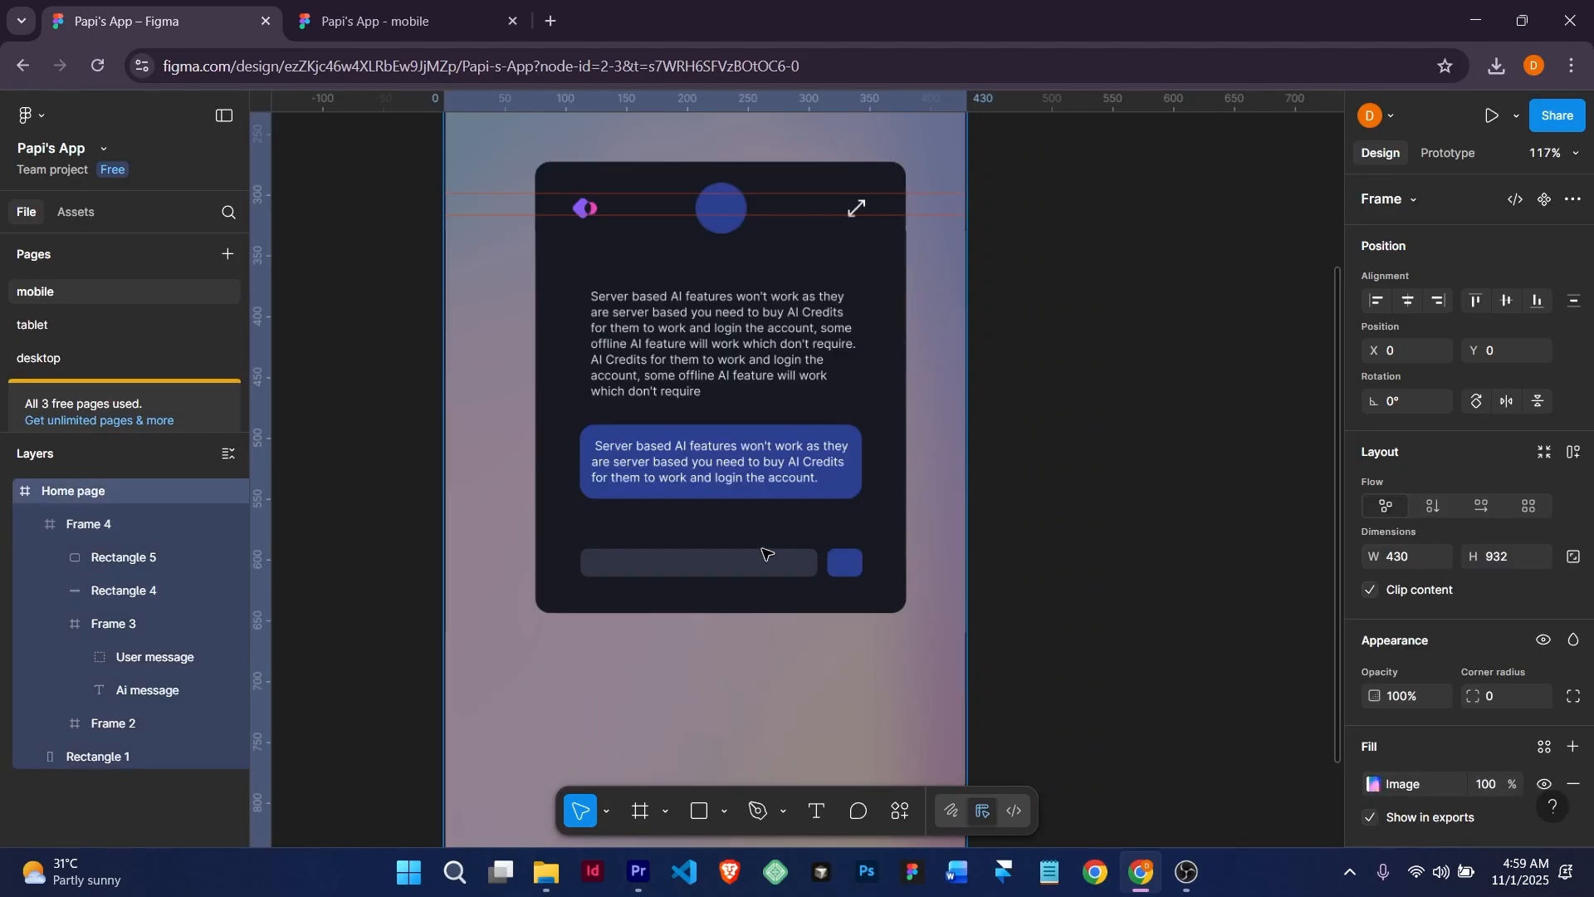
Select the small blue rectangle beside the input bar inside the chat card.
scroll(700, 563, "up", 3)
left_click(700, 563)
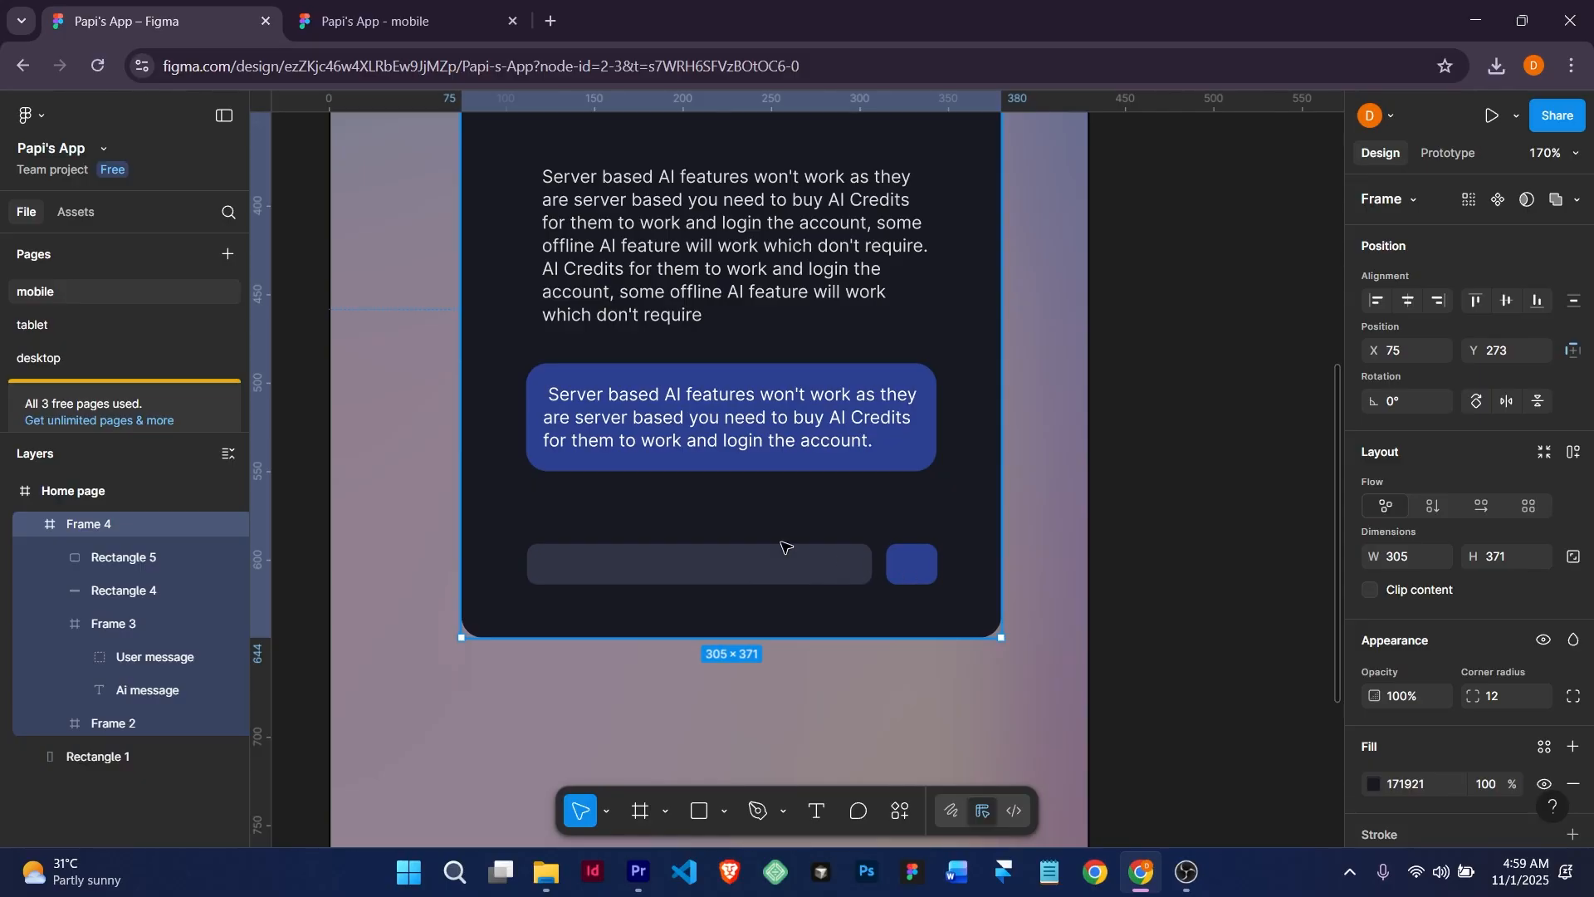
double_click(926, 566)
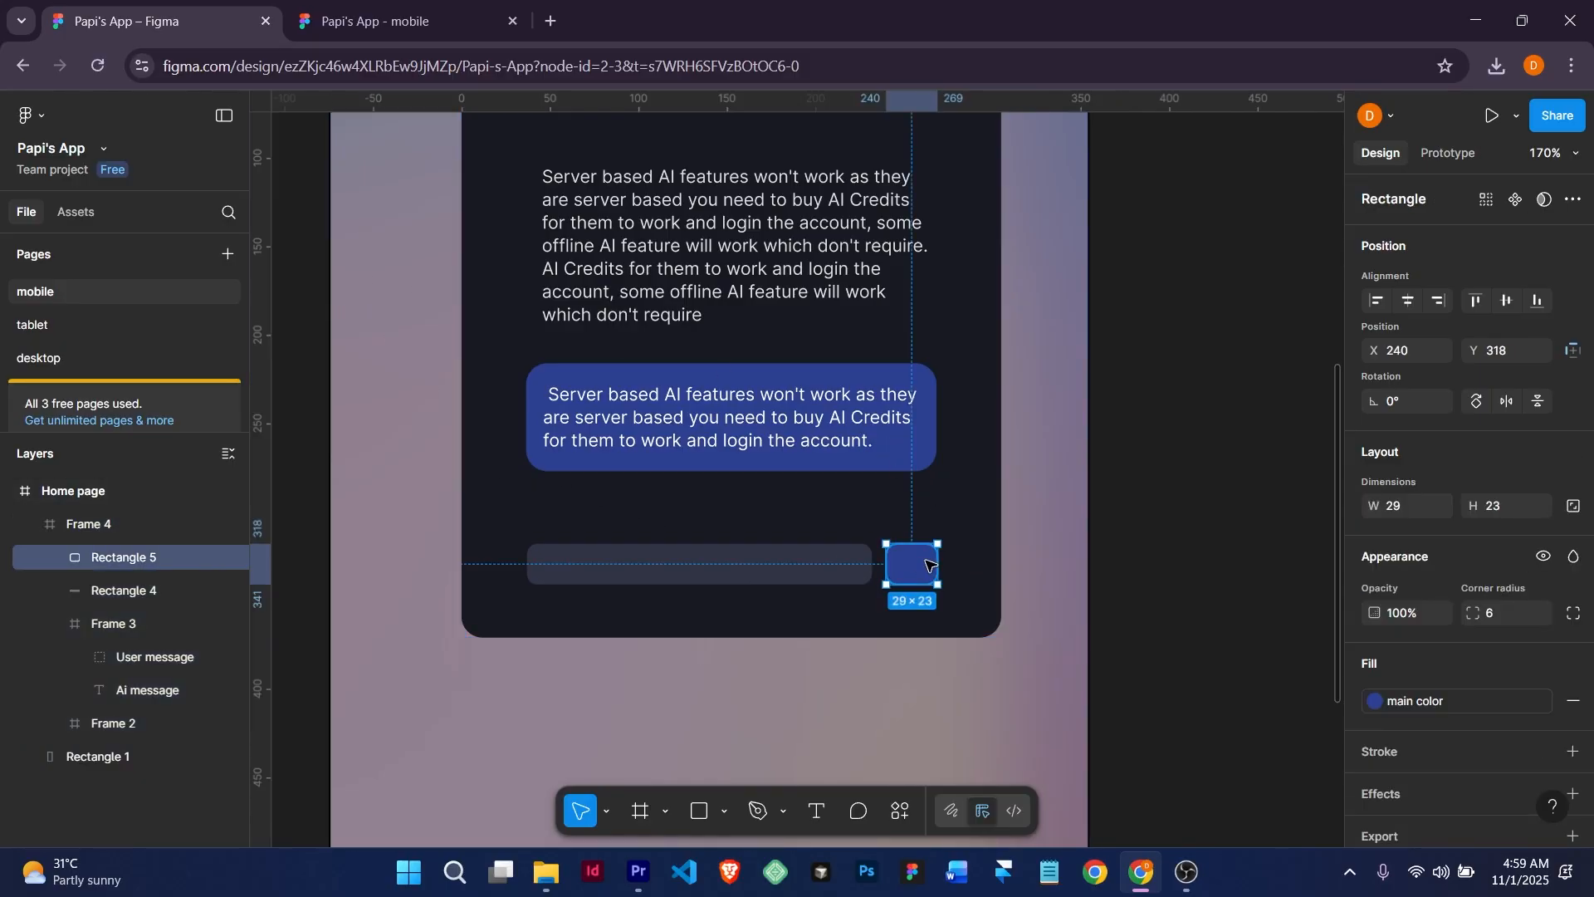
scroll(913, 564, "up", 10)
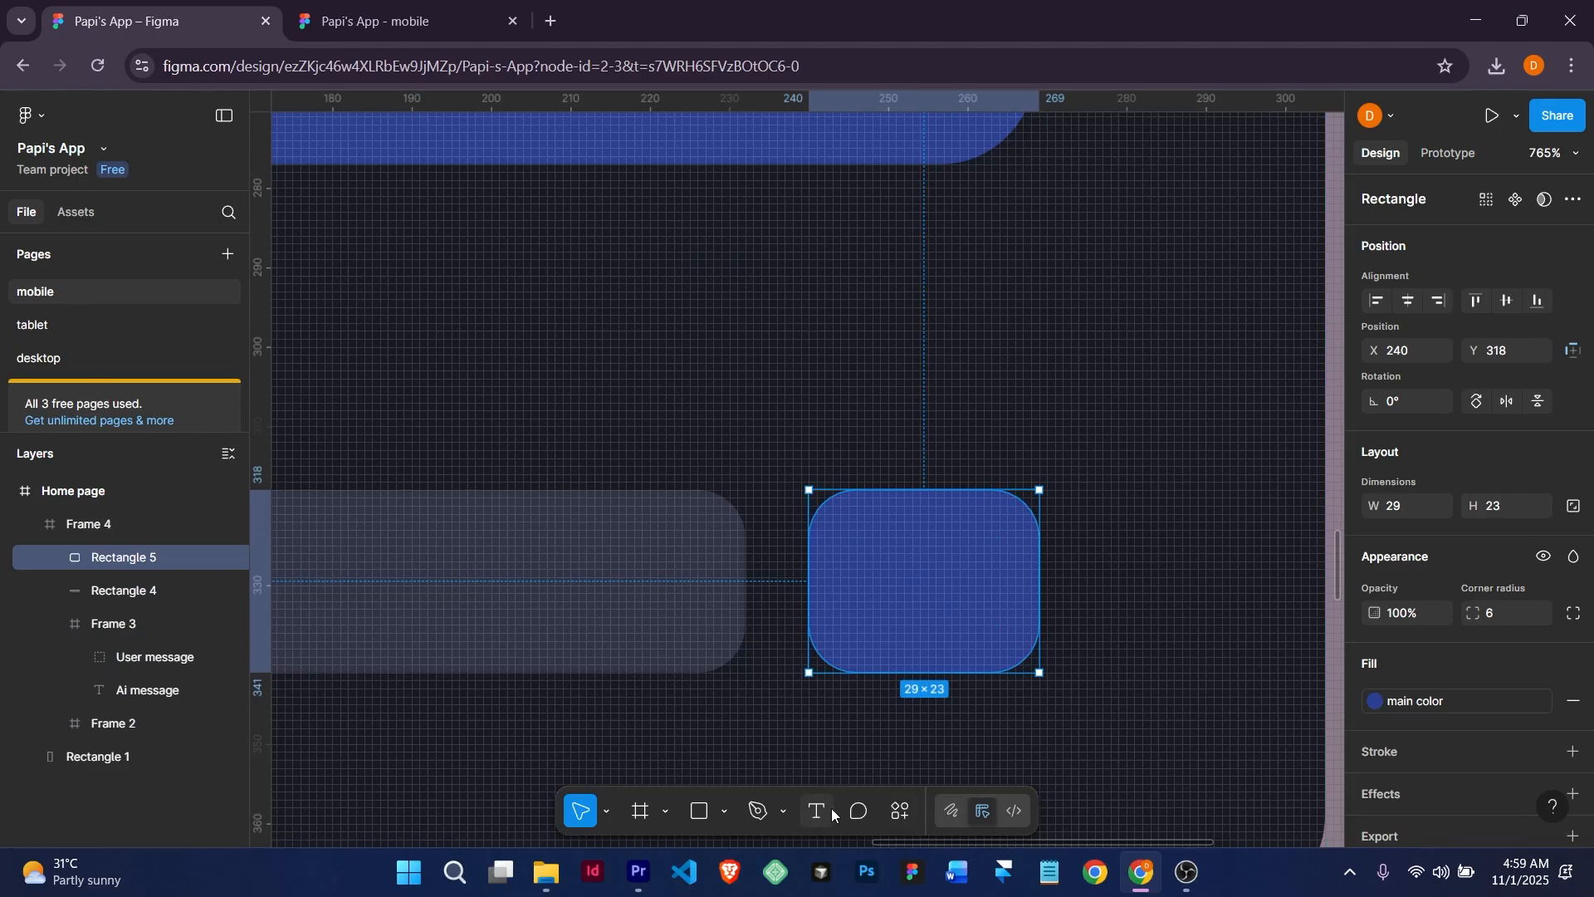
left_click(762, 812)
left_click(781, 813)
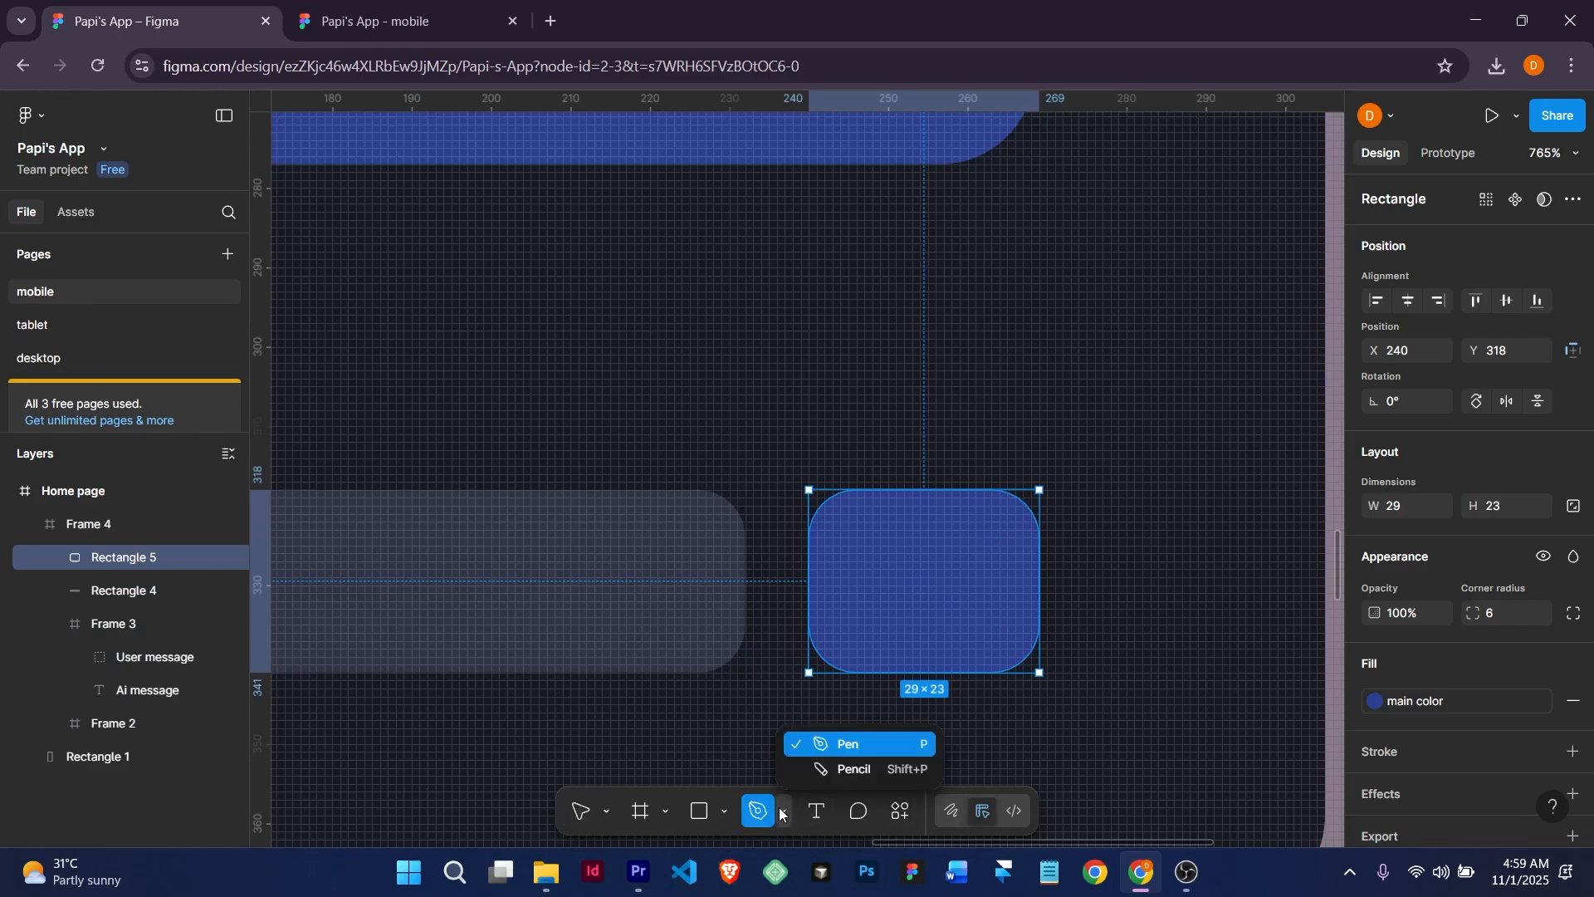
left_click(781, 814)
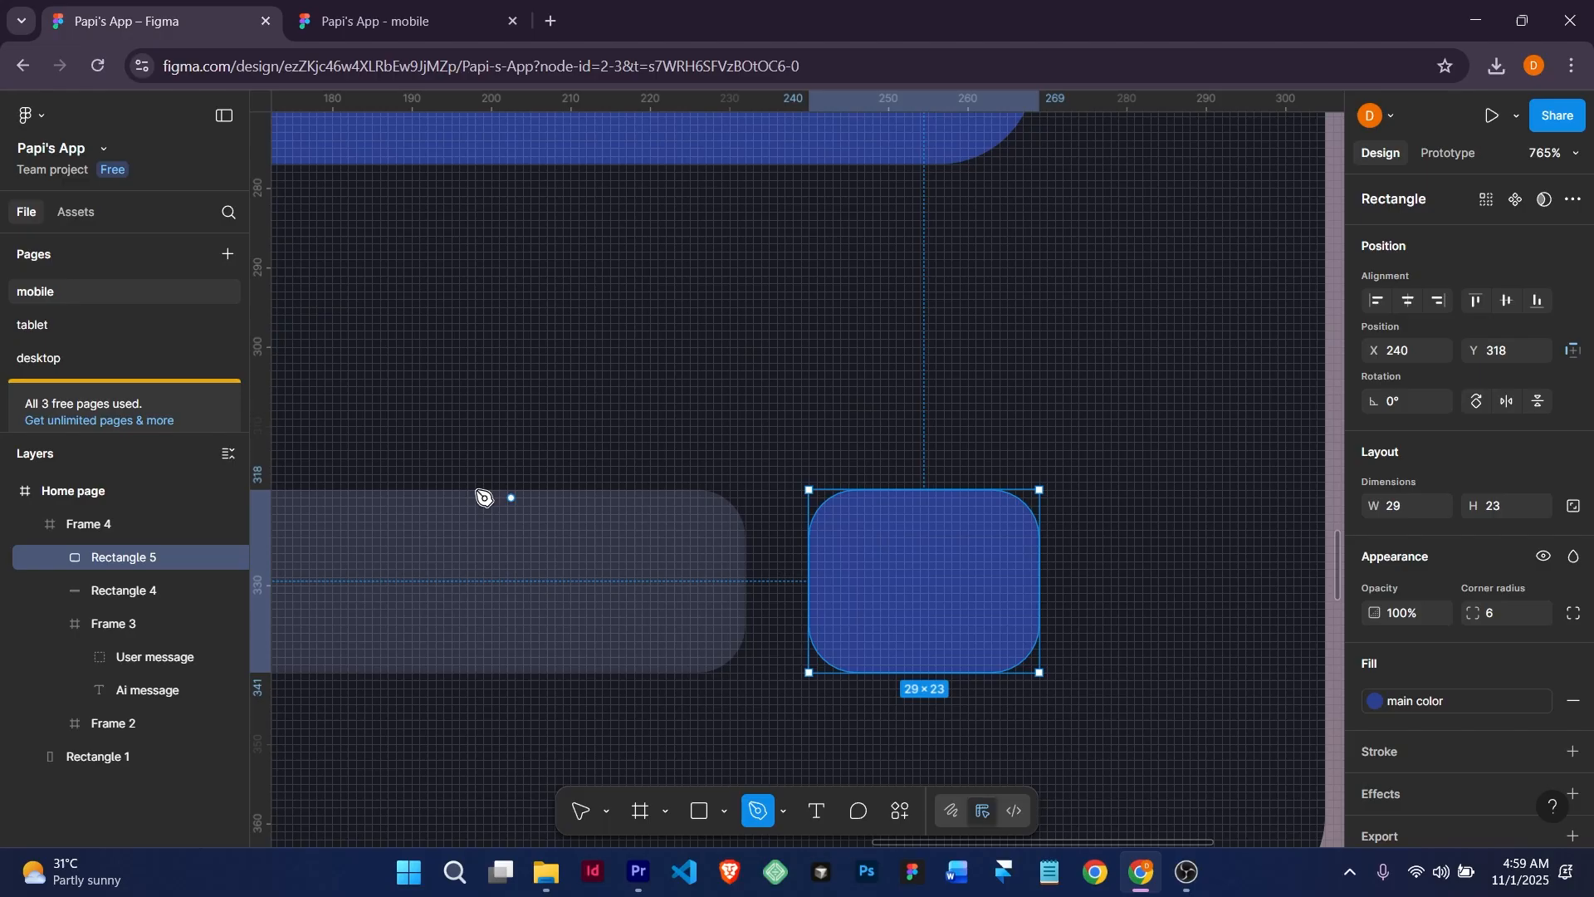
left_click(584, 812)
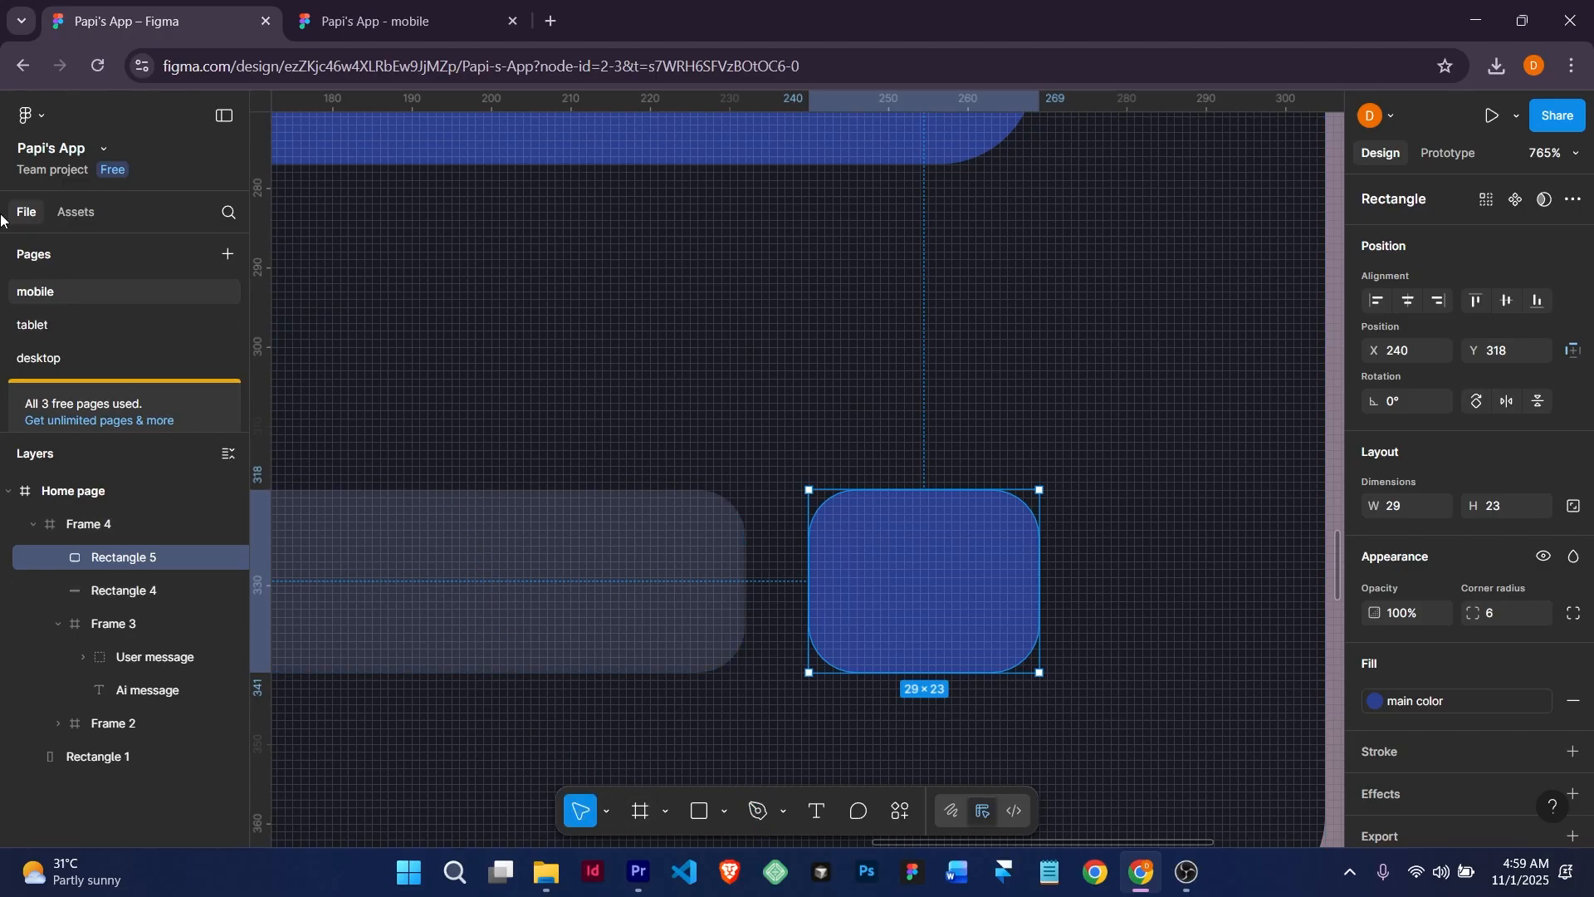
left_click(73, 211)
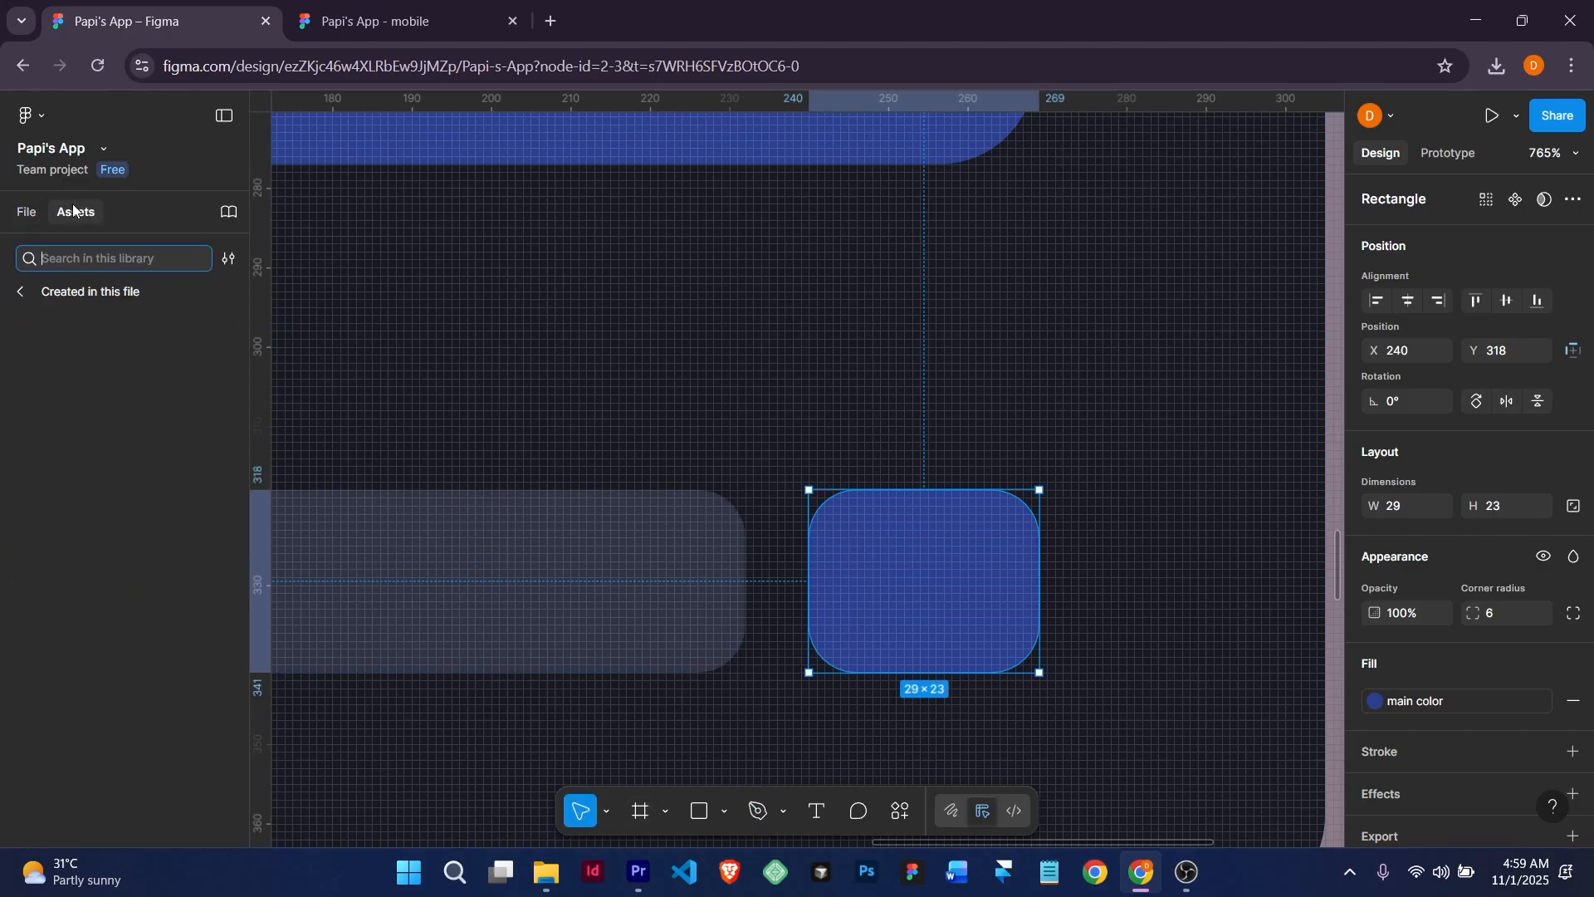
left_click(25, 211)
Search the available plugins for "icon" and run Icons8 — icons, illustrations, photos.
left_click(31, 116)
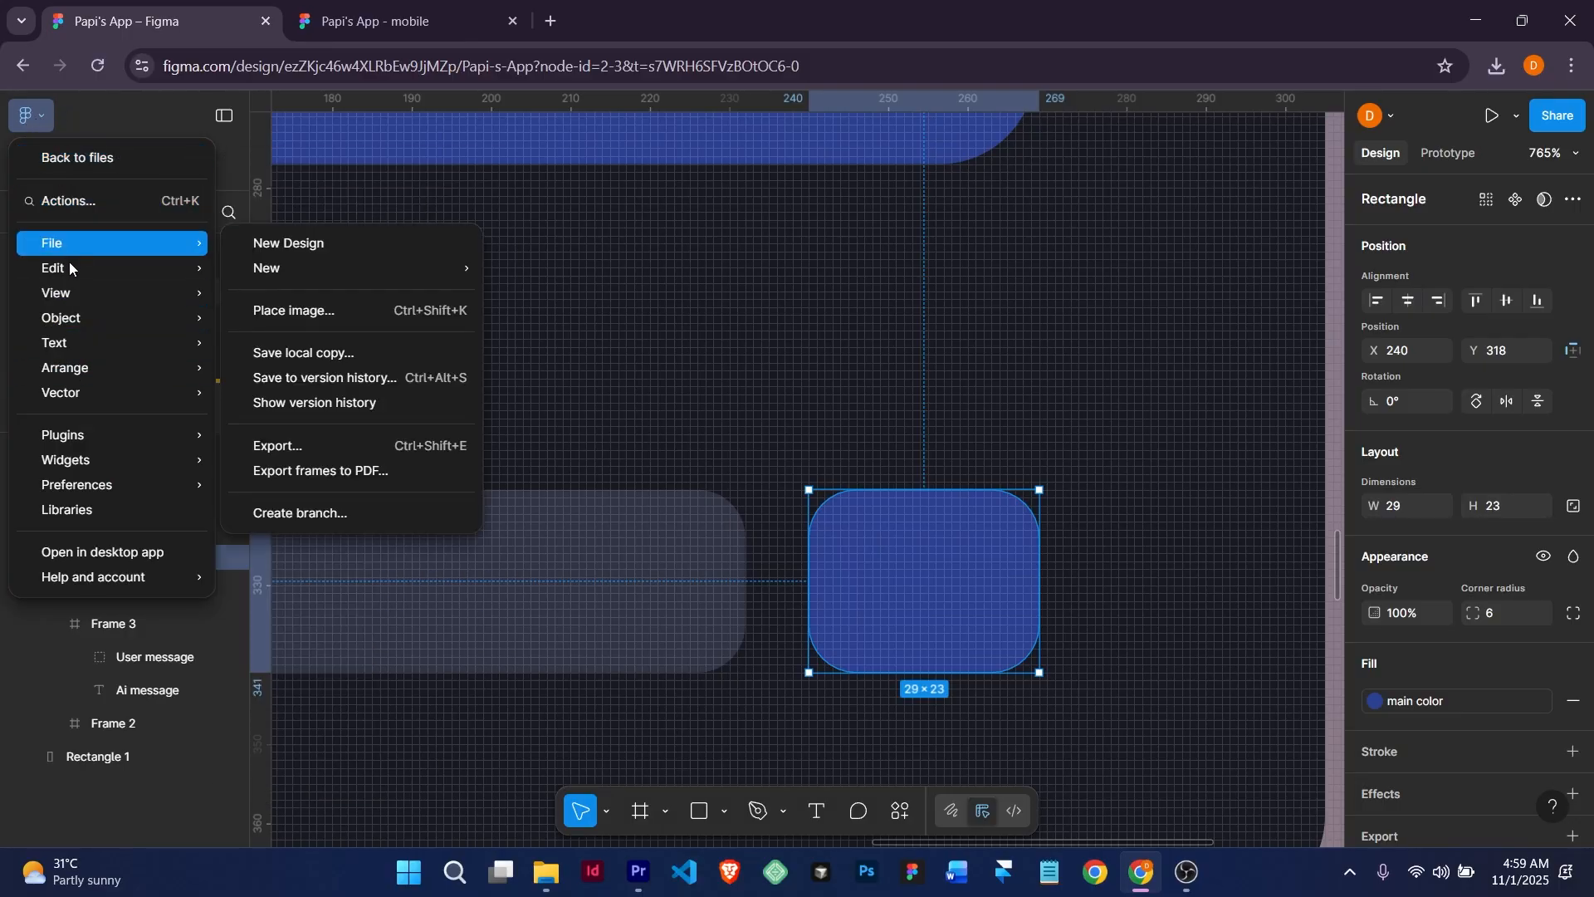
mouse_move(75, 447)
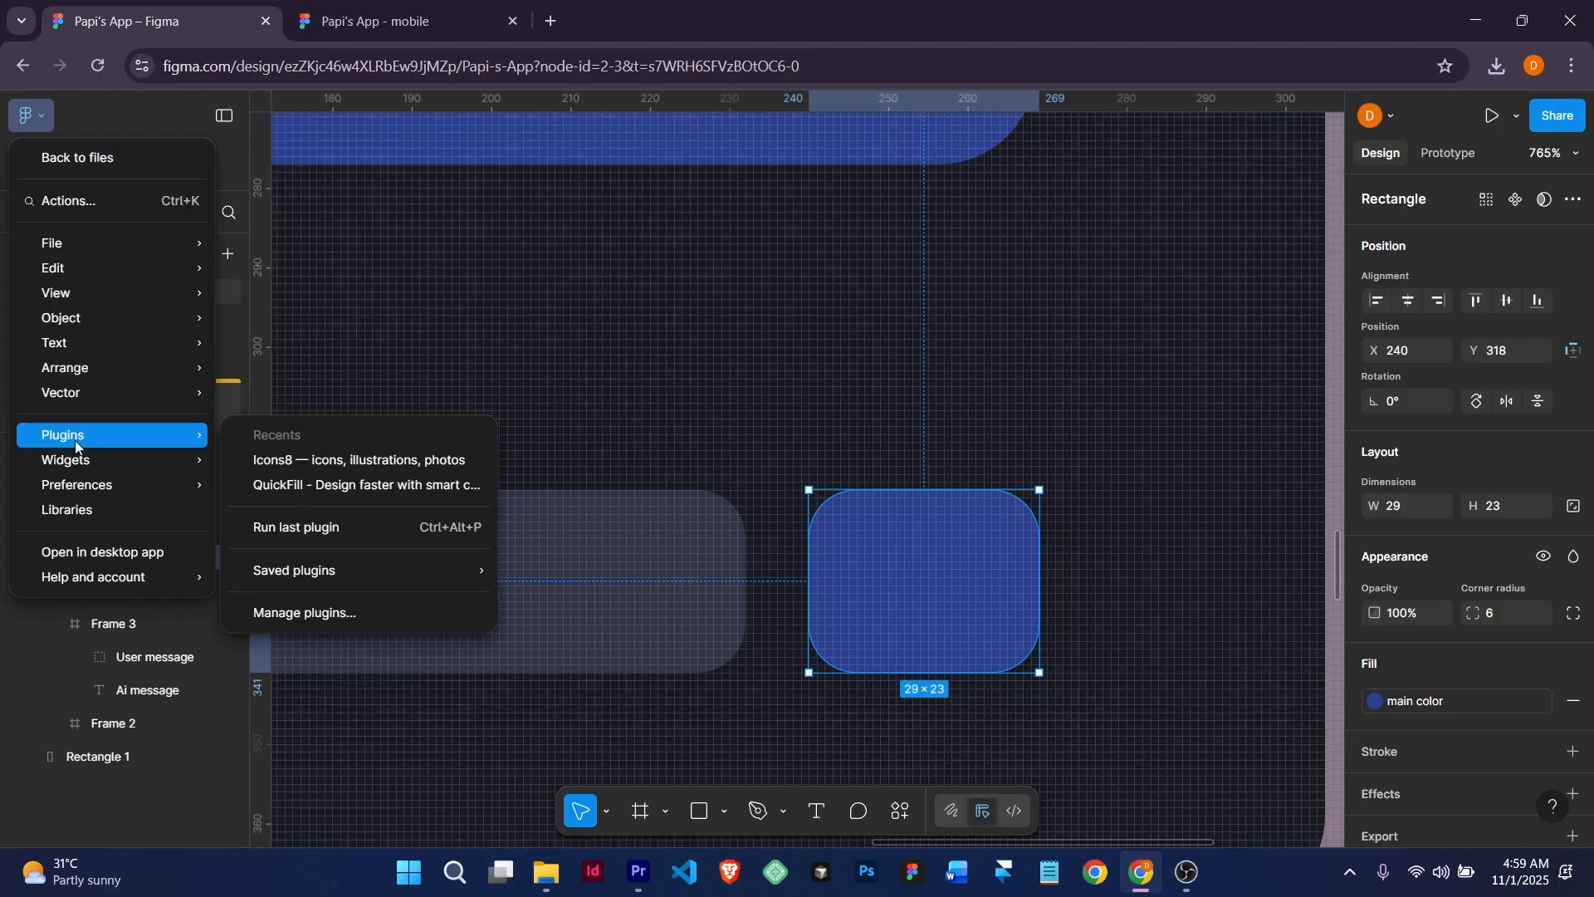
left_click(331, 613)
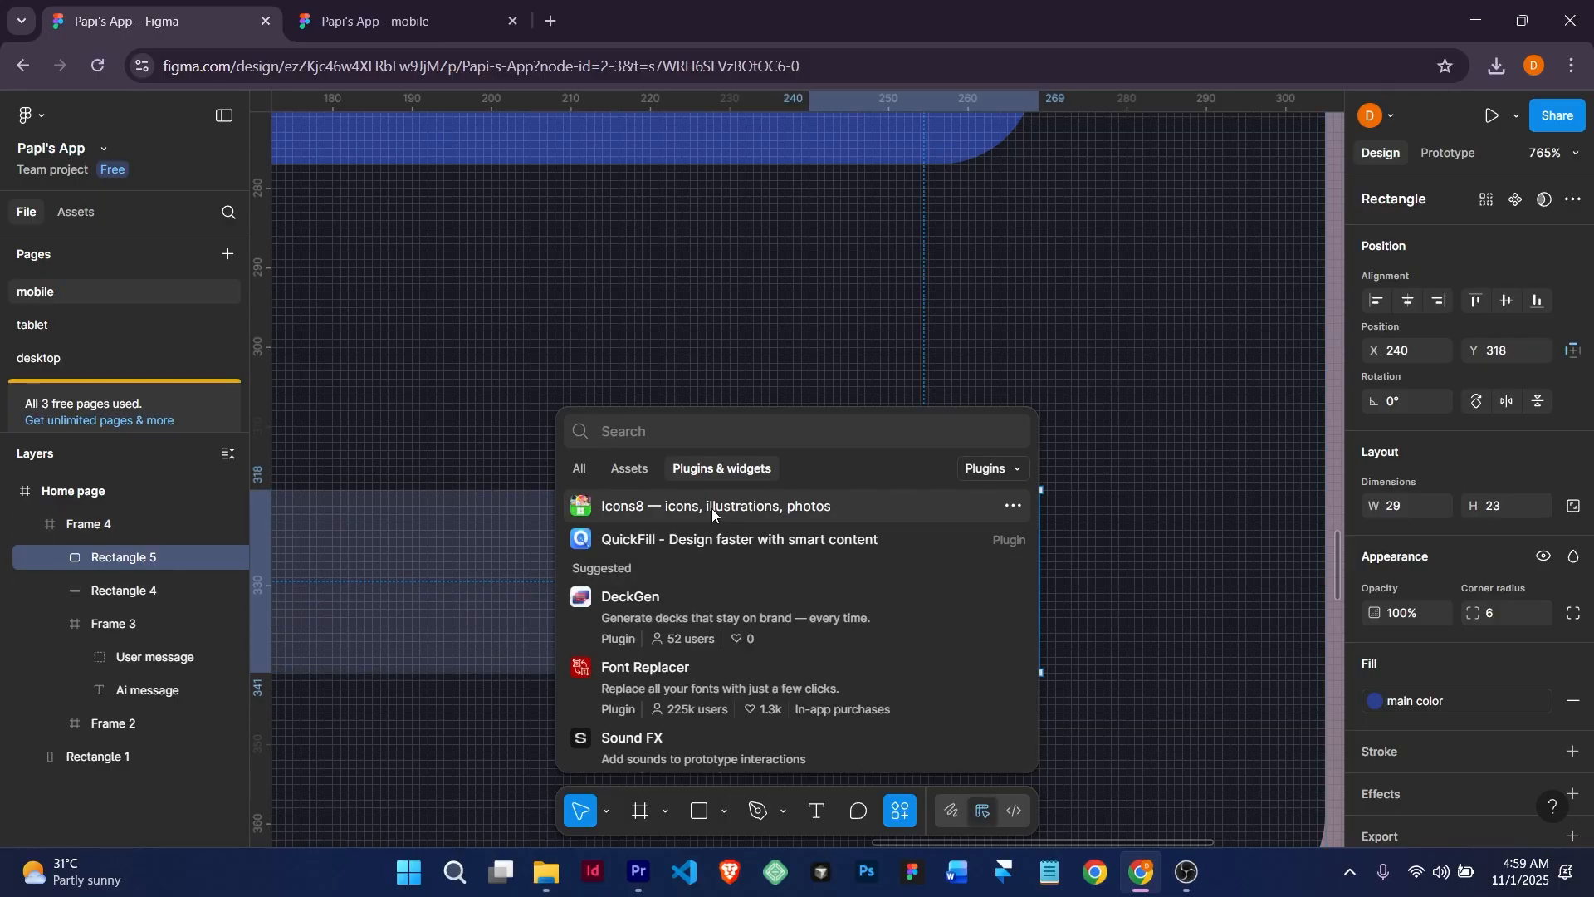
type("i")
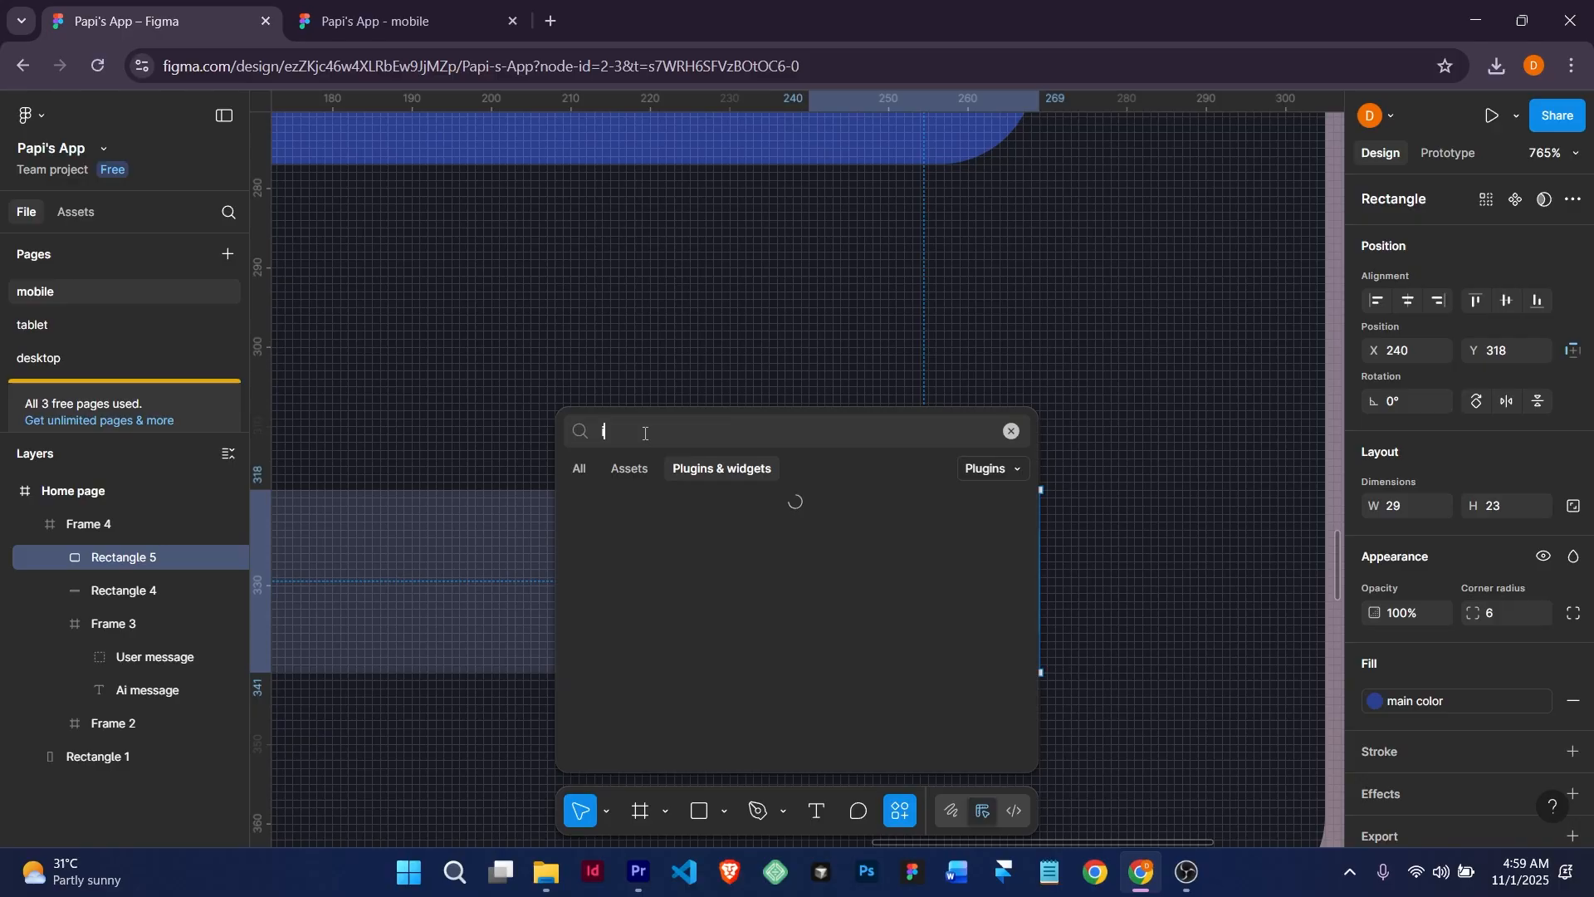
type("con")
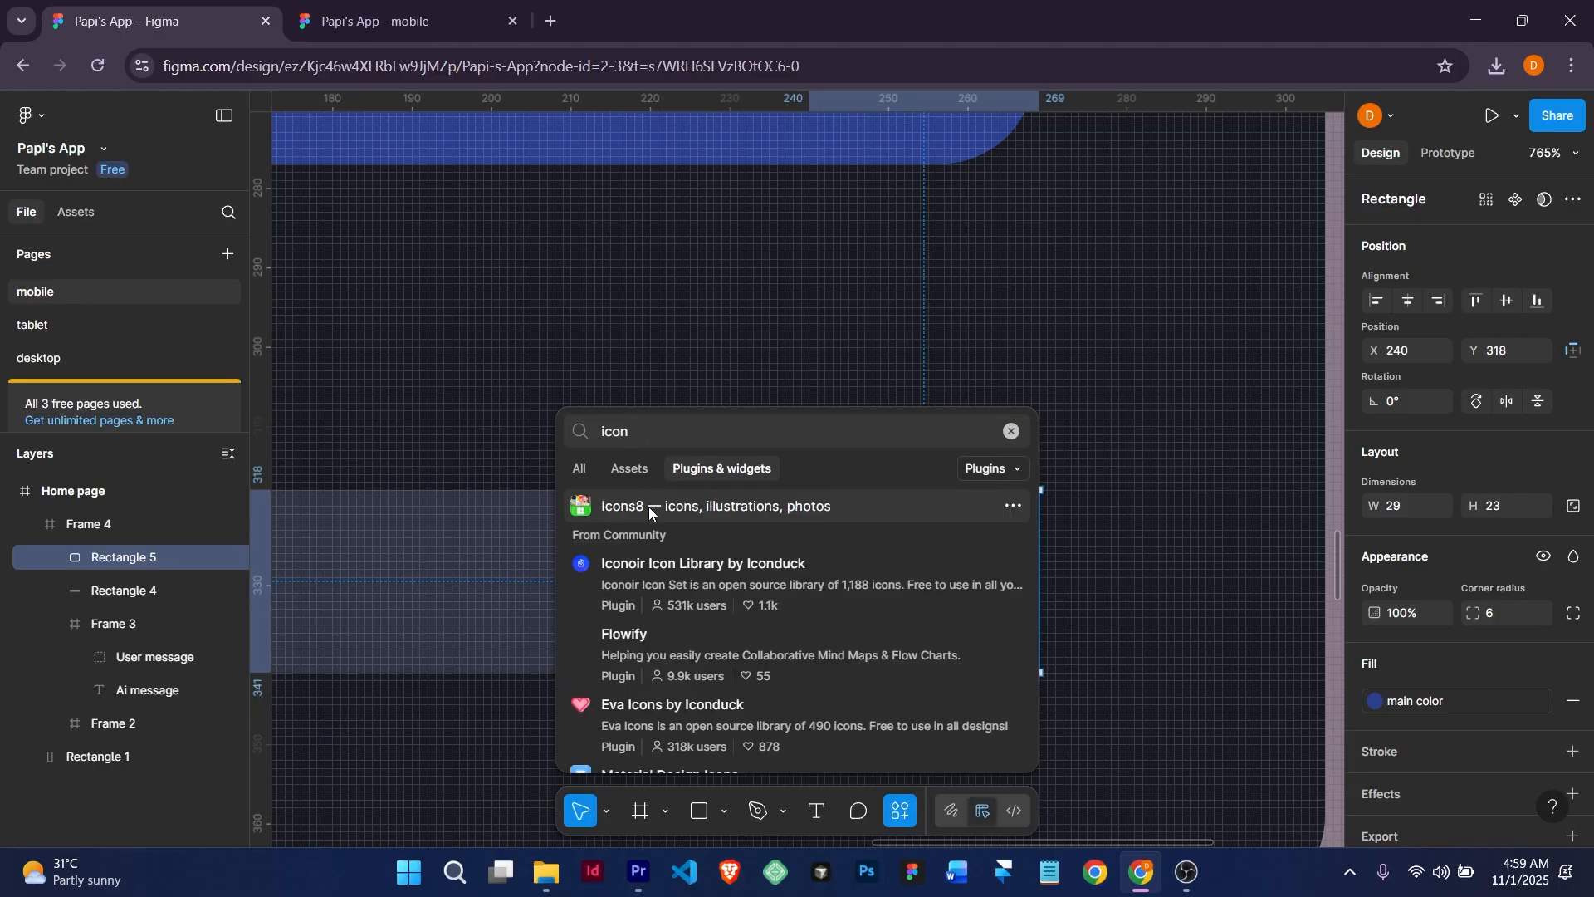
left_click(649, 507)
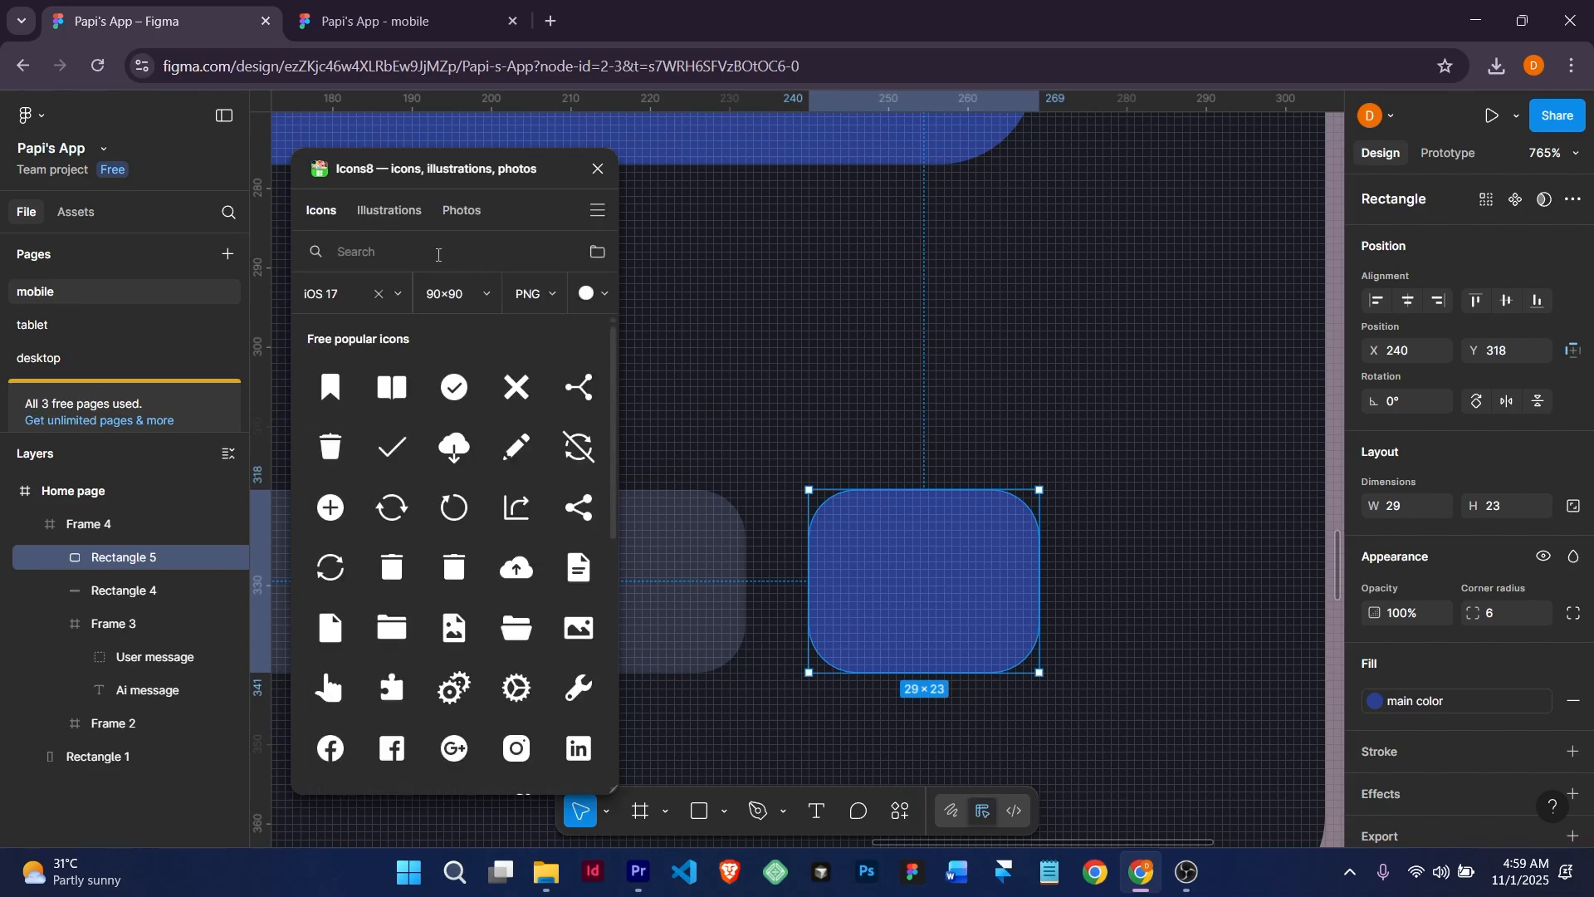
Search the Icons8 icons for "send" and insert the white Email Send paper plane over the small blue rectangle.
type("se")
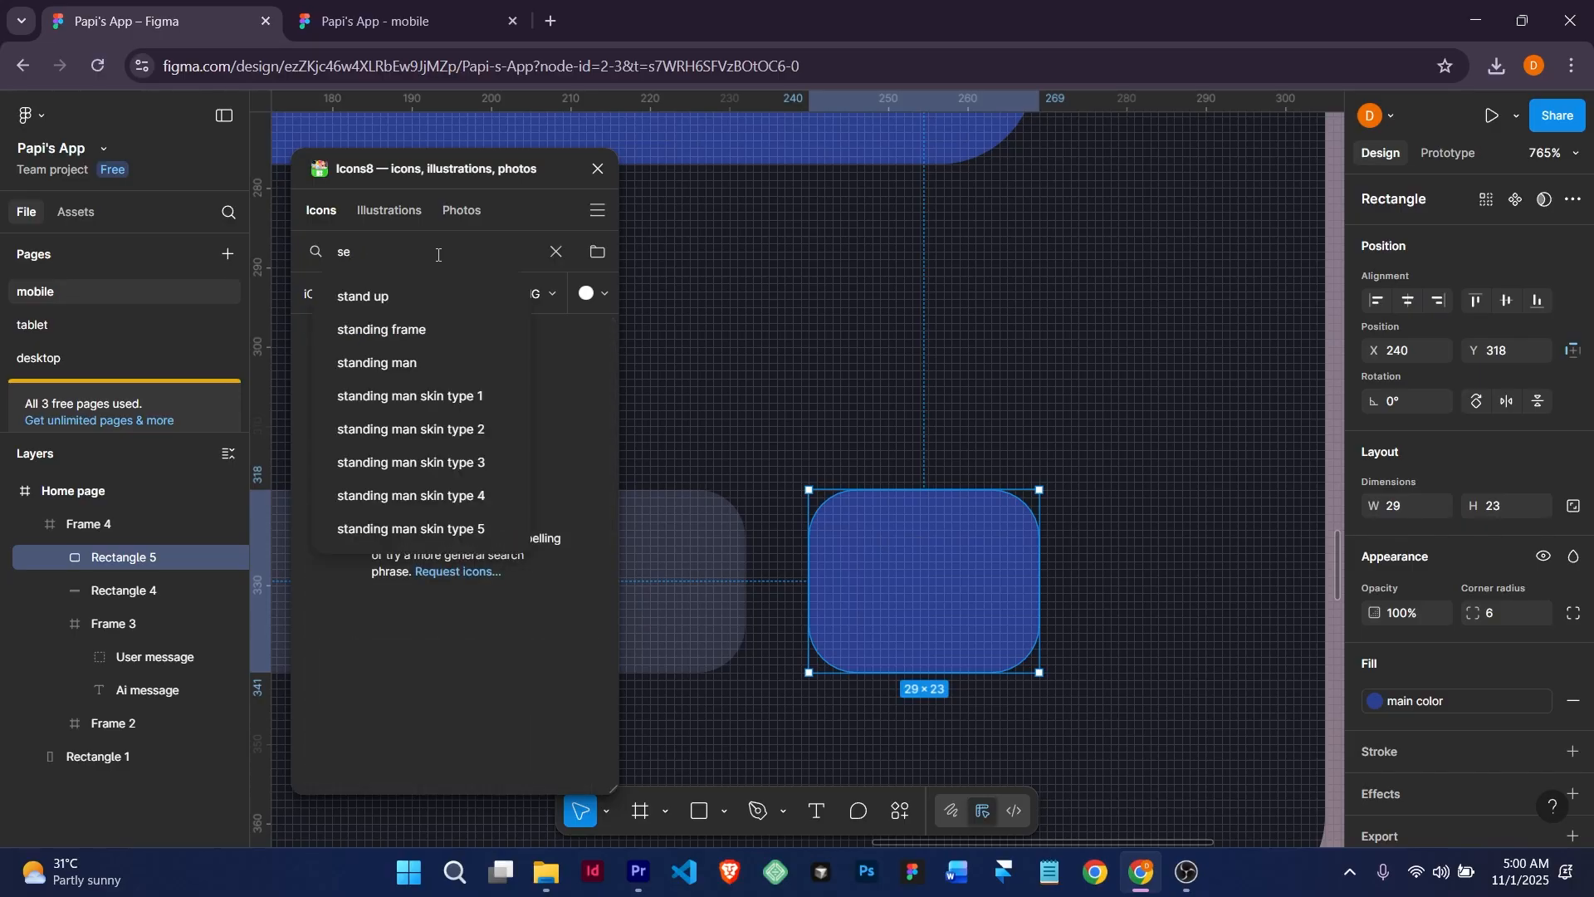
type("andnd")
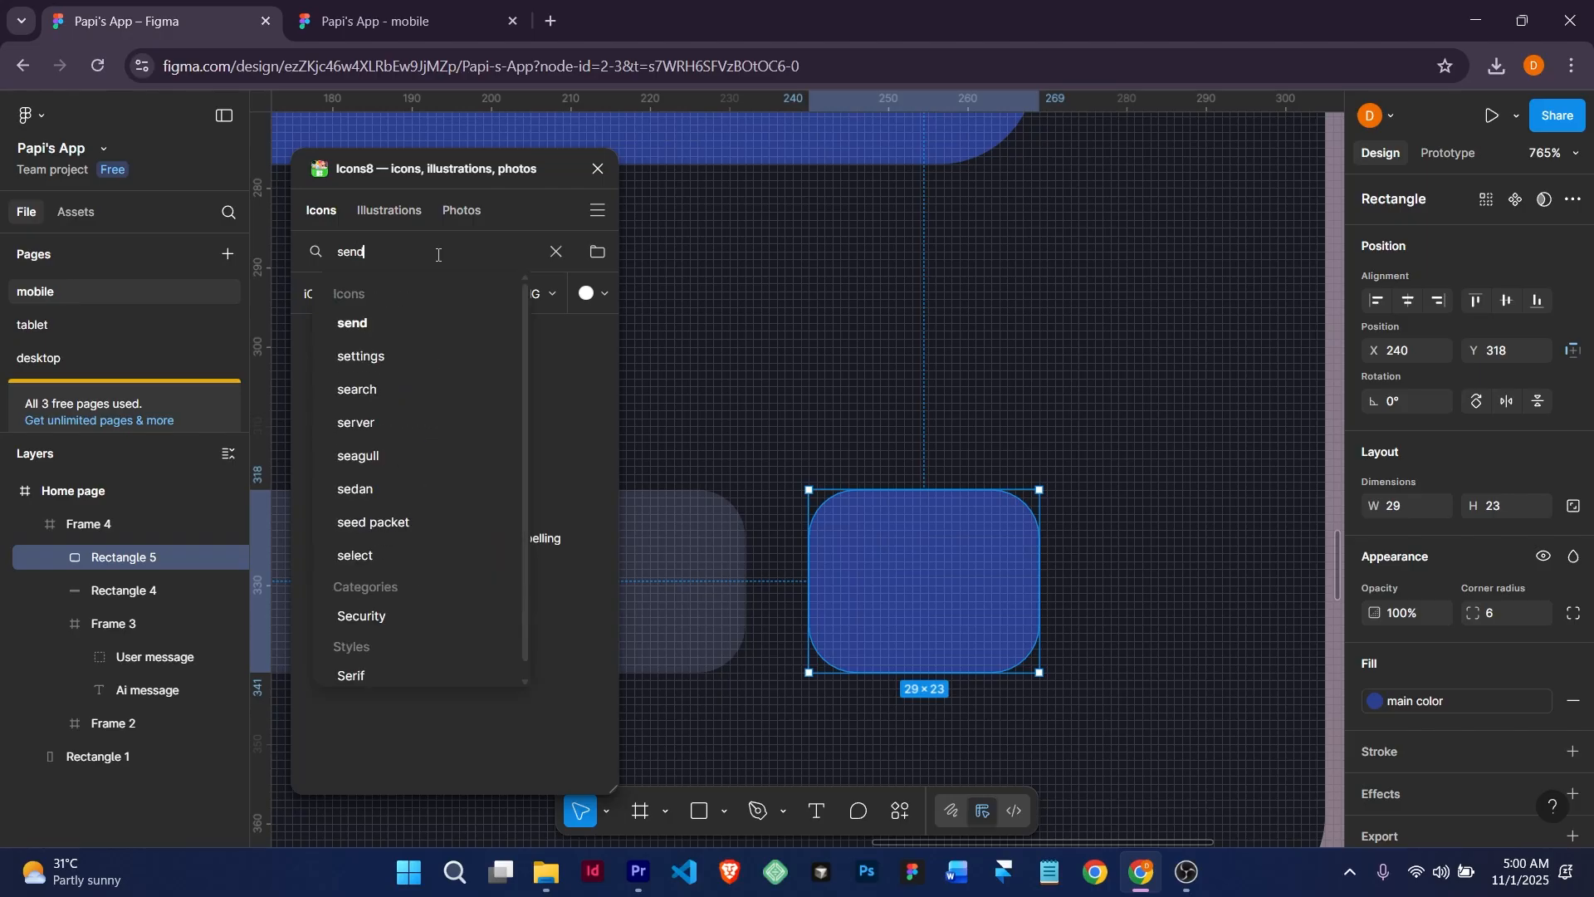
key("Return")
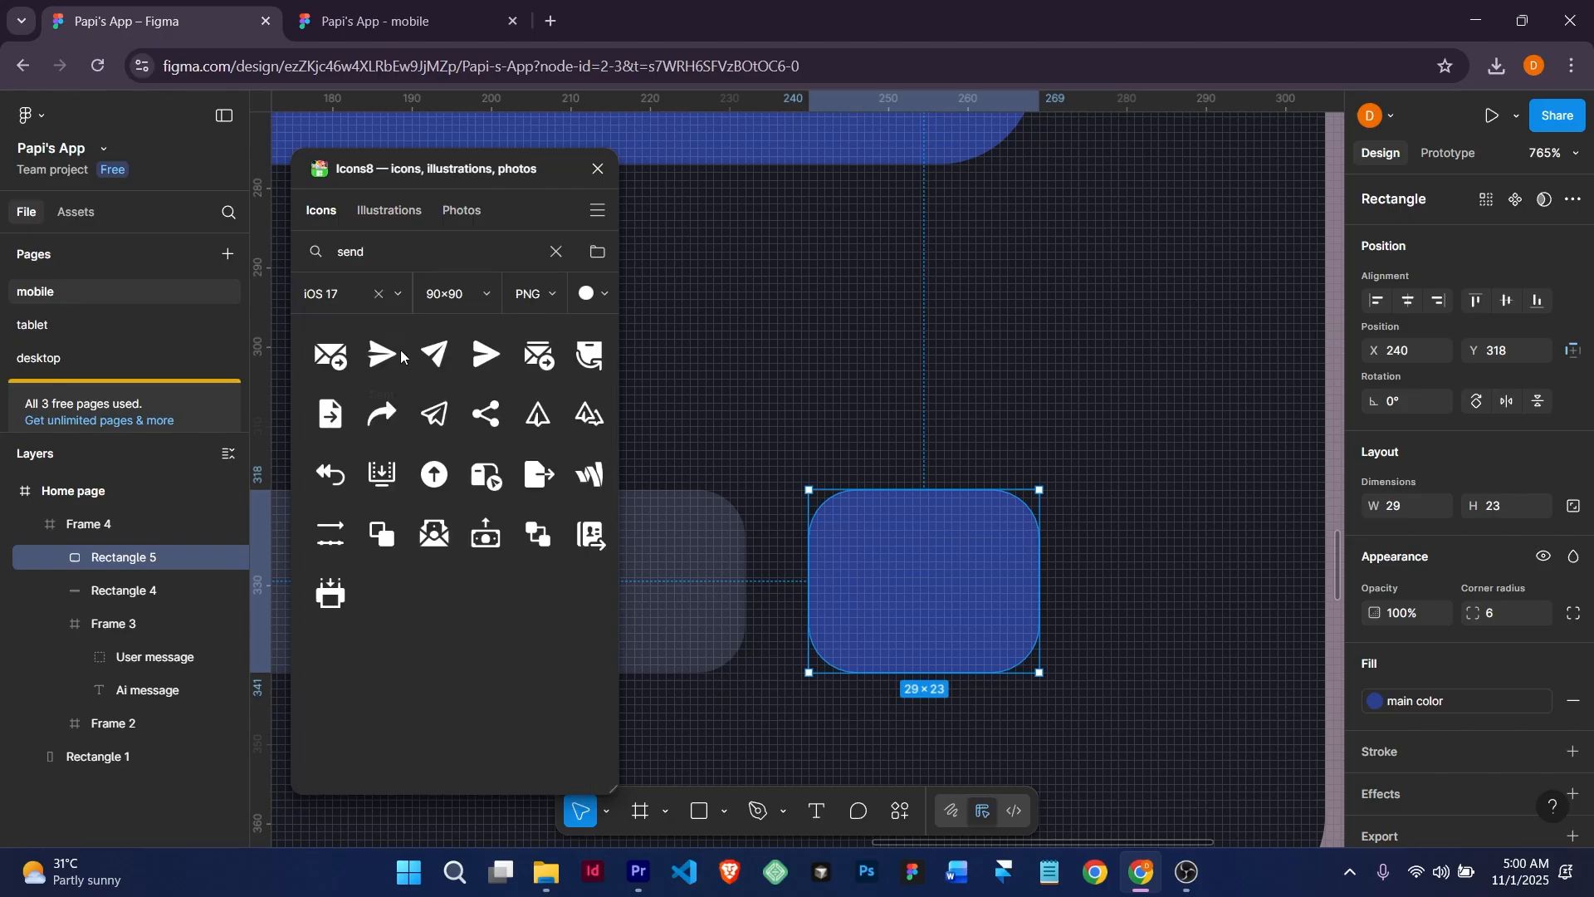
left_click(439, 352)
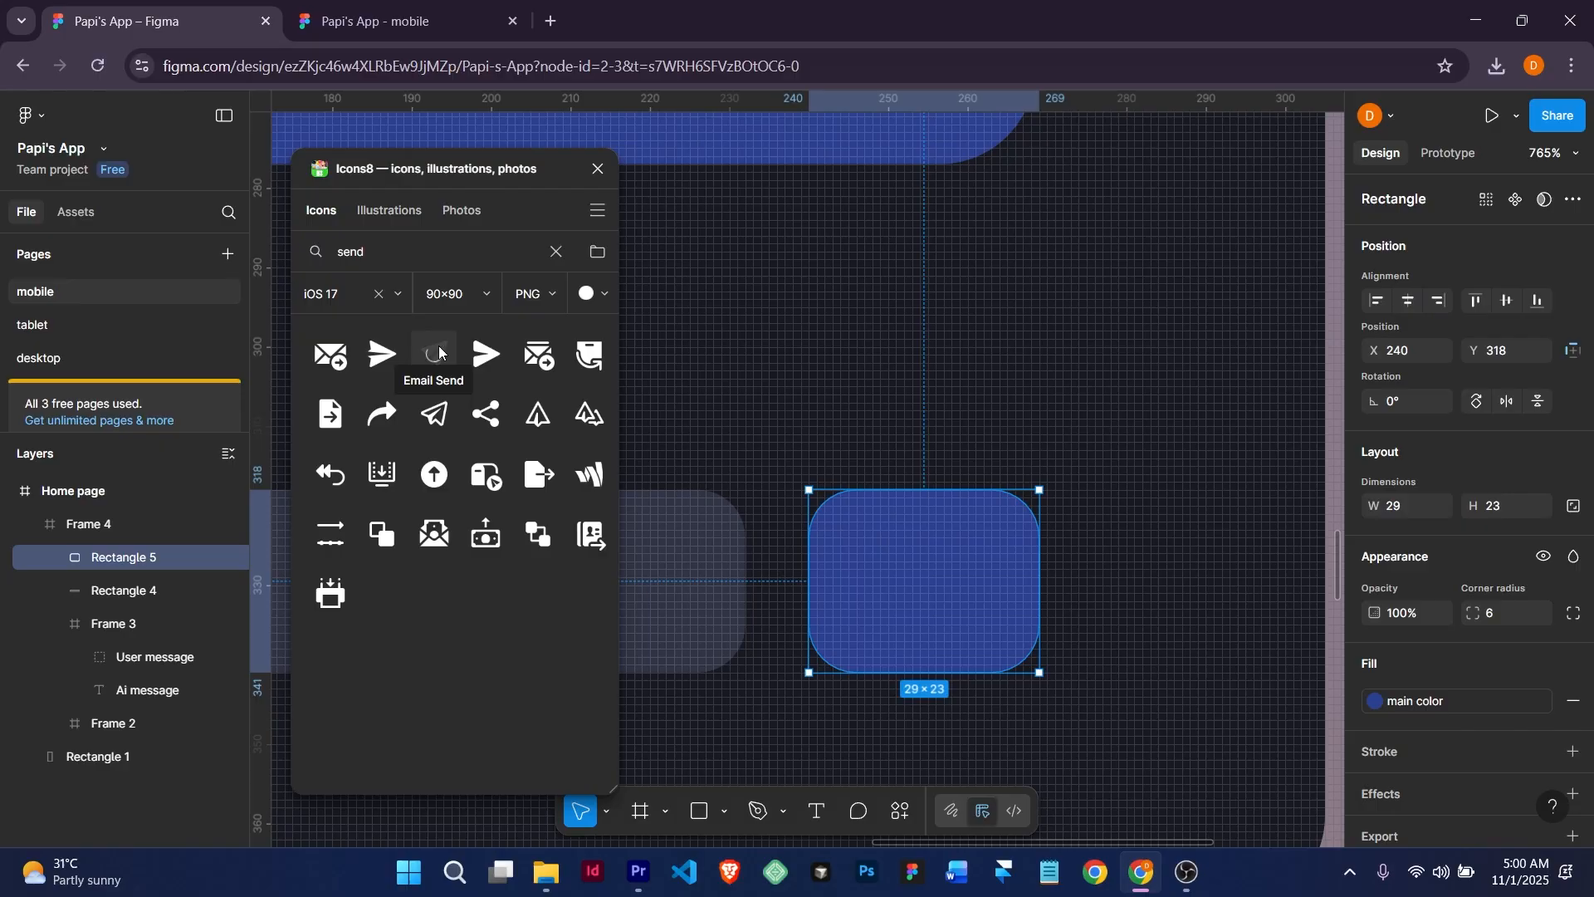
left_click(1090, 455)
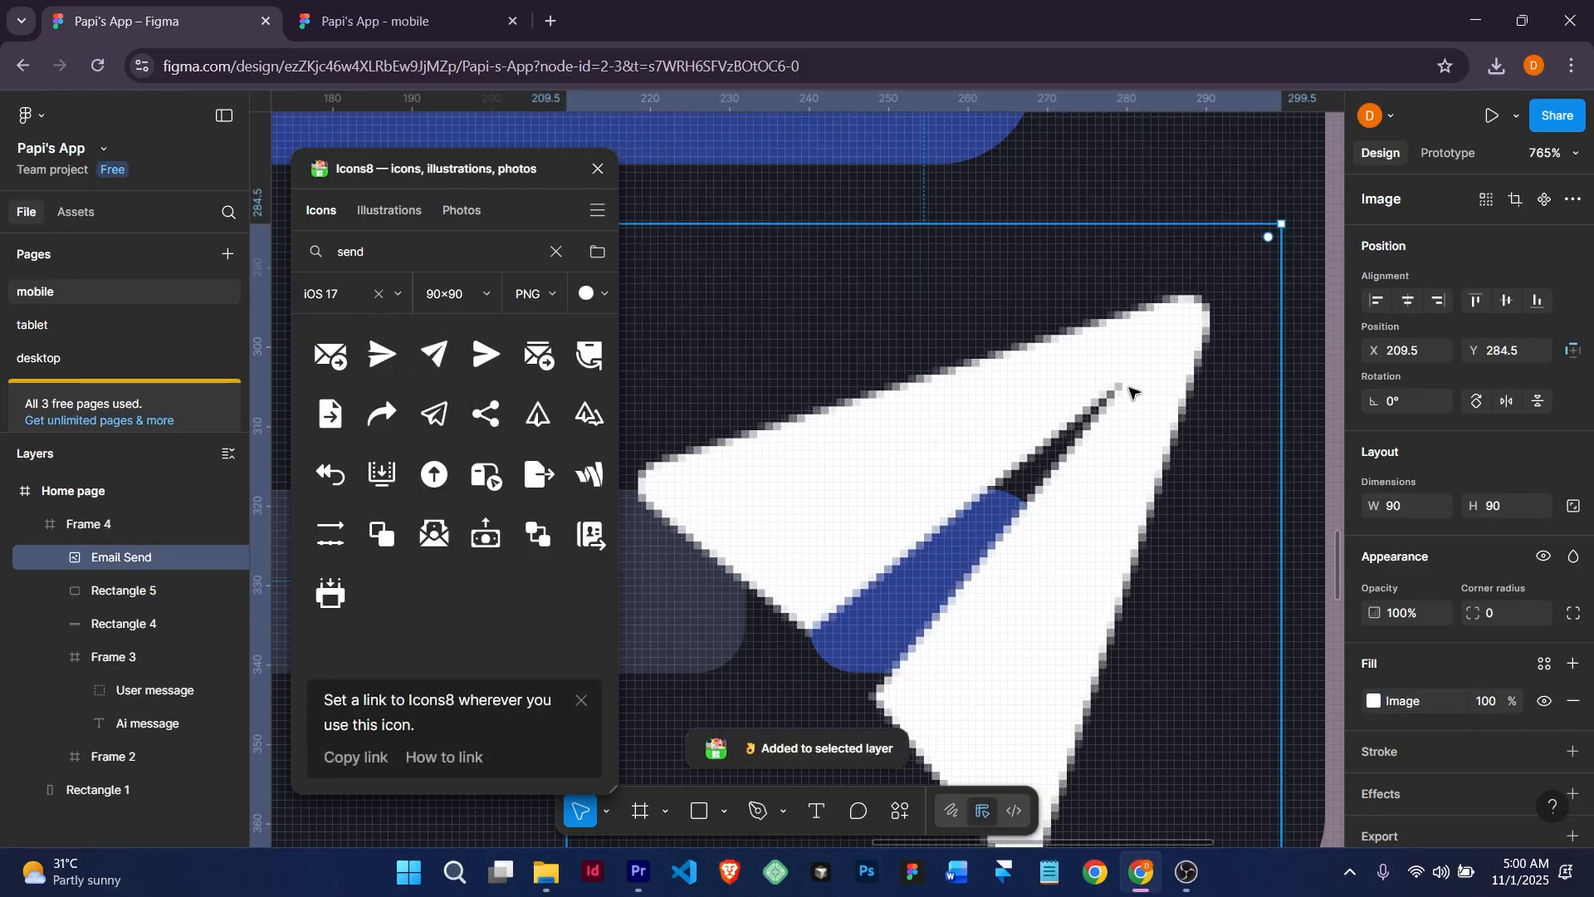
Scale the paper plane icon down to 18 × 20, position it over the small blue rectangle, and close the Icons8 plugin.
left_click_drag(1281, 222, 815, 643)
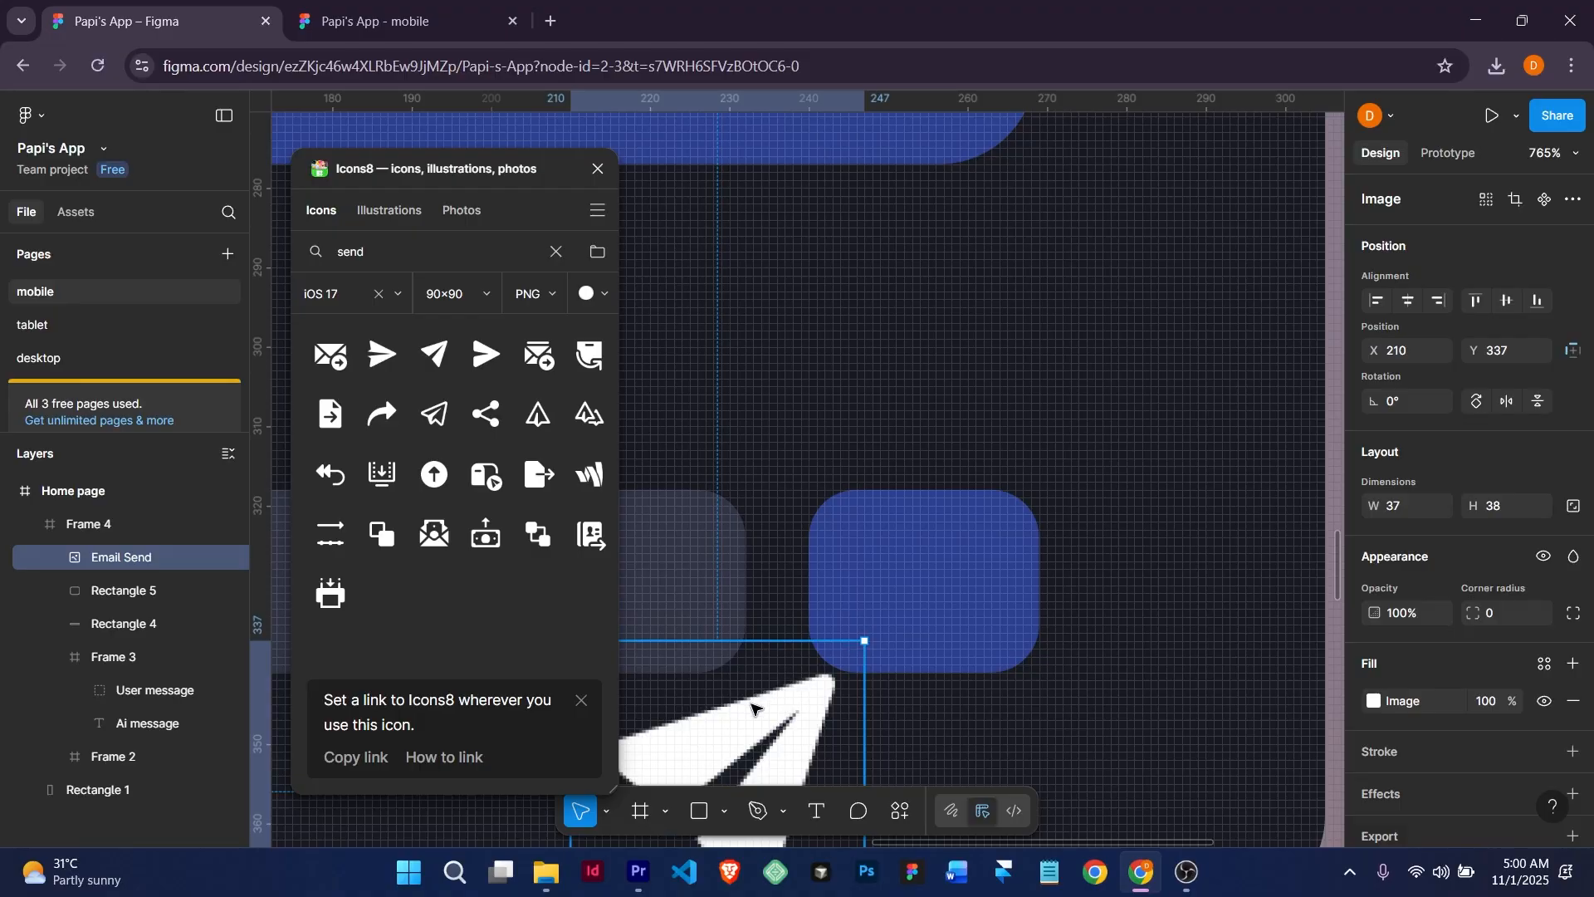
left_click_drag(752, 704, 925, 473)
left_click(598, 169)
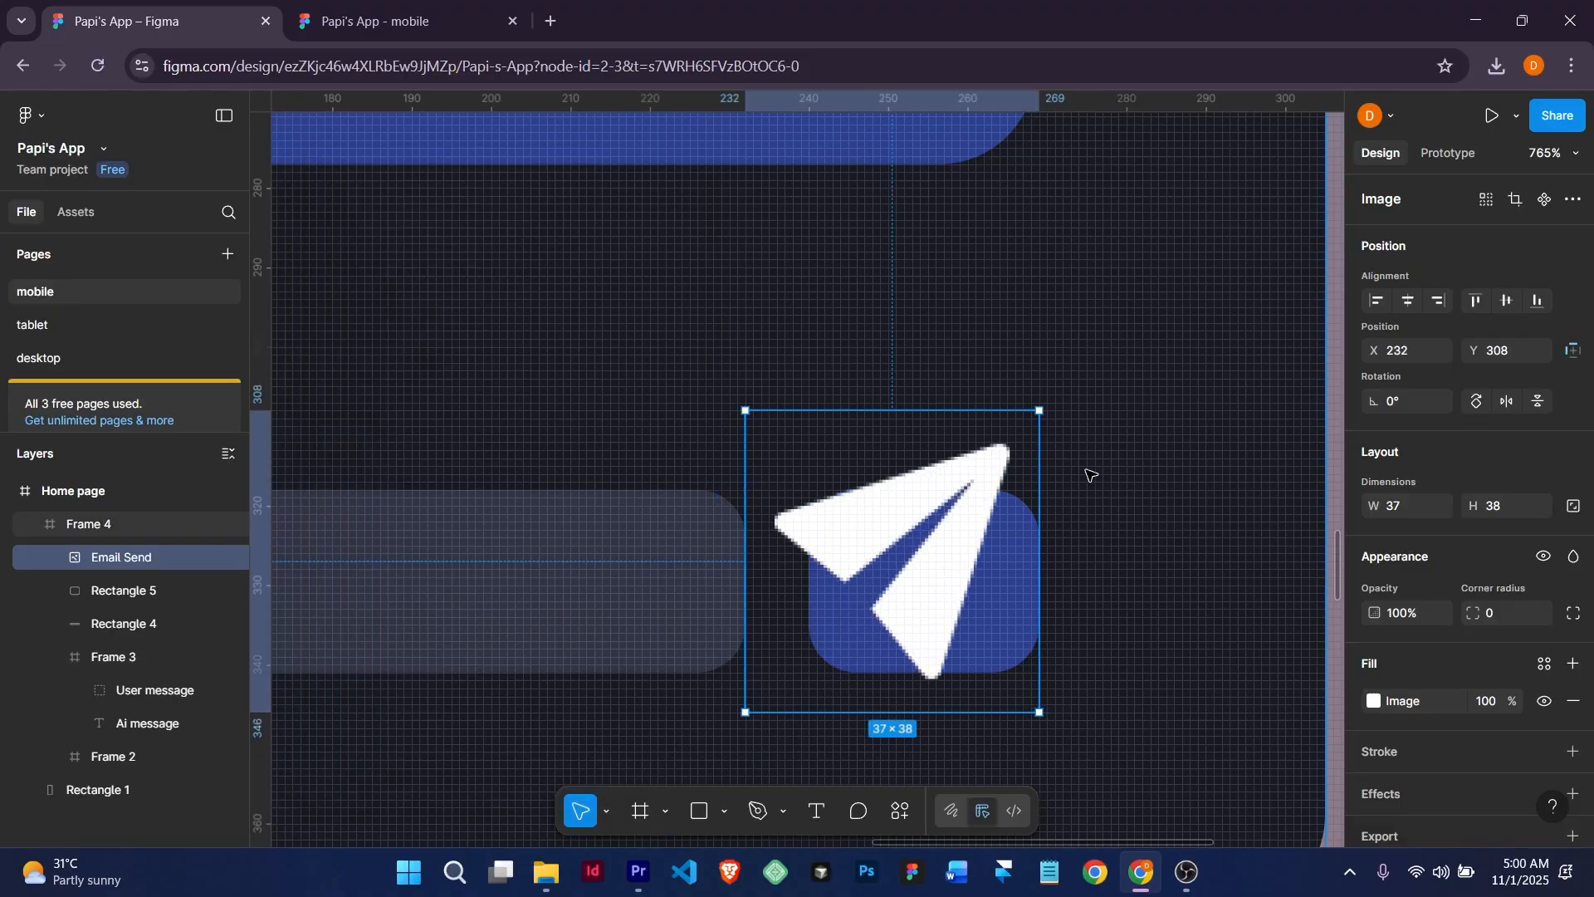
left_click_drag(1039, 410, 864, 576)
left_click_drag(827, 657, 946, 593)
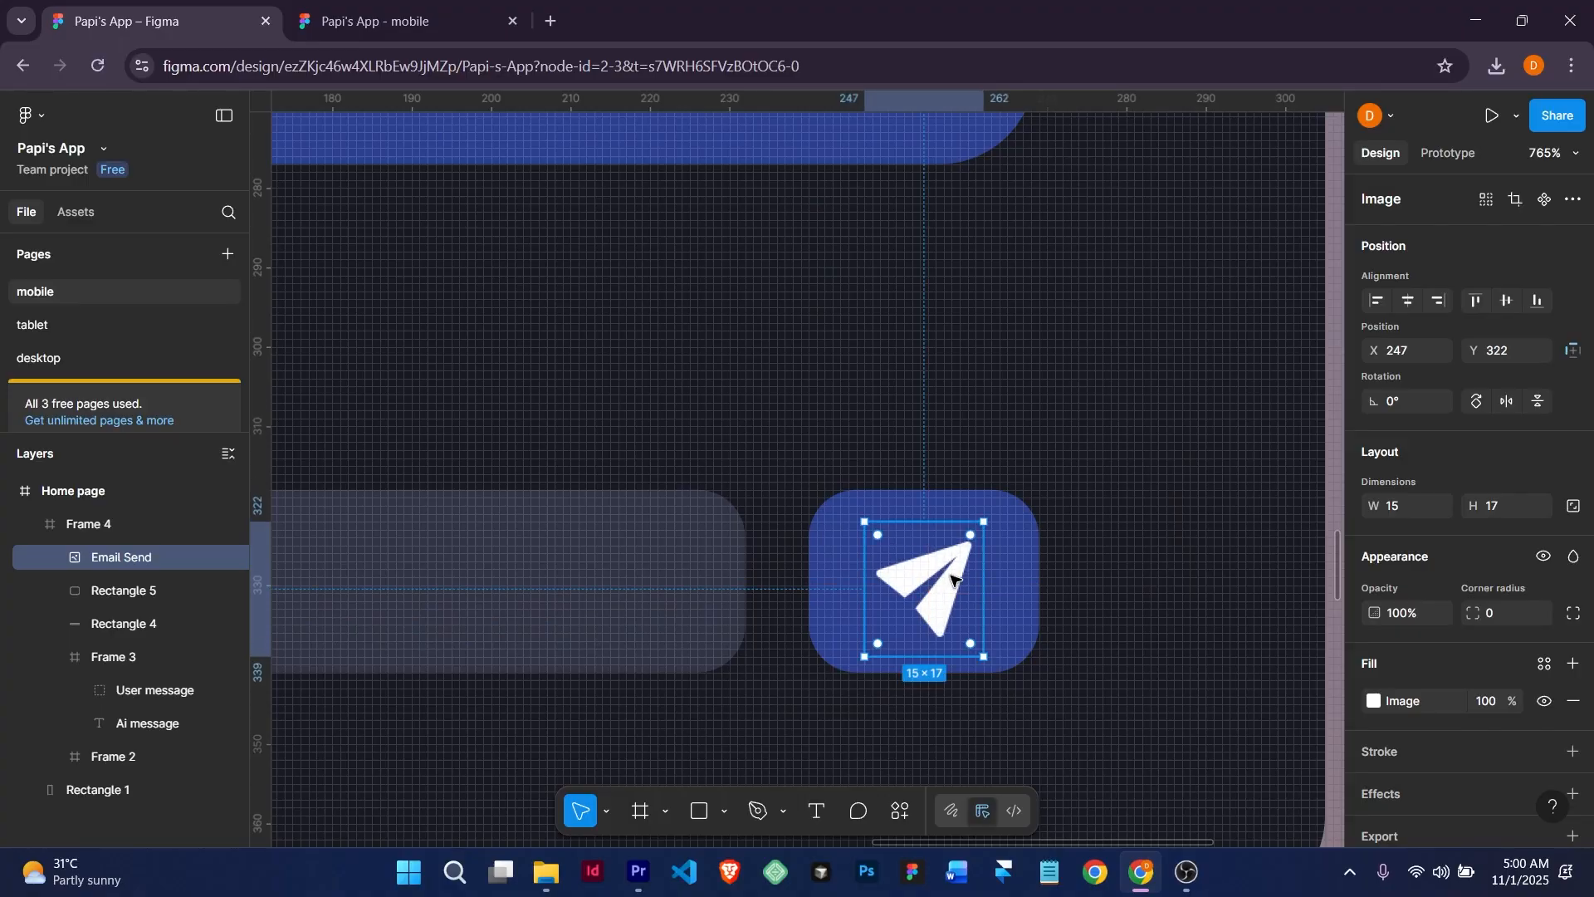
left_click_drag(984, 521, 1008, 495)
left_click_drag(960, 562, 937, 578)
Combine the paper plane icon and the blue rectangle behind it into a single auto layout frame.
scroll(936, 577, "right", 5)
scroll(536, 613, "down", 8)
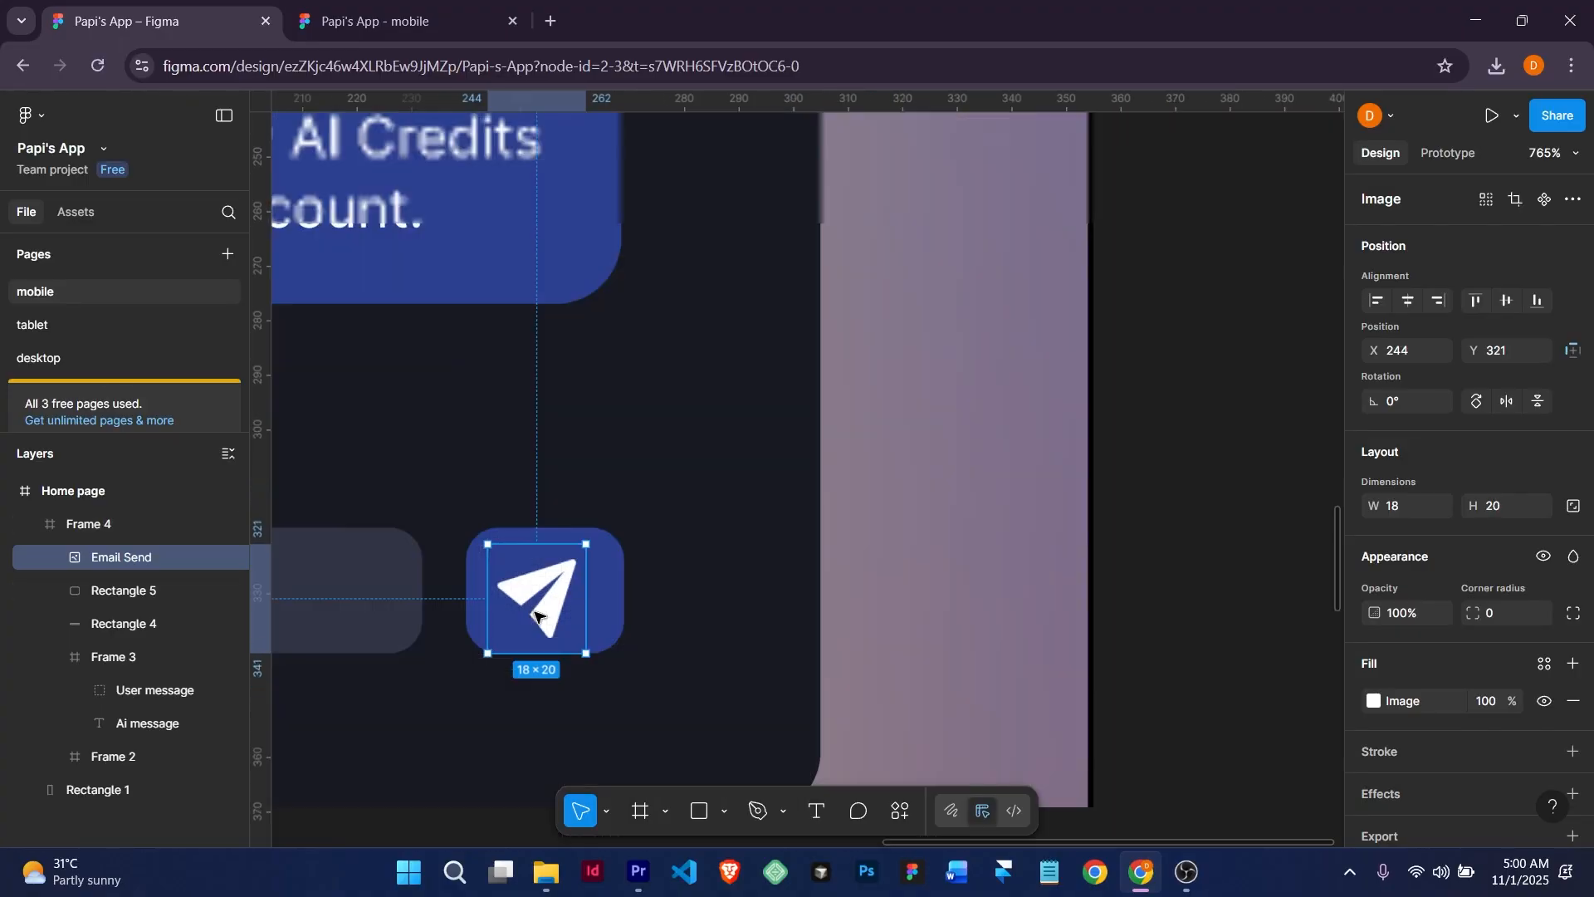
scroll(537, 612, "up", 5)
scroll(537, 612, "up", 6)
scroll(534, 616, "down", 3)
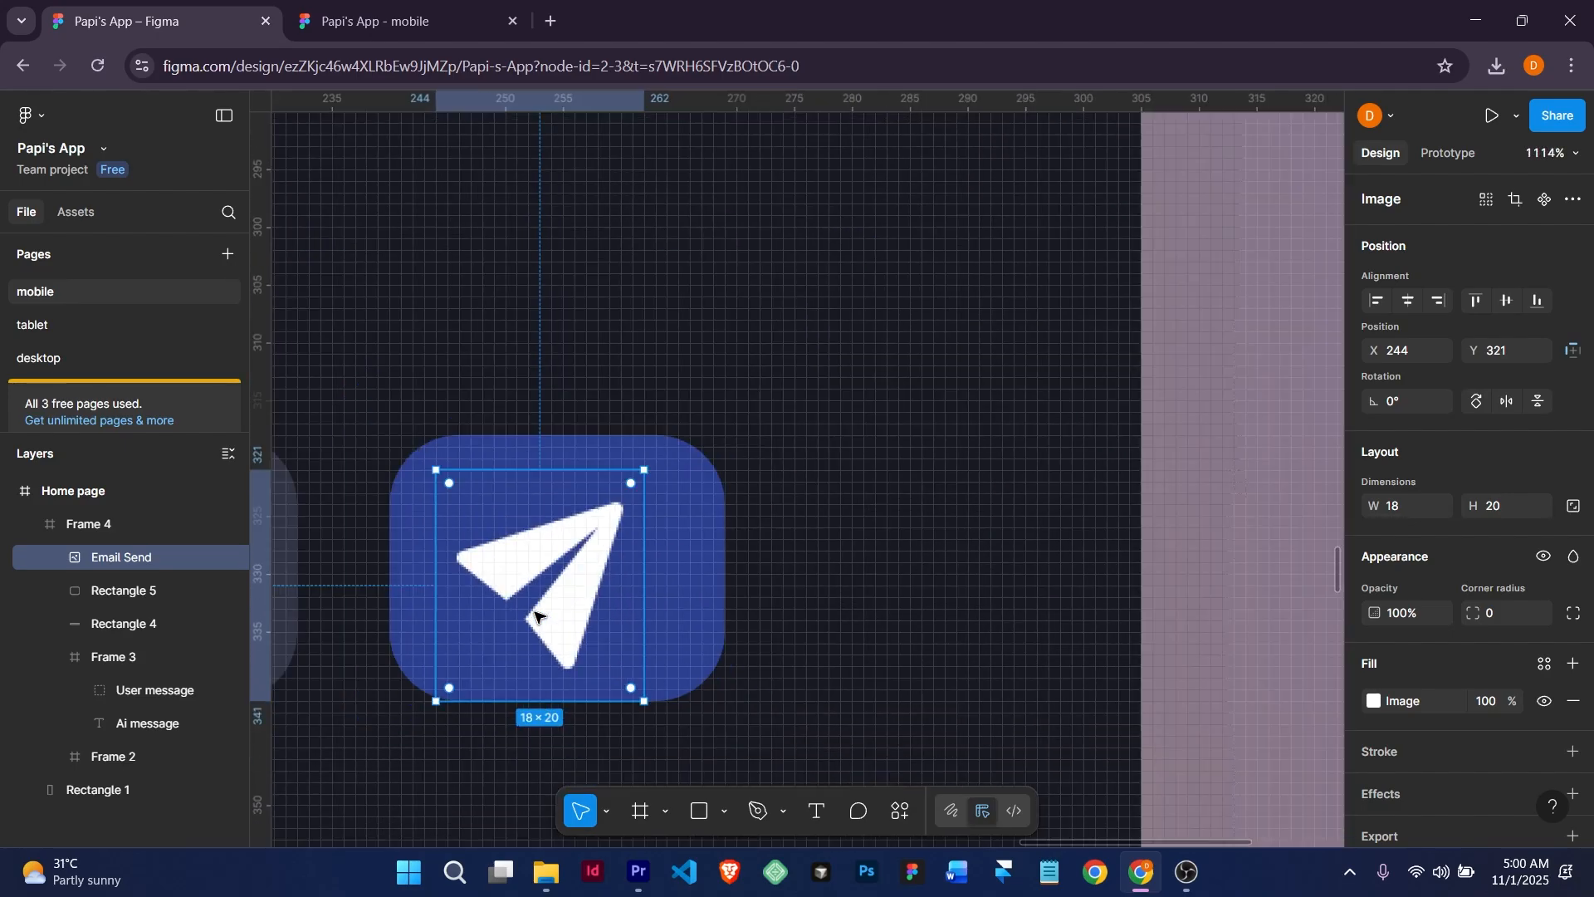
left_click_drag(552, 635, 712, 590)
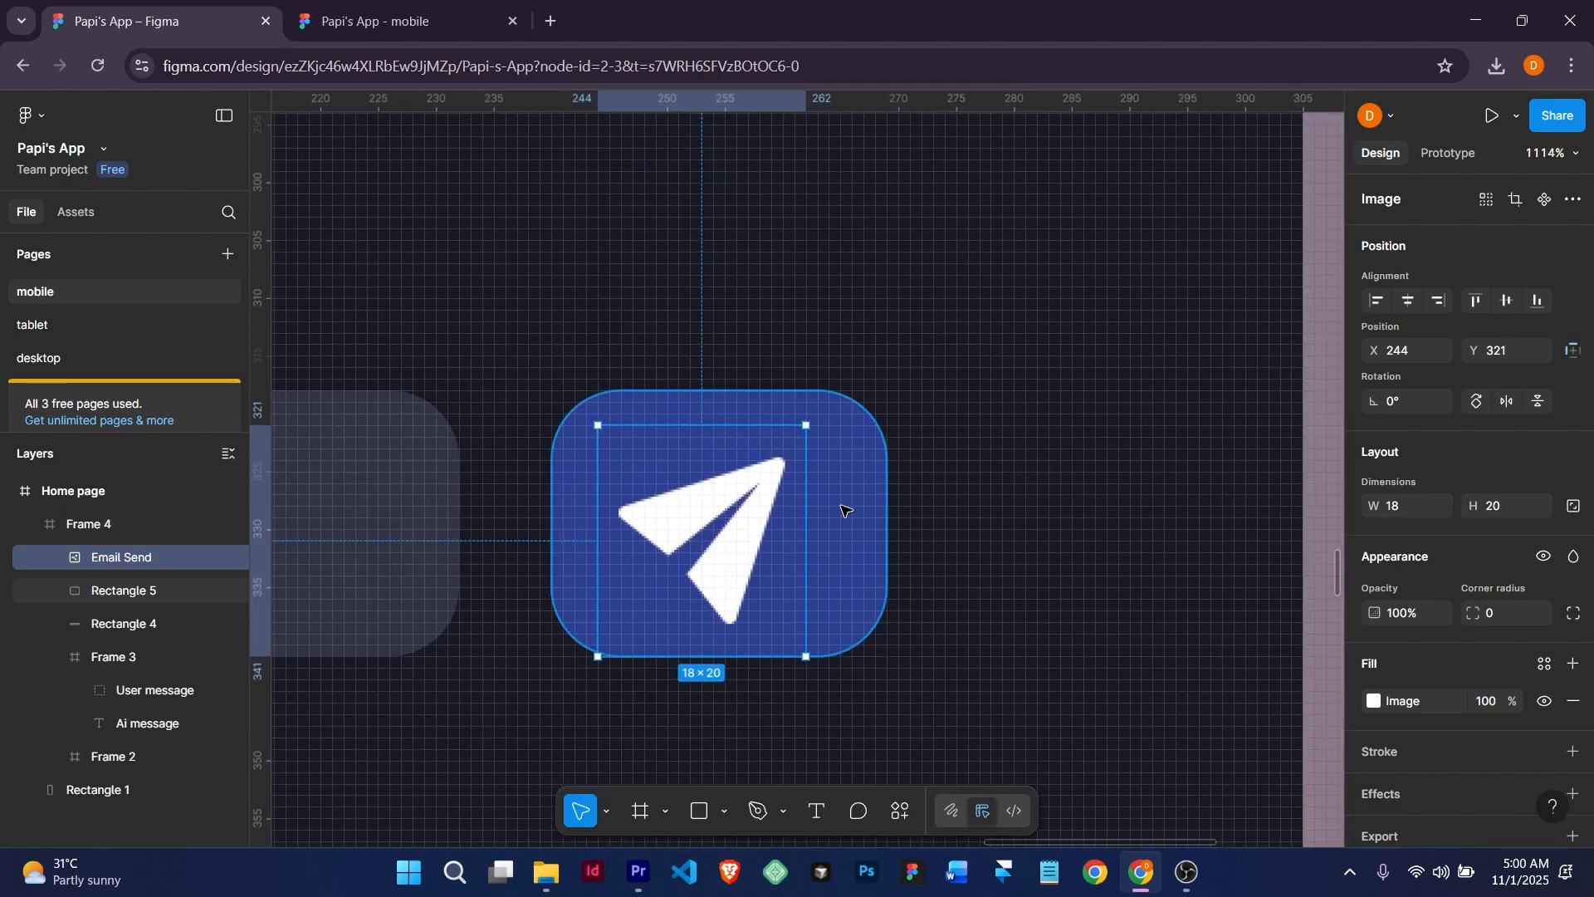
left_click(876, 484, "shift")
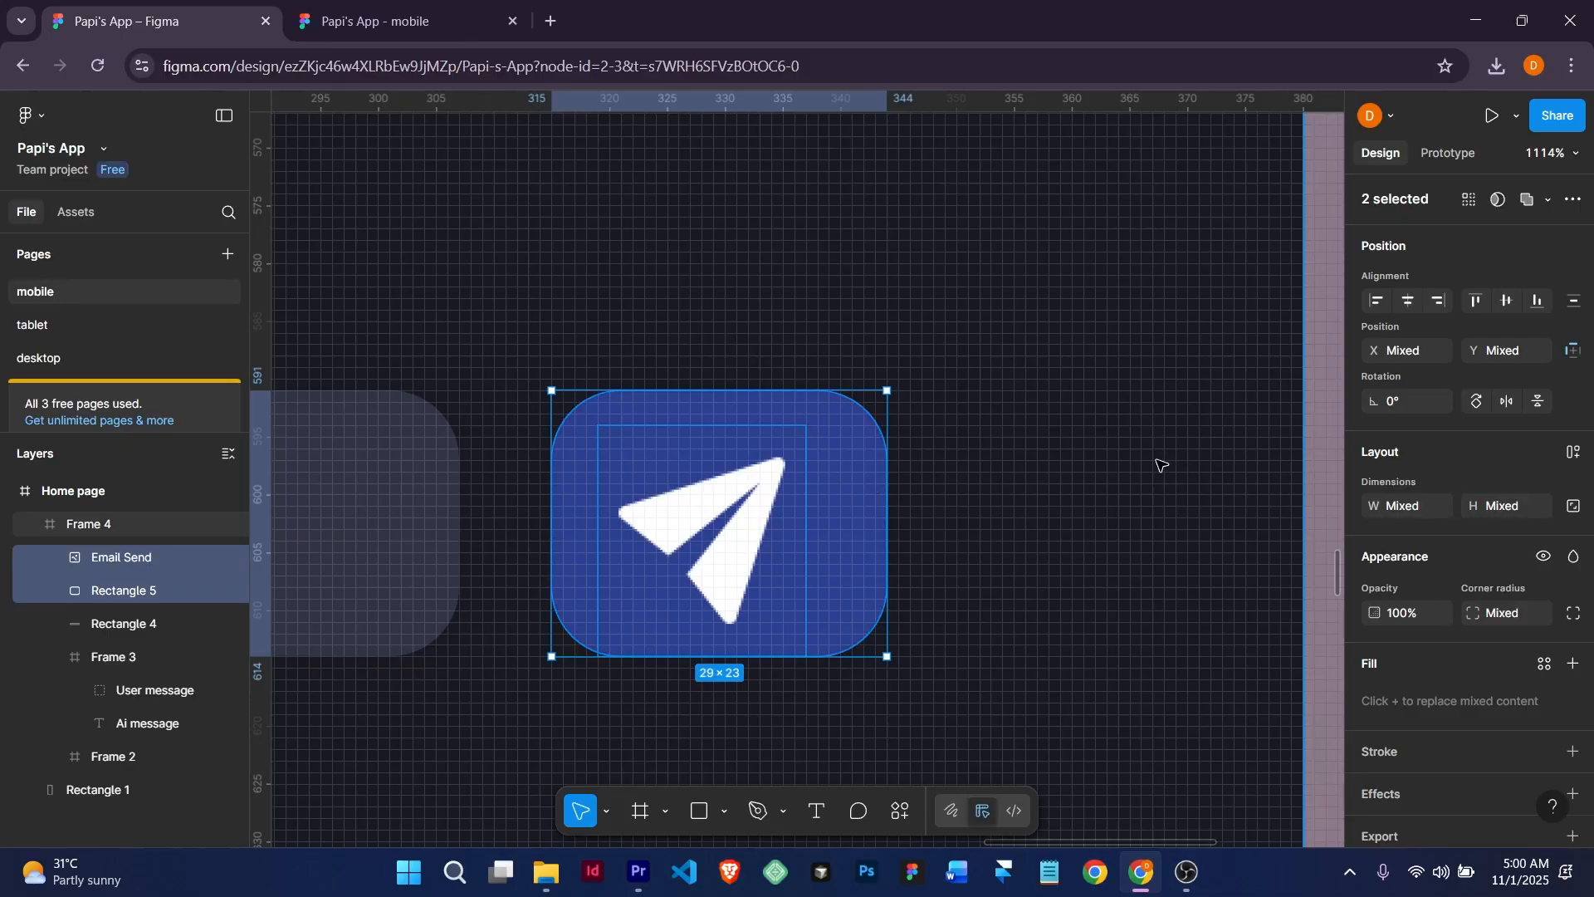
key("ctrl+g")
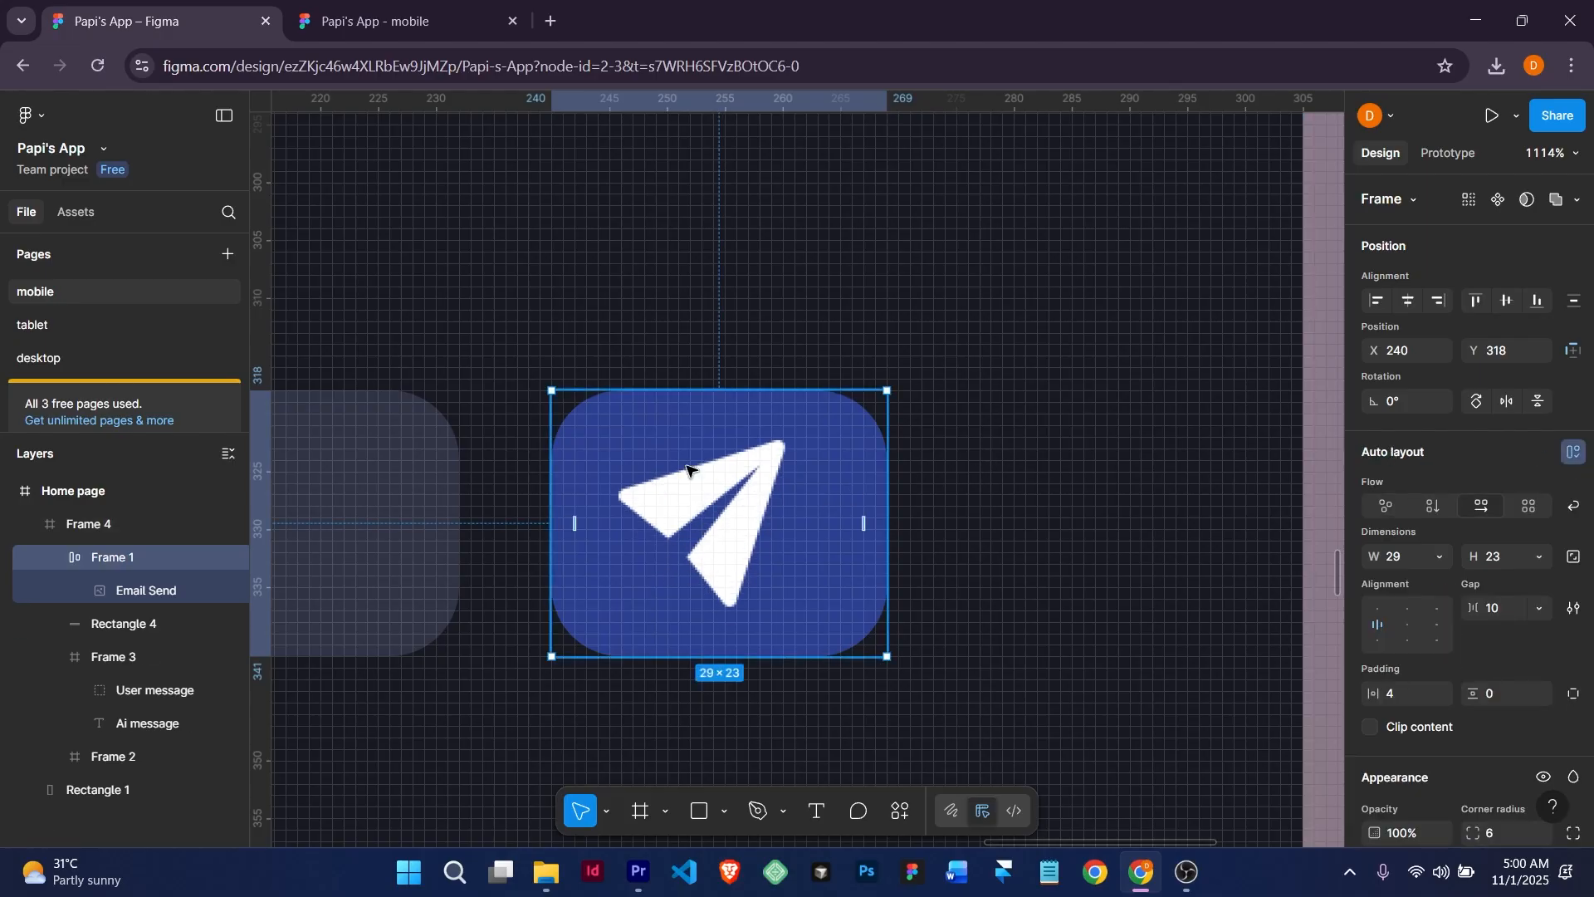
Adjust the icon's placement in the send button frame with 6 horizontal padding, 3 vertical padding and a gap of 8.
left_click(728, 538)
left_click_drag(708, 463, 679, 584)
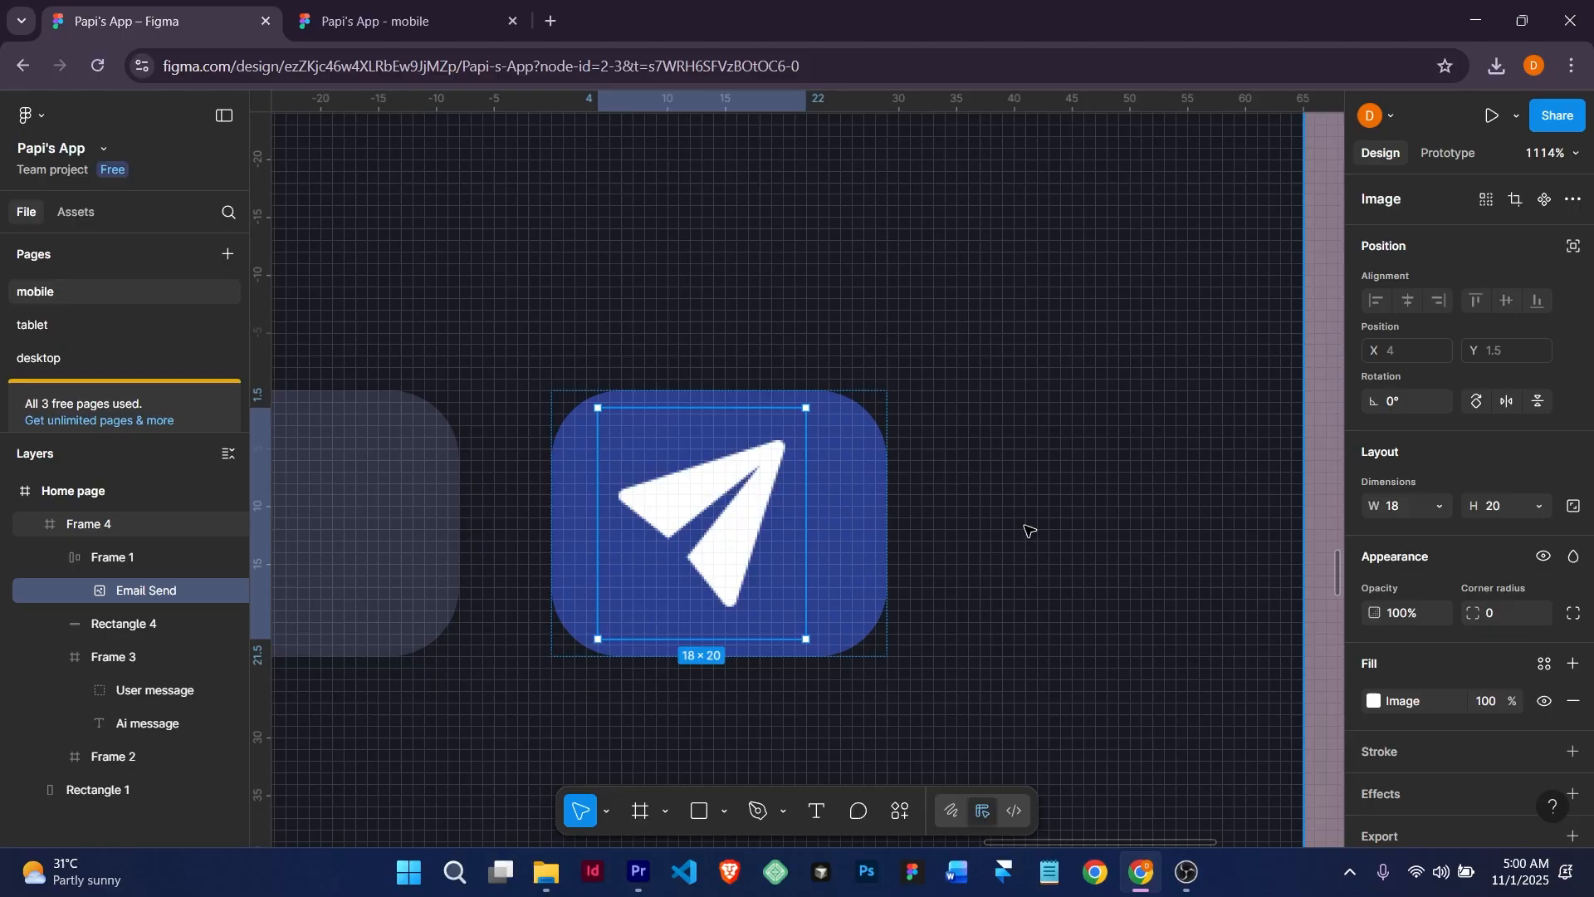
left_click(822, 523)
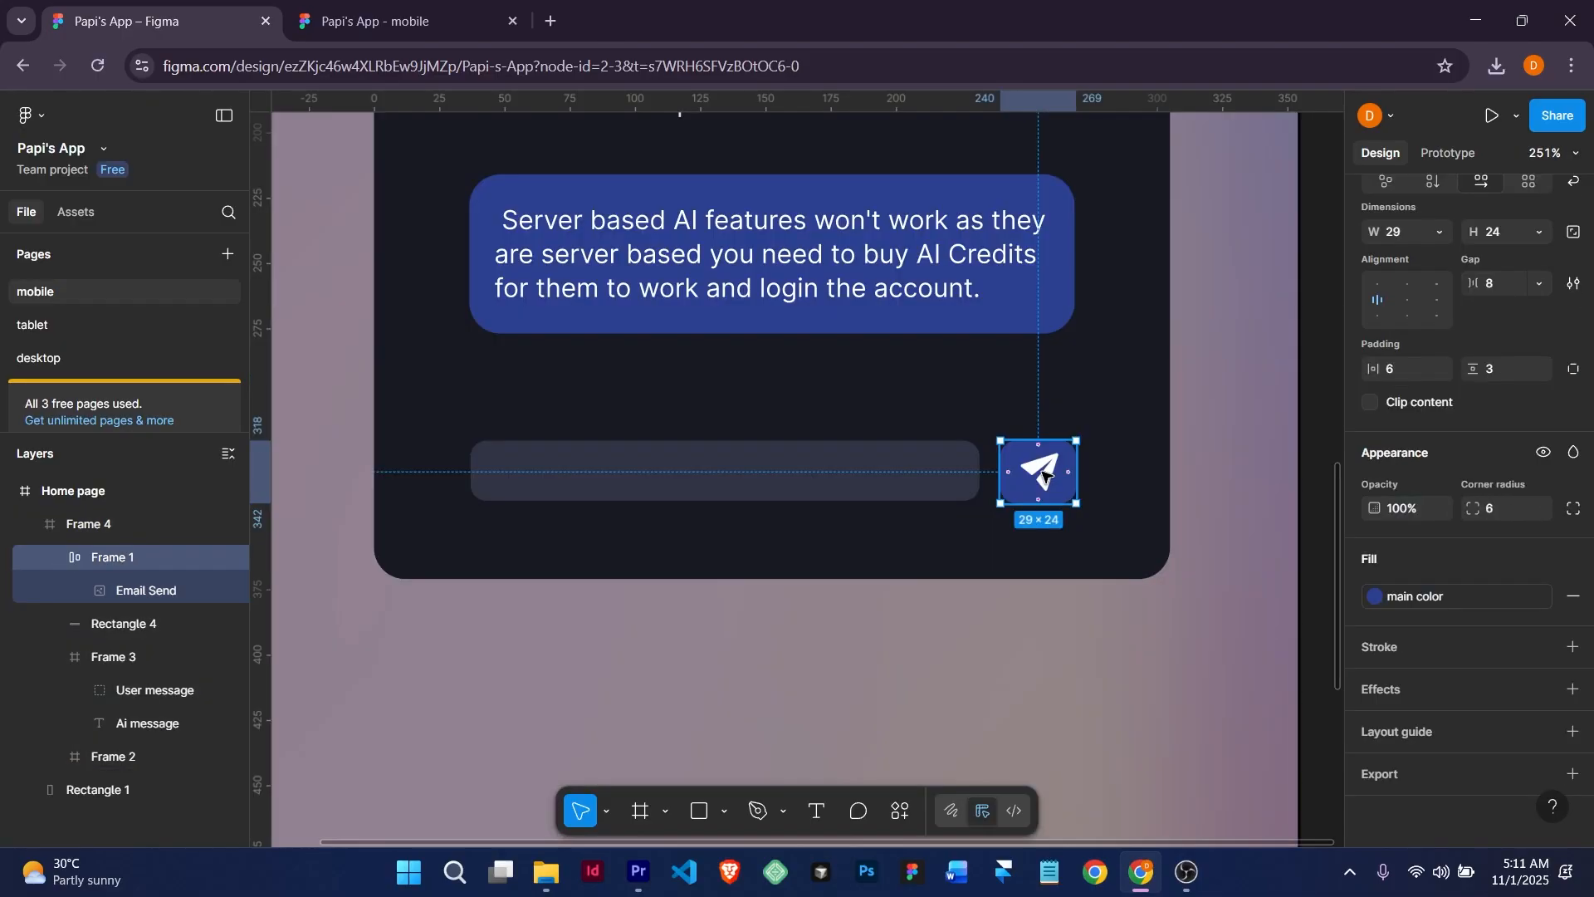
Duplicate the whole Home page frame and place the copy beside the original at the same height.
scroll(1003, 463, "up", 1)
scroll(1105, 620, "down", 2)
scroll(1105, 620, "up", 2)
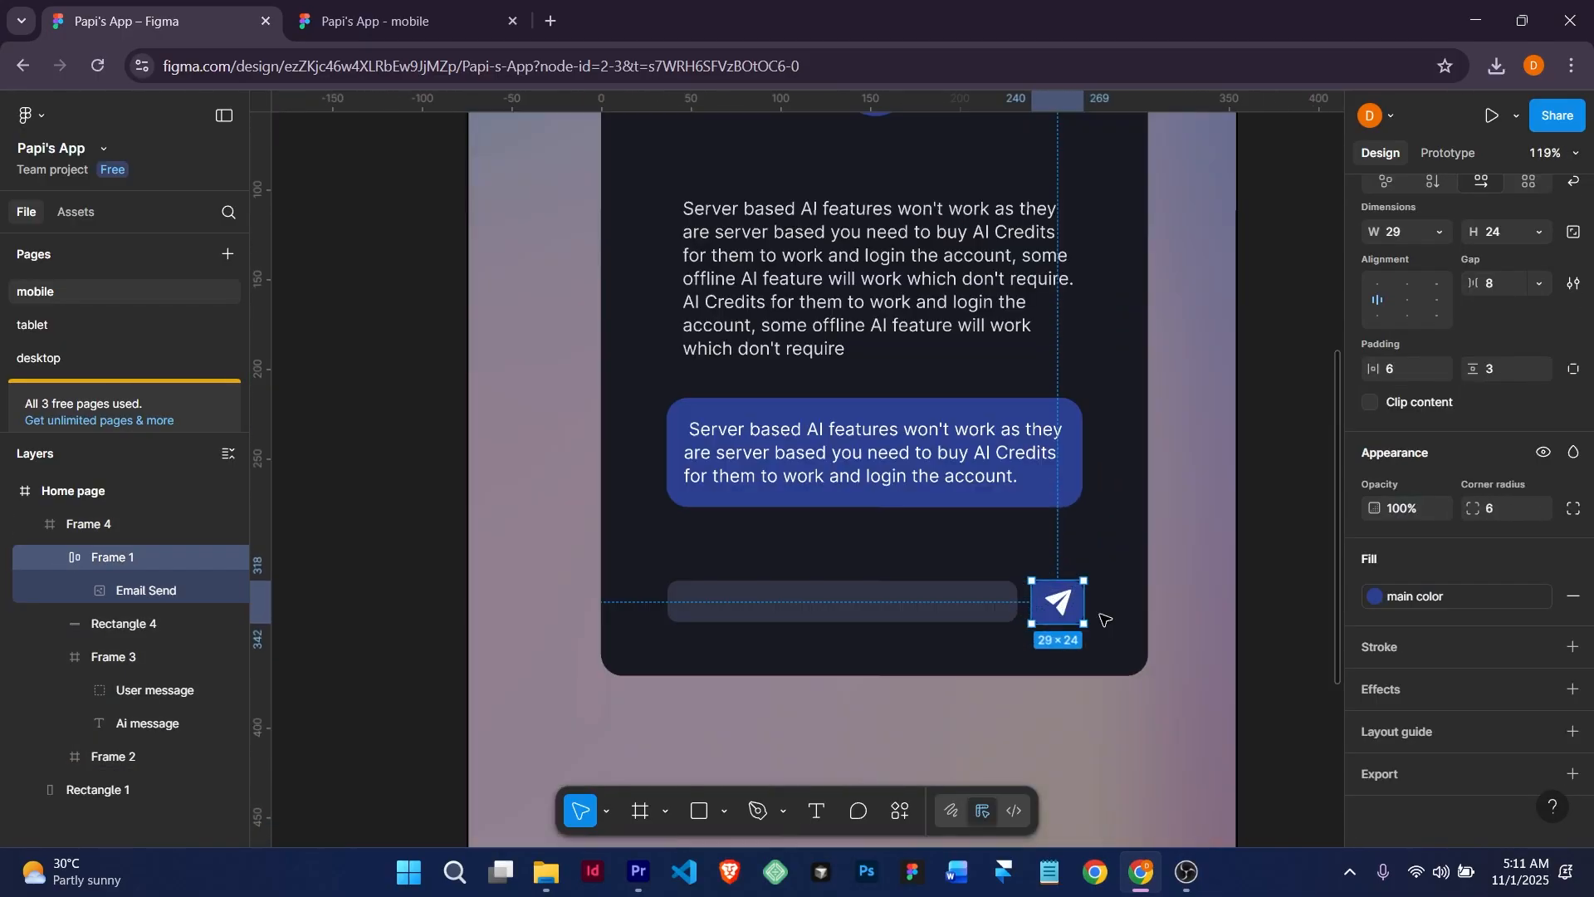
scroll(1105, 621, "down", 6)
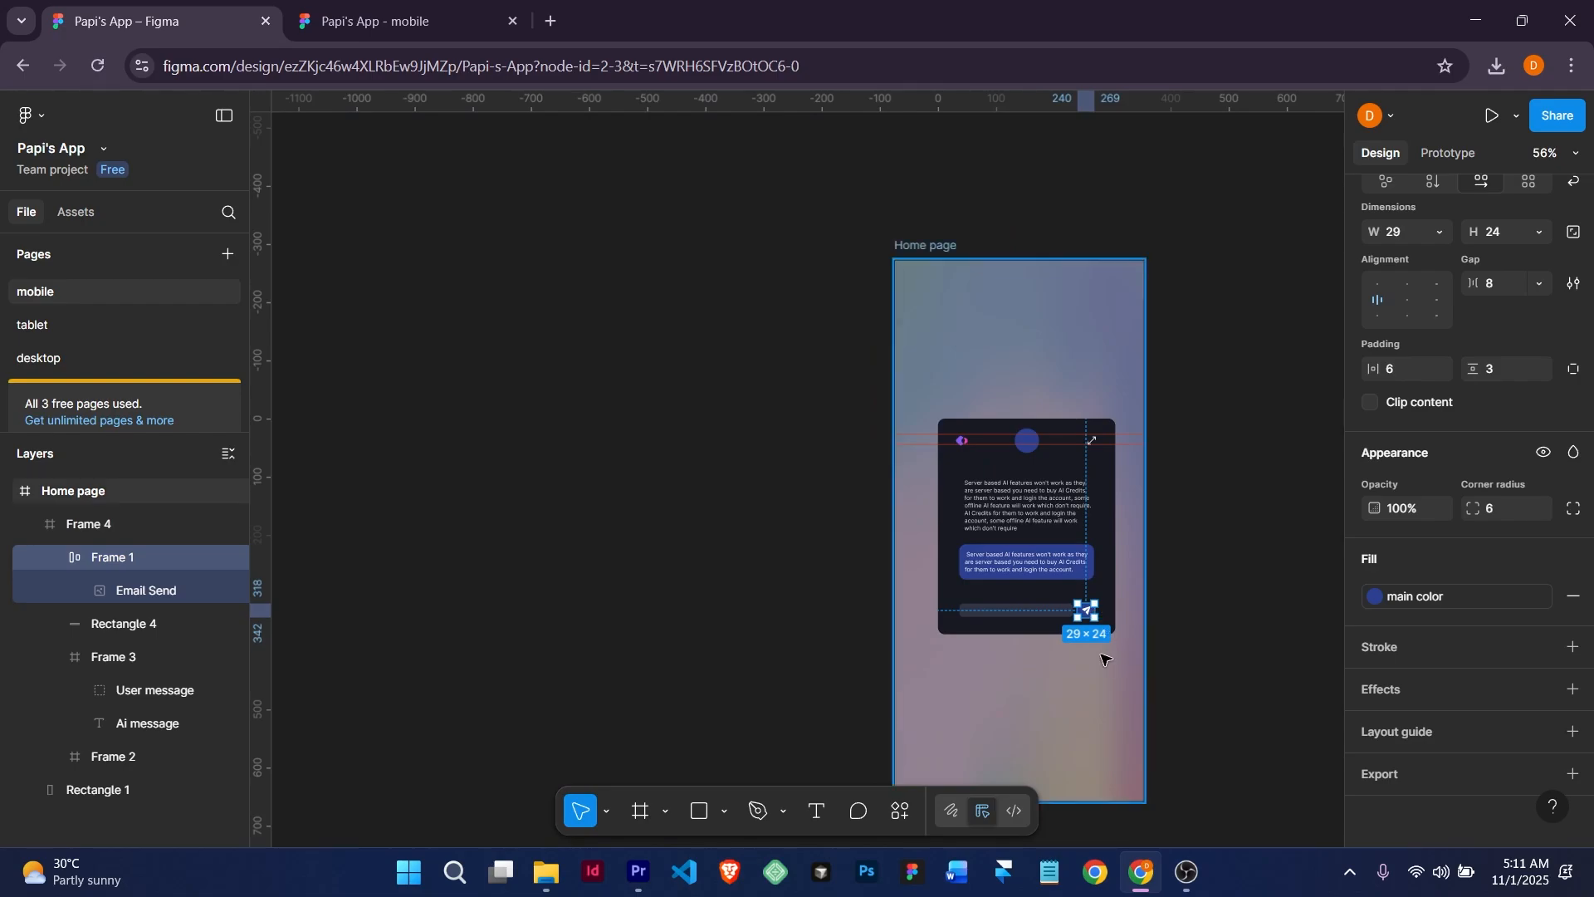
left_click_drag(1103, 658, 879, 658)
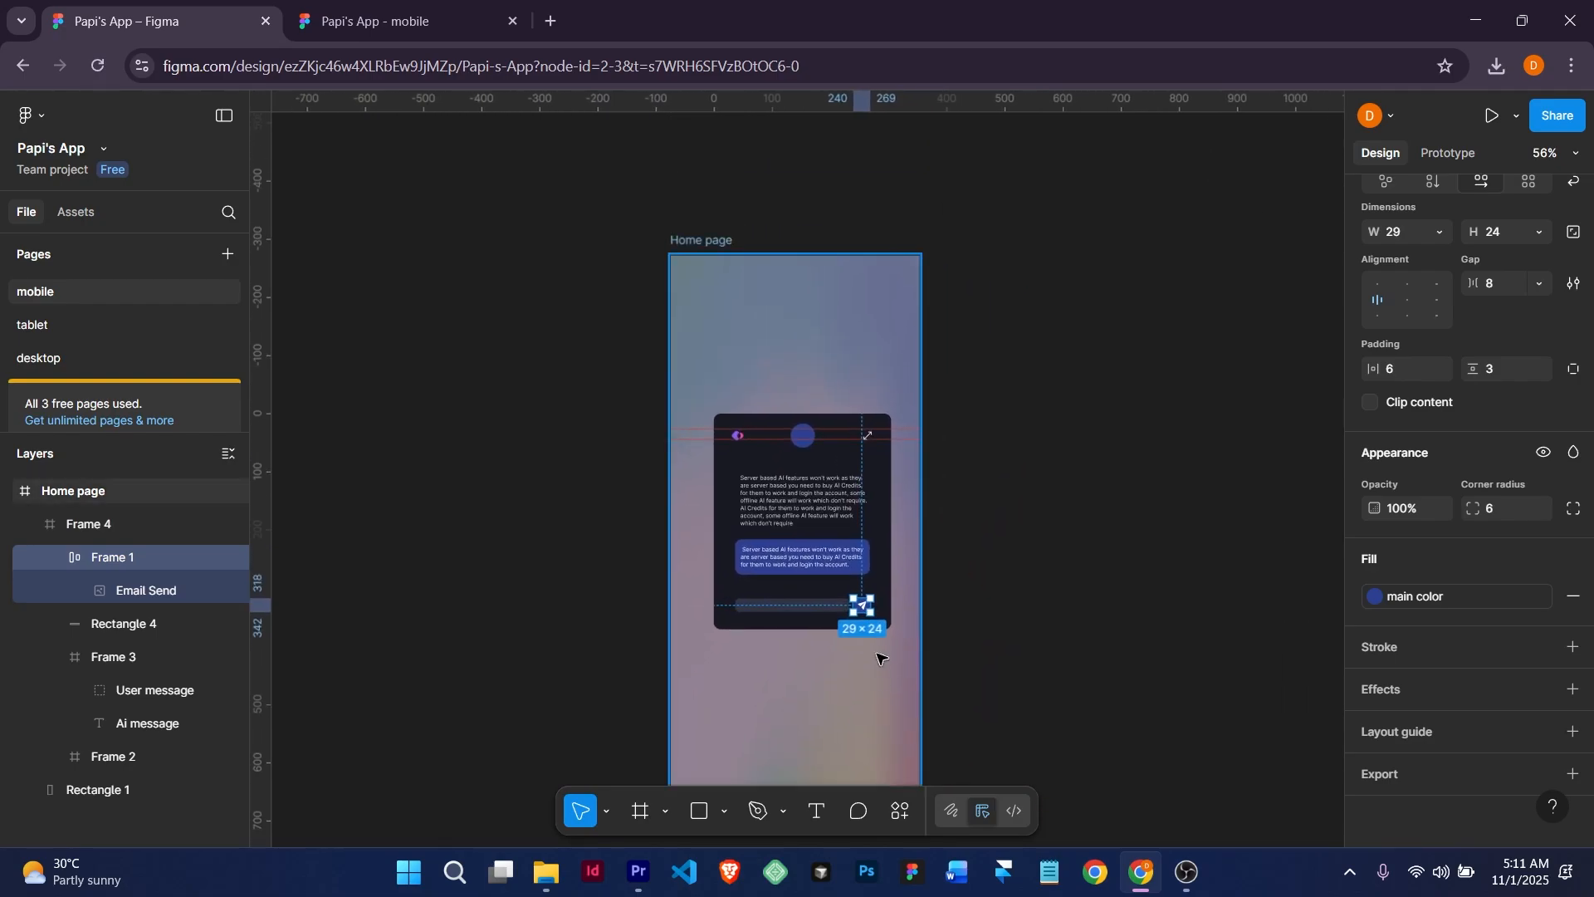
left_click(727, 244)
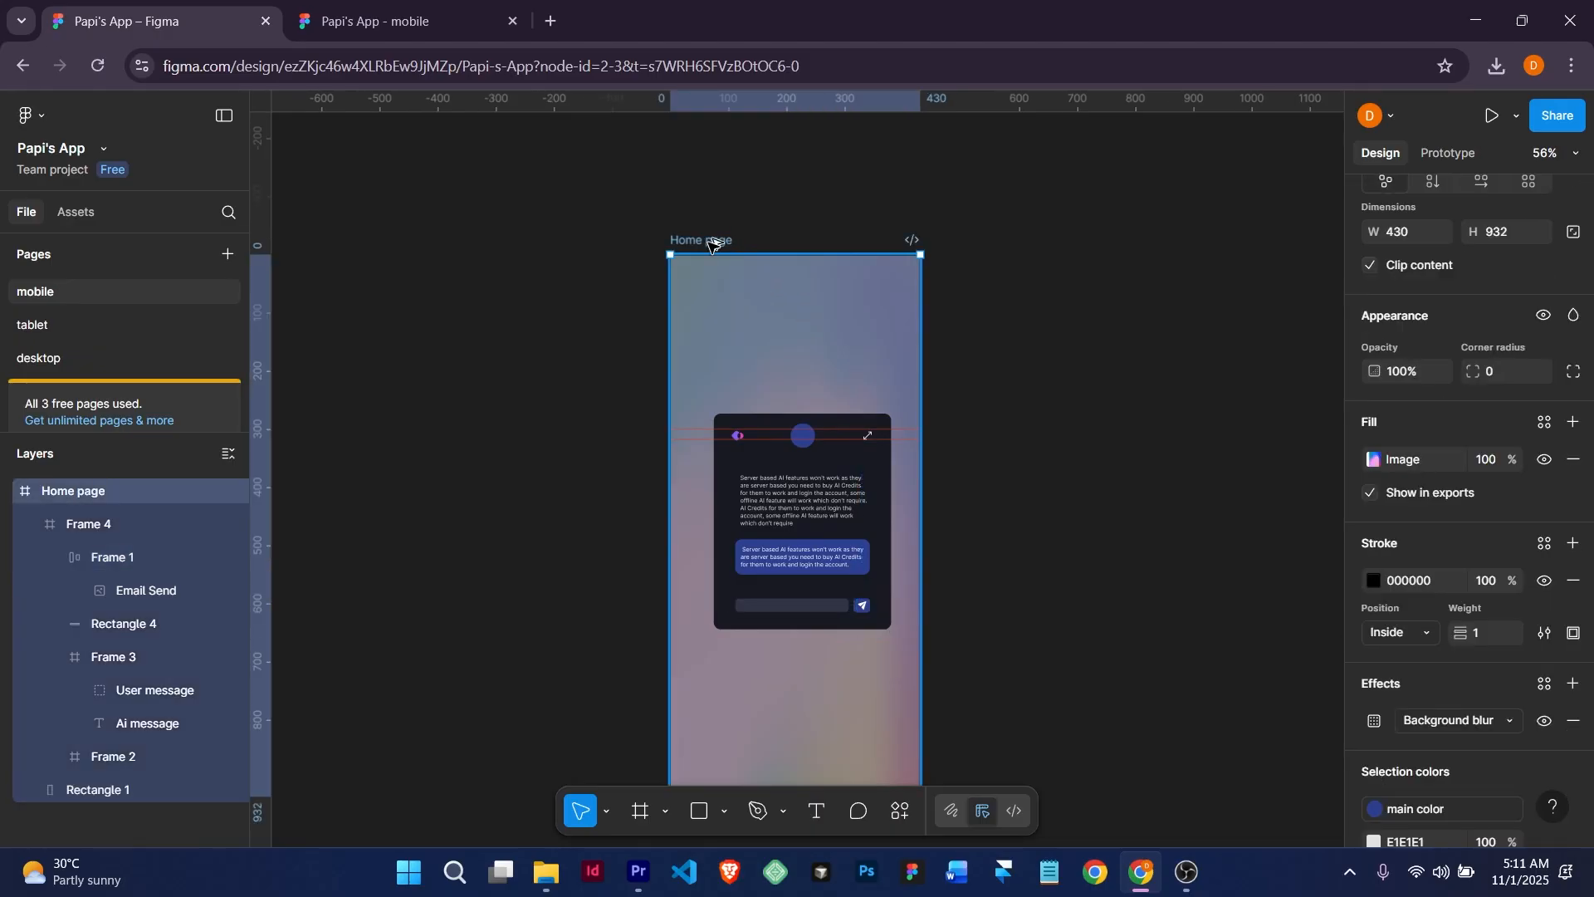
left_click_drag(712, 244, 1007, 242, "alt")
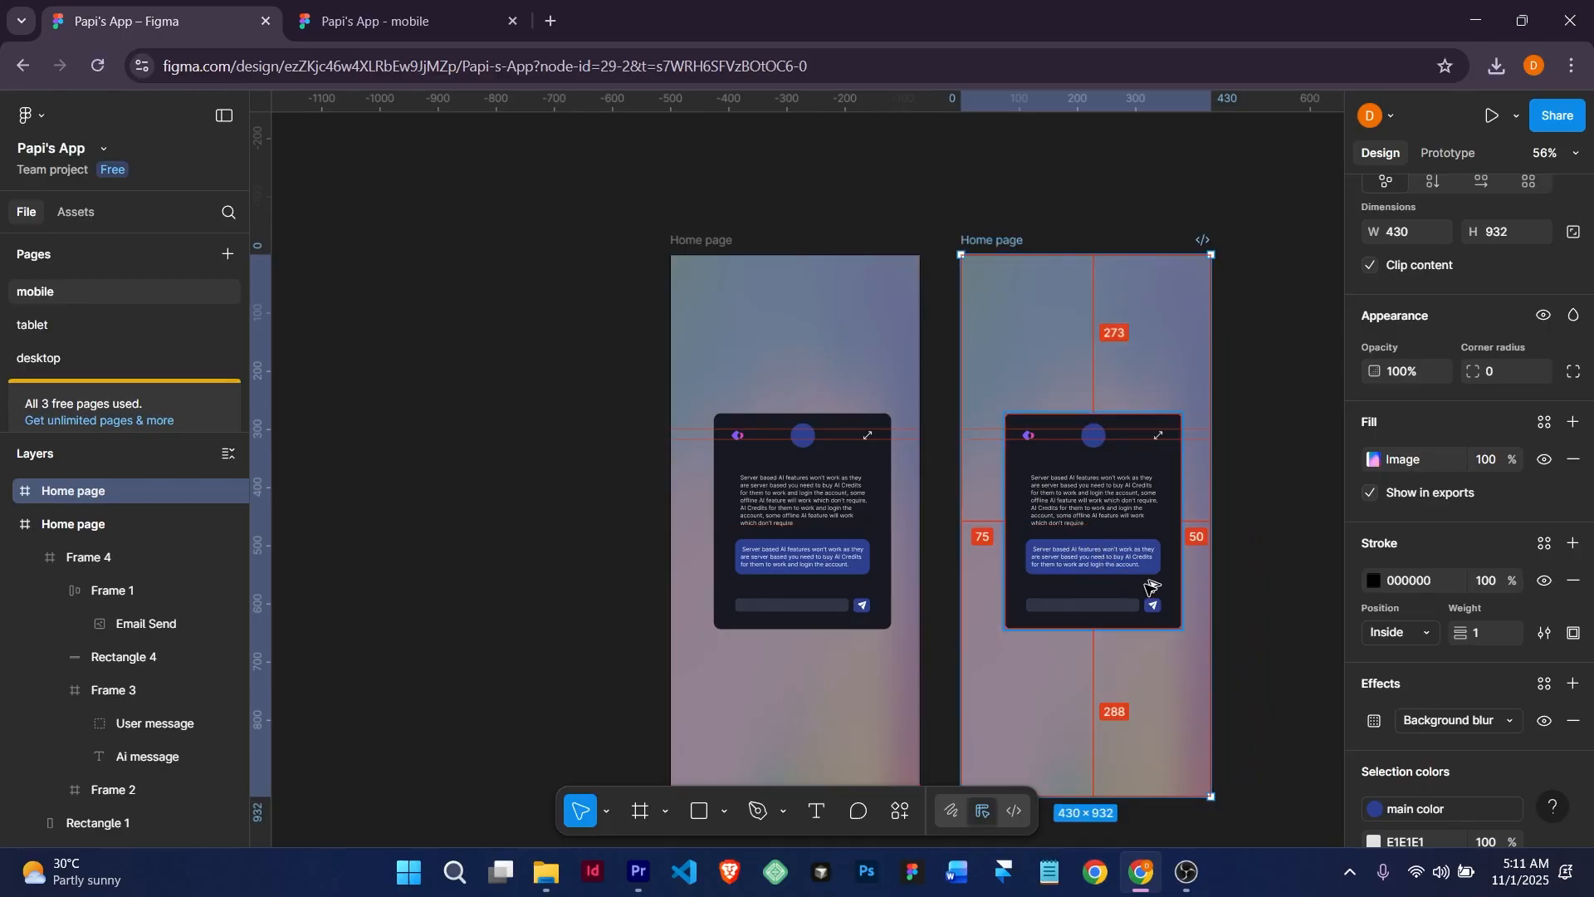
Delete the paper plane icon and its blue button frame from the chat card in the duplicated home page.
scroll(1184, 585, "up", 5, "ctrl")
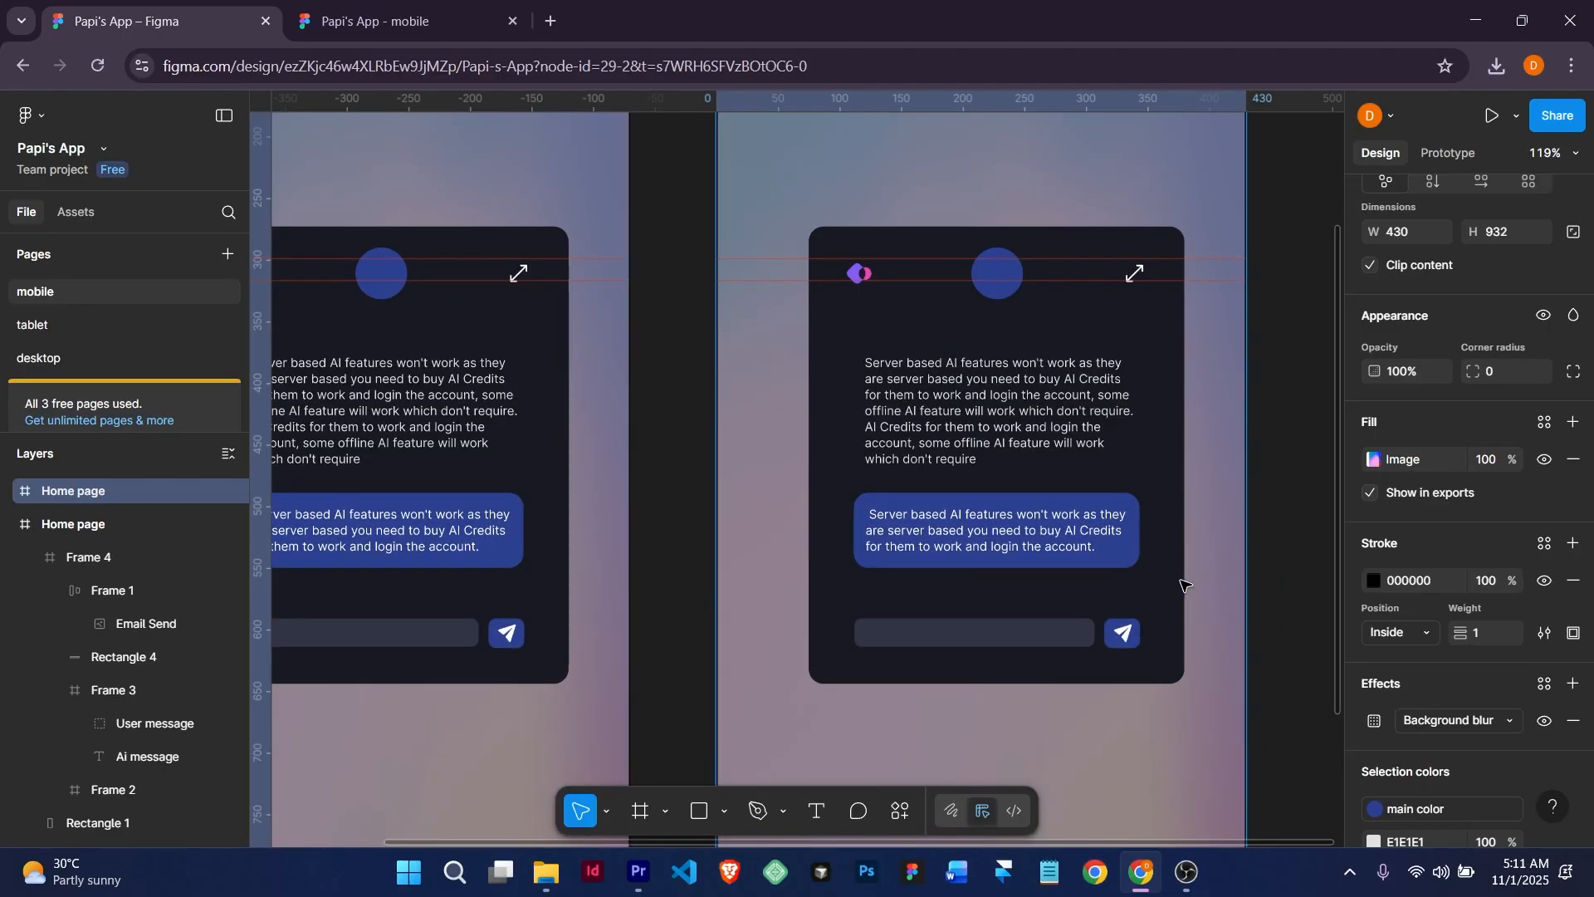
left_click_drag(1180, 580, 1067, 590)
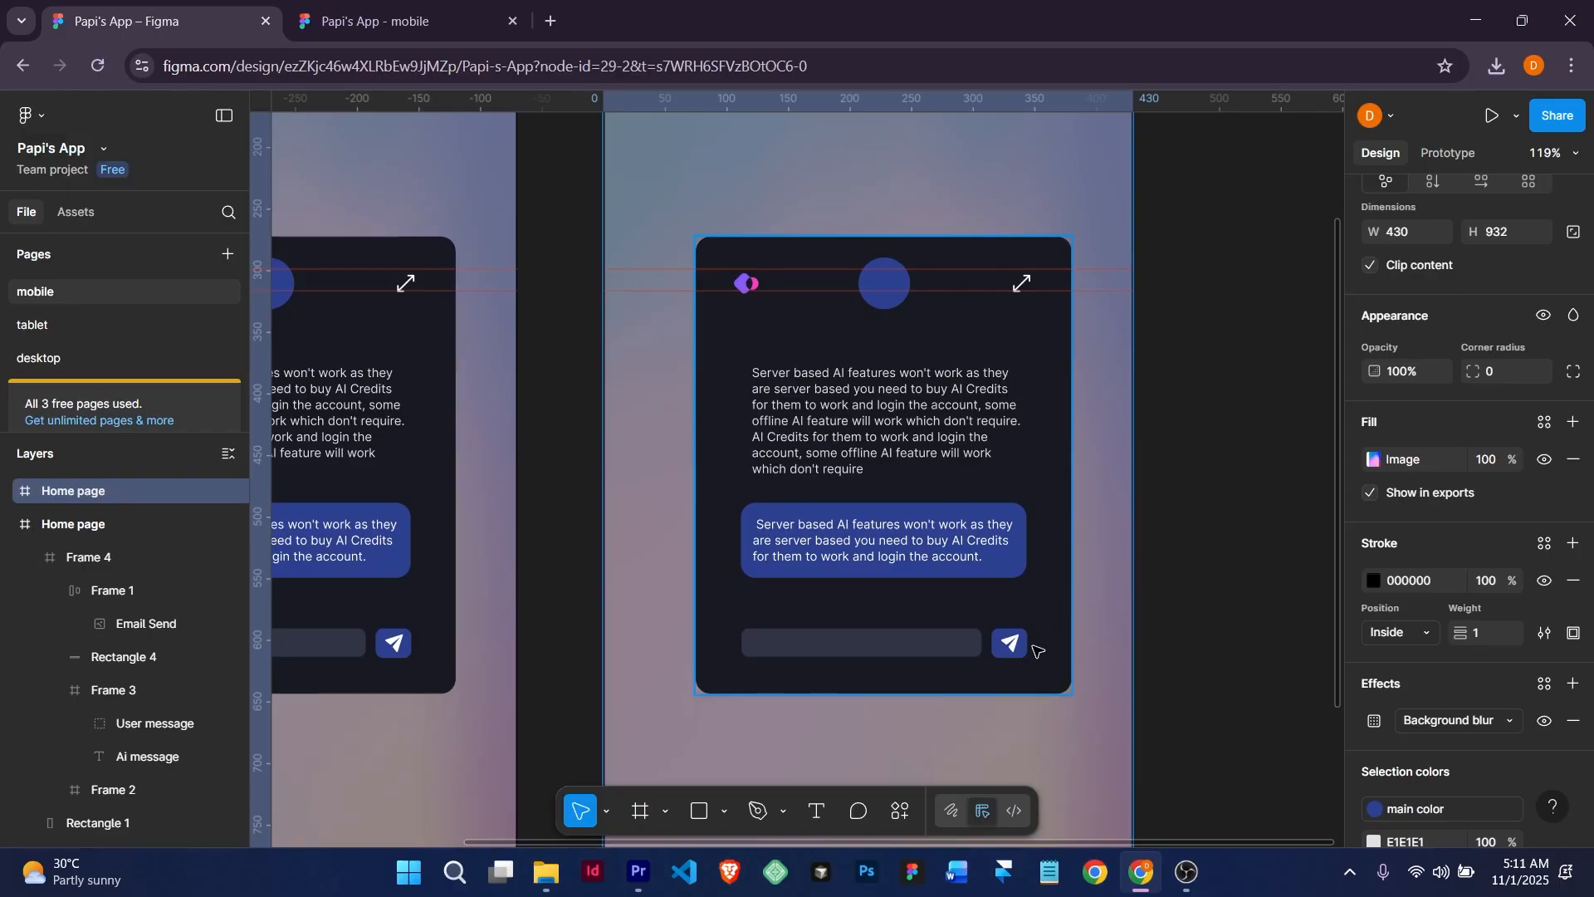
scroll(1015, 646, "up", 3)
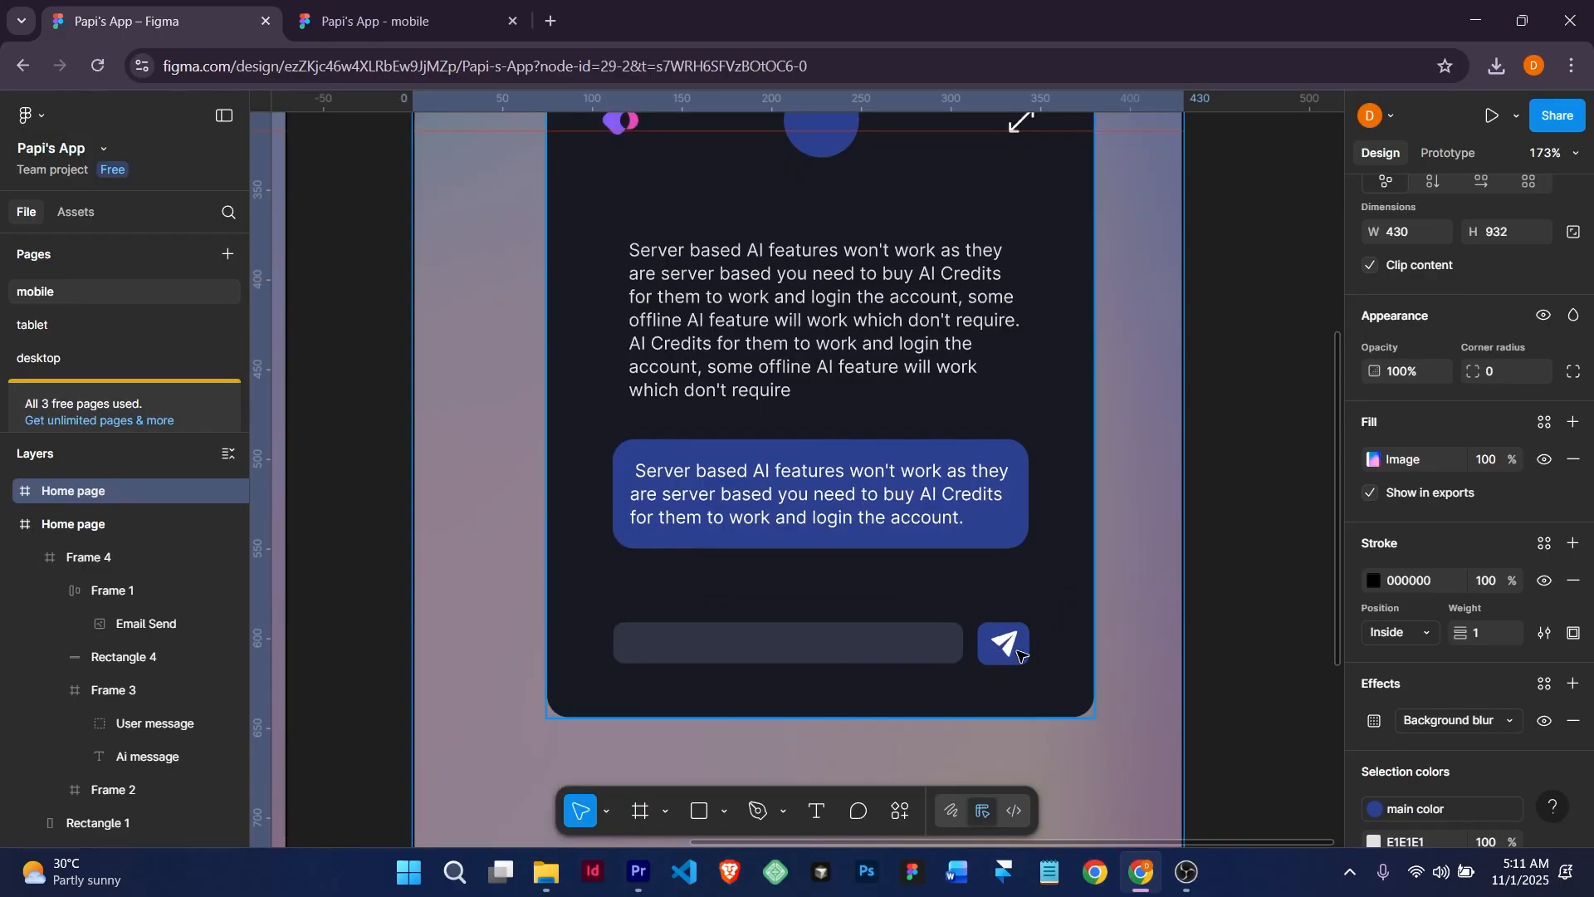
left_click(1019, 656)
left_click(1017, 657)
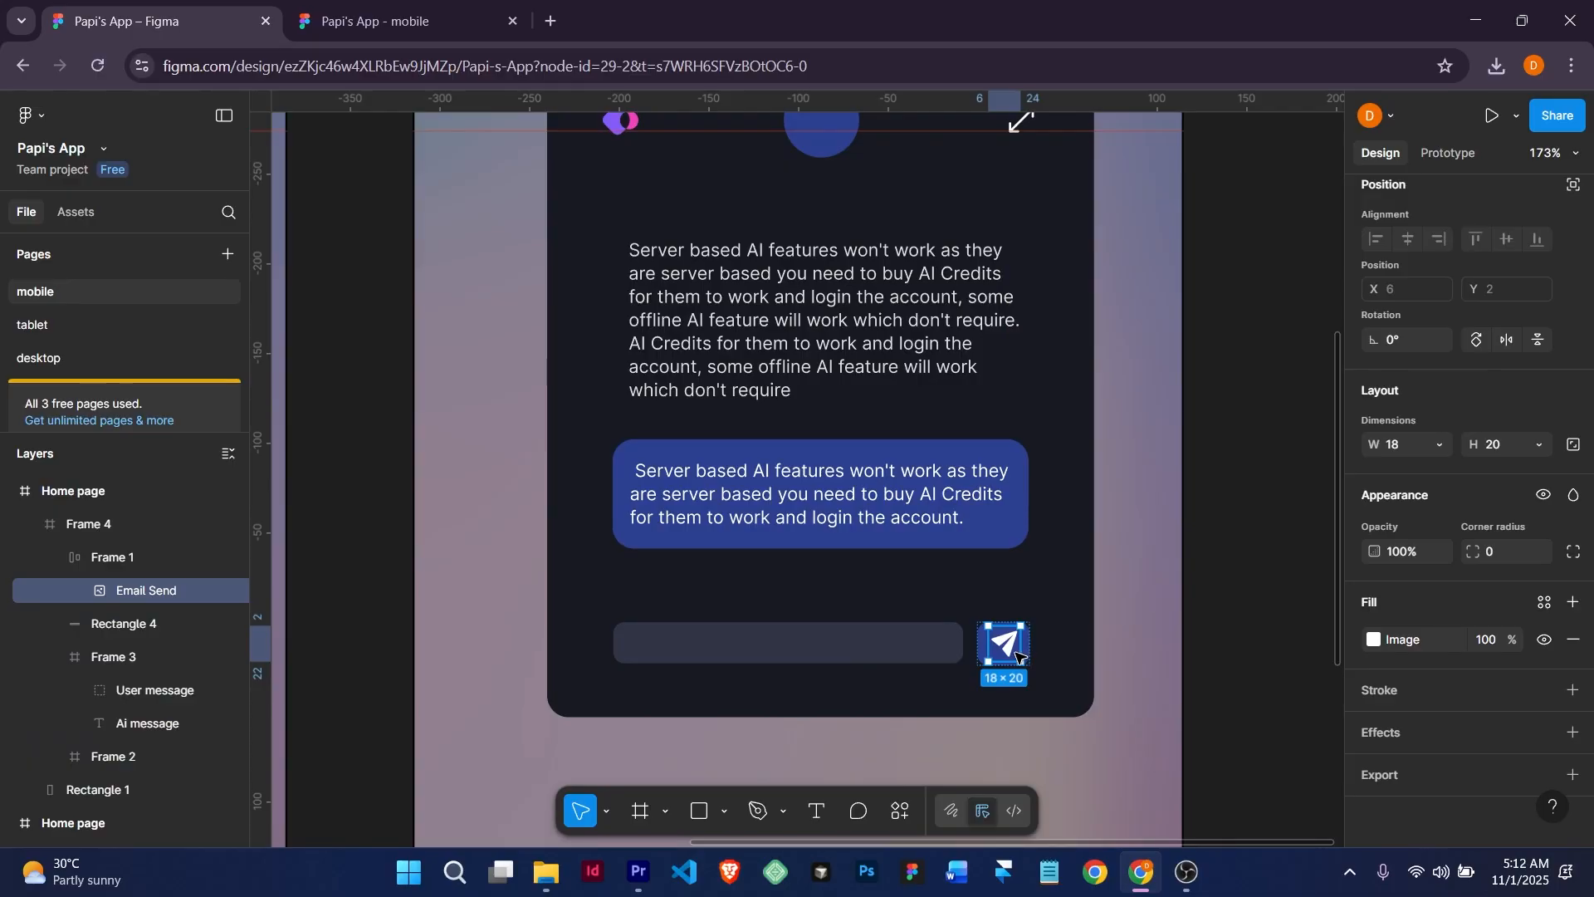
key("Delete")
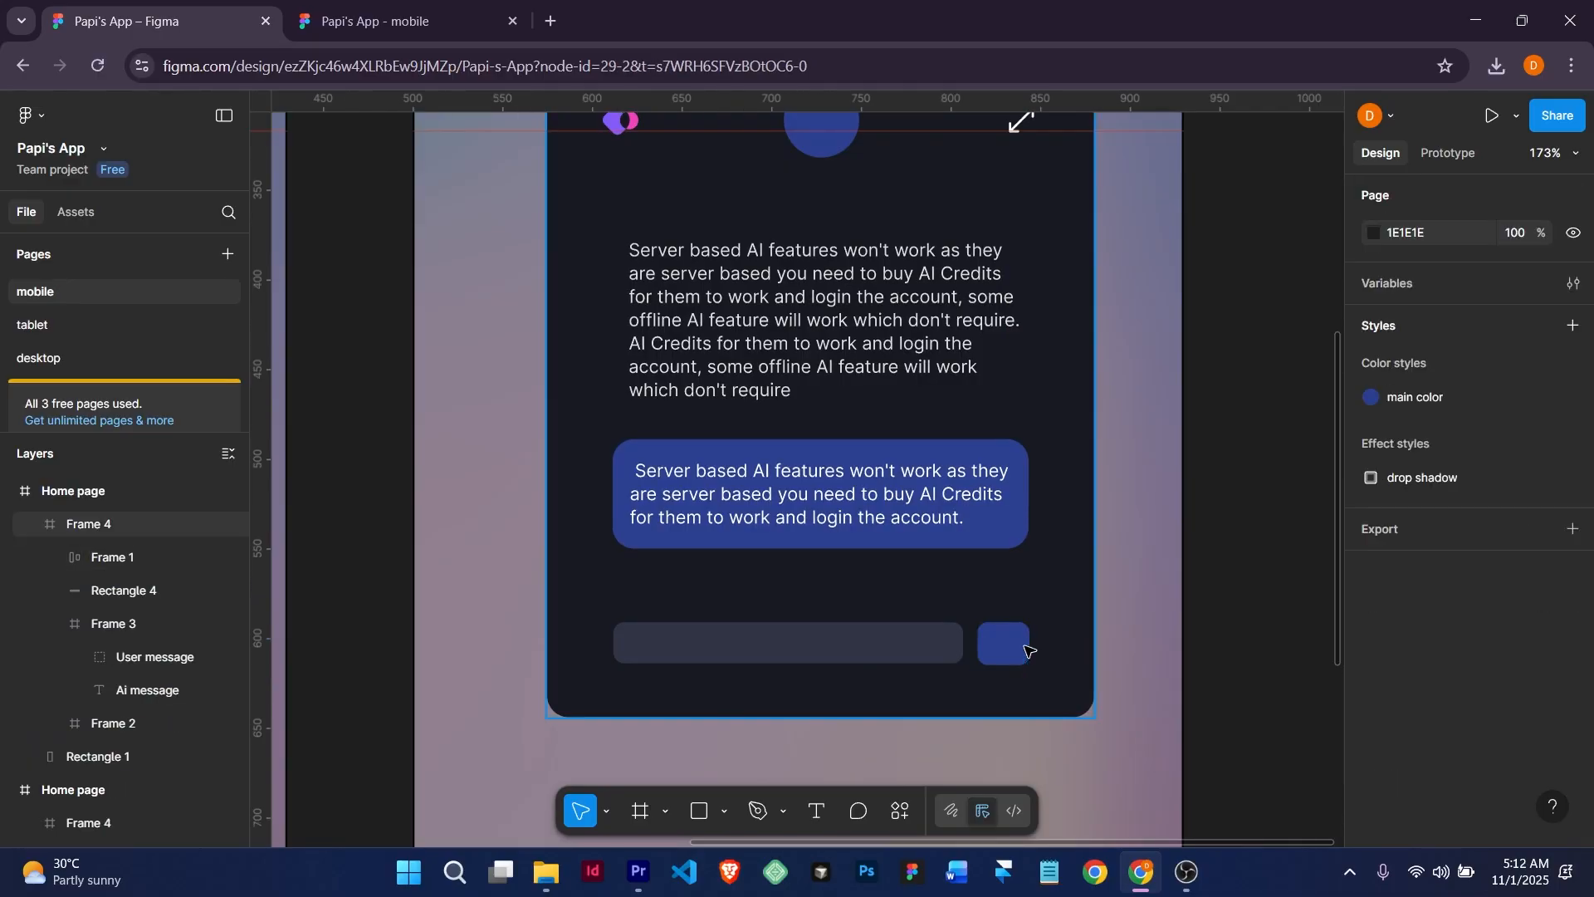
left_click(1007, 645)
left_click(1006, 645)
key("Delete")
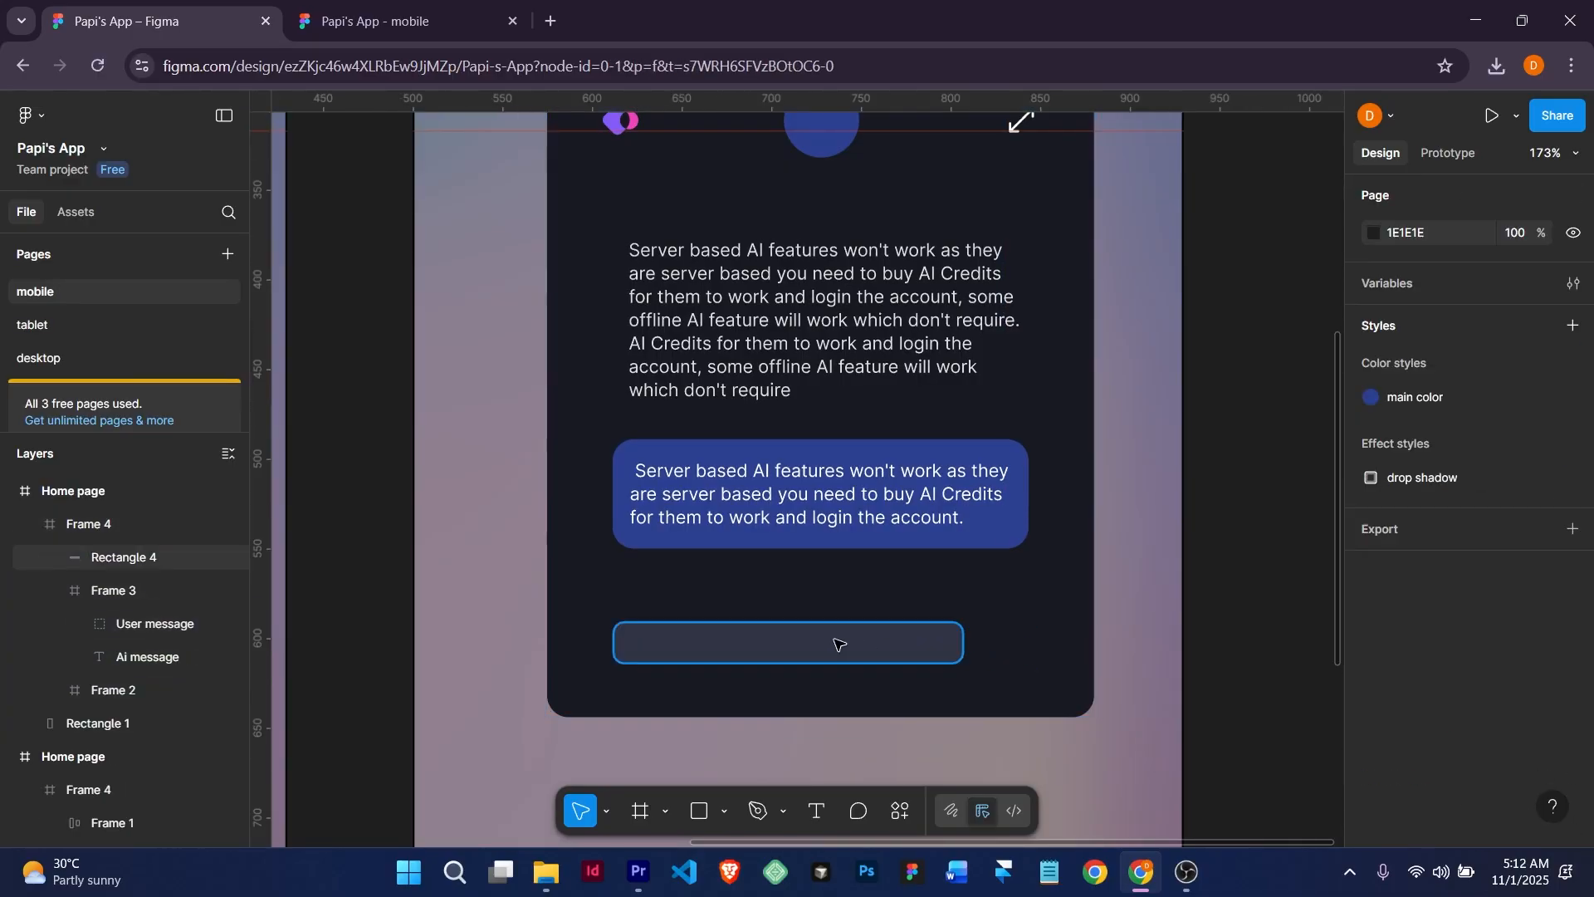
Delete the AI message text from the chat card in the duplicated home page.
scroll(838, 645, "down", 3)
scroll(621, 662, "up", 4)
scroll(577, 630, "down", 2)
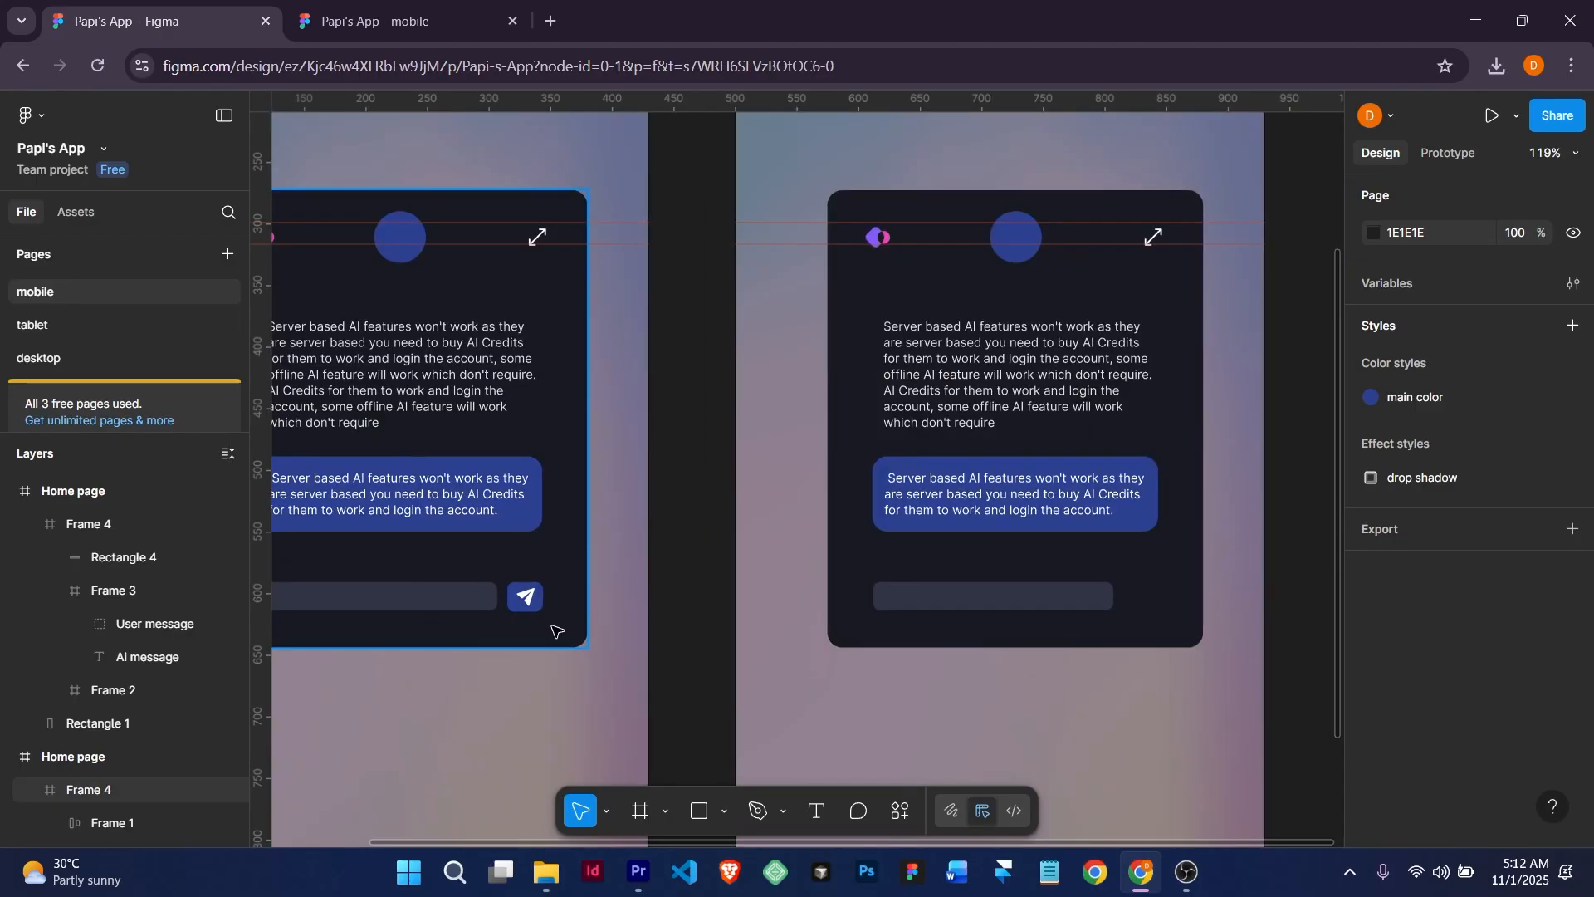
scroll(555, 631, "down", 2)
left_click_drag(556, 629, 745, 624)
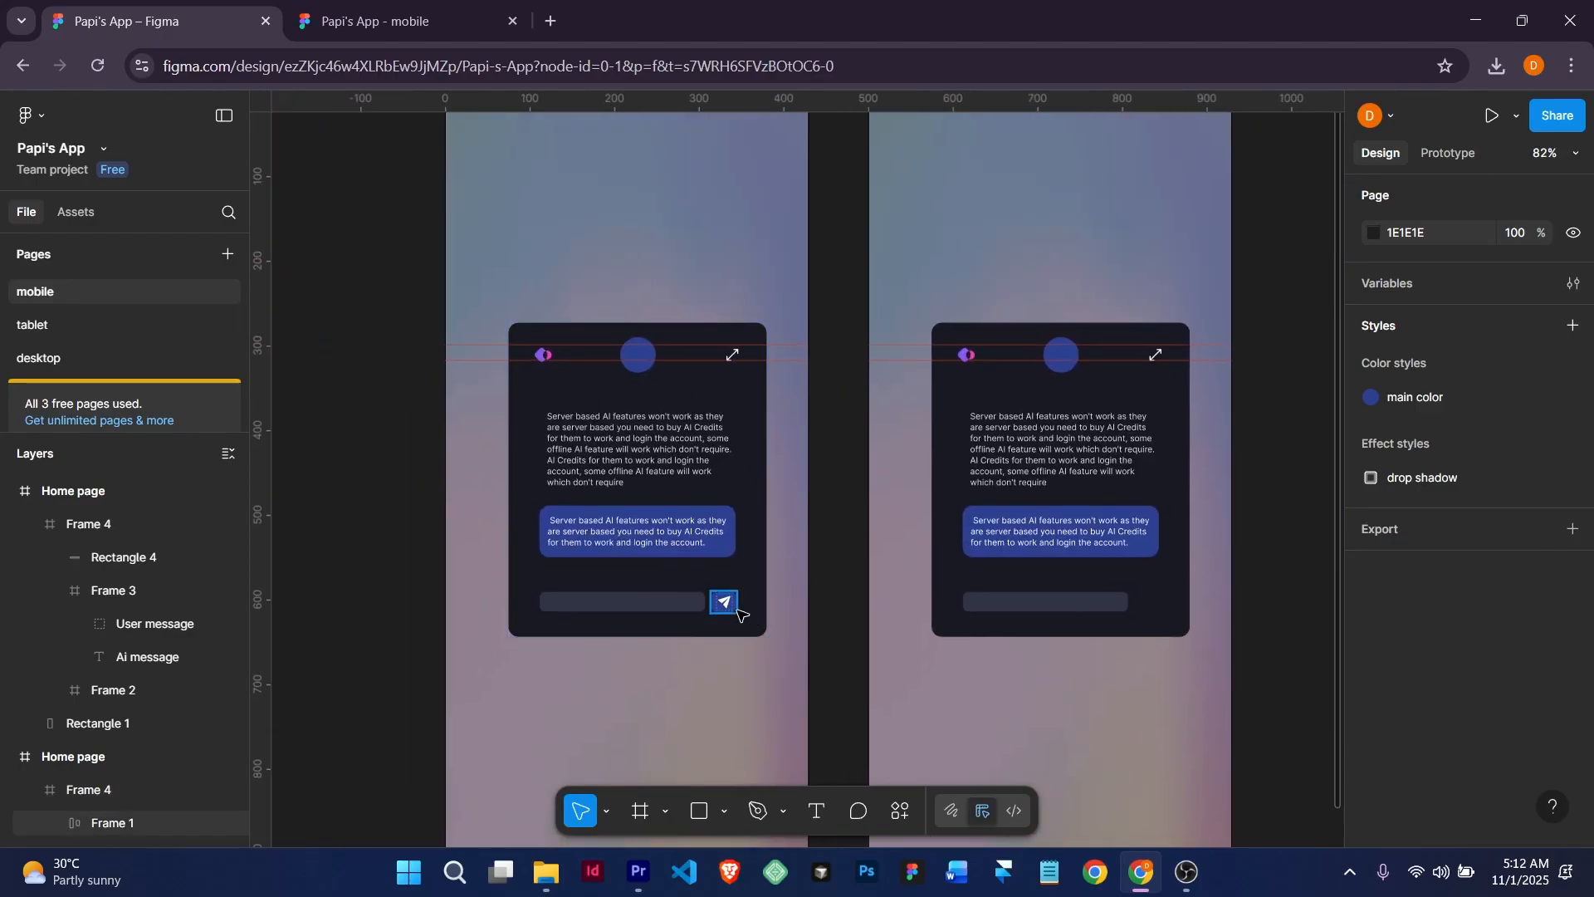
scroll(739, 612, "up", 5)
scroll(714, 594, "down", 5)
left_click(712, 592)
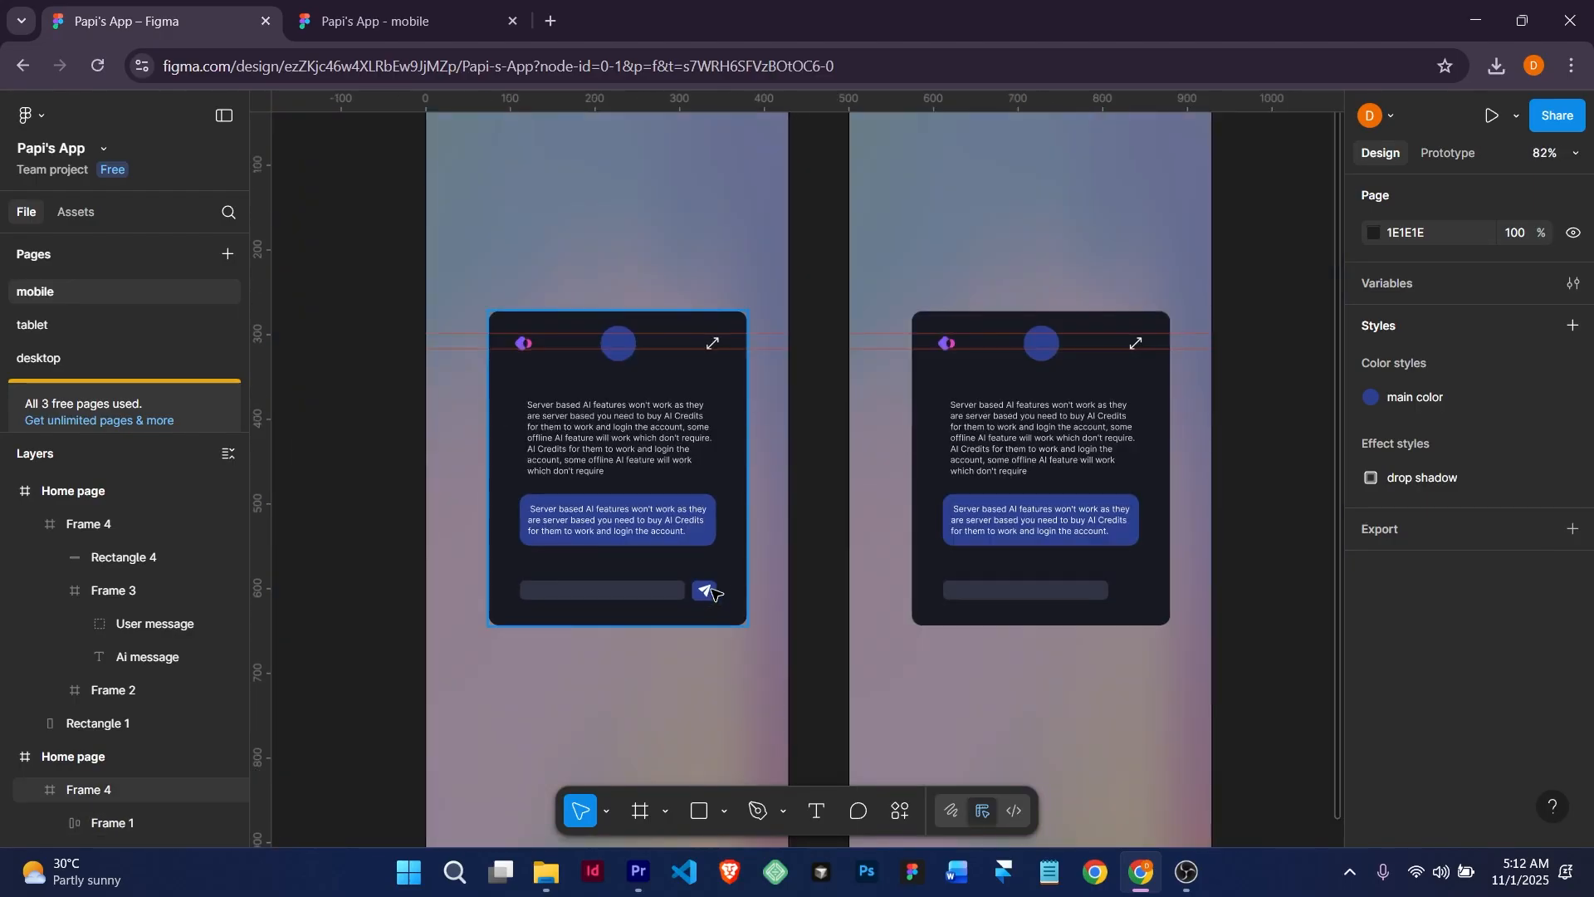
double_click(1083, 449)
double_click(1082, 449)
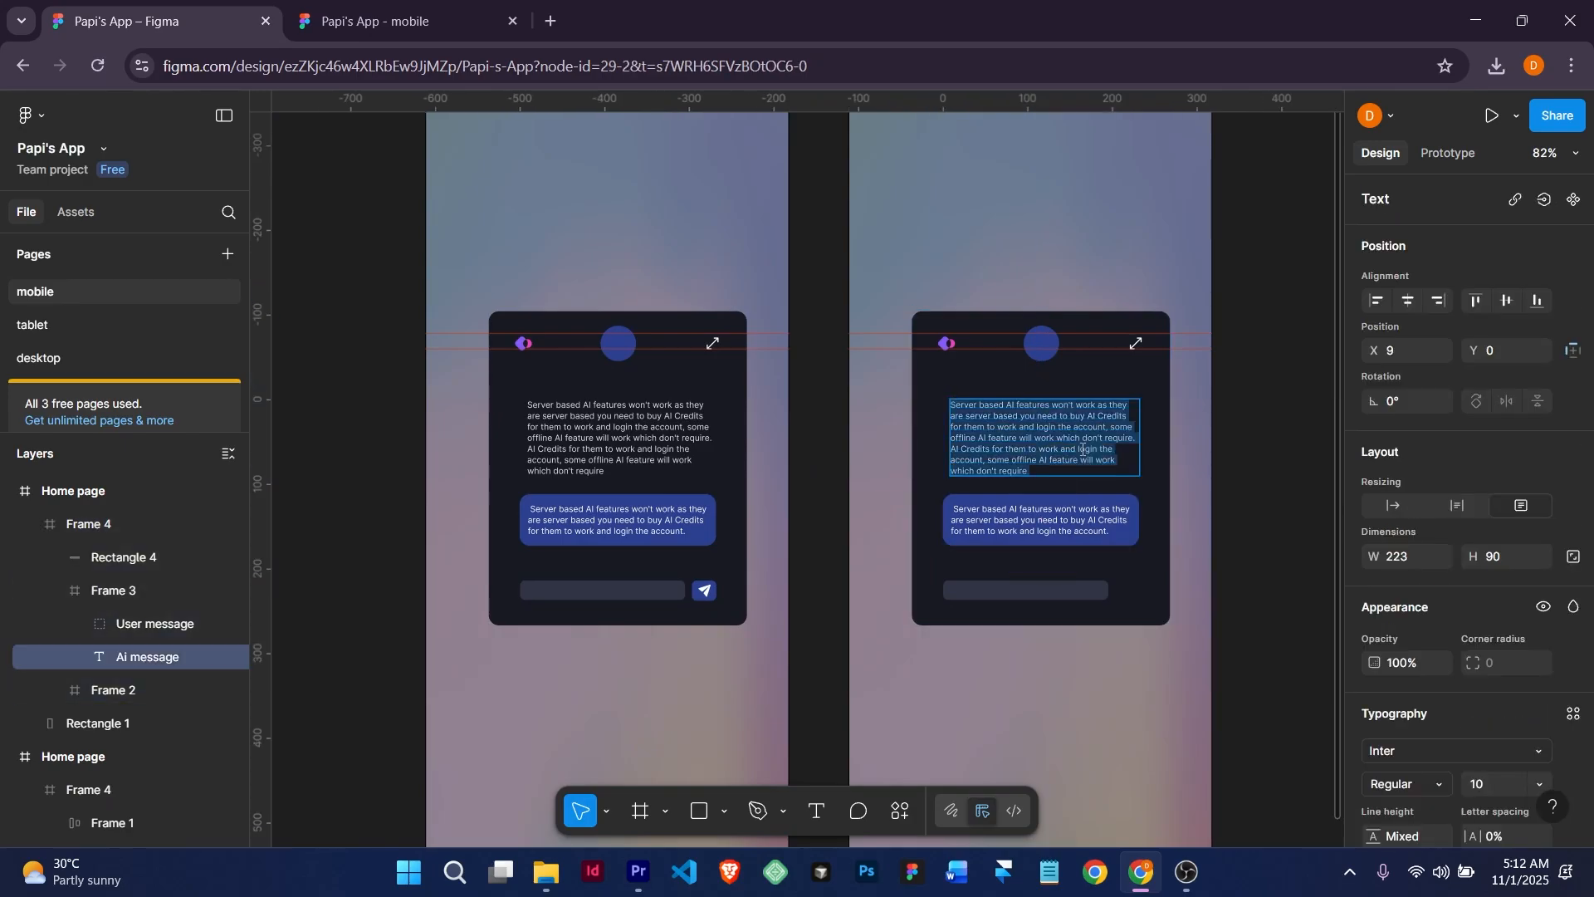
key("Escape")
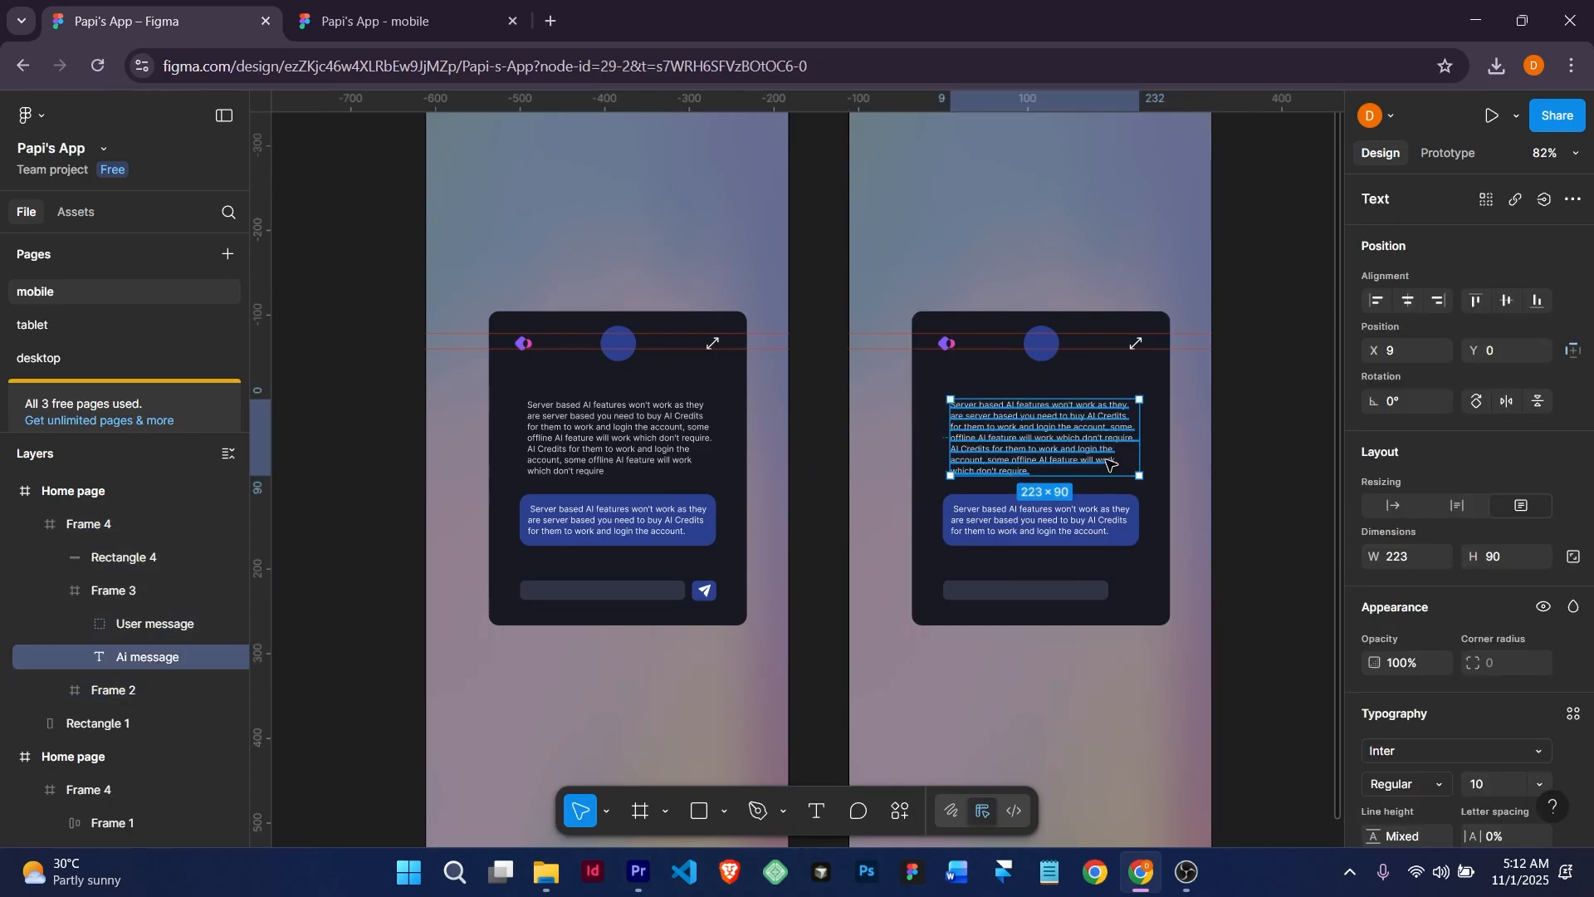
key("Delete")
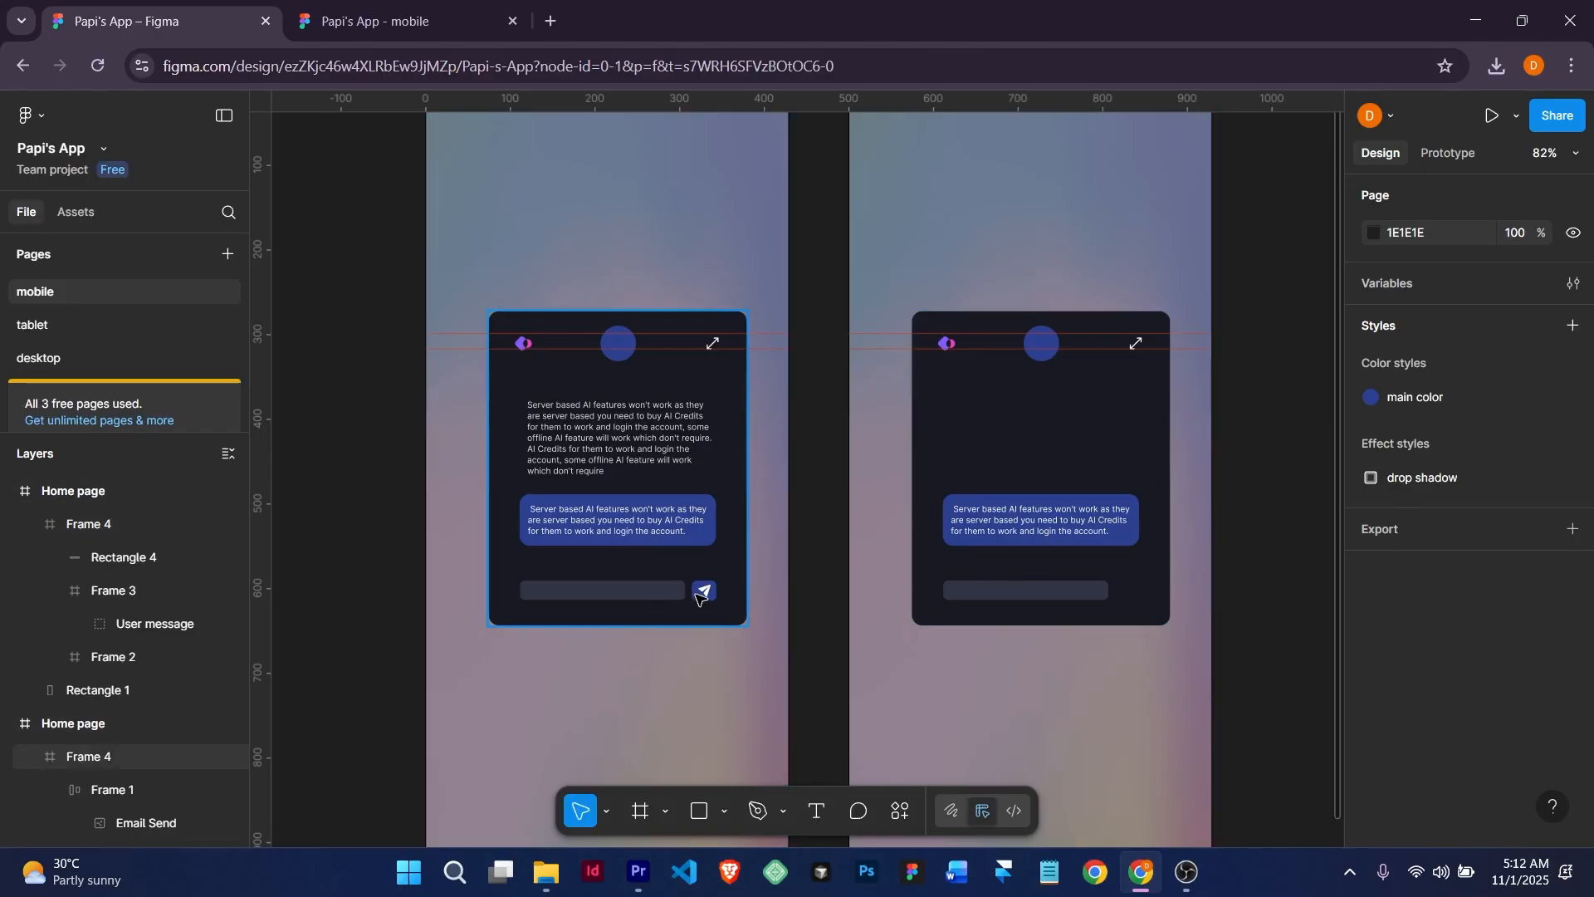
Turn the send button frame in the original home page's chat card into a component.
scroll(698, 596, "up", 10)
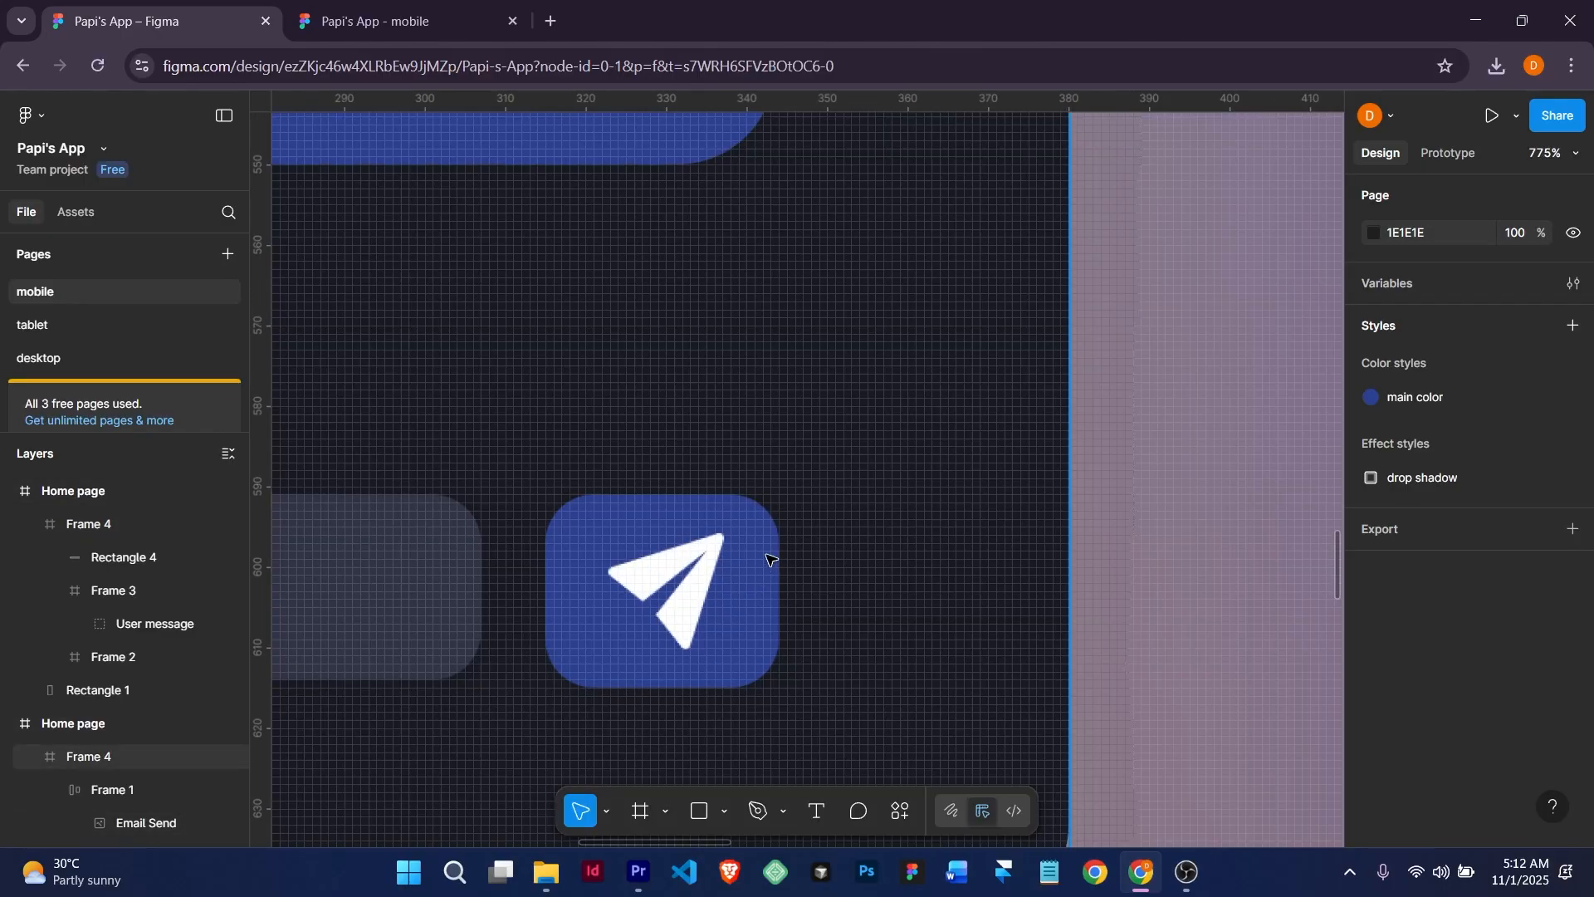
double_click(771, 560)
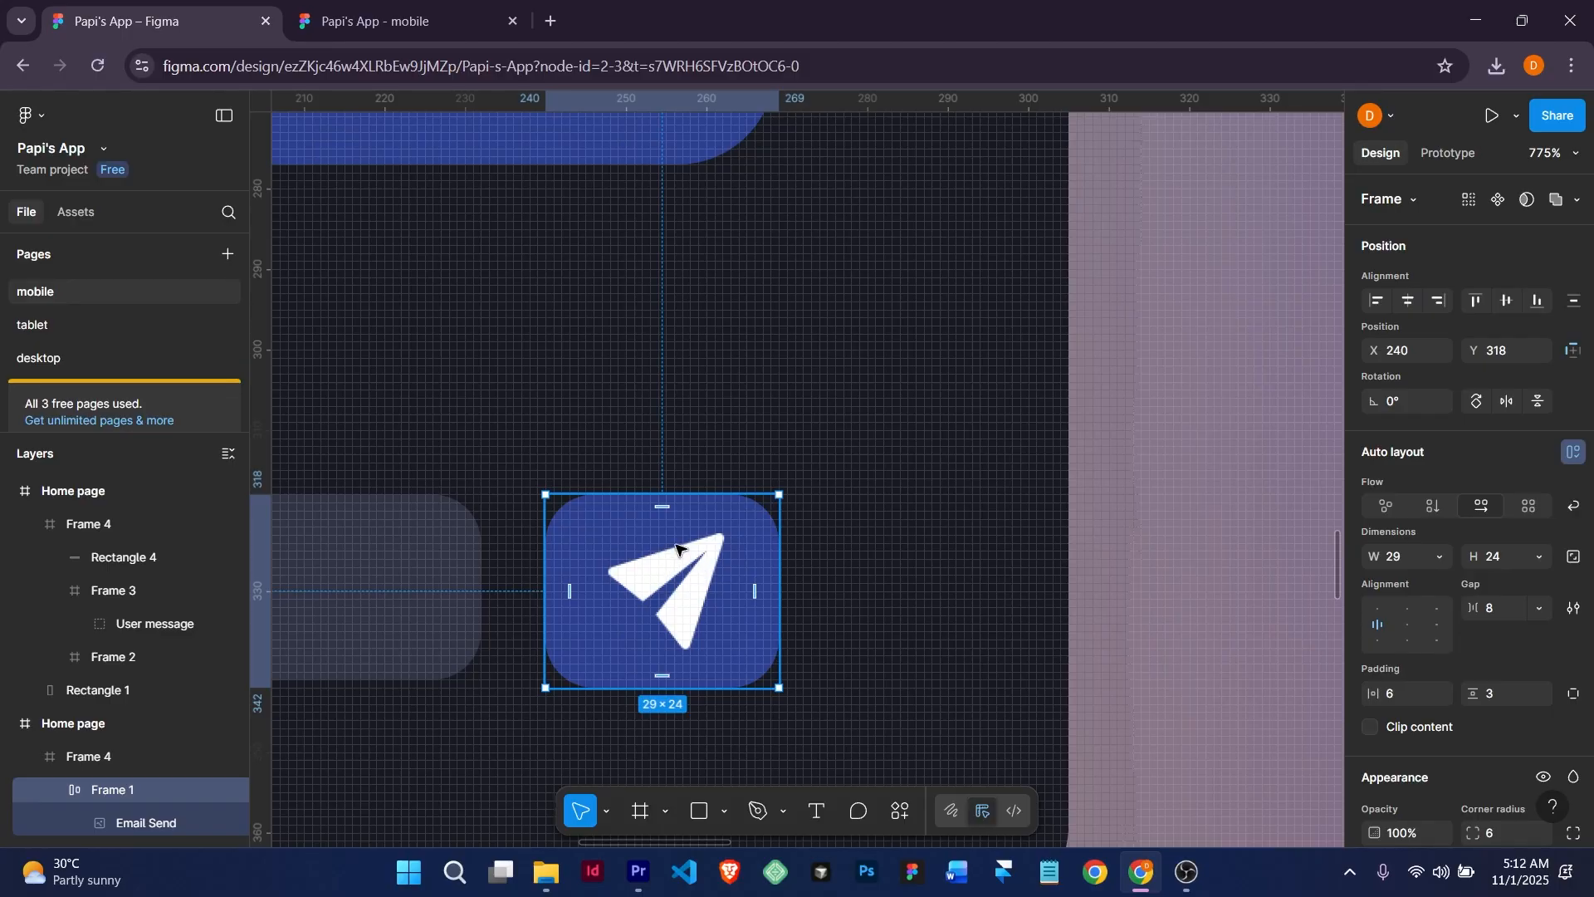
left_click(1499, 202)
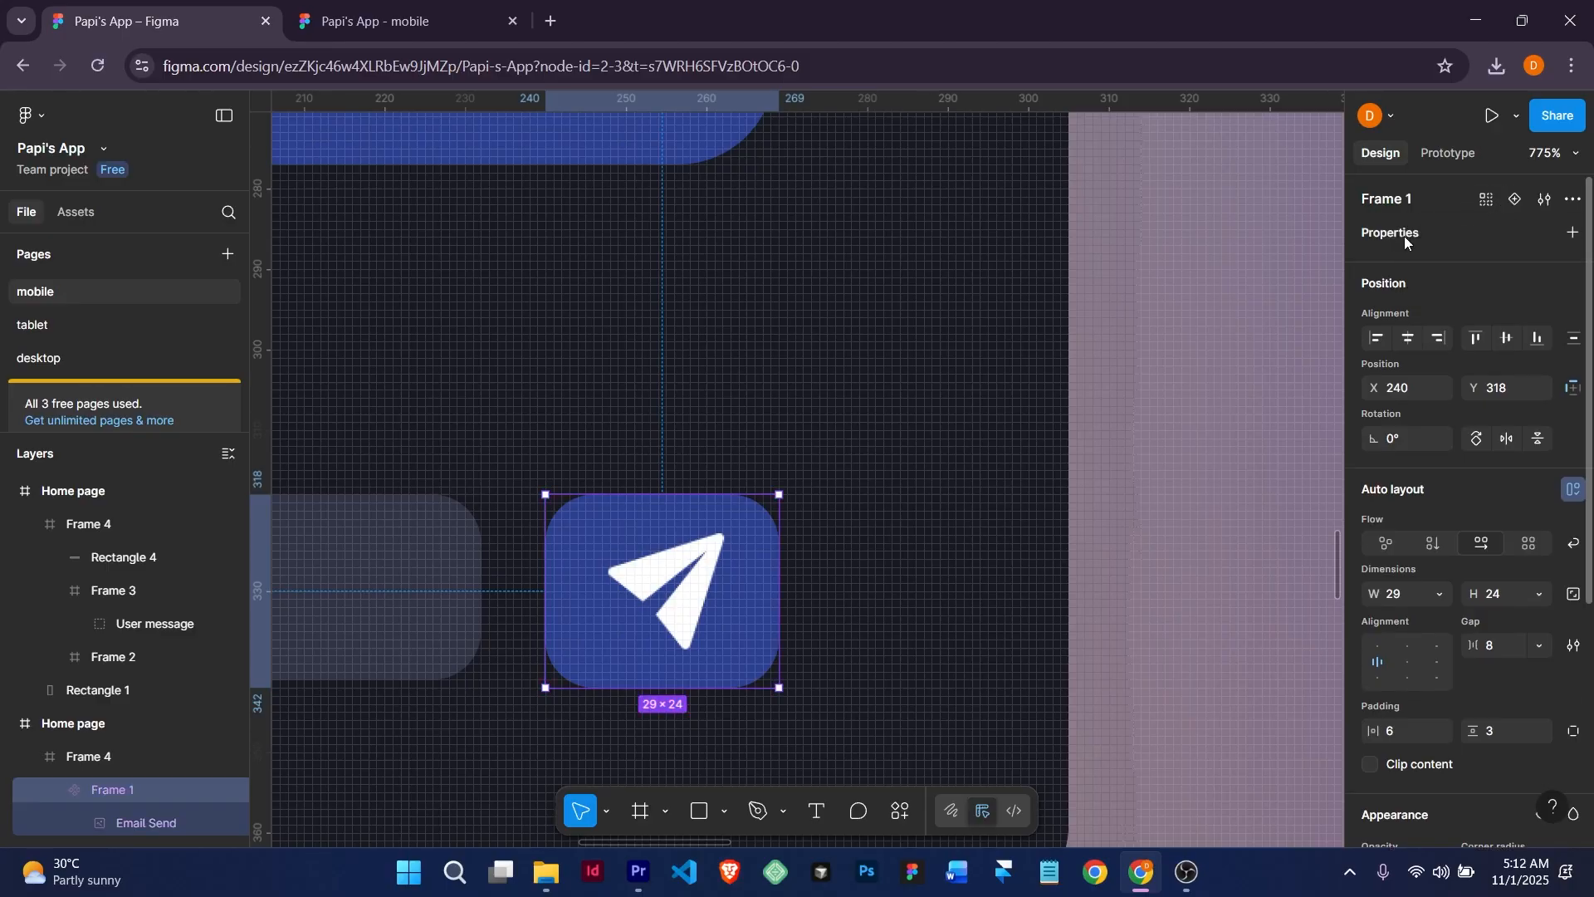
right_click(745, 605)
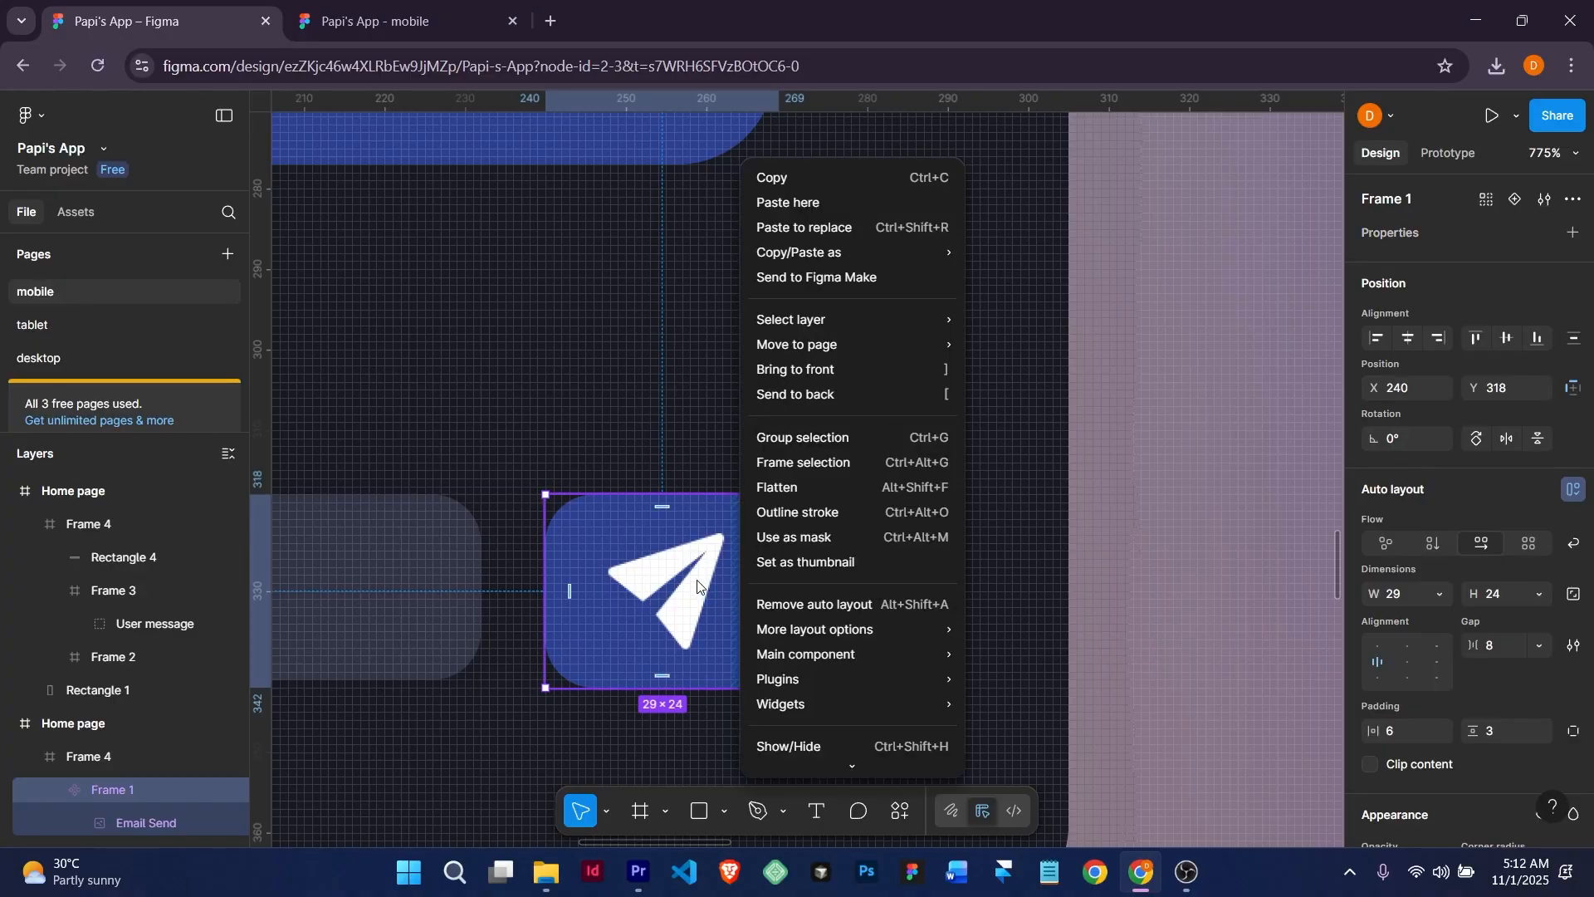
left_click(392, 579)
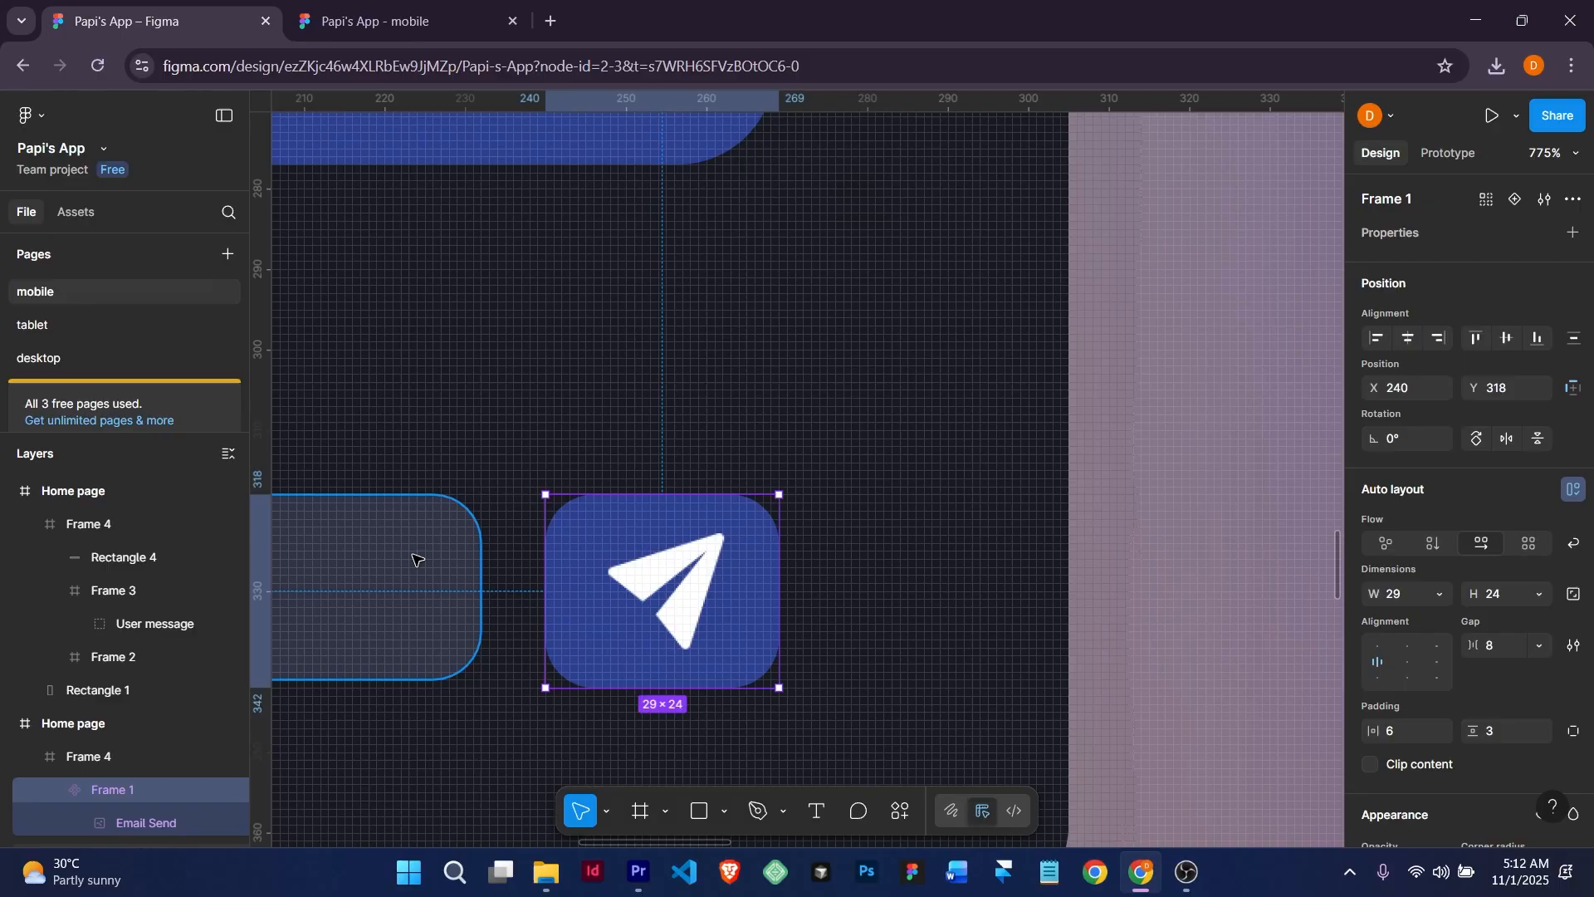
right_click(412, 555)
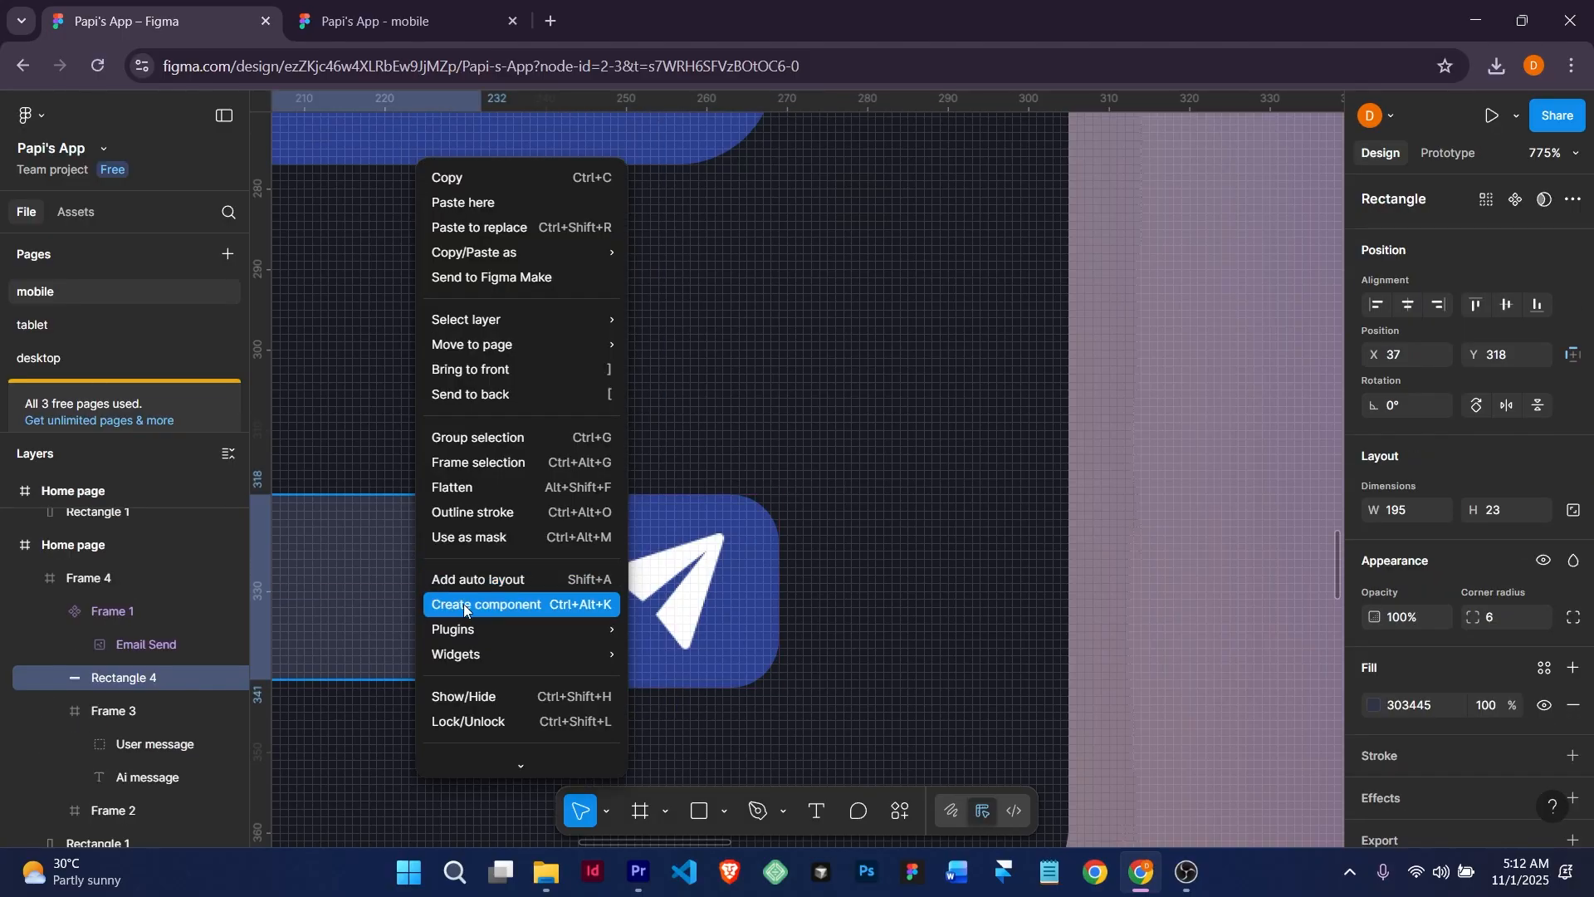
left_click(733, 603)
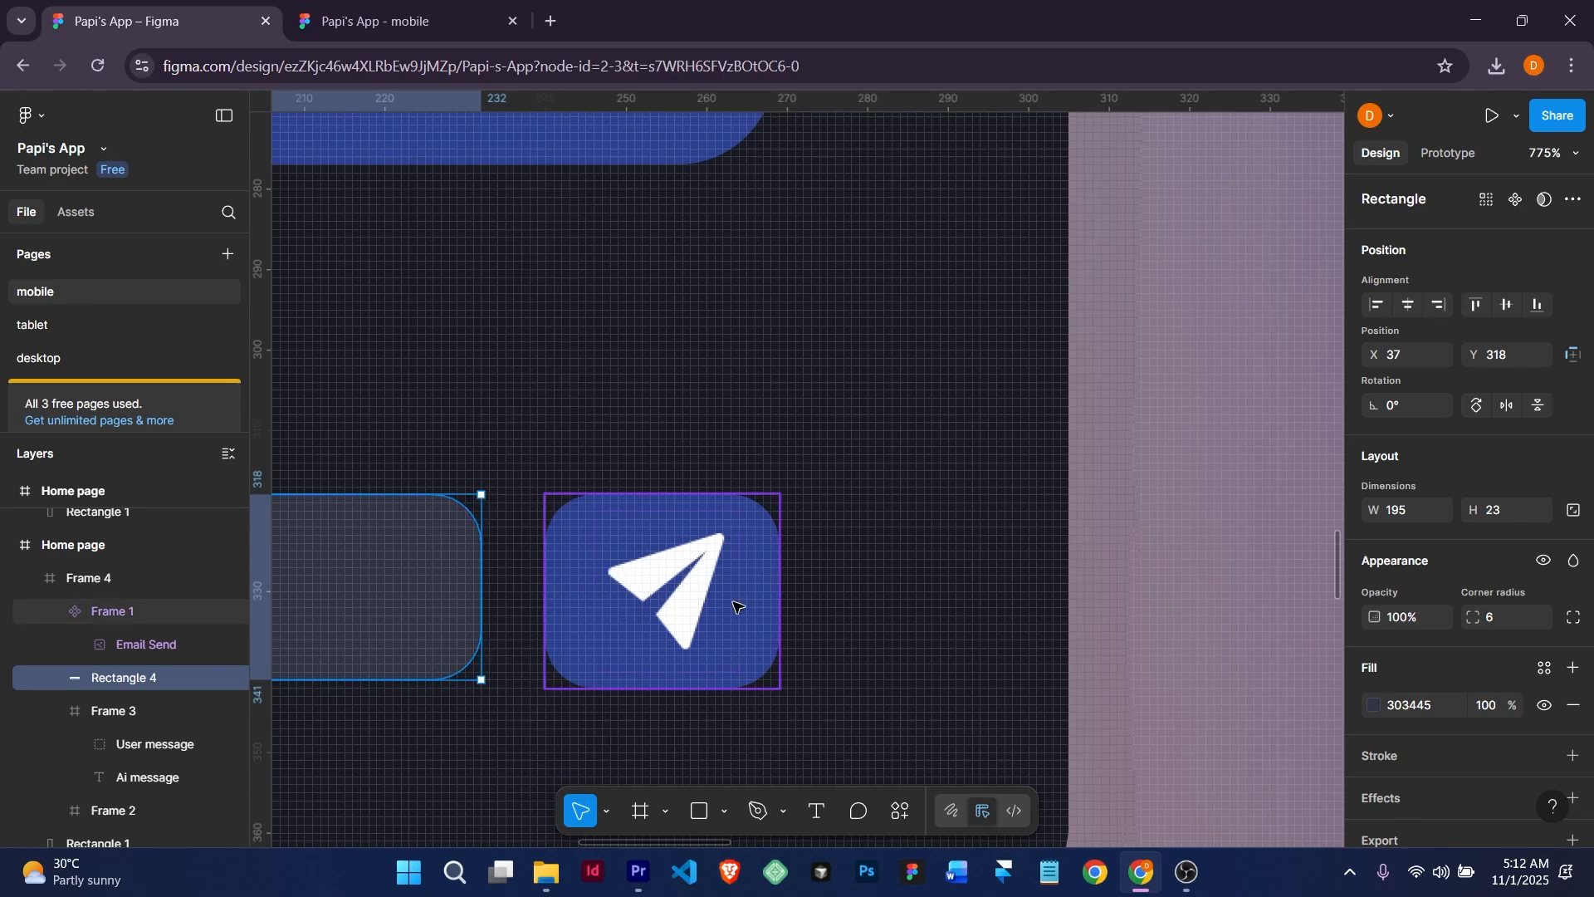
right_click(734, 606)
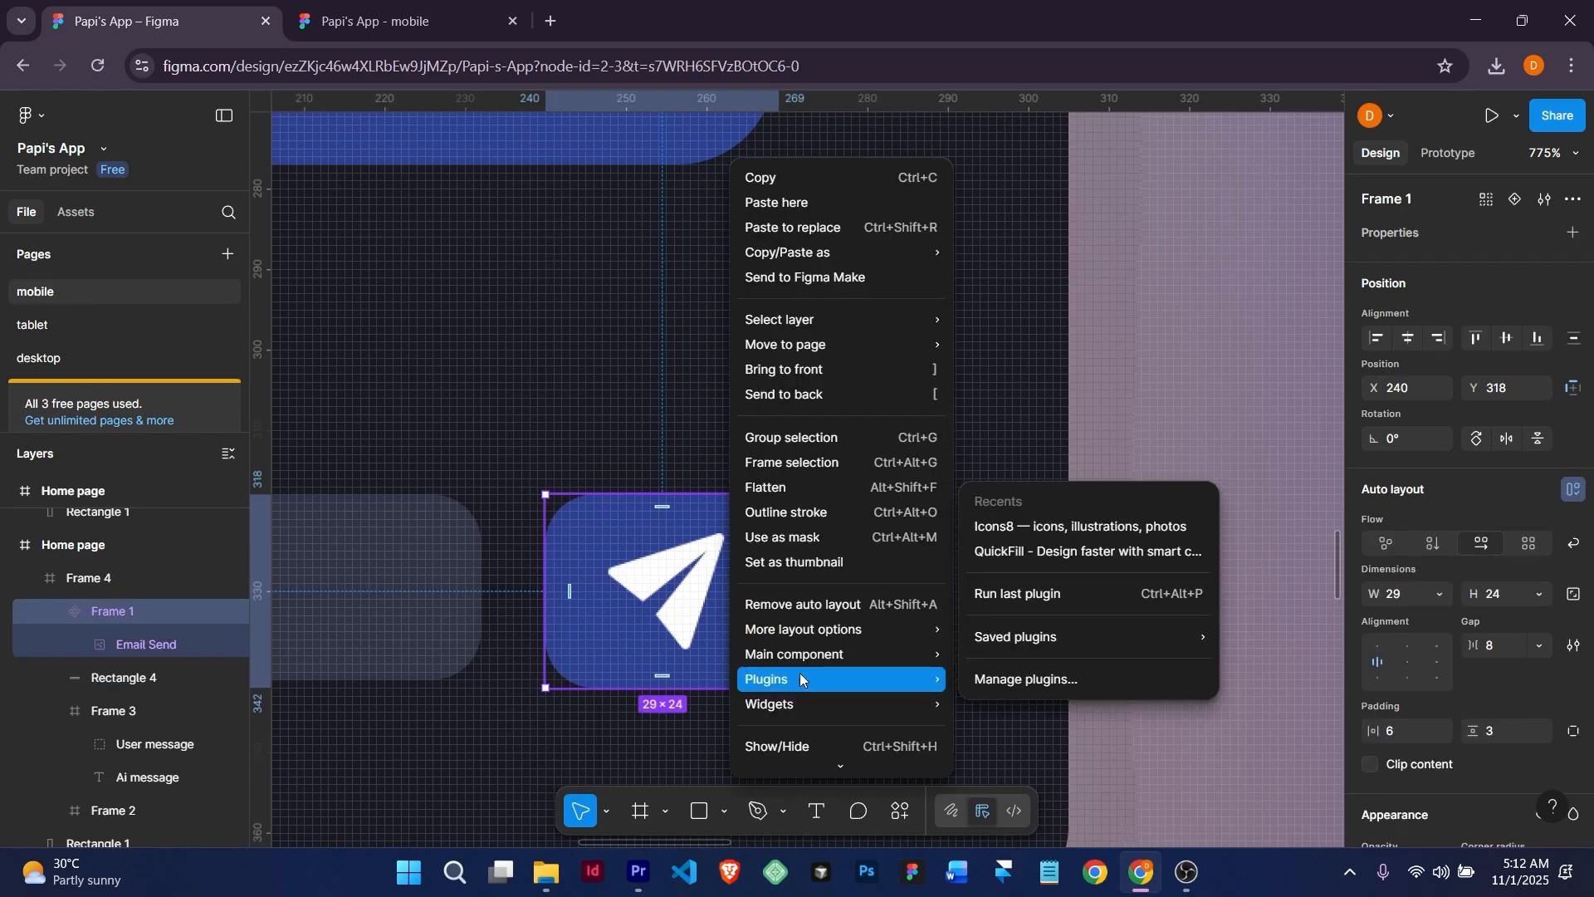
mouse_move(829, 656)
left_click(461, 554)
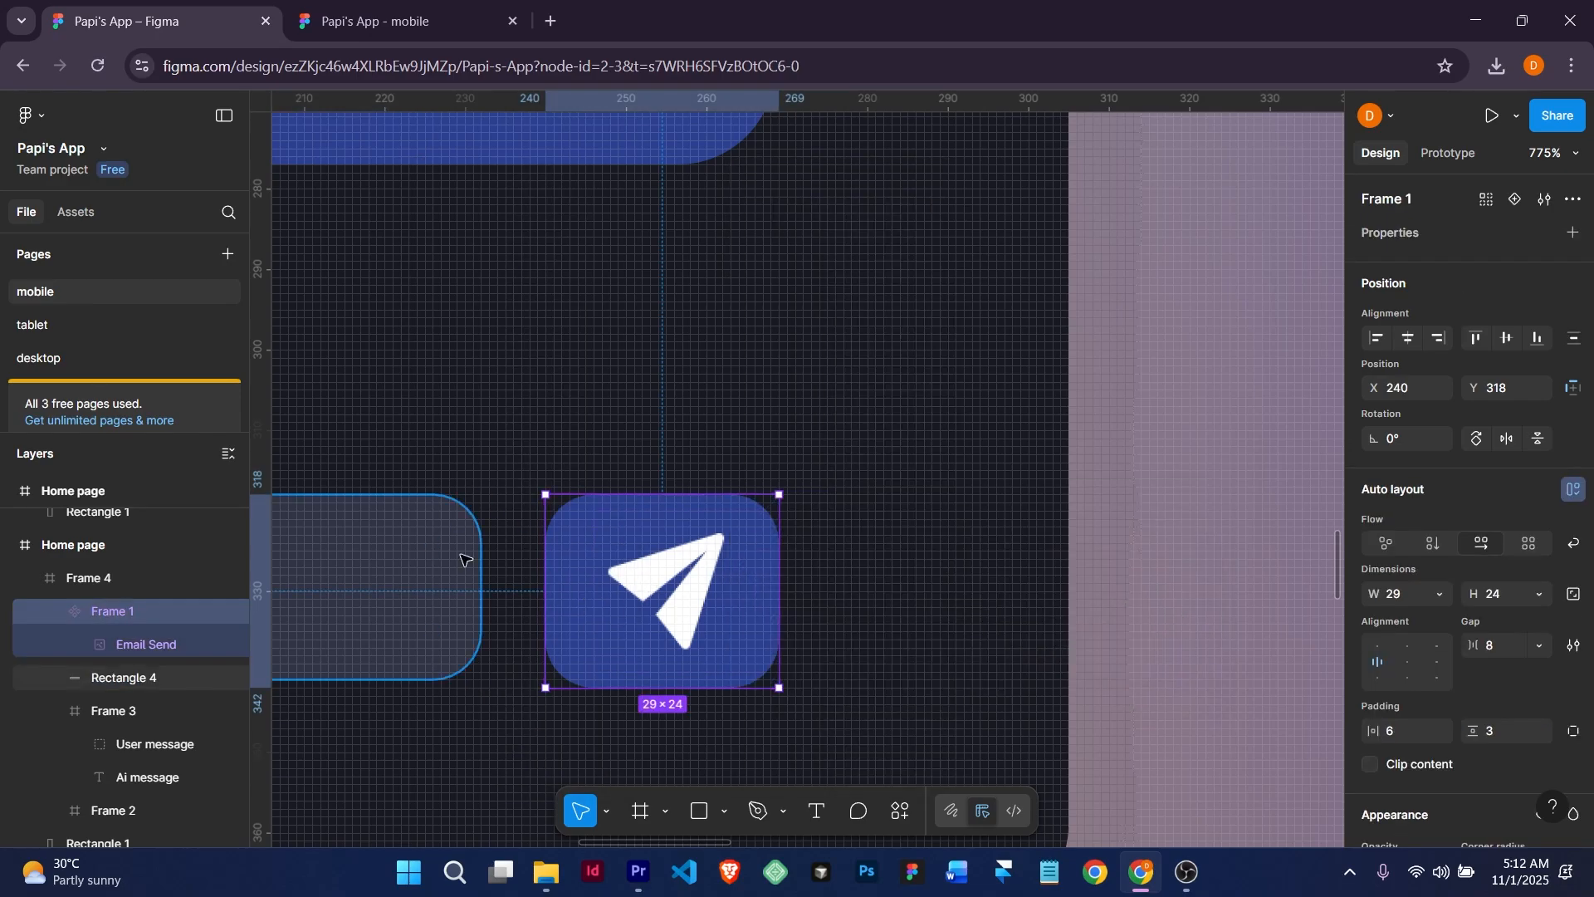
right_click(460, 554)
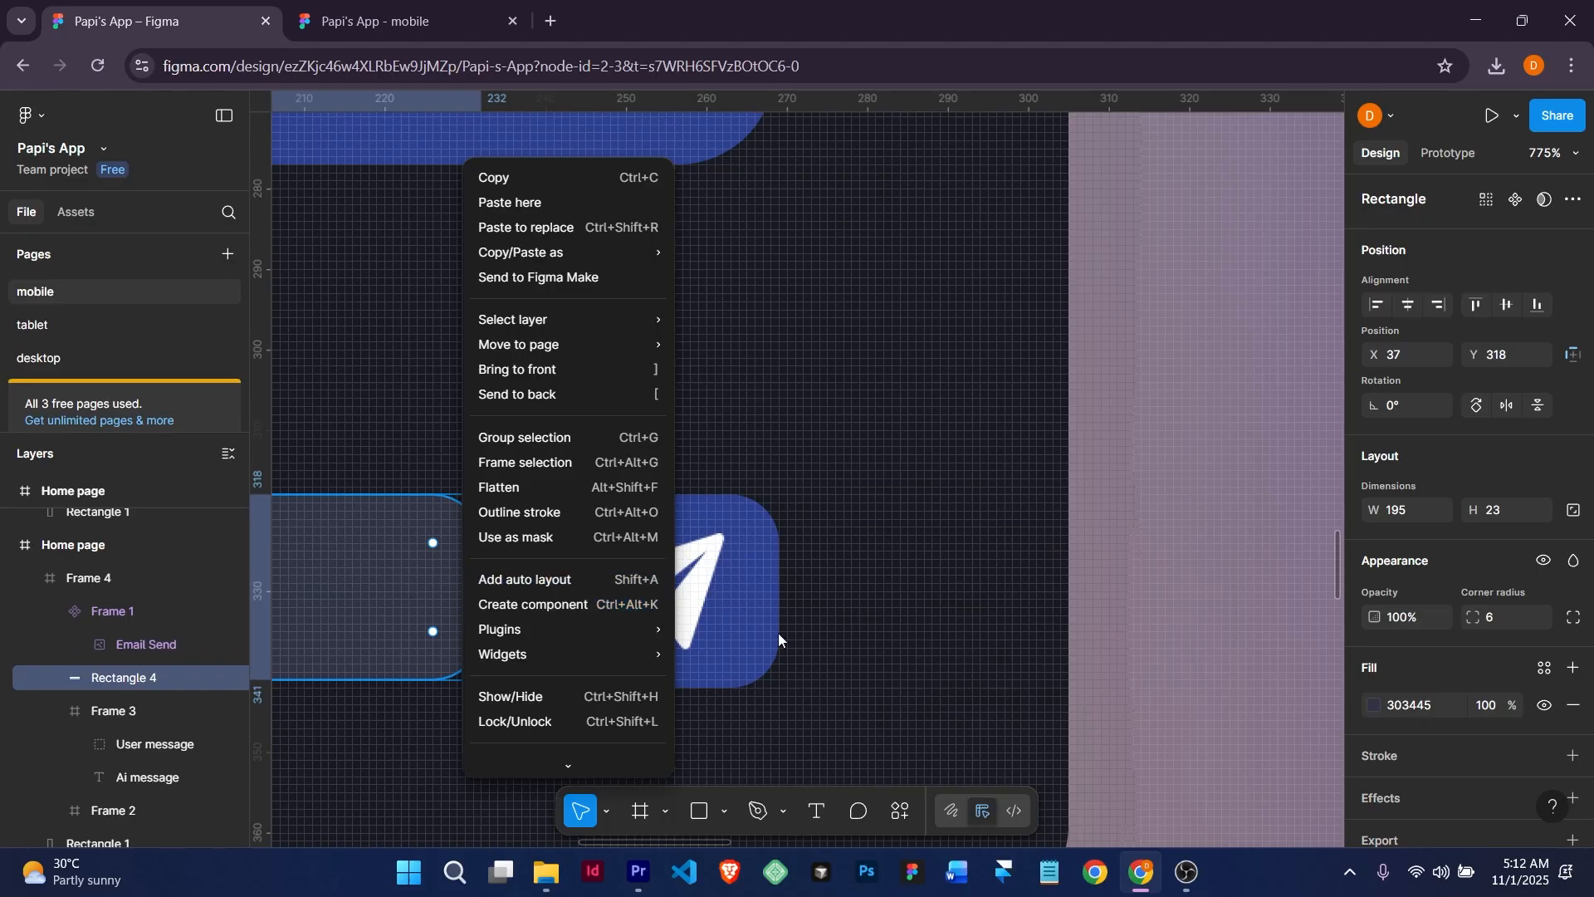
key("Escape")
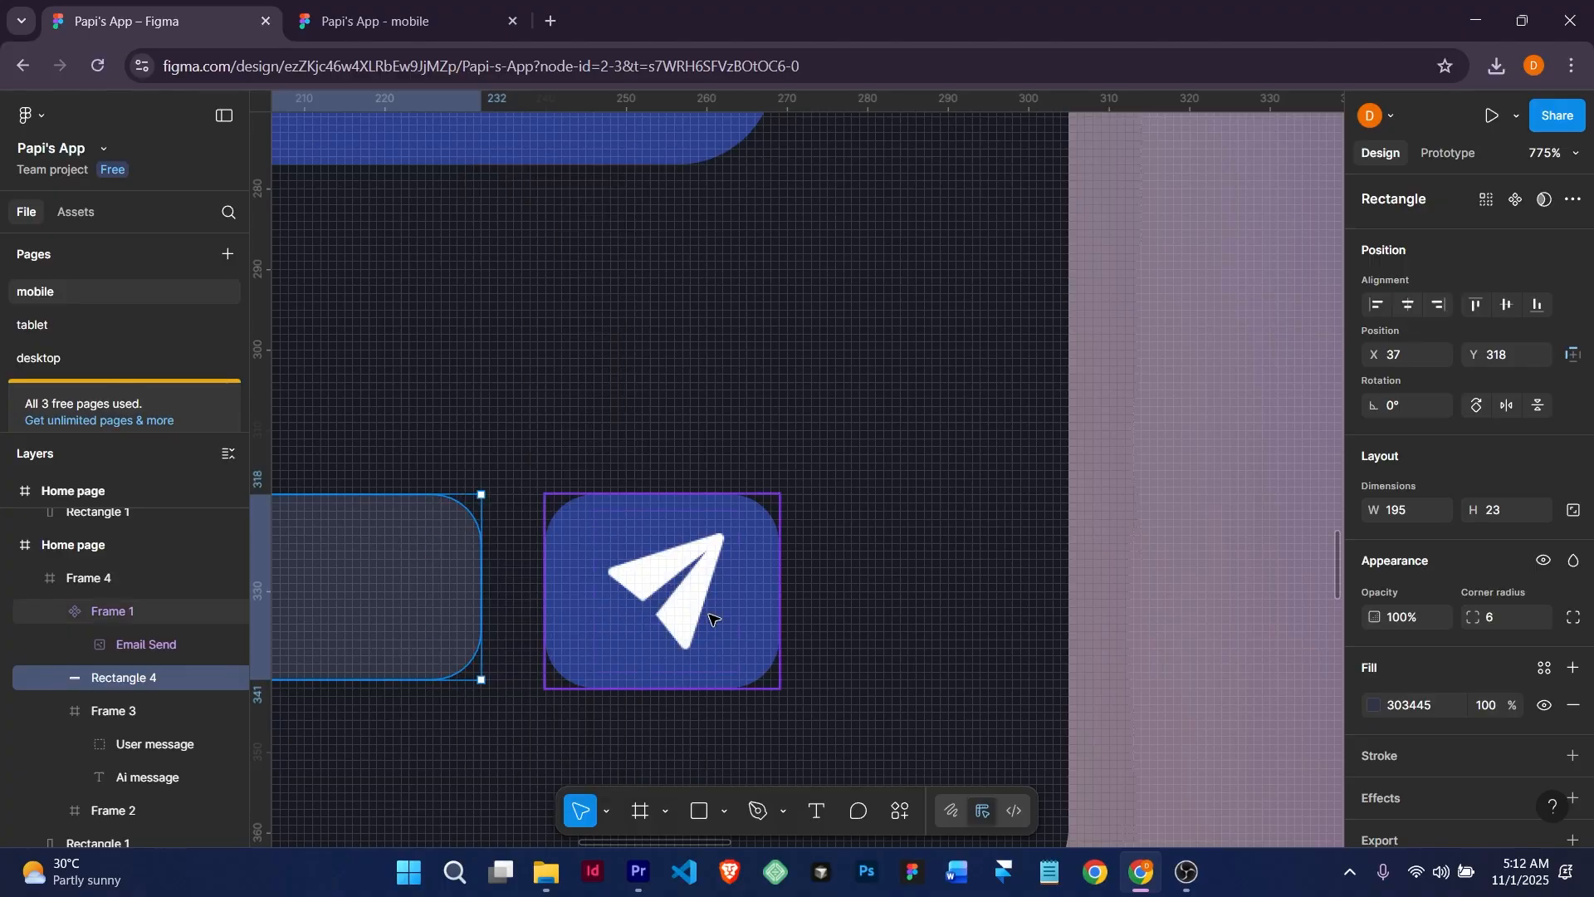
Insert an instance of the send button component from the components created in this file.
left_click(78, 213)
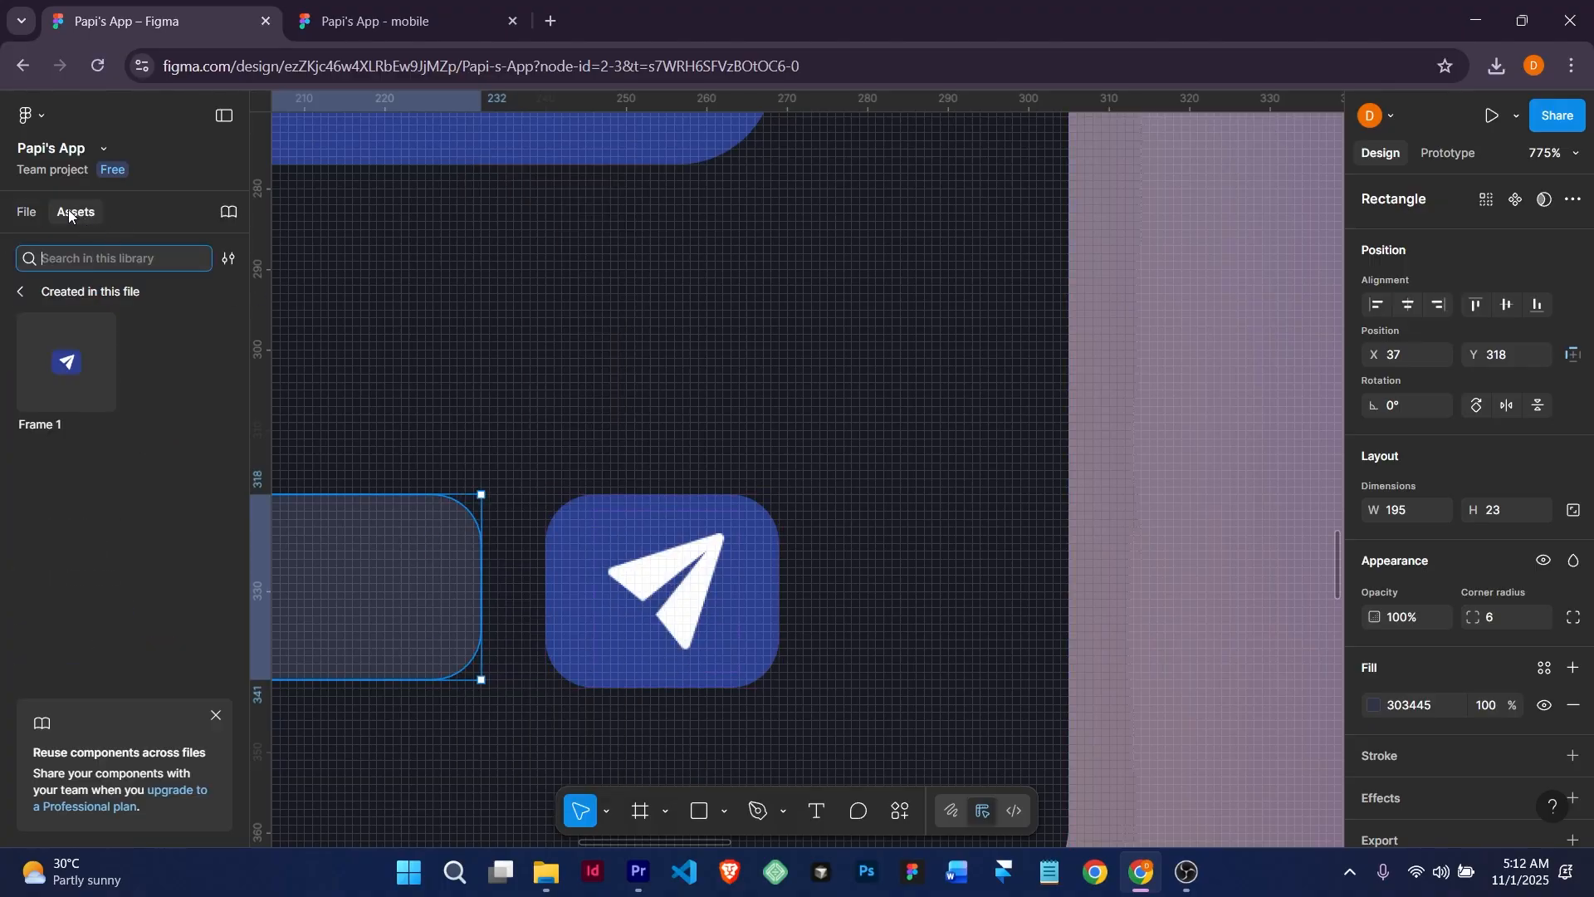
left_click(82, 367)
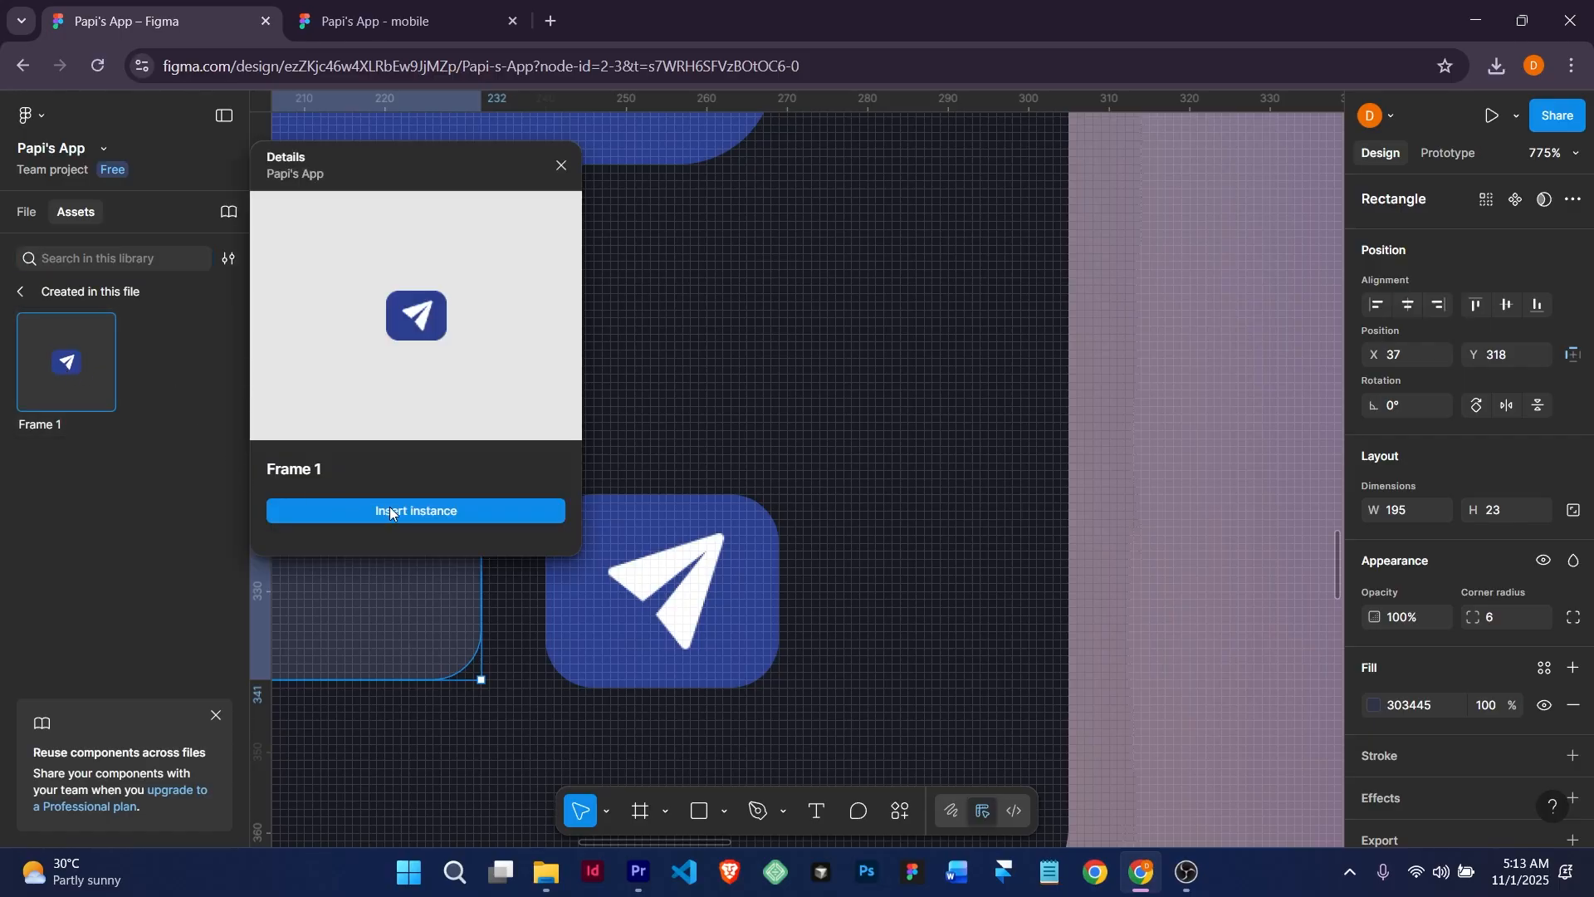
left_click(390, 512)
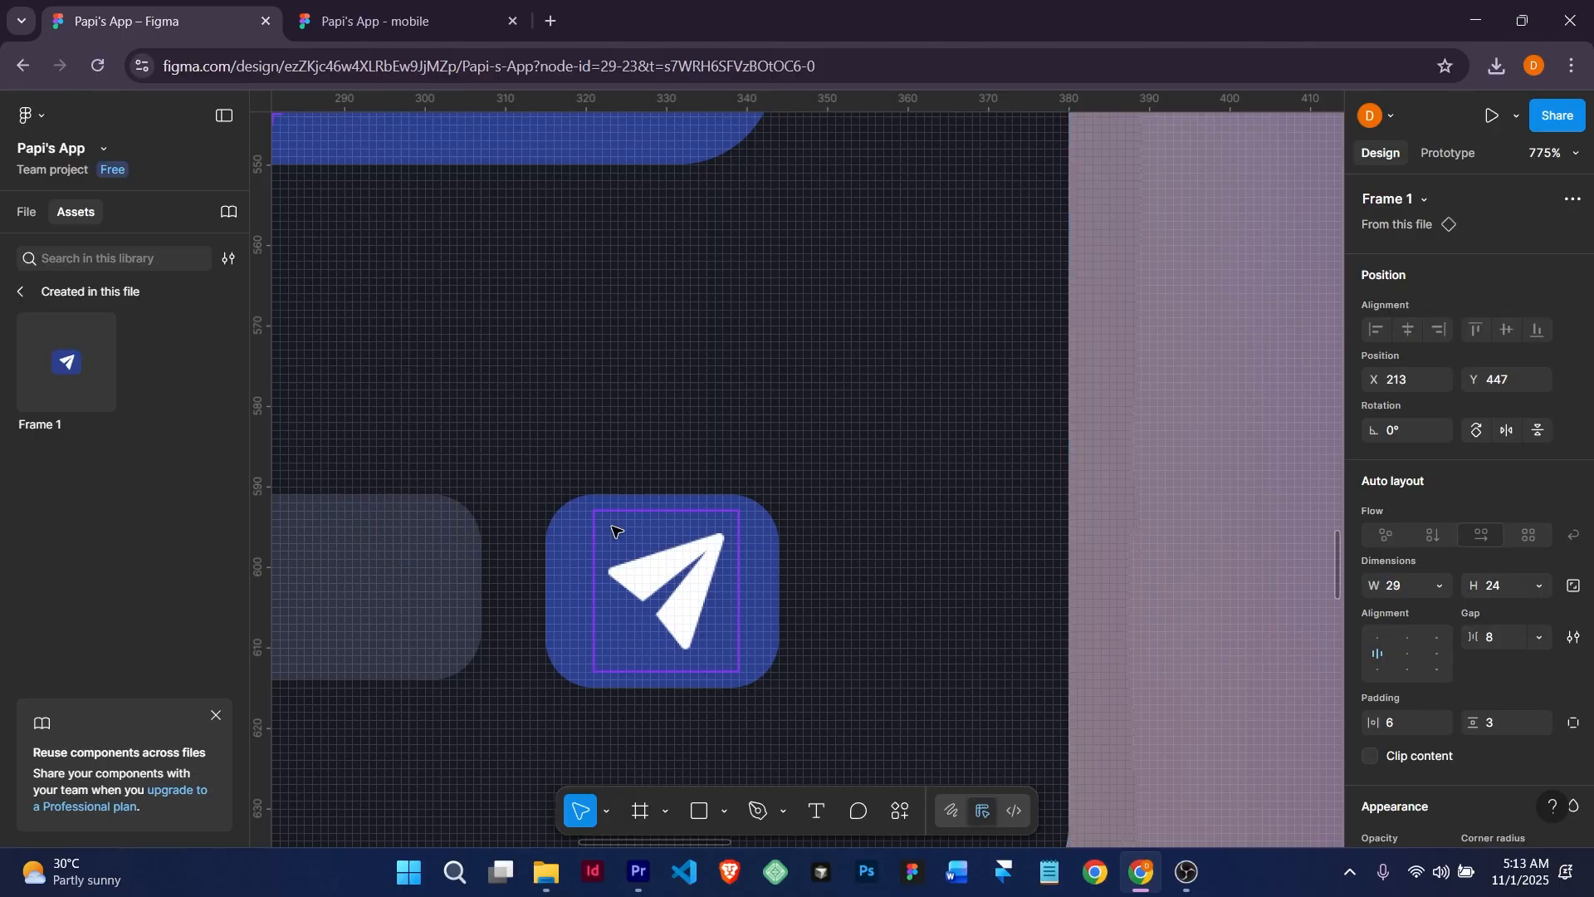
scroll(614, 531, "down", 10)
scroll(526, 409, "up", 6)
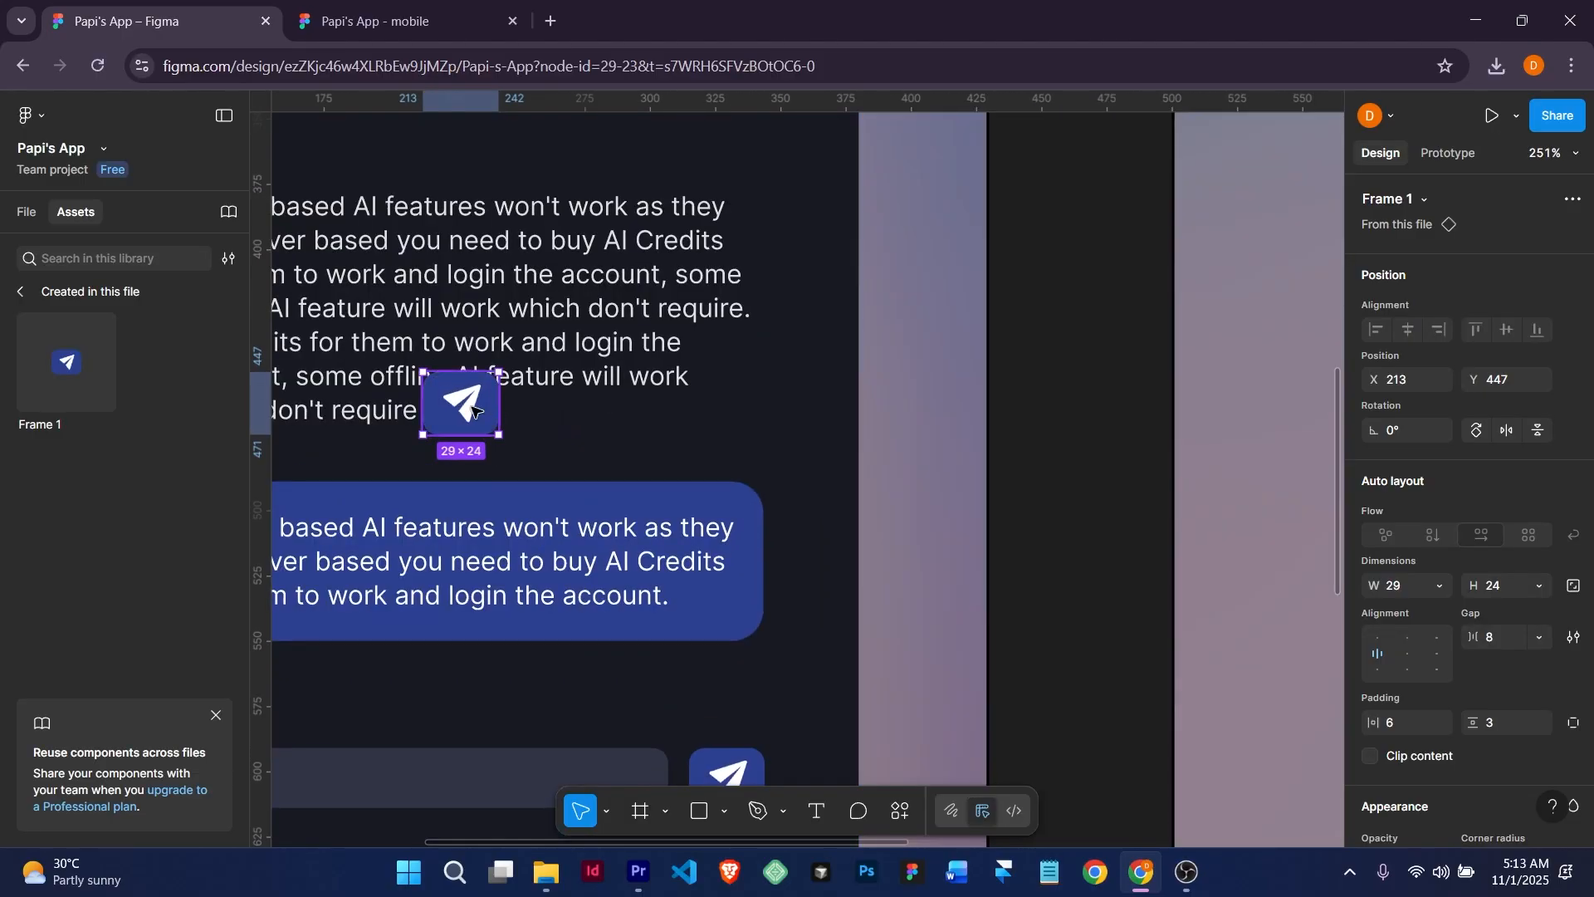
Move the inserted send button instance into the duplicated home page's chat card beside the message field, at X 240, Y 317.
left_click_drag(472, 408, 1035, 550)
scroll(1030, 553, "down", 5)
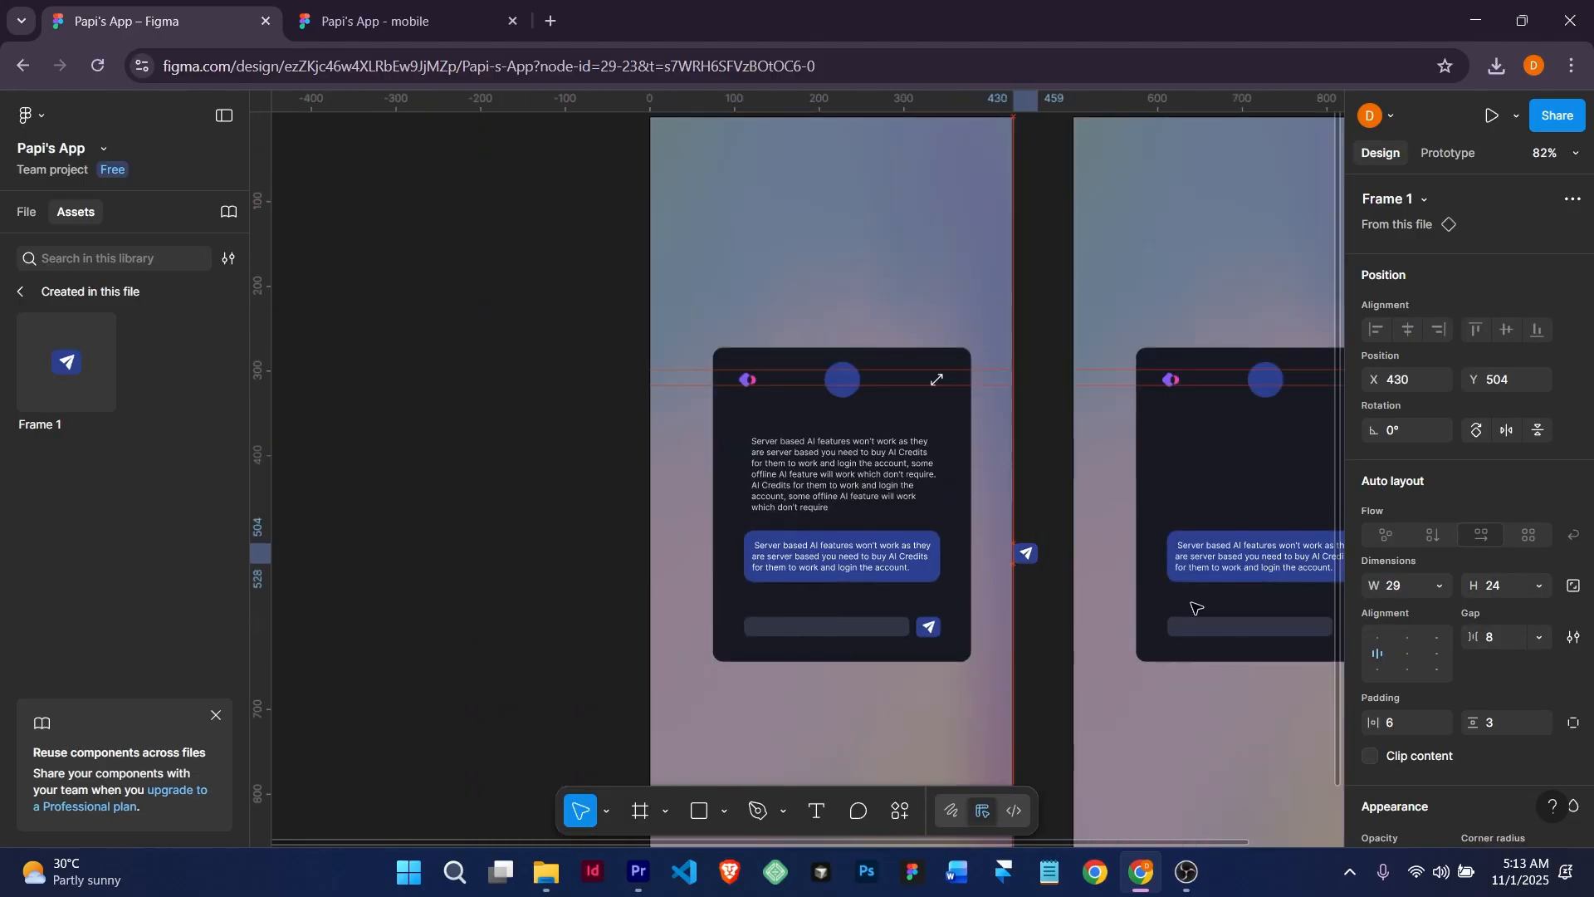
left_click_drag(1192, 602, 1237, 645)
scroll(699, 564, "up", 6)
scroll(1237, 645, "down", 6)
scroll(610, 641, "up", 6)
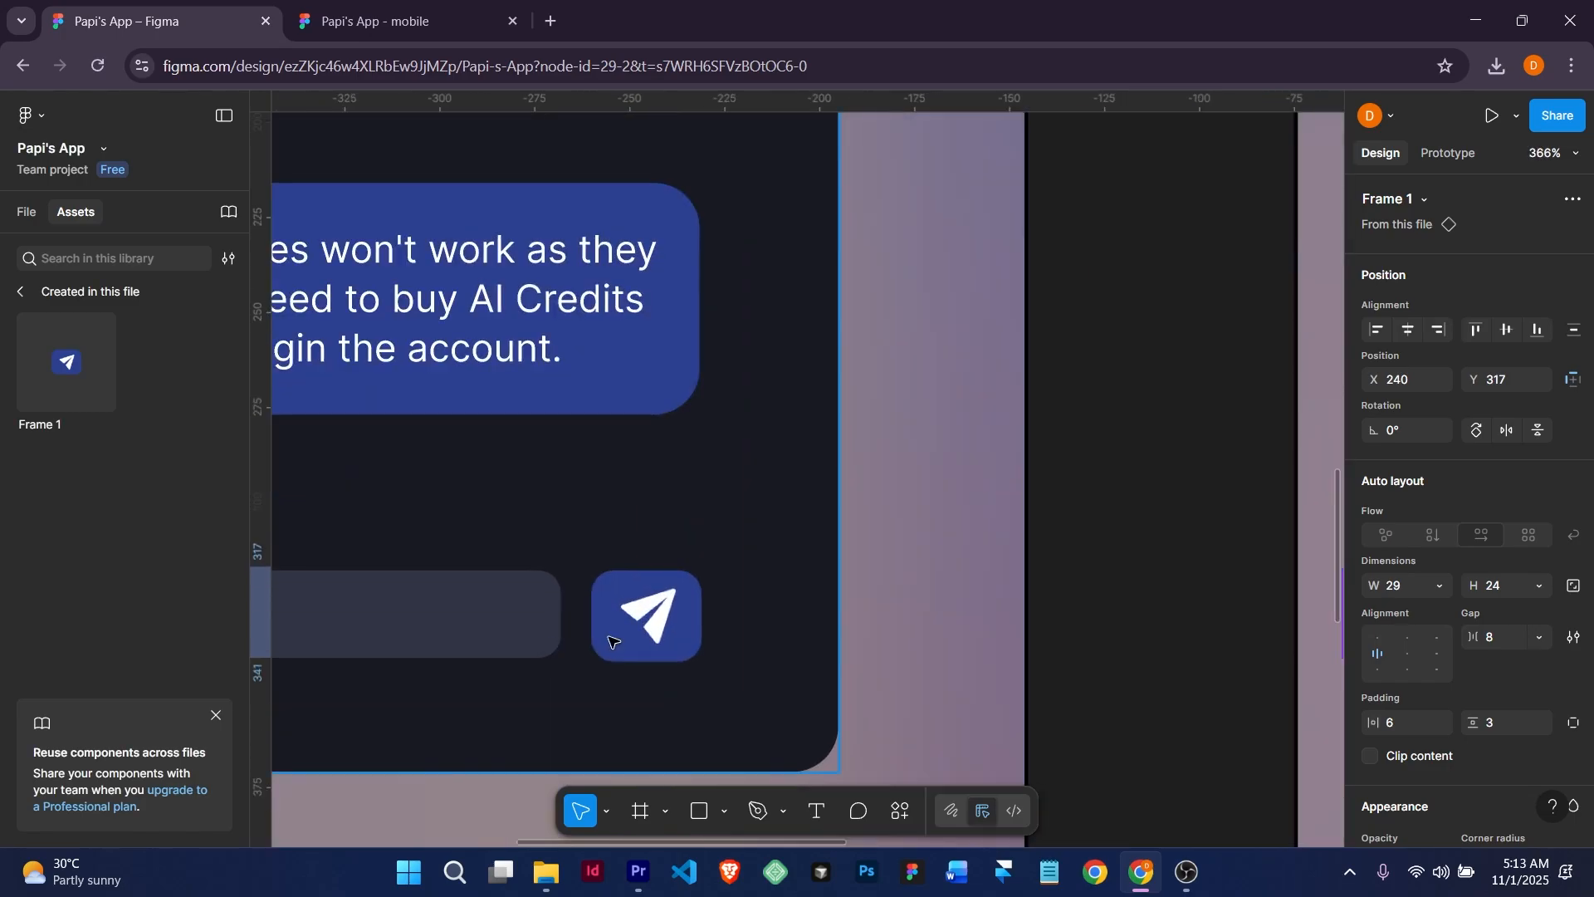
Set the fill of the main send button component in the original home page to Accents/Red.
double_click(685, 641)
scroll(685, 641, "down", 5)
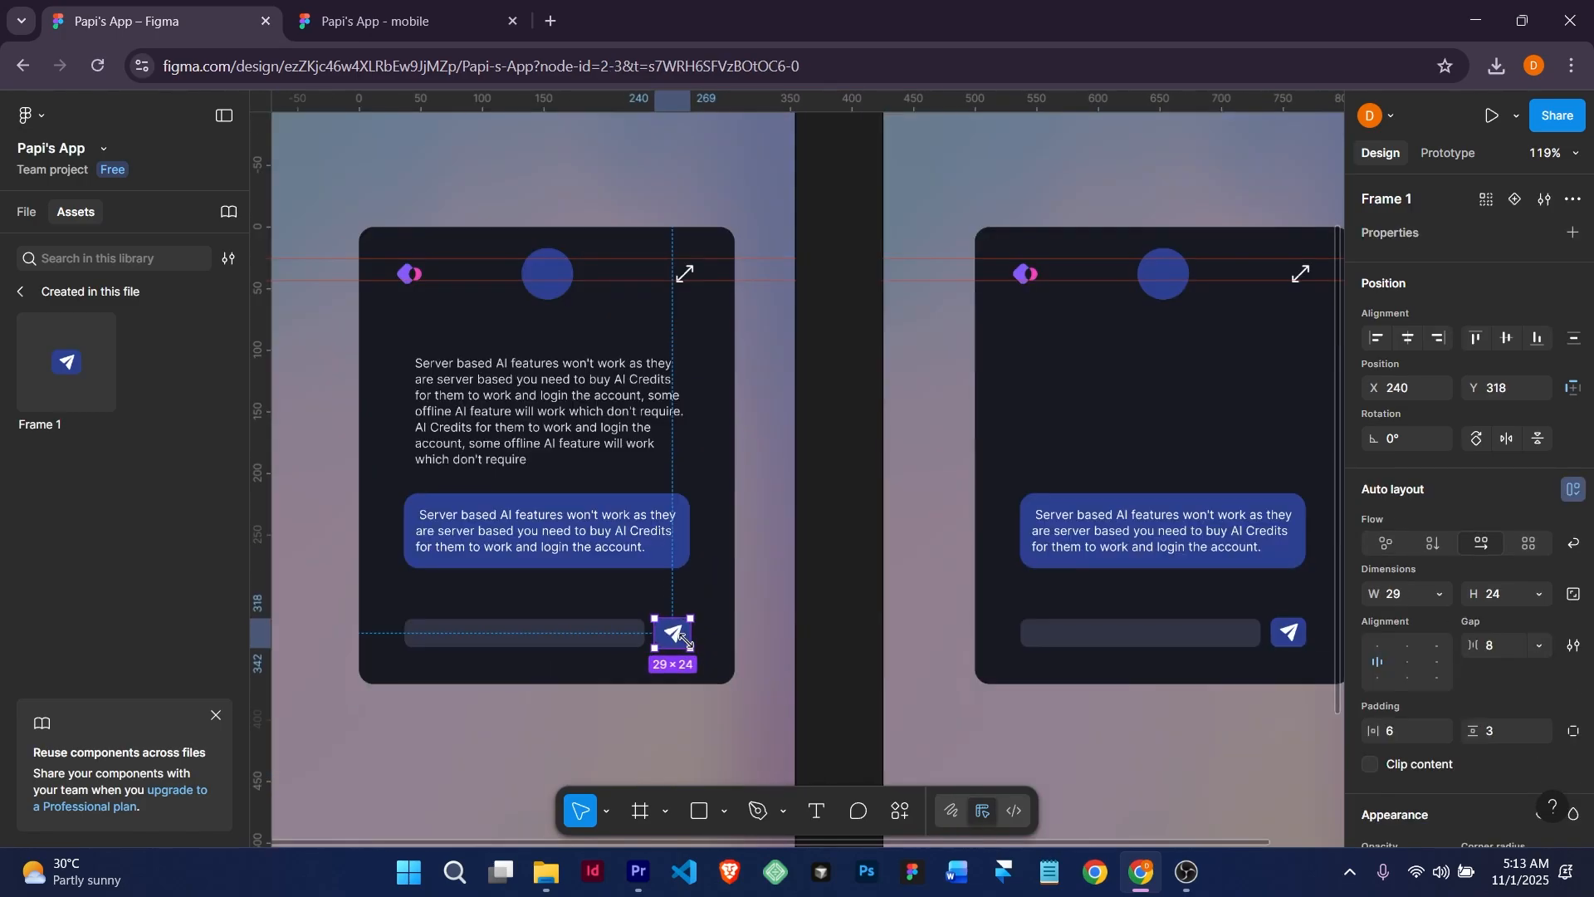
scroll(1368, 696, "down", 5)
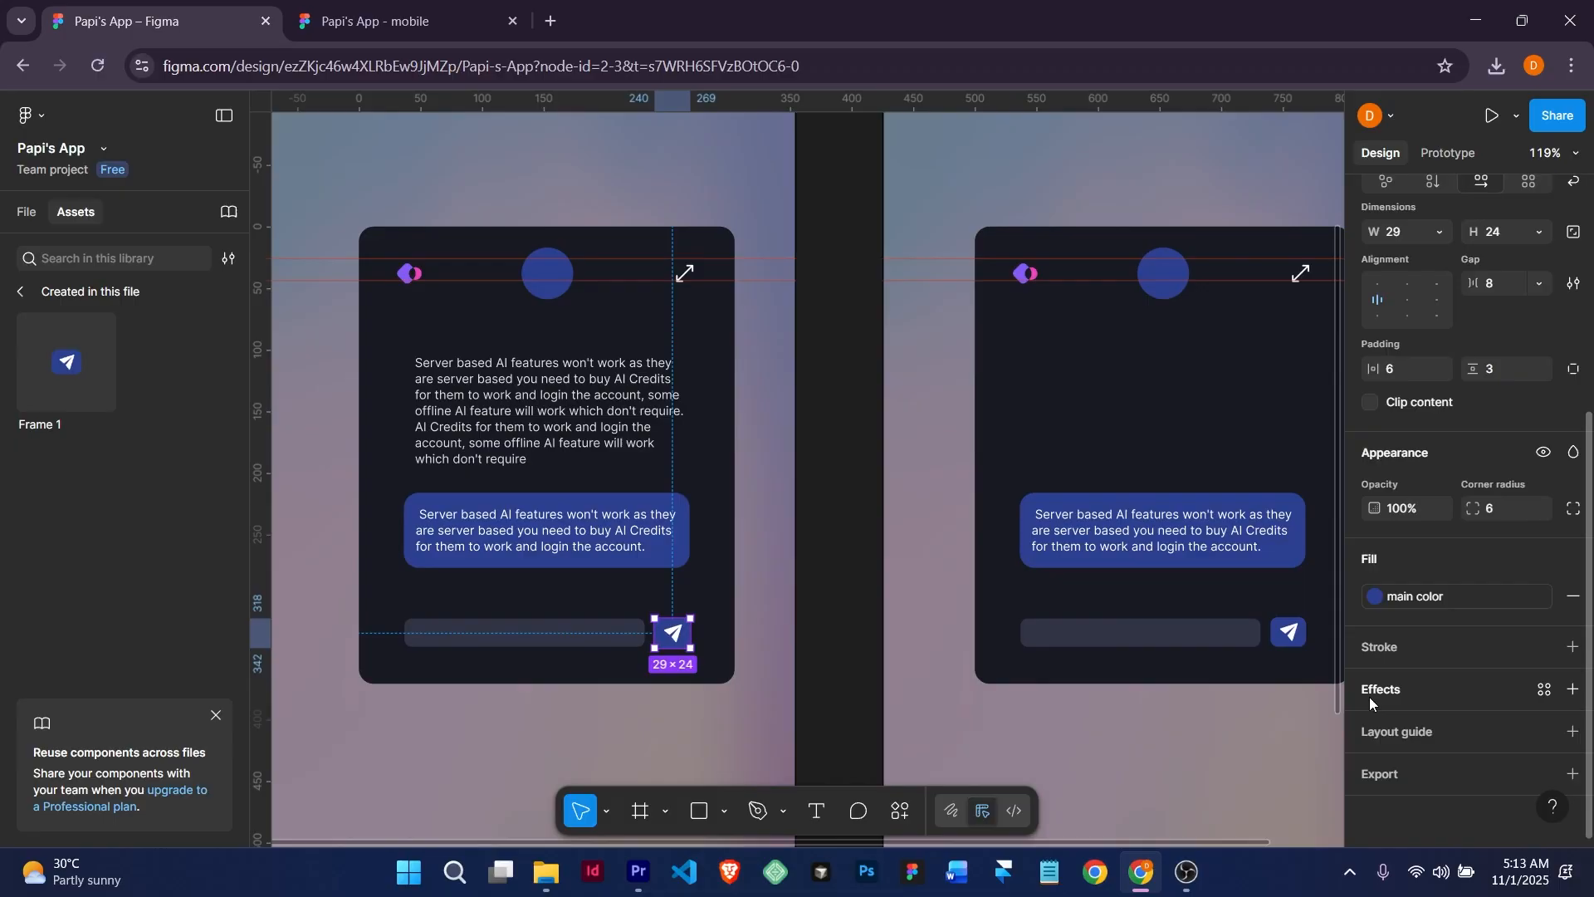
left_click(1375, 598)
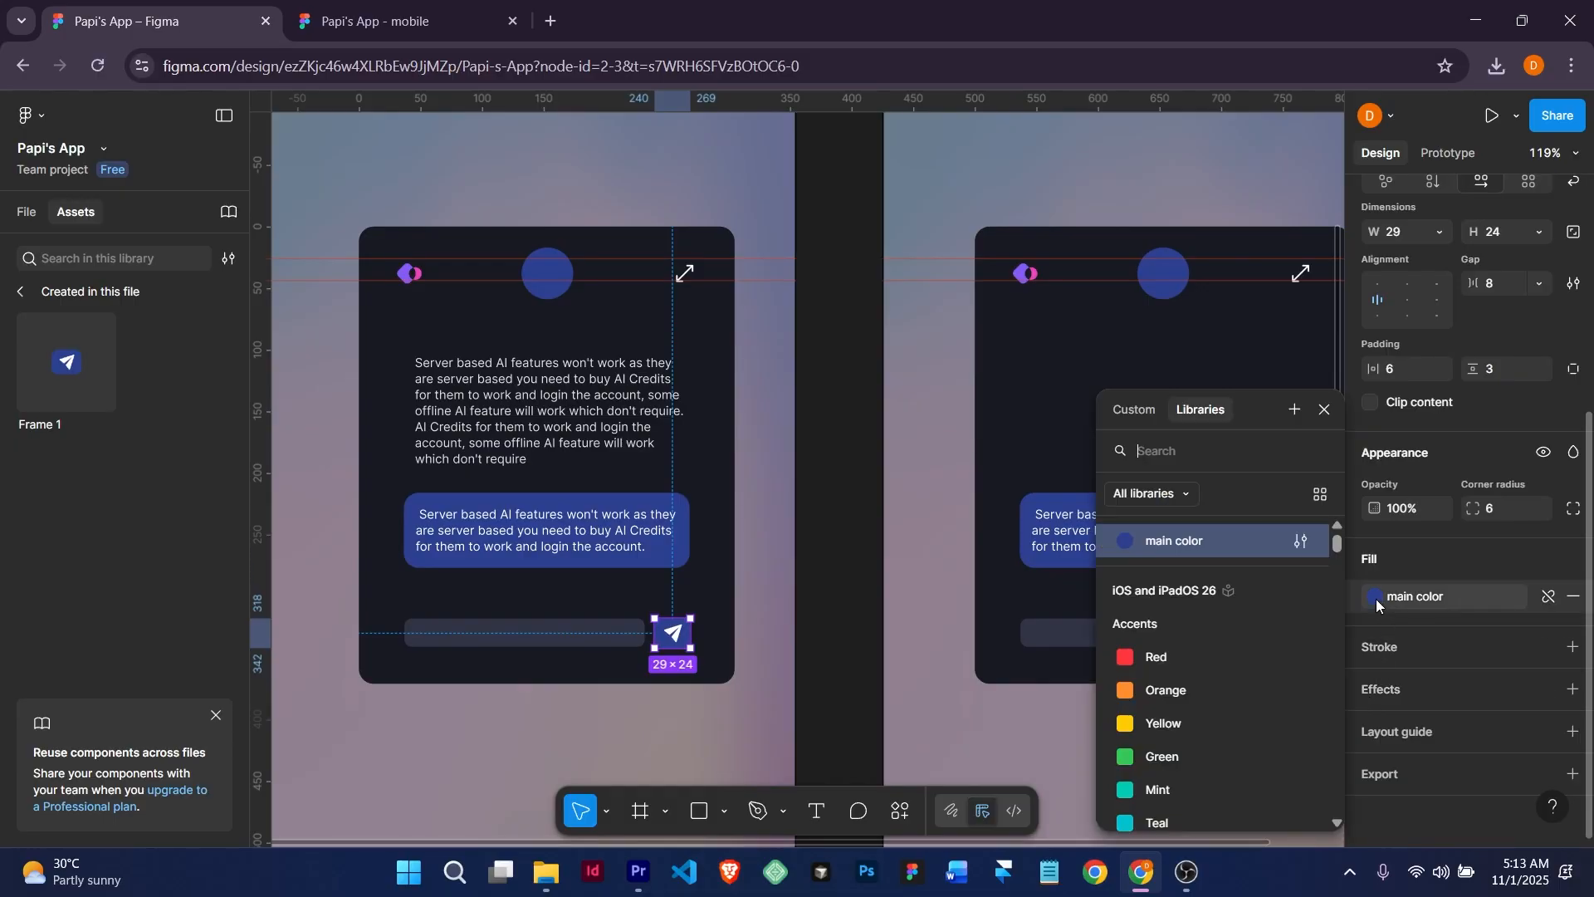
left_click(1192, 655)
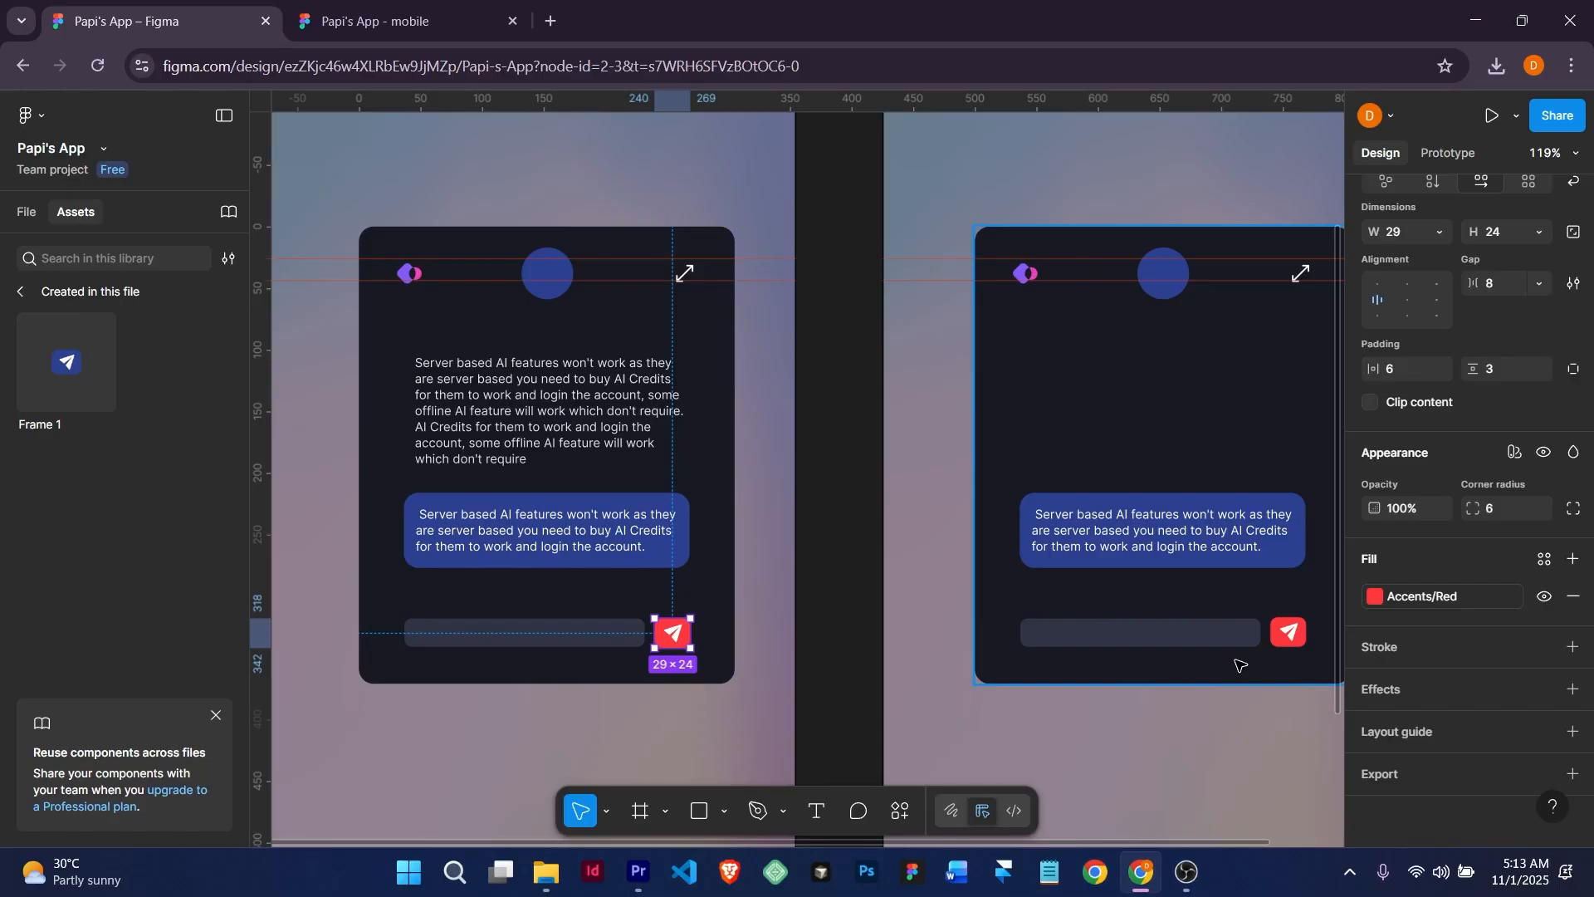
Override the fill of the send button instance in the duplicated home page with Accents/Yellow.
left_click(1306, 640)
double_click(1304, 636)
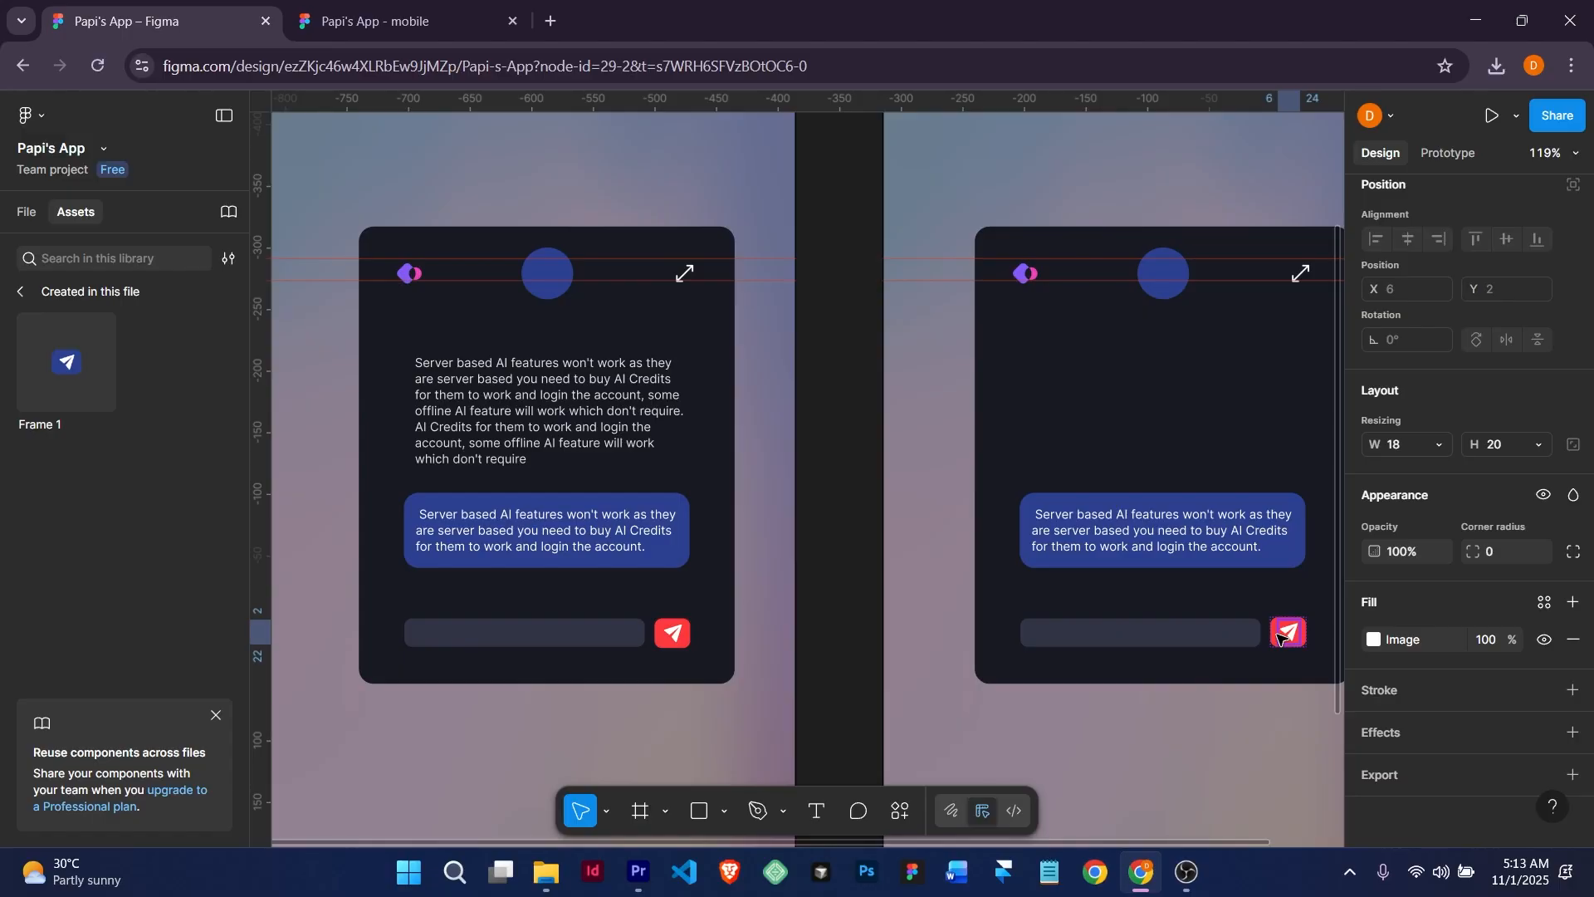
left_click(1283, 670)
double_click(1296, 638)
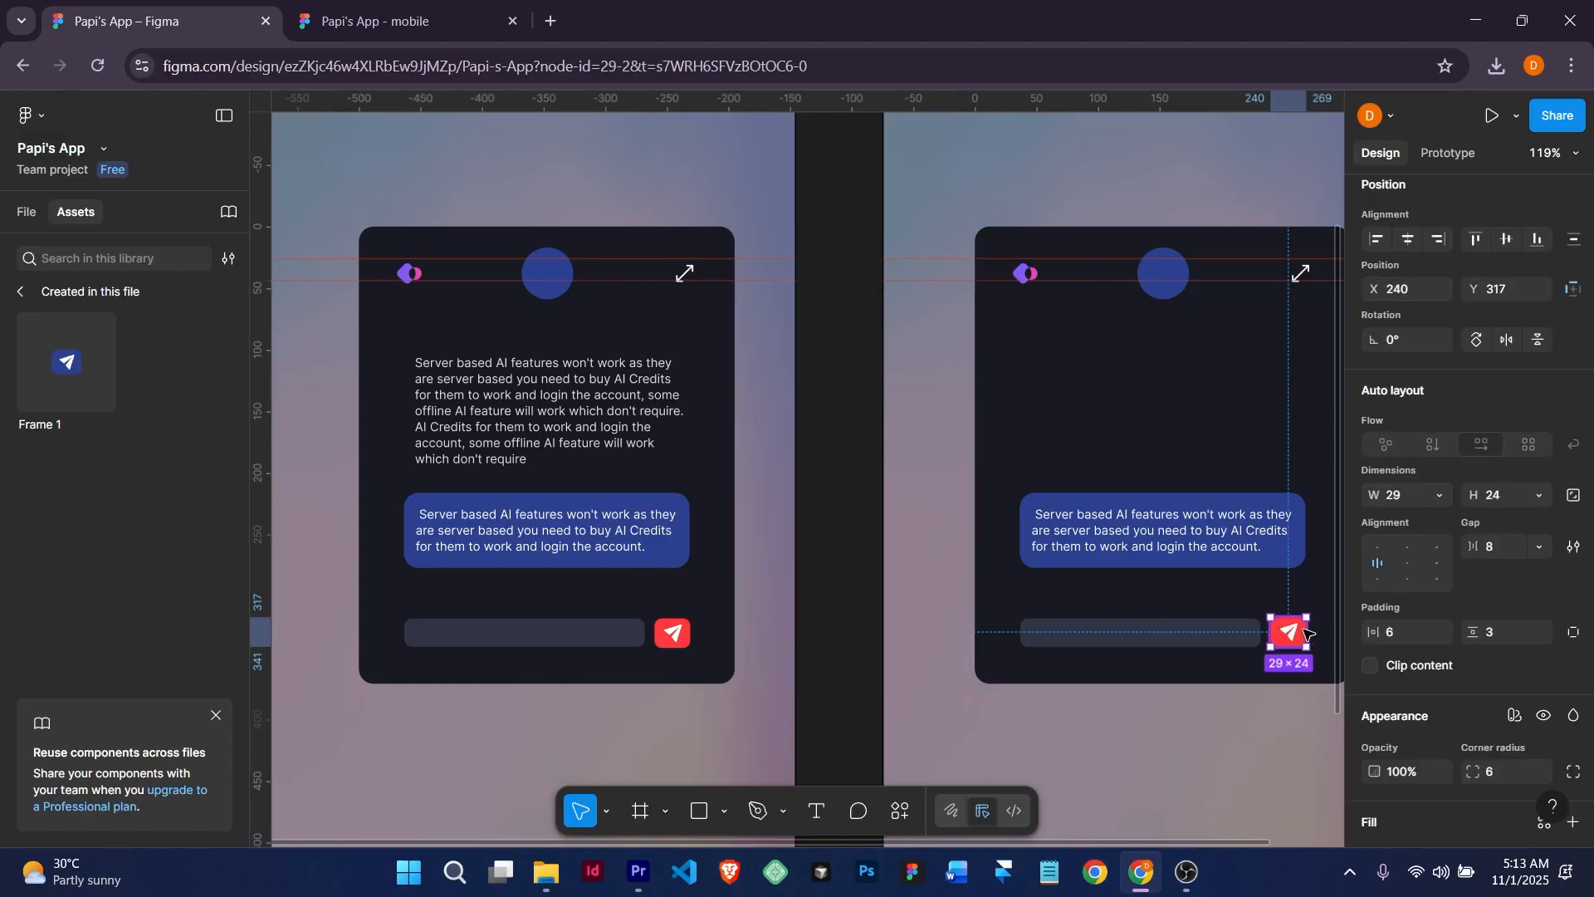
scroll(1396, 775, "down", 3)
left_click(1375, 597)
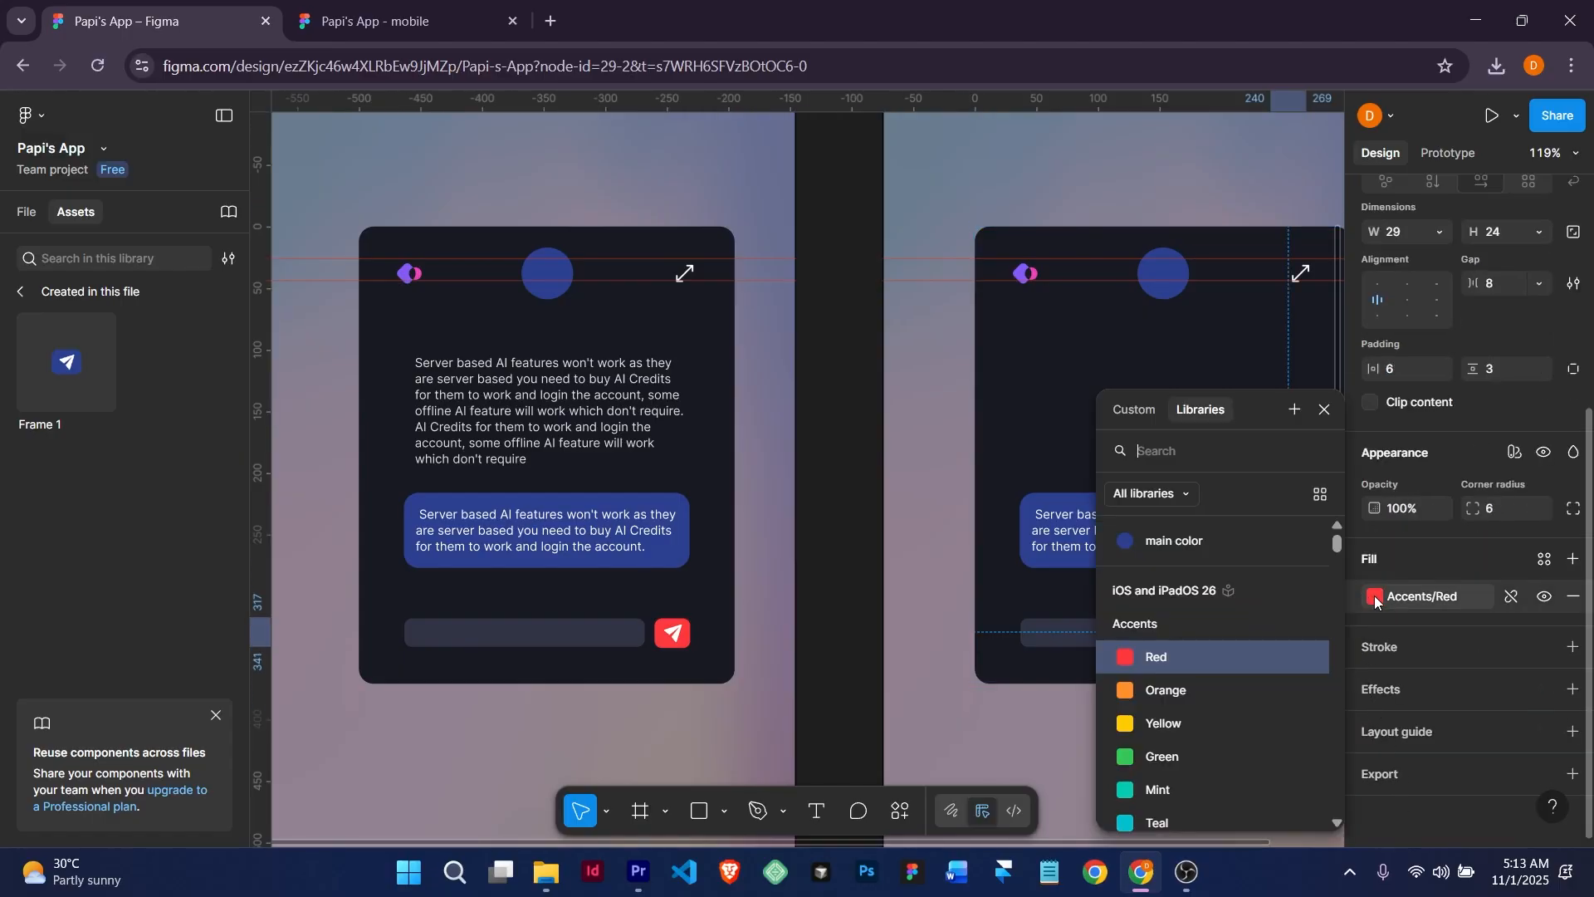
left_click(1207, 721)
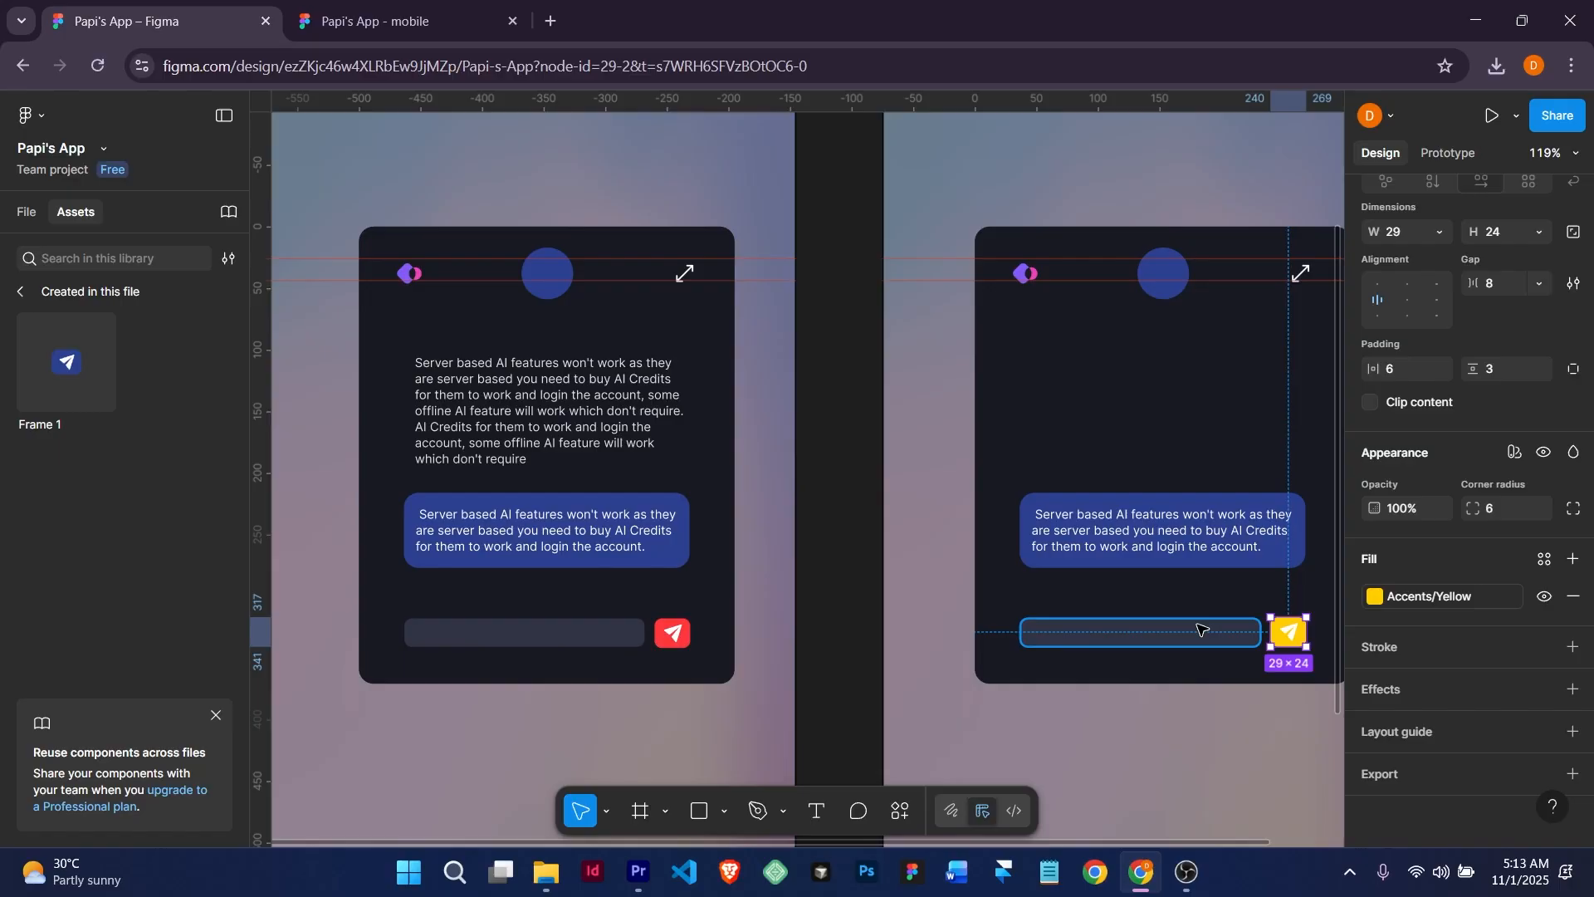
Compare the send button colours in the chat cards of the two home pages.
left_click(1259, 685)
scroll(1260, 685, "down", 3)
scroll(1260, 685, "down", 3)
scroll(1258, 681, "up", 3)
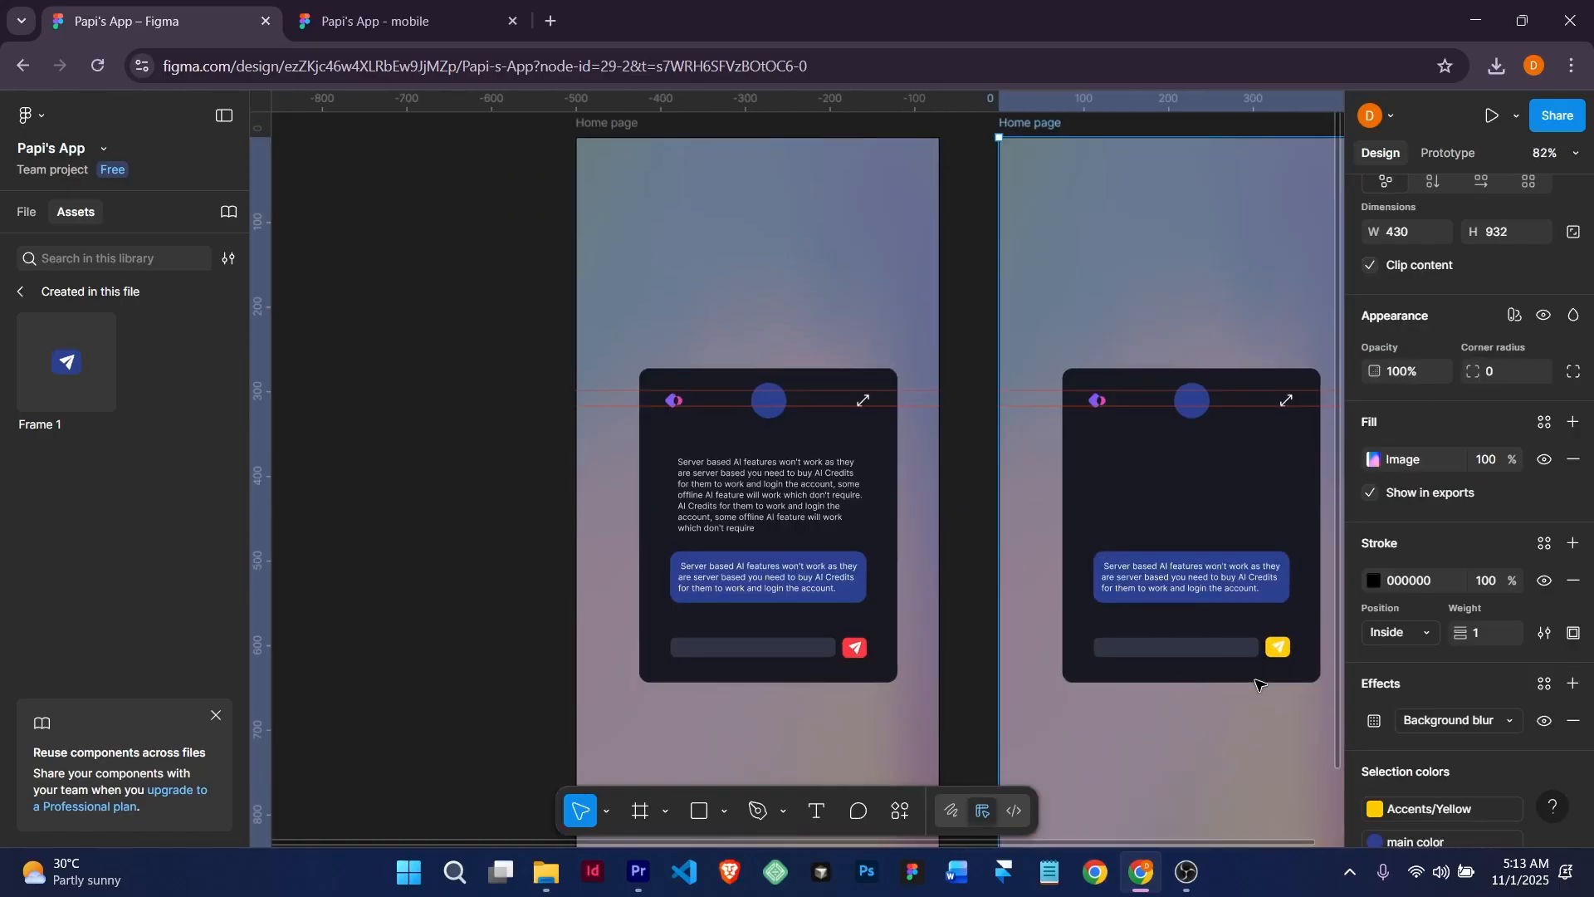
left_click_drag(1258, 682, 1082, 632)
scroll(1085, 634, "down", 3)
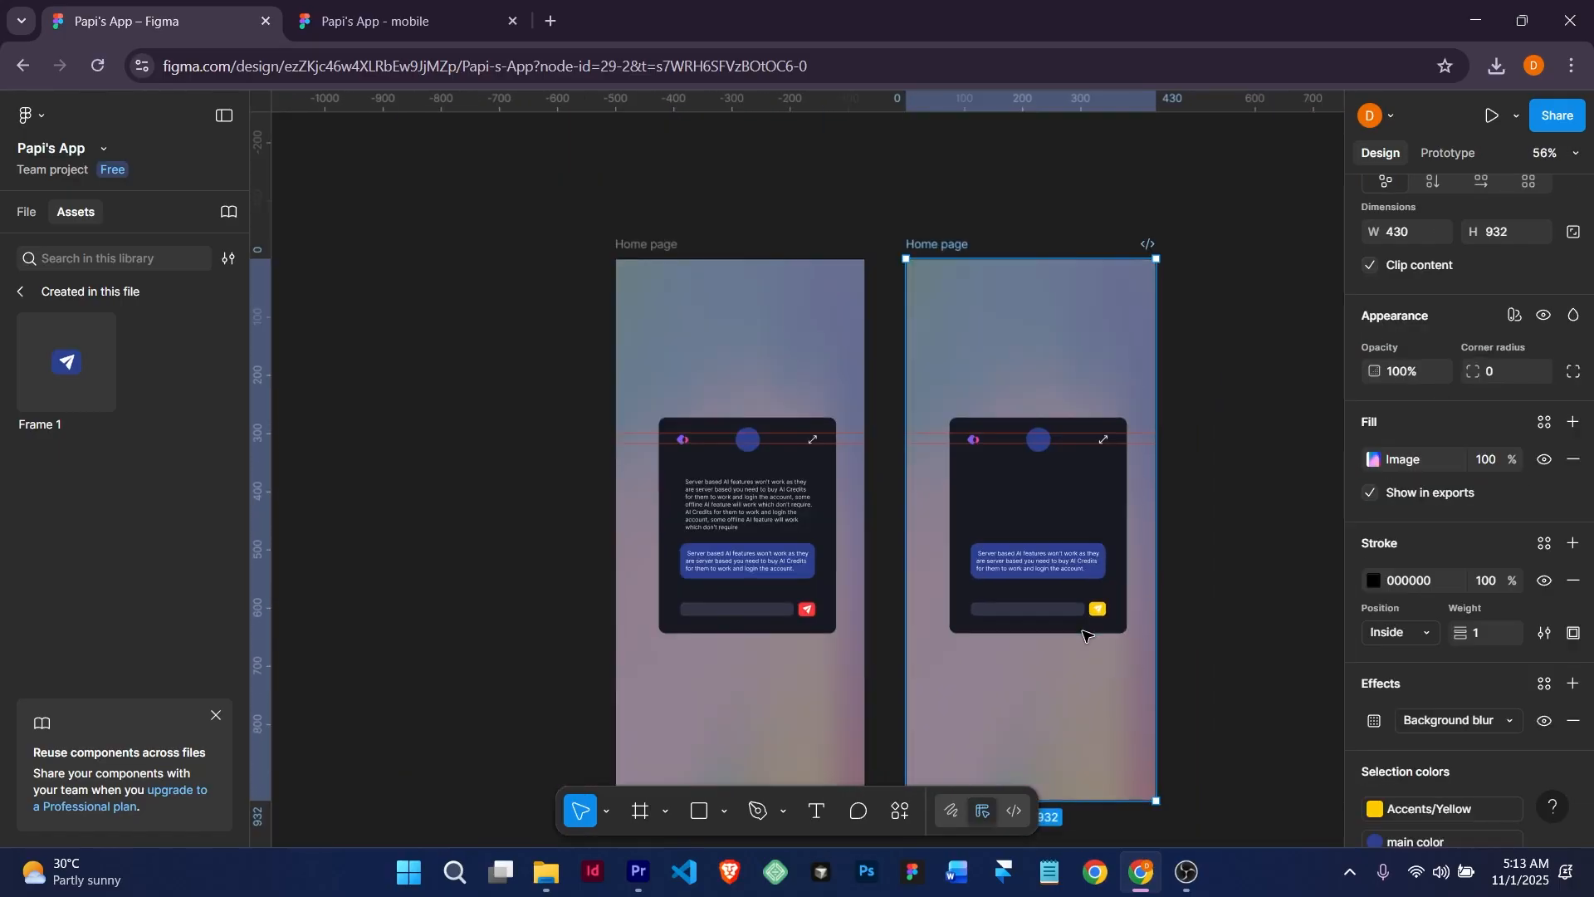
scroll(1073, 633, "up", 5)
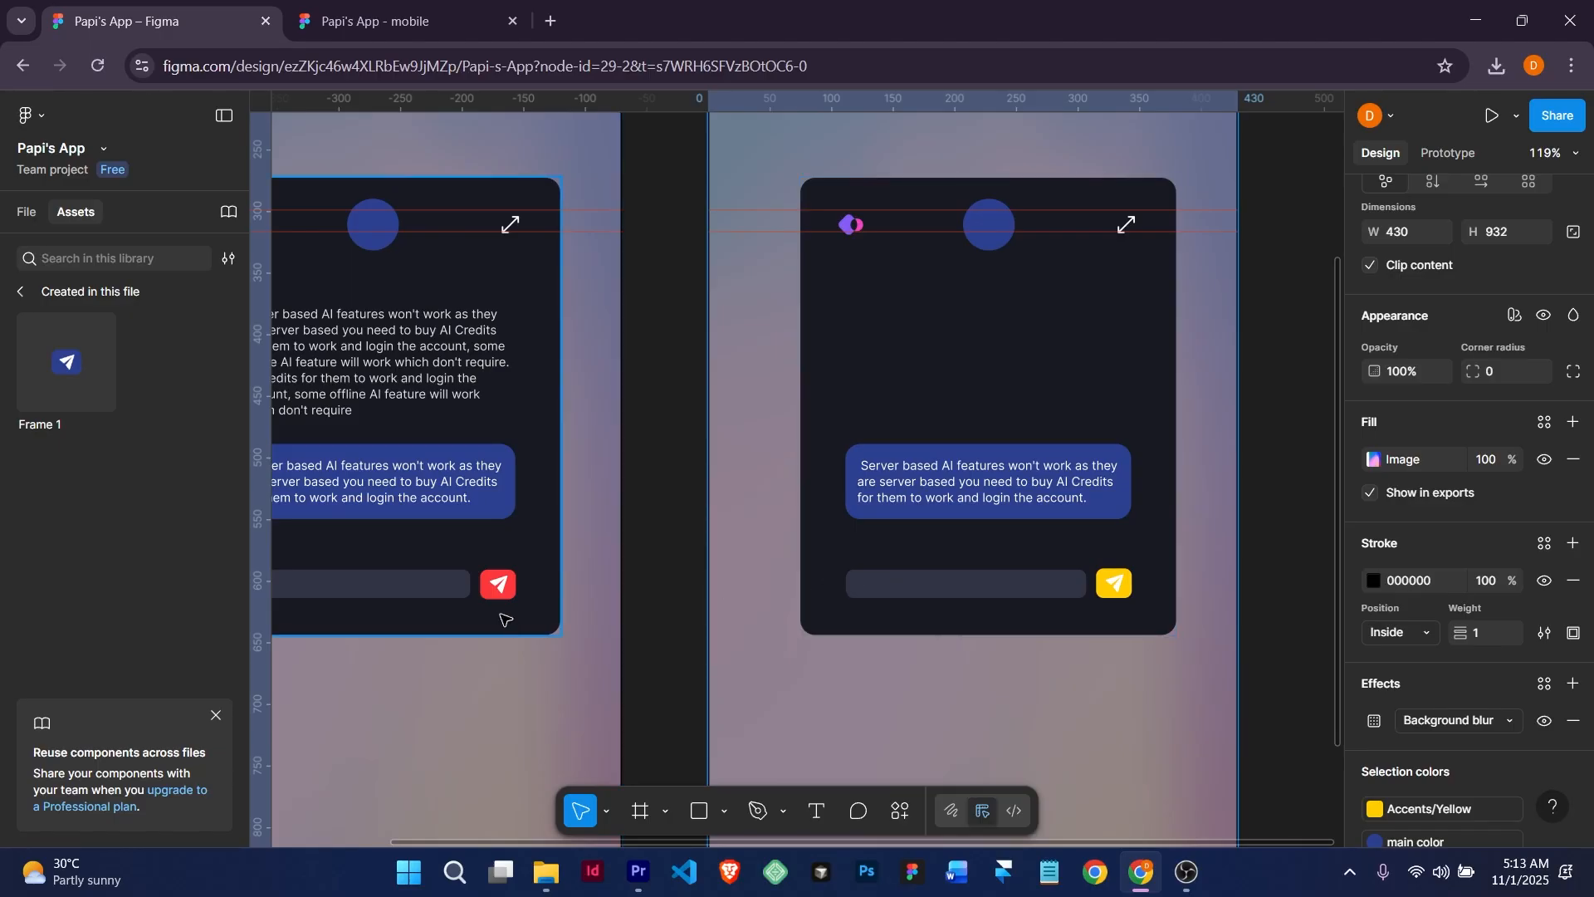
scroll(502, 616, "down", 5)
scroll(503, 616, "up", 5)
scroll(503, 616, "down", 5)
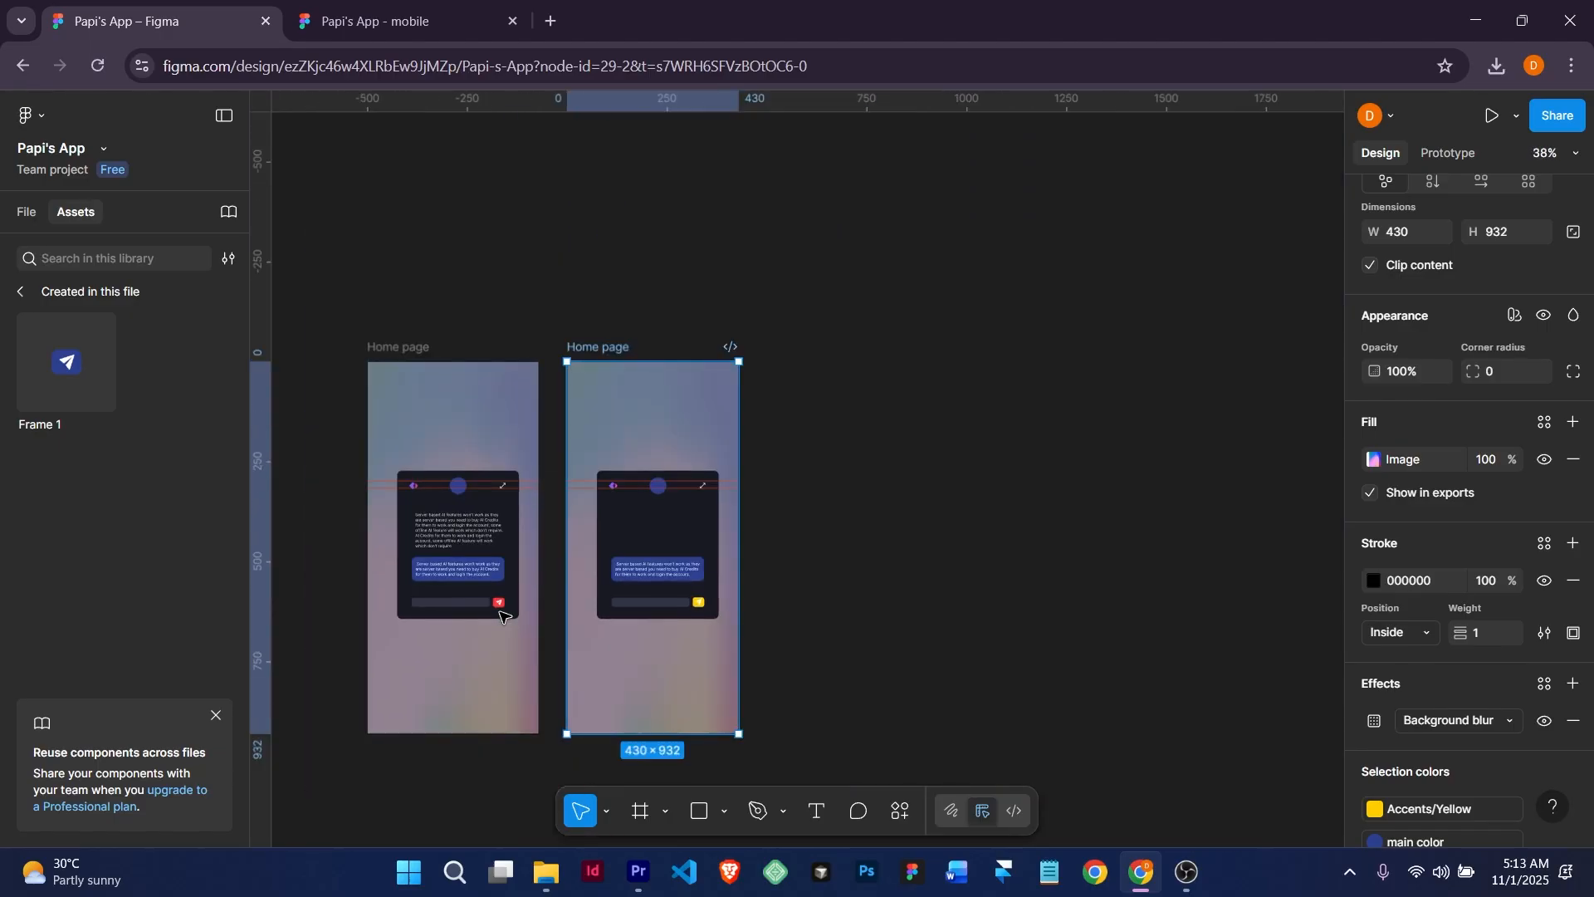
scroll(503, 616, "up", 5)
scroll(502, 616, "down", 5)
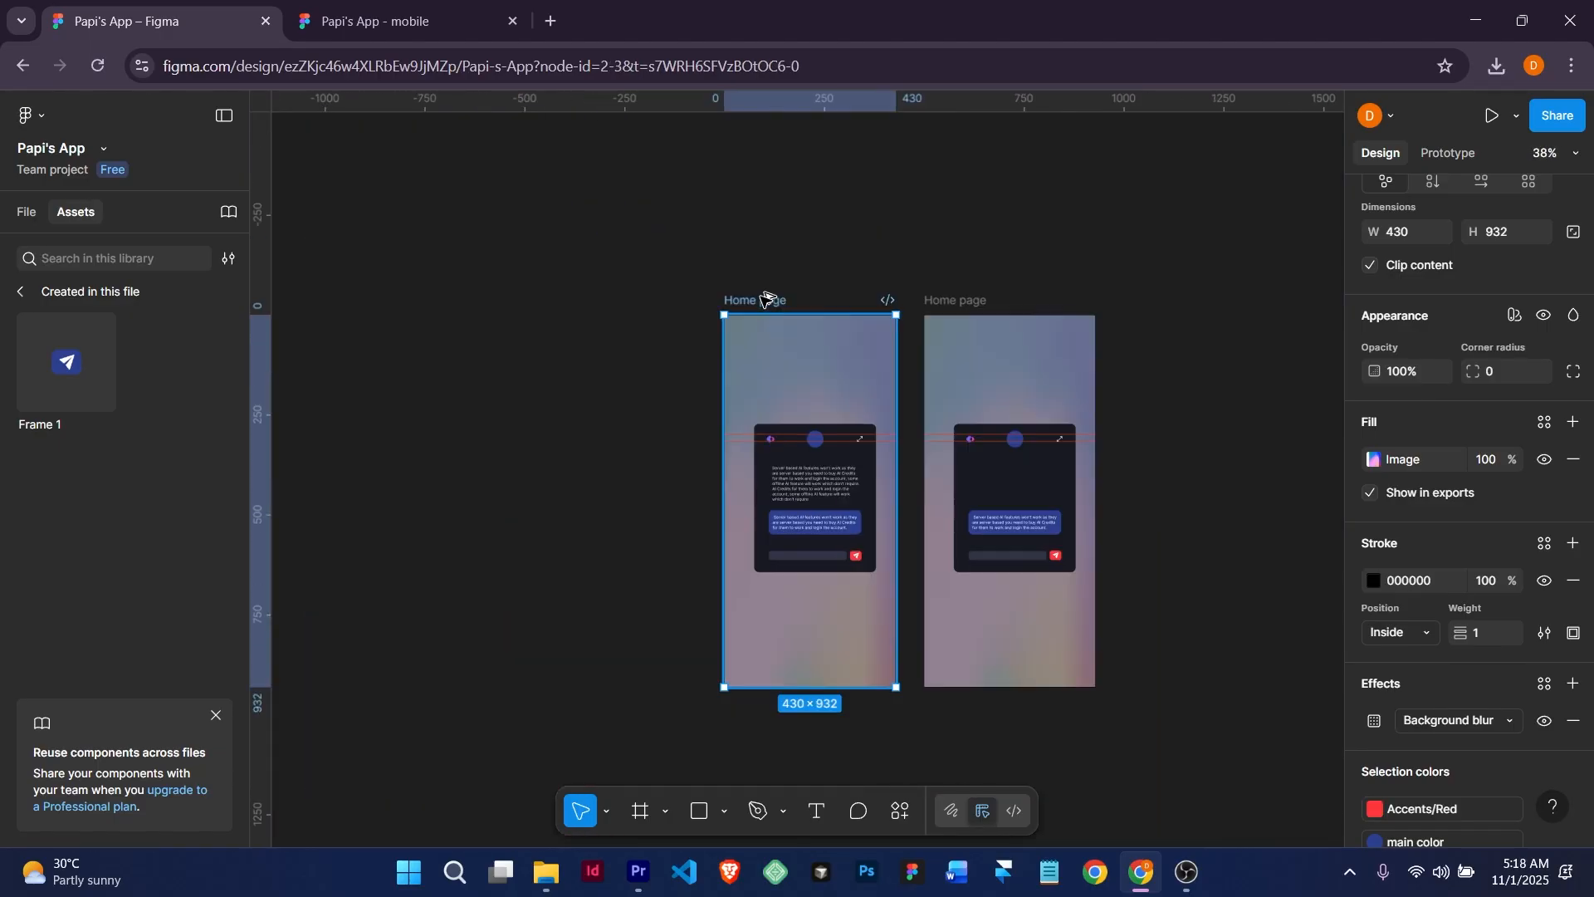
Duplicate the original Home page frame to its other side and rename the copy pre-loader.
left_click_drag(765, 301, 571, 302)
double_click(569, 302)
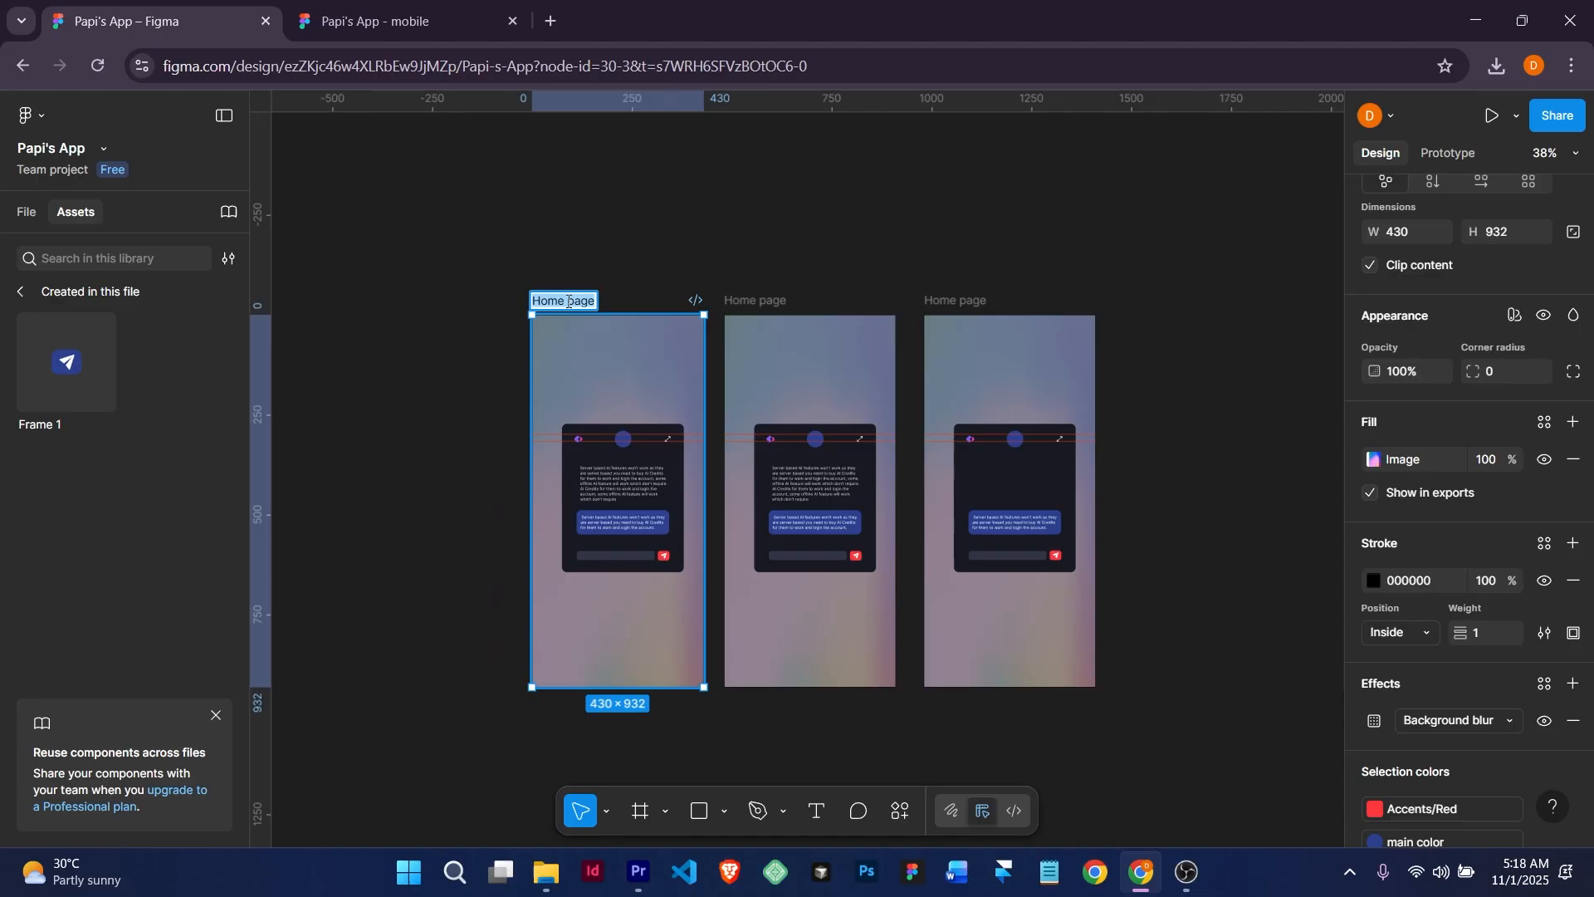
type("pre-lo")
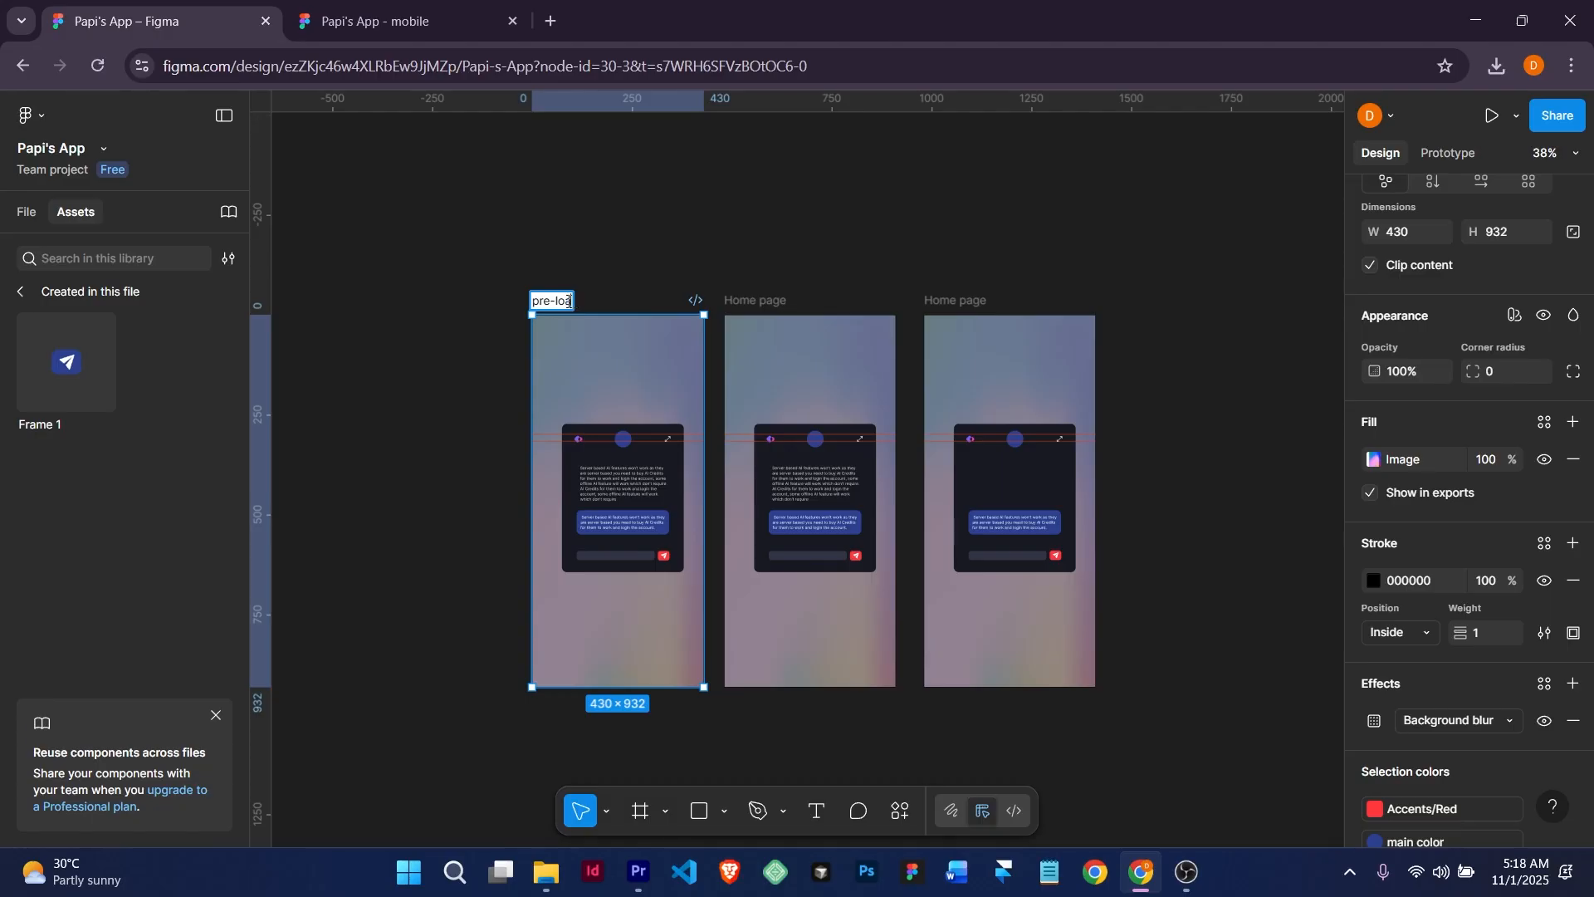
type("ader")
key("Return")
Rename the stripped-down Home page duplicate without the AI message as send.
double_click(964, 301)
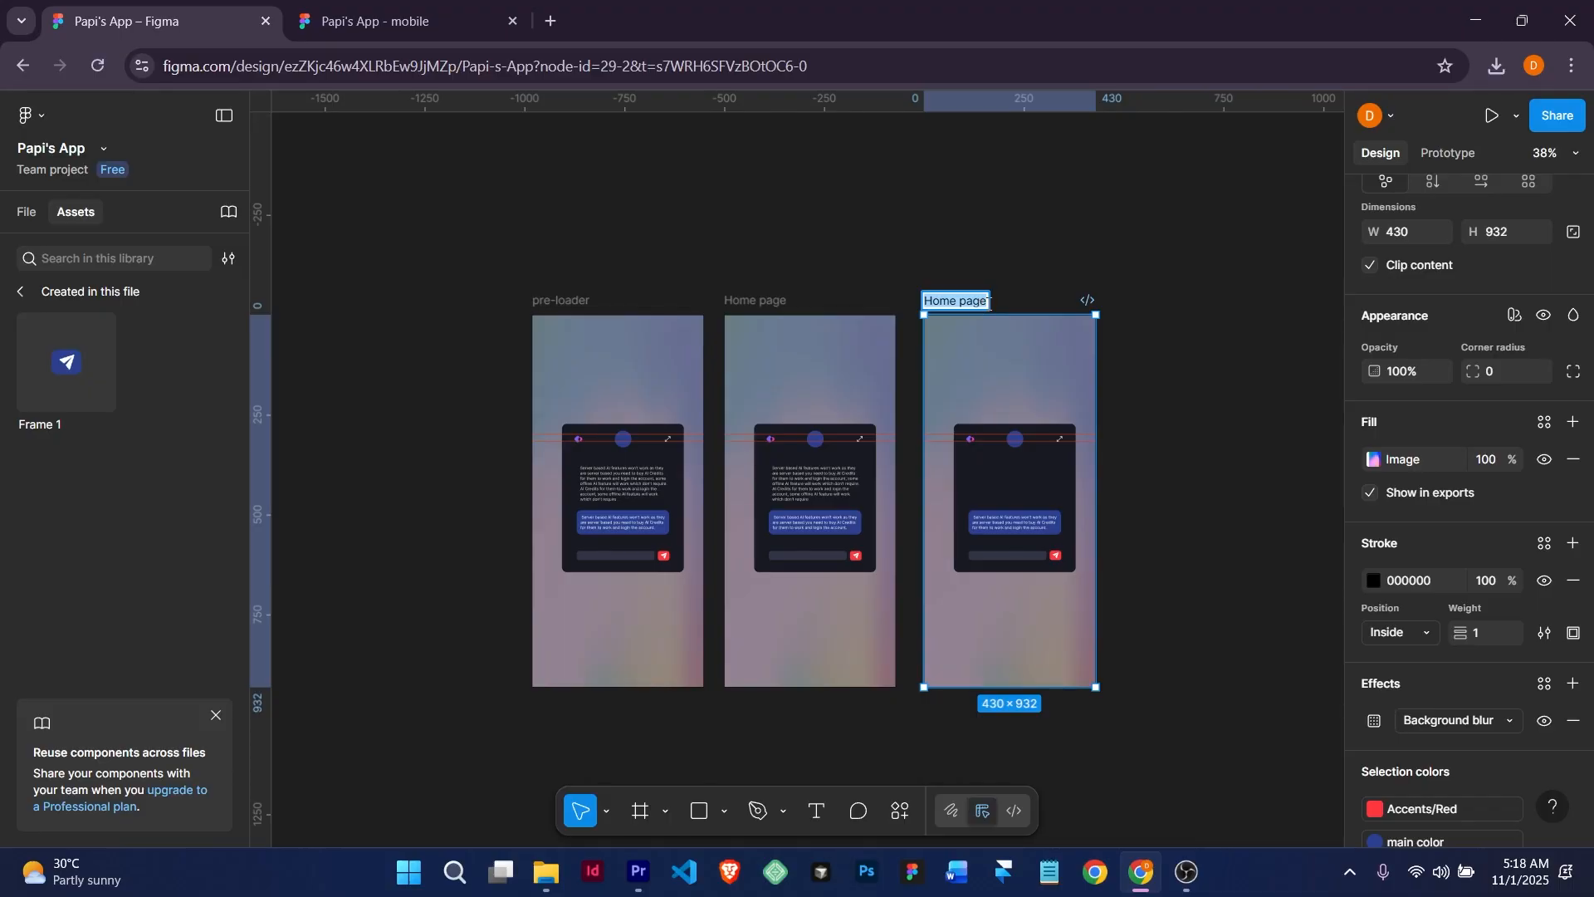
type("send")
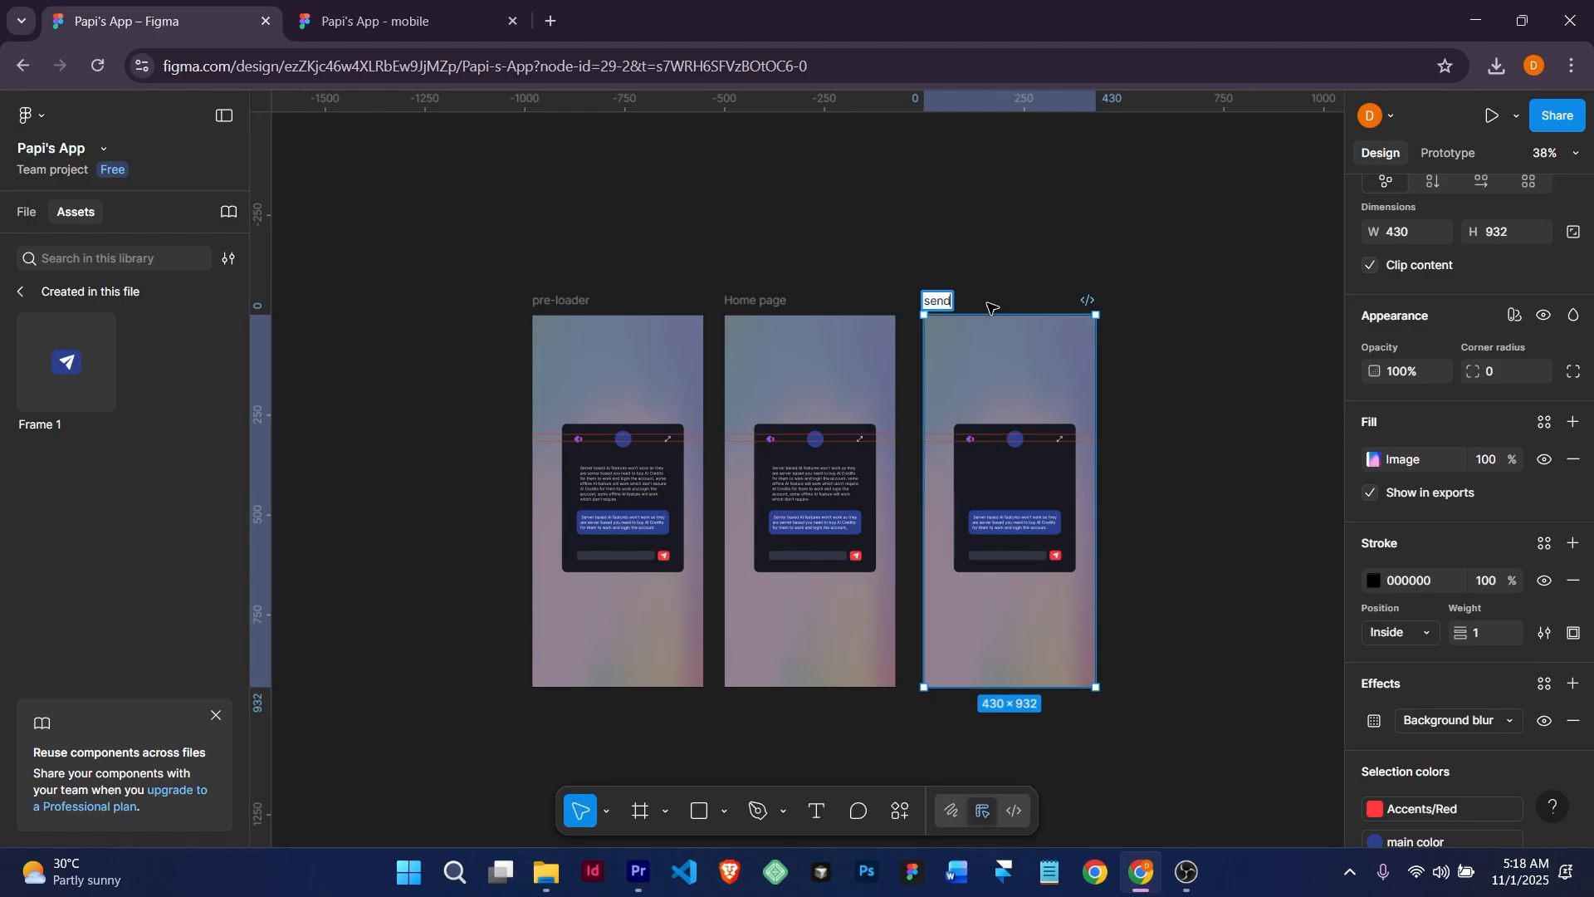
key("Return")
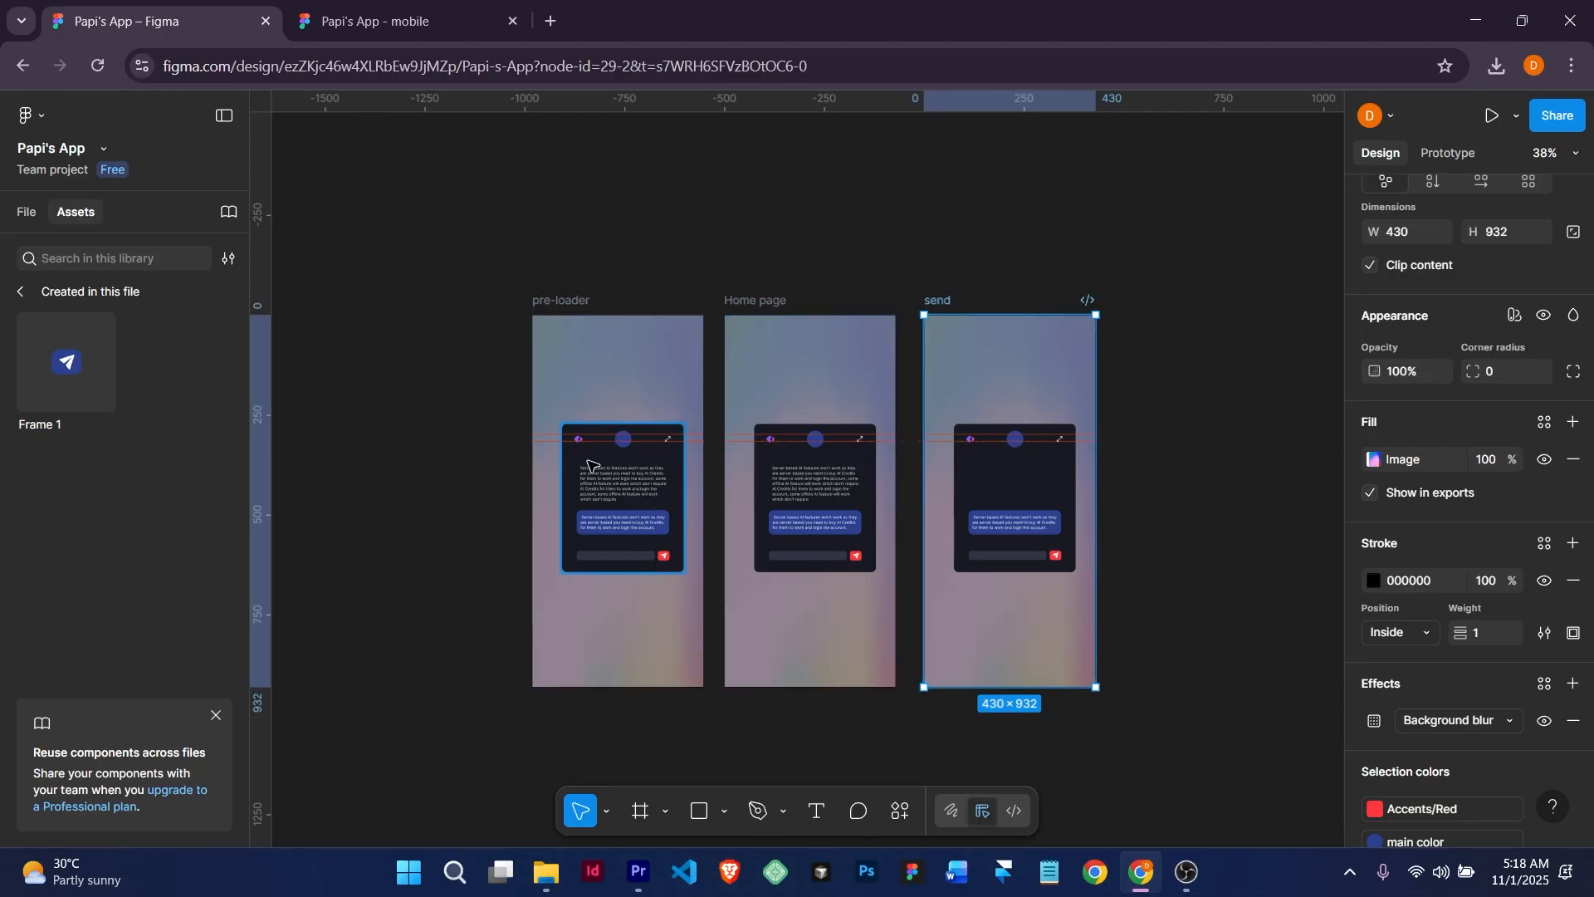
Move the logo out of the pre-loader's chat card onto the page background above the card, at about X 75, Y 234.
scroll(590, 465, "up", 5)
scroll(631, 448, "down", 4)
scroll(686, 428, "down", 5)
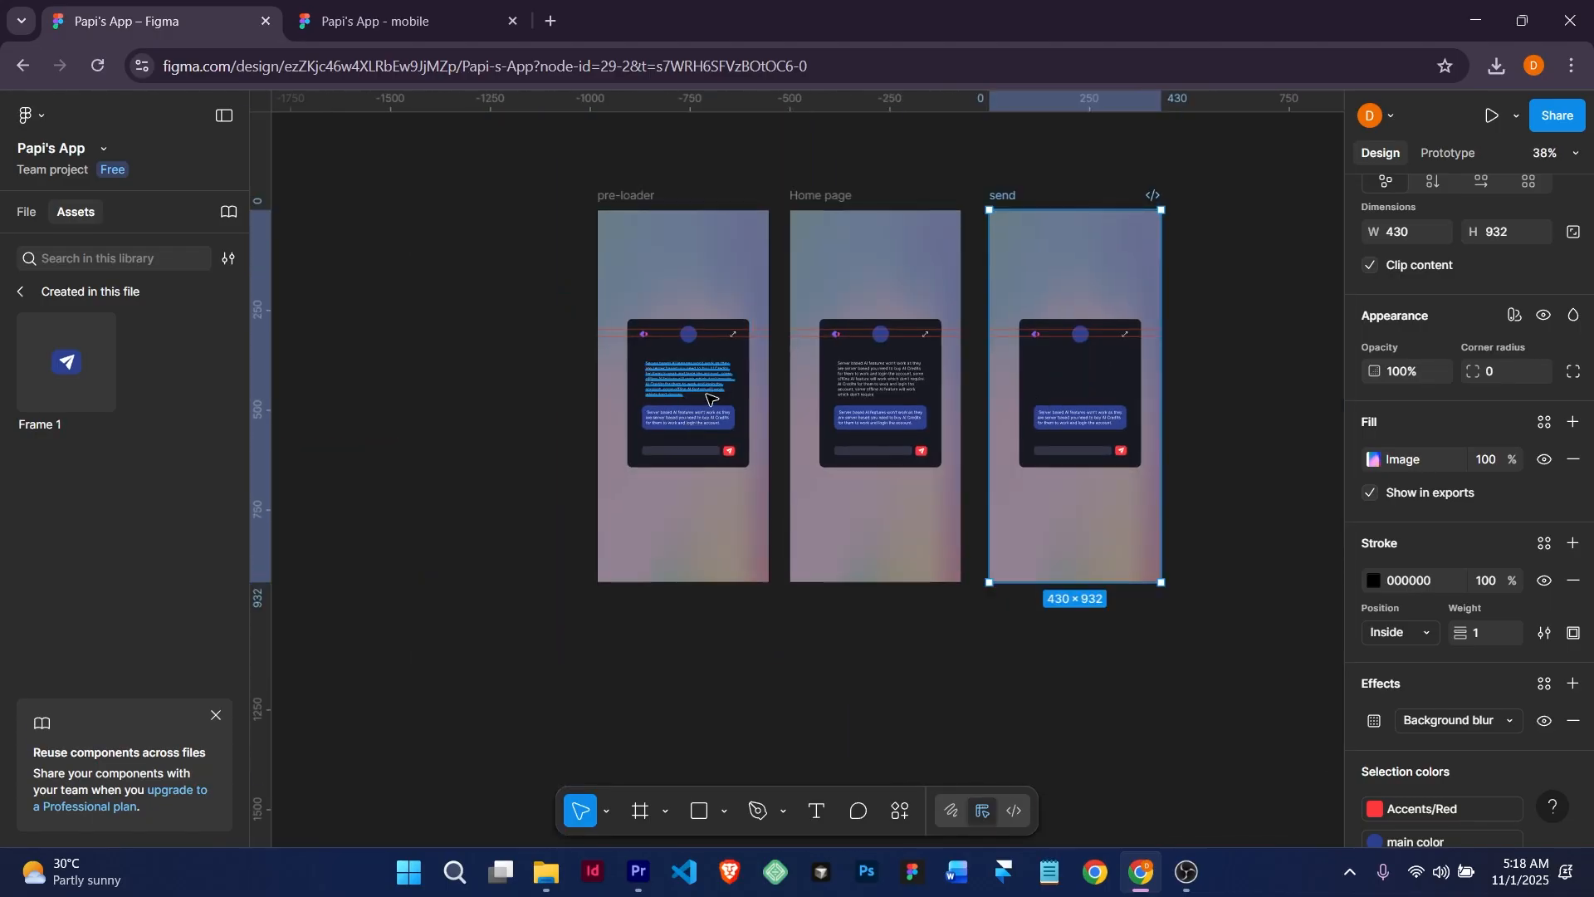
scroll(708, 398, "up", 4)
scroll(590, 267, "up", 2)
scroll(565, 261, "up", 2)
left_click(546, 261)
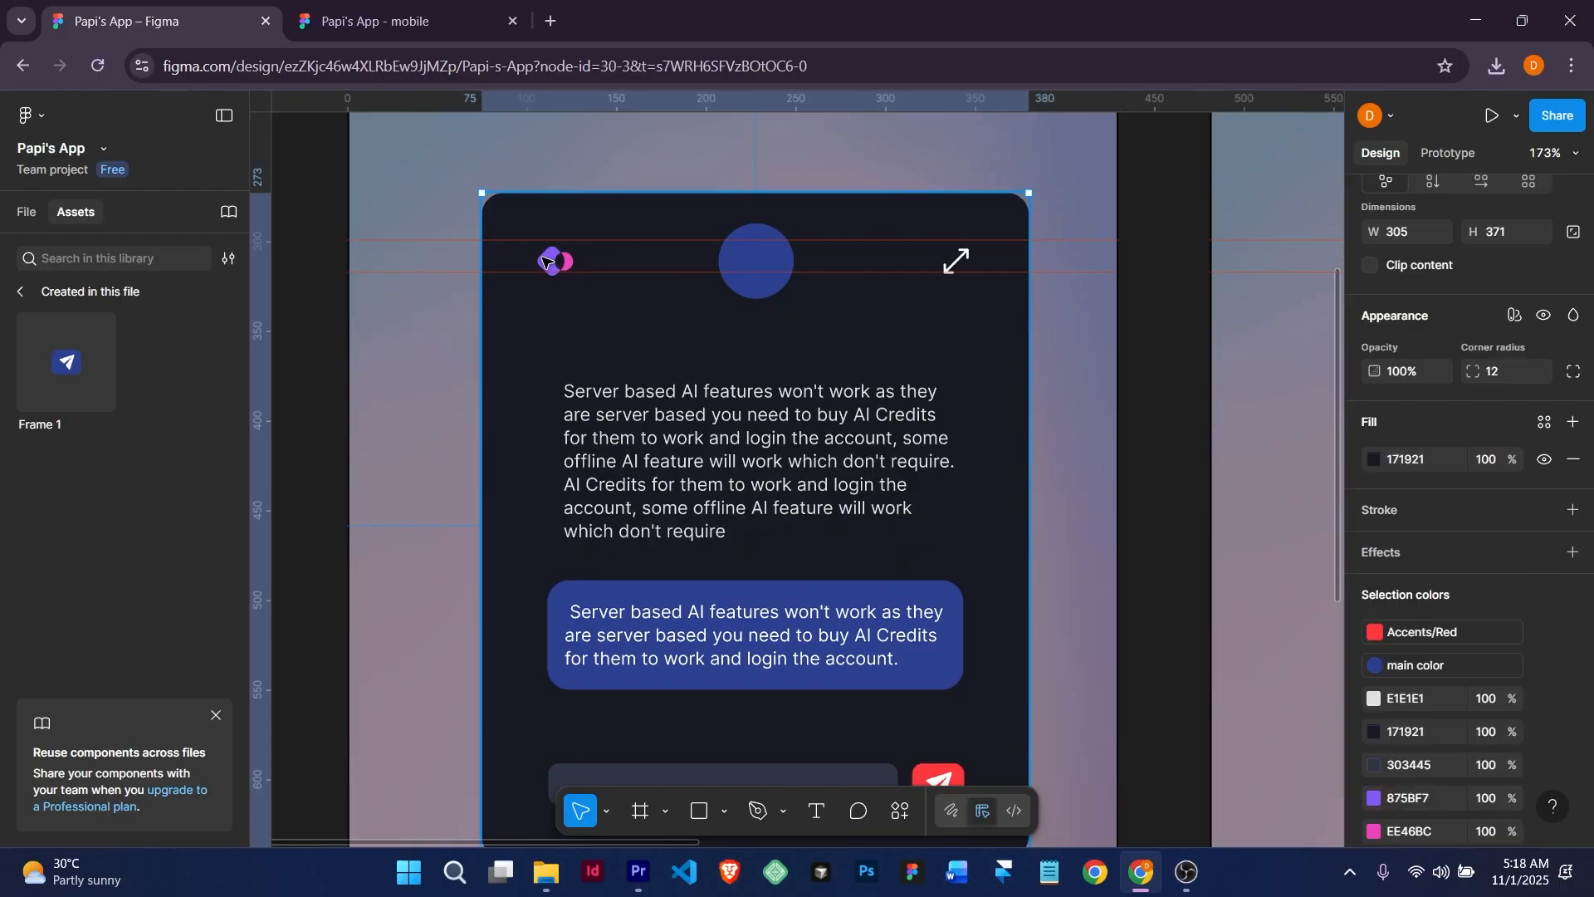
left_click(548, 262)
left_click(548, 262)
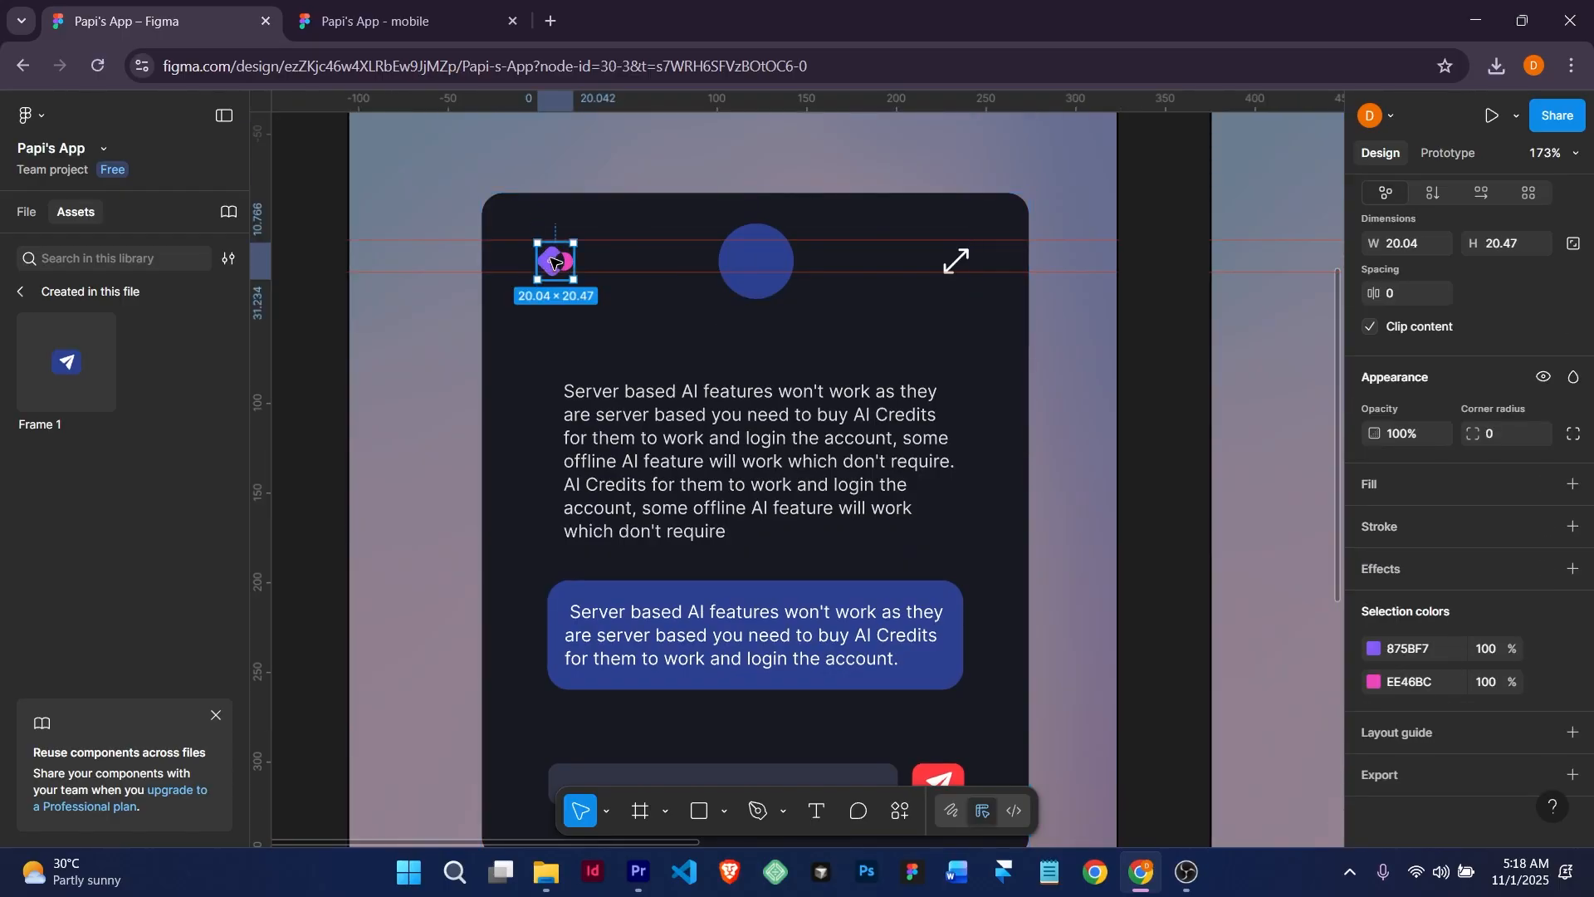
left_click_drag(552, 262, 496, 141)
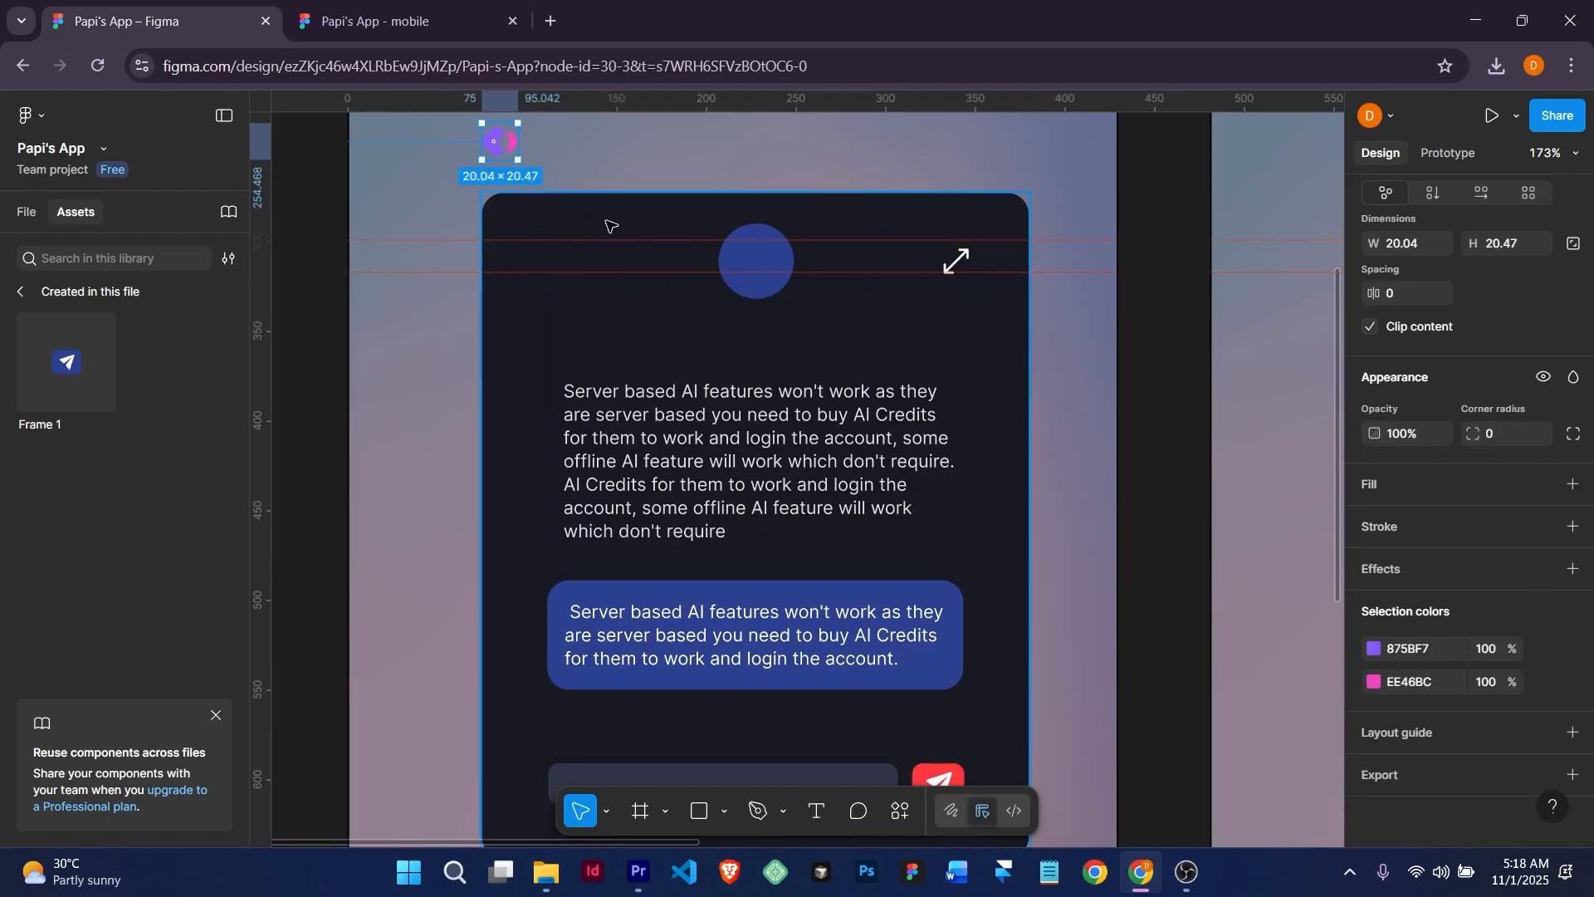
Delete the chat card from the pre-loader frame and select the logo left on the background.
left_click(624, 212)
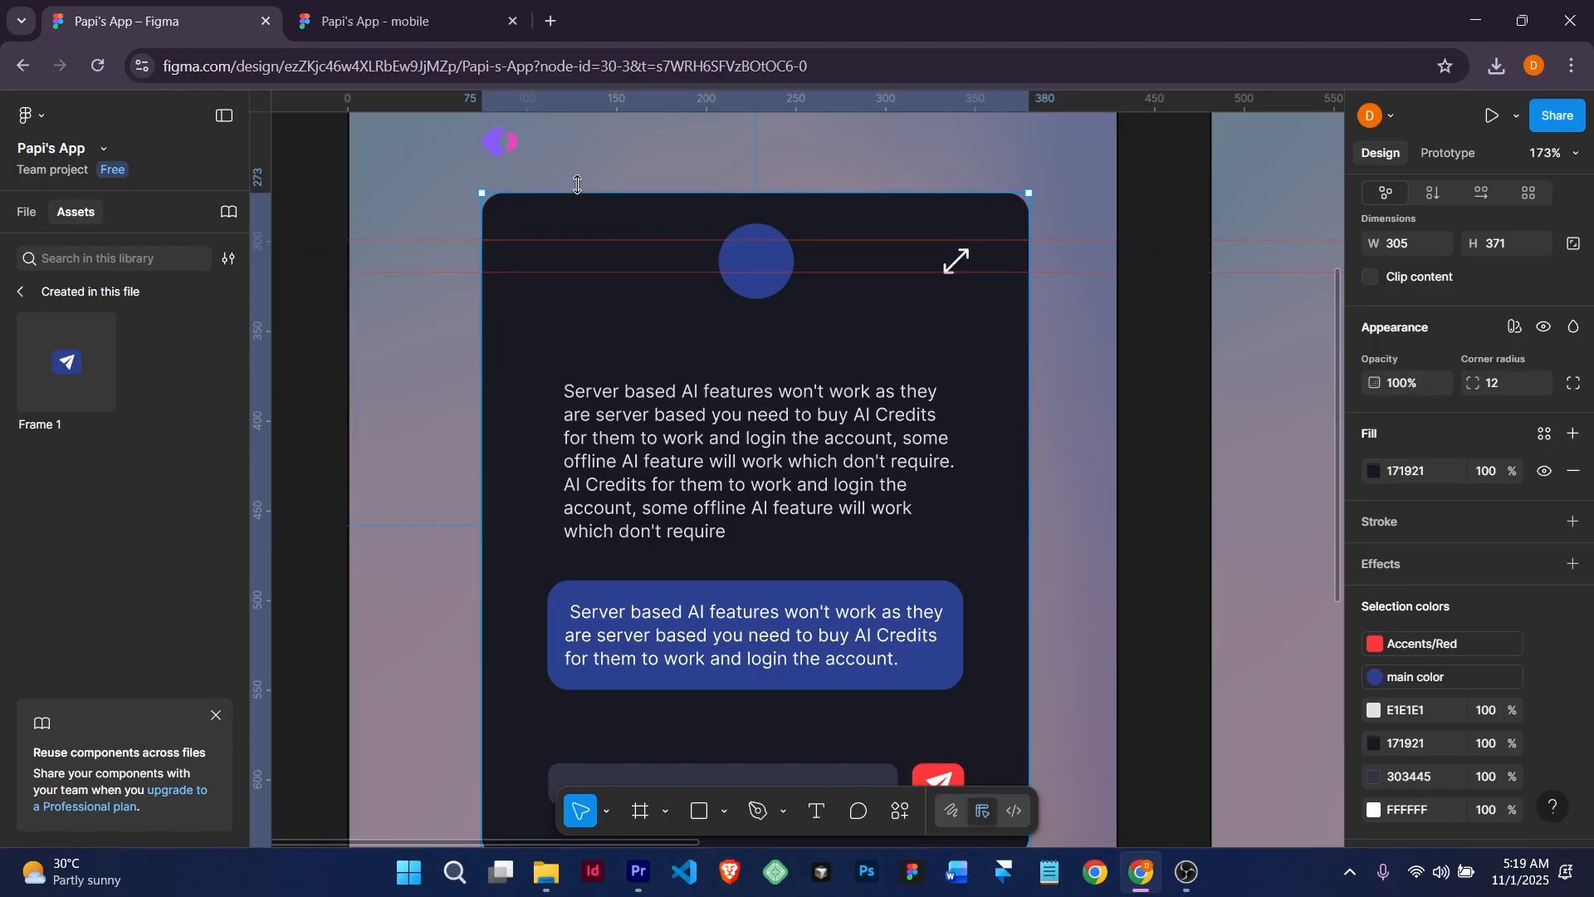
key("Delete")
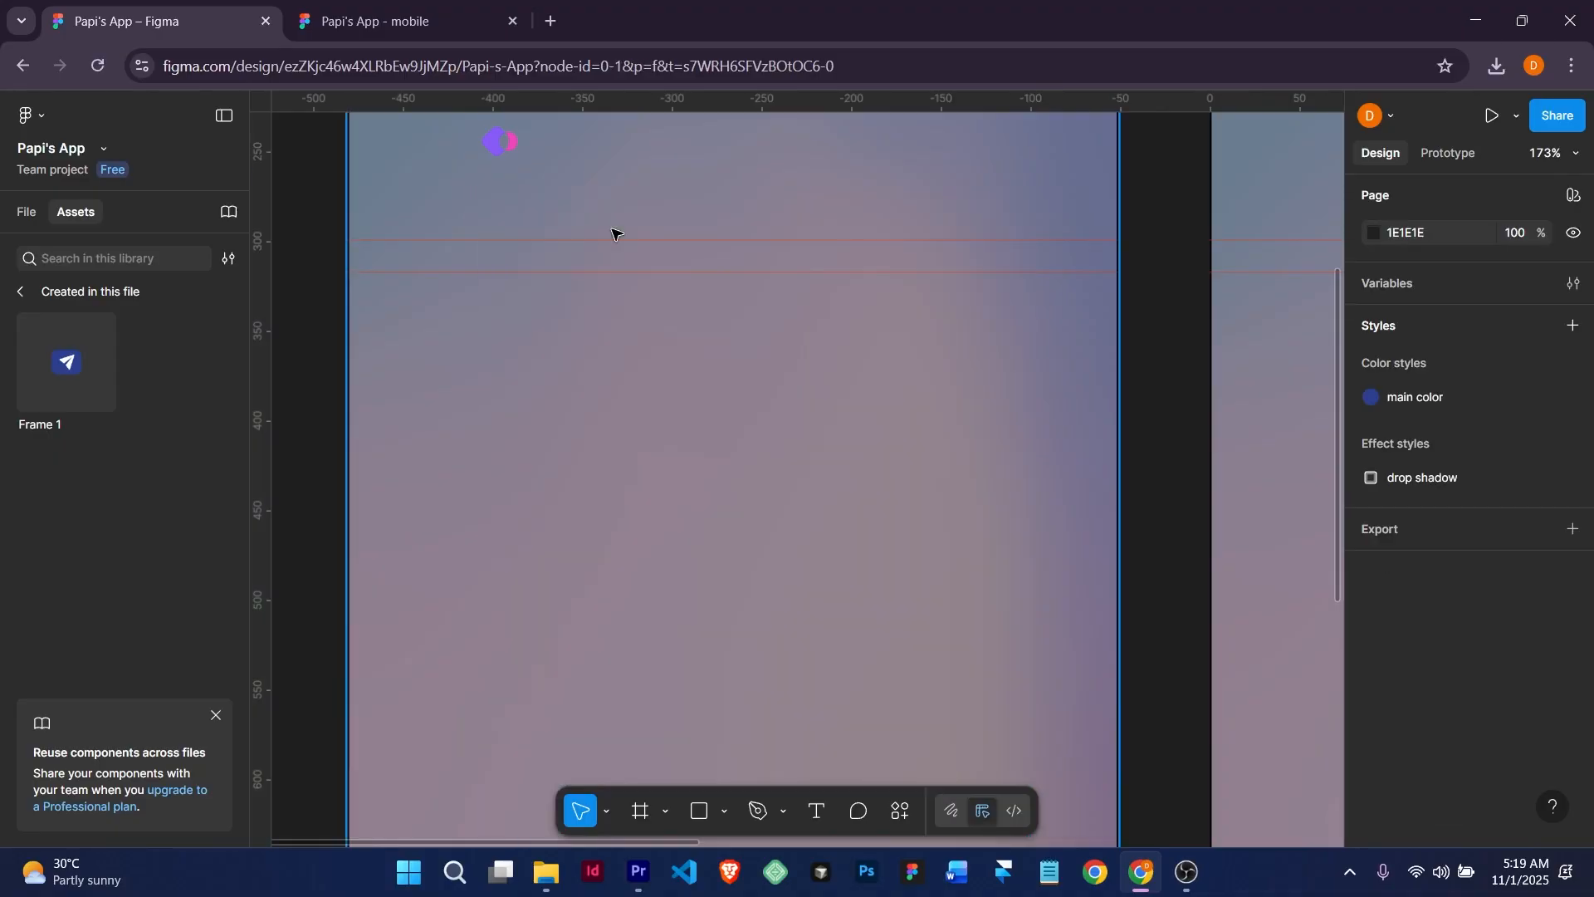
scroll(659, 319, "down", 4)
scroll(659, 319, "up", 2)
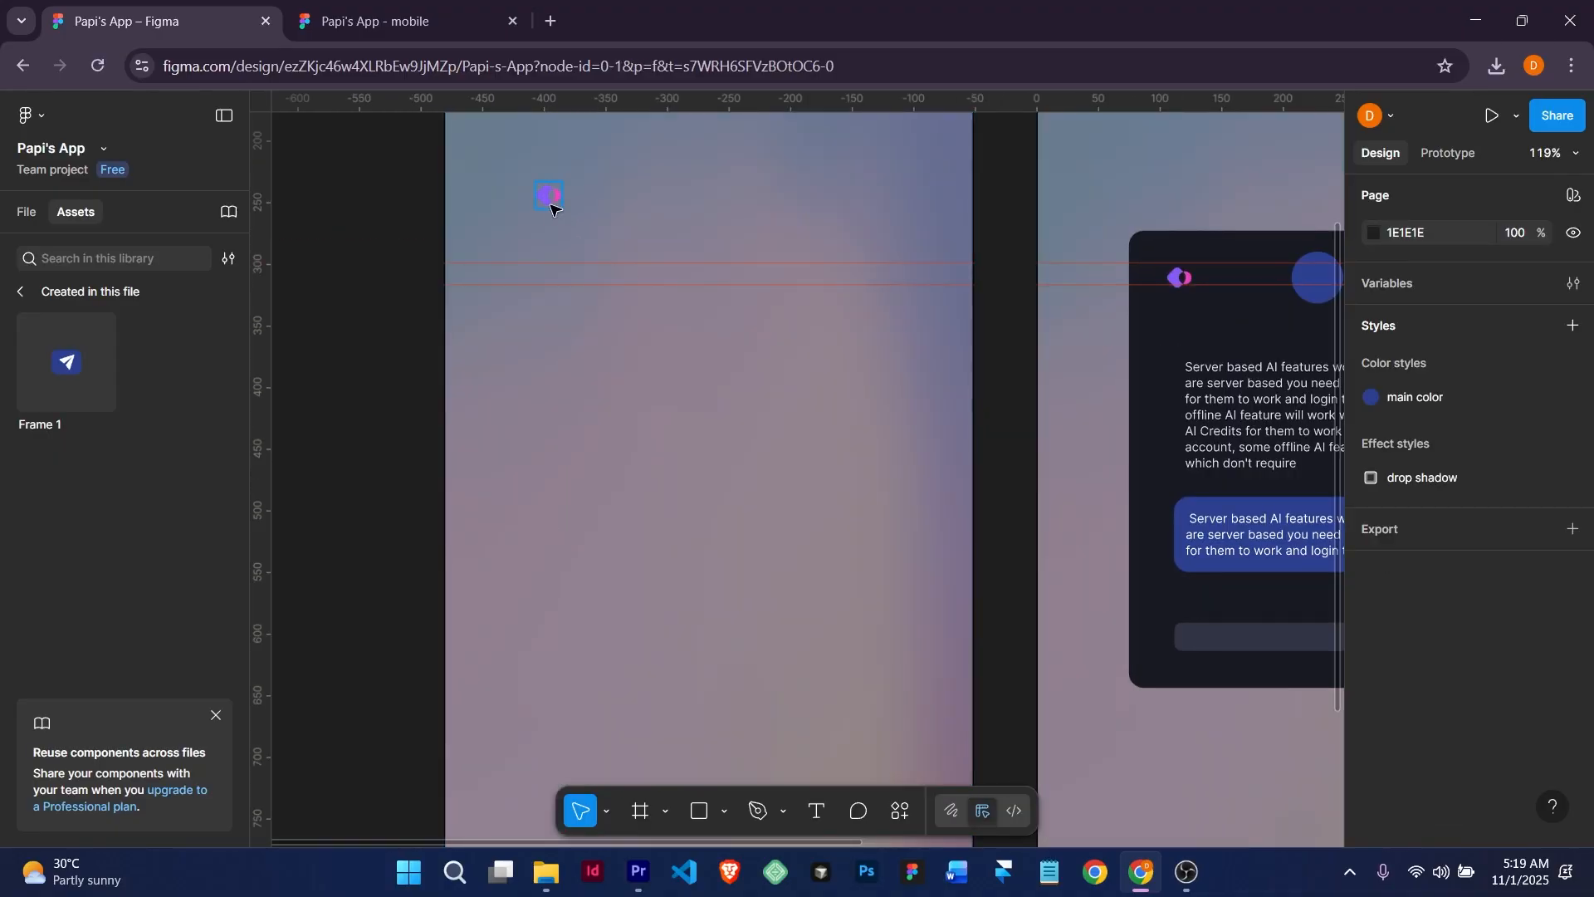
left_click(550, 202)
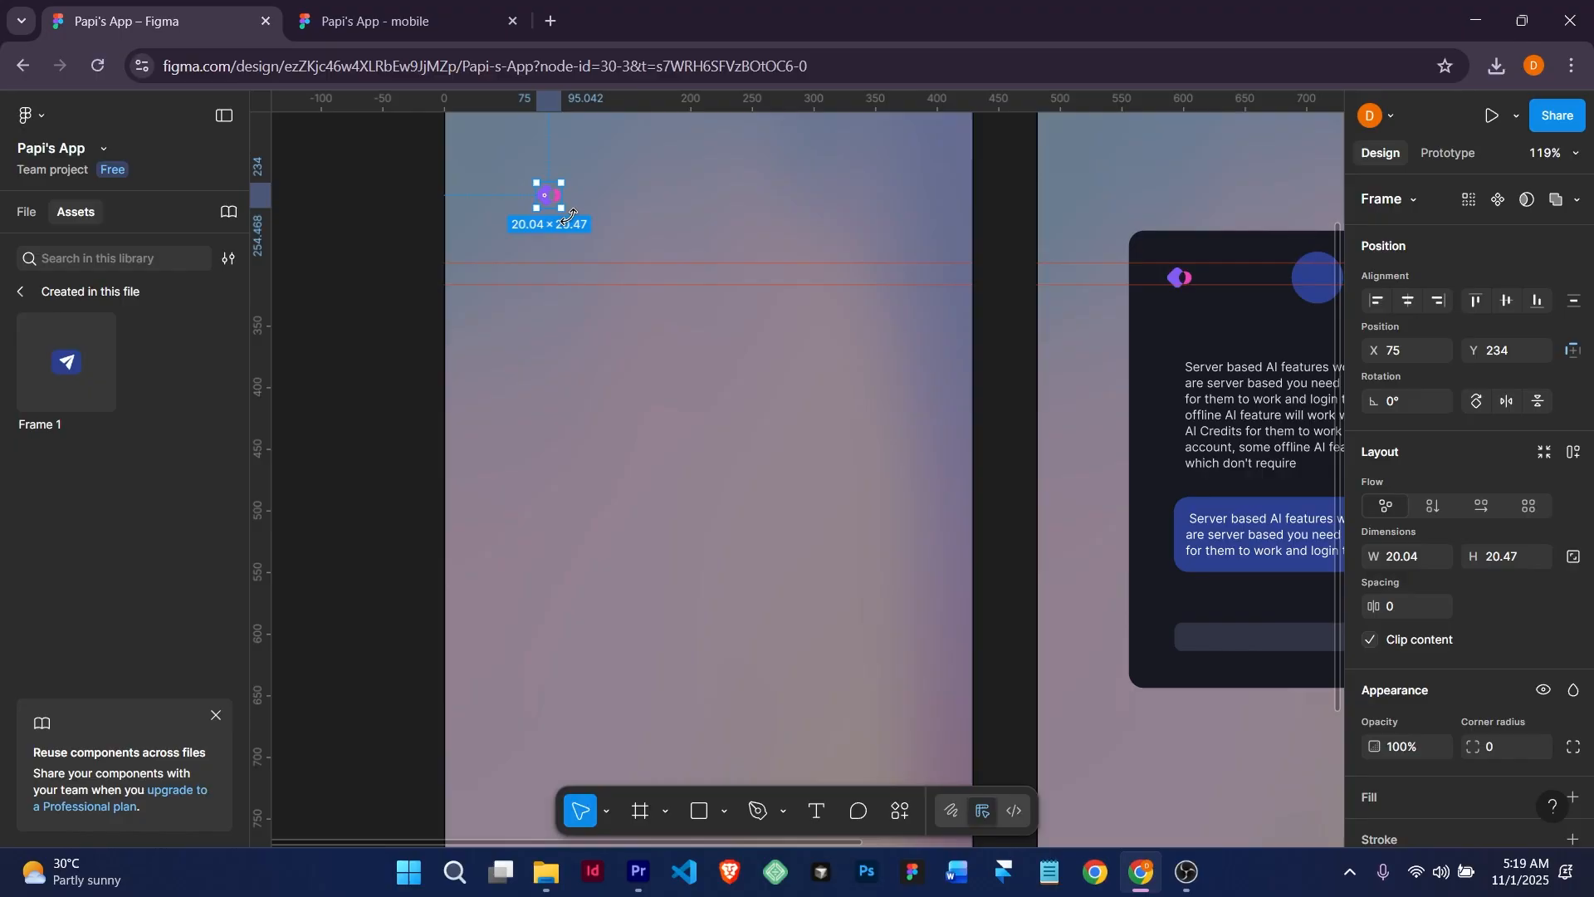
Scale the pre-loader's logo proportionally to about 89 × 91 and reposition it near the frame's horizontal centre at about X 172, Y 311.
left_click_drag(564, 209, 672, 340)
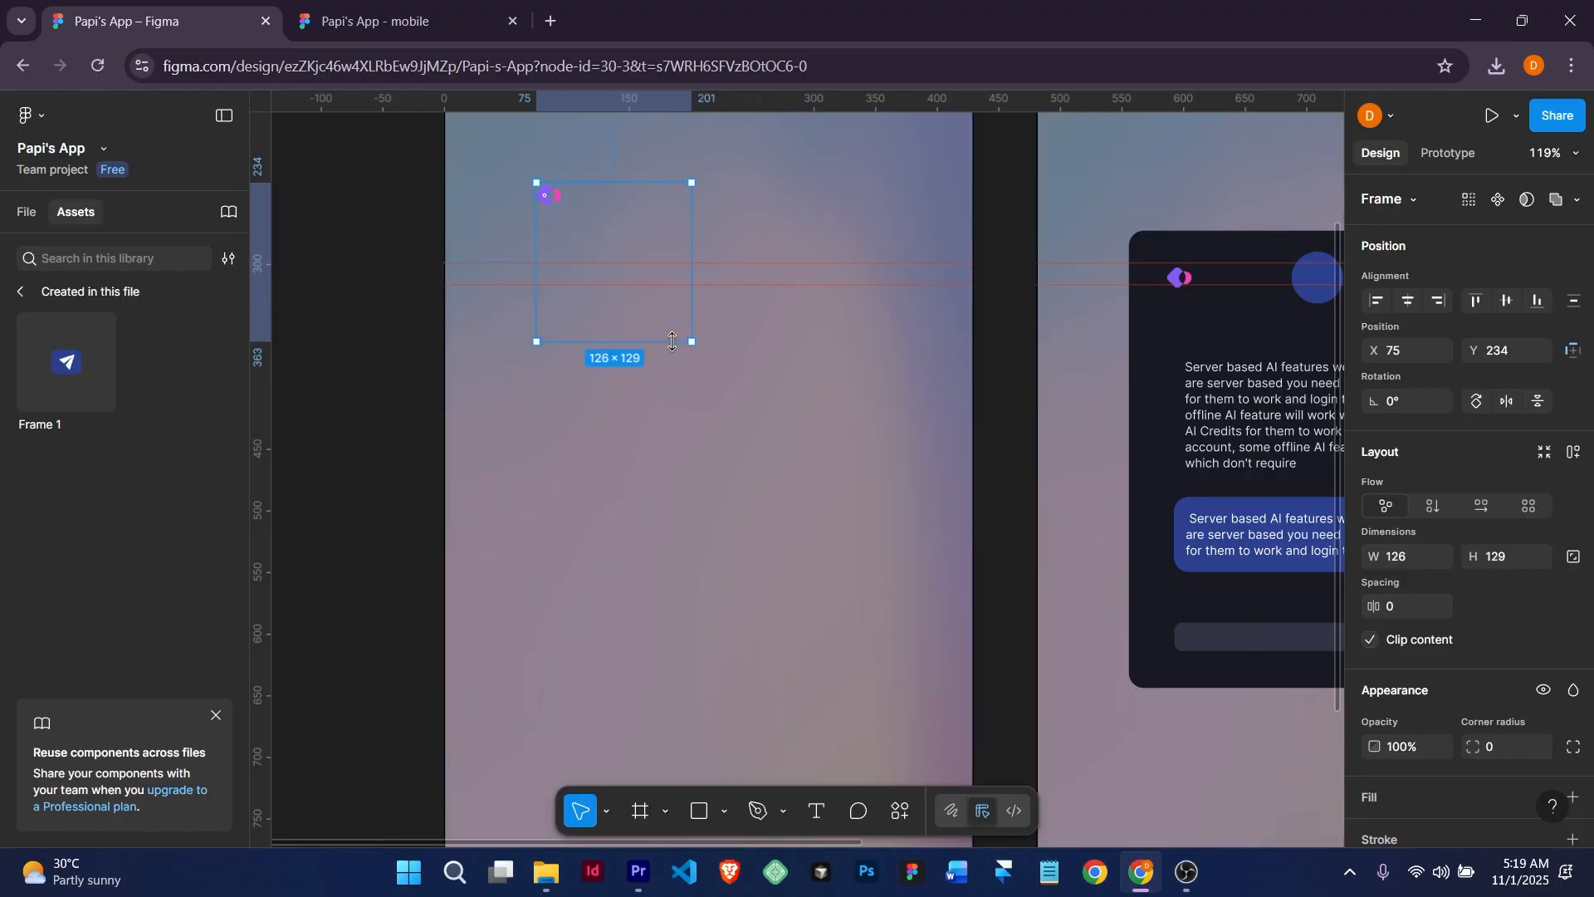
key("ctrl+z")
key("k")
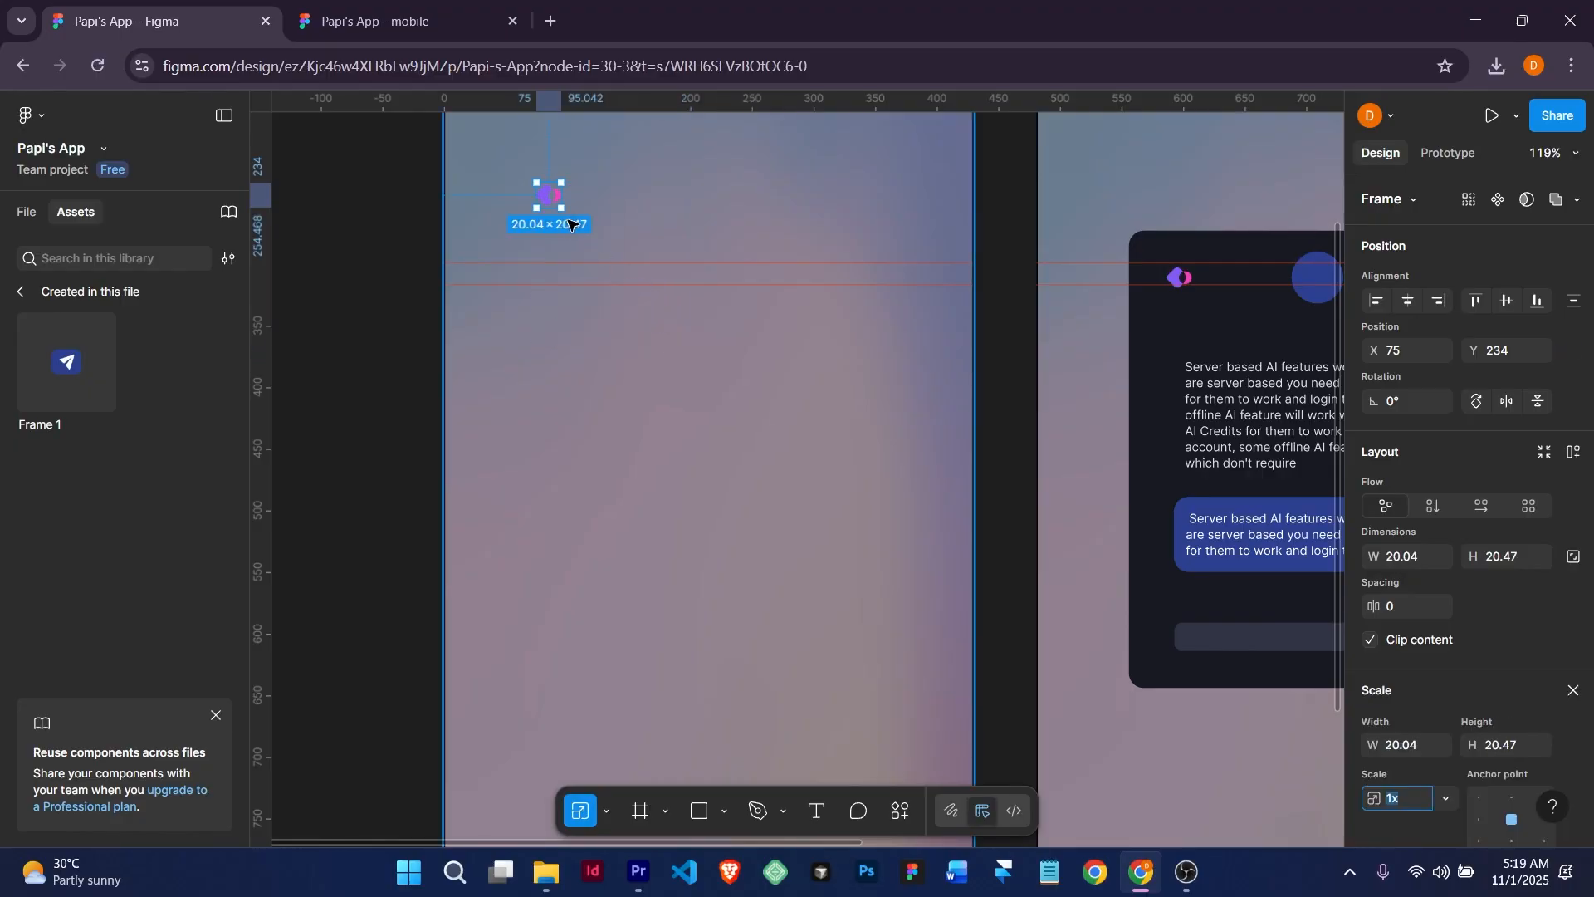
left_click_drag(565, 209, 694, 343)
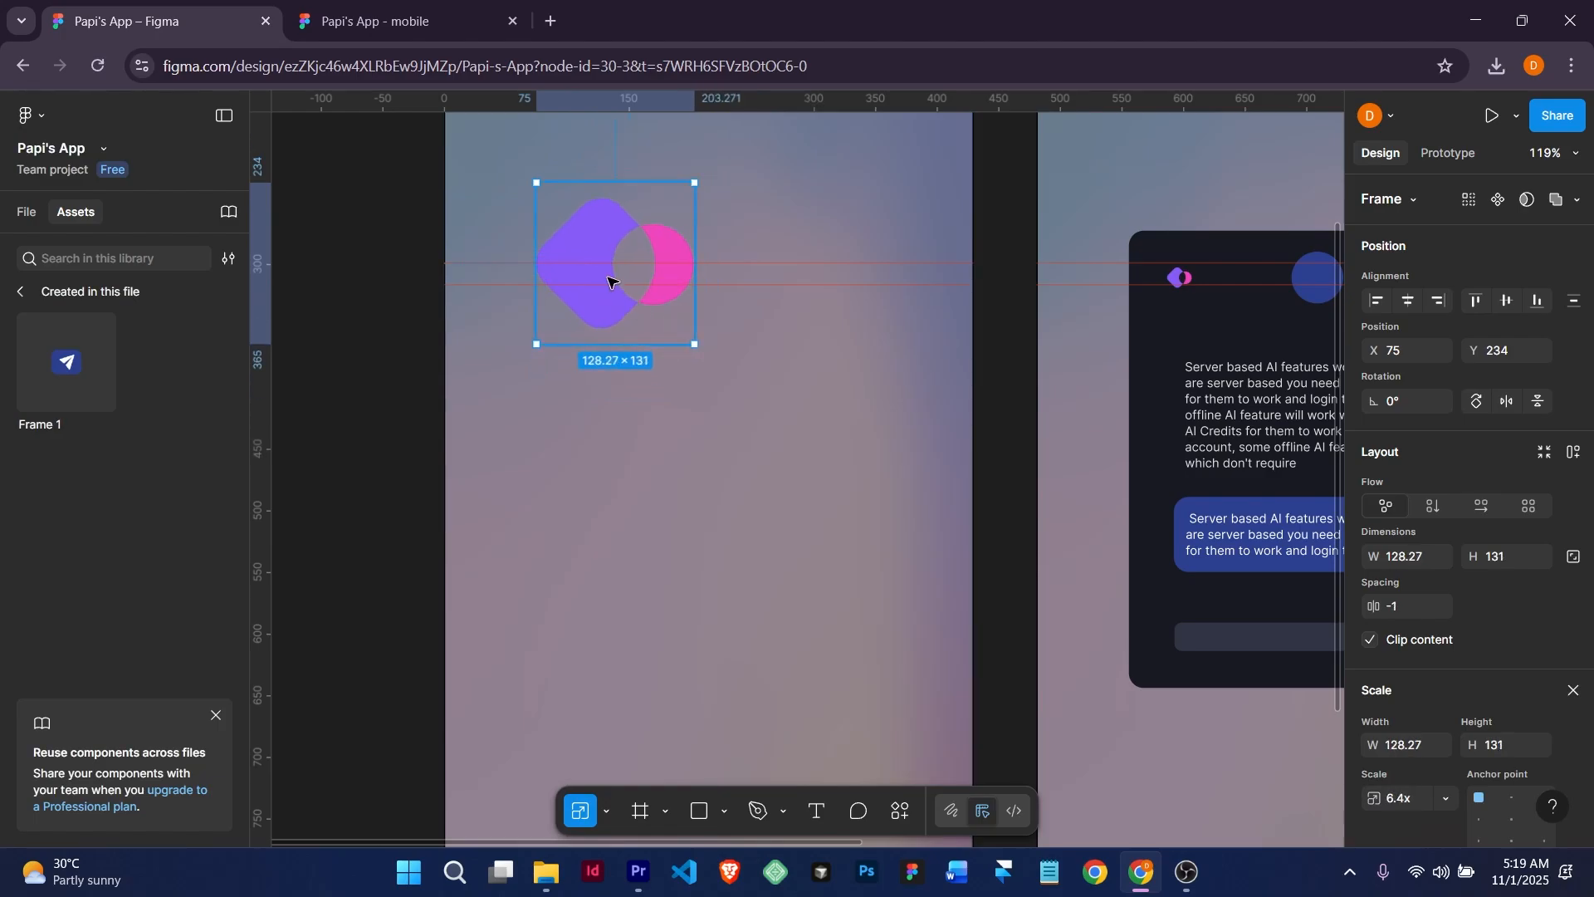
left_click_drag(609, 281, 743, 285)
scroll(727, 375, "down", 2)
scroll(732, 377, "down", 3)
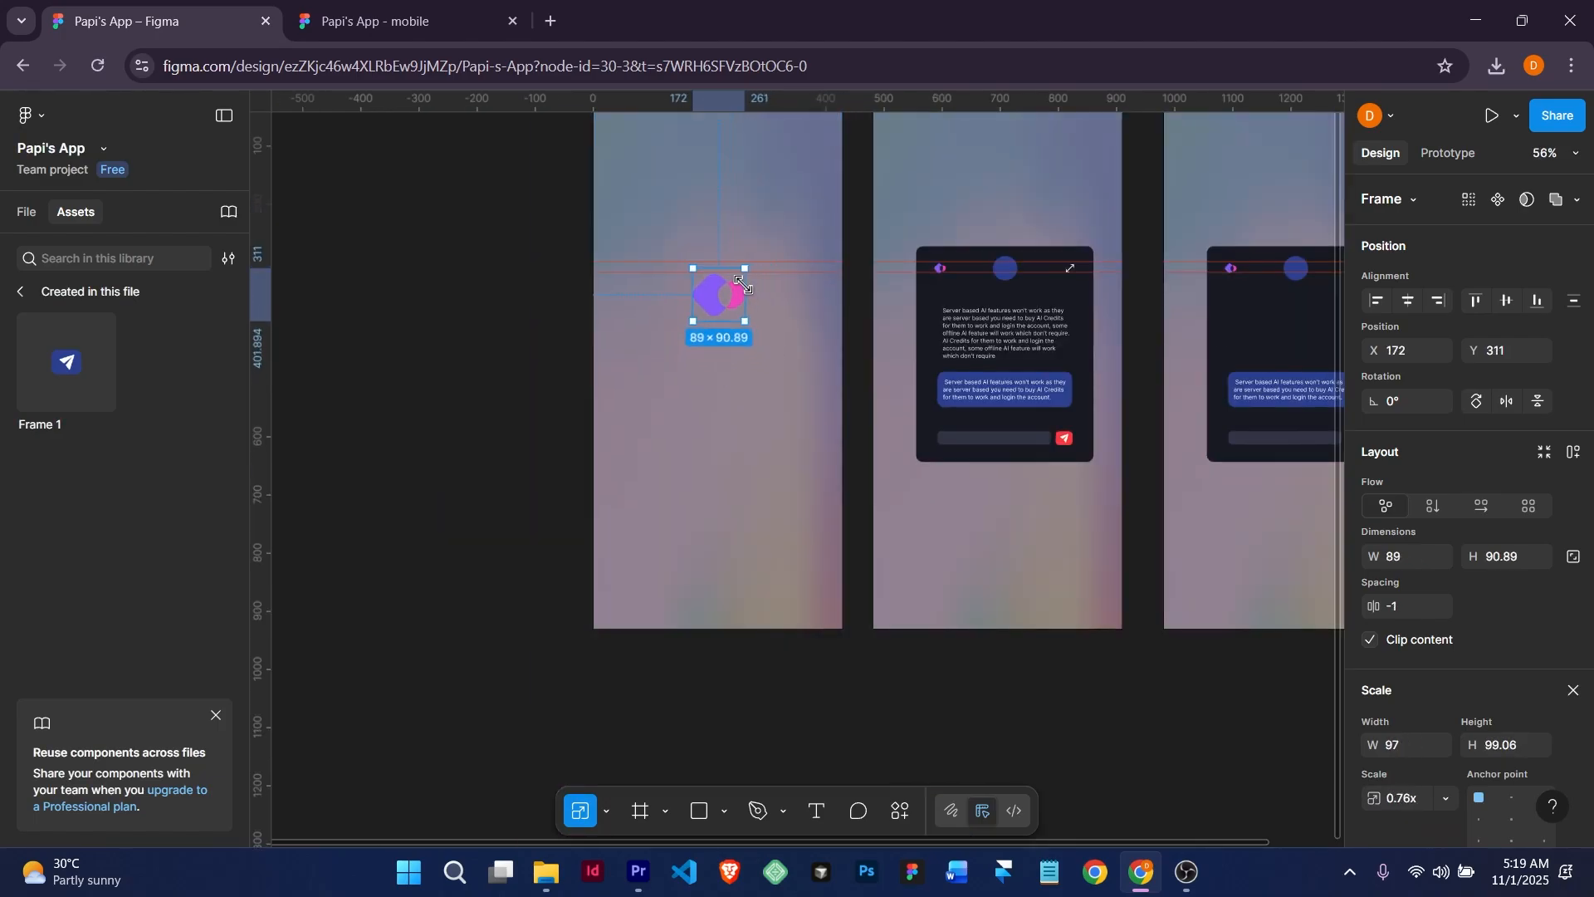
scroll(731, 309, "up", 5)
Add the text "Loading..." beneath the logo on the pre-loader frame, at about X 187, Y 408.
left_click(686, 473)
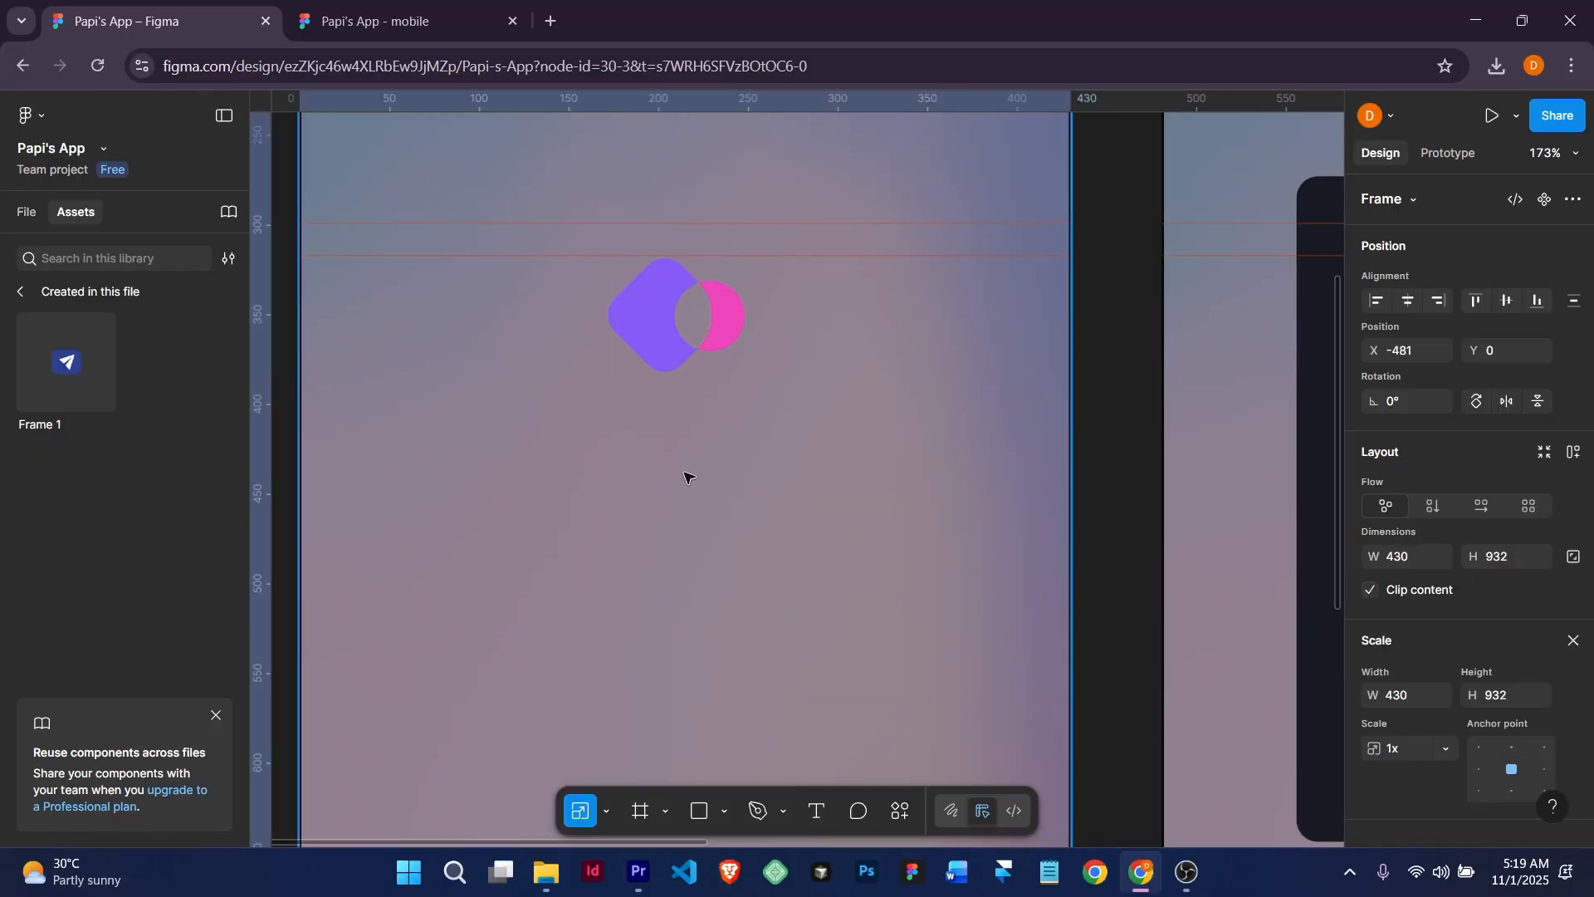
left_click(826, 809)
left_click(632, 455)
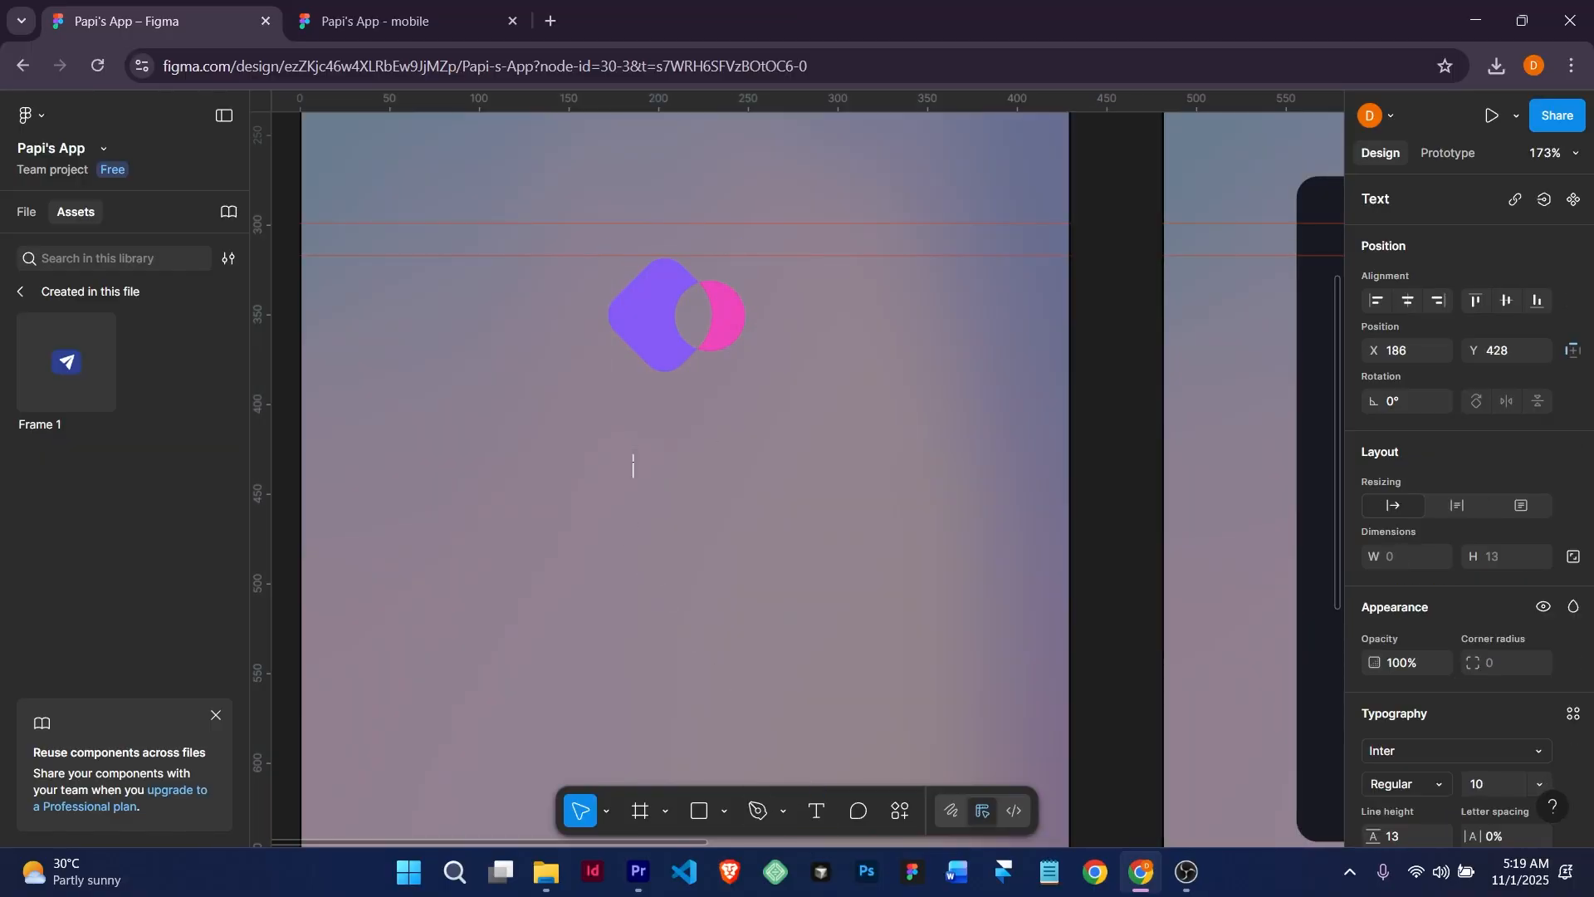
type("loLoad")
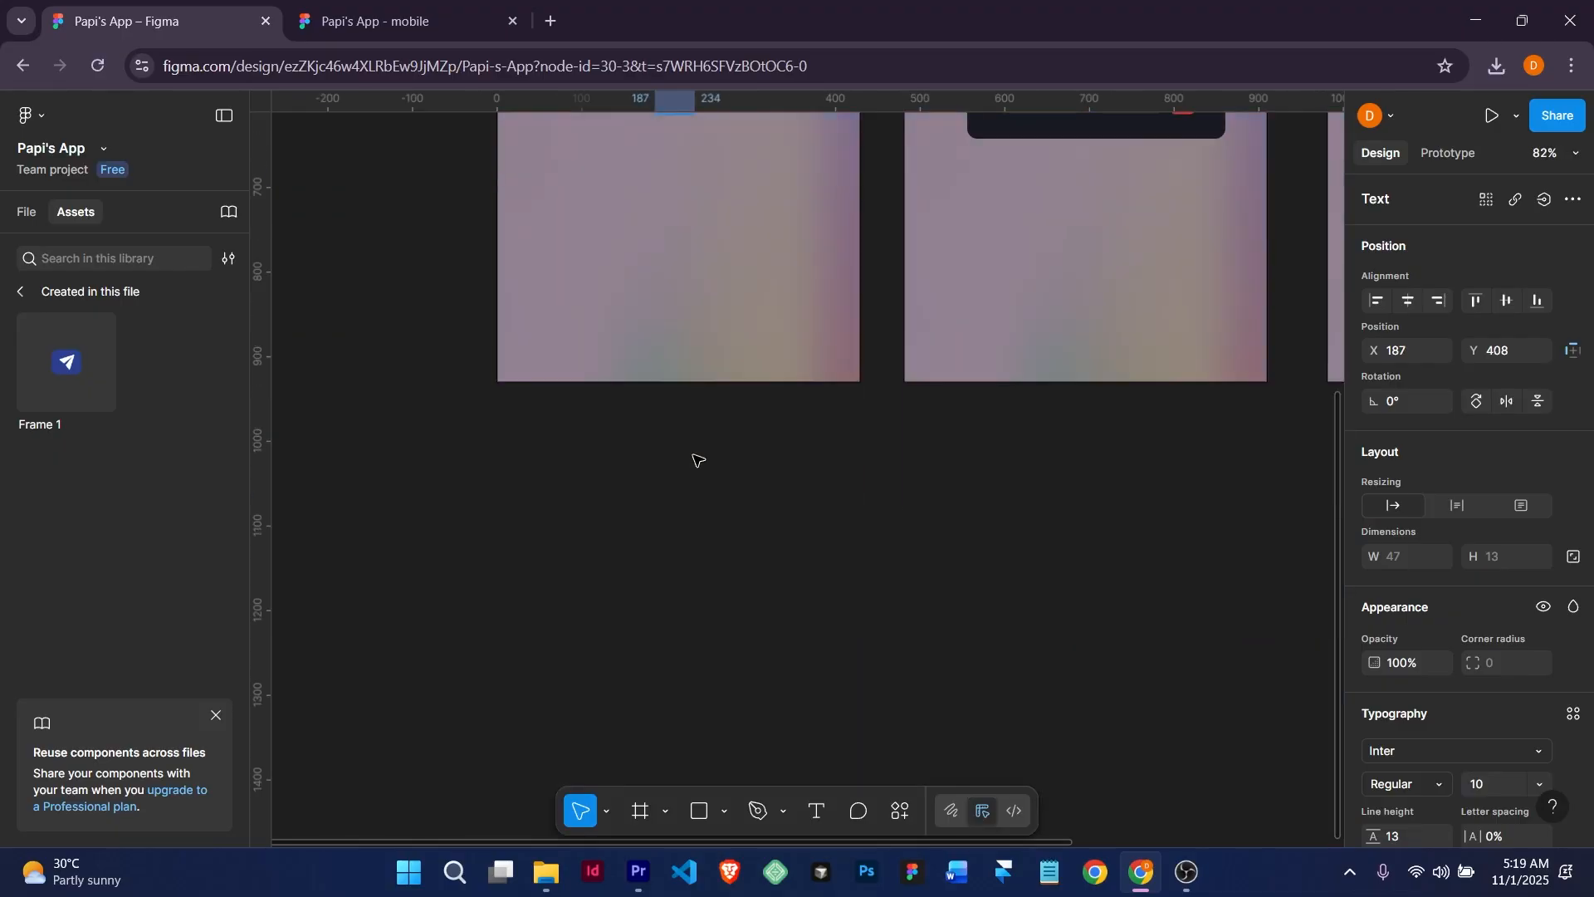
Select the whole pre-loader frame and switch from its design properties to its prototype settings.
scroll(698, 458, "up", 3)
scroll(697, 458, "down", 5)
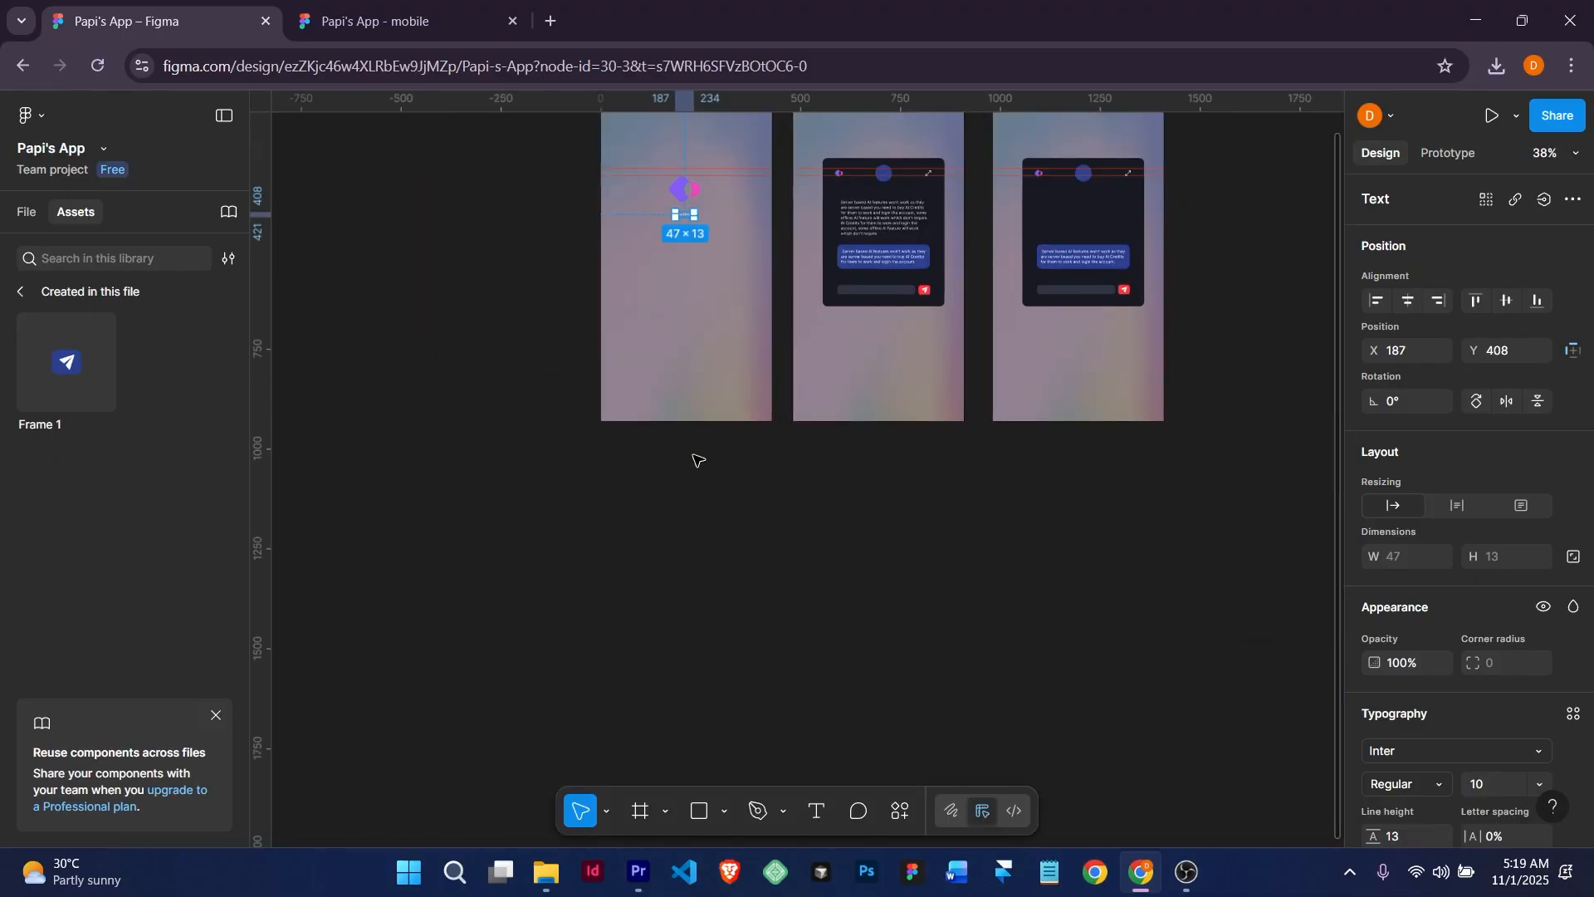
left_click_drag(734, 435, 739, 497)
scroll(734, 501, "up", 3)
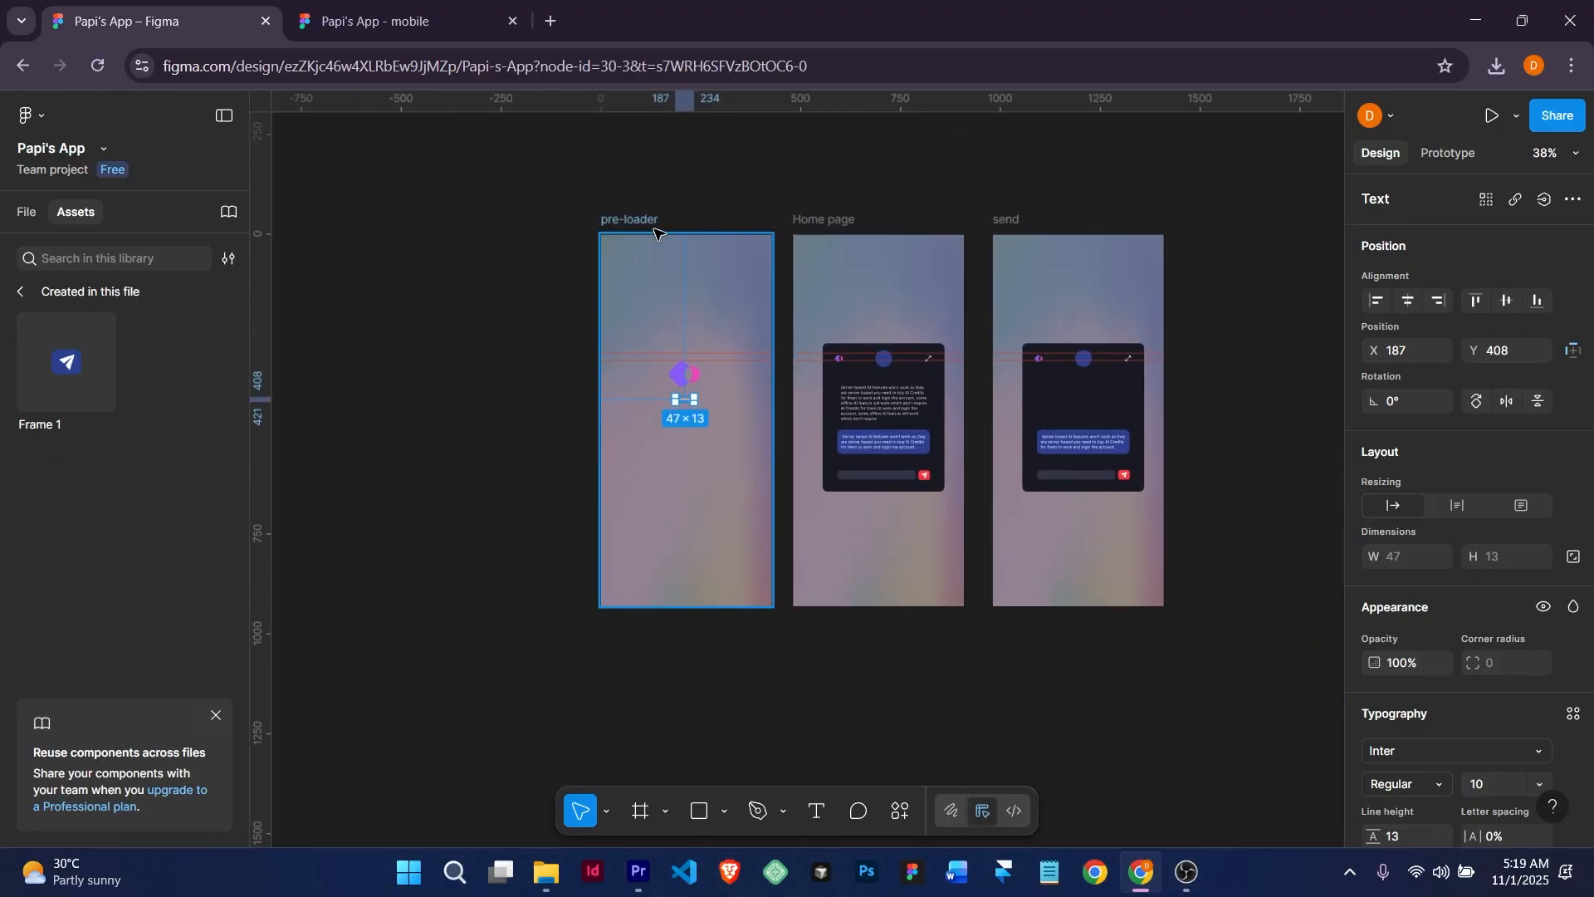
scroll(659, 235, "up", 1)
scroll(697, 295, "down", 1)
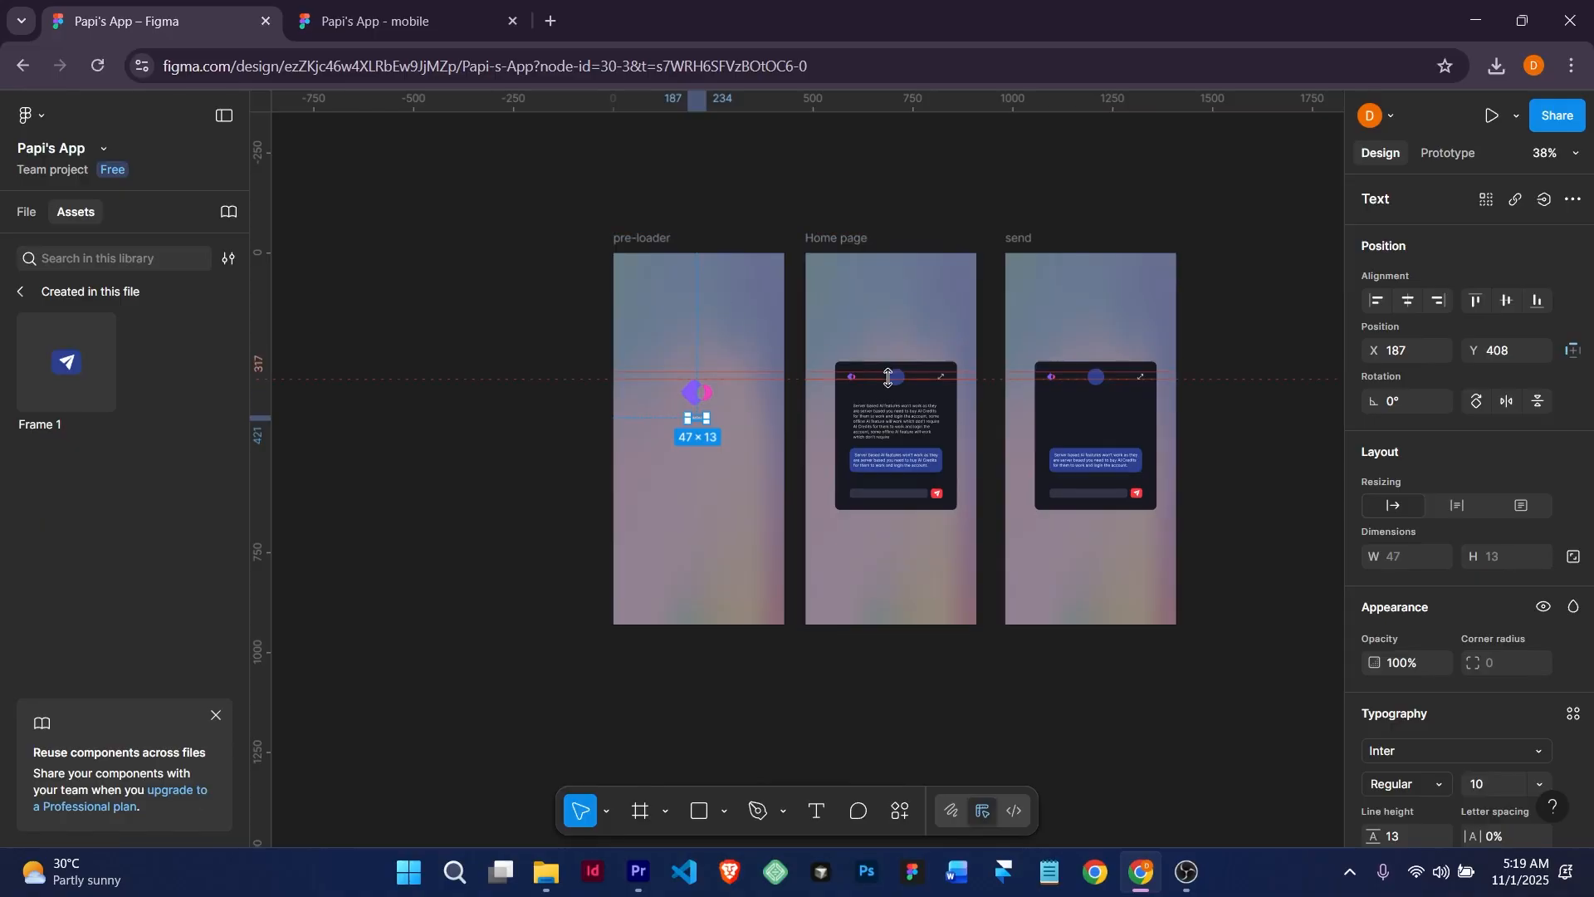
scroll(868, 357, "right", 2)
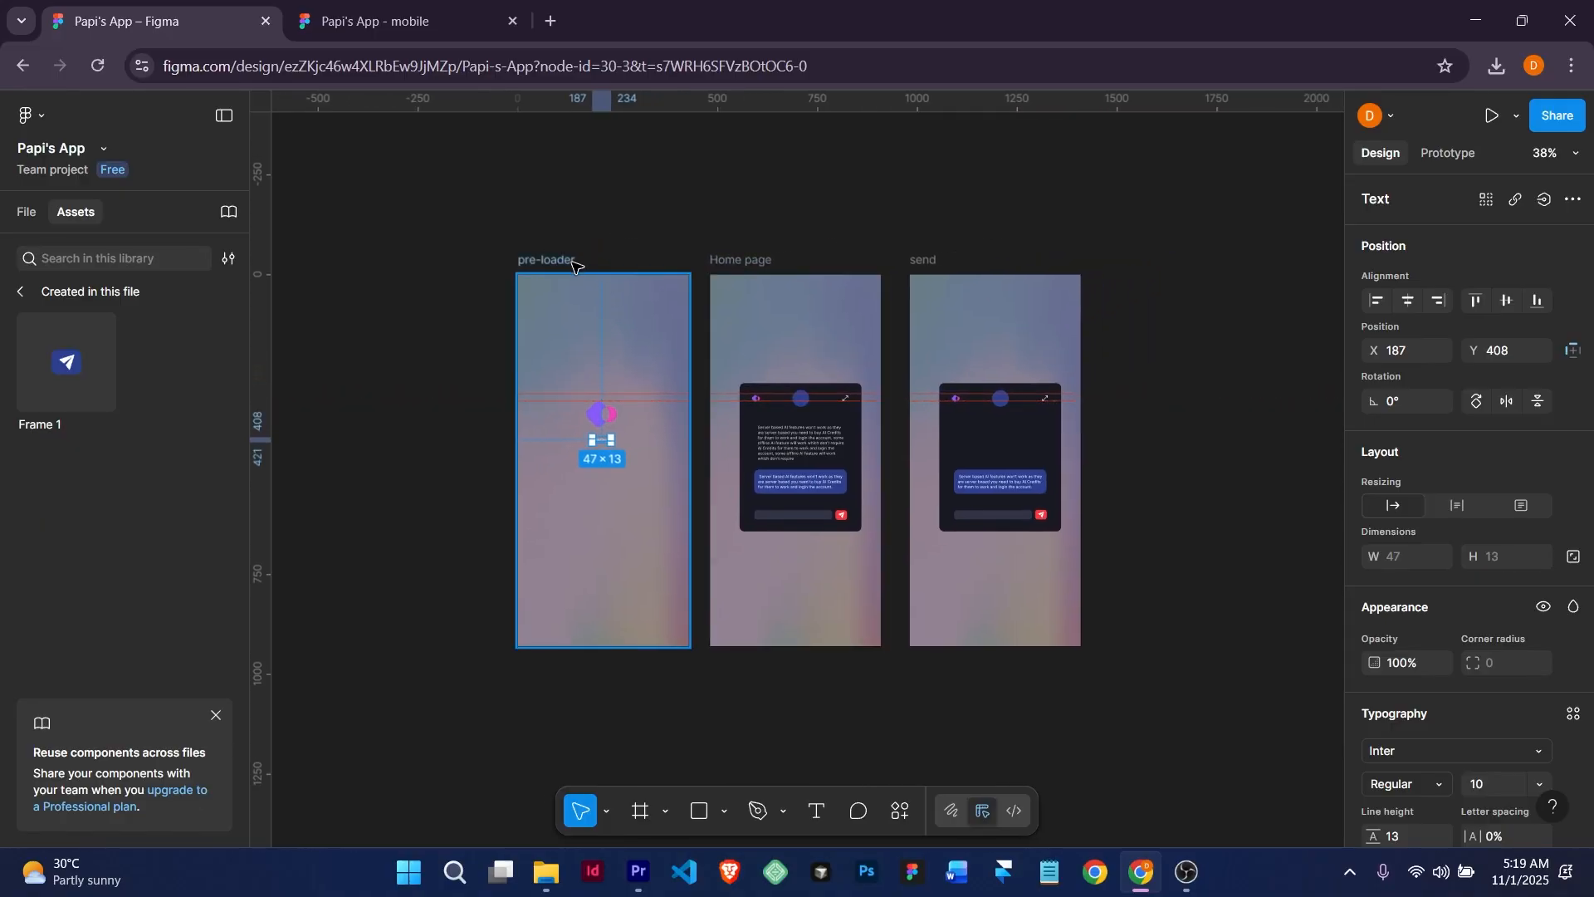
left_click(571, 264)
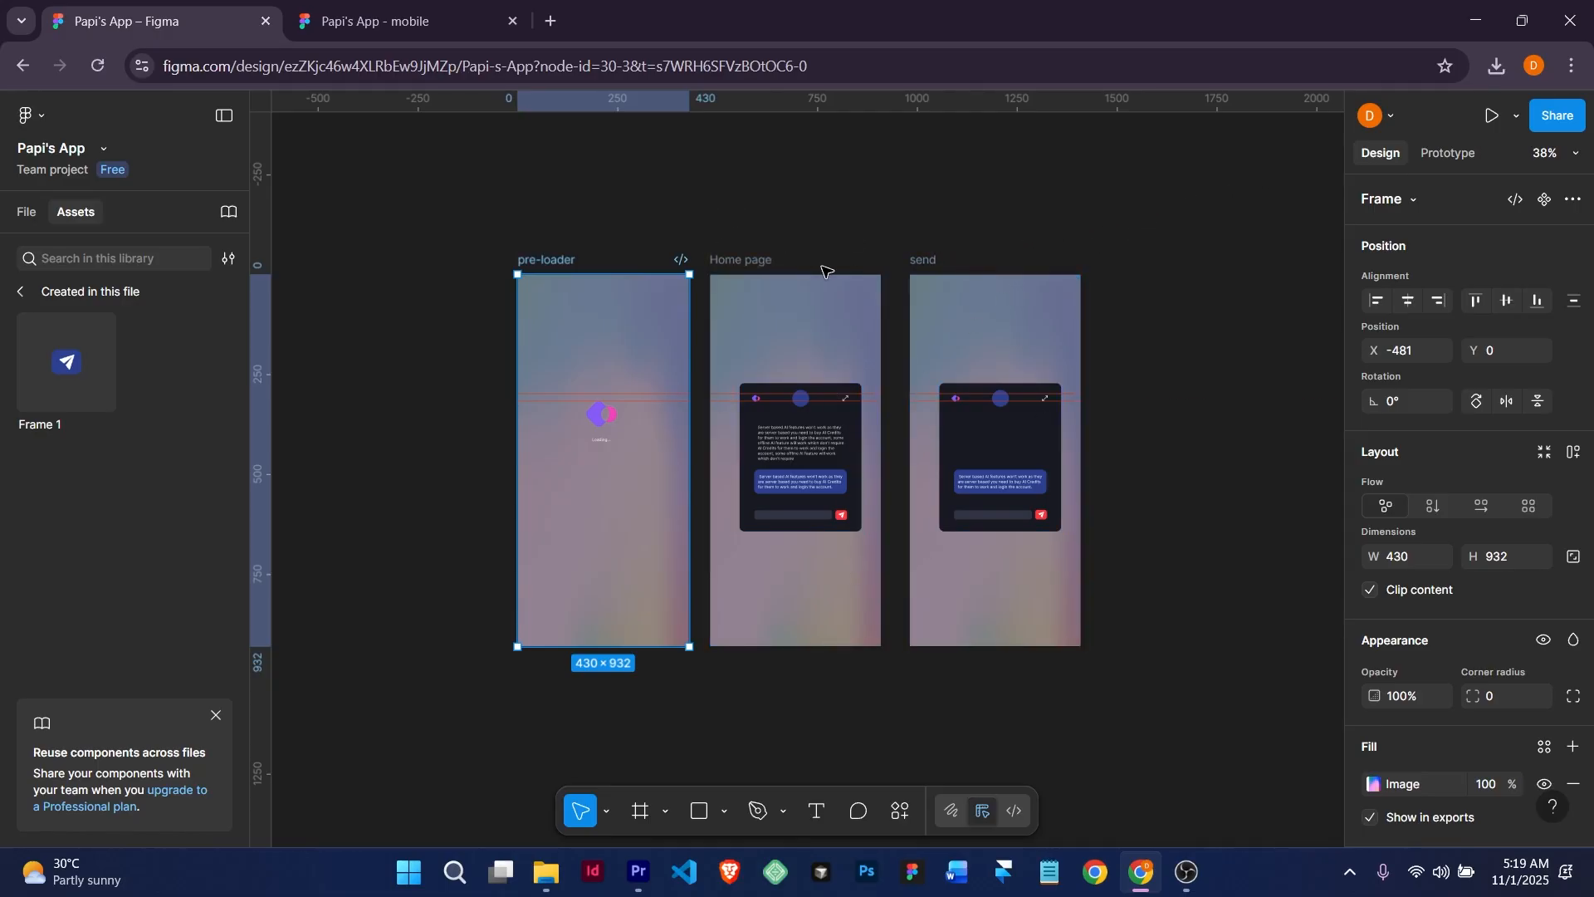
left_click(1441, 158)
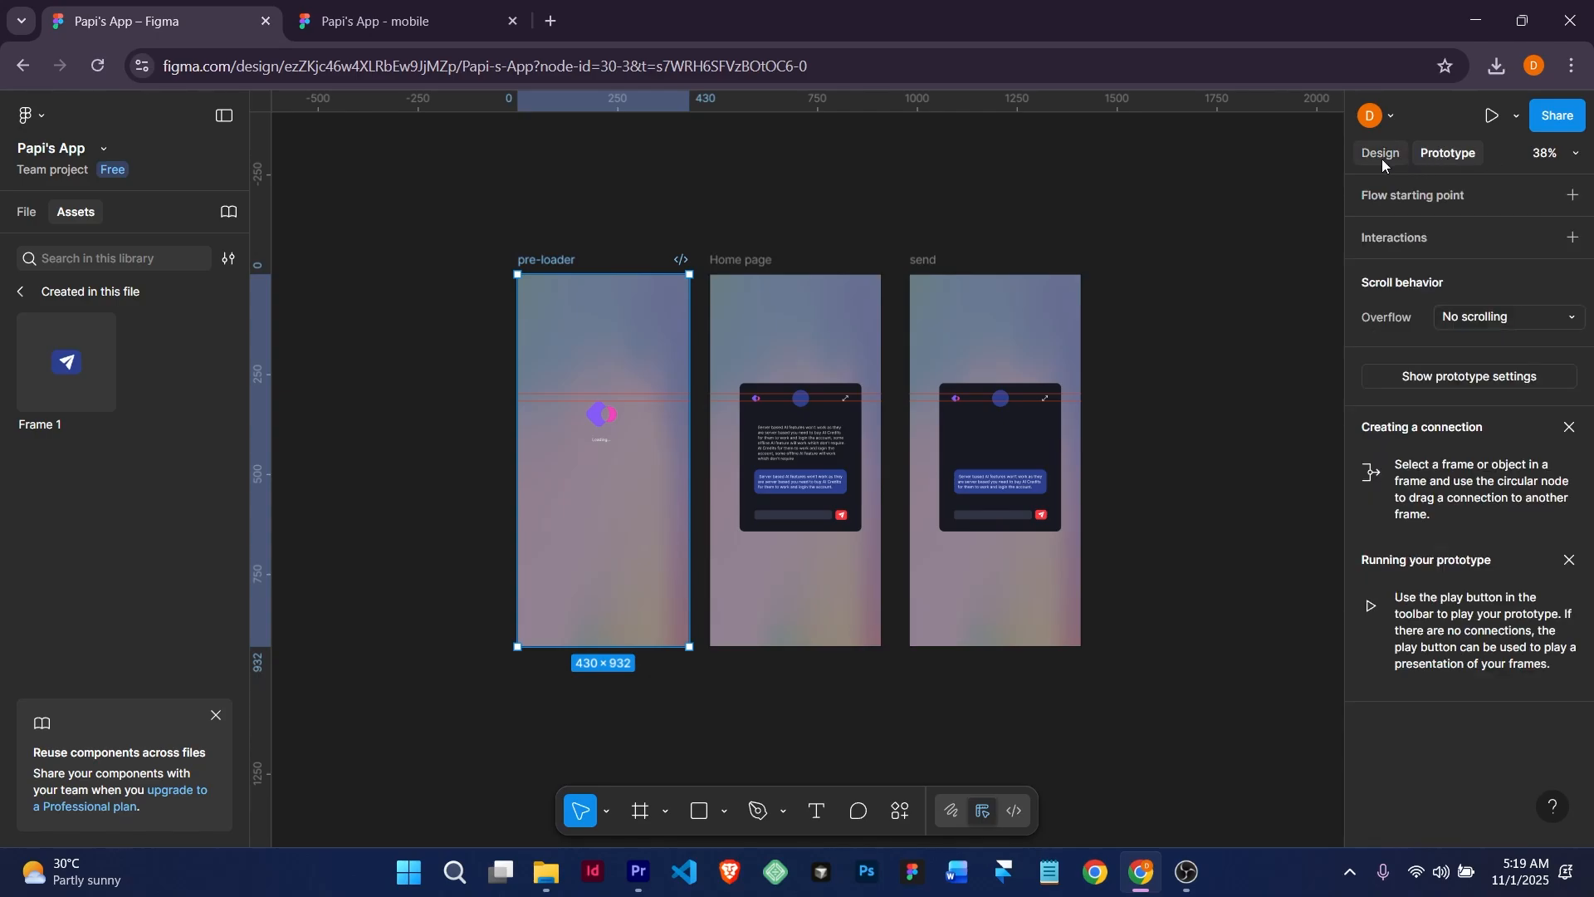
left_click(1380, 153)
left_click(1467, 155)
left_click(1400, 154)
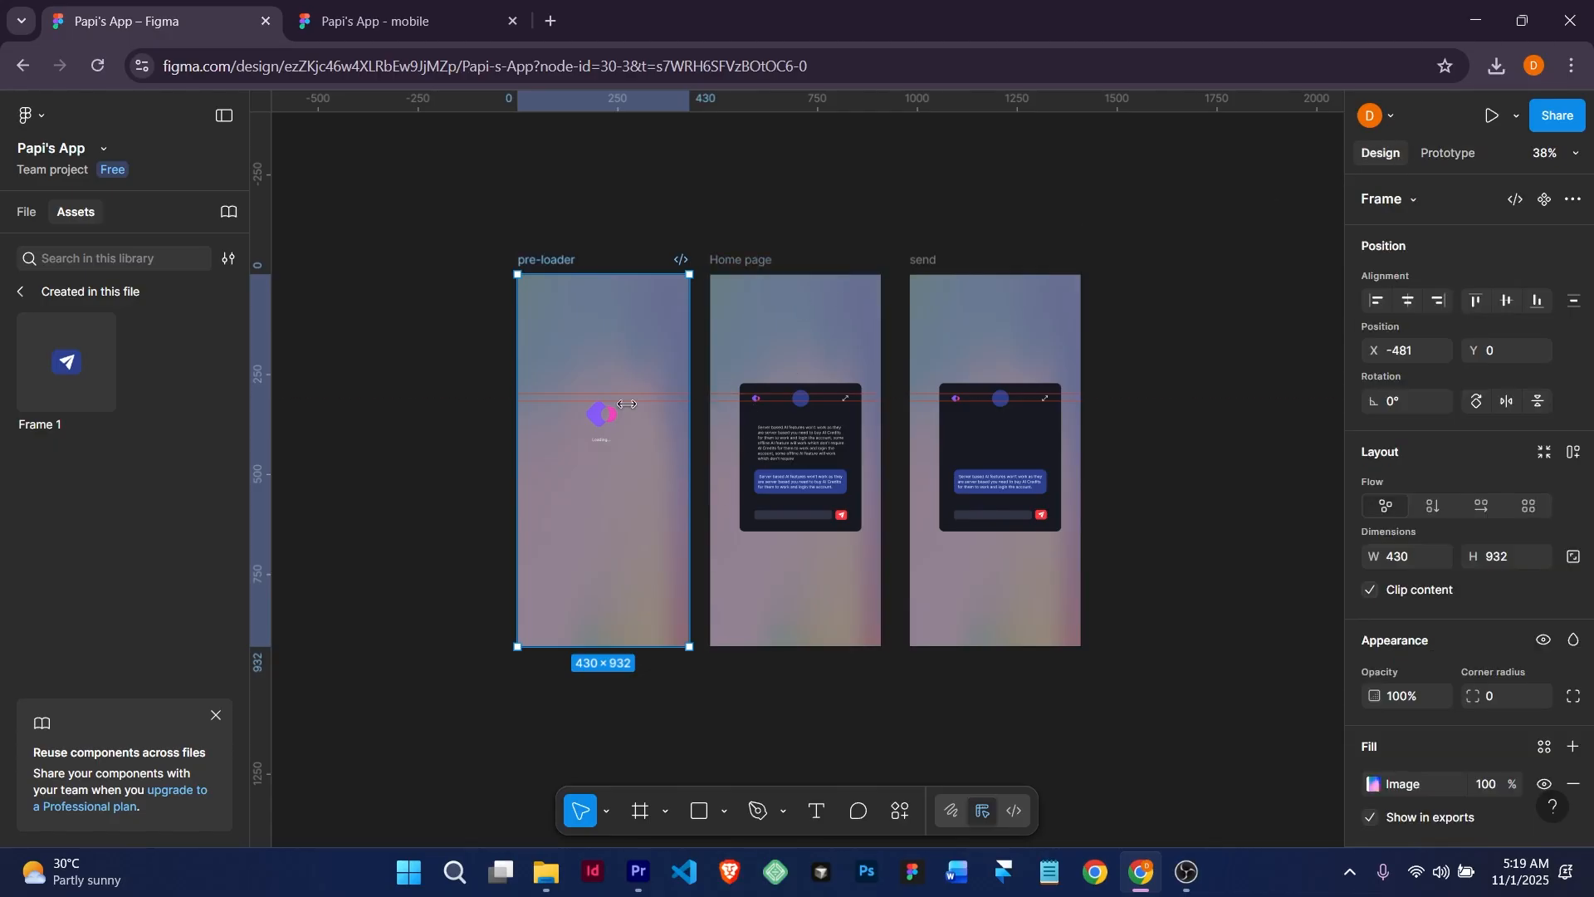
left_click(1435, 154)
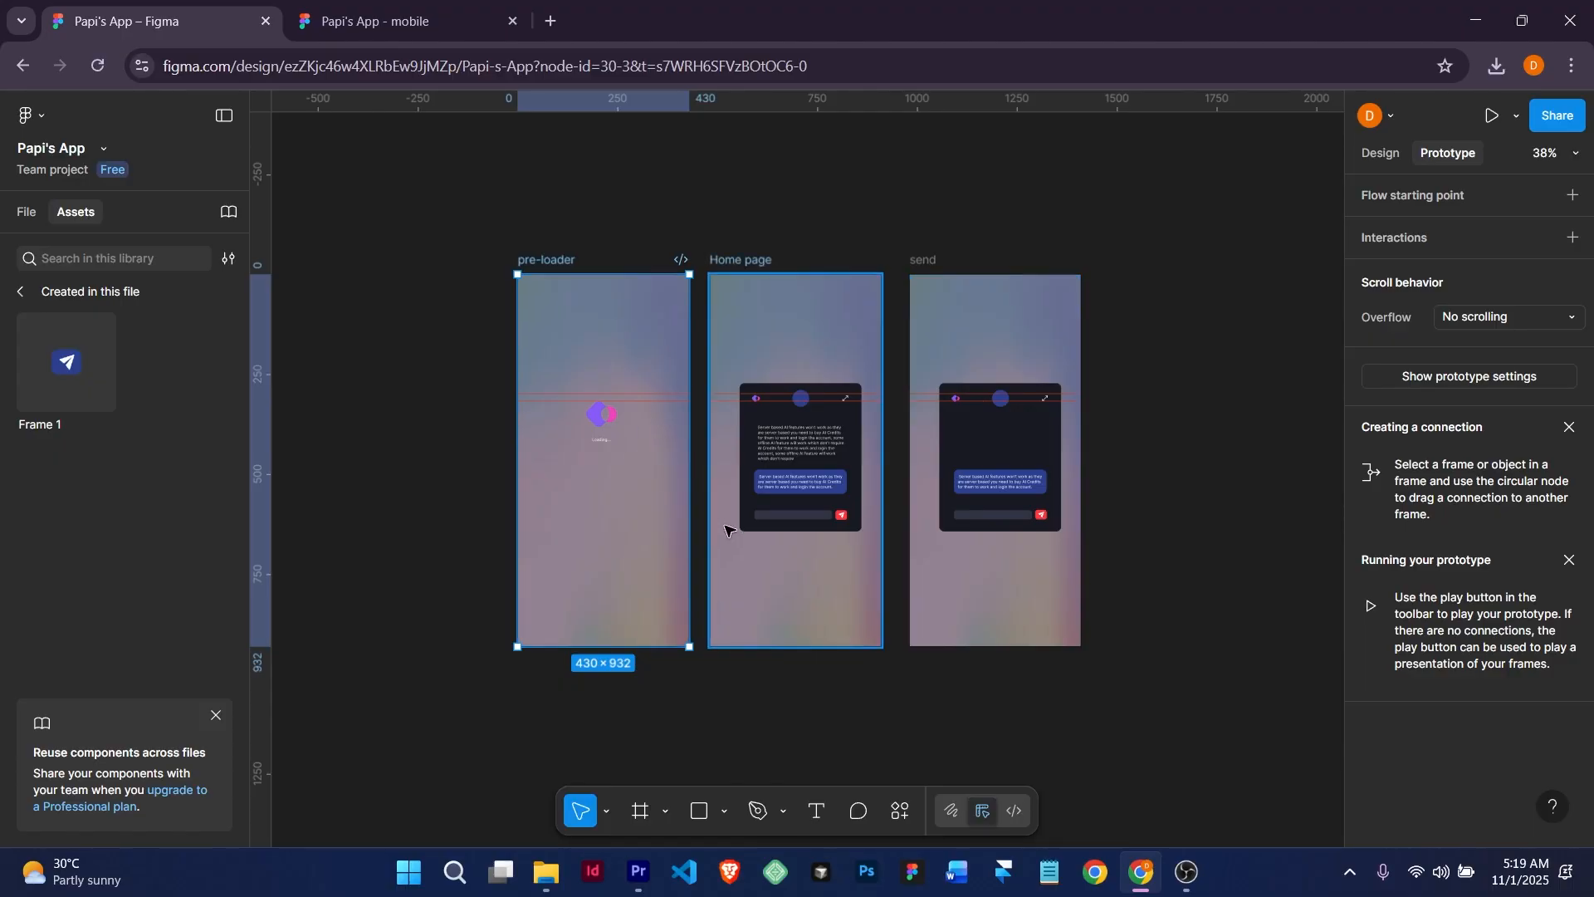
Make the pre-loader frame the prototype's flow starting point.
scroll(687, 459, "up", 3)
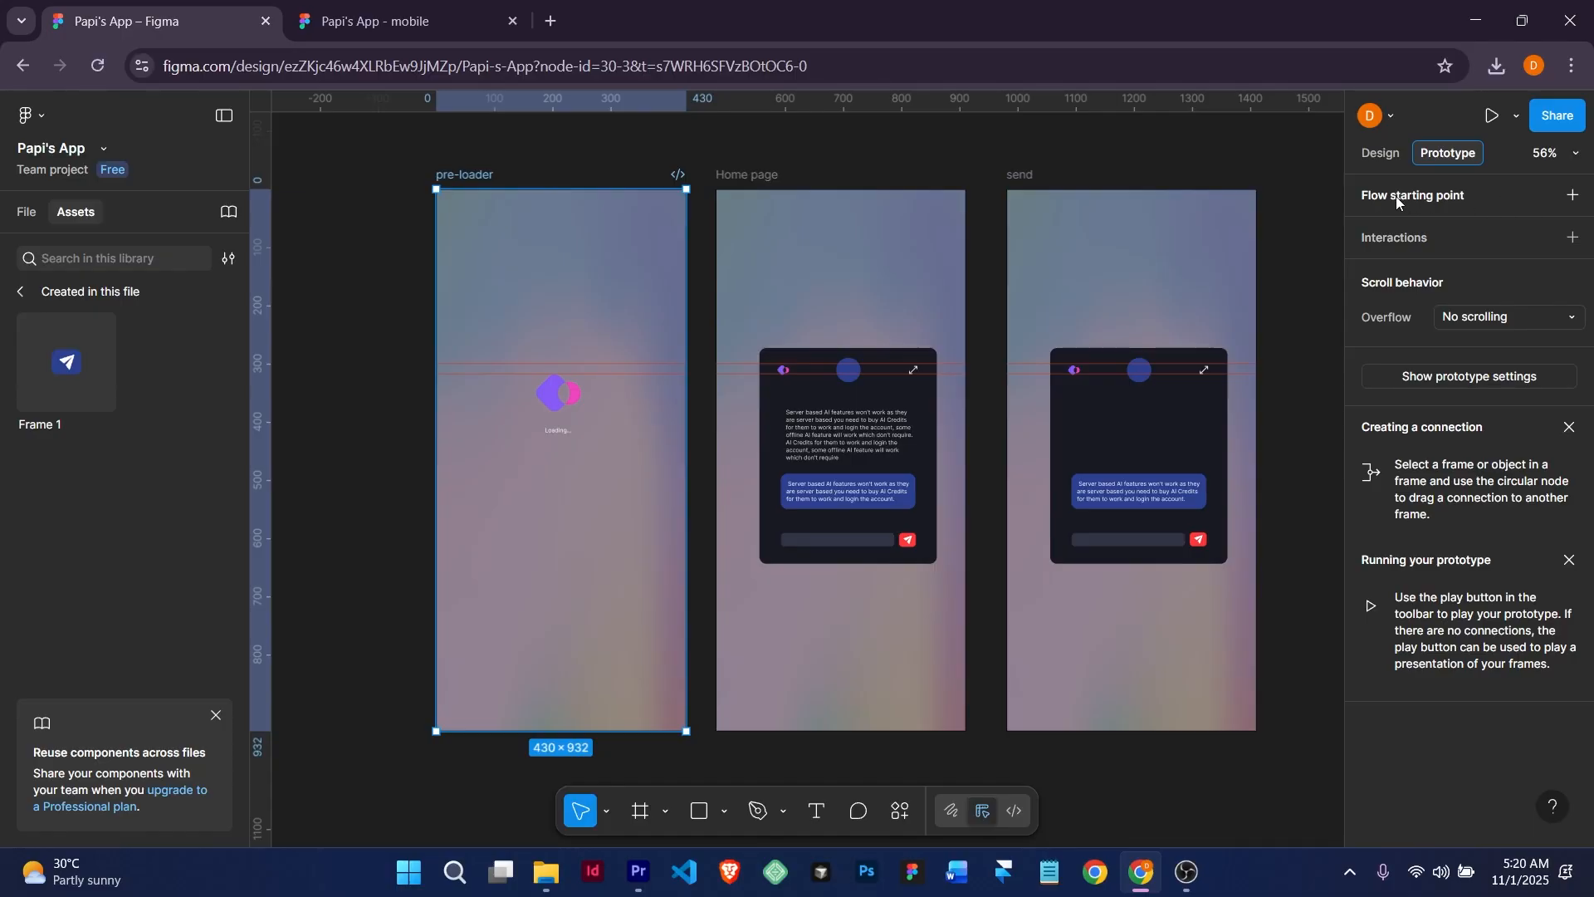
left_click(1571, 196)
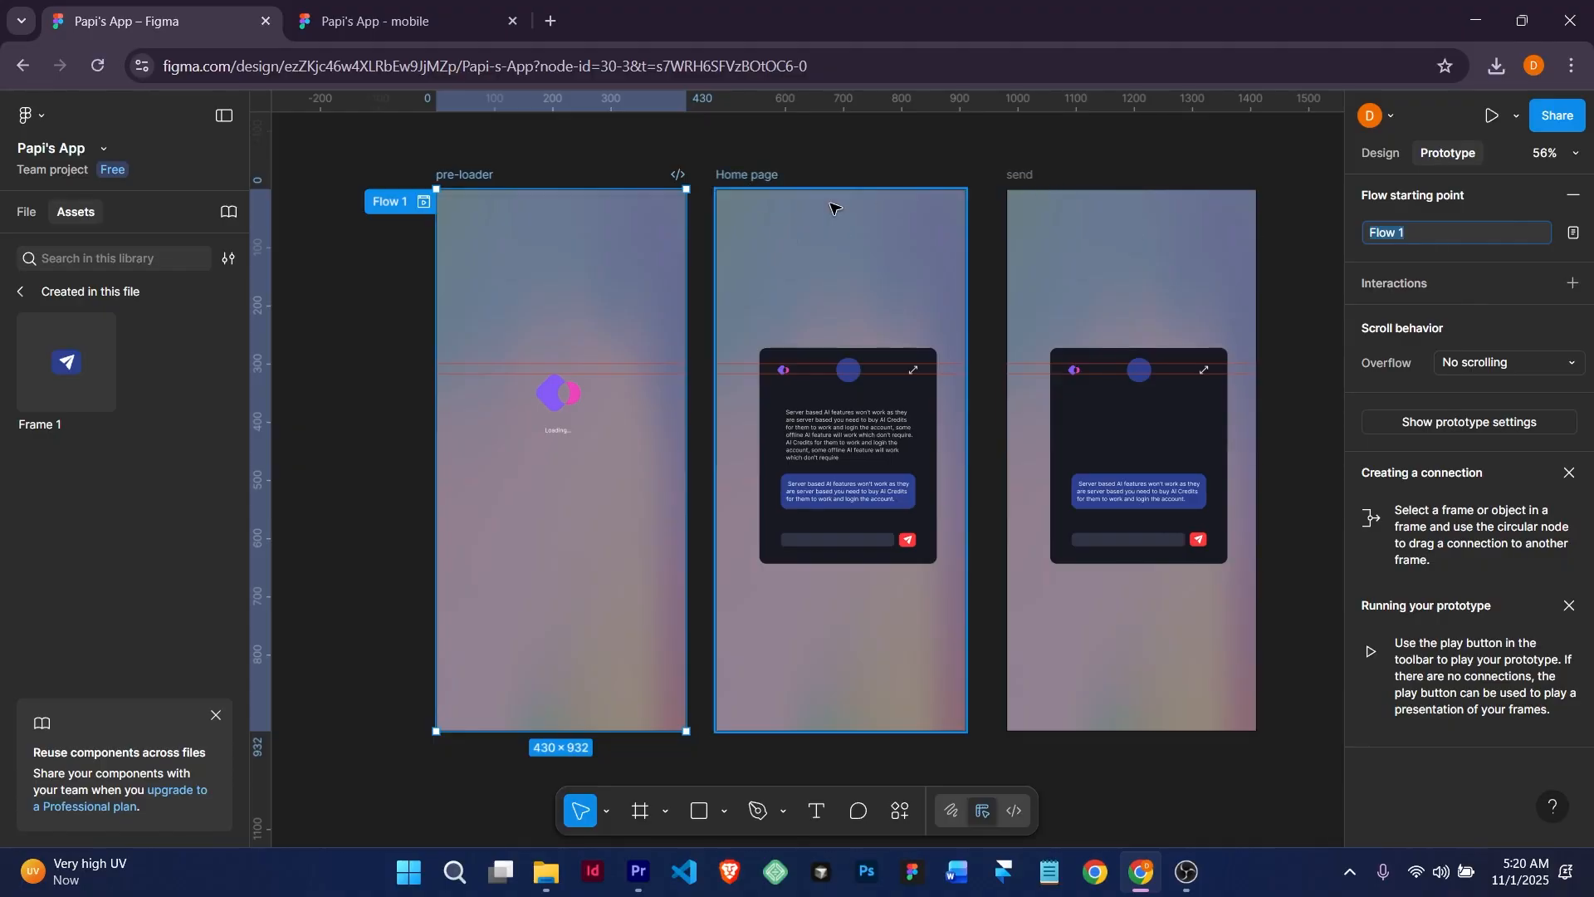
left_click(415, 205)
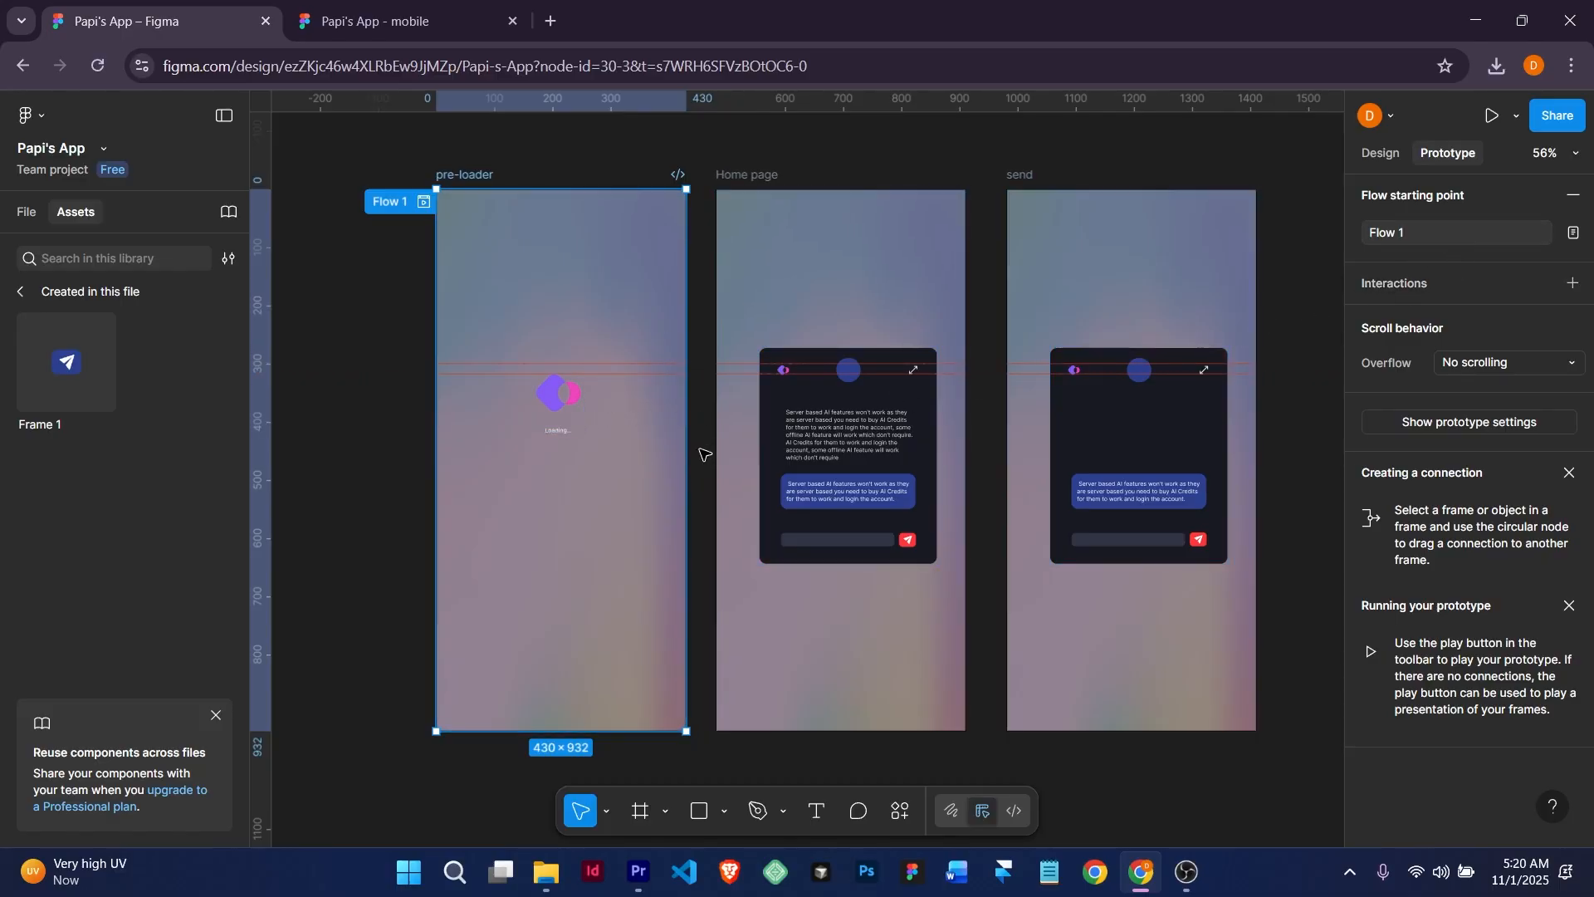
Examine the prototype connection nodes on the edges of the pre-loader and Home page frames.
scroll(687, 459, "up", 3, "ctrl")
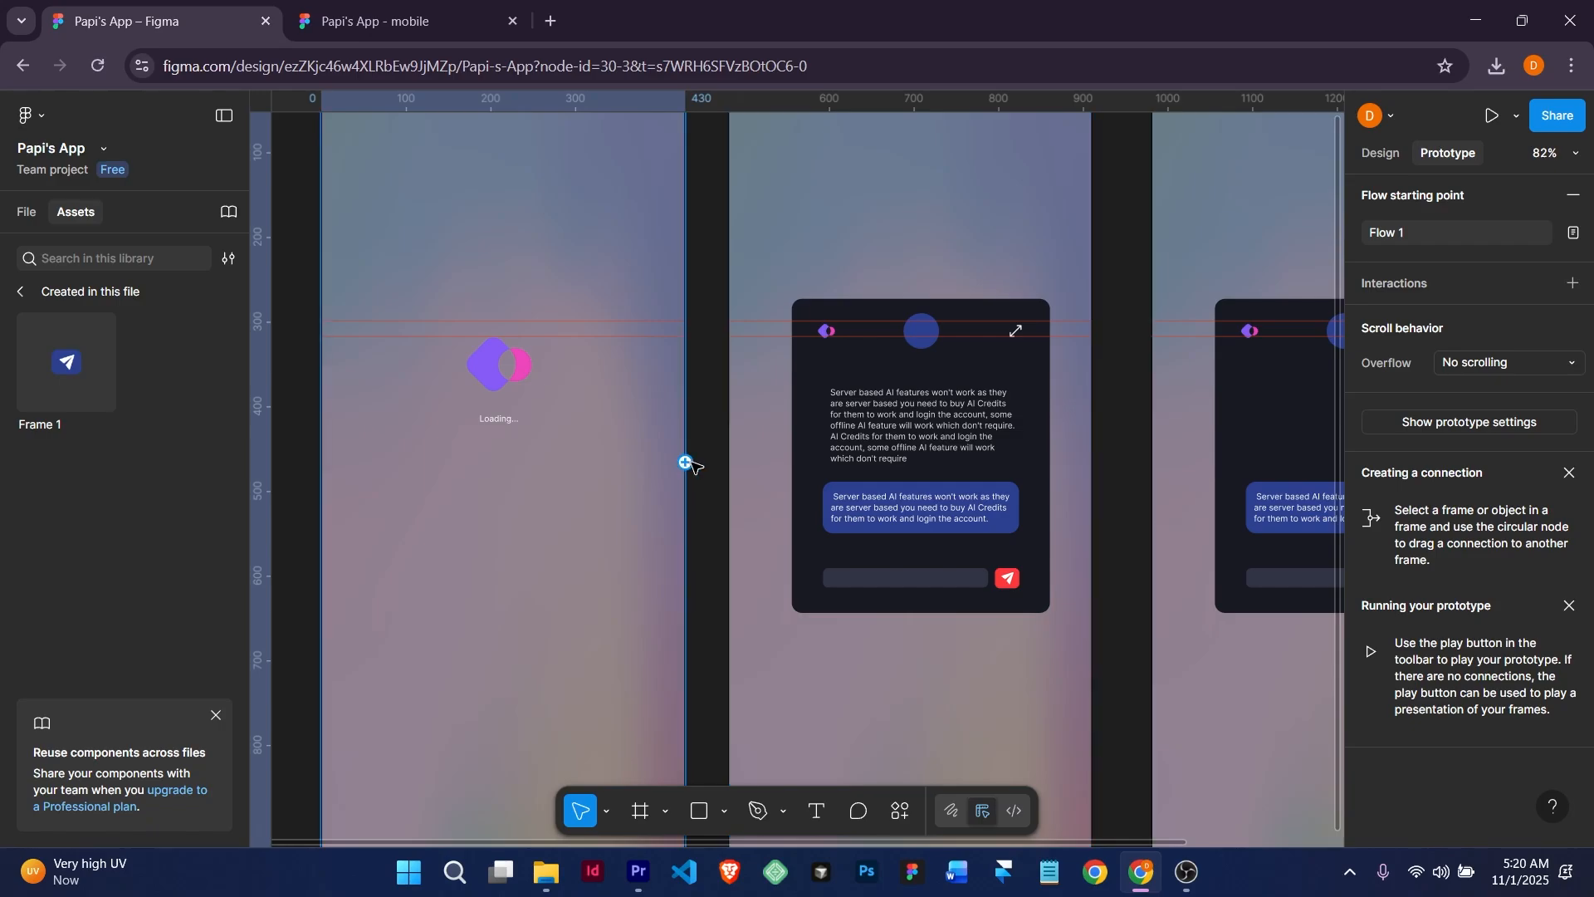
scroll(684, 461, "down", 4, "ctrl")
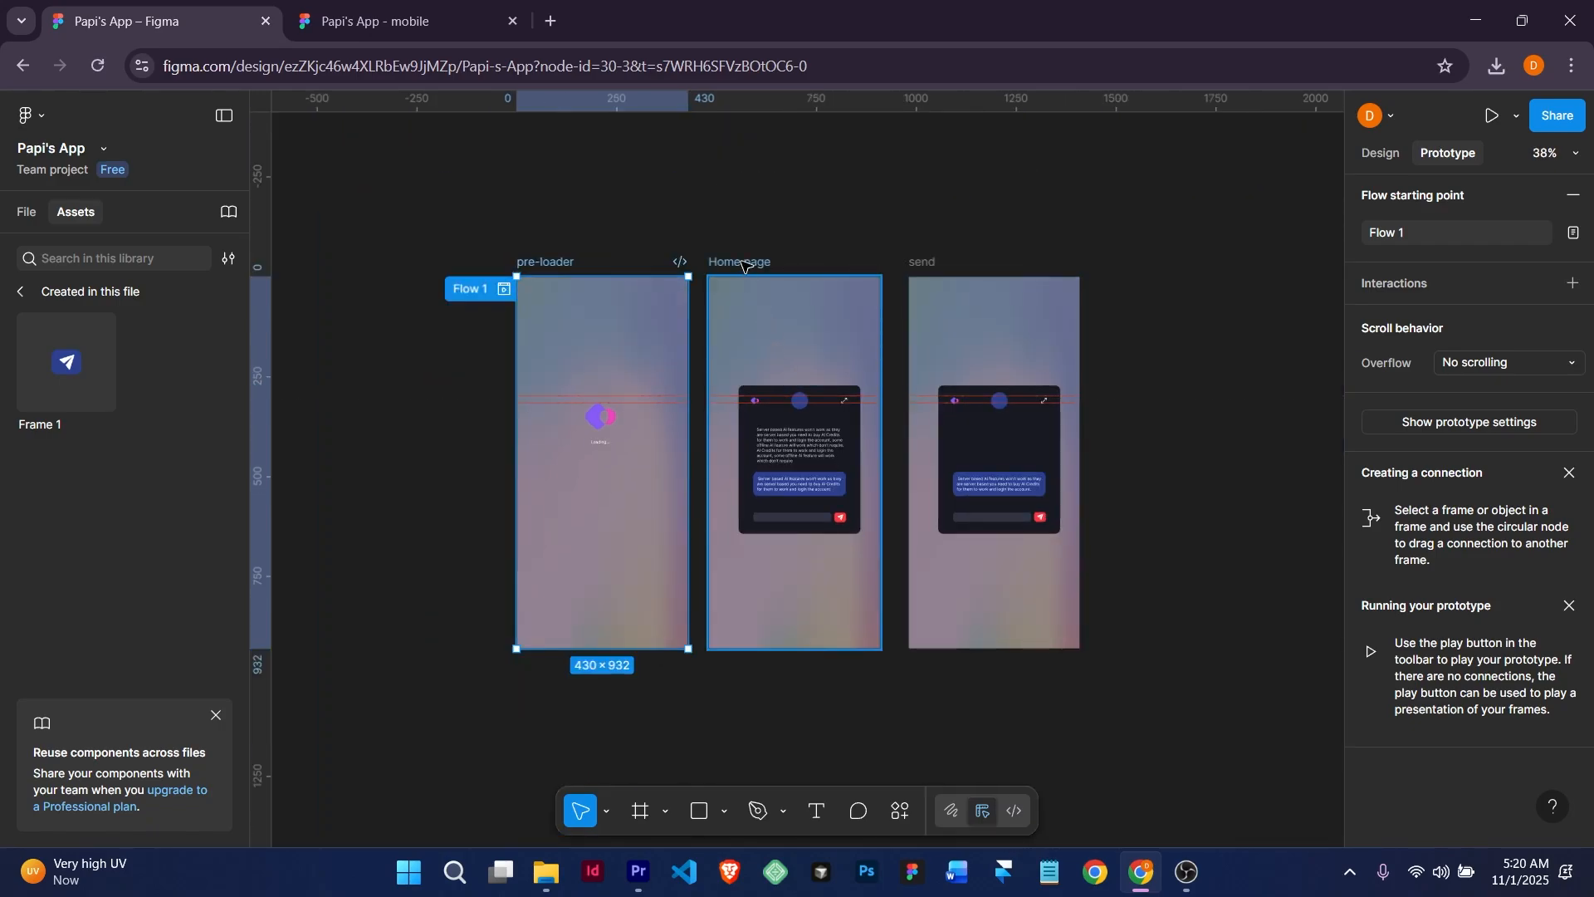
left_click(743, 264)
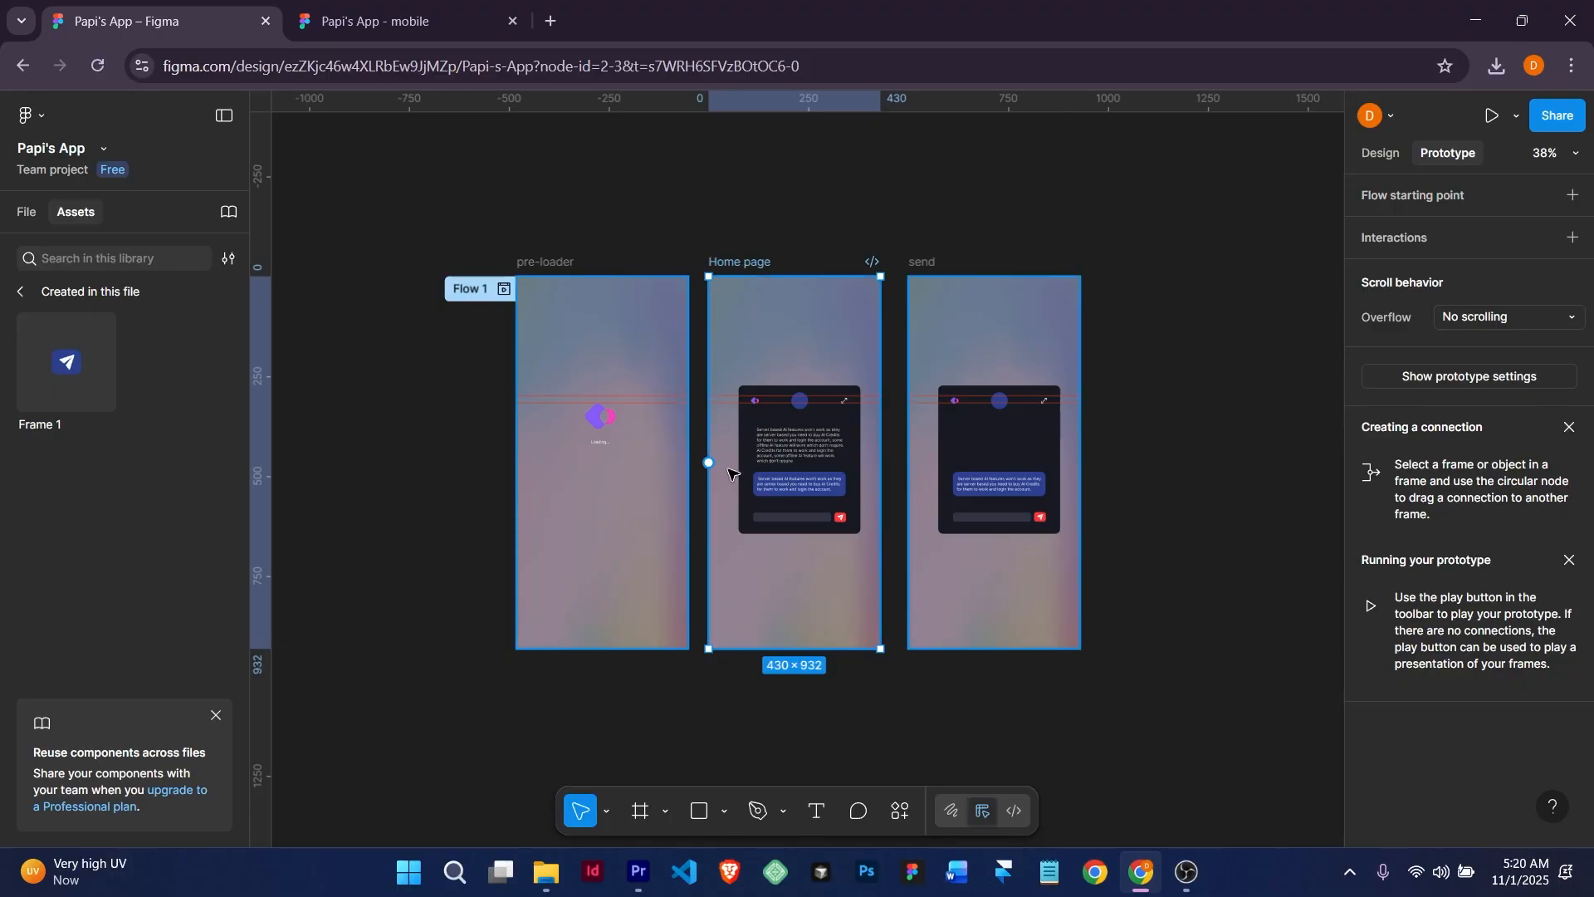
scroll(716, 471, "up", 4, "ctrl")
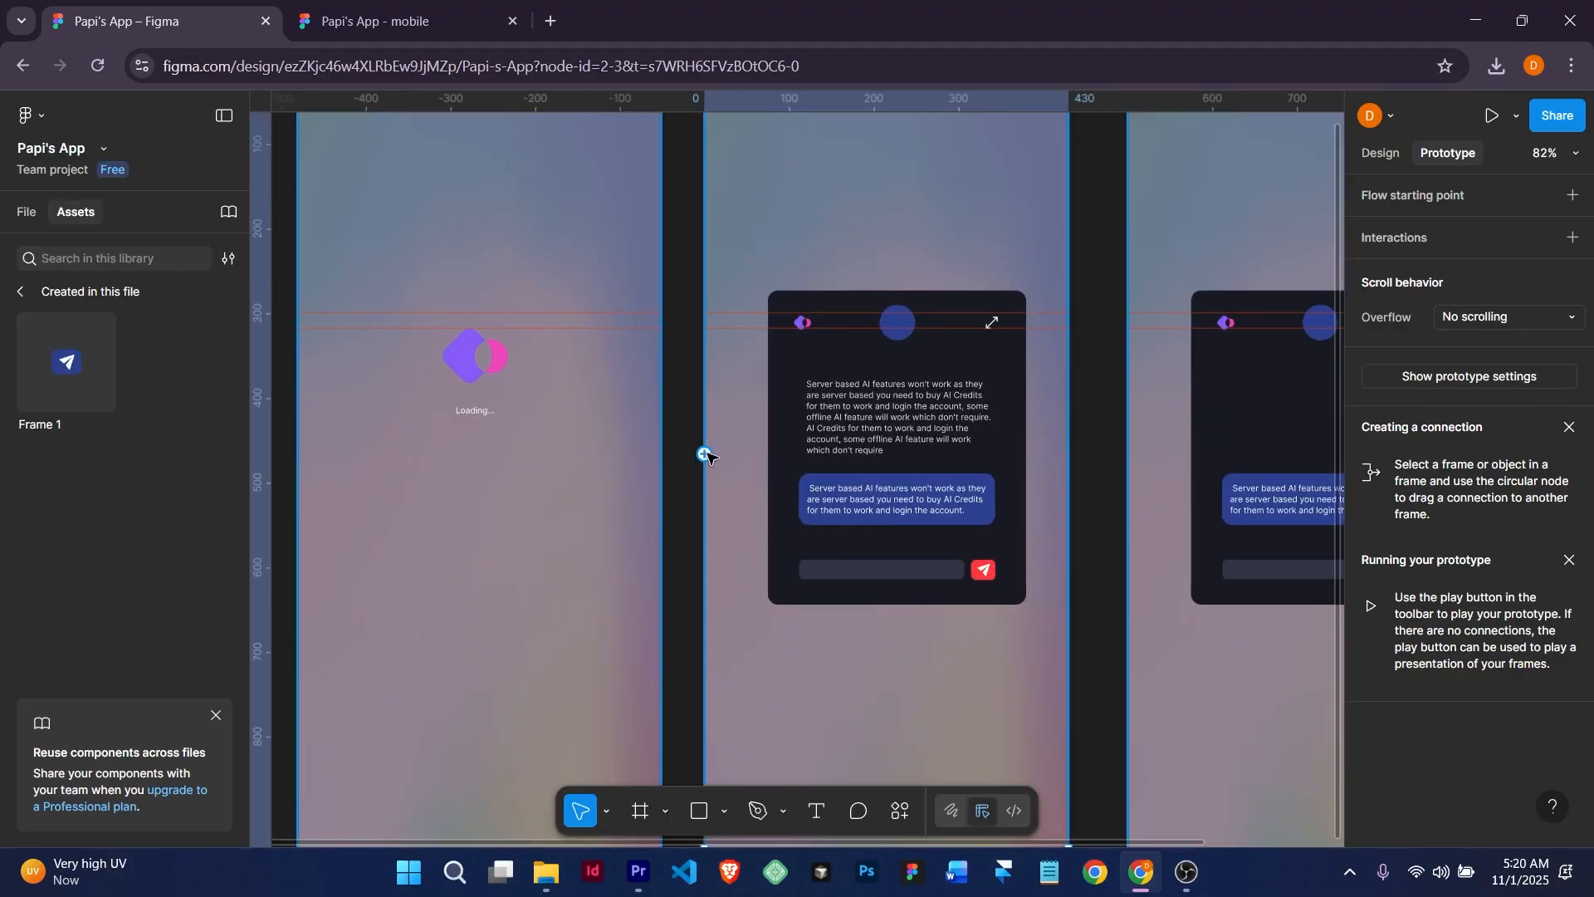
scroll(706, 455, "down", 2, "ctrl")
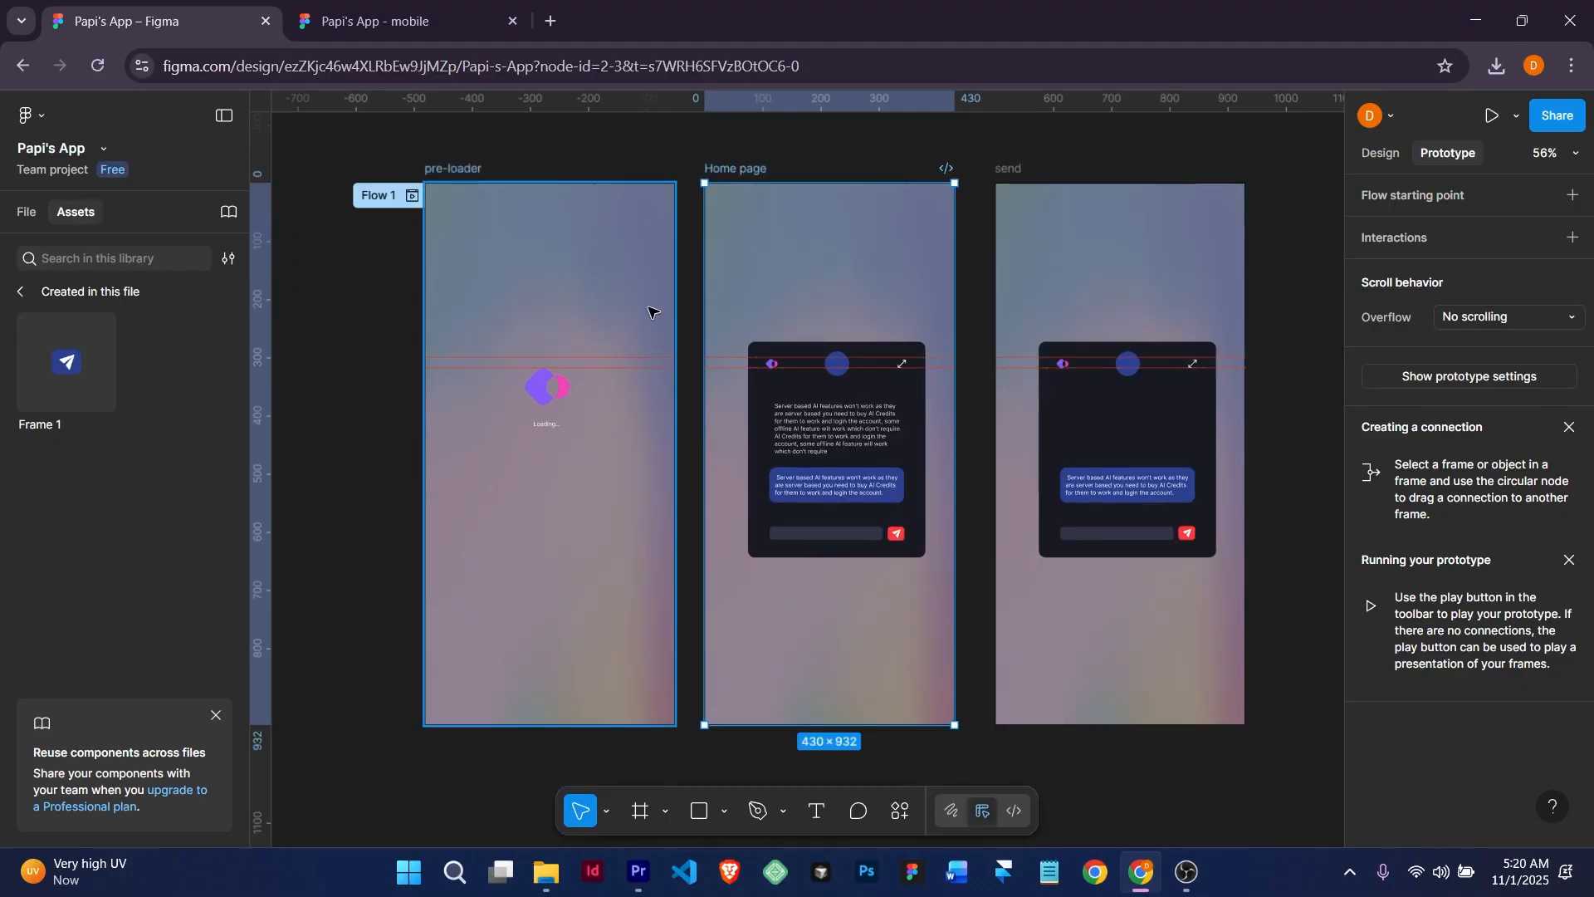
left_click(455, 176)
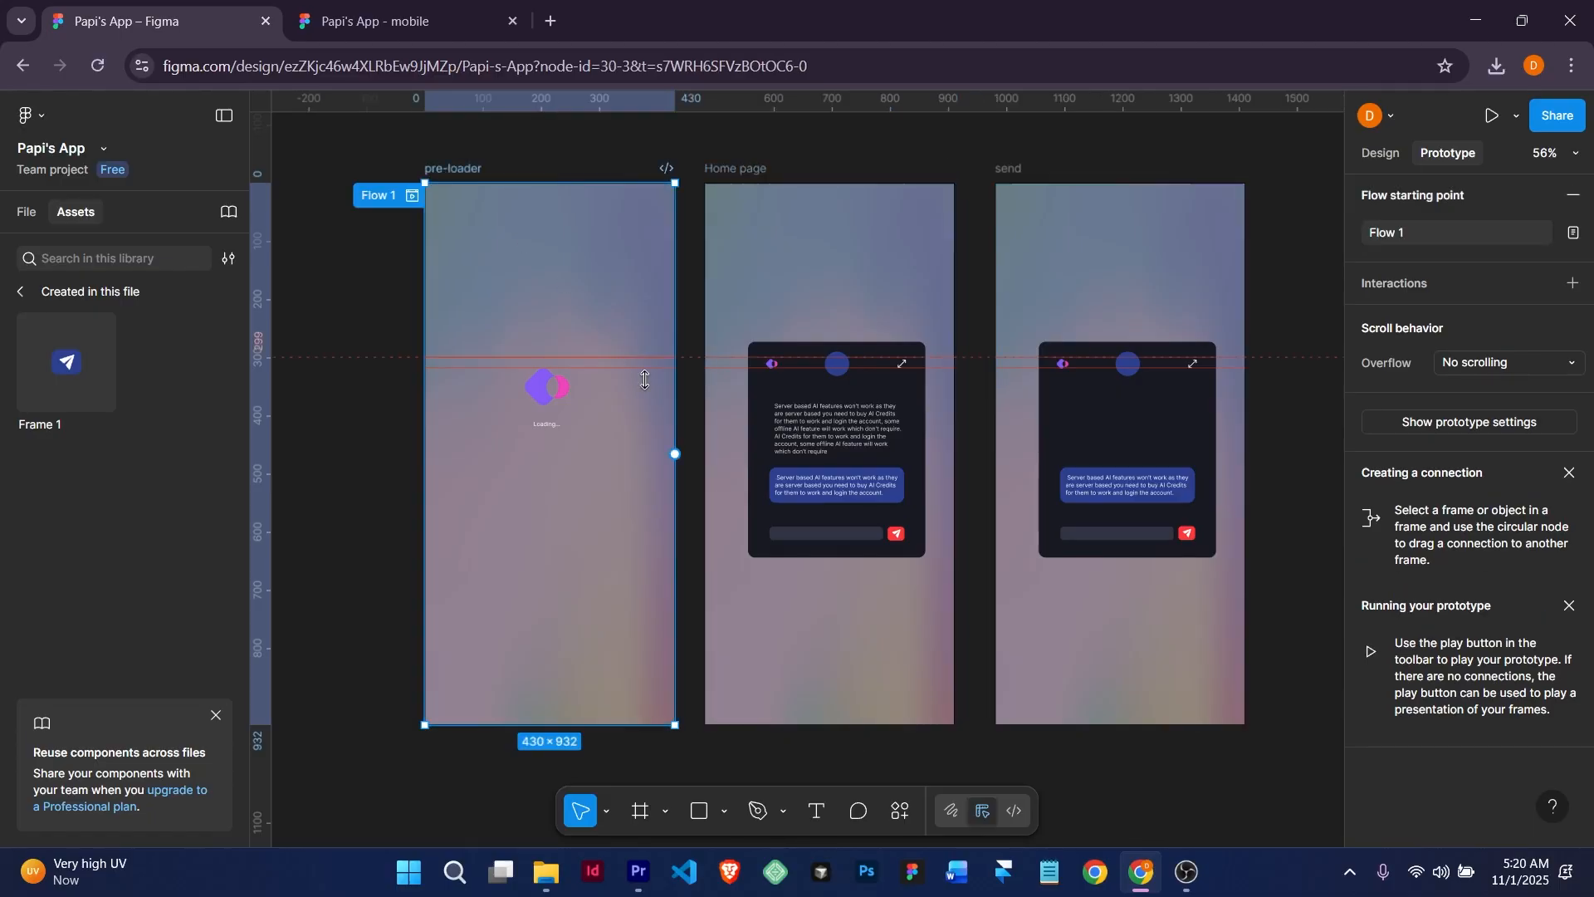
scroll(674, 452, "up", 2, "ctrl")
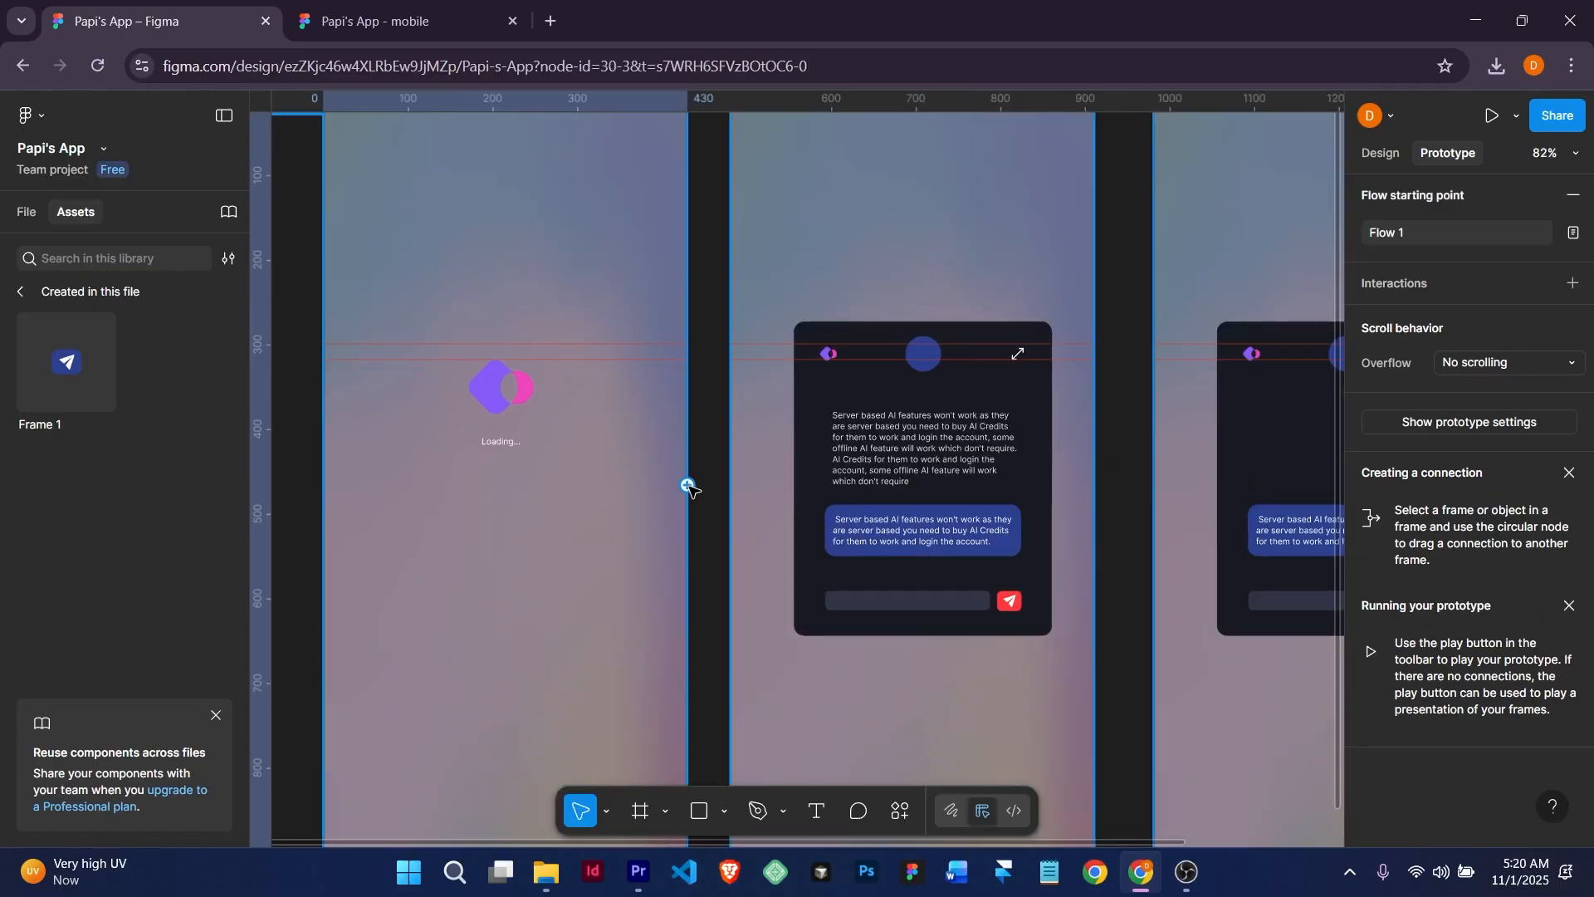
scroll(688, 488, "down", 3, "ctrl")
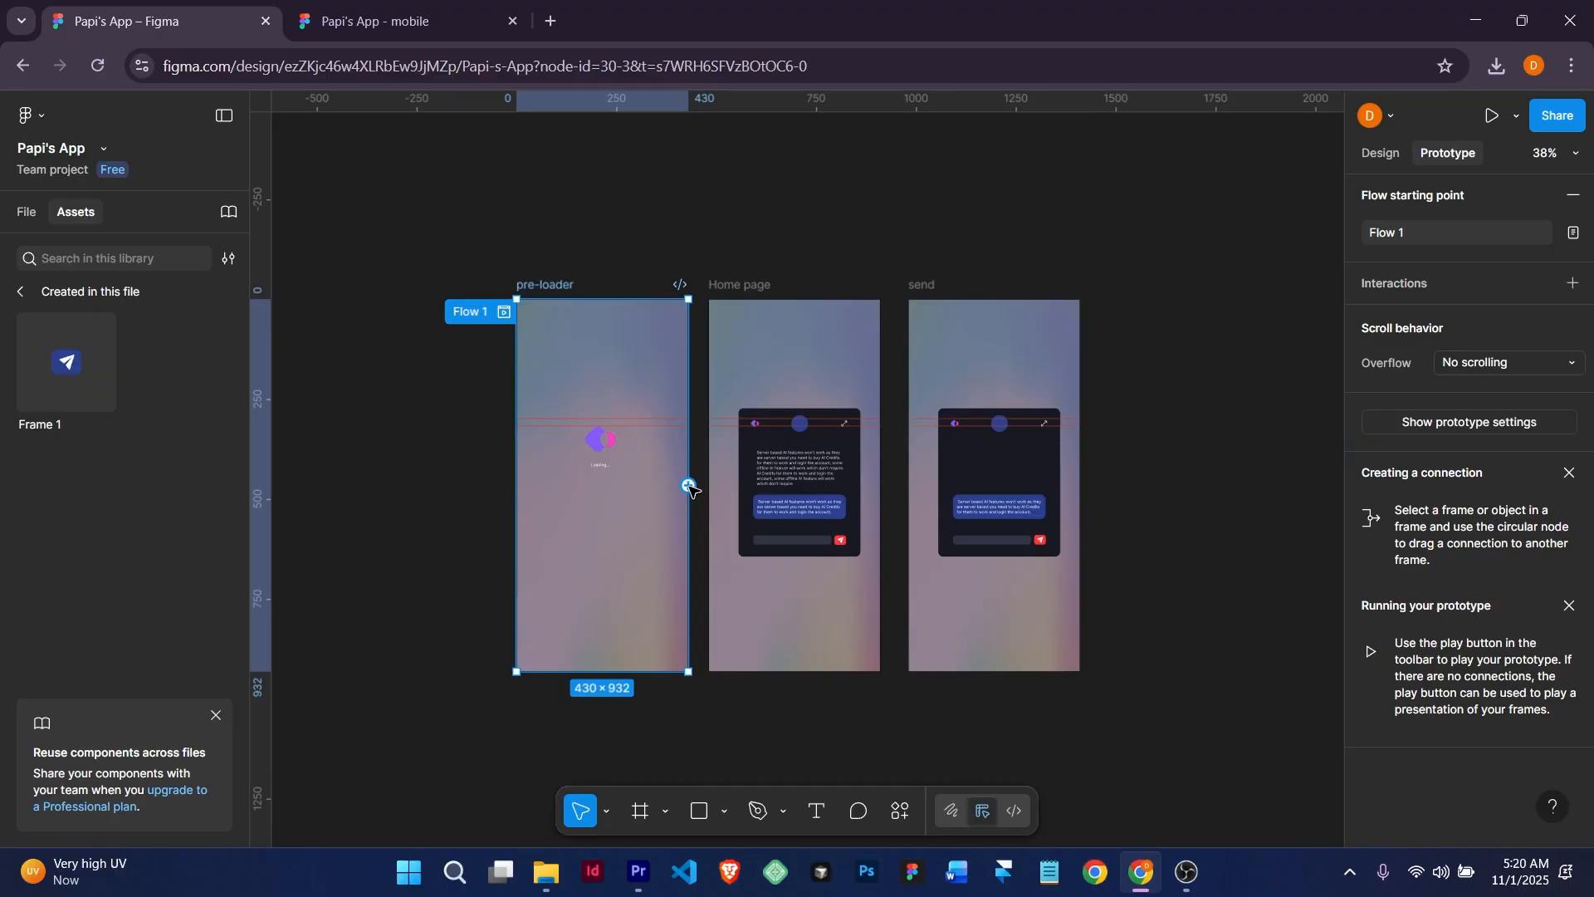
scroll(689, 488, "up", 3, "ctrl")
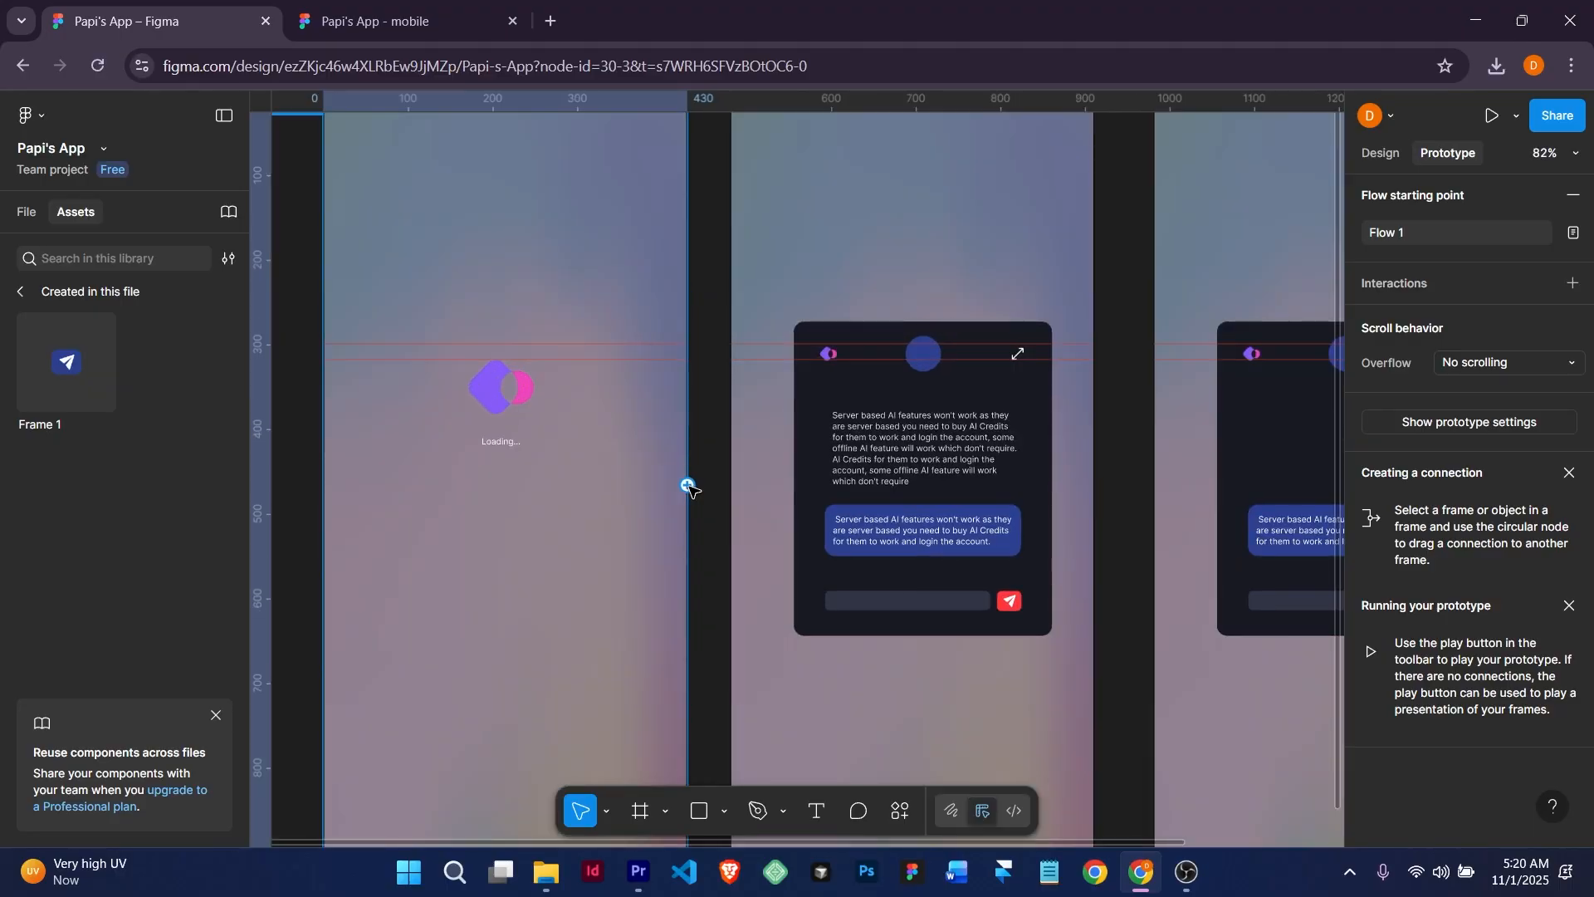
scroll(688, 488, "down", 3, "ctrl")
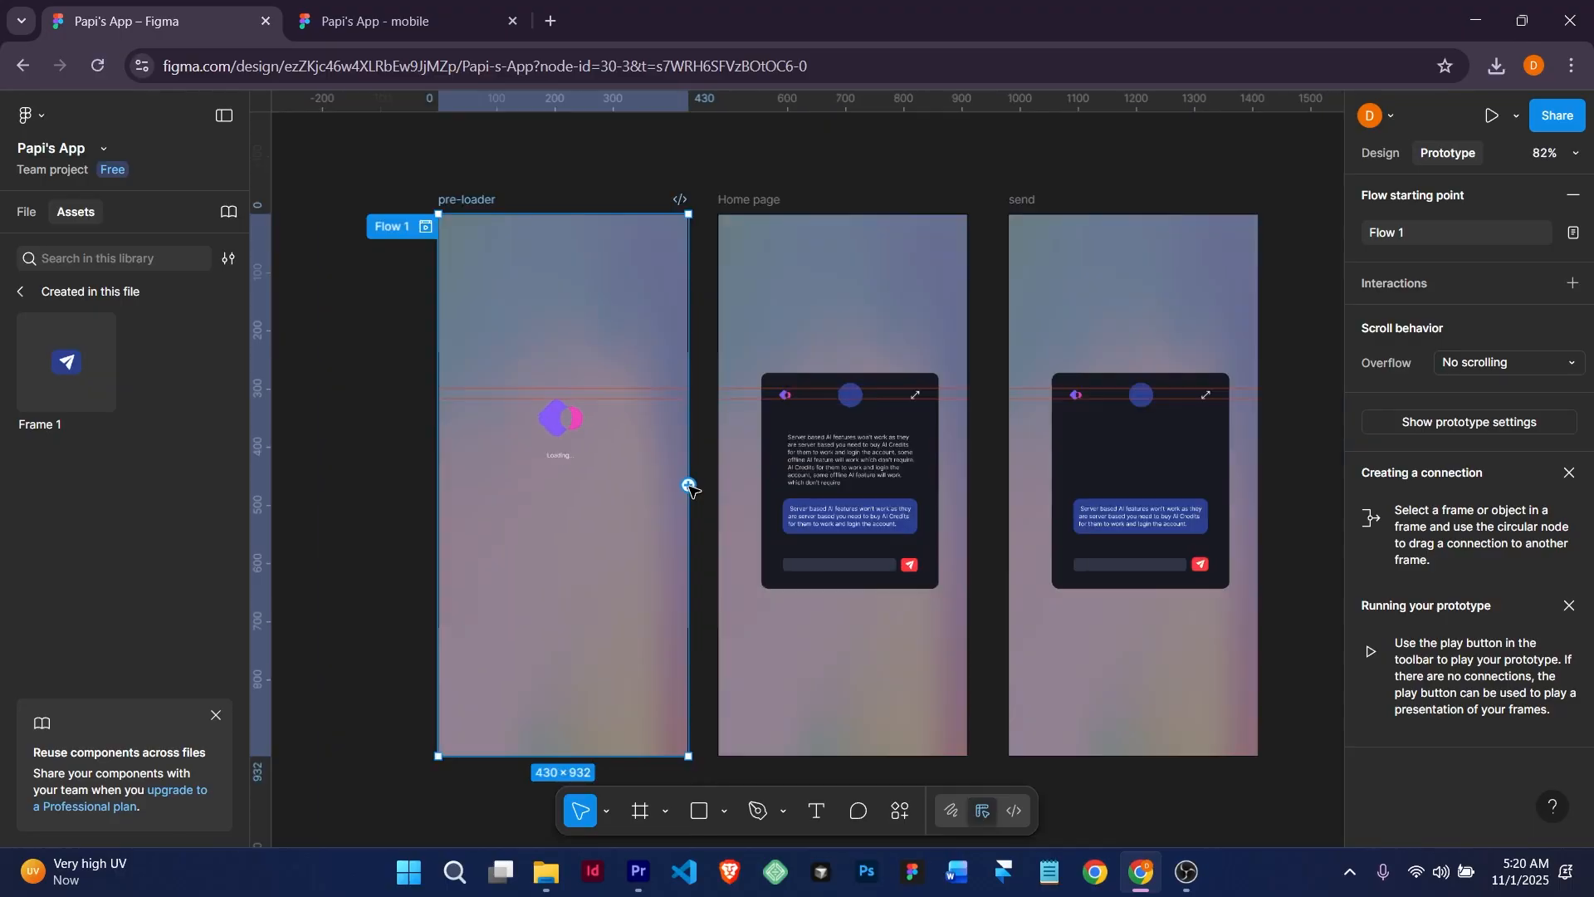
scroll(689, 488, "up", 4, "ctrl")
scroll(688, 487, "down", 1, "ctrl")
scroll(688, 488, "down", 3, "ctrl")
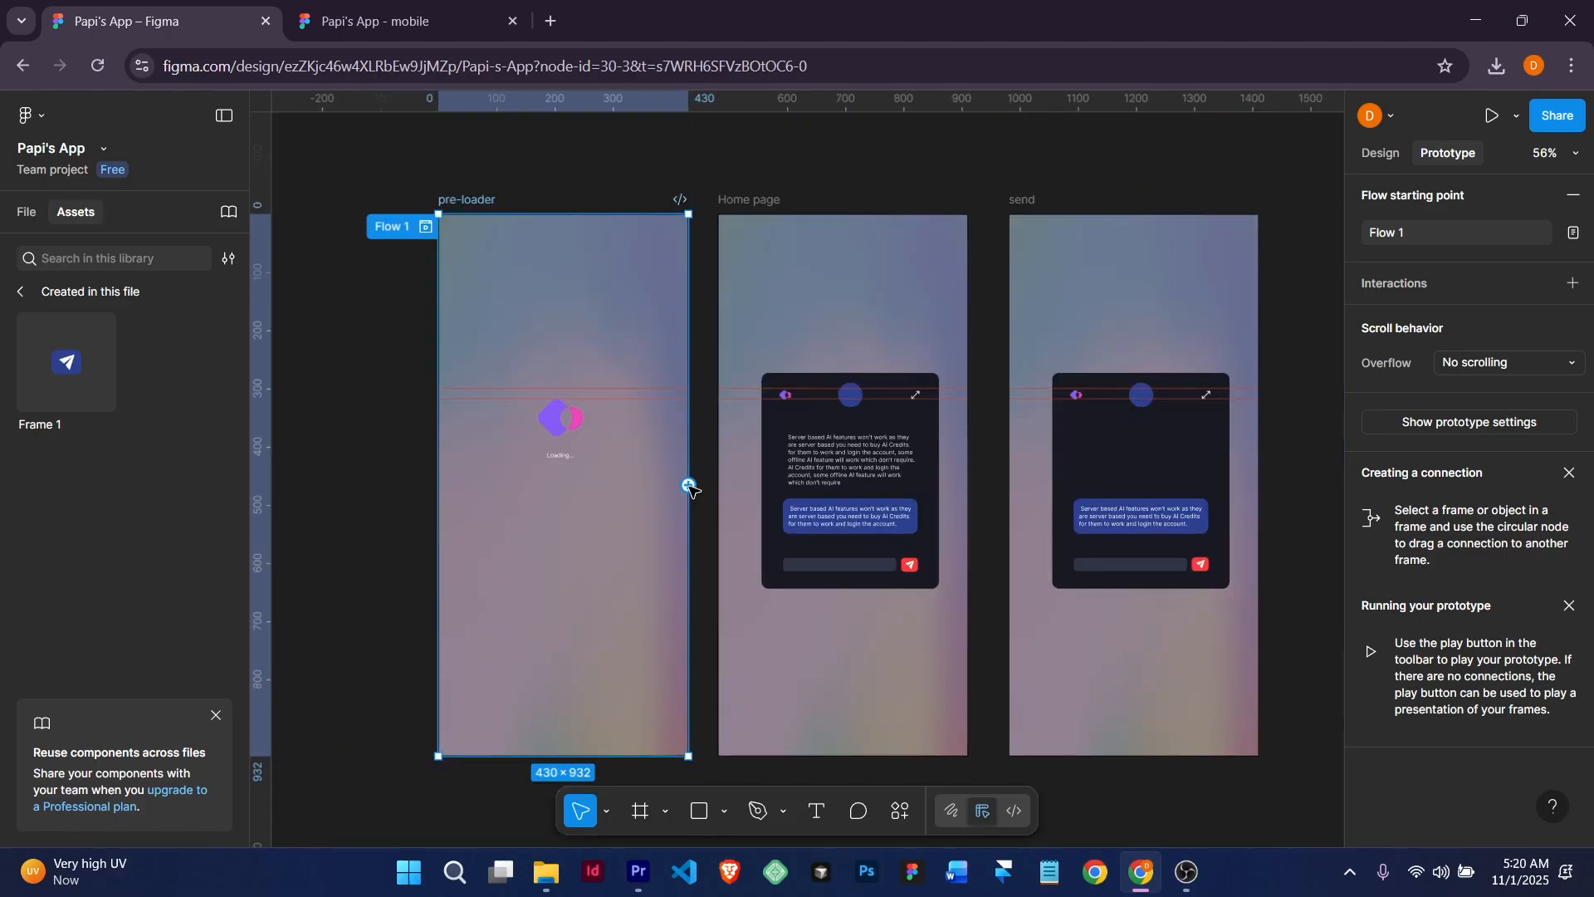
scroll(688, 488, "up", 3, "ctrl")
scroll(688, 488, "down", 3, "ctrl")
scroll(688, 487, "up", 1, "ctrl")
Connect the pre-loader frame to the Home page frame with a prototype interaction.
left_click_drag(690, 488, 726, 467)
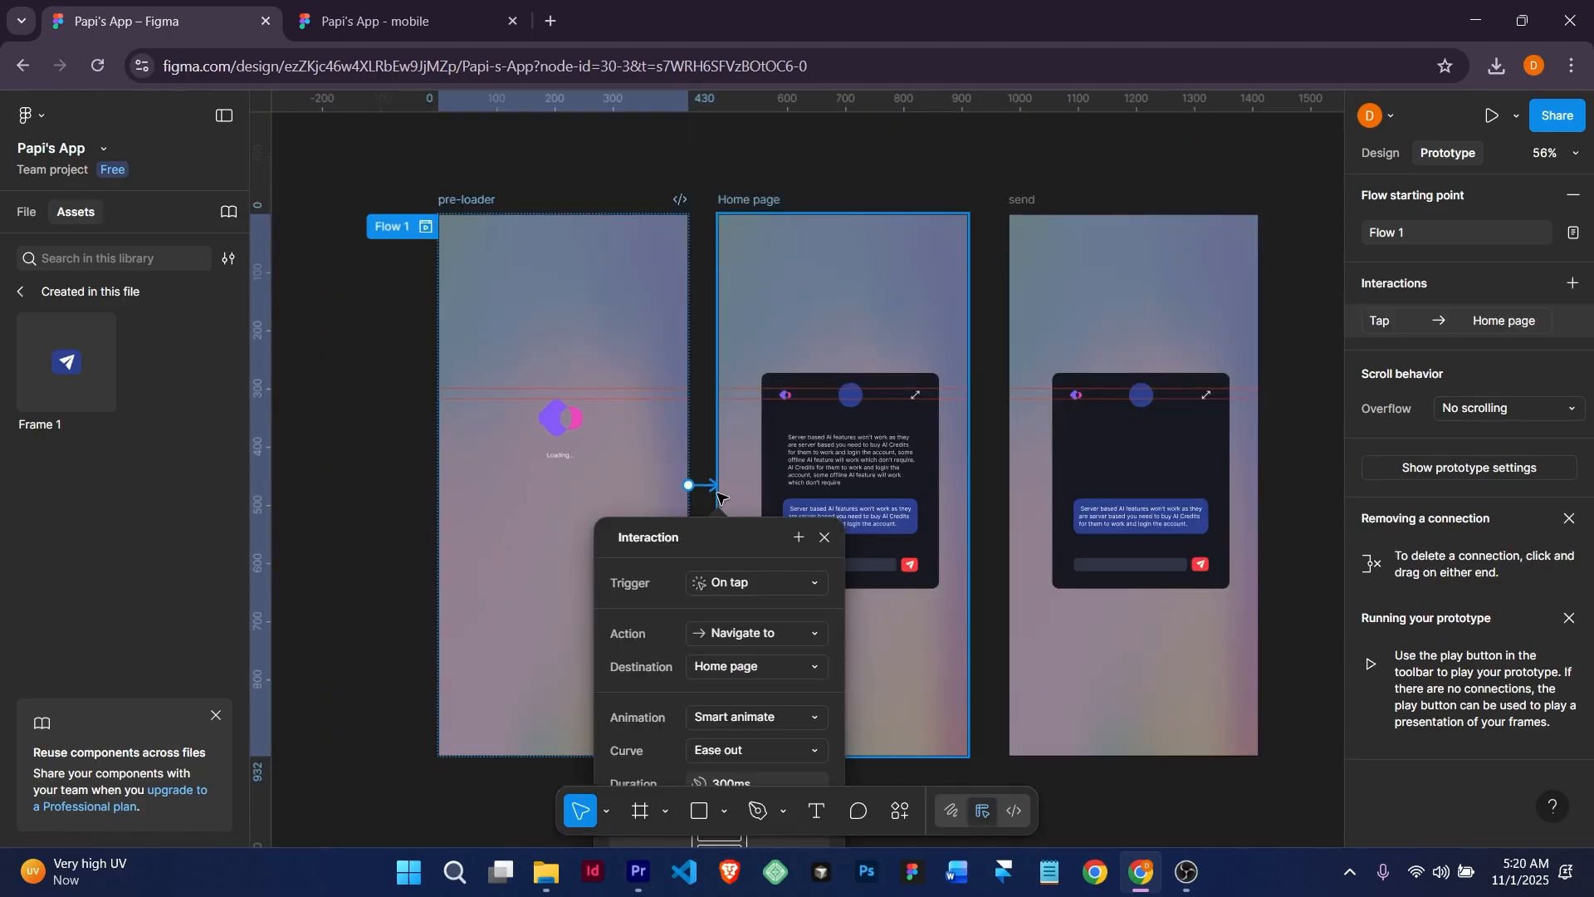
scroll(669, 507, "down", 6)
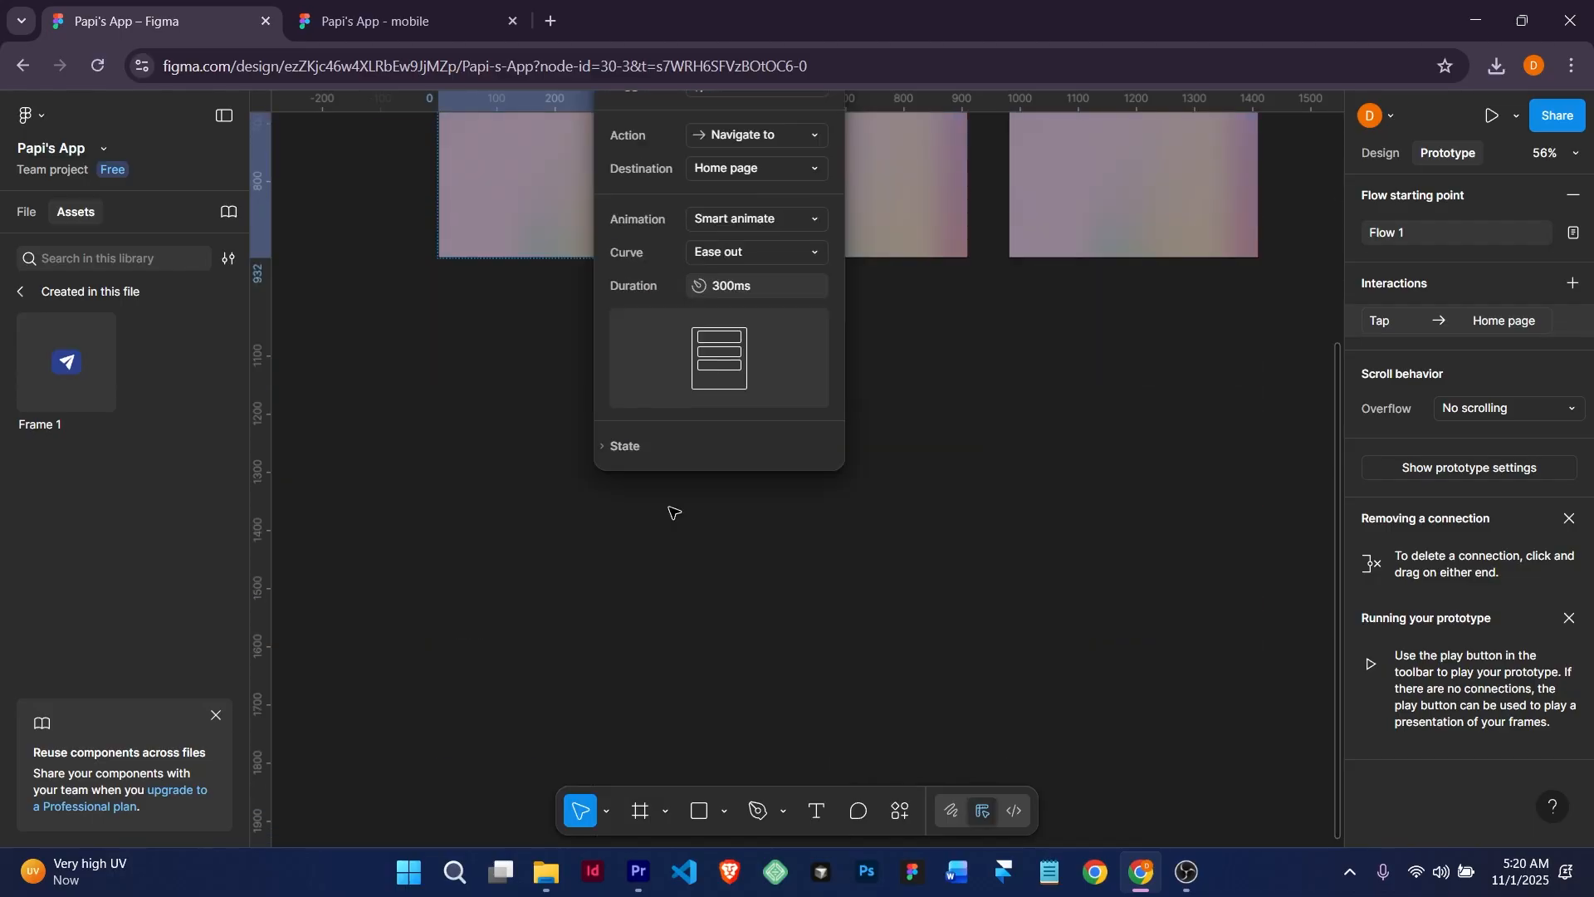
scroll(669, 498, "up", 4)
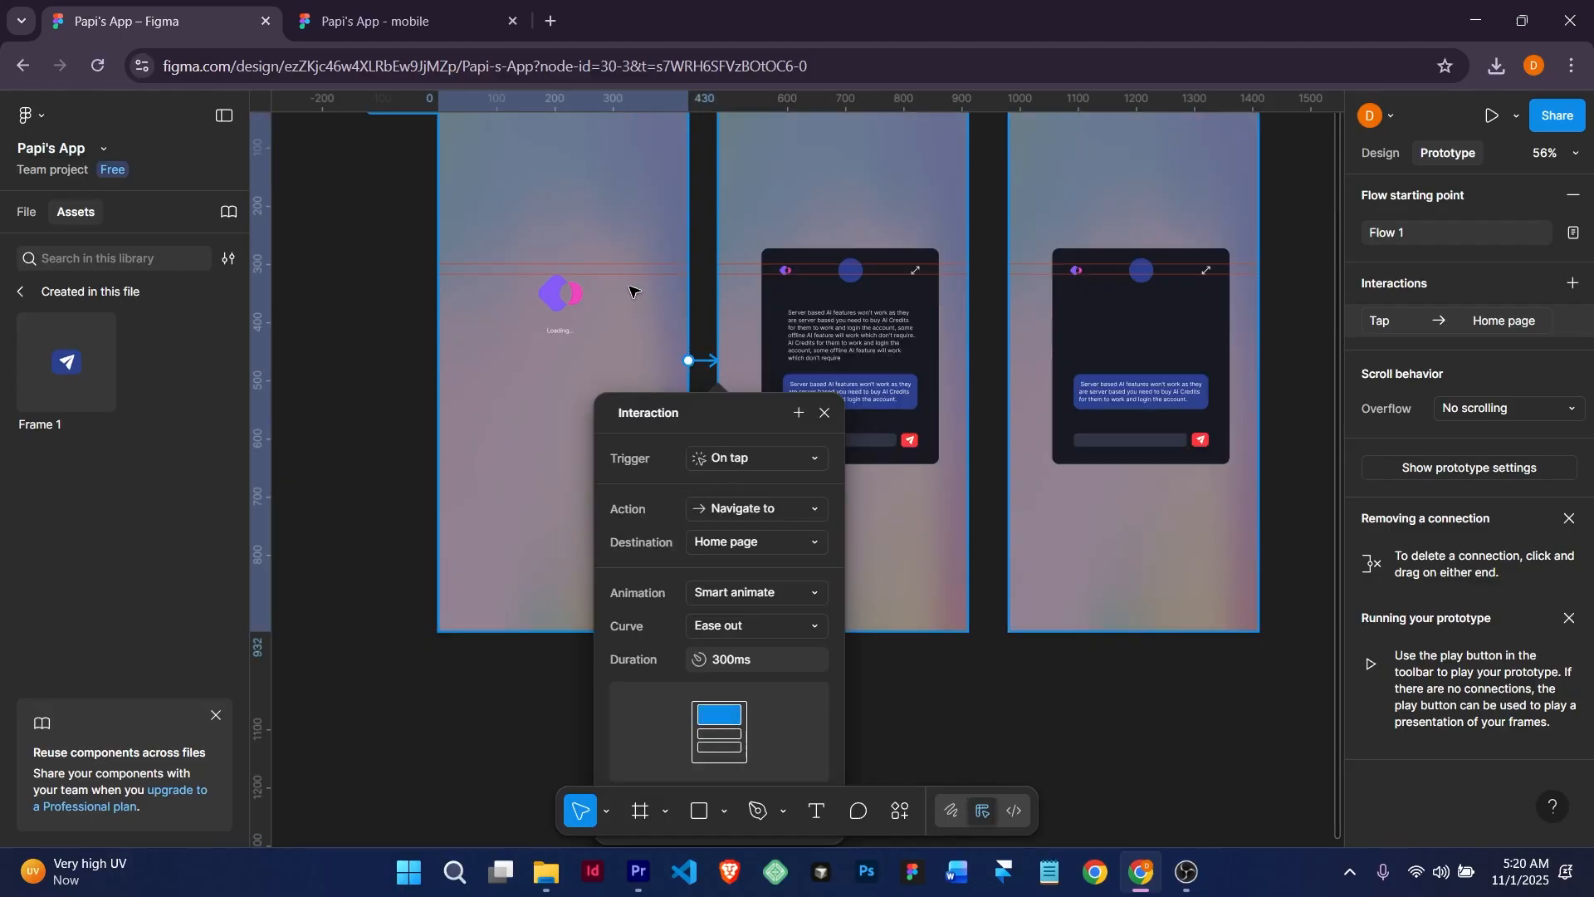
Set the pre-loader connection's trigger to After delay and keep Home page as its destination.
left_click(767, 463)
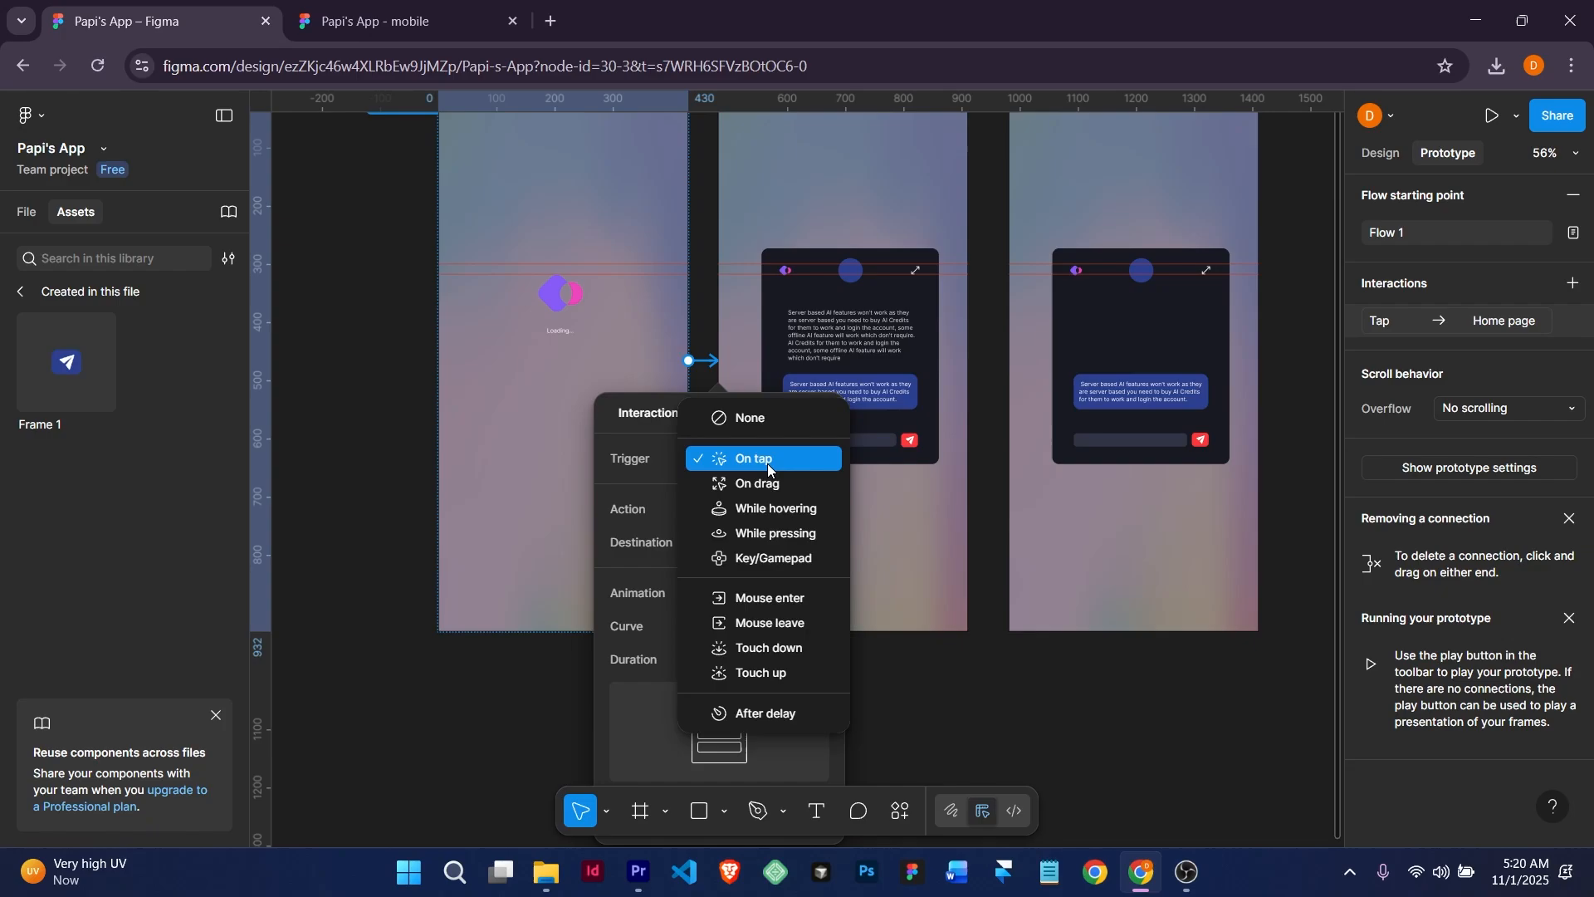
left_click(782, 710)
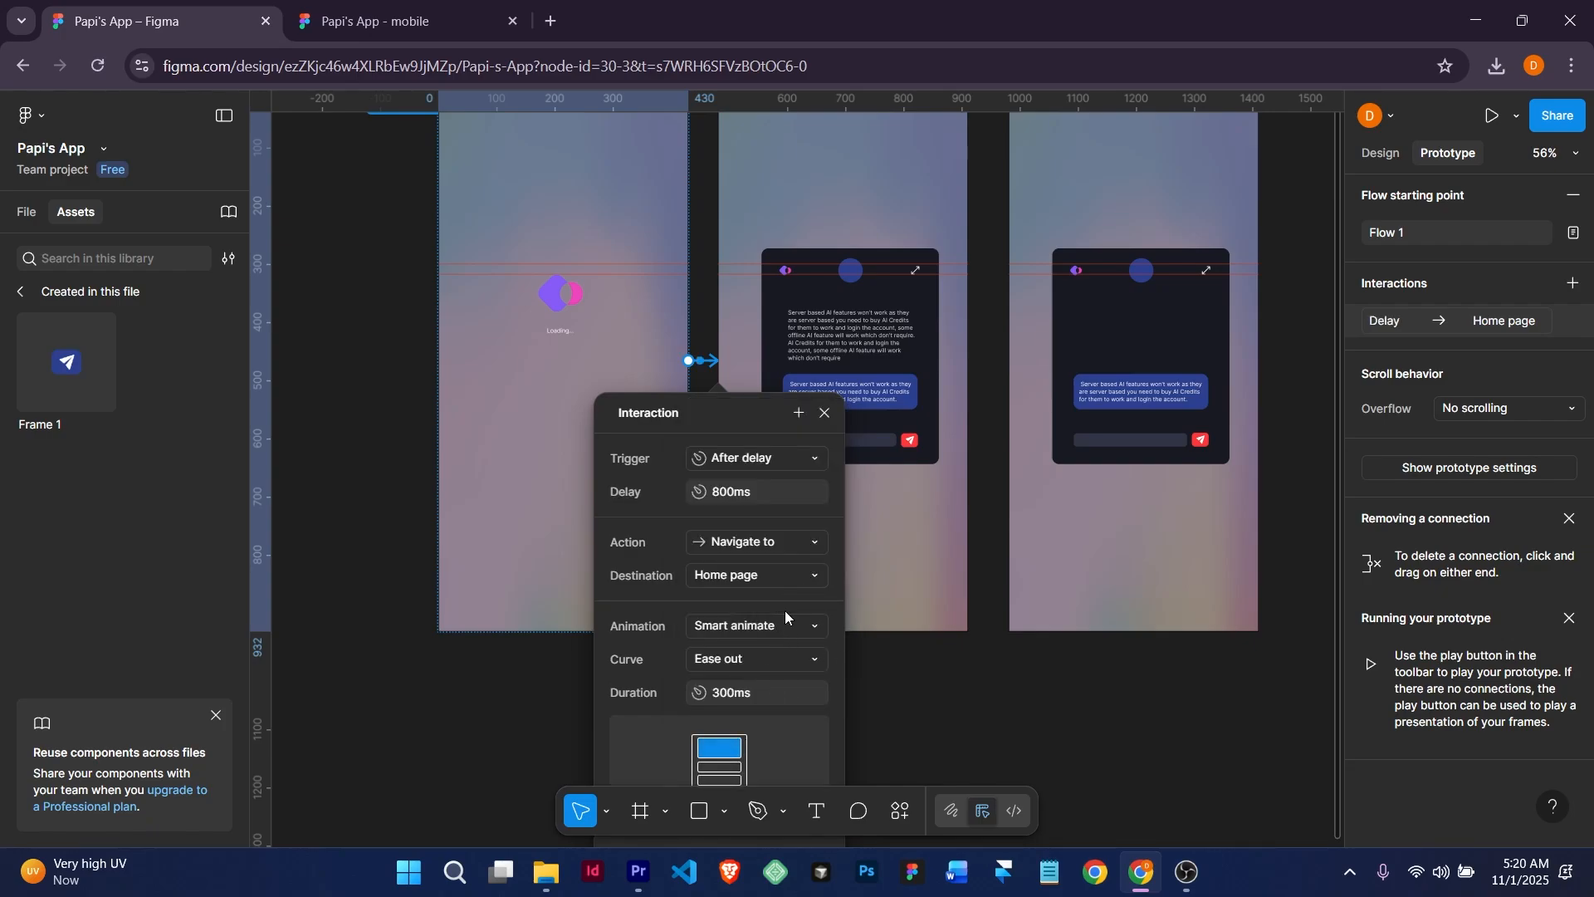
left_click(747, 627)
left_click(754, 629)
left_click(780, 571)
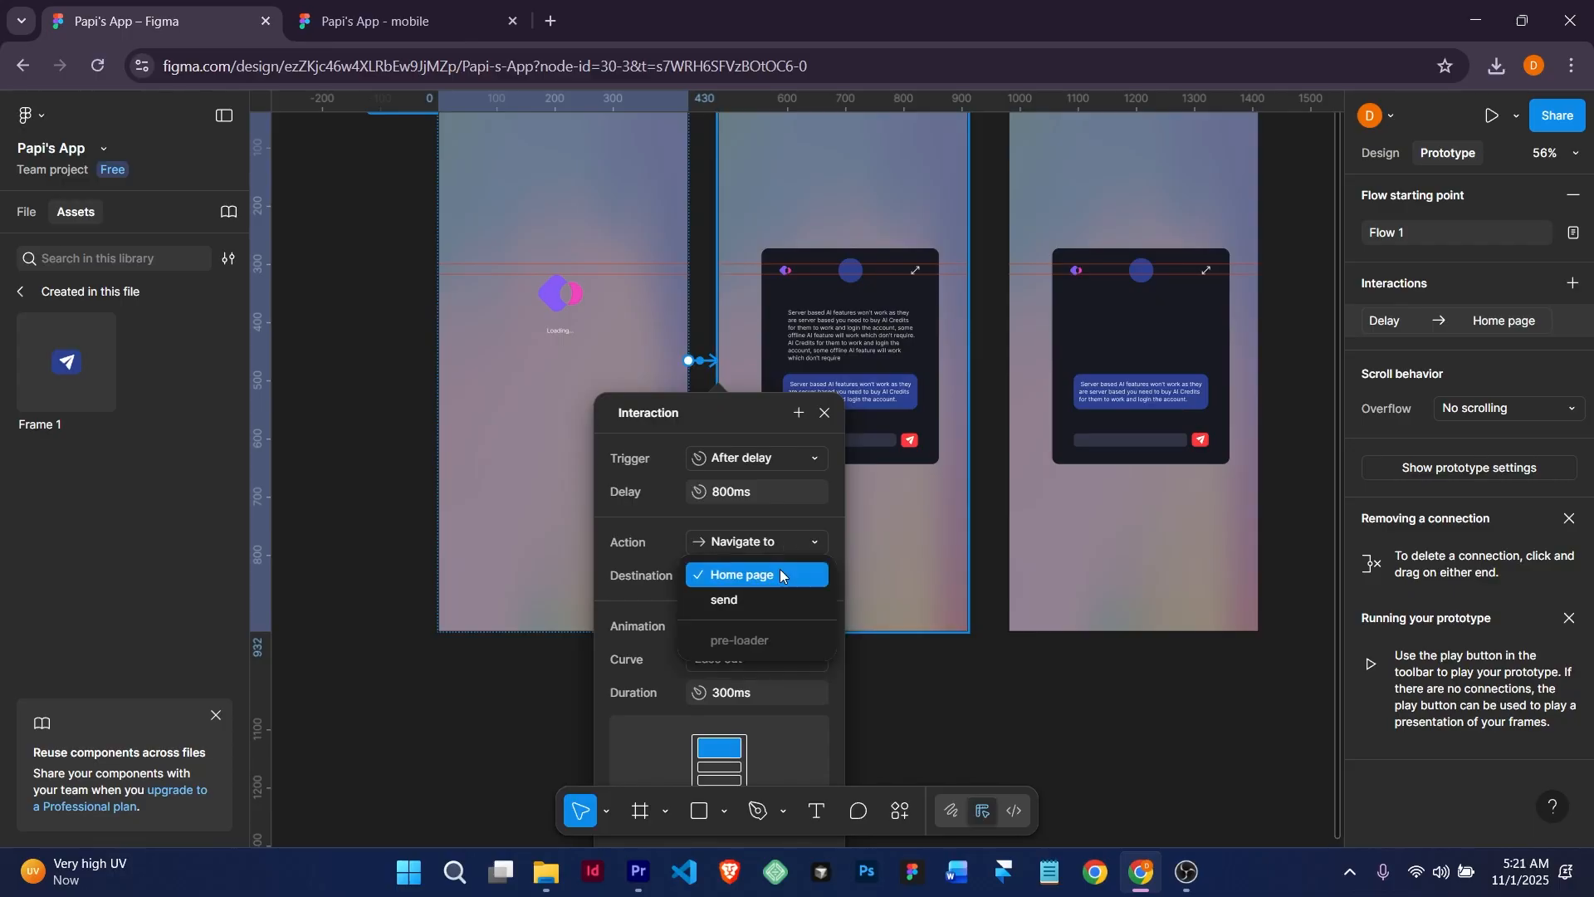
left_click(780, 573)
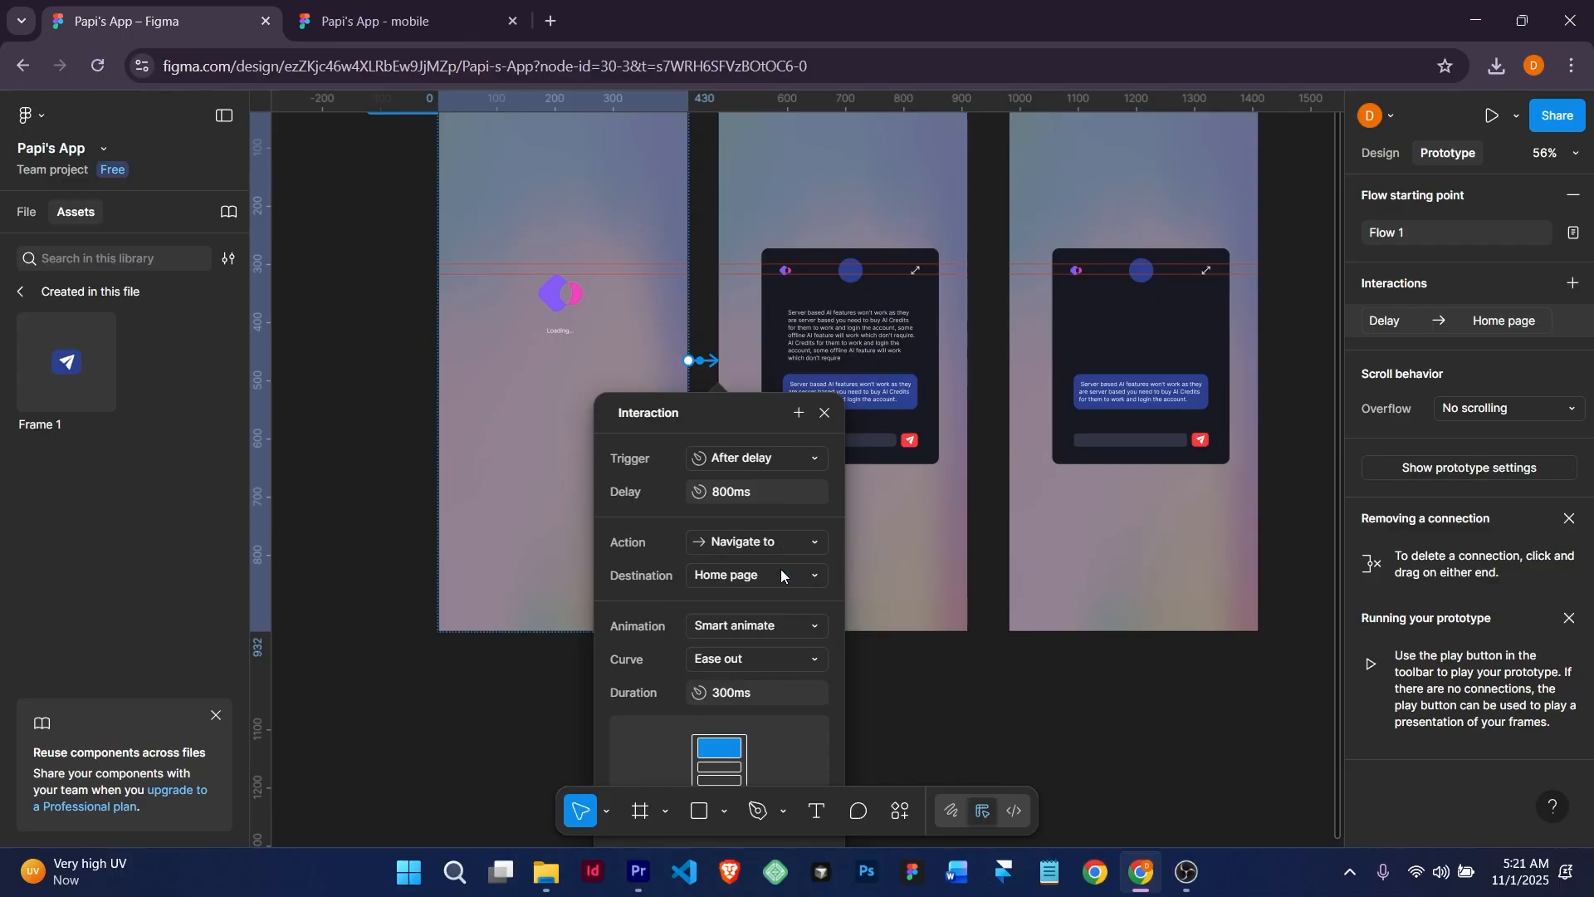
left_click(946, 721)
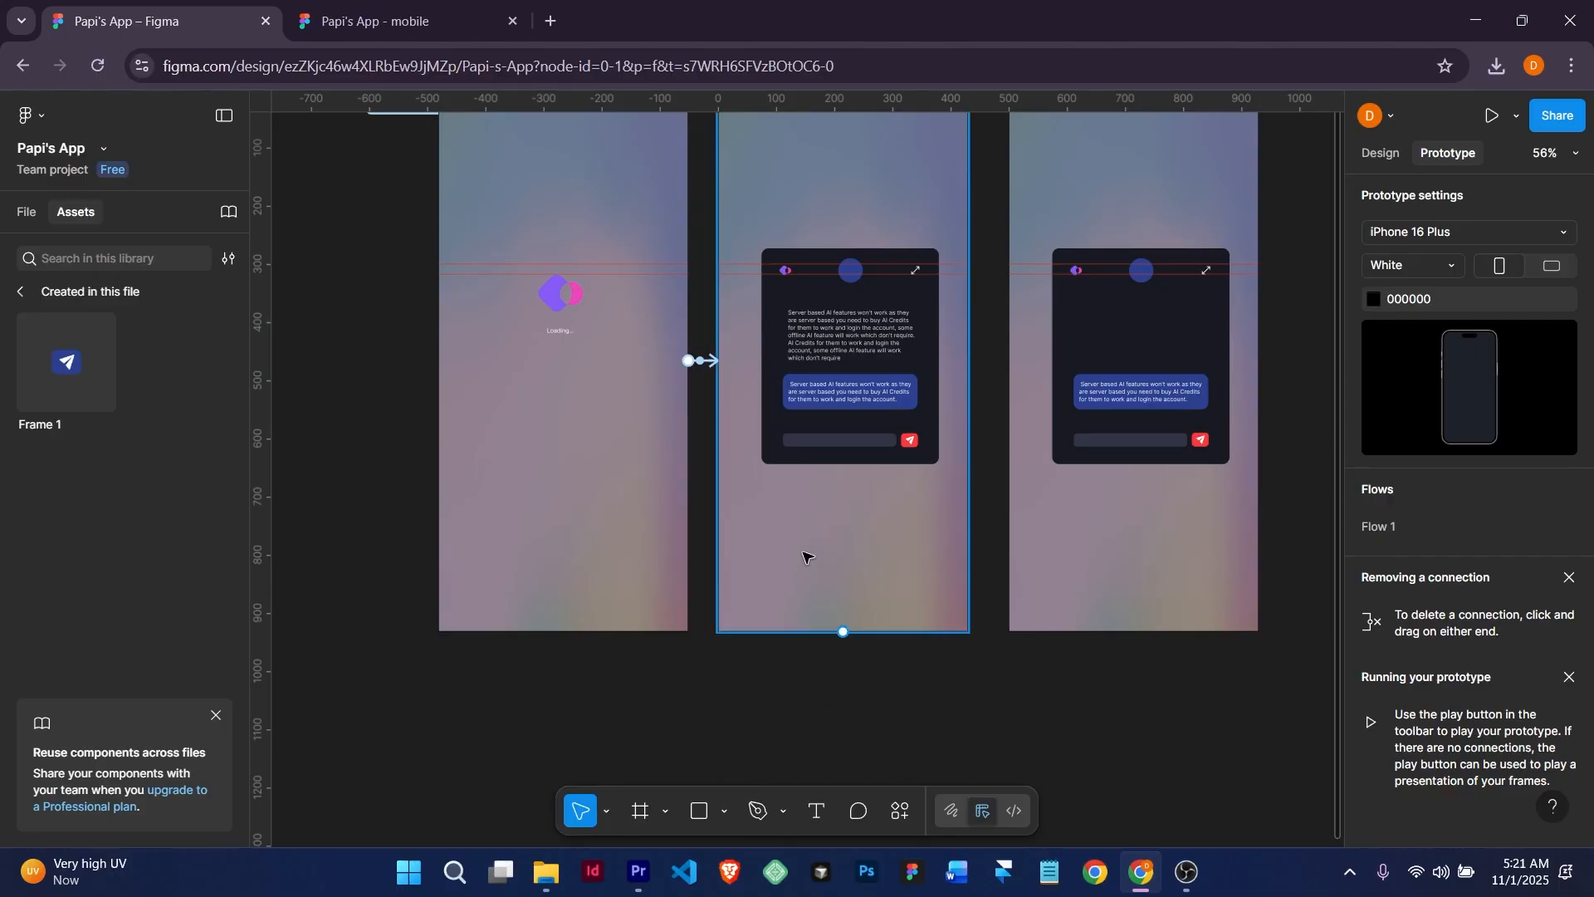
Connect the red send button in the Home page chat panel to the send frame with an On tap interaction.
scroll(908, 441, "up", 5)
left_click(909, 444)
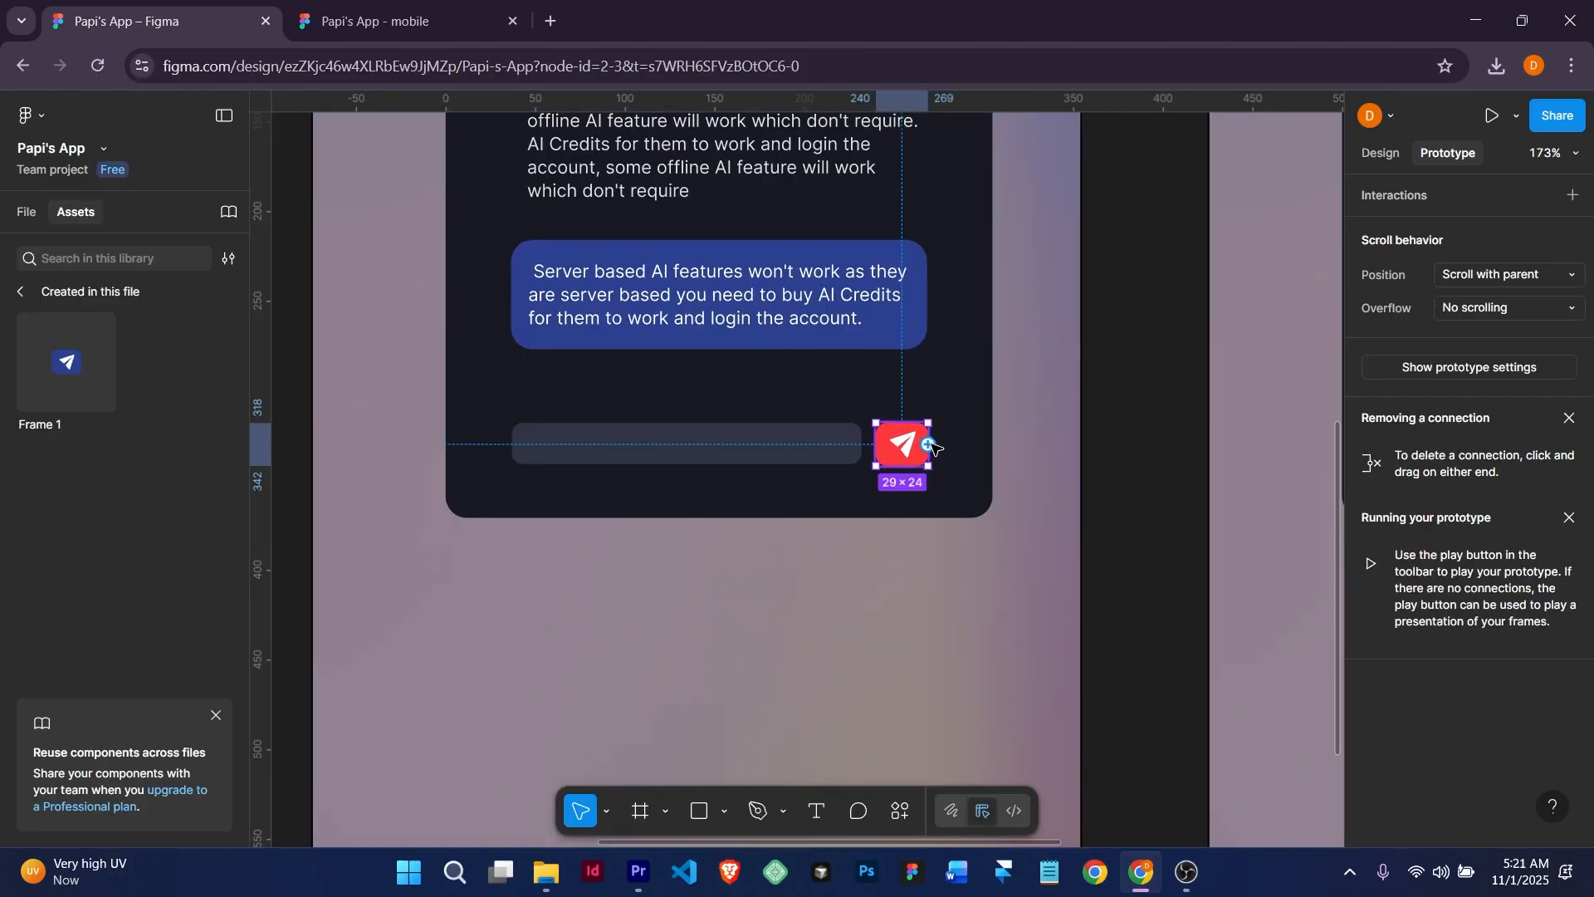
scroll(932, 445, "down", 5)
scroll(931, 445, "up", 6)
left_click_drag(930, 445, 1154, 450)
scroll(1154, 450, "down", 4)
scroll(1163, 432, "down", 3)
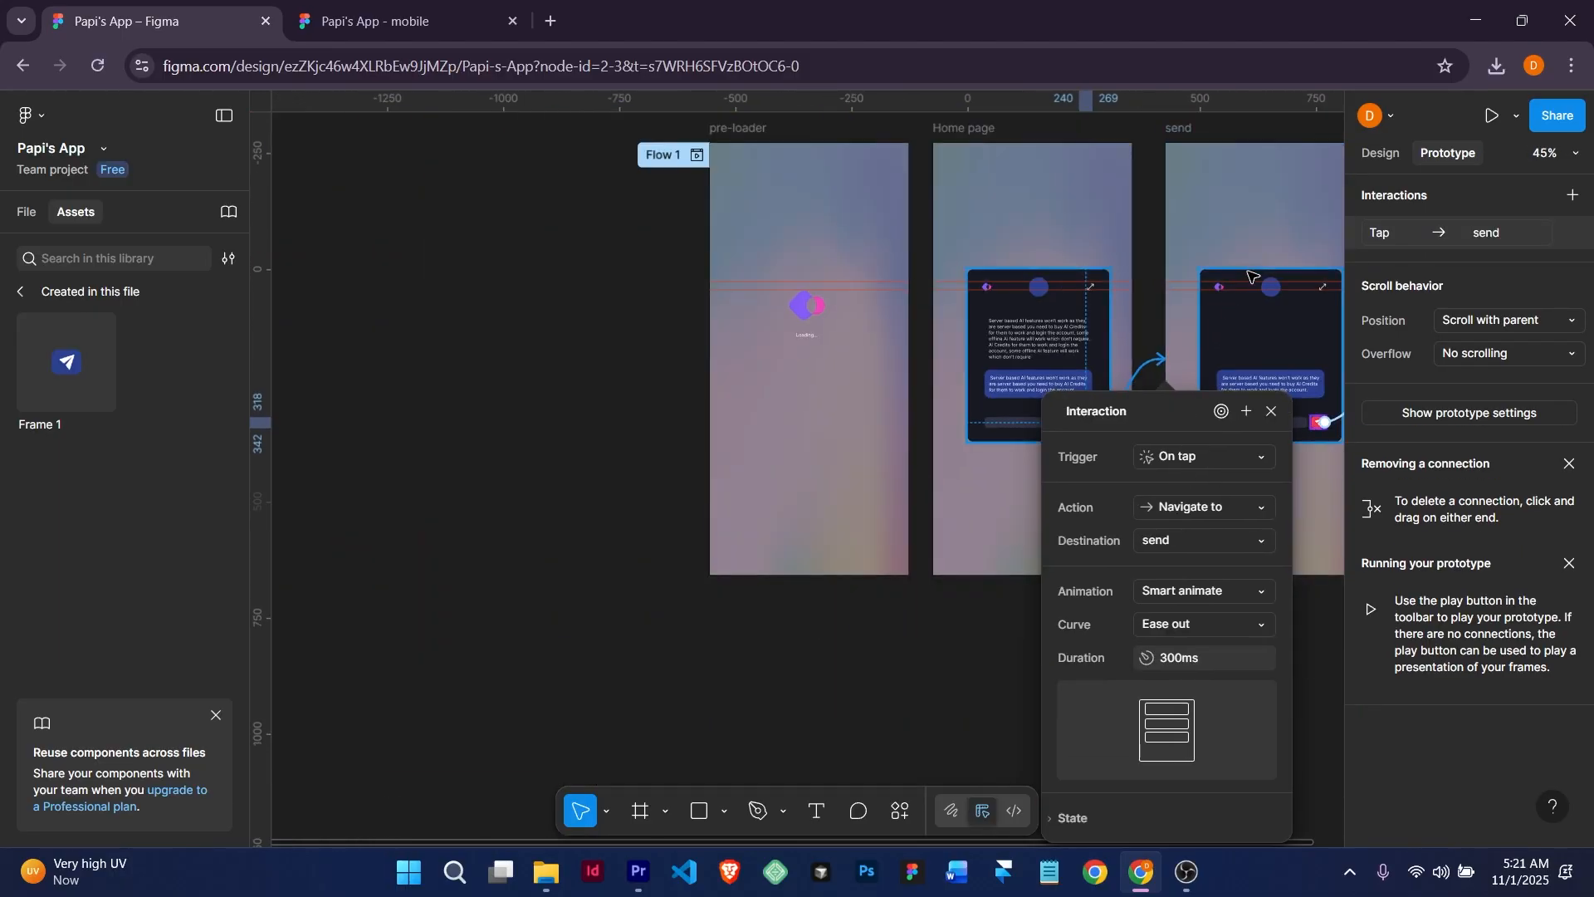
left_click(1188, 312)
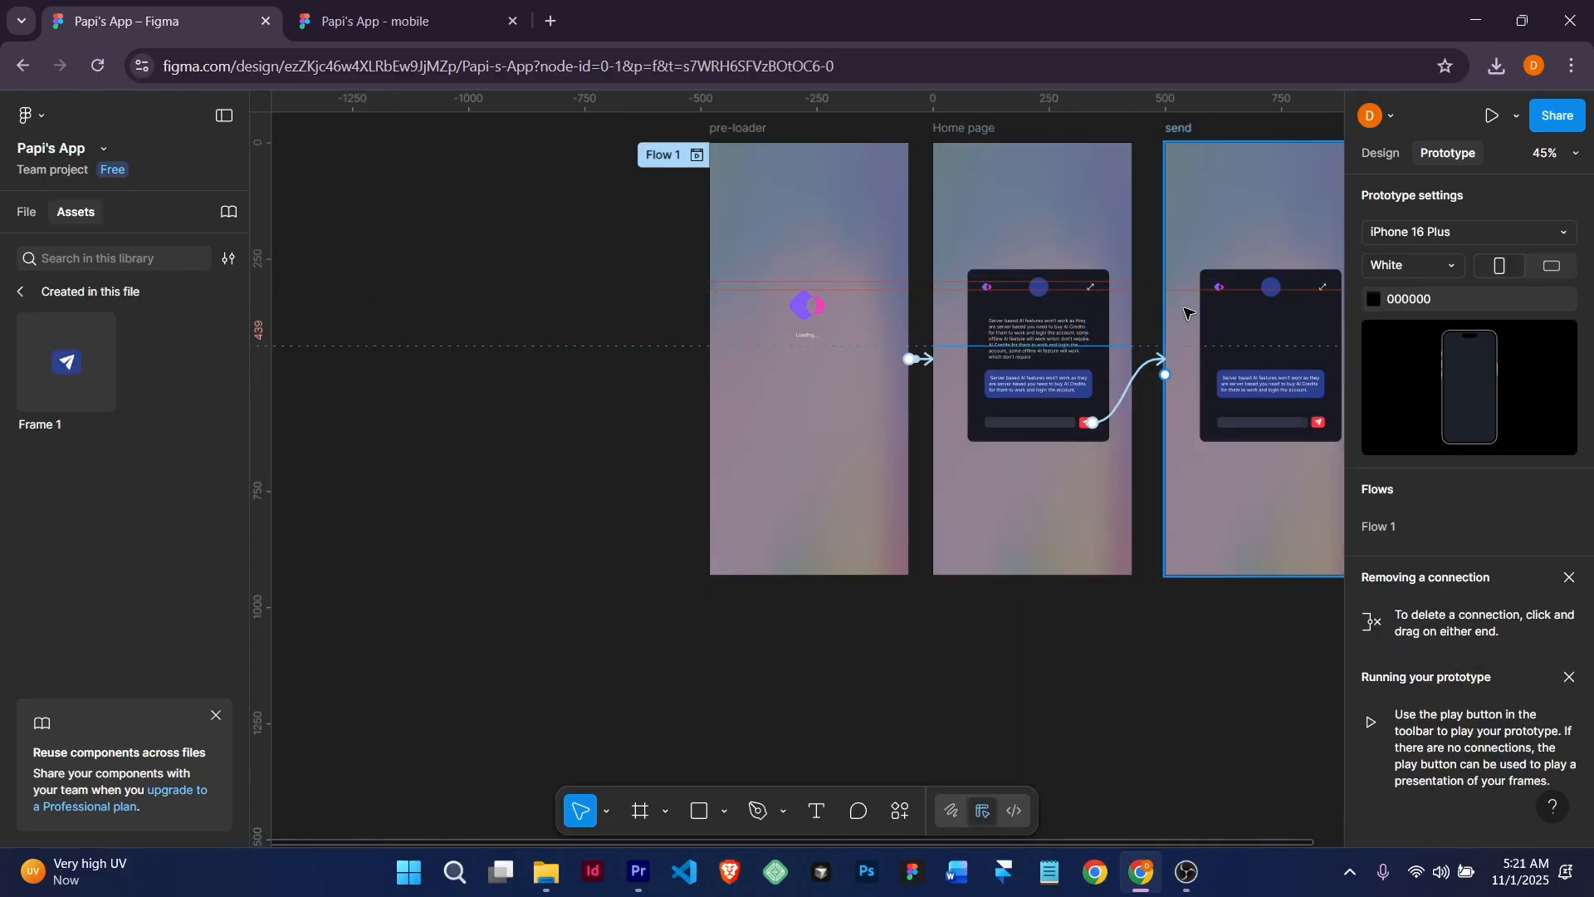
Review the interaction settings and destination of the connection from the Home page send button to the send frame.
scroll(1187, 313, "right", 3)
scroll(1187, 312, "up", 2)
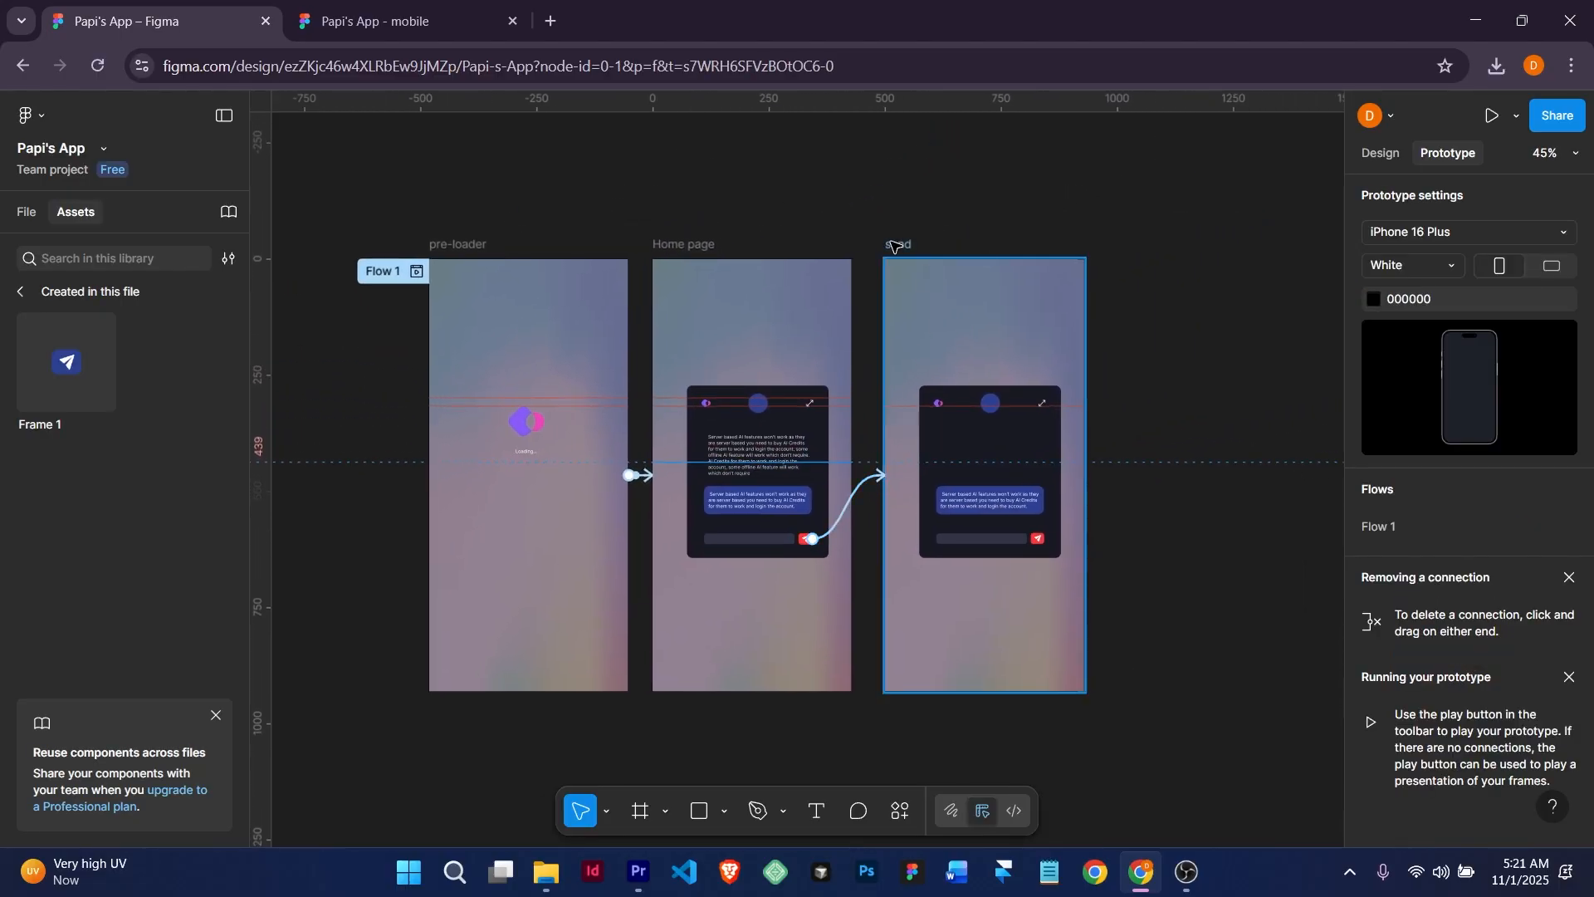
scroll(868, 485, "up", 5)
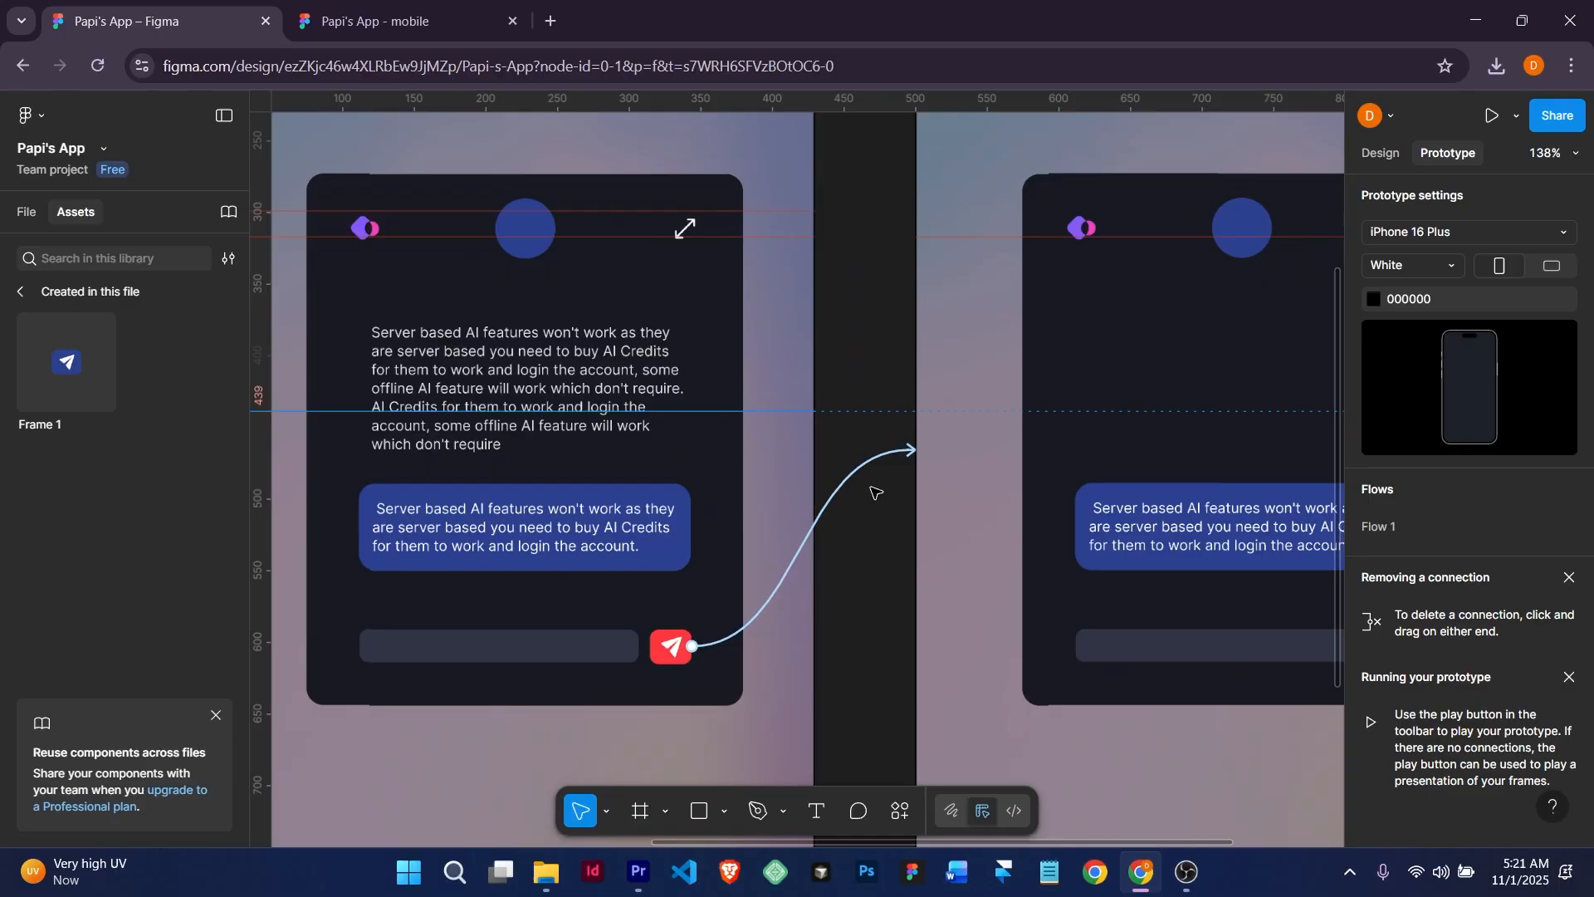
left_click(853, 477)
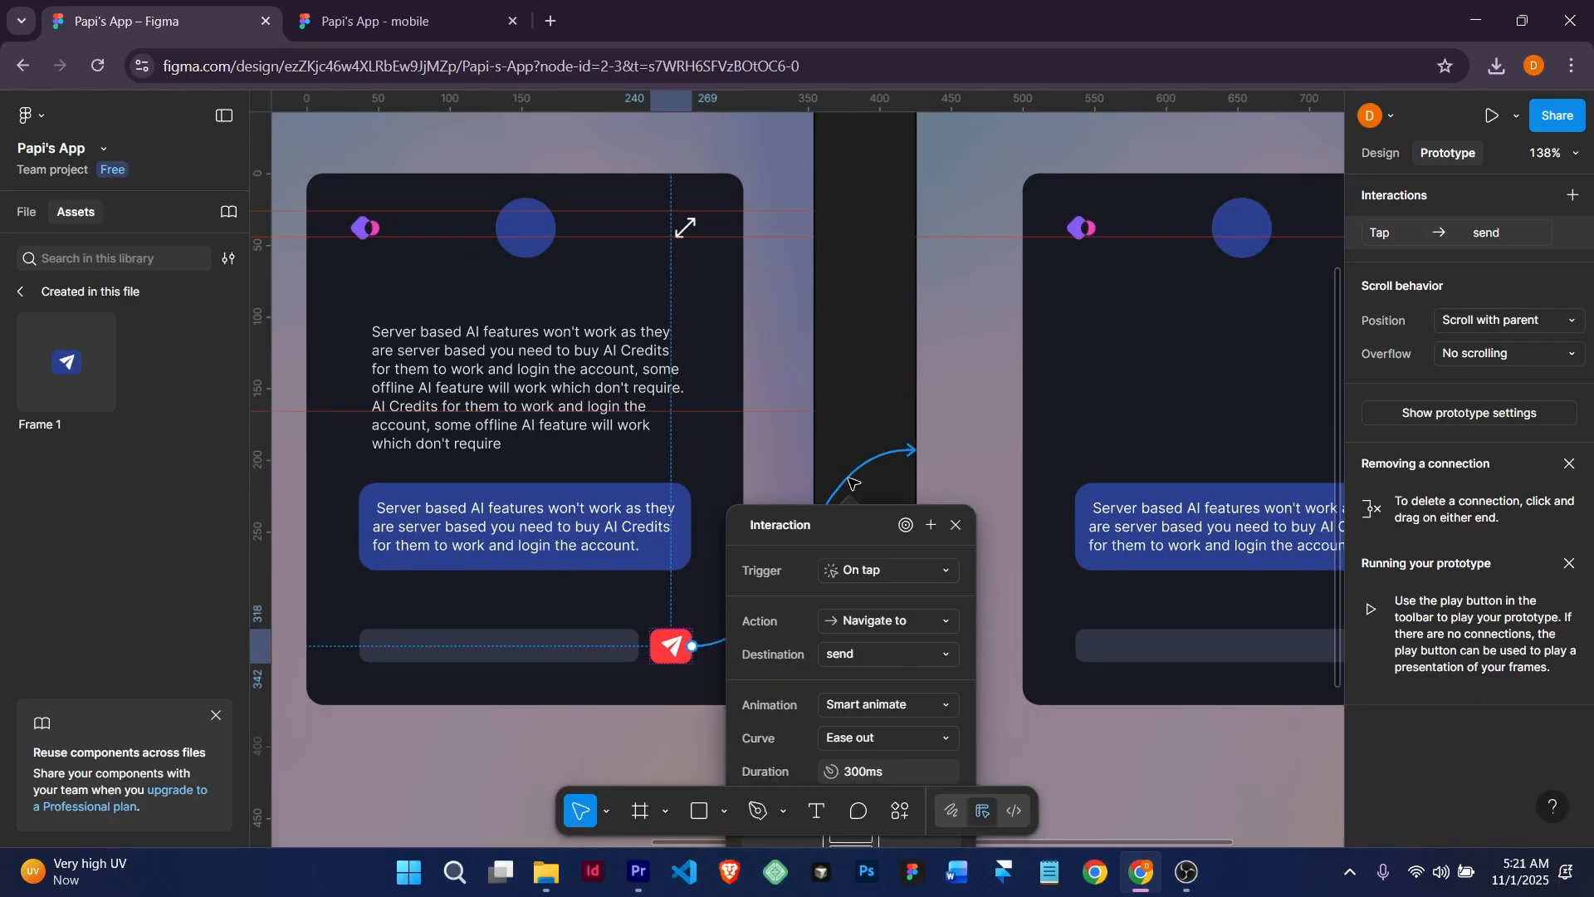
scroll(864, 547, "down", 3)
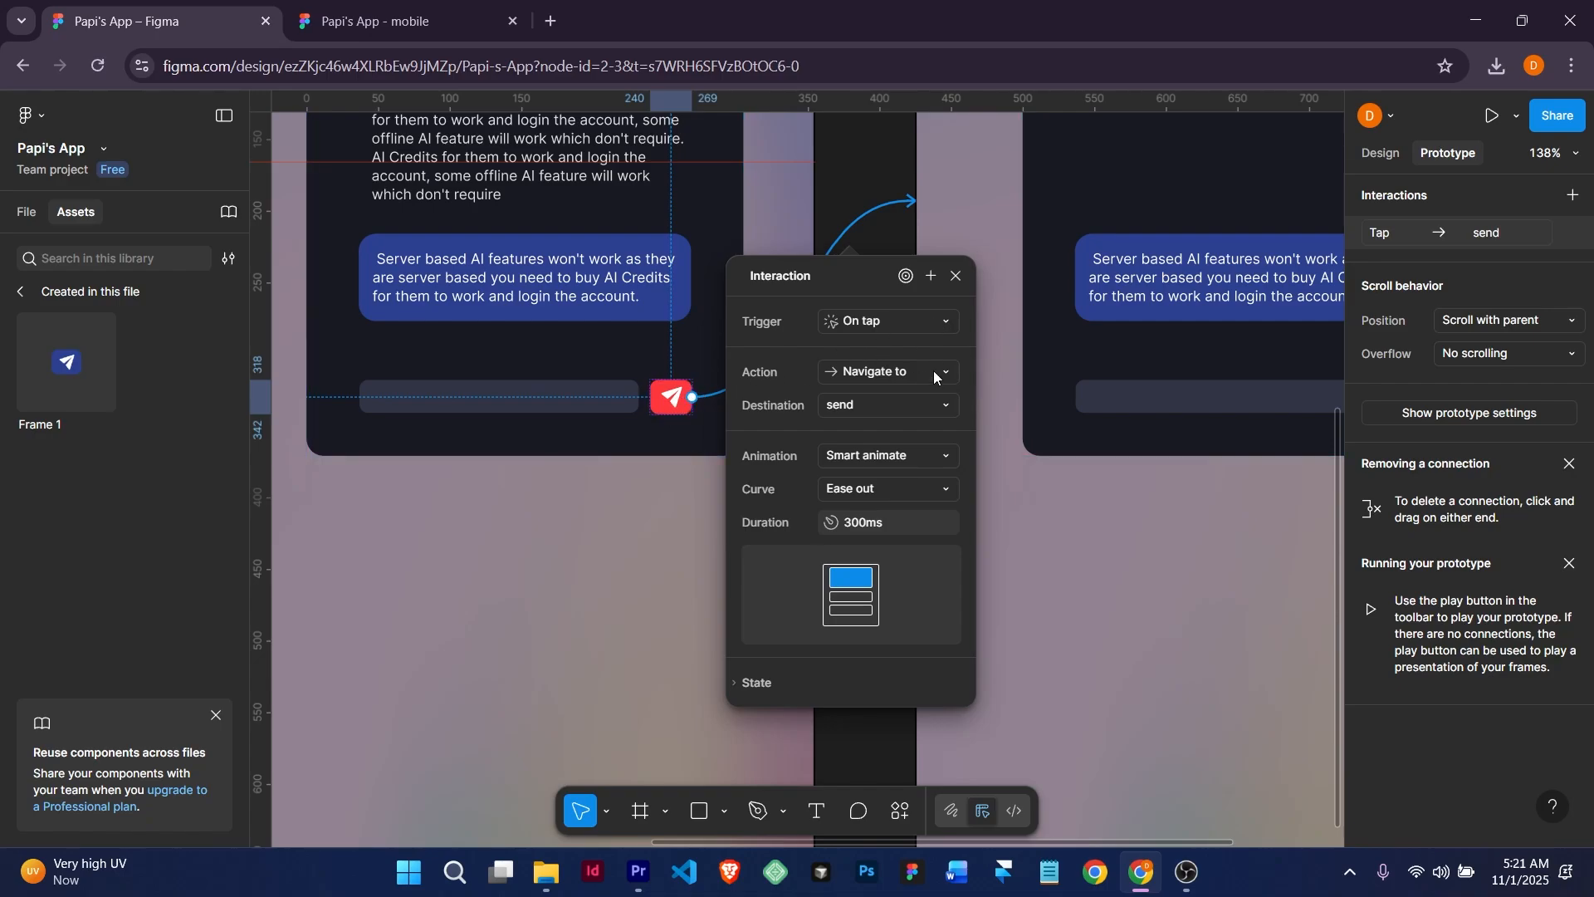
left_click(878, 405)
left_click(878, 401)
left_click(1086, 528)
Remove the inherited prototype connection from the red send button inside the send frame.
scroll(1029, 495, "down", 5)
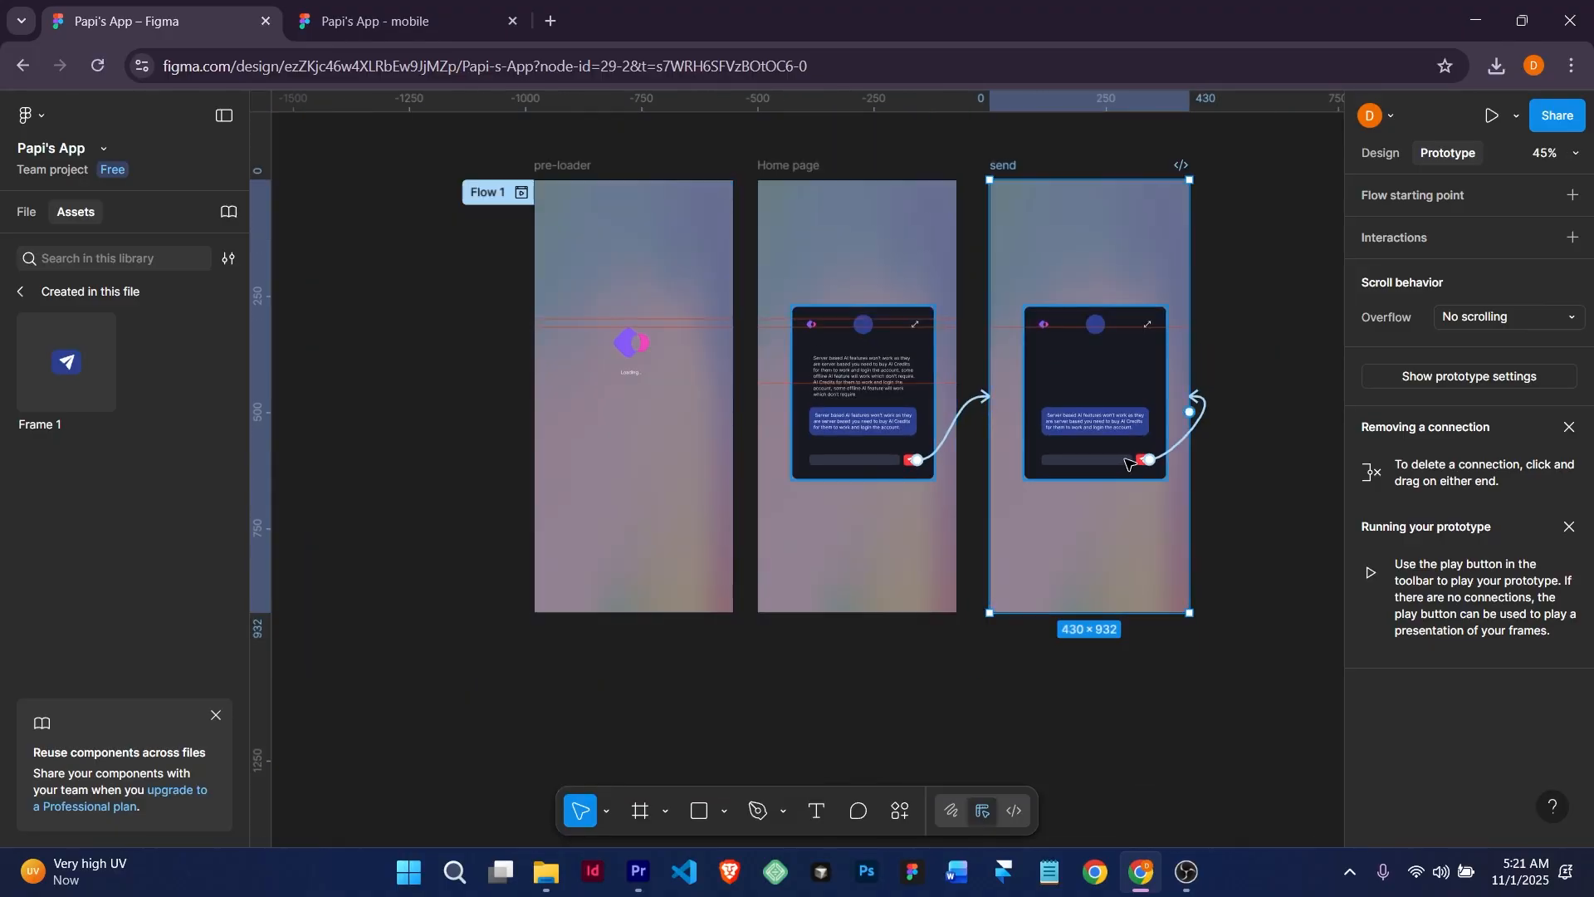
left_click_drag(1125, 462, 1009, 504)
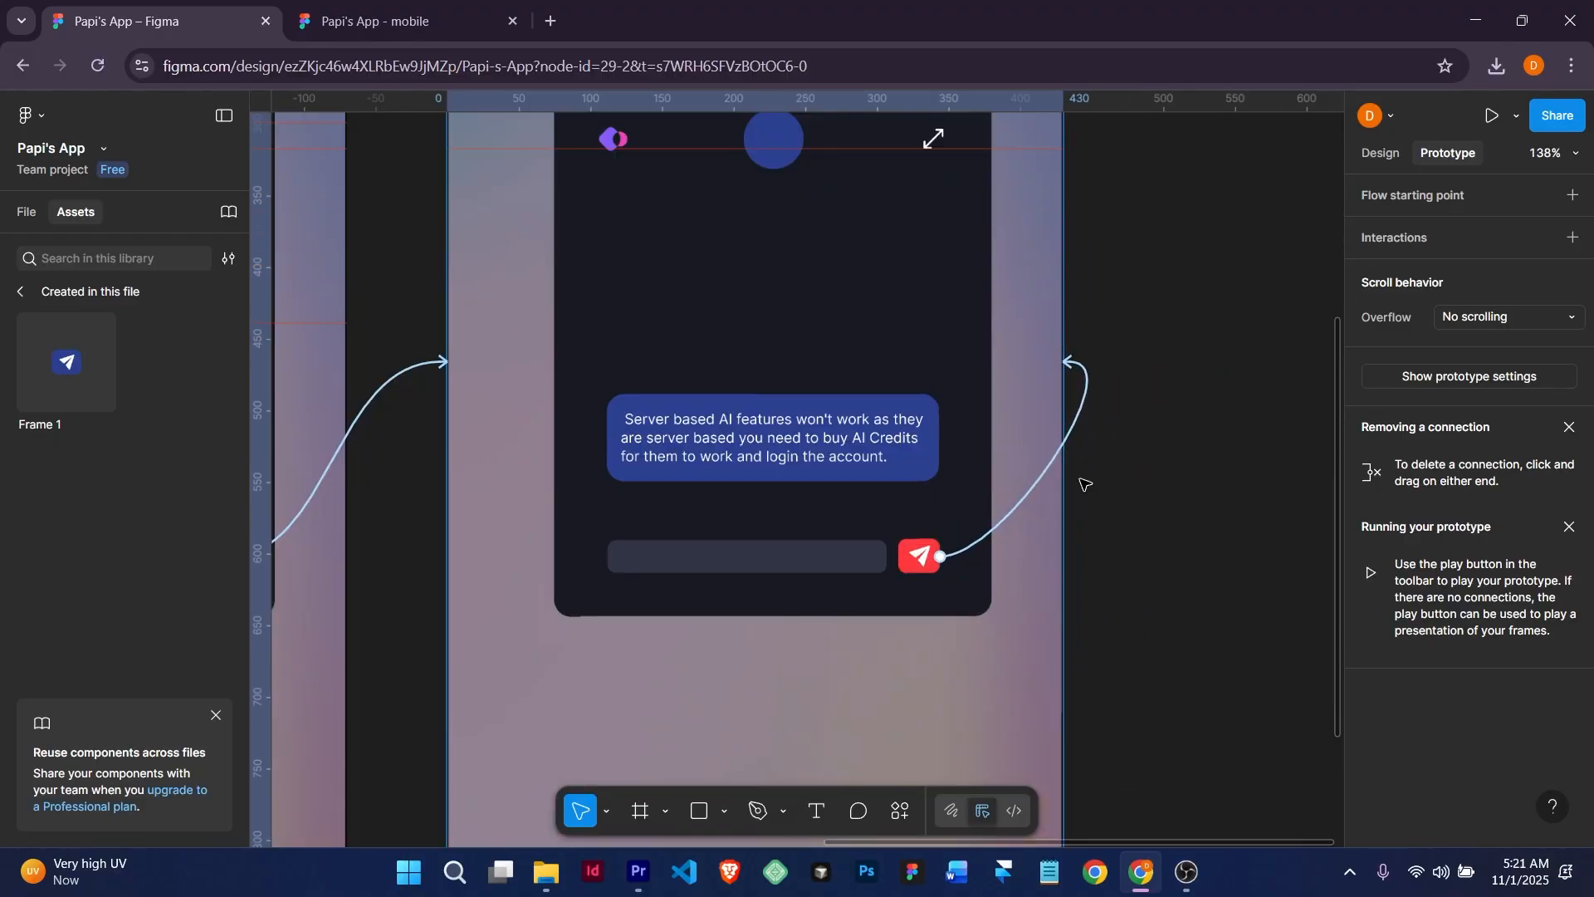
scroll(1071, 456, "up", 5)
left_click(1062, 454)
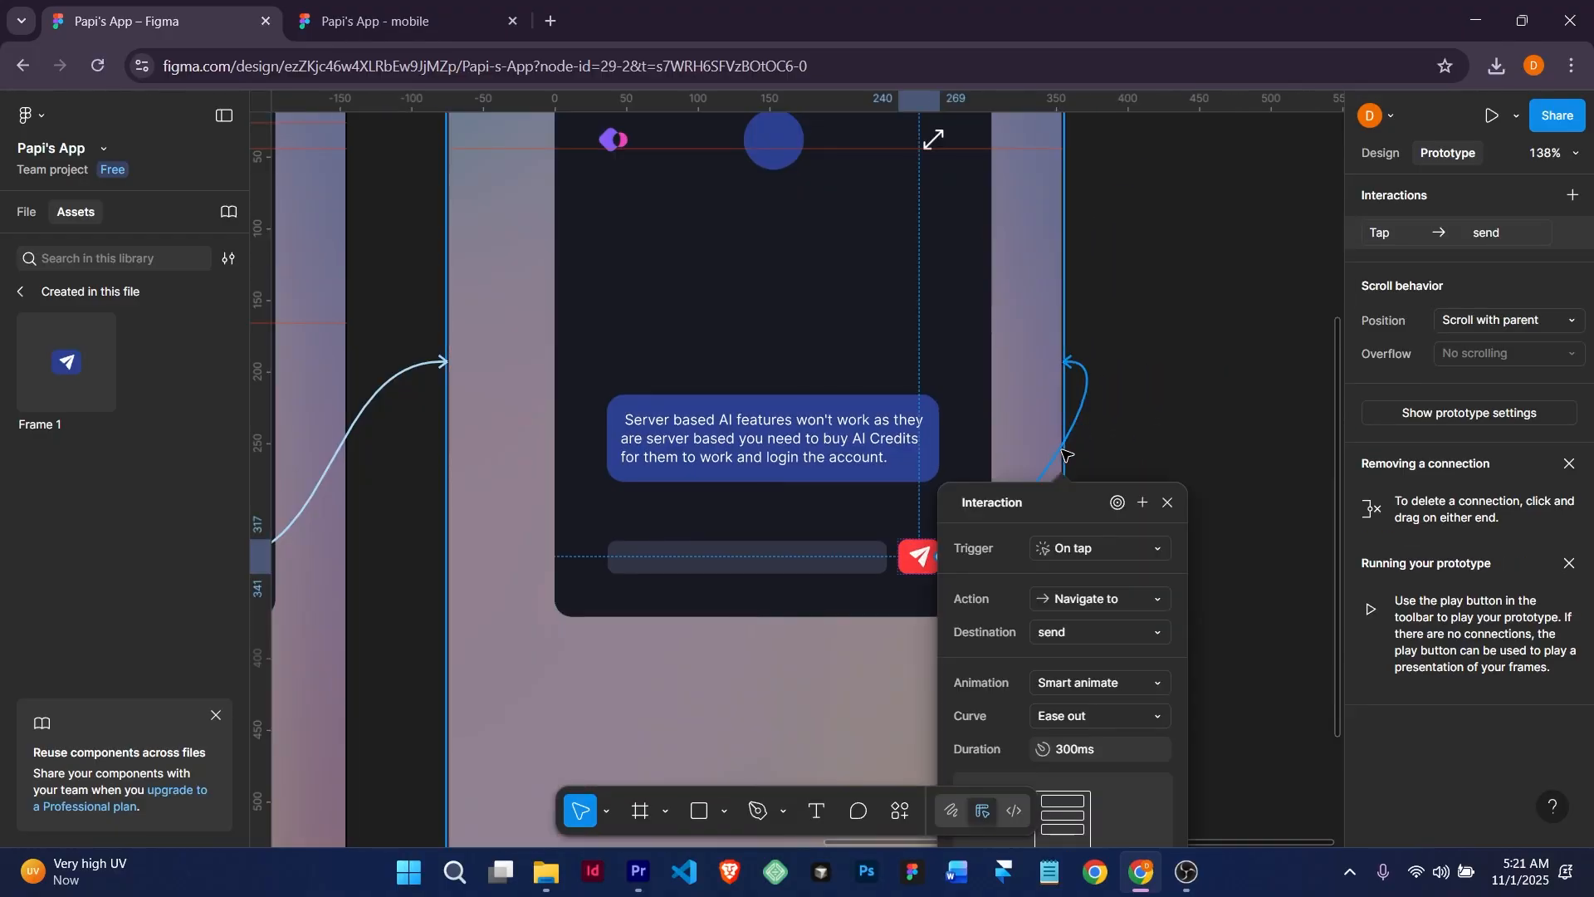
left_click(1110, 409)
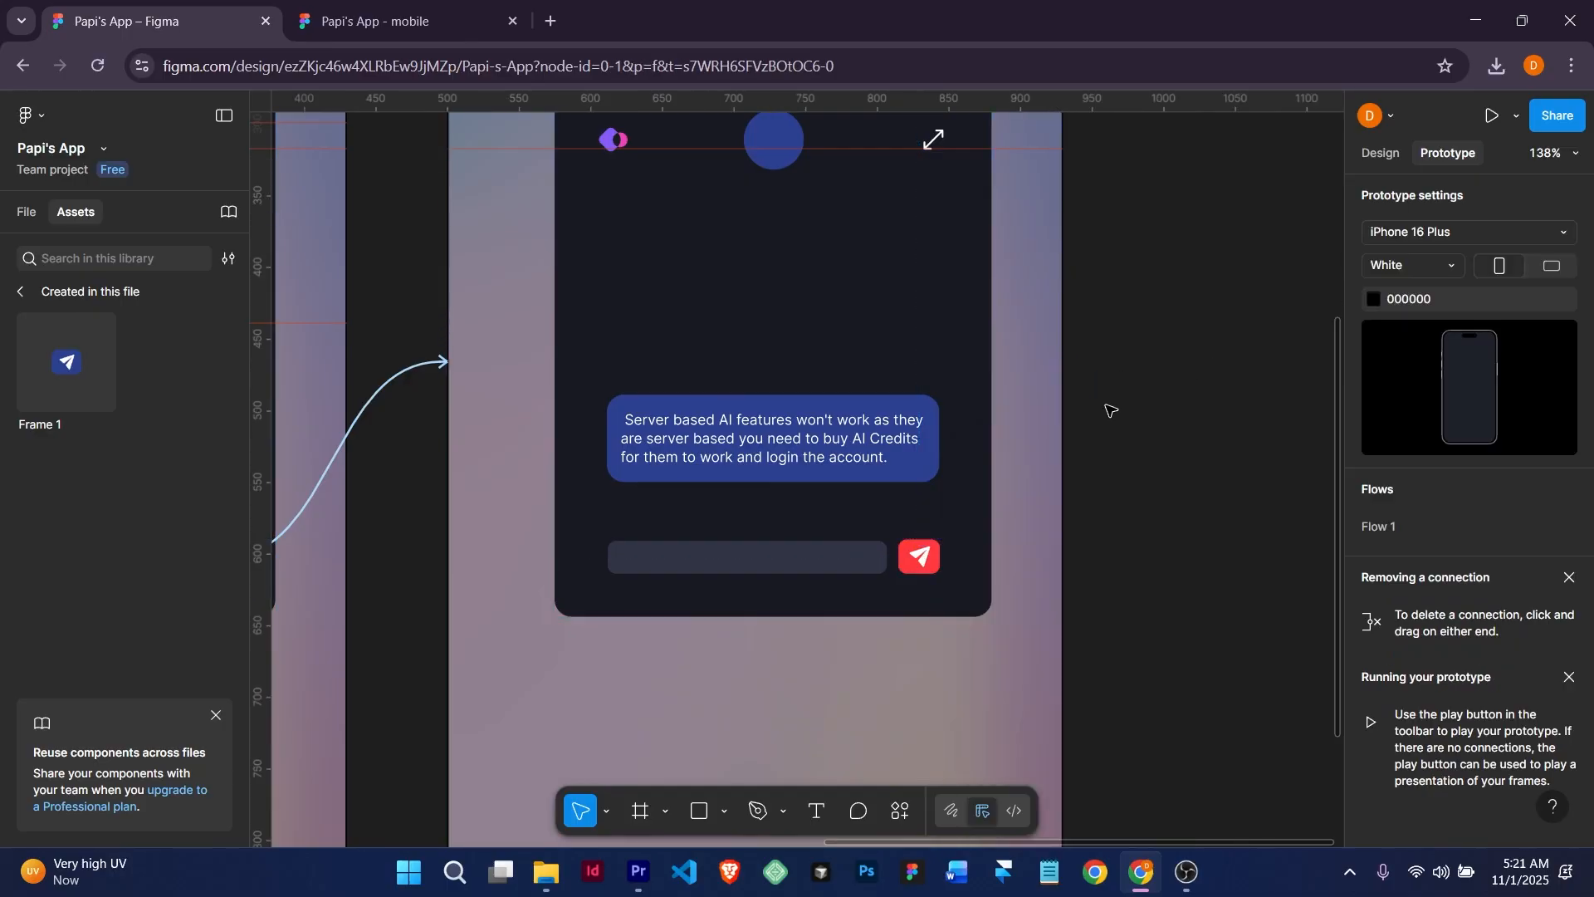
left_click(910, 561)
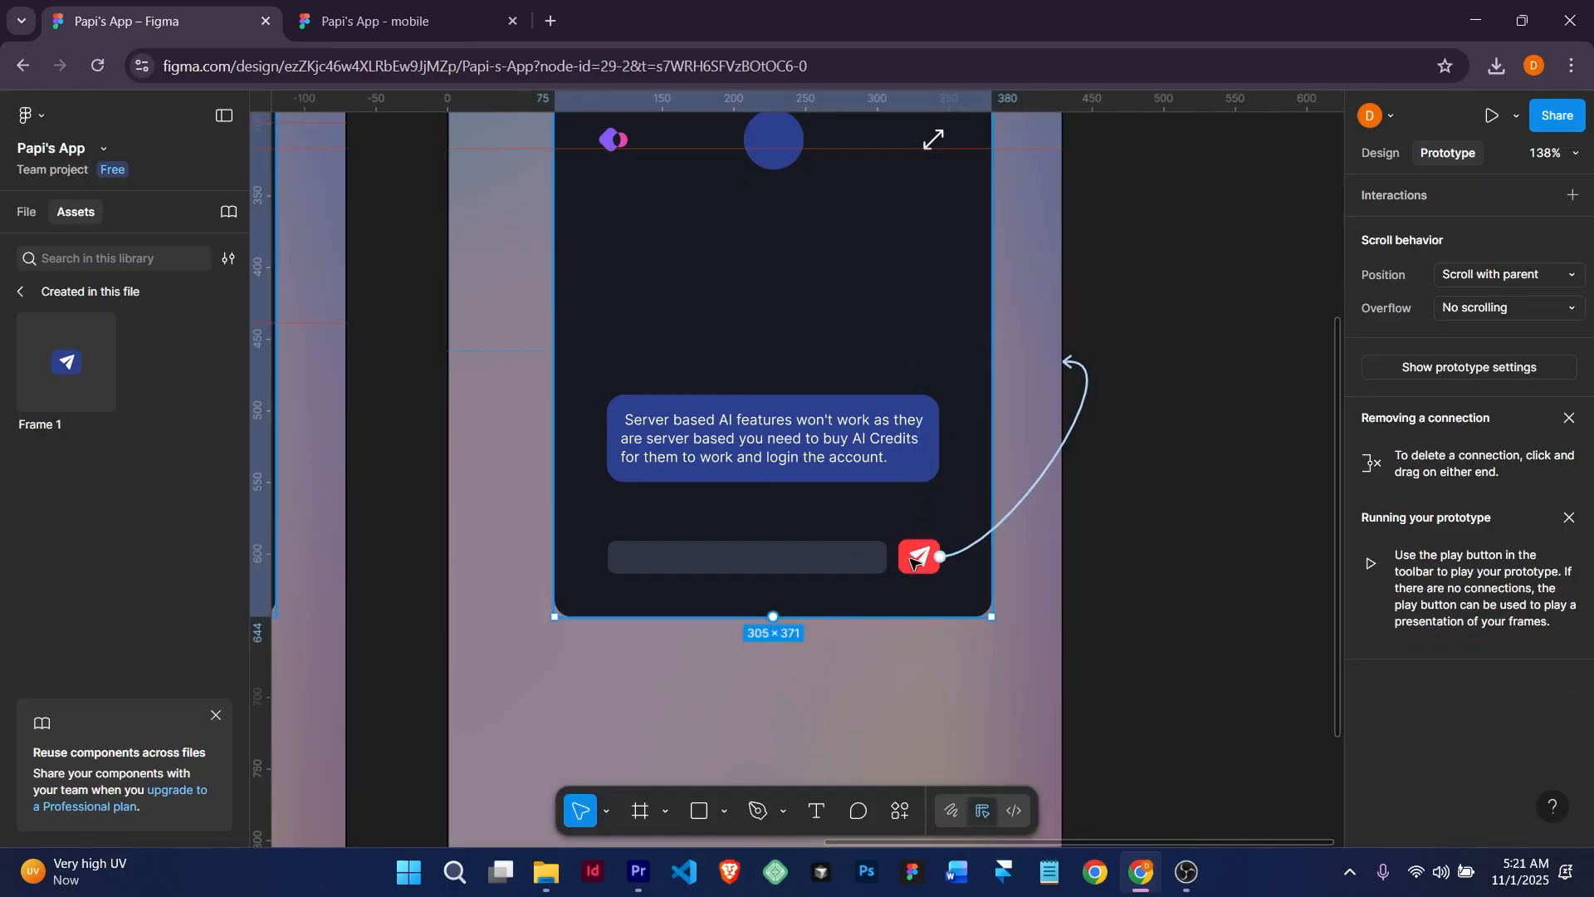
left_click(1092, 395)
key("Escape")
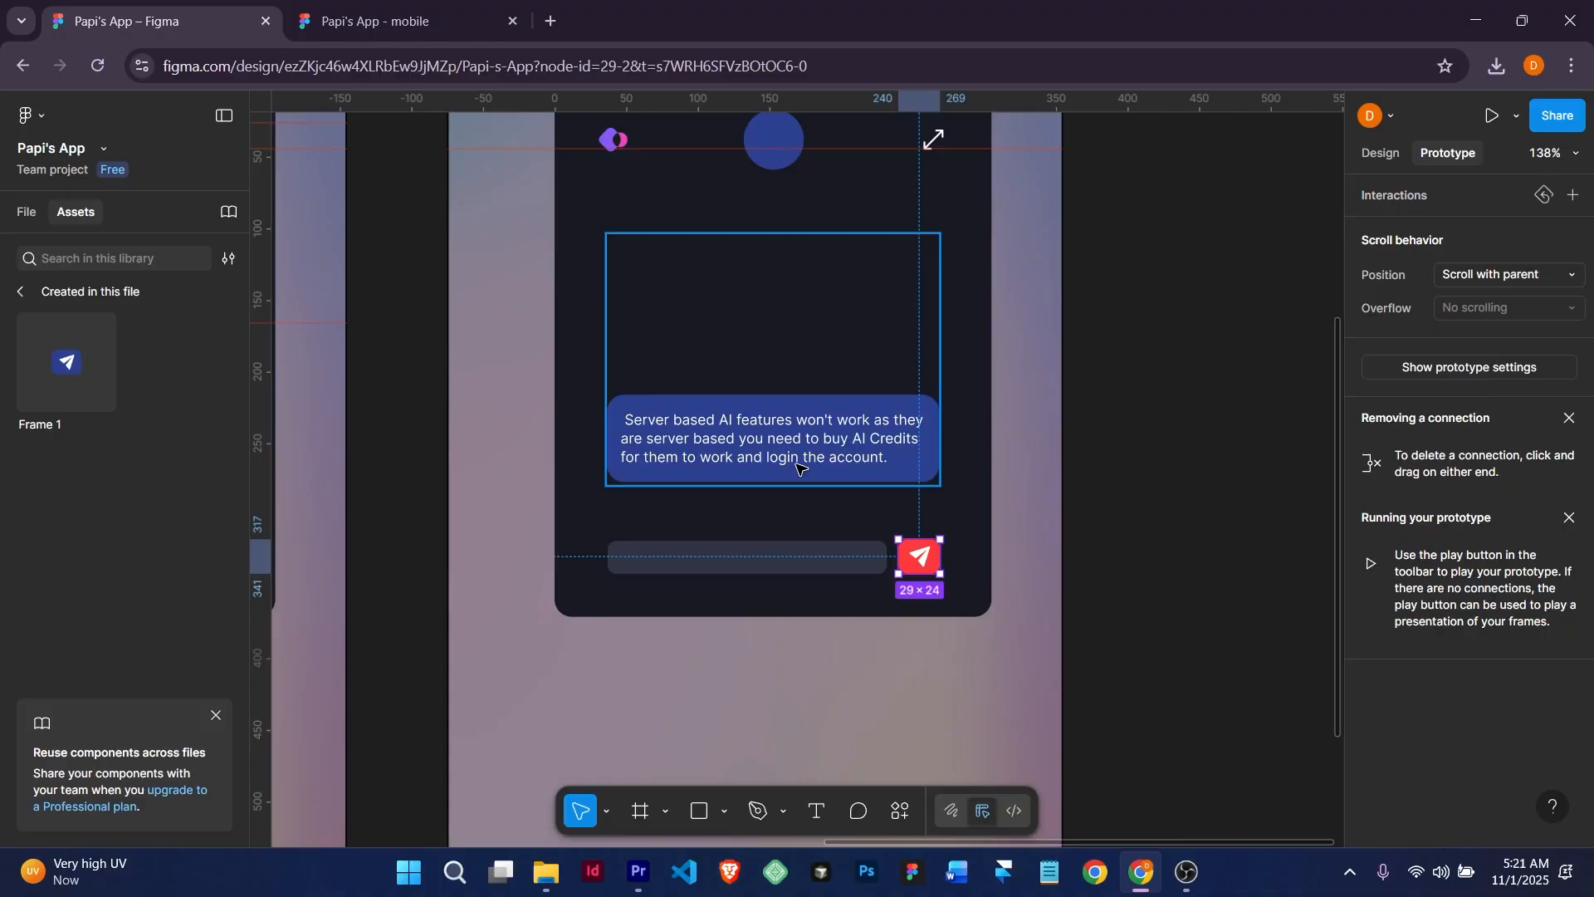
Connect the small logo in the send frame's chat header back to the Home page frame.
scroll(817, 470, "down", 5)
scroll(657, 485, "up", 4)
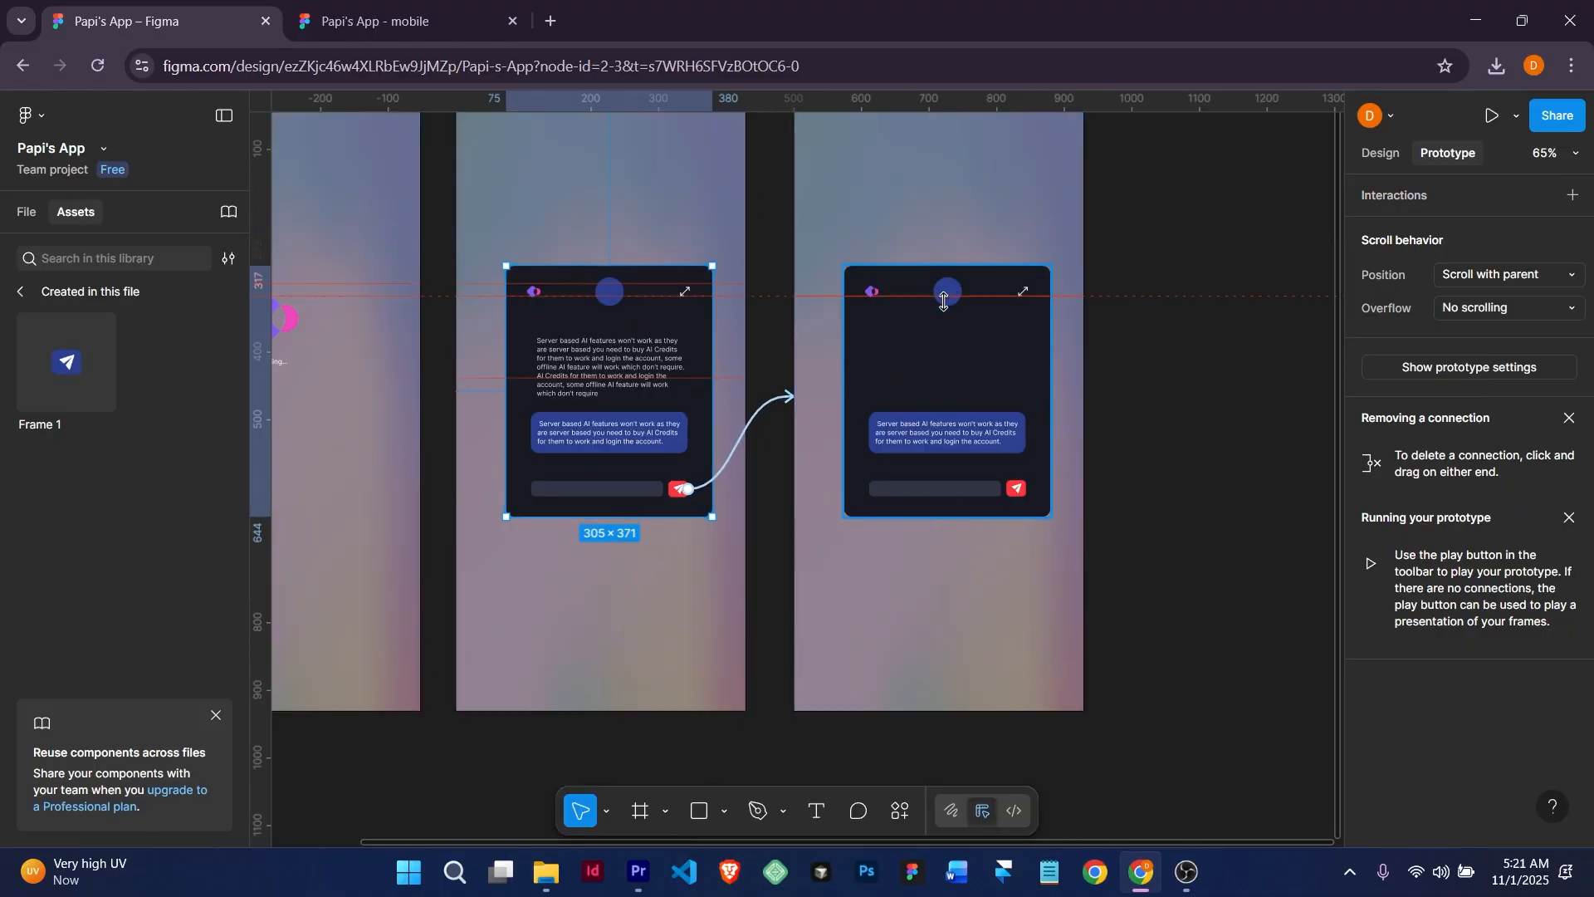
scroll(943, 299, "up", 2)
left_click(795, 283)
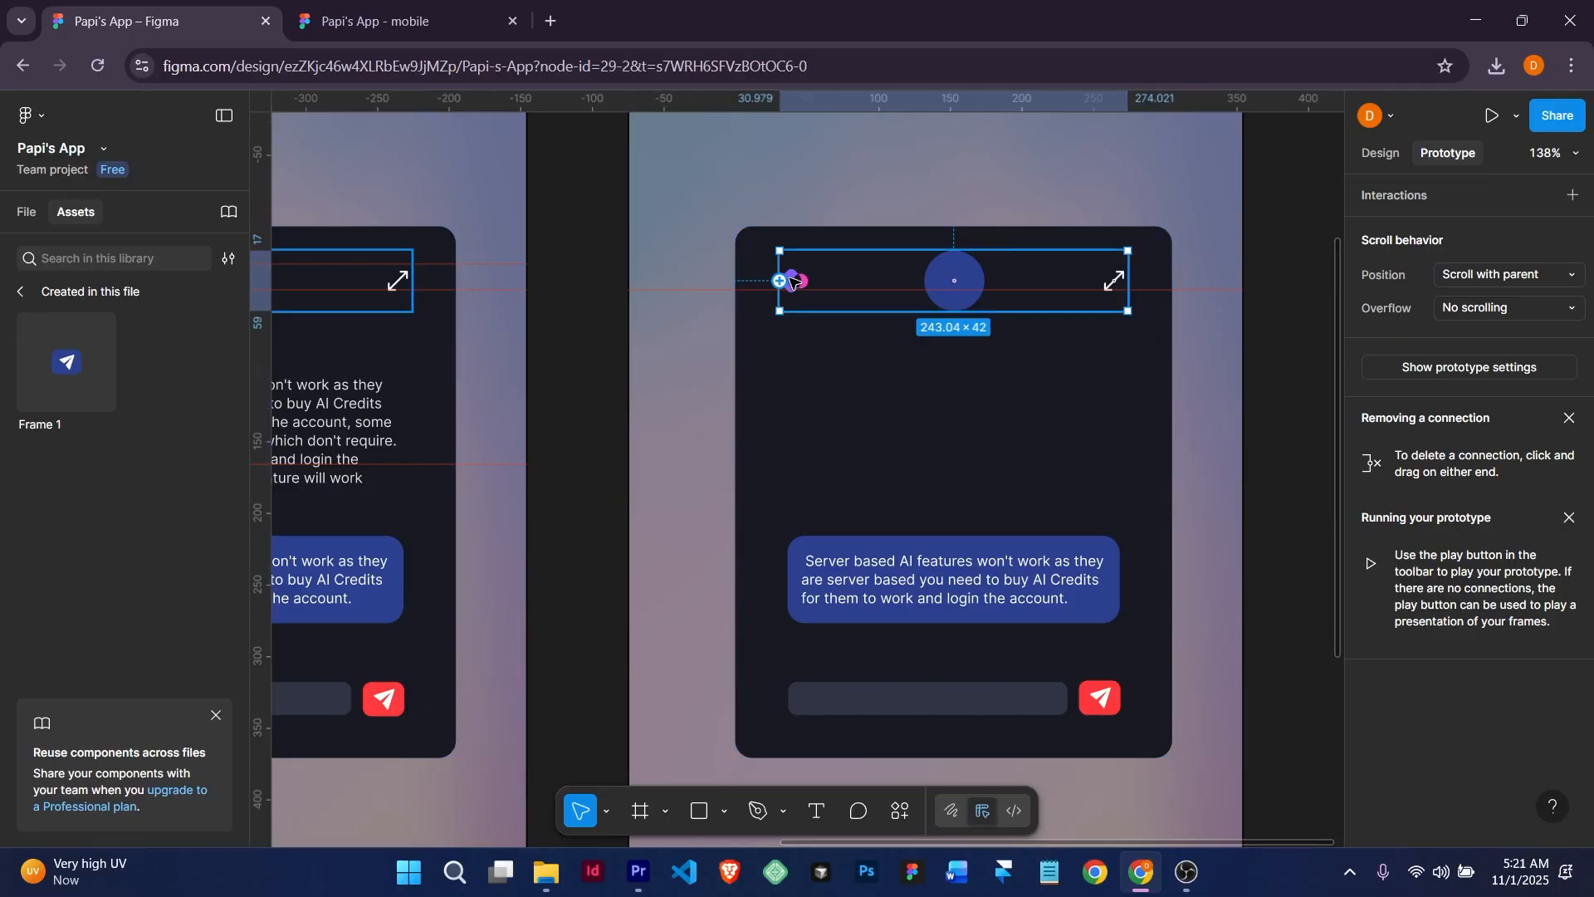
scroll(795, 282, "up", 5)
left_click(795, 282)
scroll(796, 282, "down", 6)
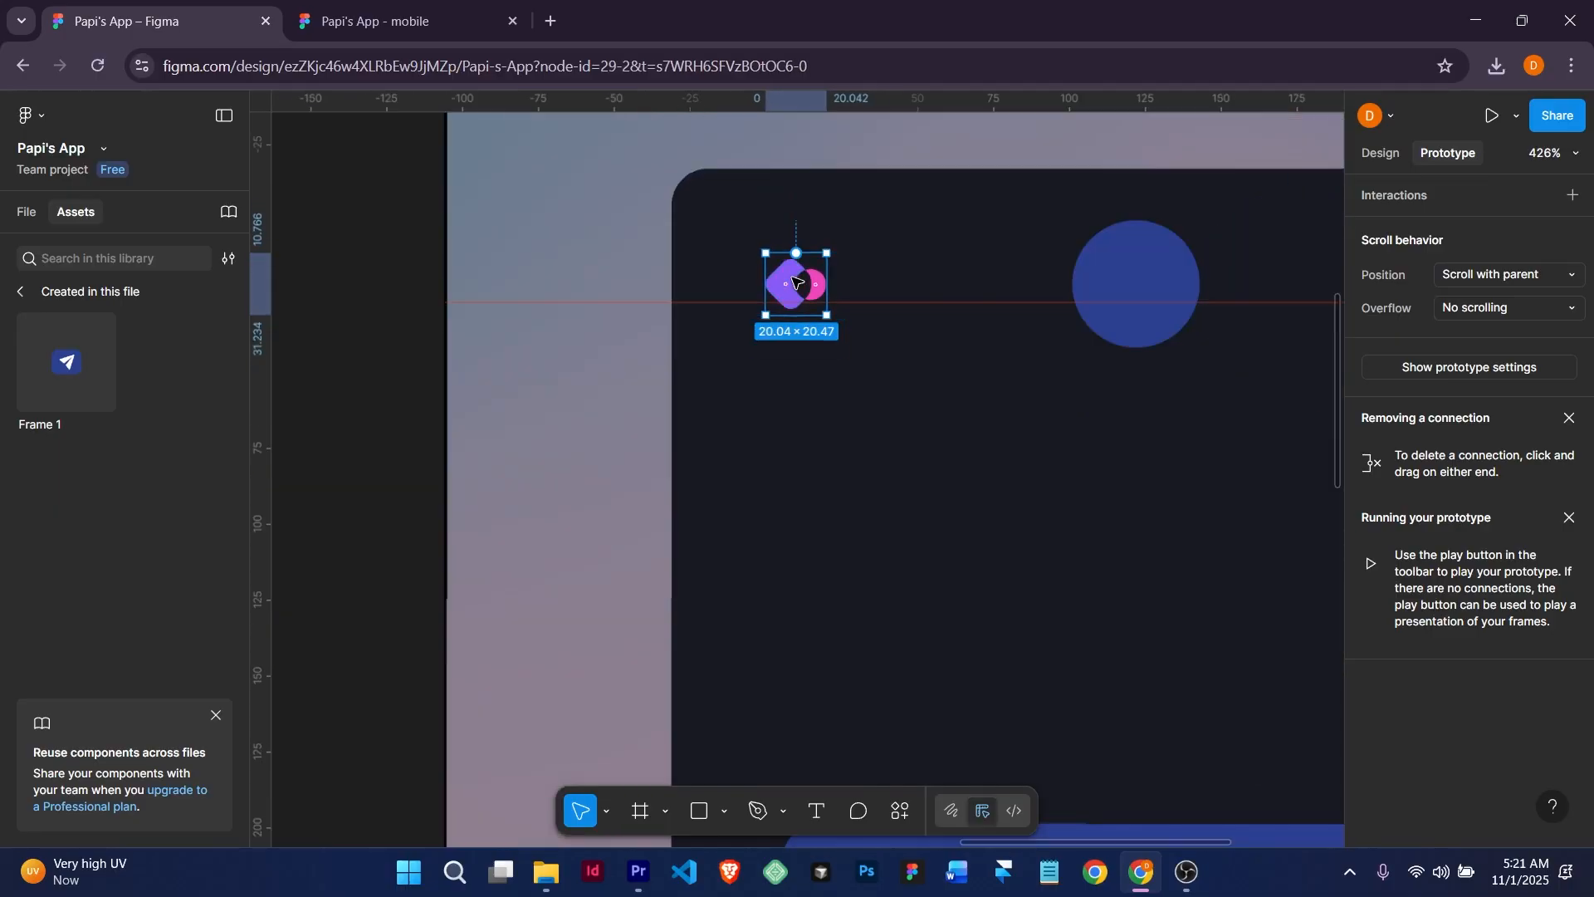
scroll(793, 278, "up", 8)
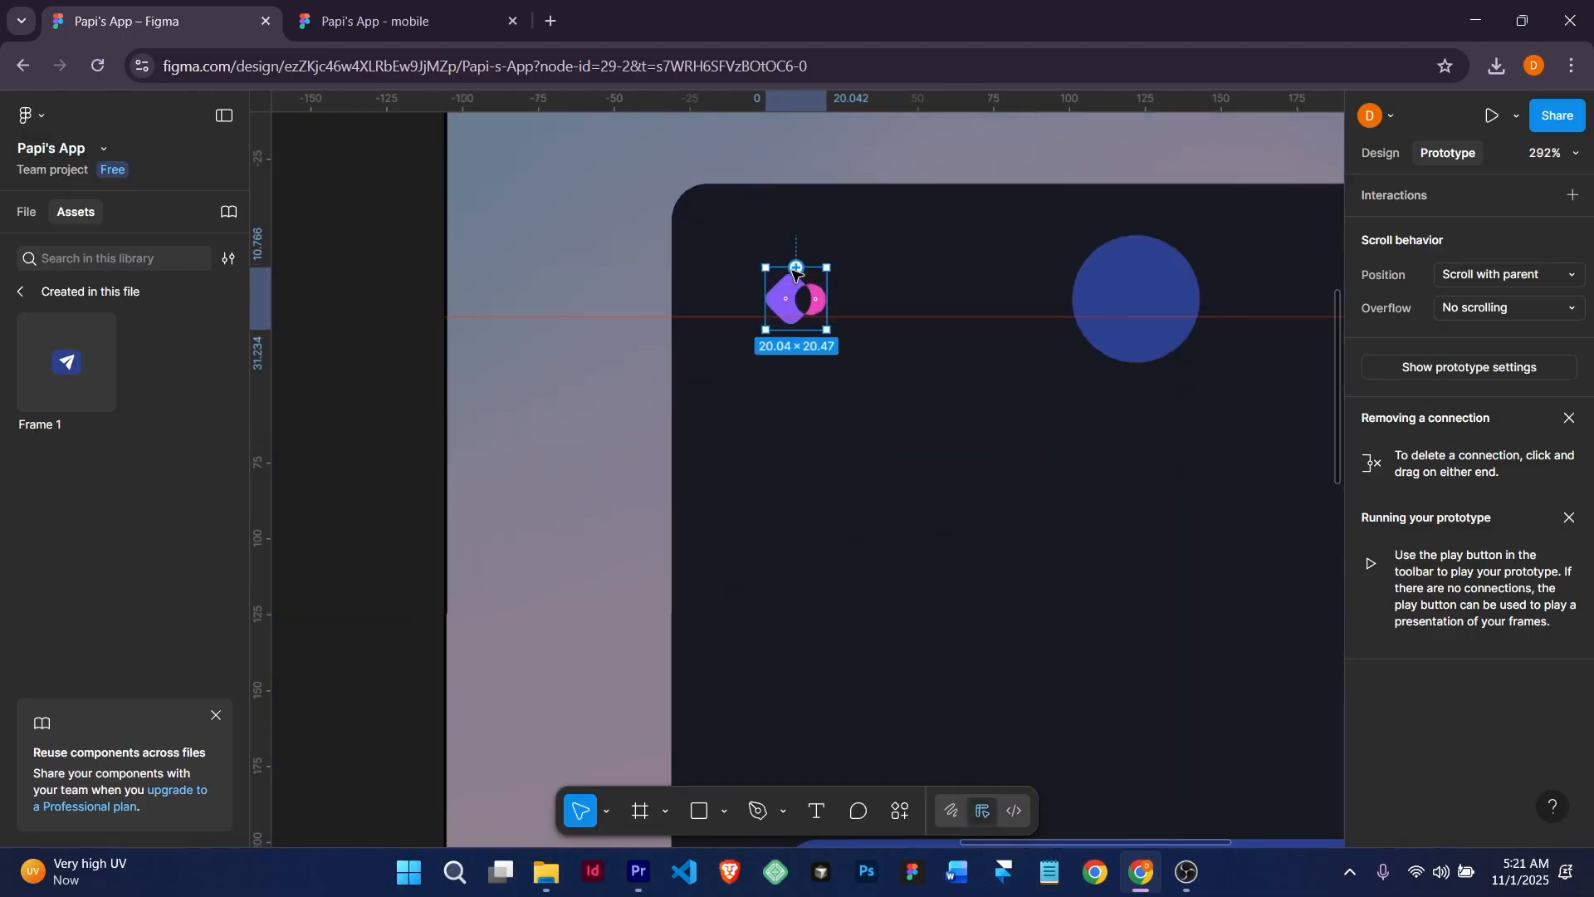
scroll(804, 269, "down", 5)
scroll(807, 261, "up", 5)
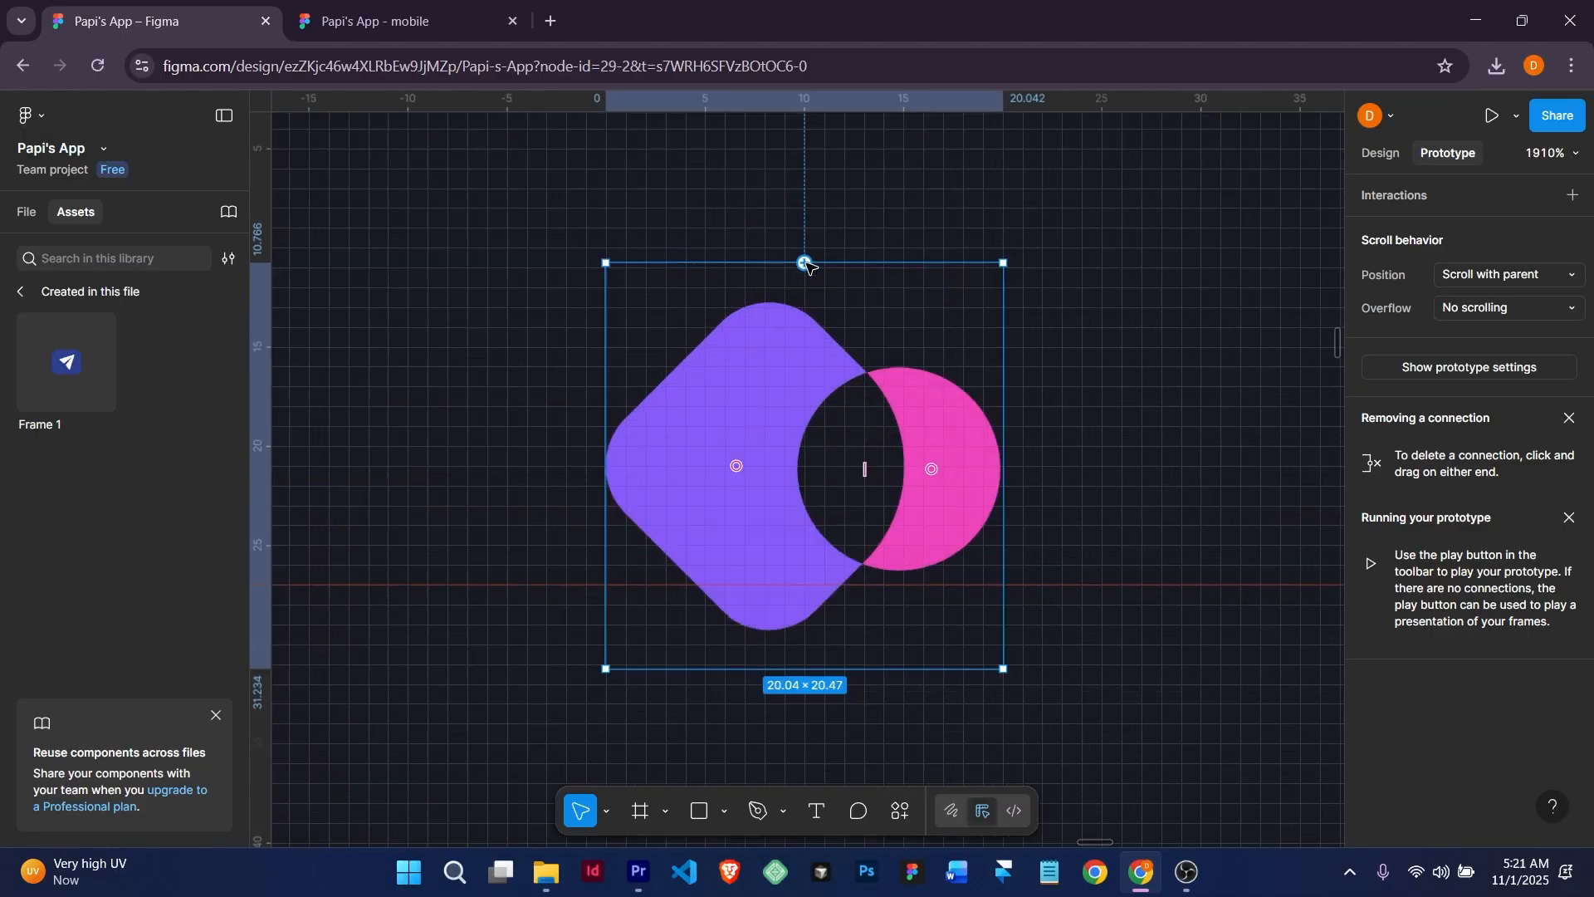
scroll(809, 264, "down", 5)
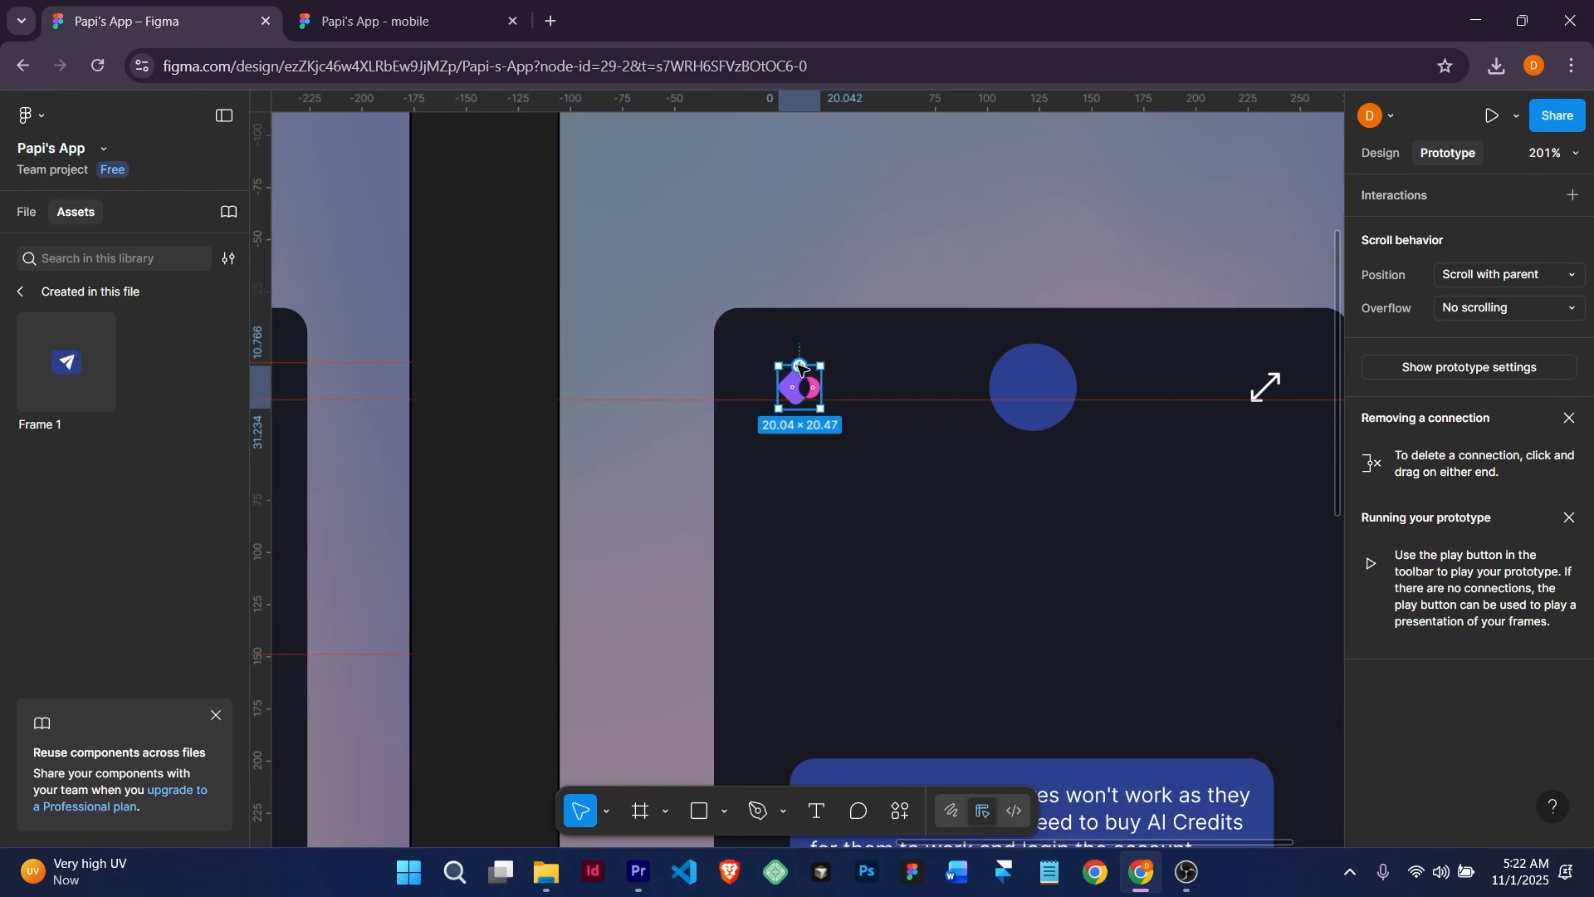
left_click_drag(801, 366, 759, 349)
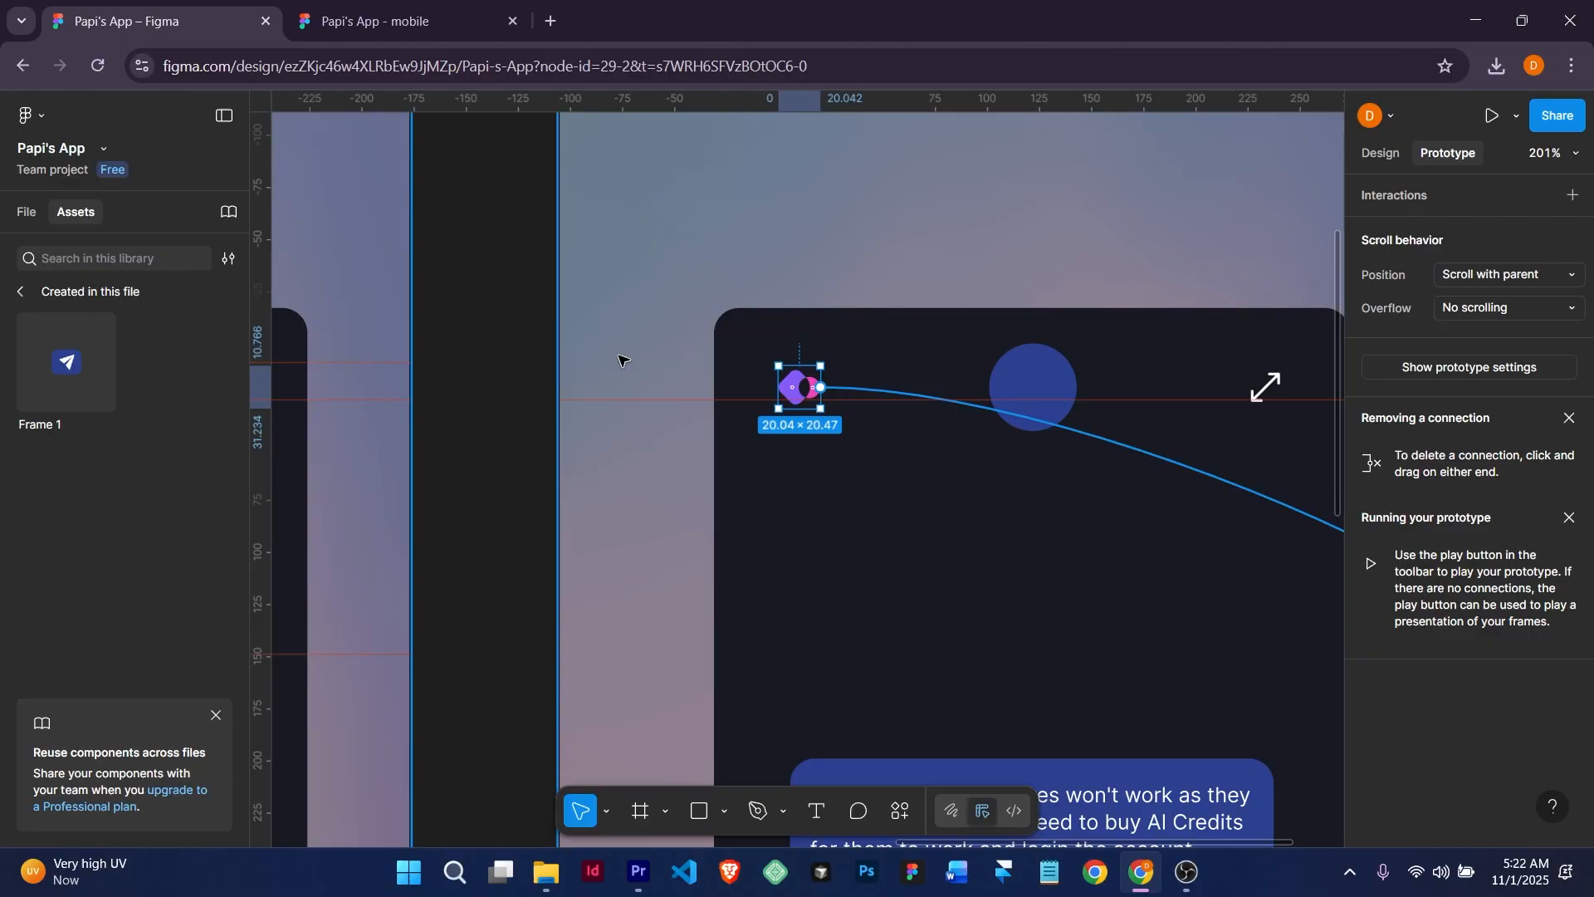
left_click_drag(621, 360, 394, 382)
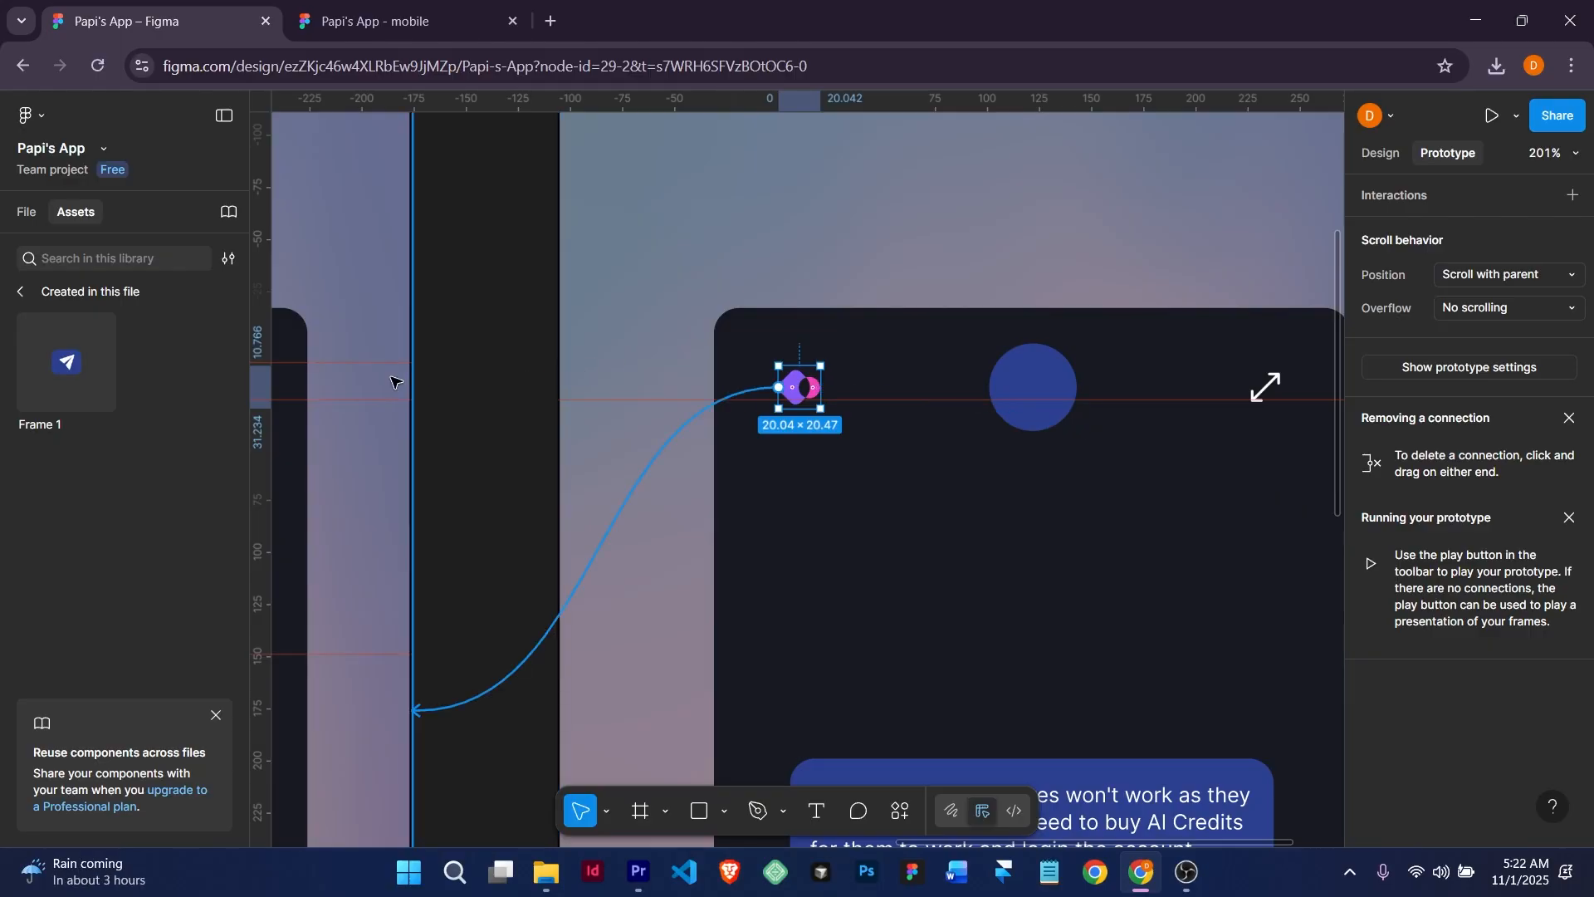
left_click_drag(394, 382, 396, 375)
scroll(583, 498, "down", 5)
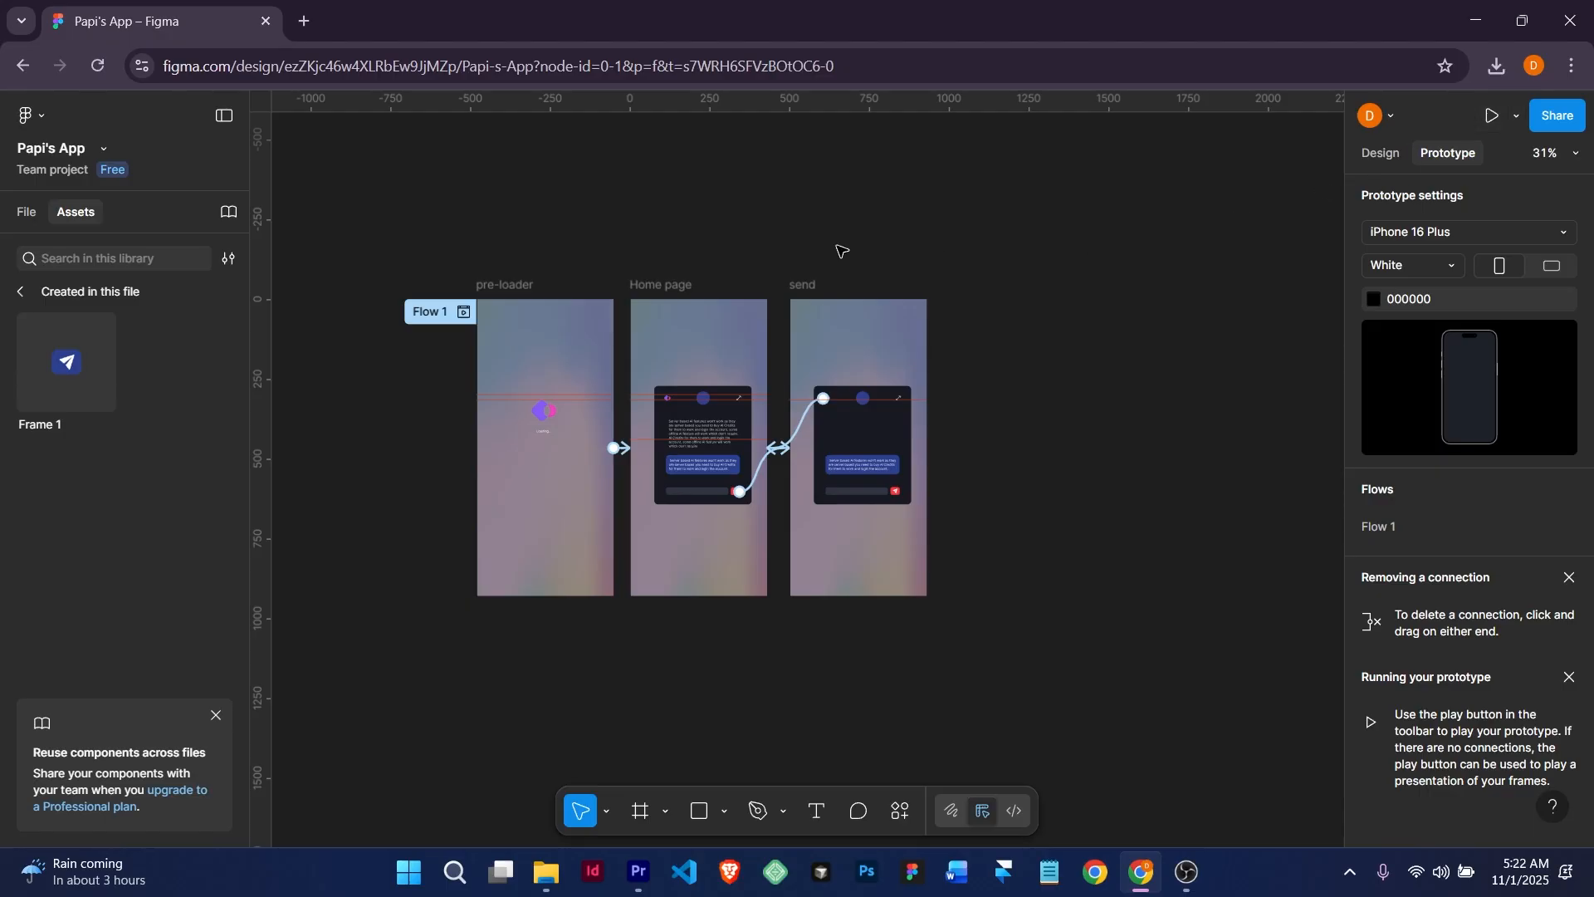
Preview the prototype, restart it from the pre-loader, and test the send button on the Home page.
scroll(597, 332, "right", 3)
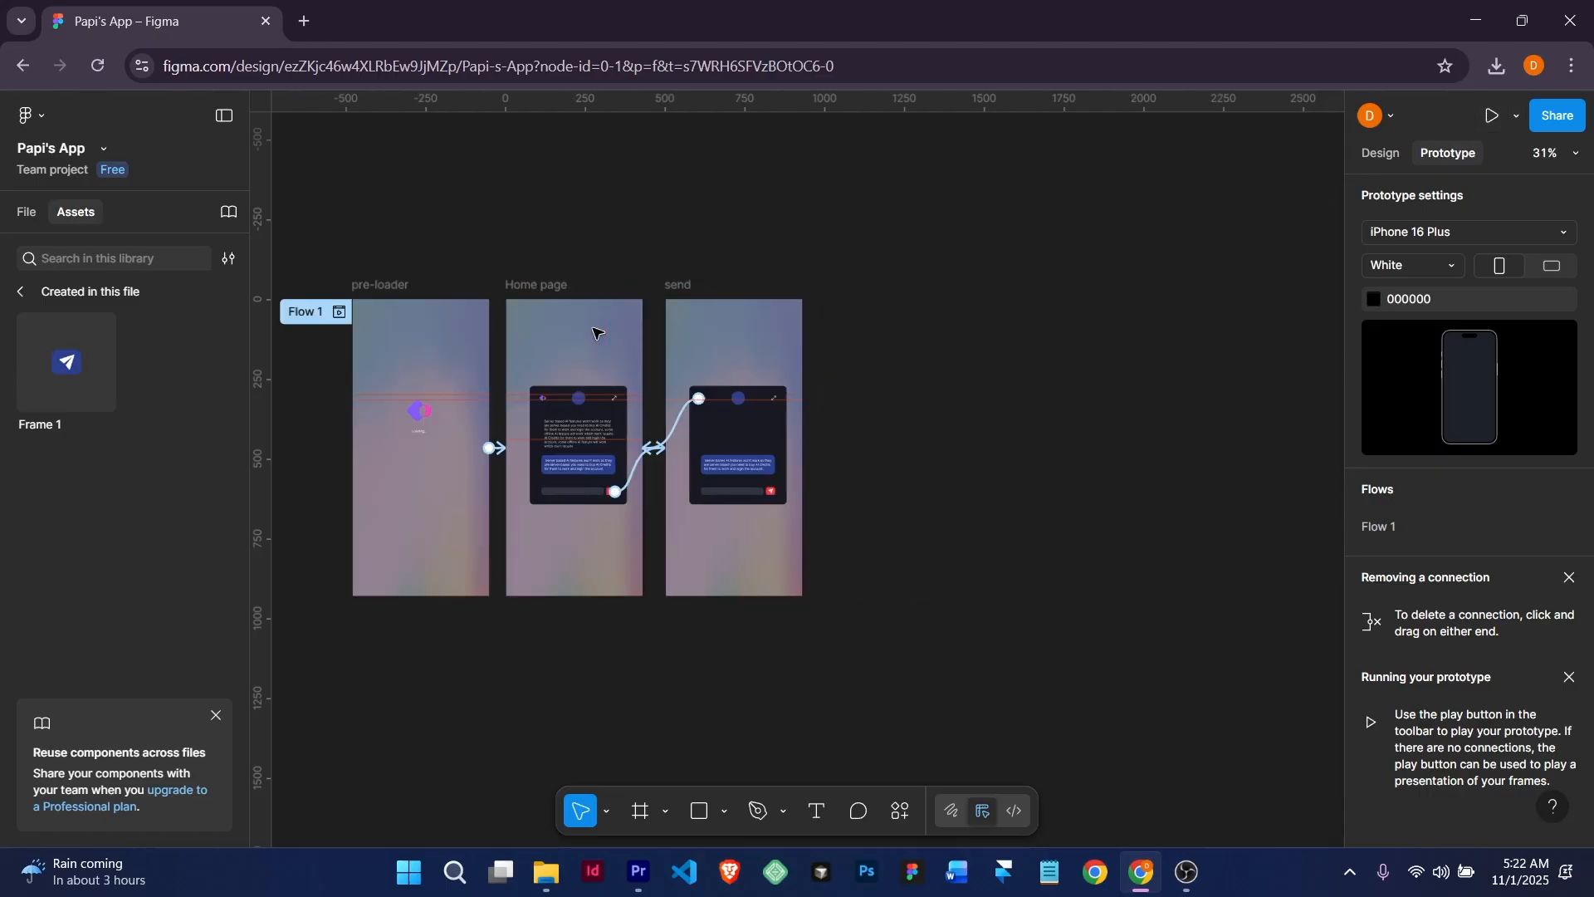
left_click_drag(596, 332, 698, 375)
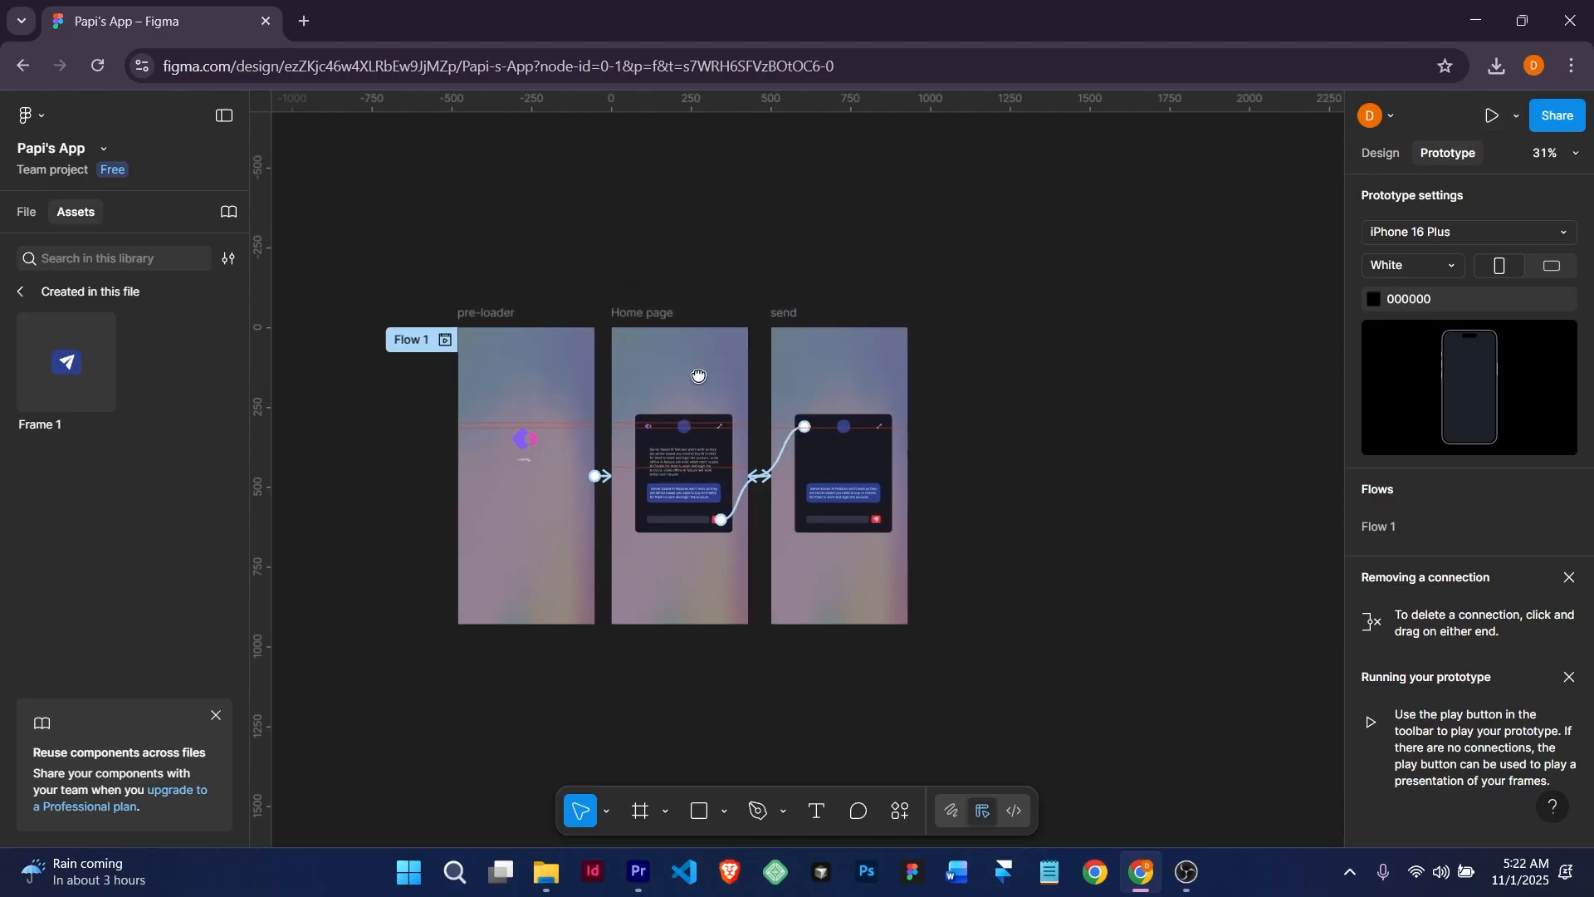
left_click(1487, 115)
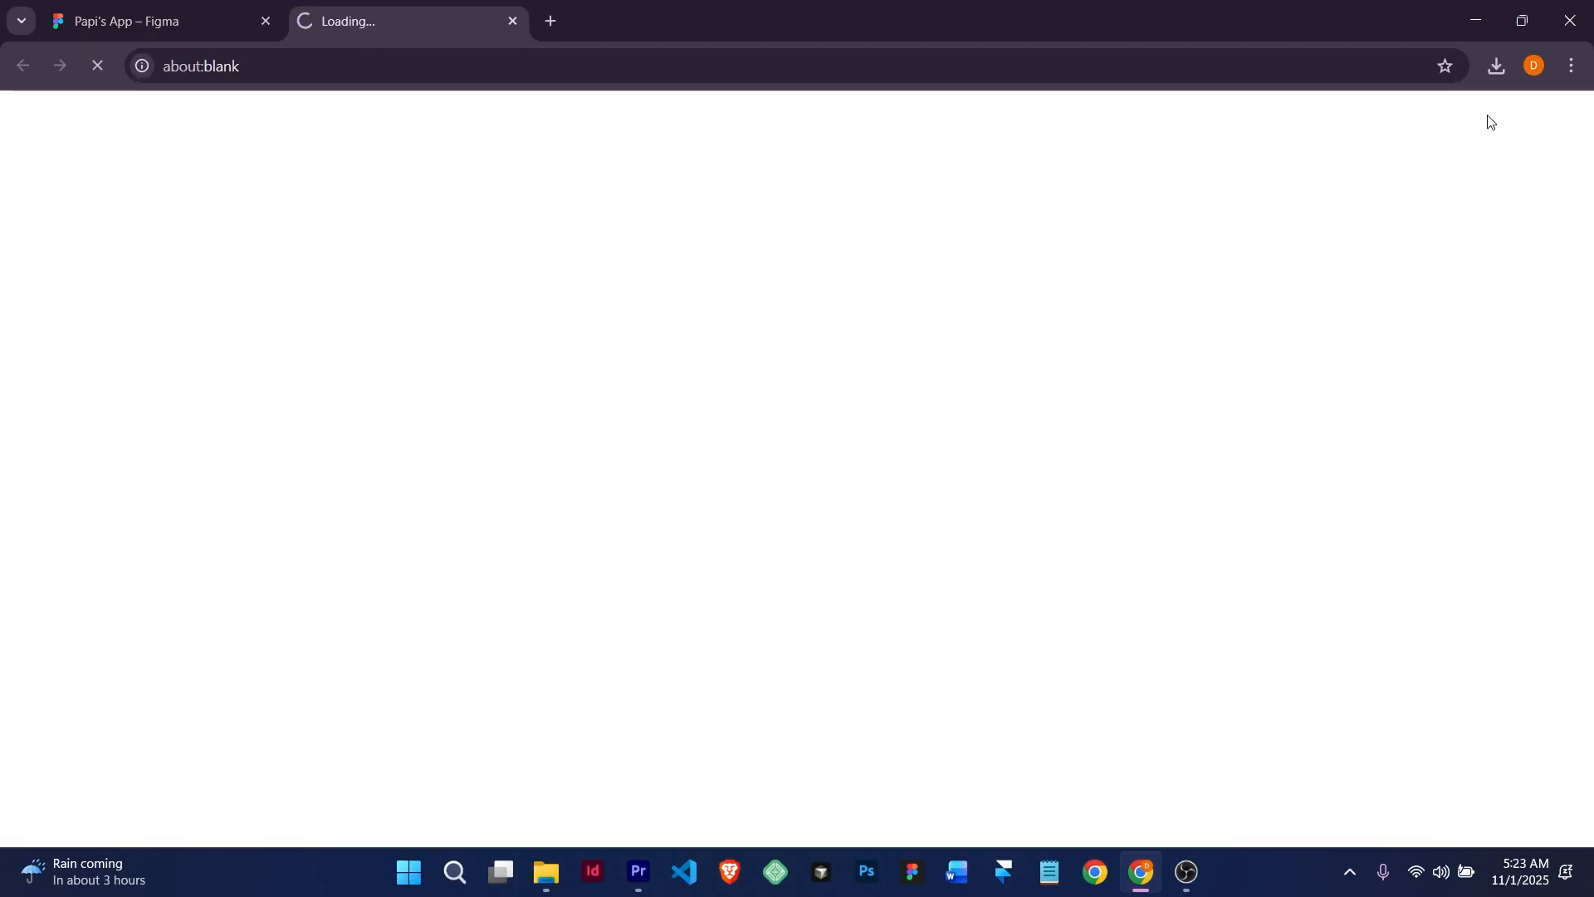
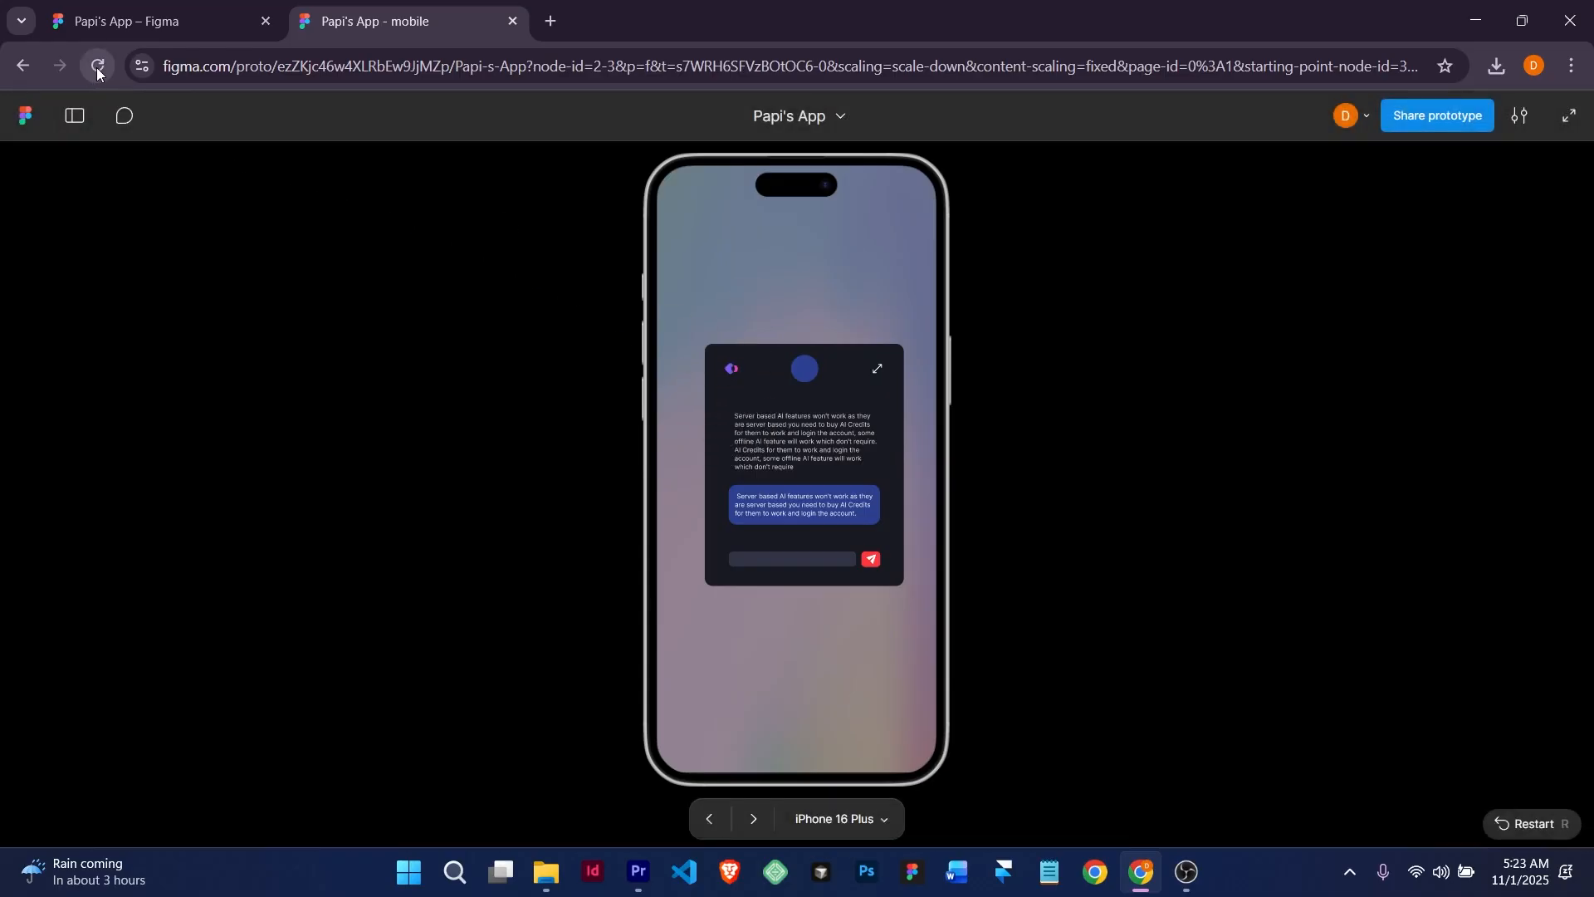
key("r")
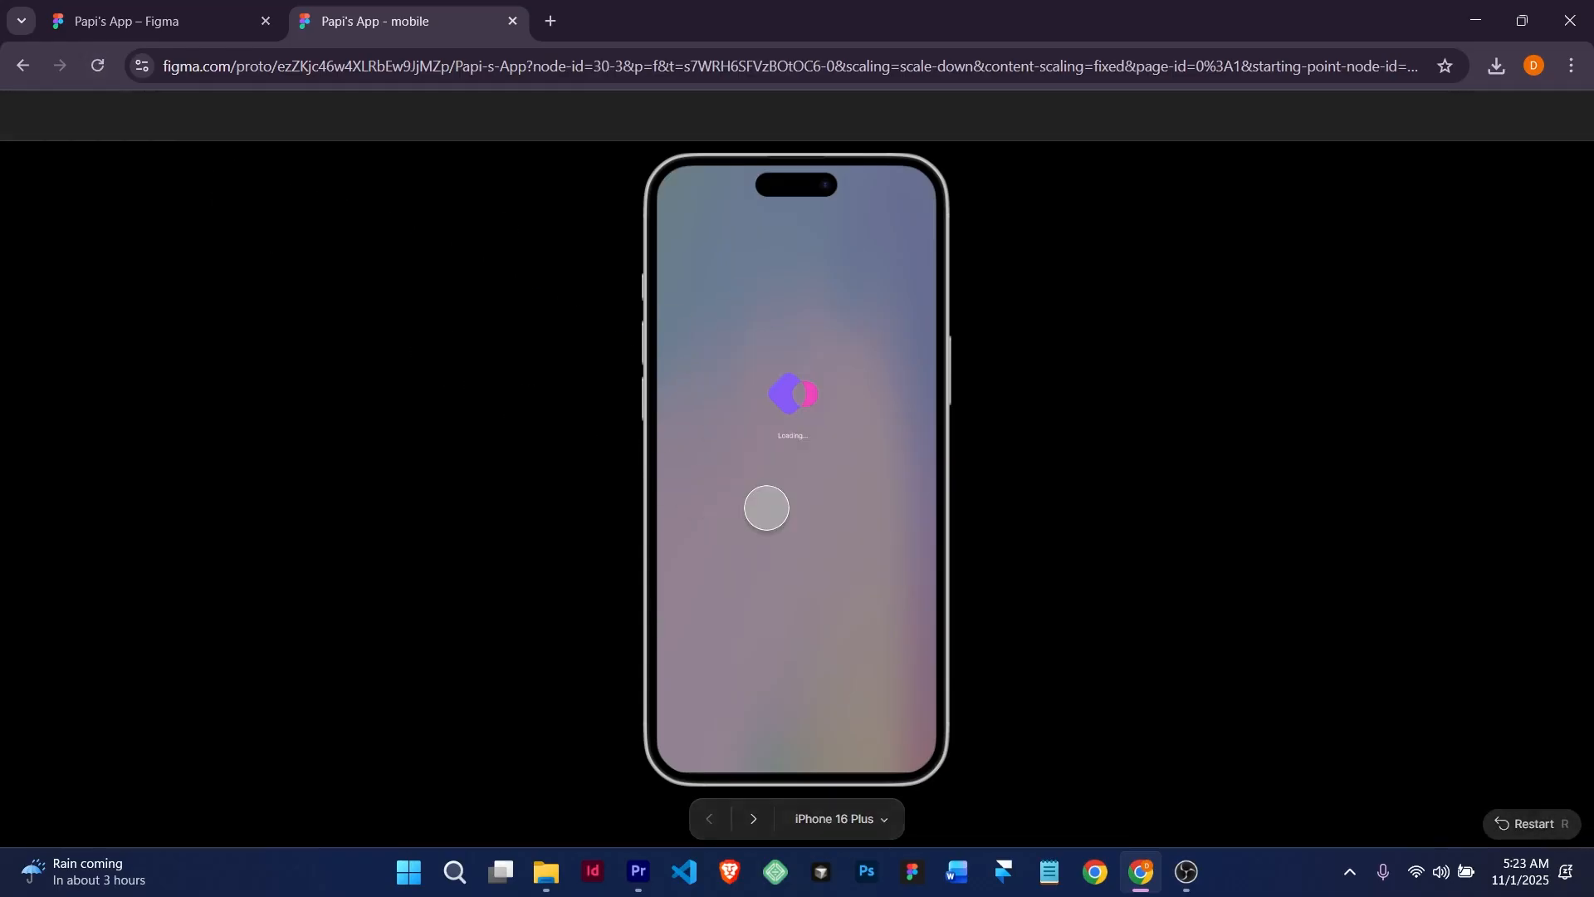
key("r")
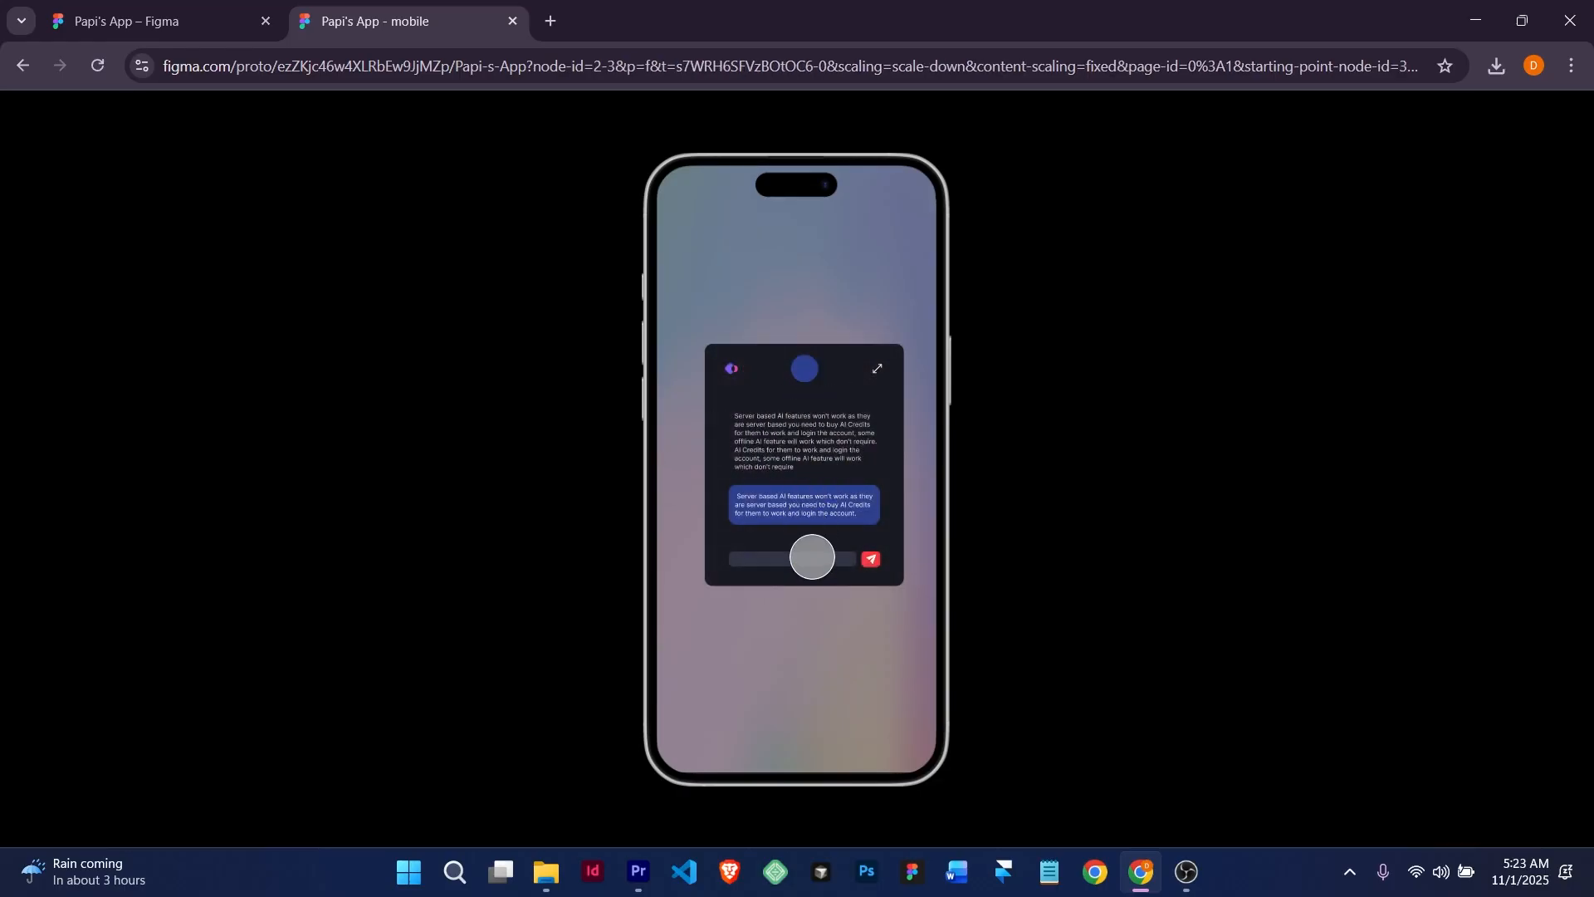
key("r")
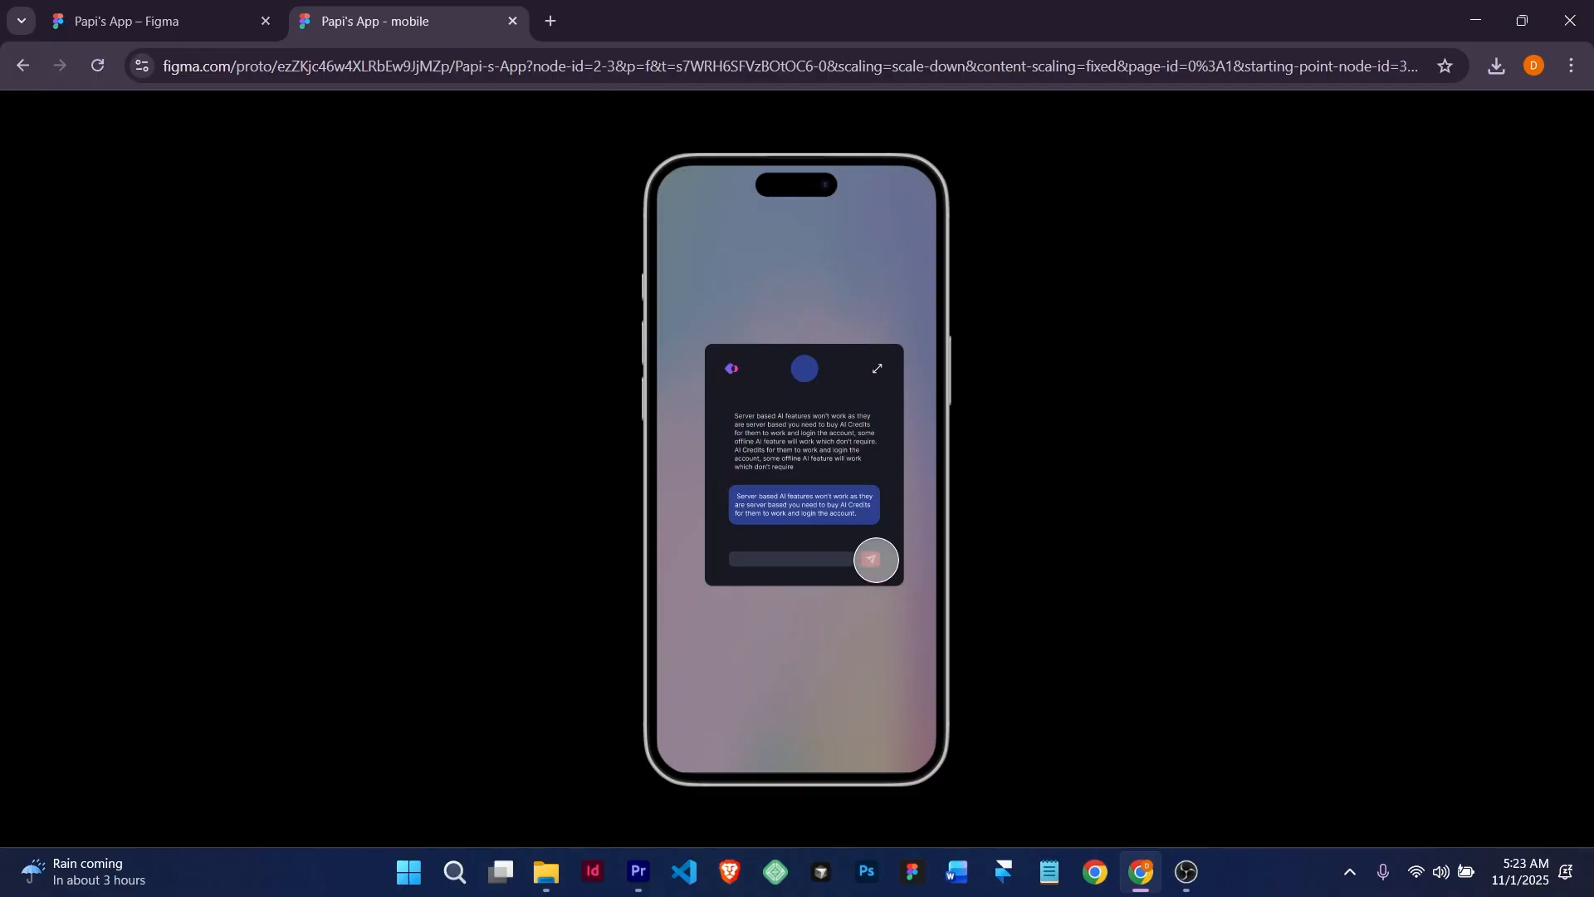
left_click(871, 558)
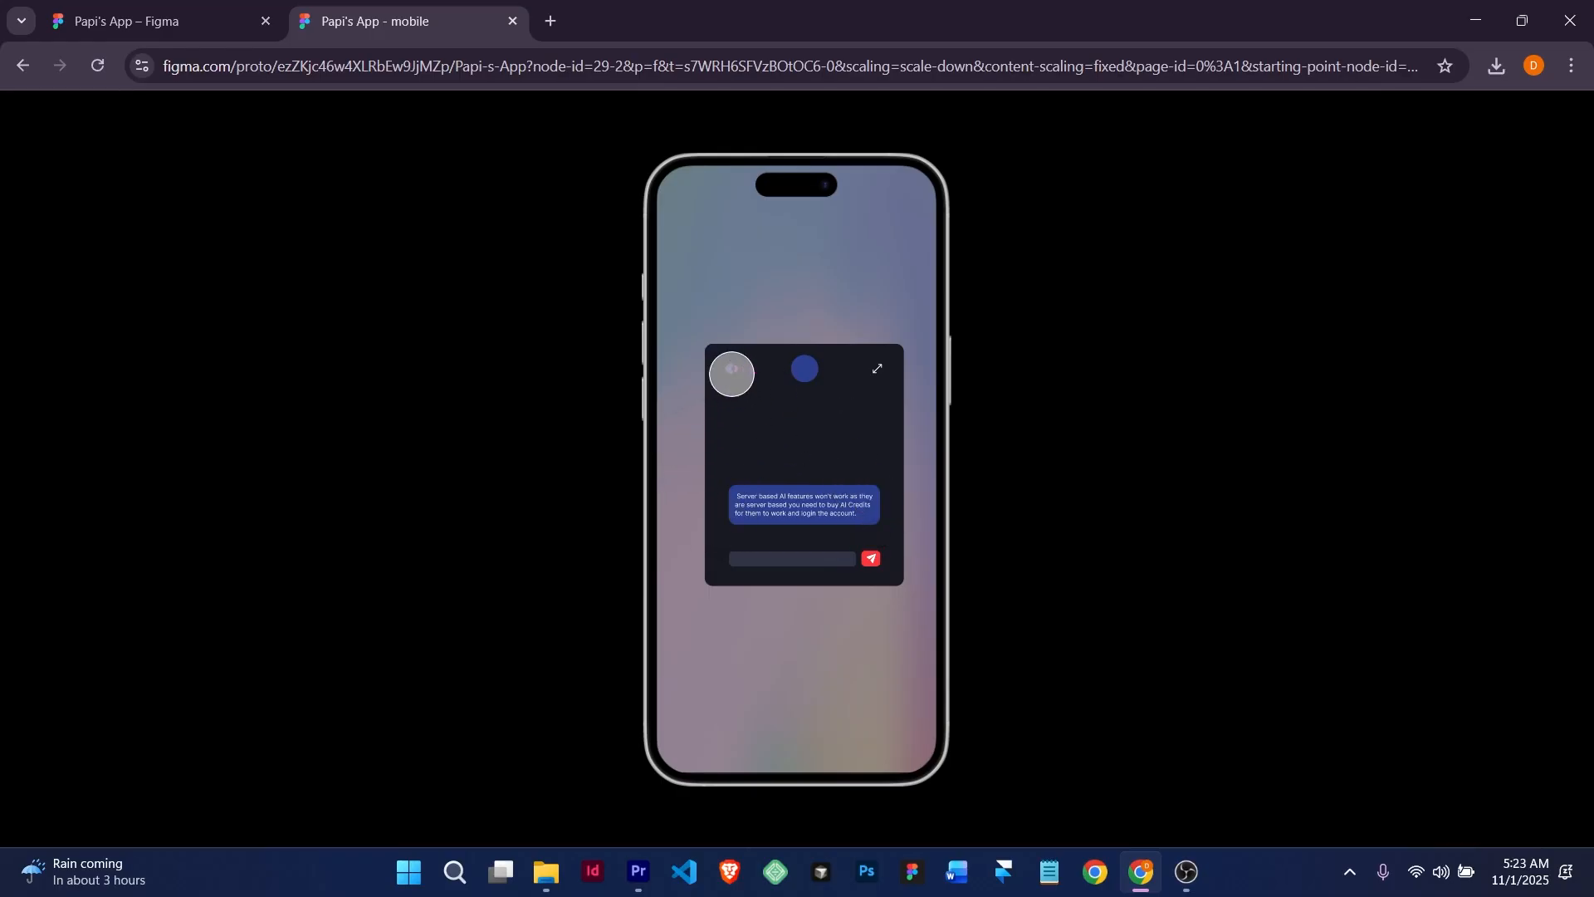
Test the chat header logo's link from the send frame to the Home page, and view the prototype's sharing options.
left_click(734, 370)
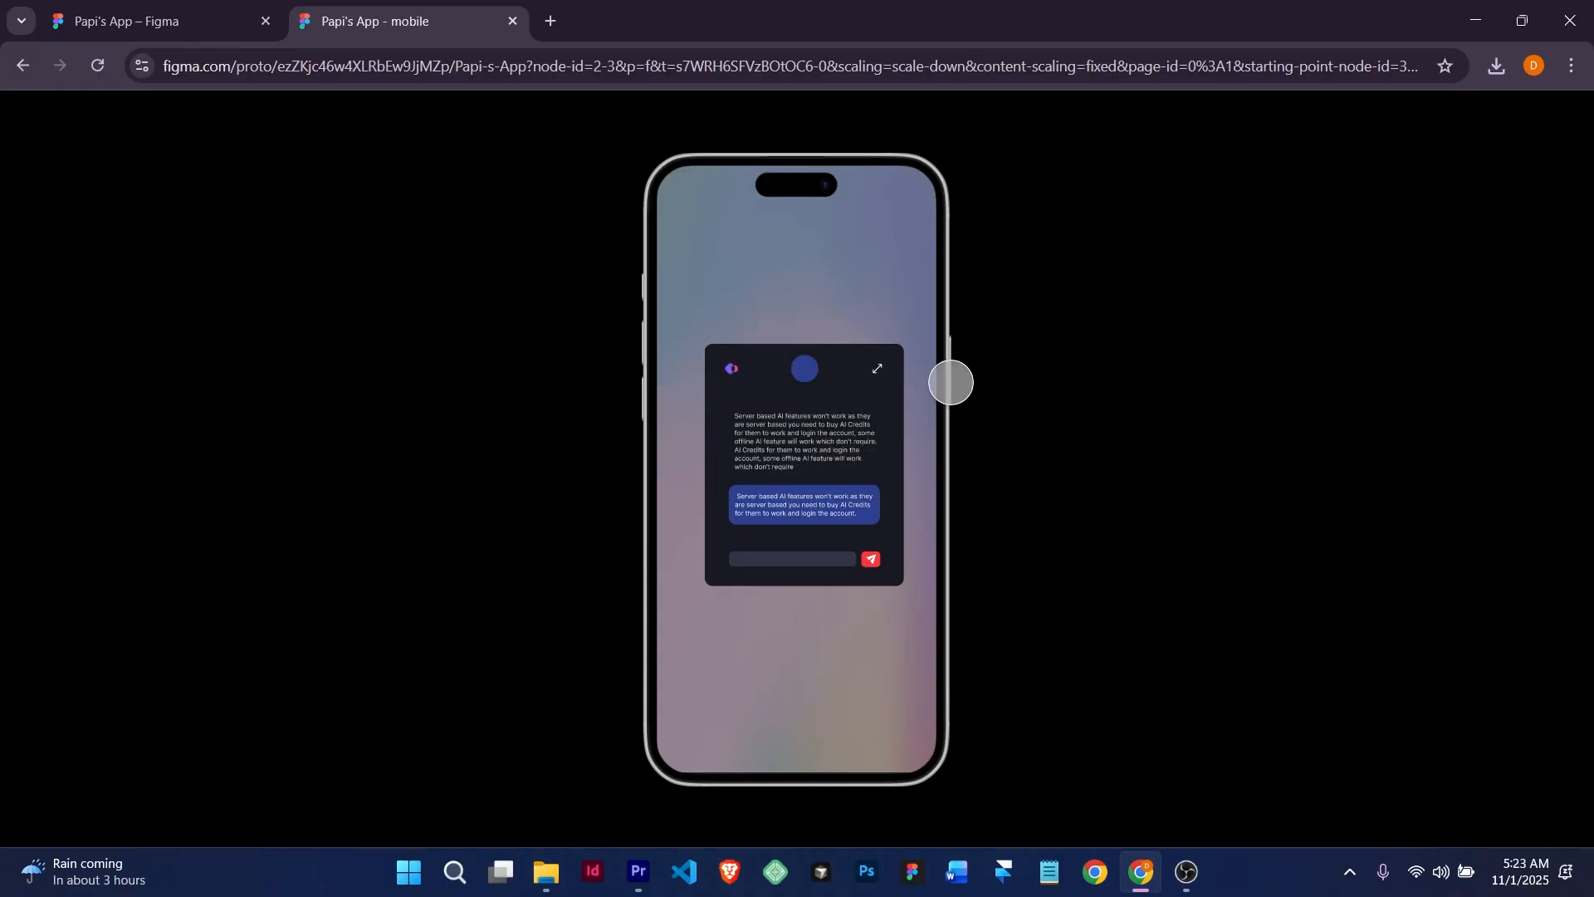
left_click(1159, 311)
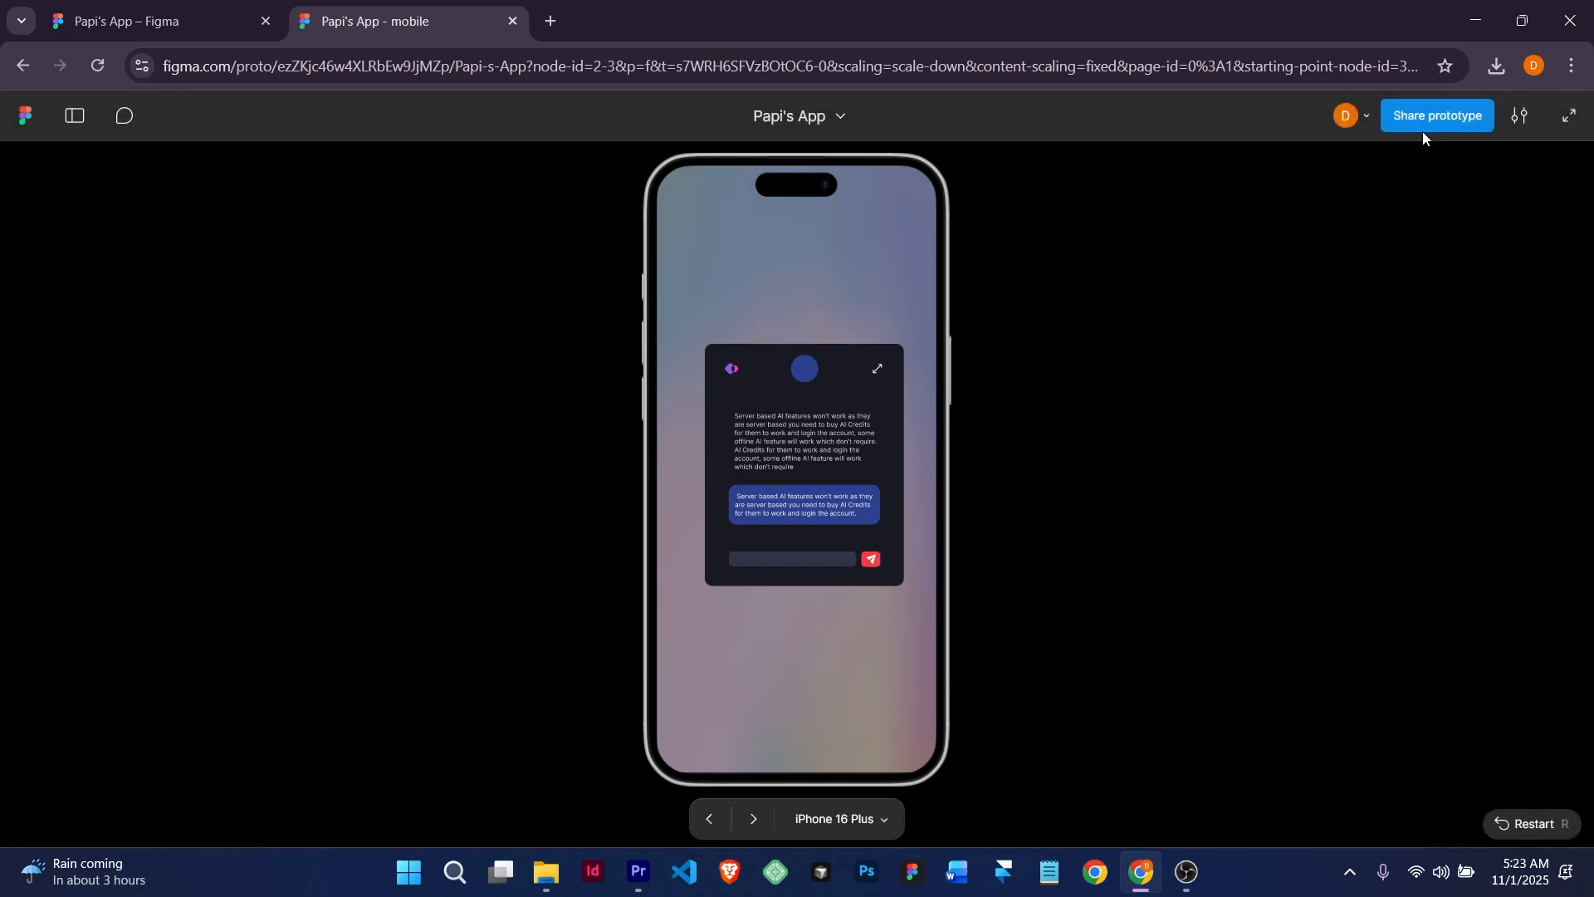
left_click(1428, 112)
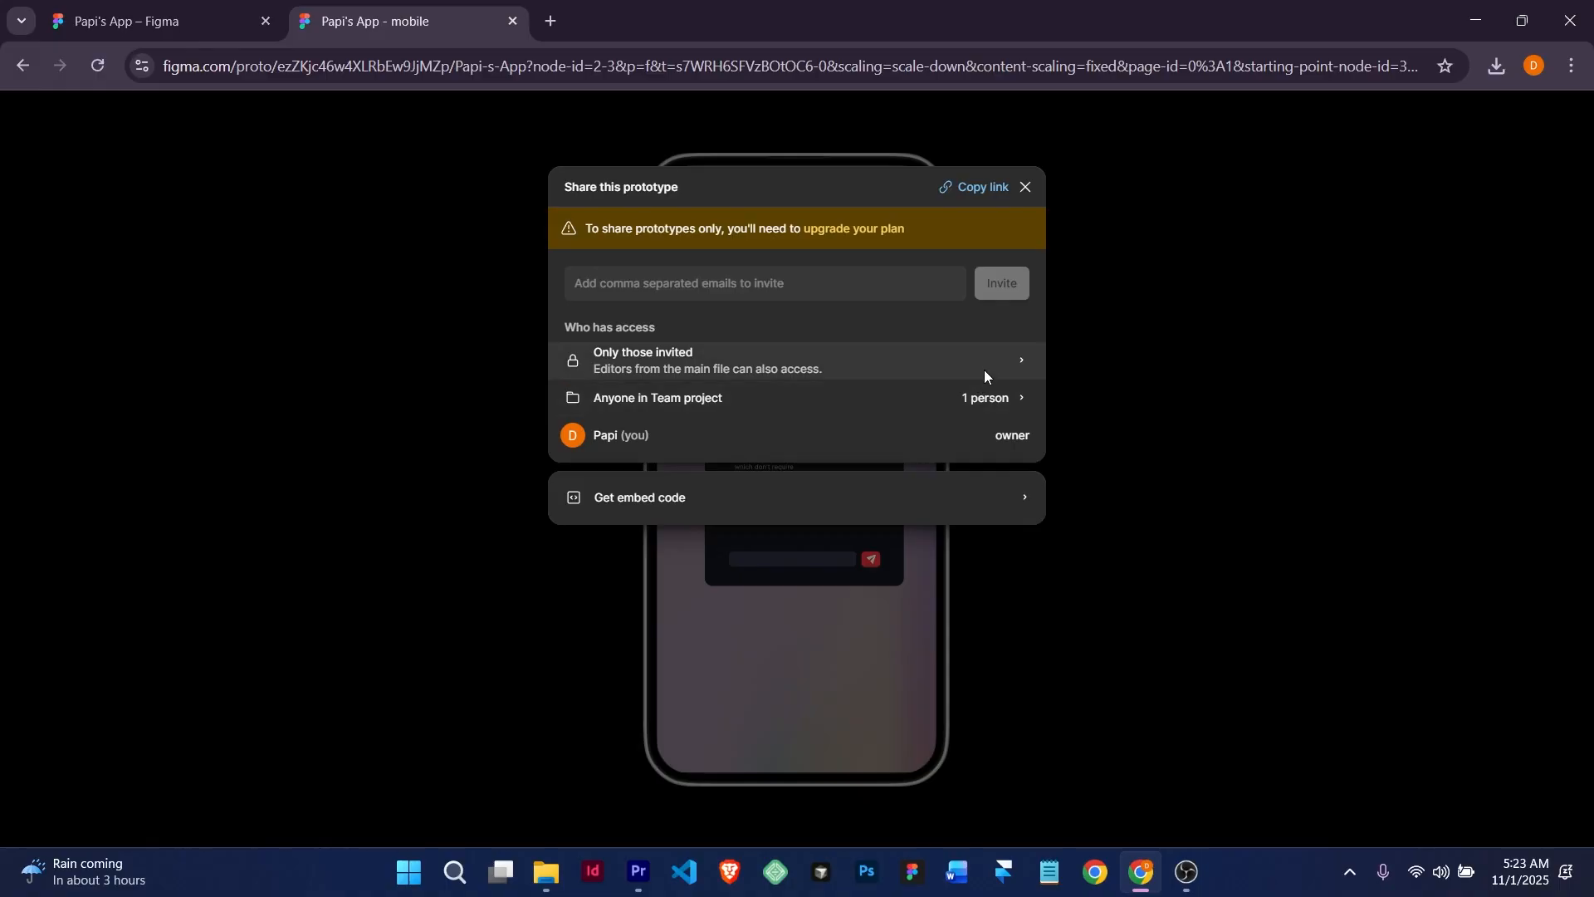
left_click(1025, 187)
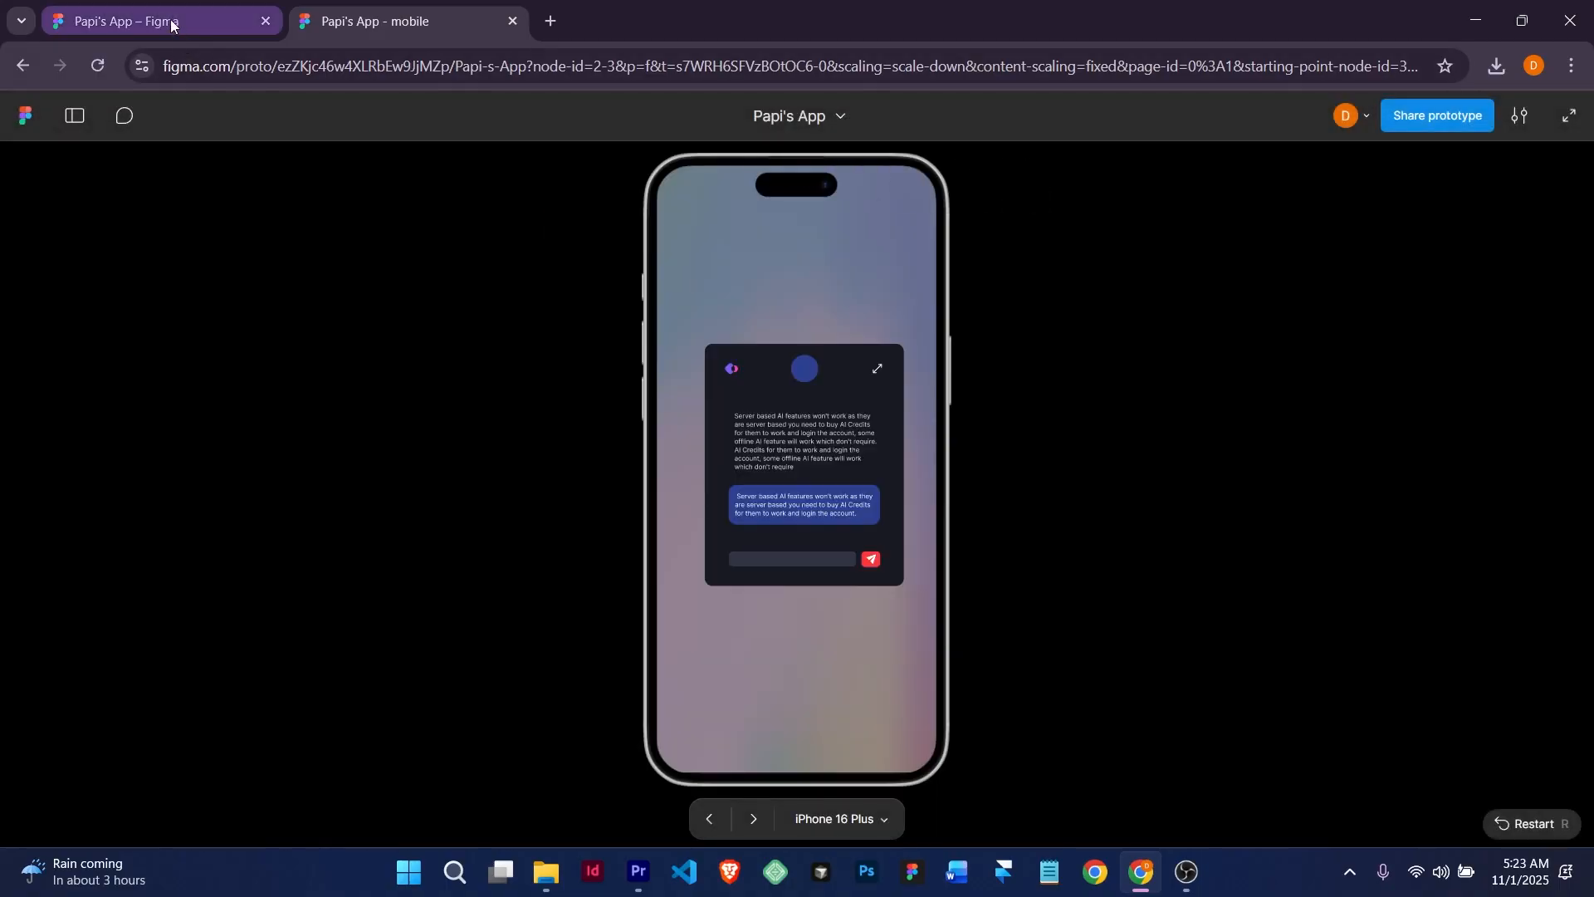
Return to the Papi's App design file and switch from prototype editing to design editing.
left_click(171, 23)
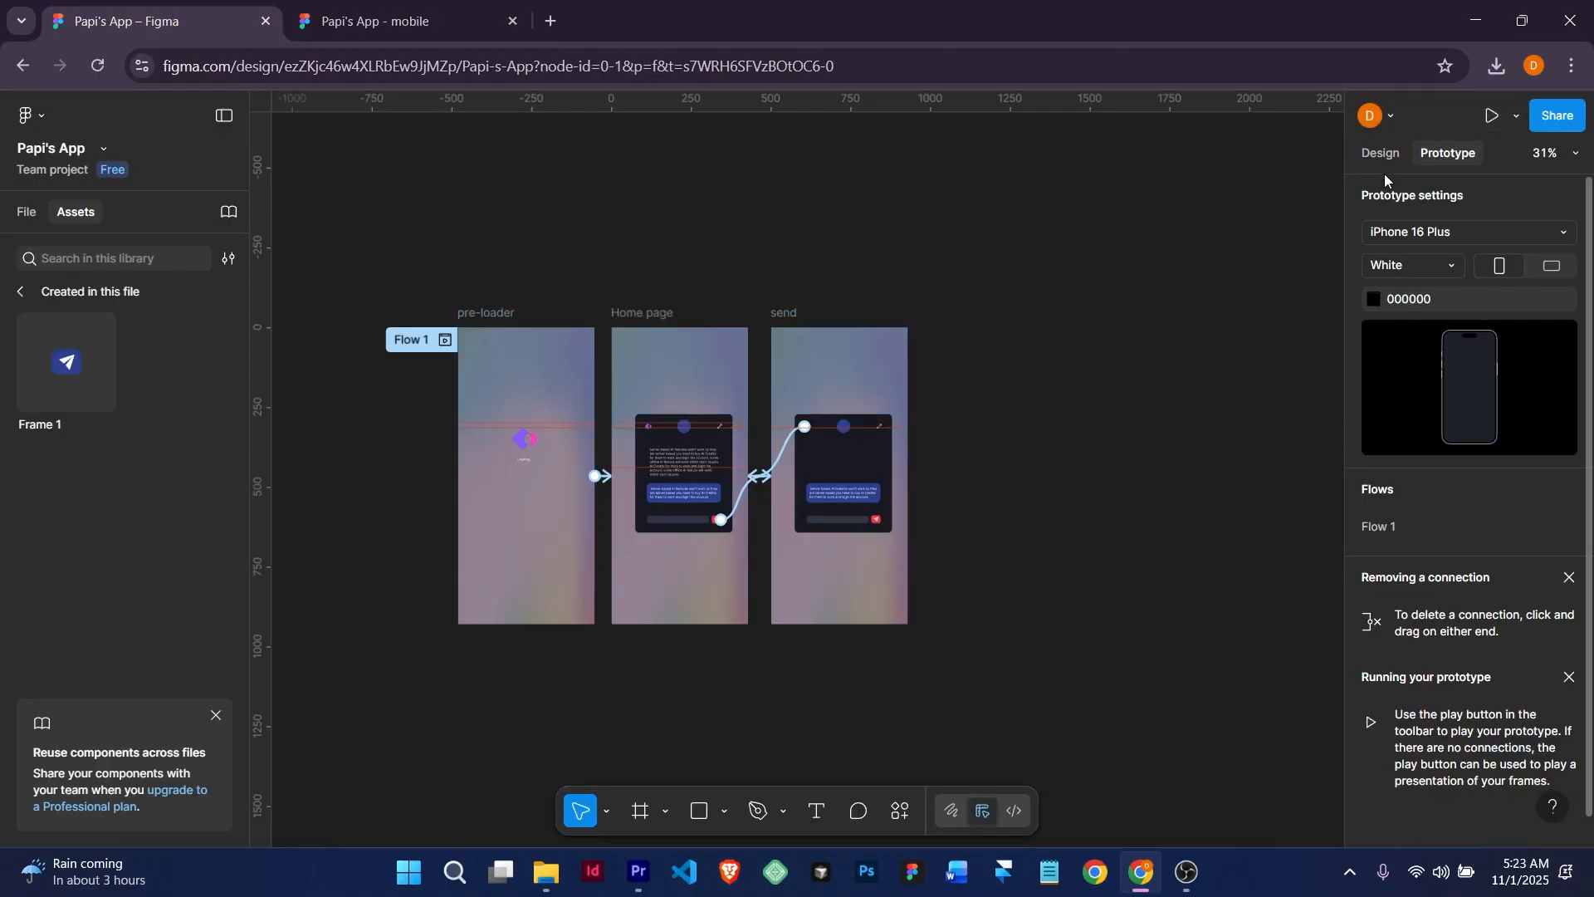
scroll(465, 336, "up", 2)
scroll(465, 336, "down", 3)
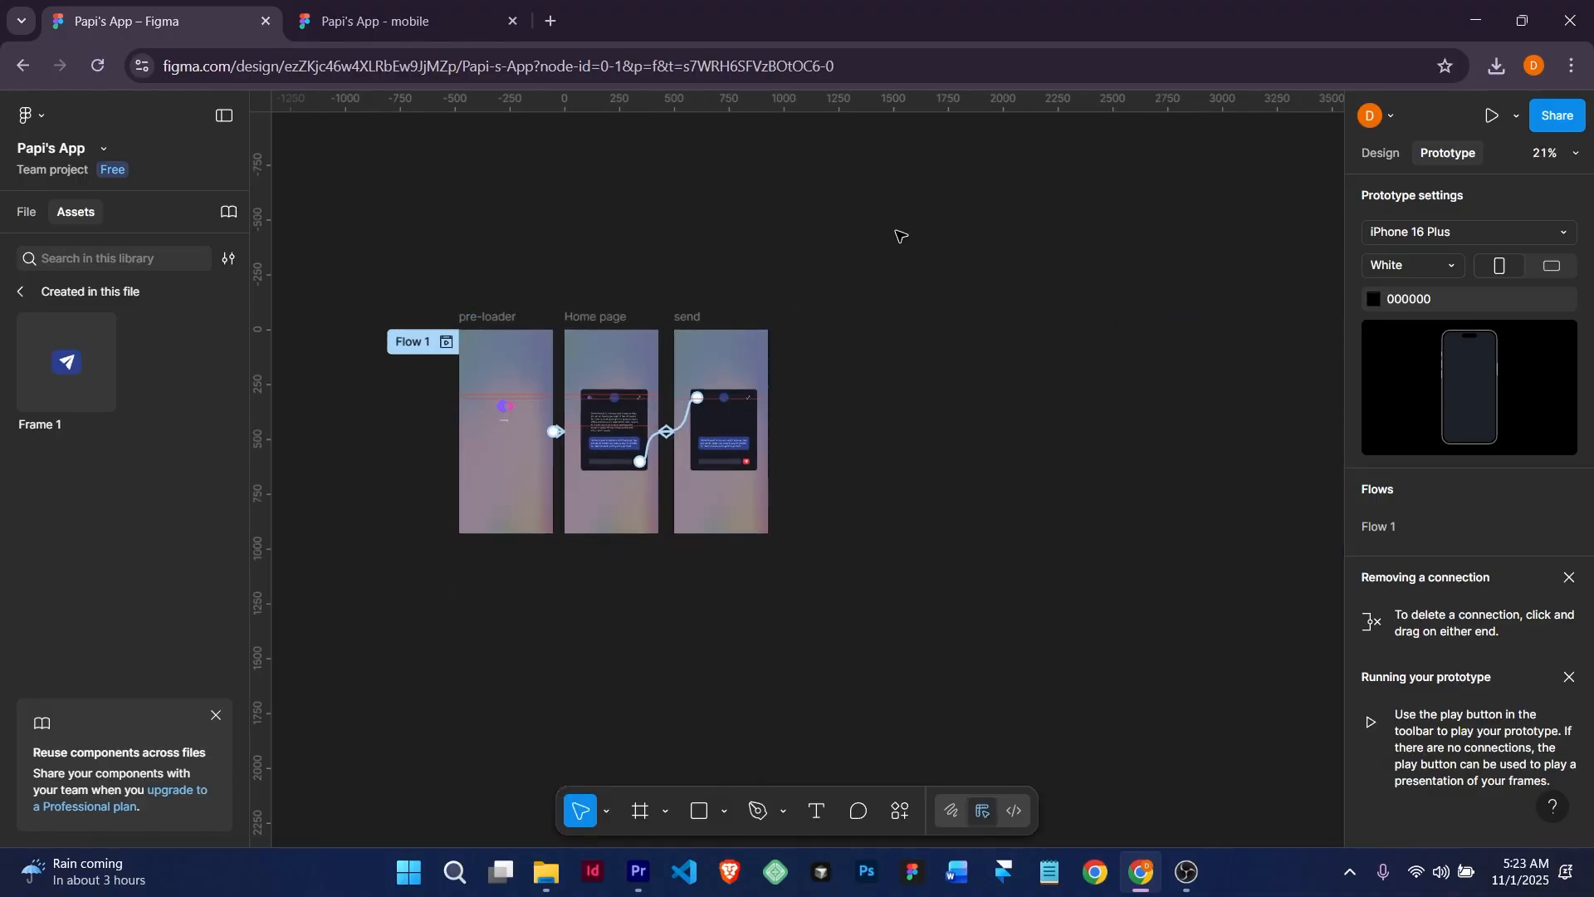
left_click(1380, 153)
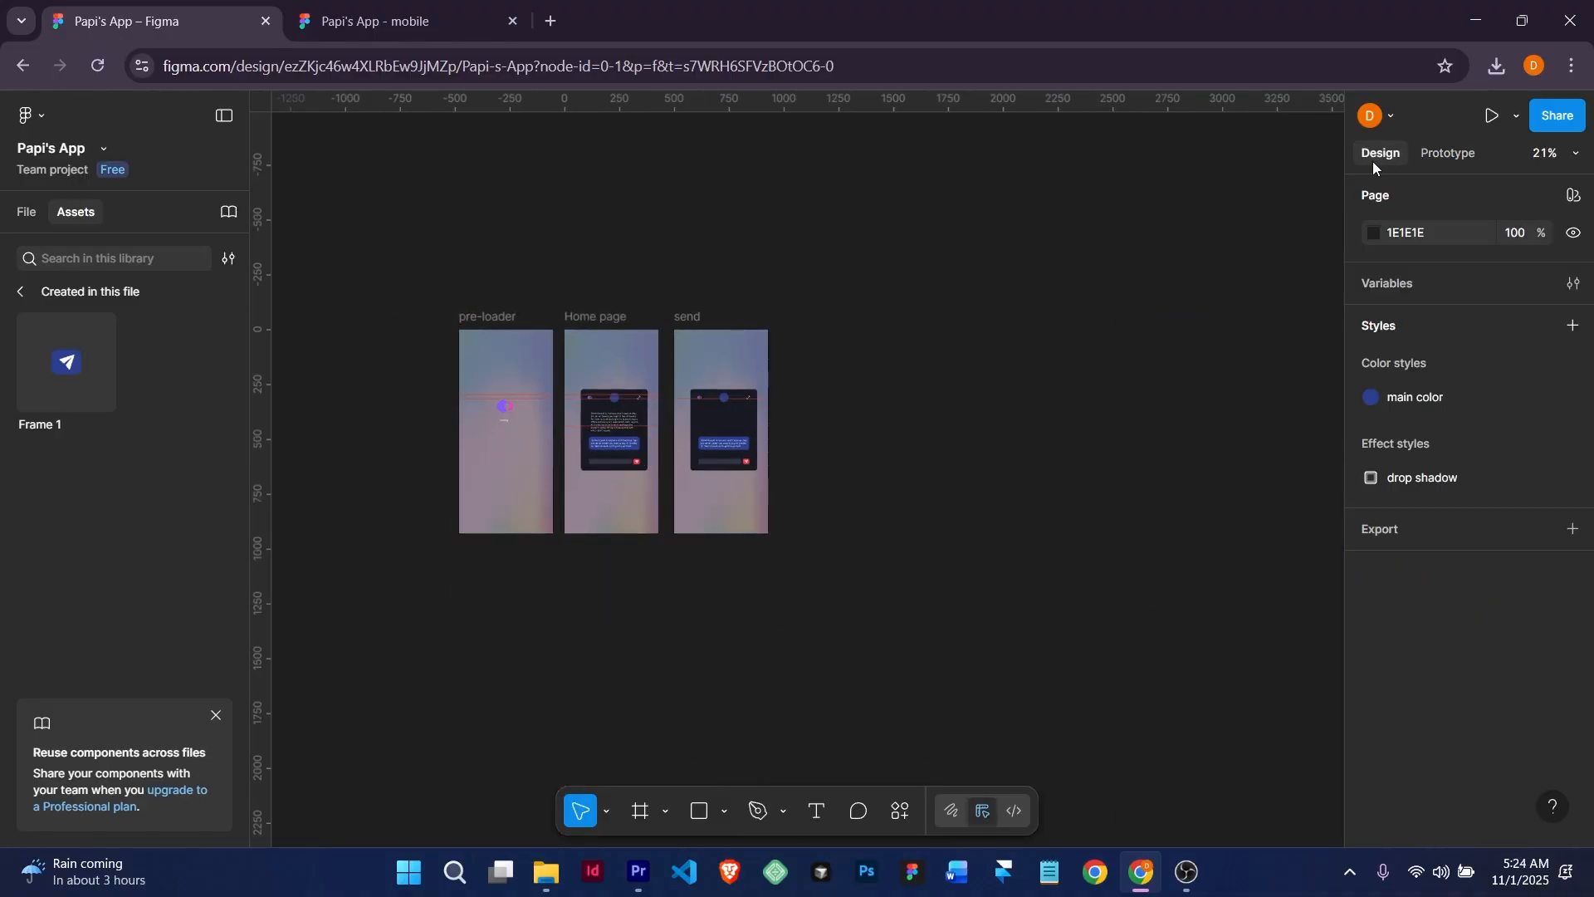
Export the pre-loader frame as a 1x PNG and deselect it.
scroll(487, 321, "up", 5)
left_click(615, 177)
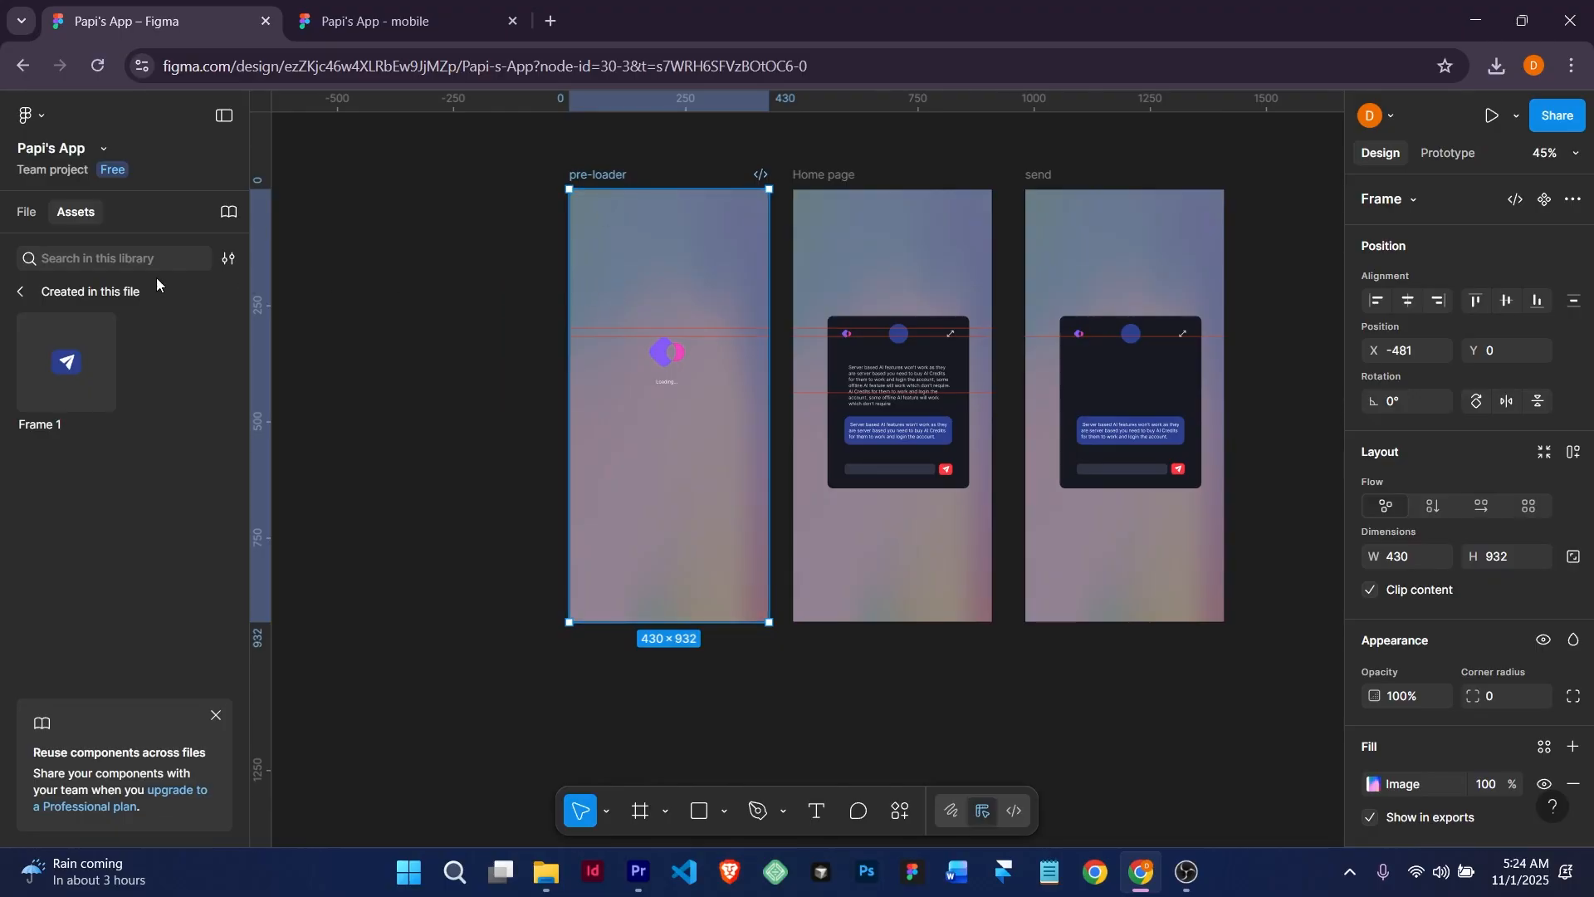
left_click(38, 113)
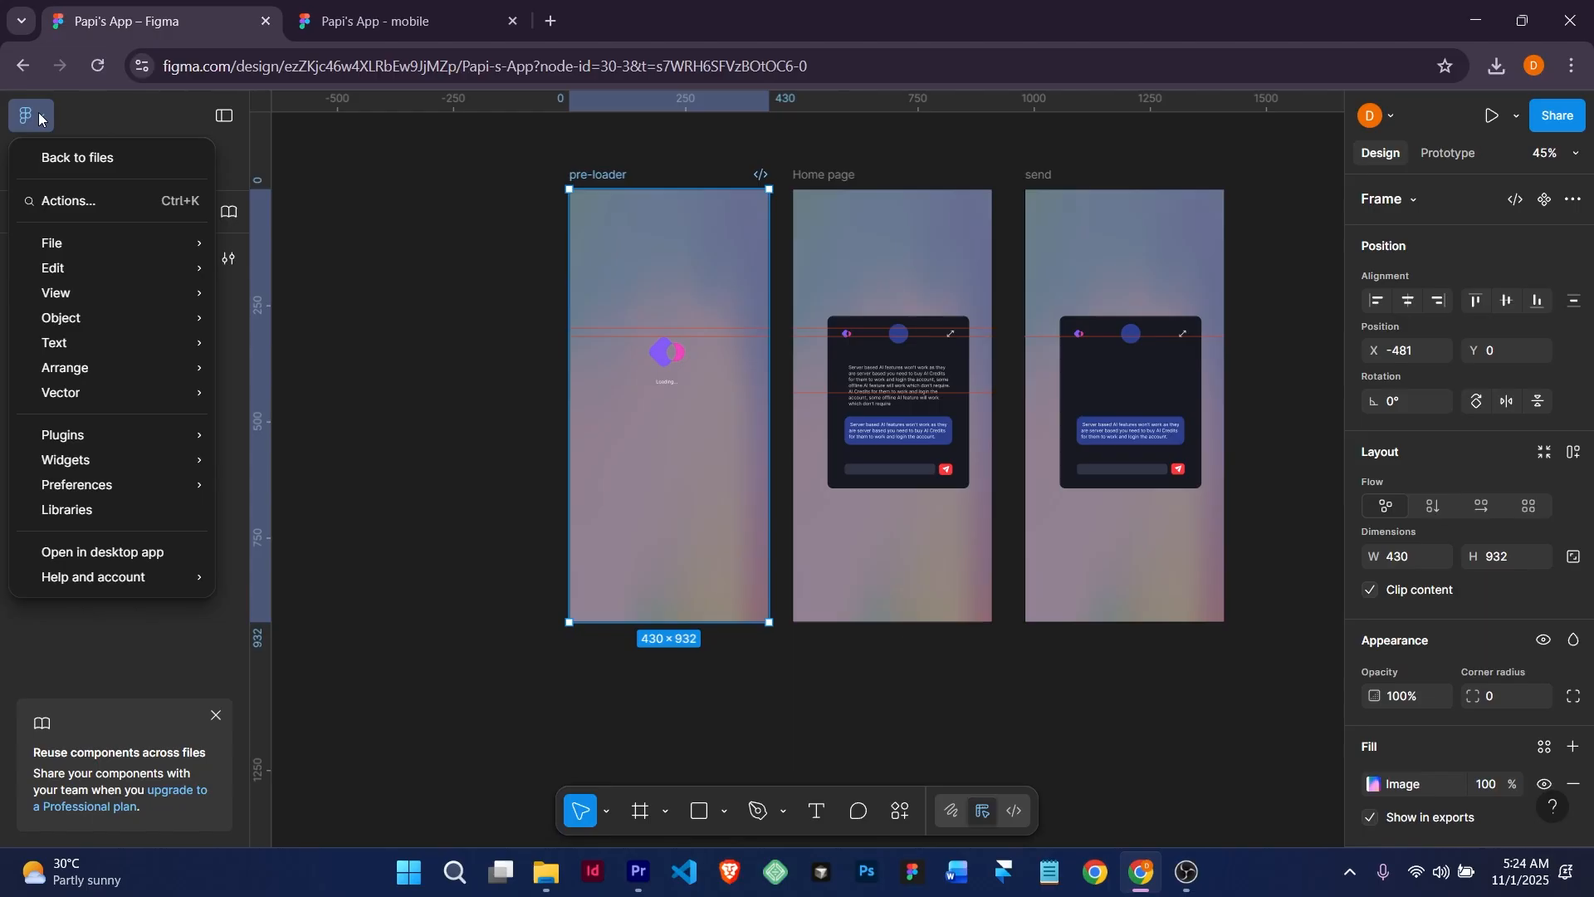
mouse_move(79, 245)
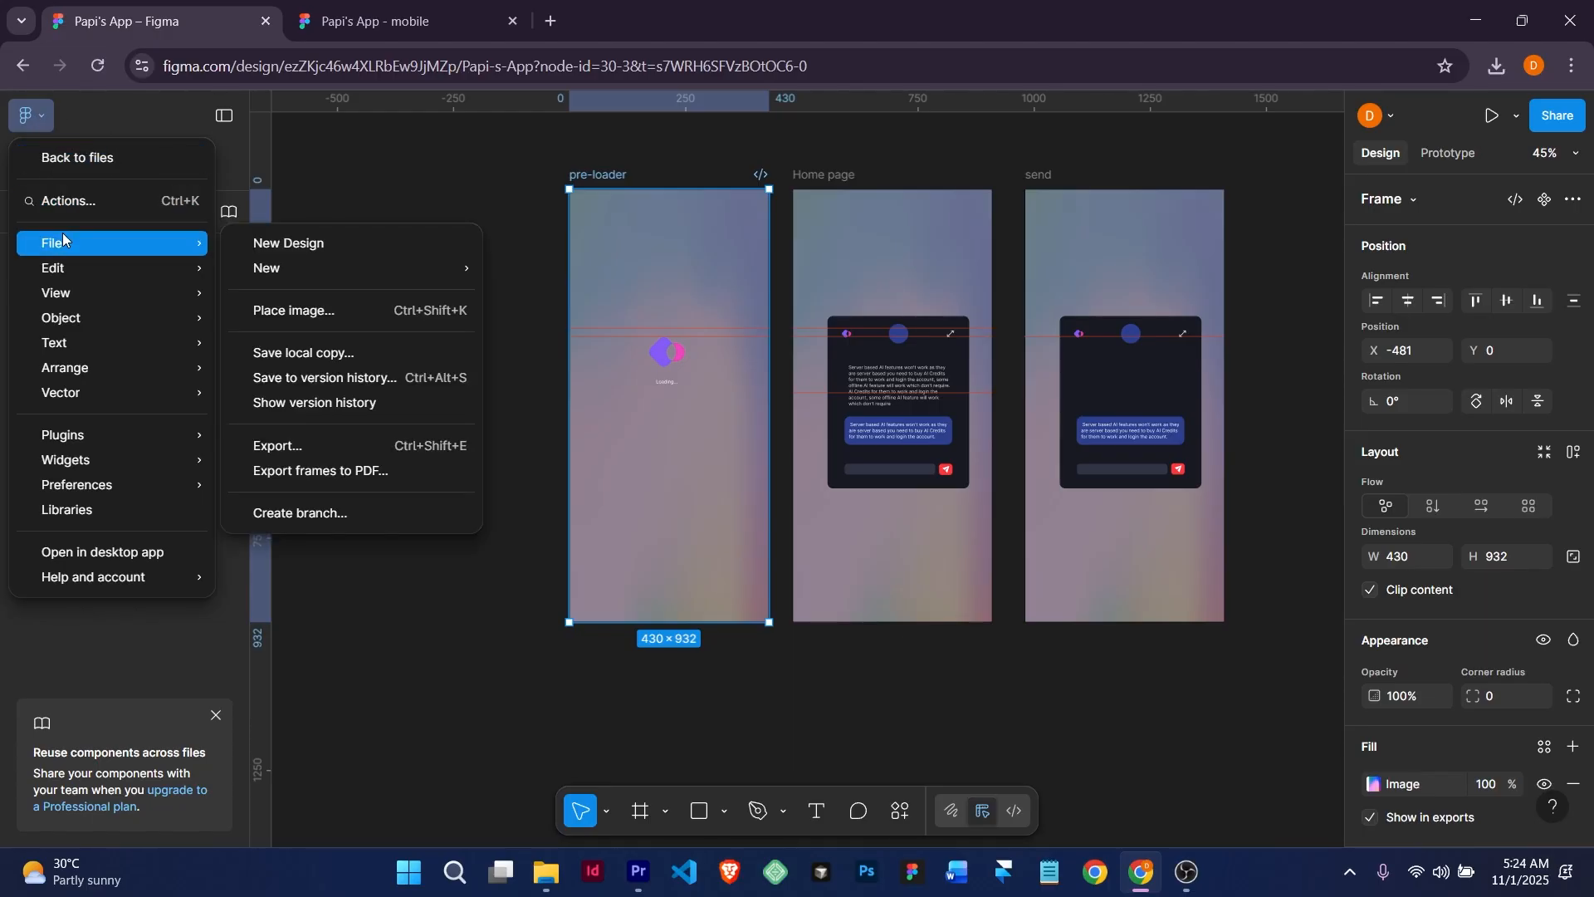
left_click(346, 449)
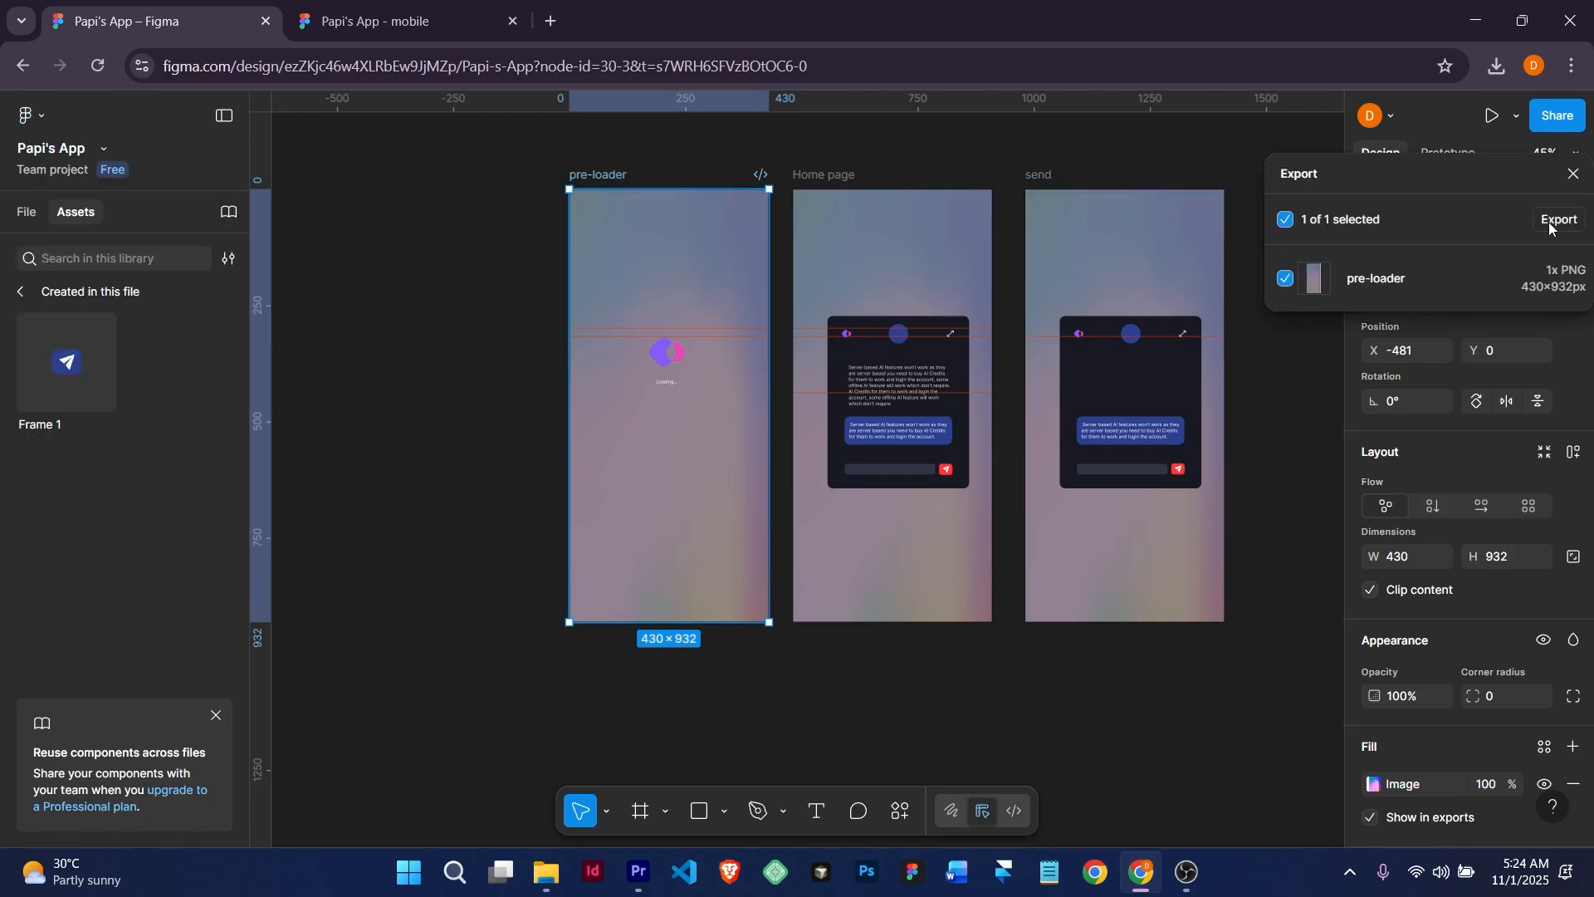
left_click(1551, 222)
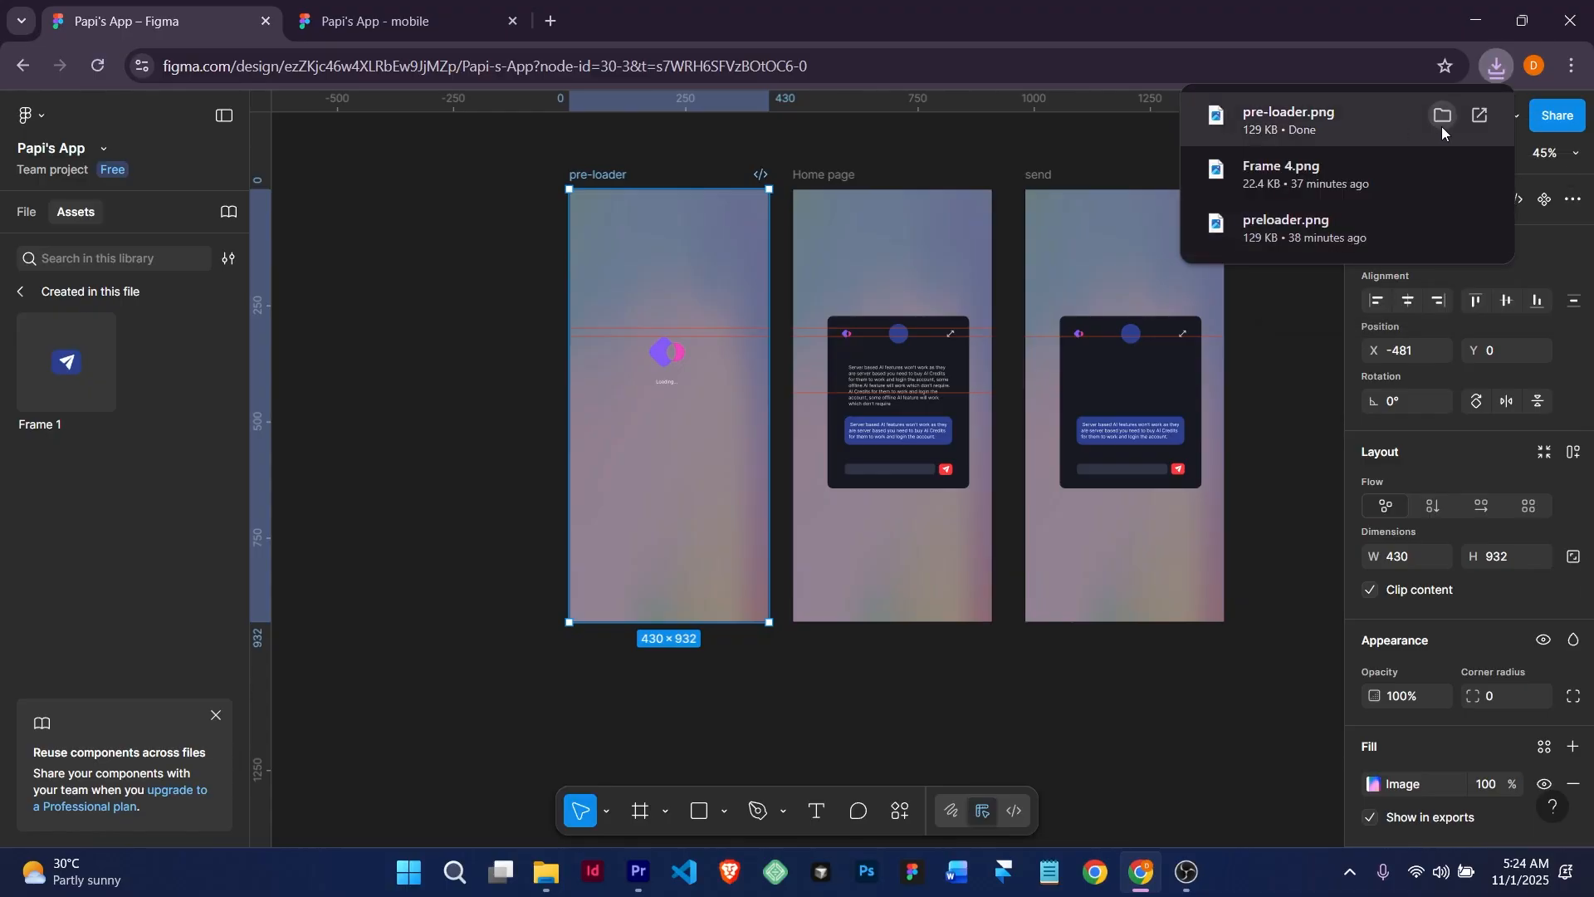
left_click(1071, 719)
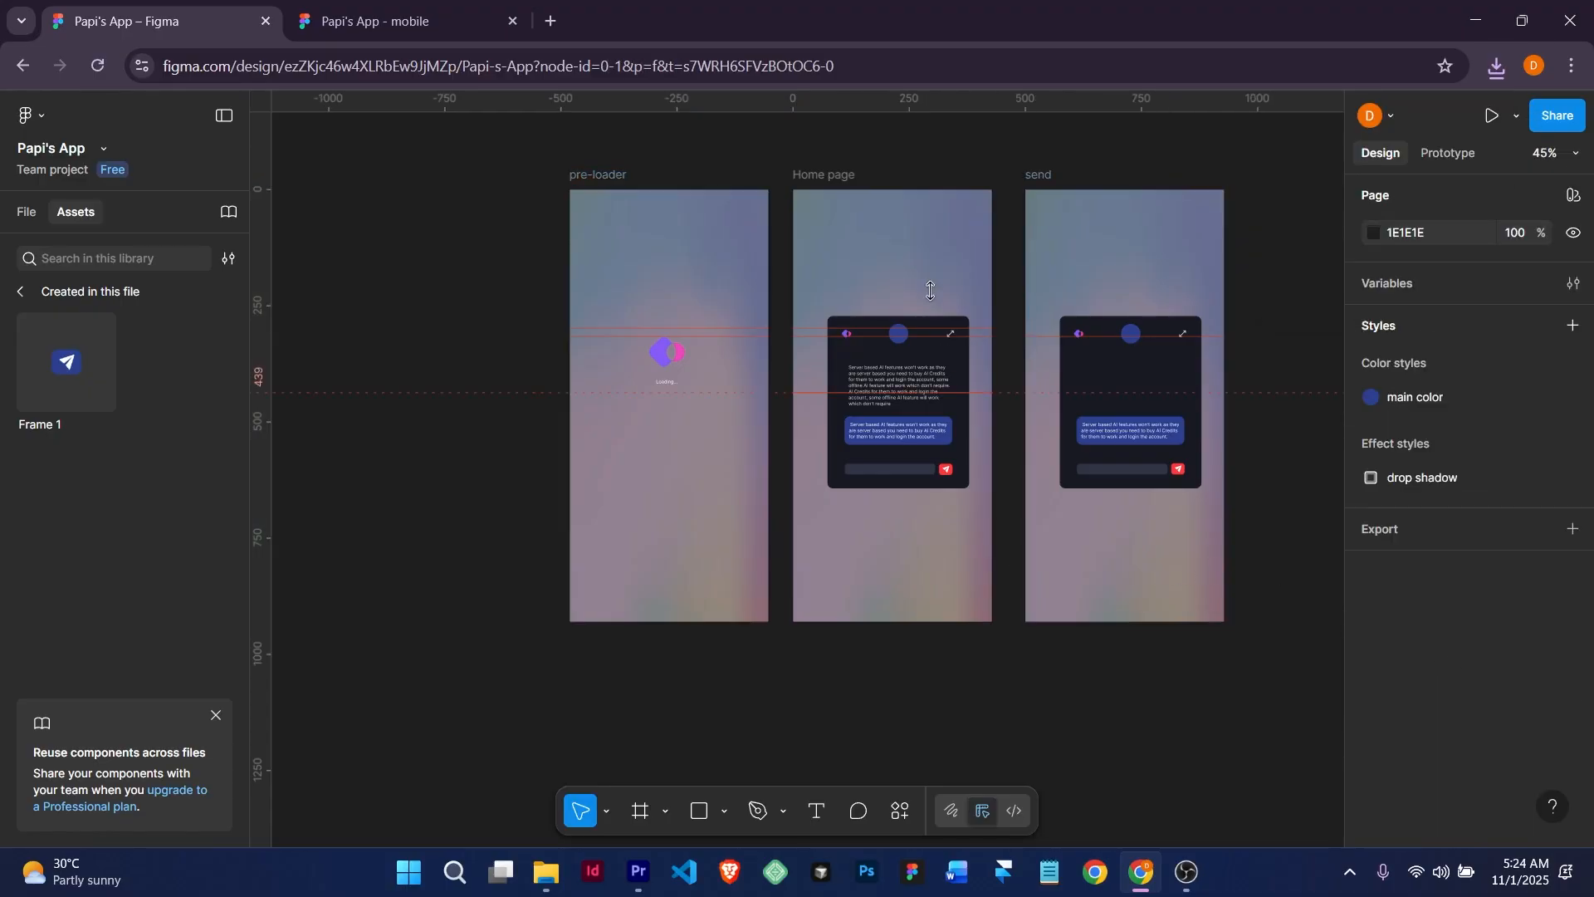
Add a 1x PNG export setting to the Home page's dark chat card, export it, and show the downloaded file in its folder.
left_click(902, 346)
scroll(902, 345, "up", 5)
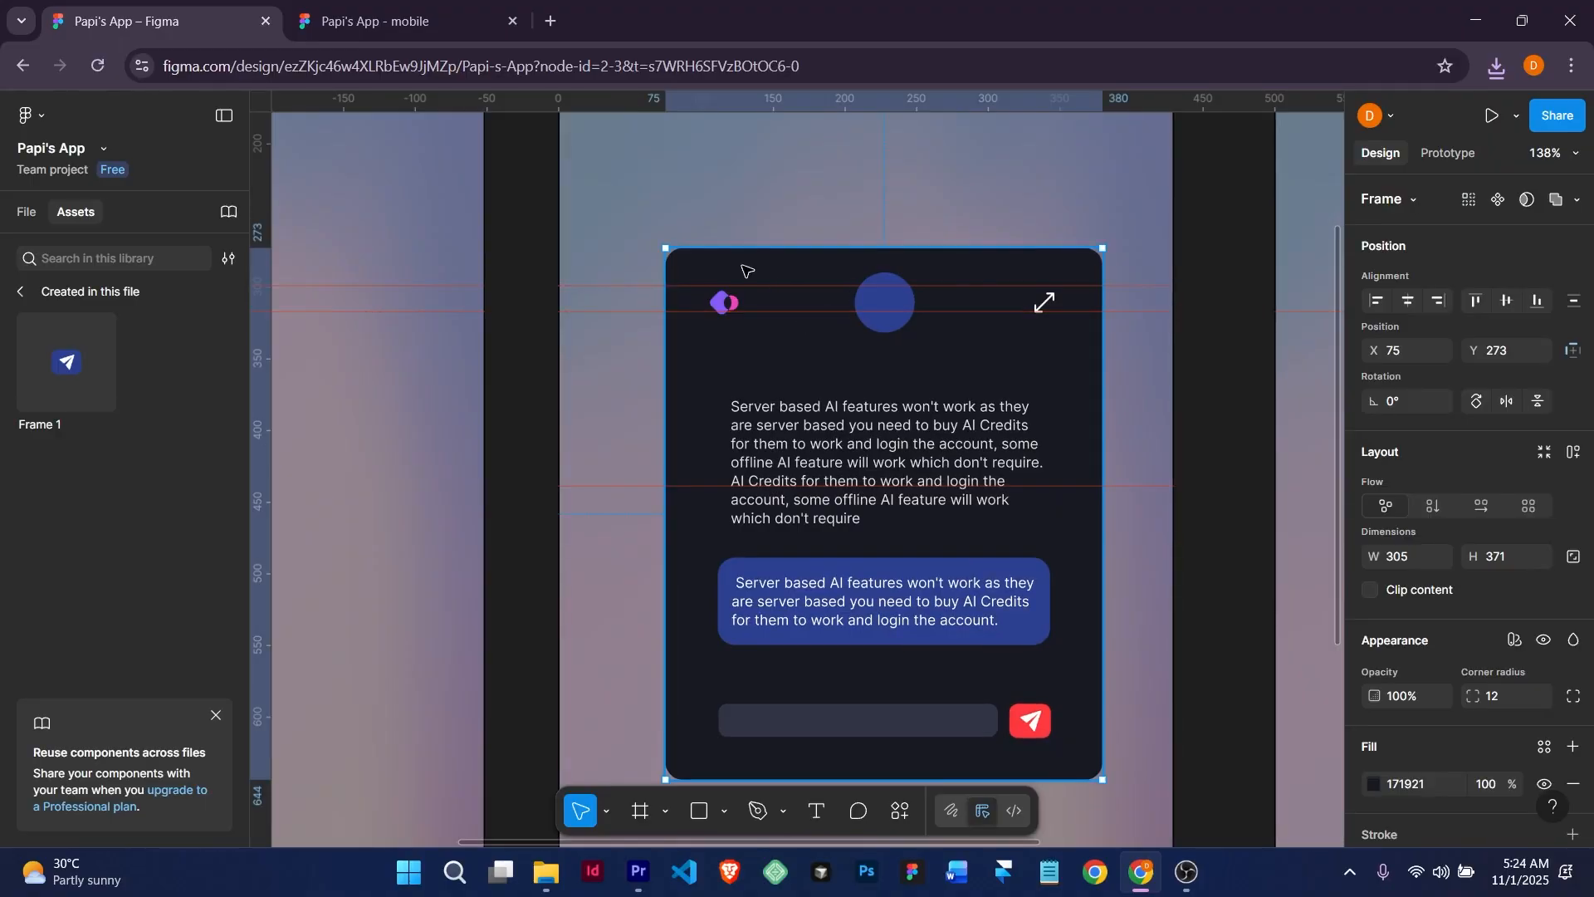
scroll(886, 318, "down", 5)
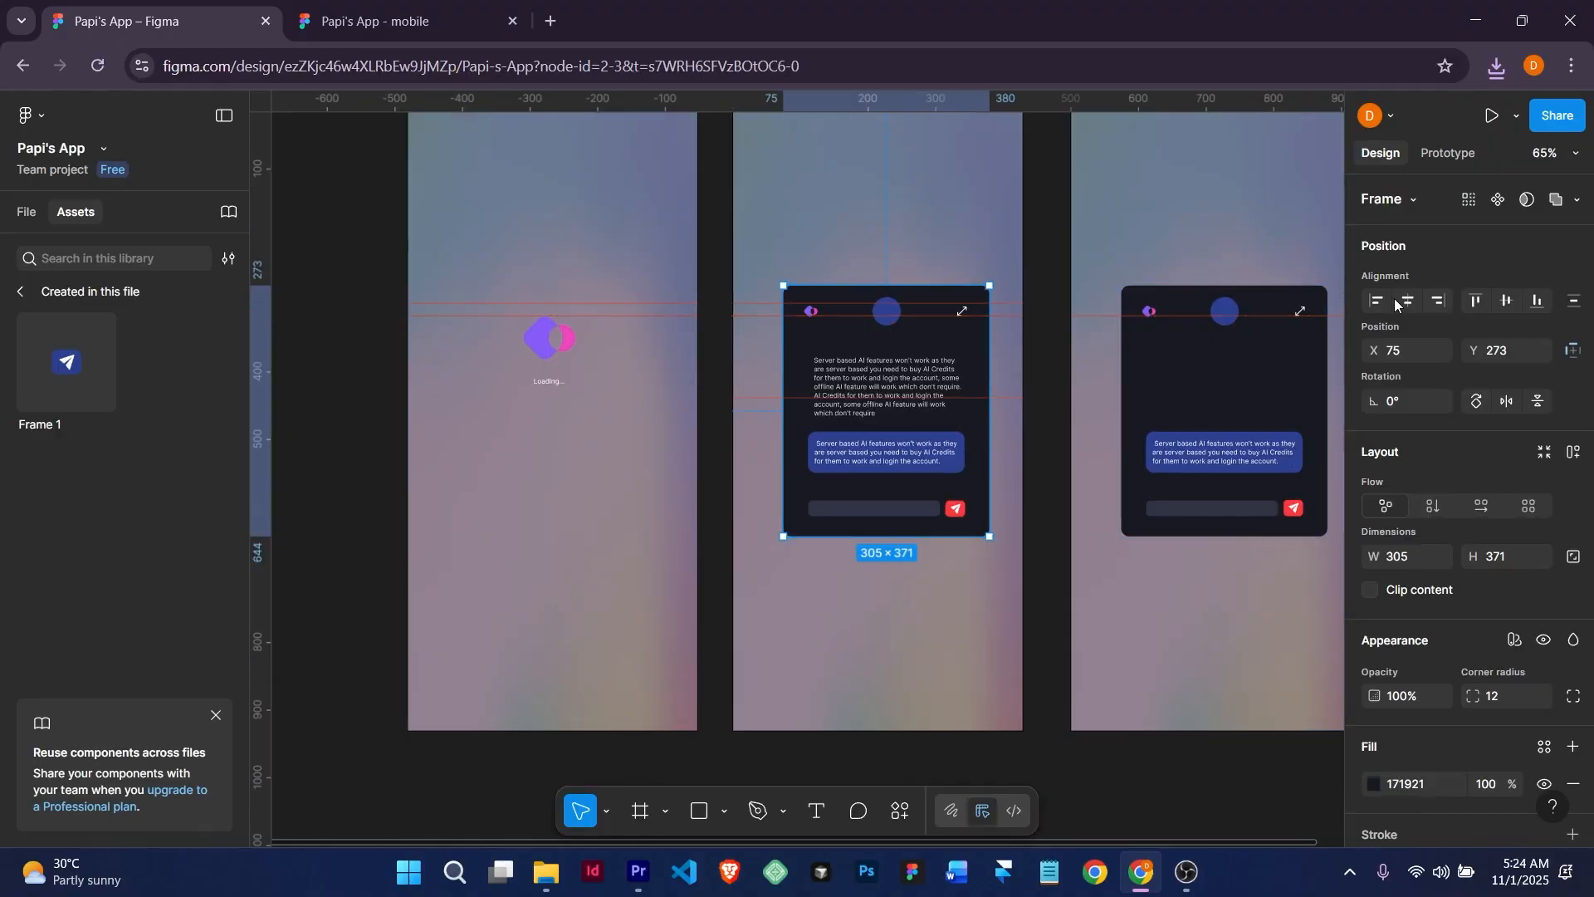
scroll(1463, 343, "down", 3)
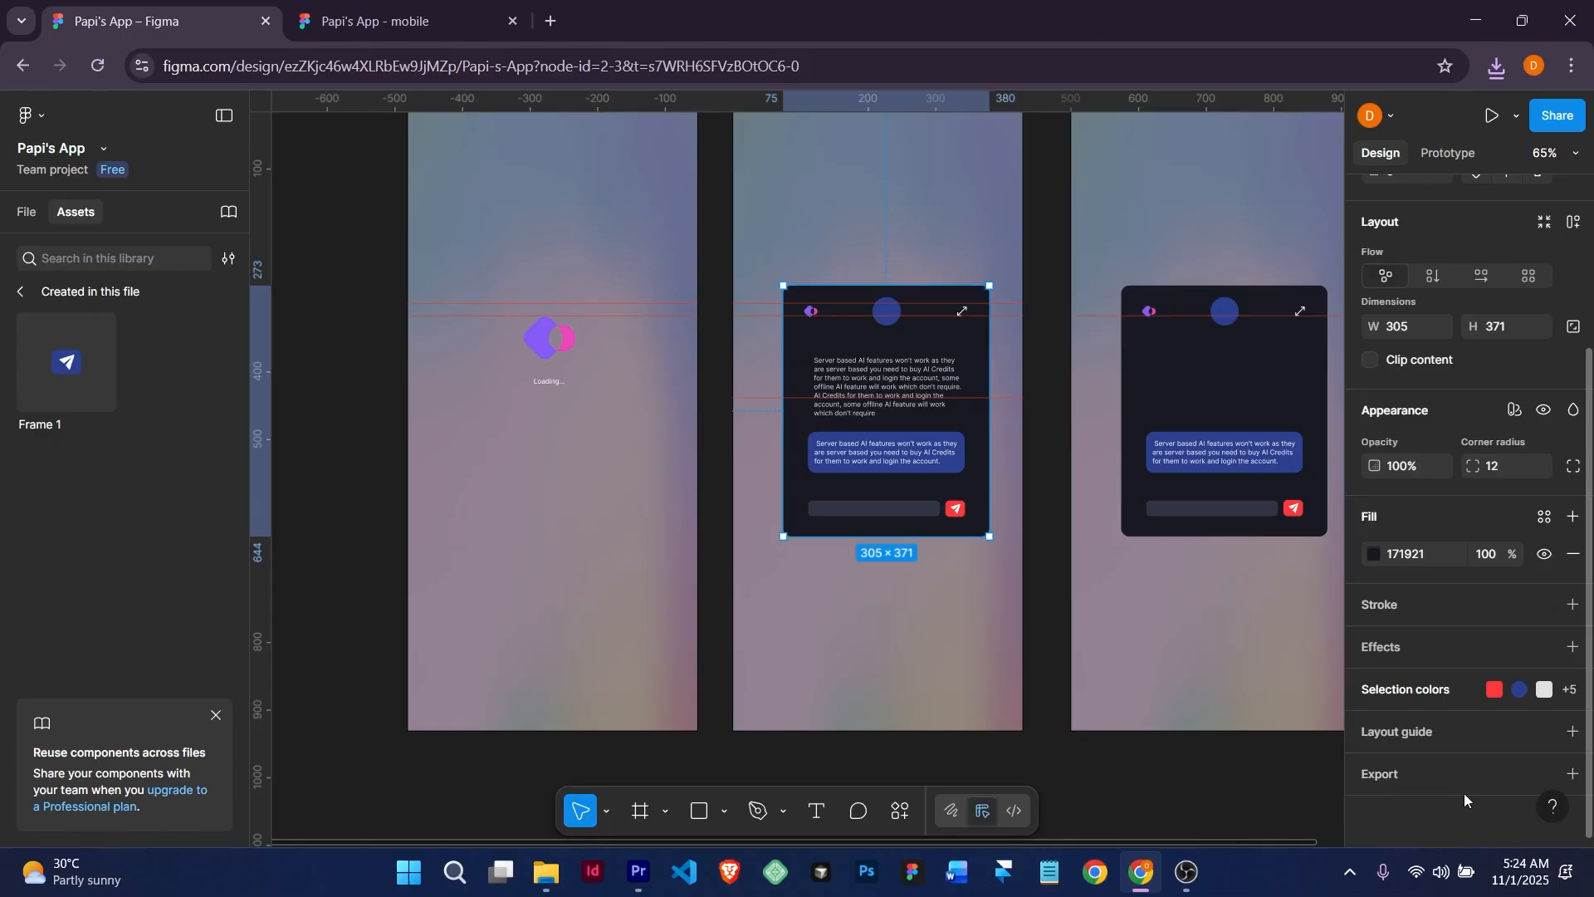
left_click(1573, 777)
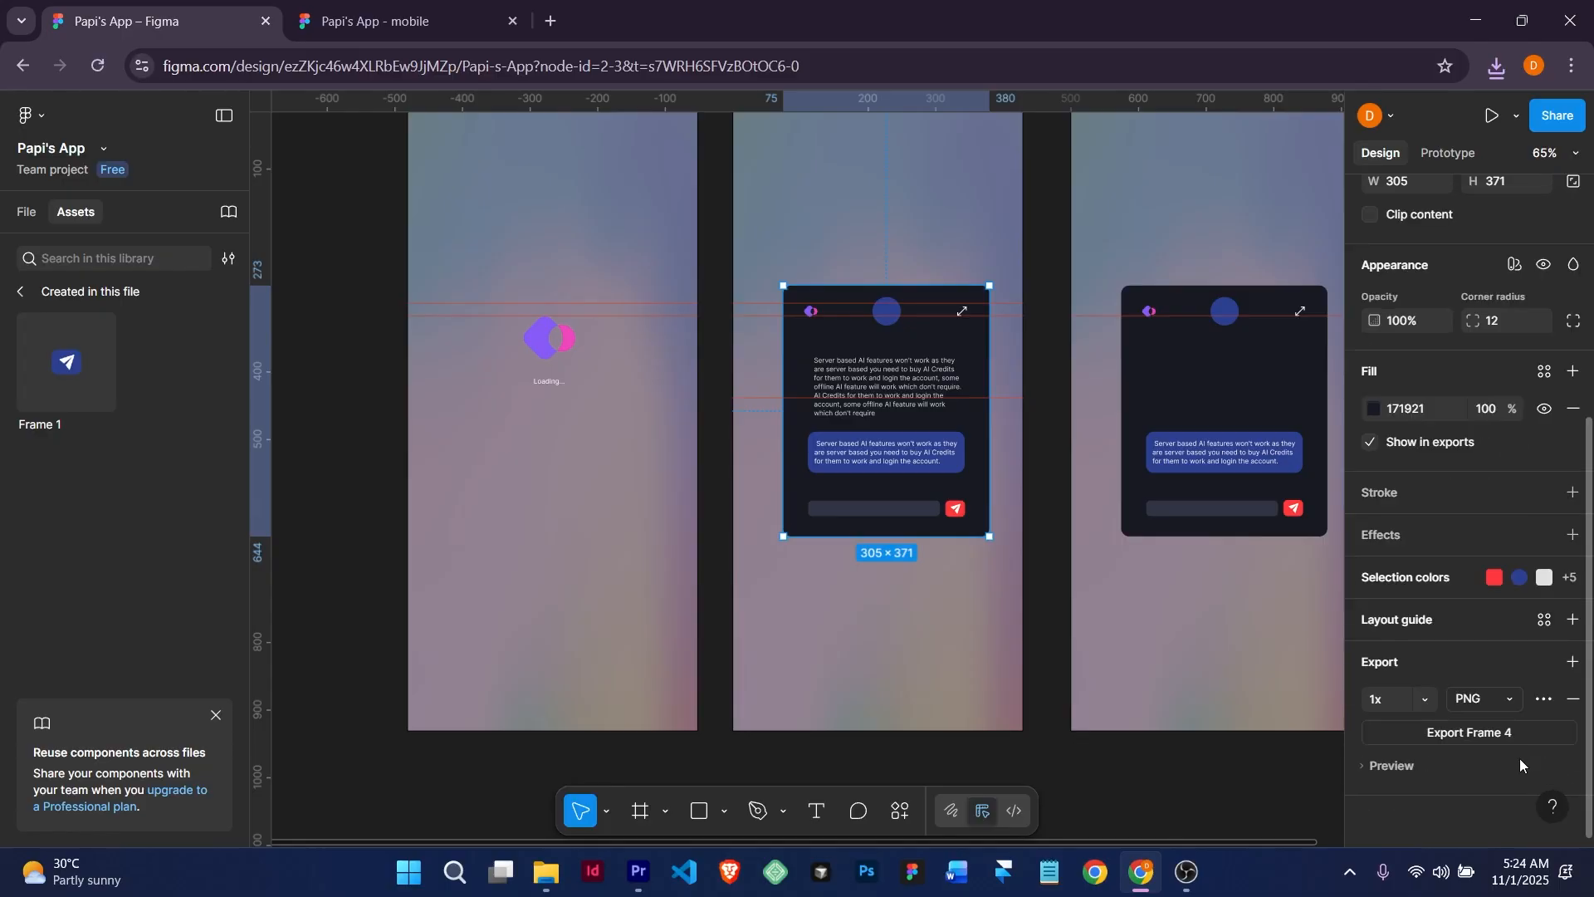
scroll(1519, 759, "down", 2)
left_click(1462, 734)
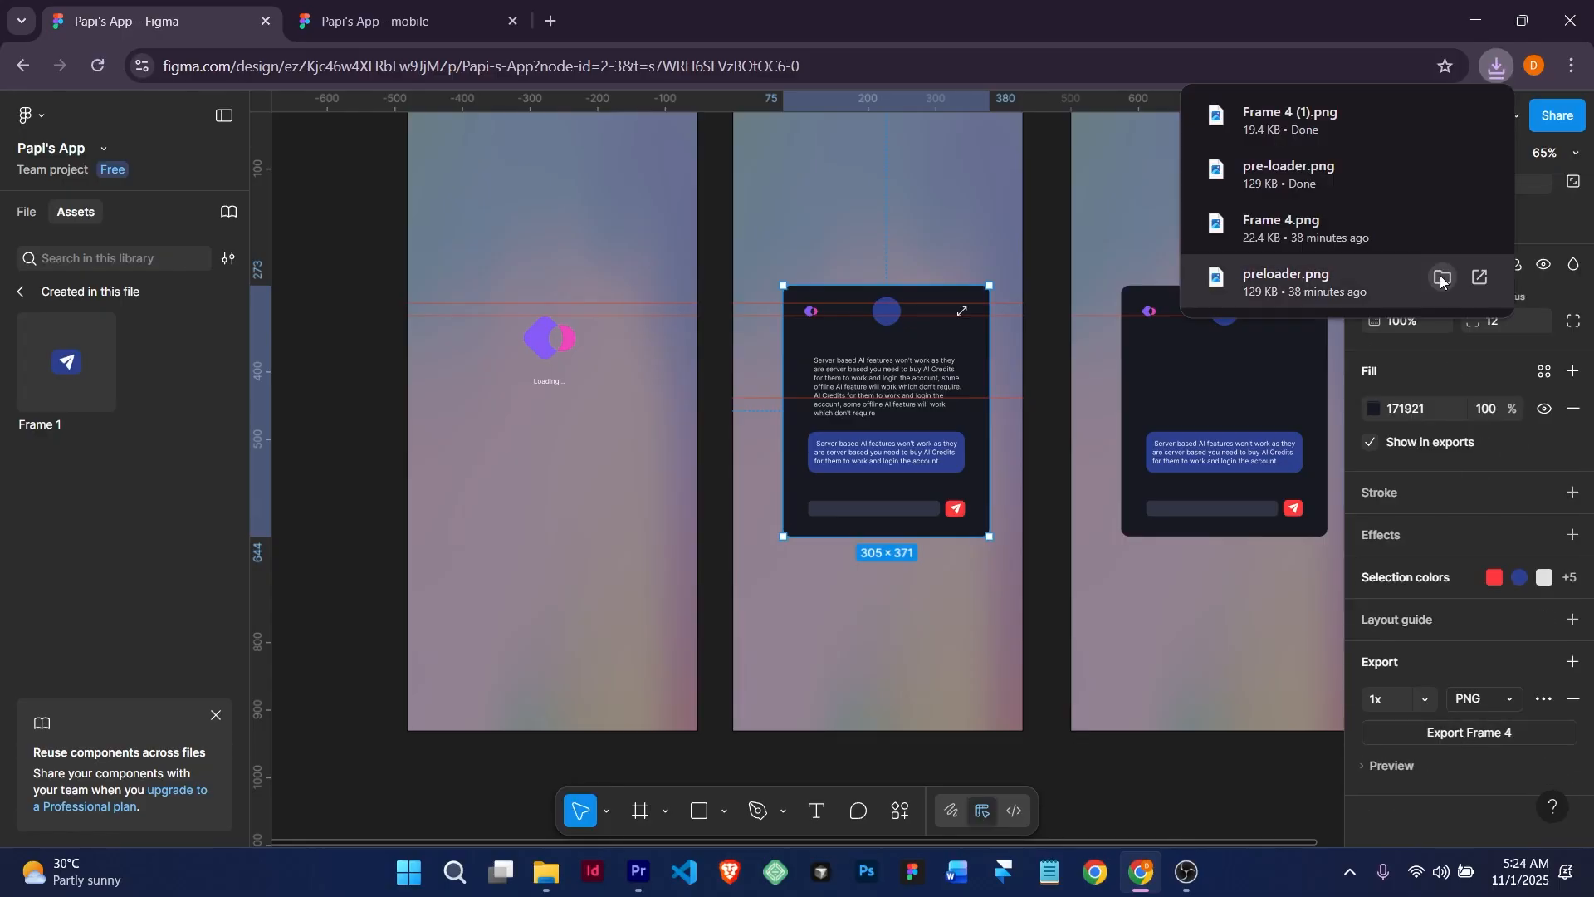
left_click(1442, 115)
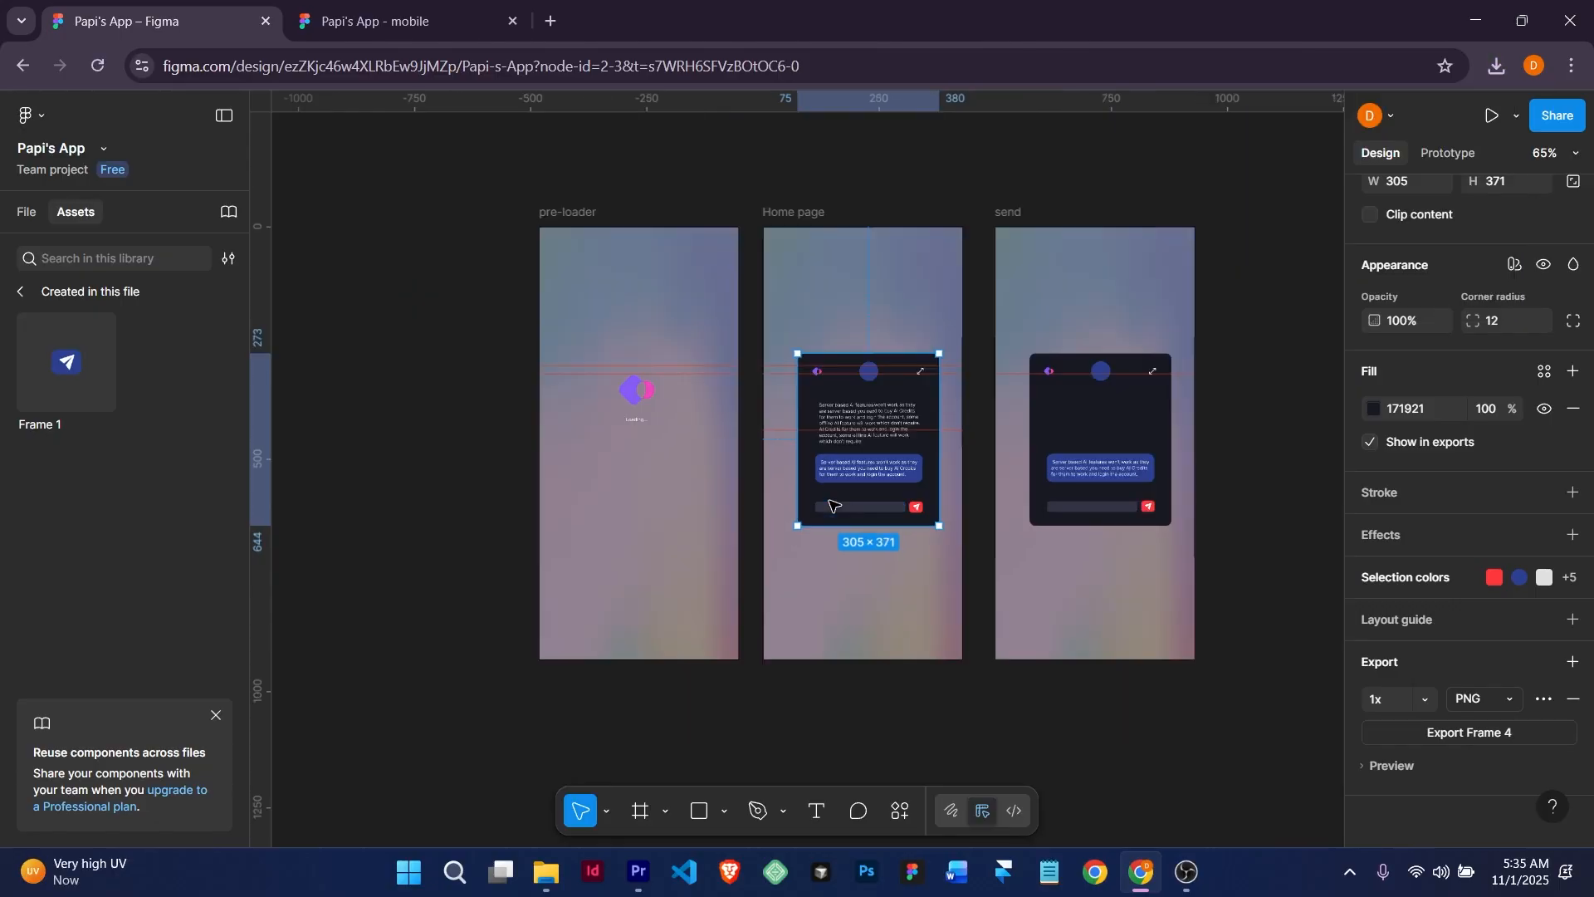
scroll(831, 505, "up", 3)
scroll(830, 504, "down", 3)
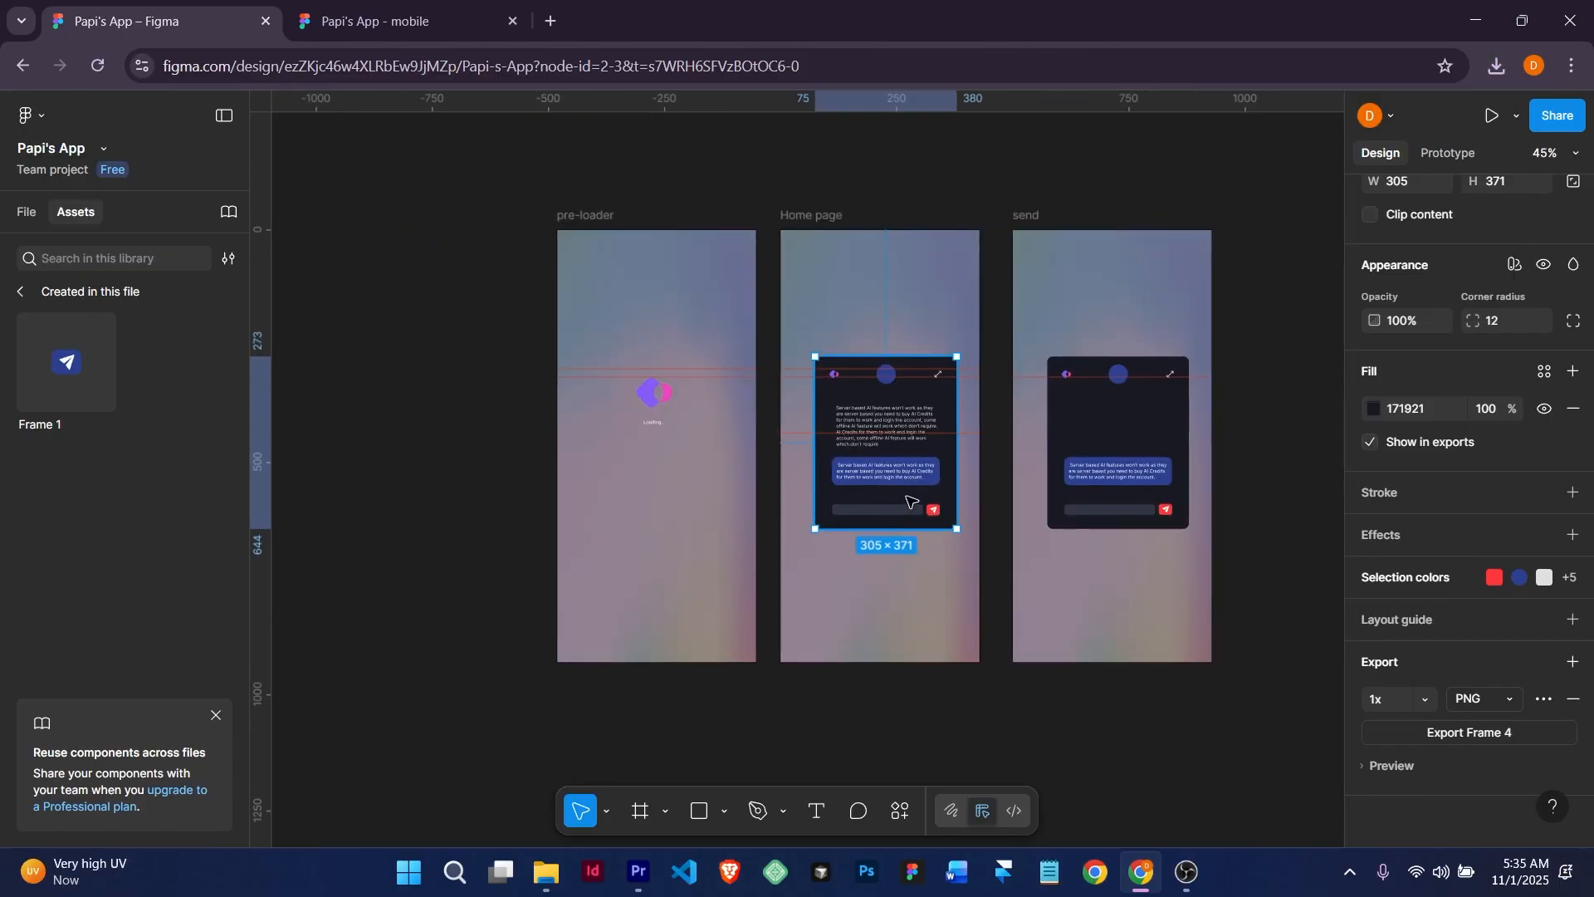
left_click_drag(910, 501, 728, 533)
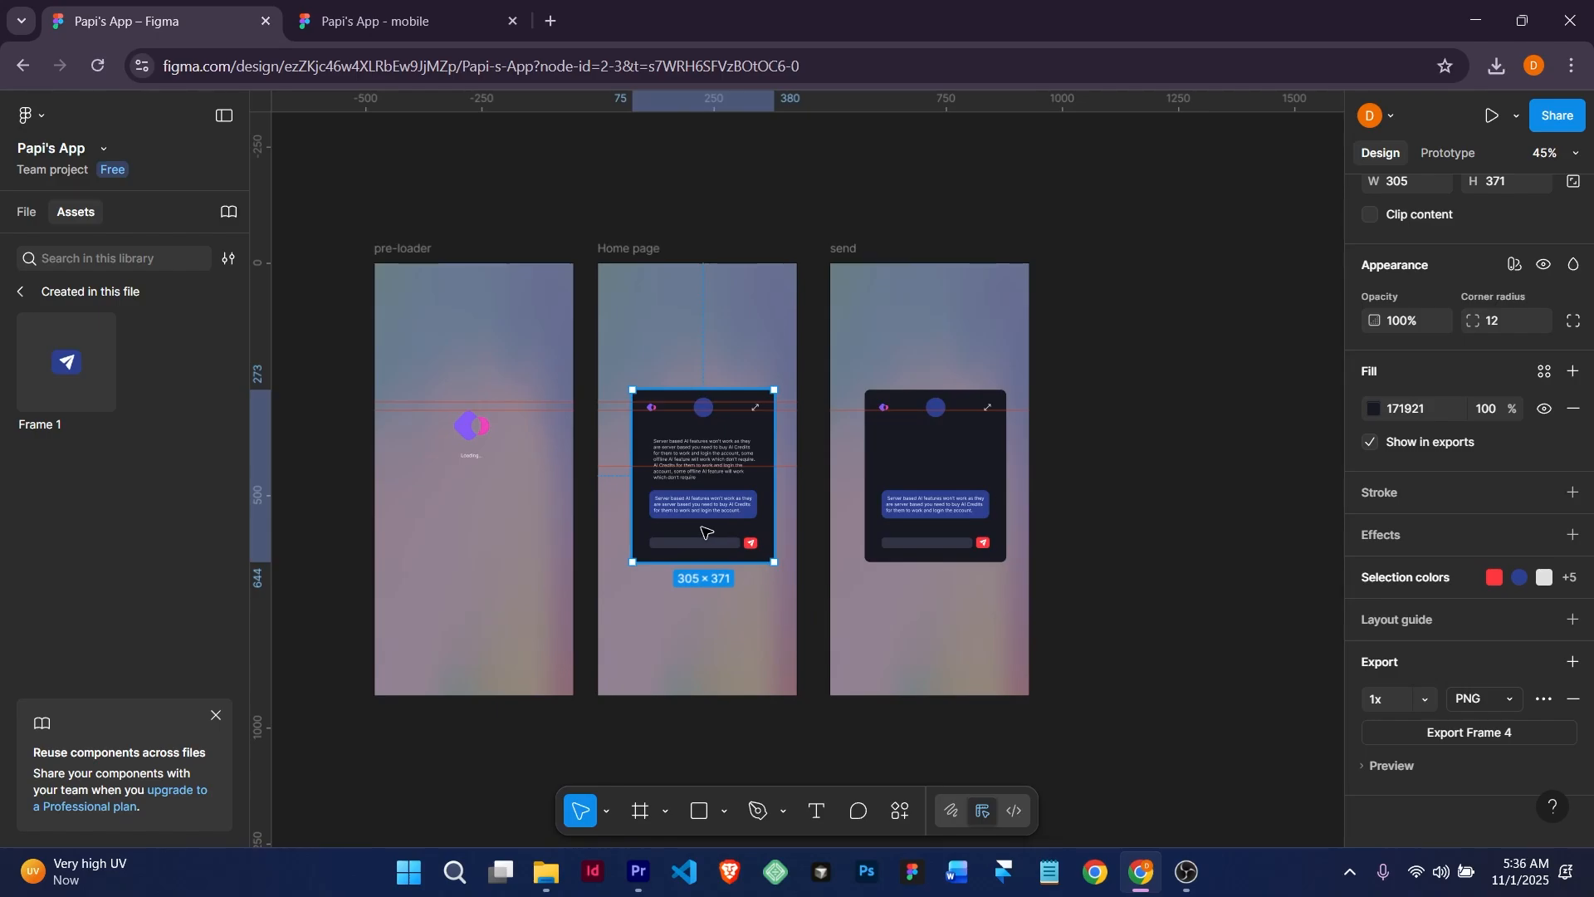
scroll(703, 532, "up", 3, "ctrl")
scroll(701, 530, "up", 3, "ctrl")
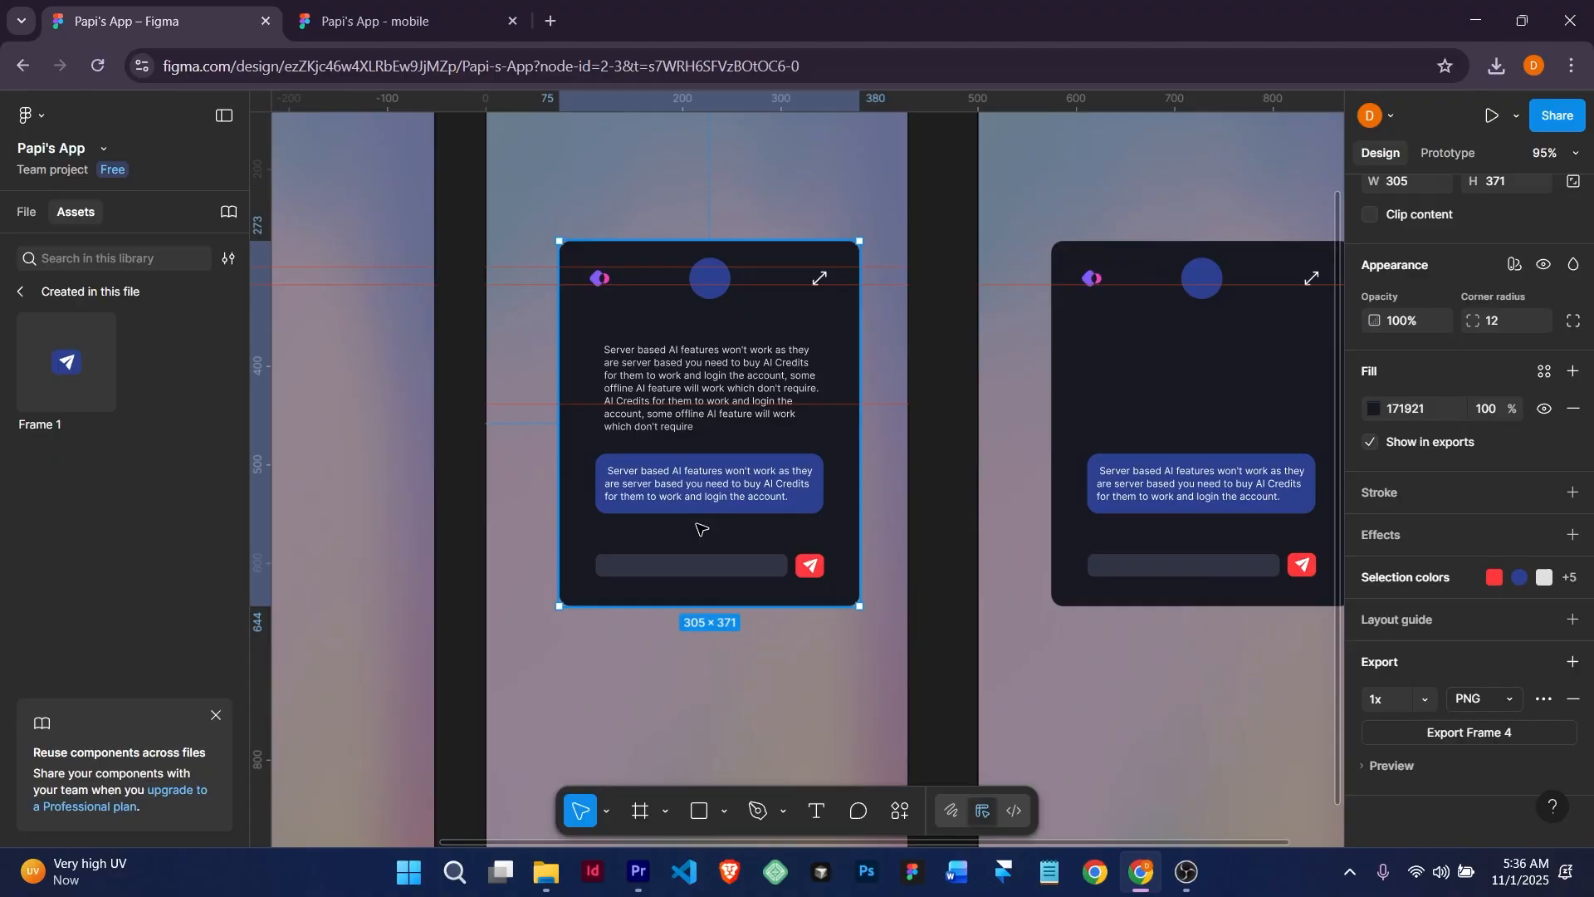
scroll(701, 531, "down", 3, "ctrl")
scroll(718, 535, "up", 5, "ctrl")
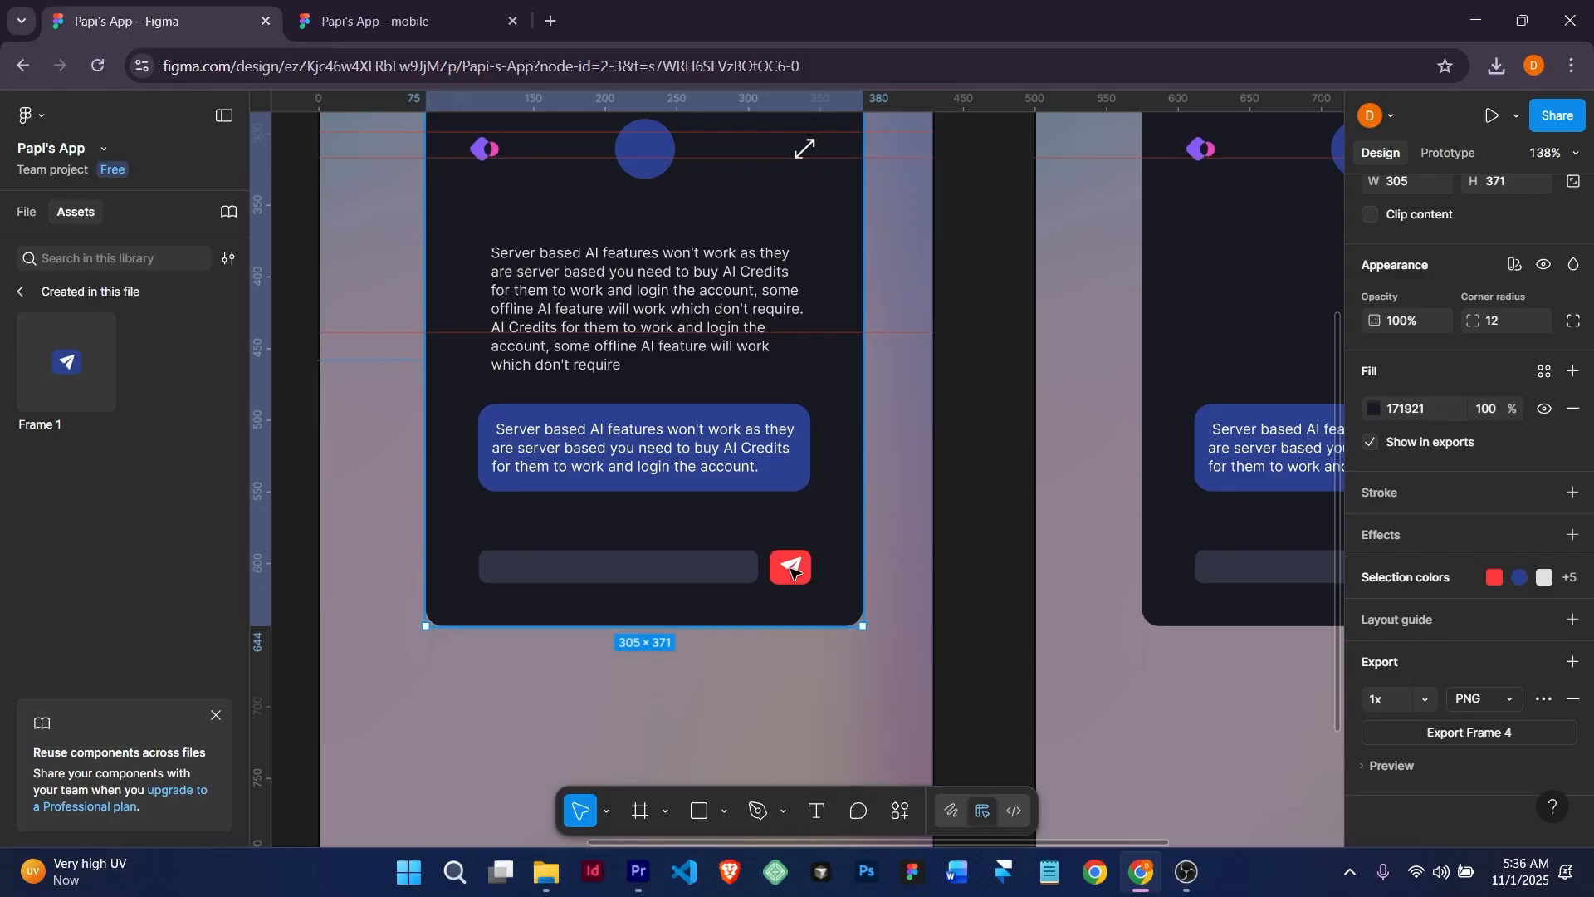
Place a new comment pin on the red send button in the Home page frame.
left_click(860, 818)
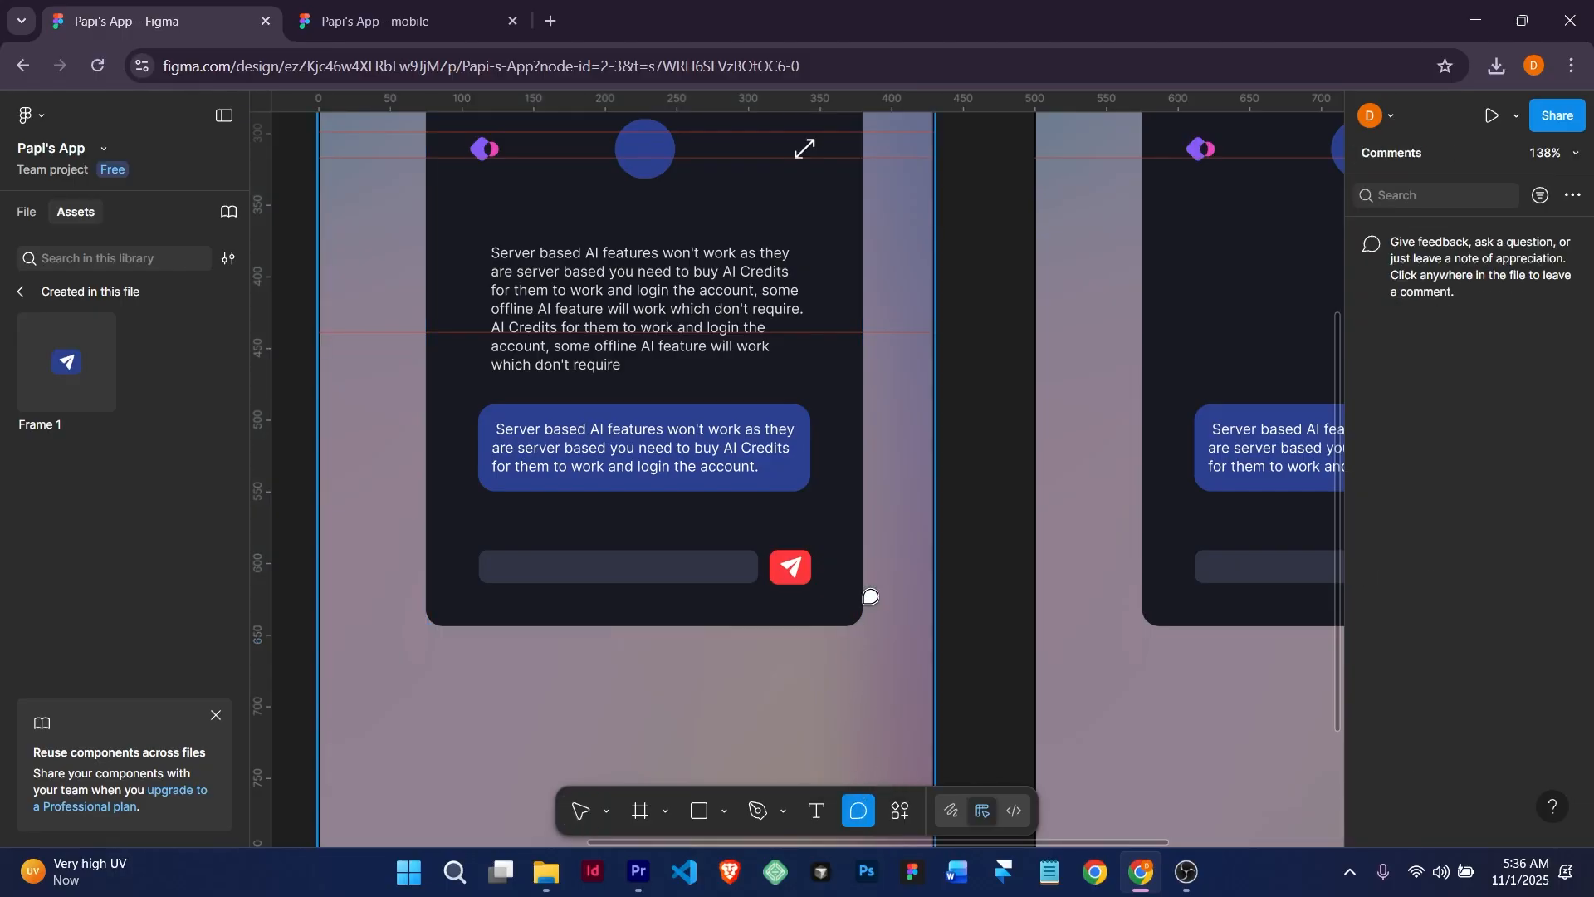
scroll(870, 596, "down", 3)
scroll(814, 428, "down", 6)
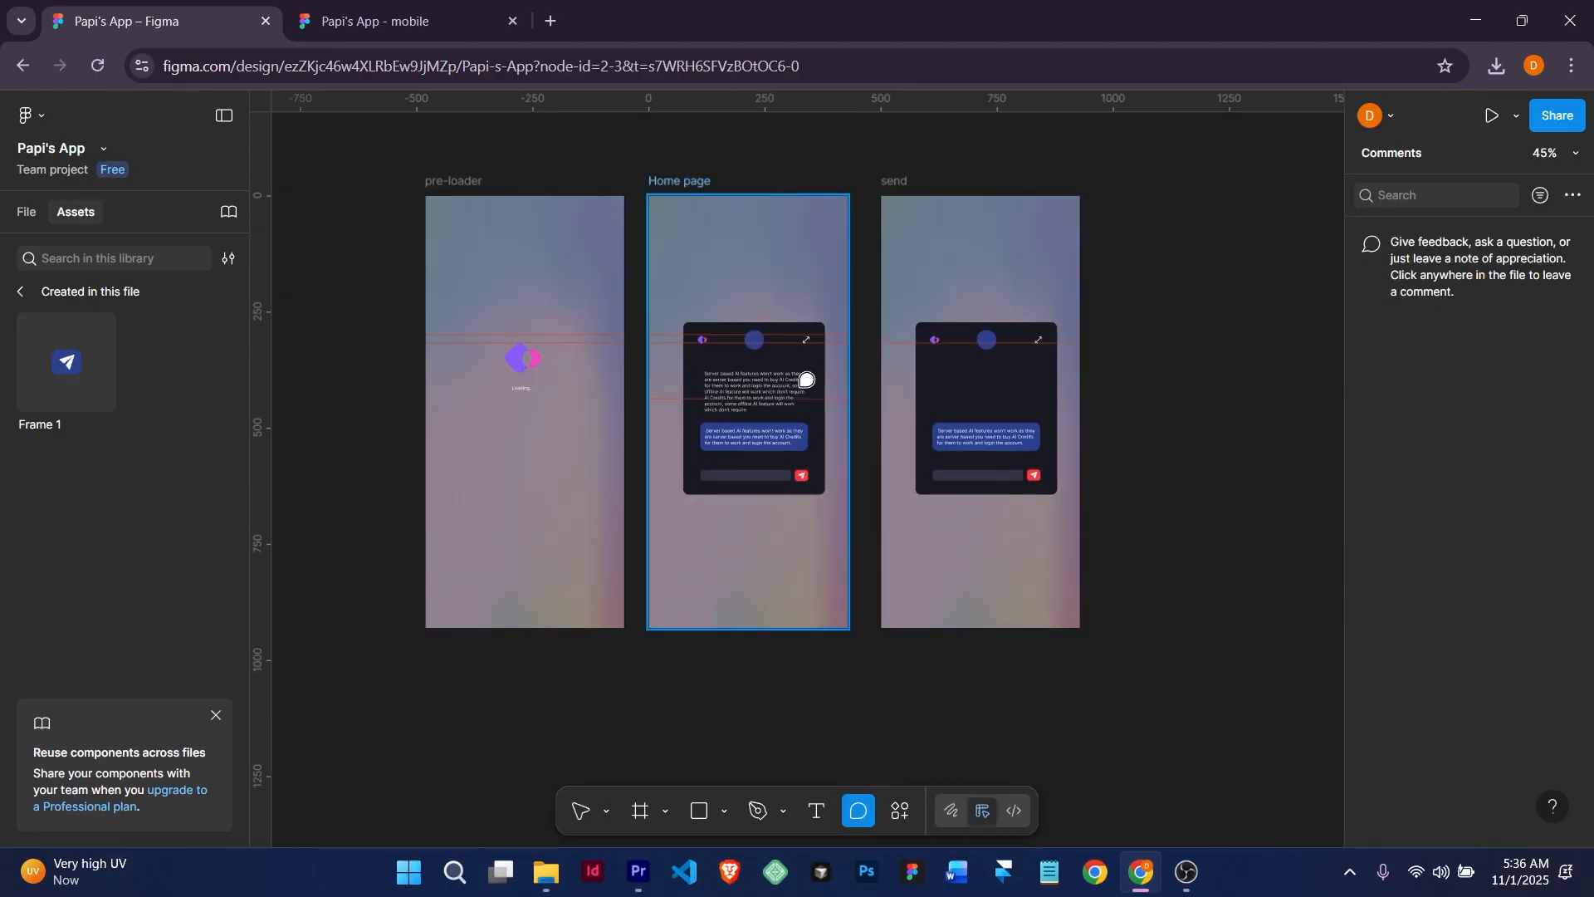
scroll(807, 377, "up", 5)
scroll(864, 647, "up", 4)
scroll(864, 648, "down", 3)
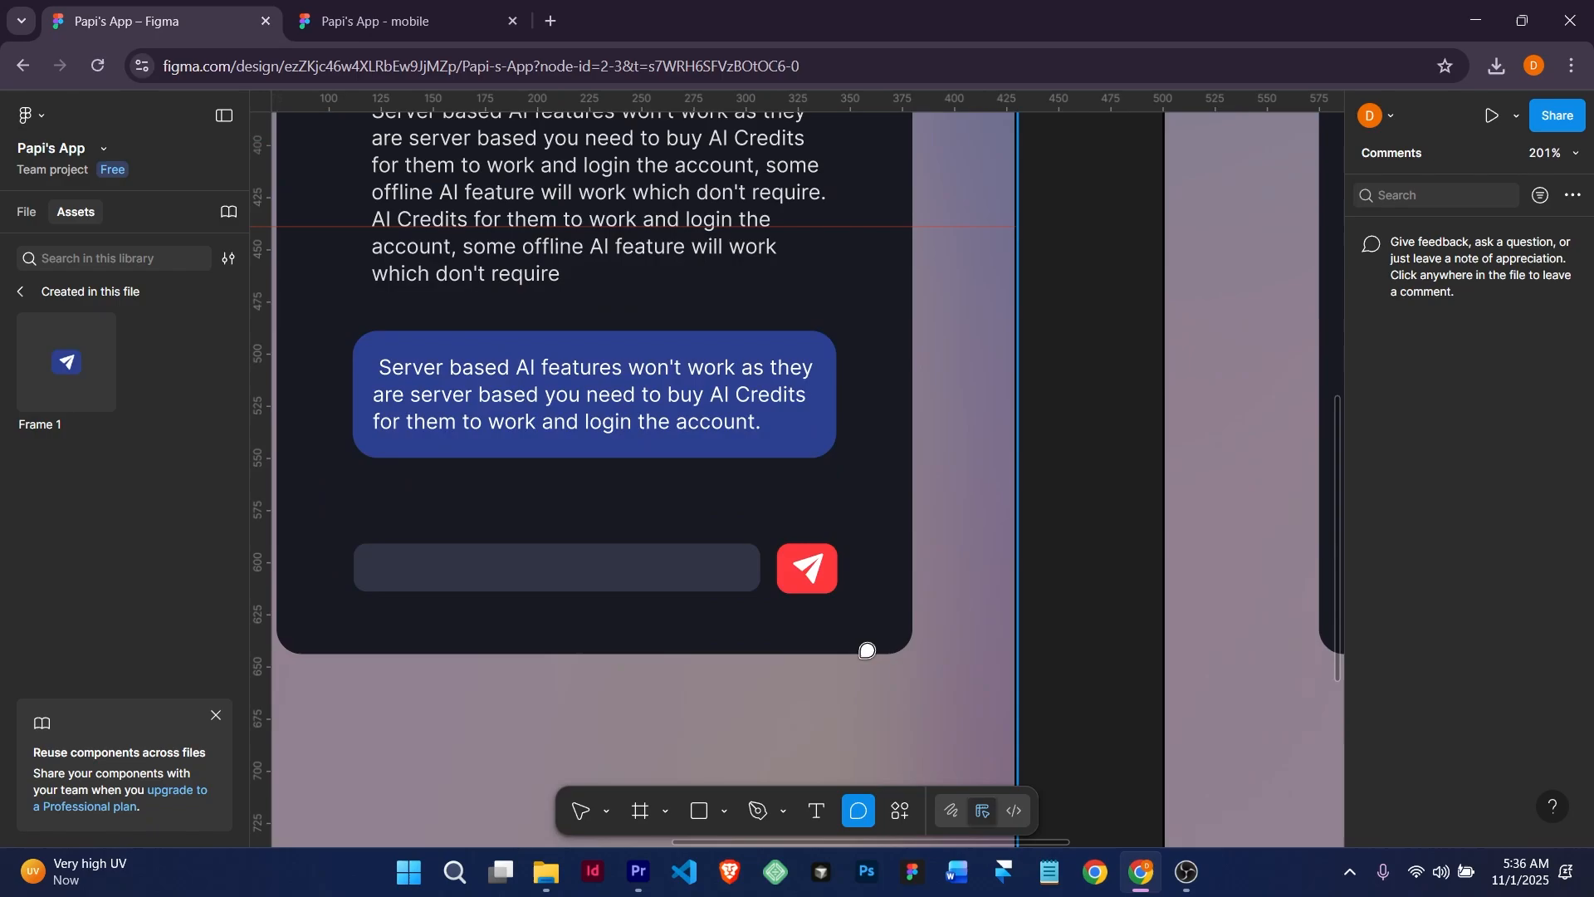
left_click(834, 569)
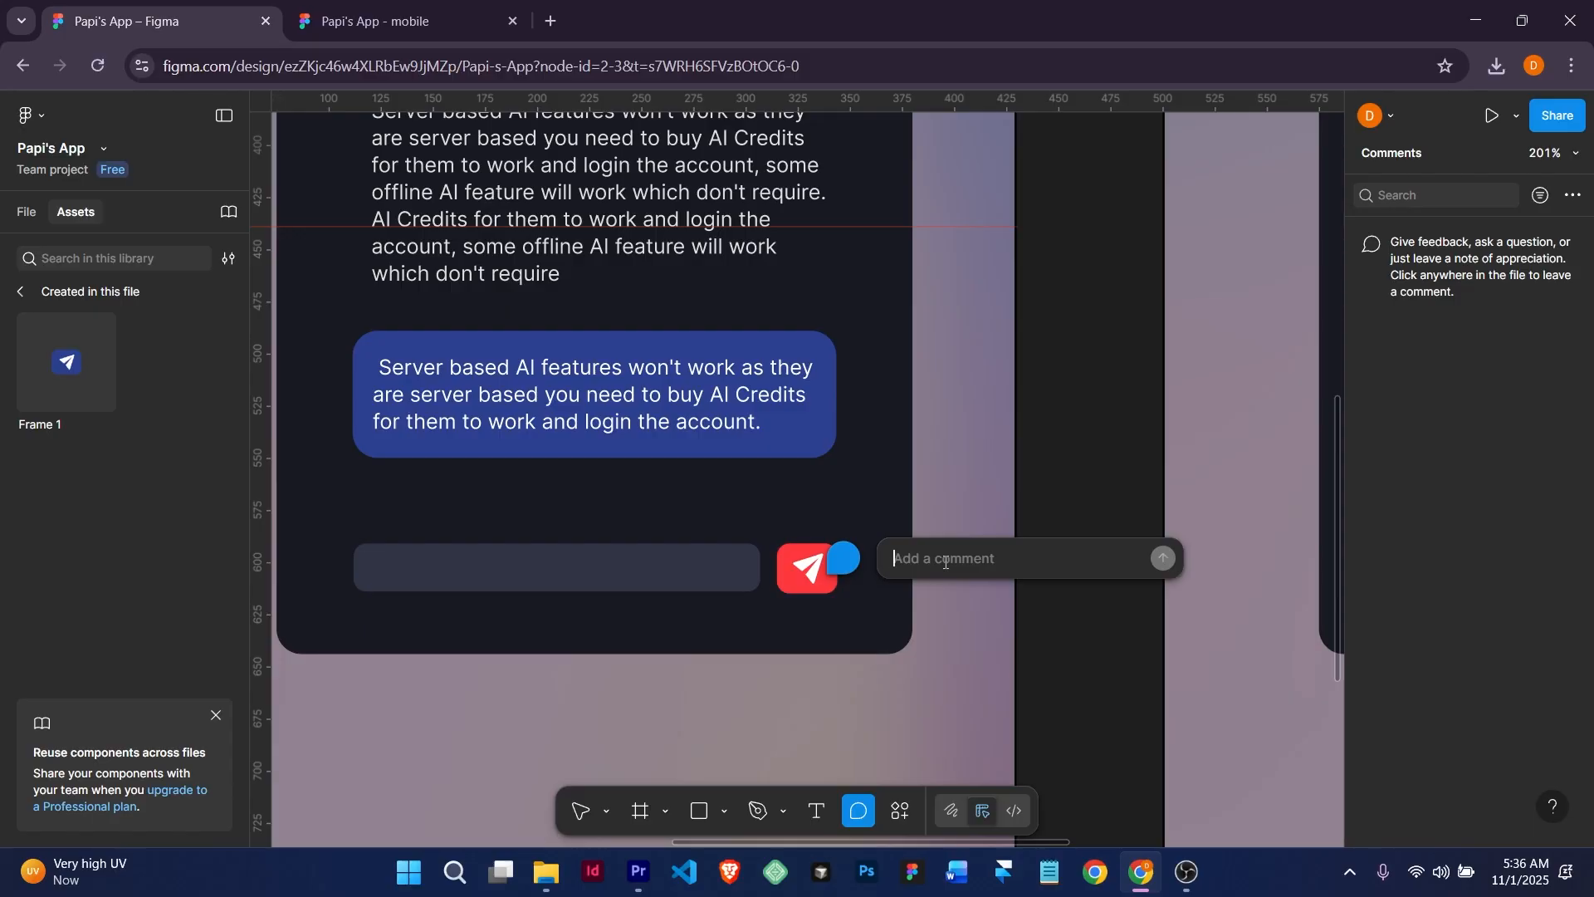
Write and post the comment "Maybe color blue would be better for this button".
type("M")
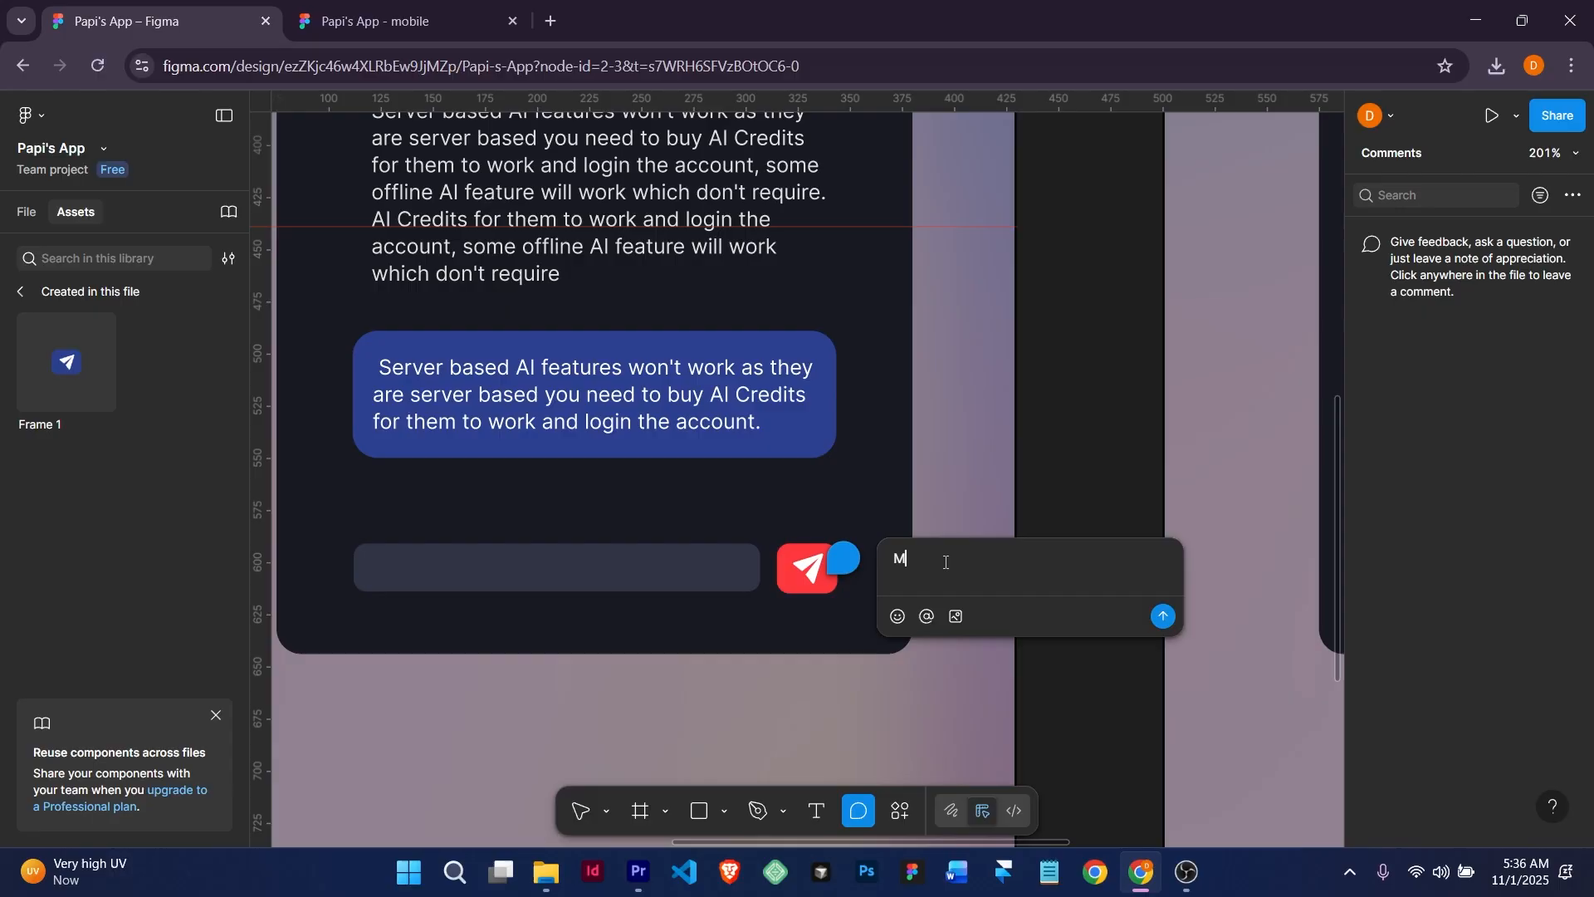
type("aybe")
key("BackSpace")
type("clor")
key("BackSpace")
key("BackSpace")
key("BackSpace")
type("olor blue woulfd be better fpr")
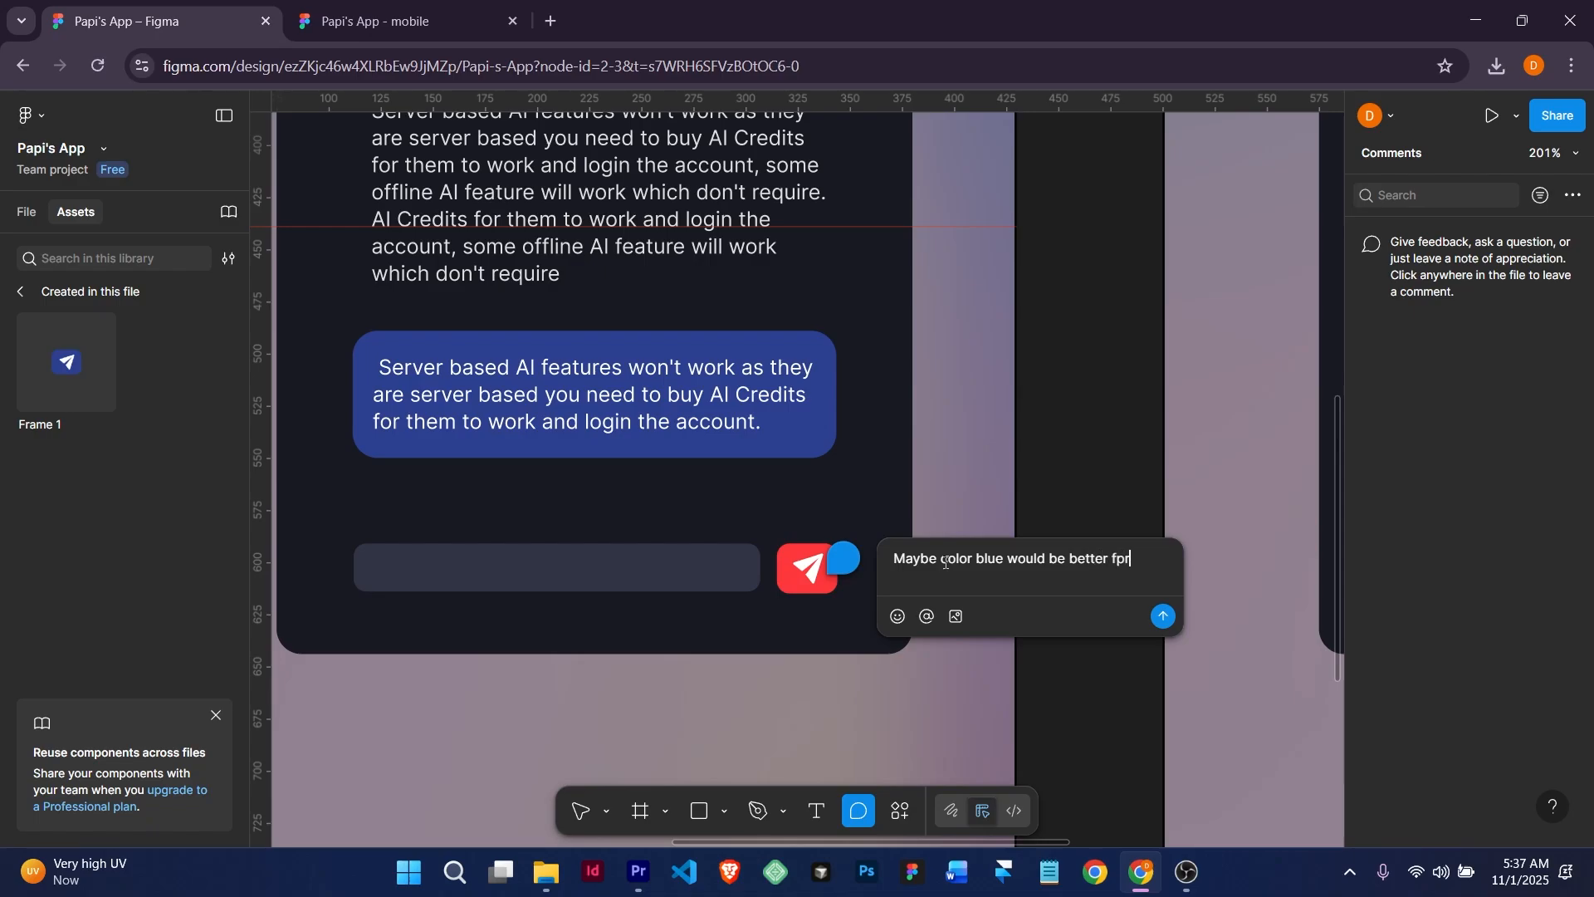
key("BackSpace")
key("BackSpace")
type("or this button")
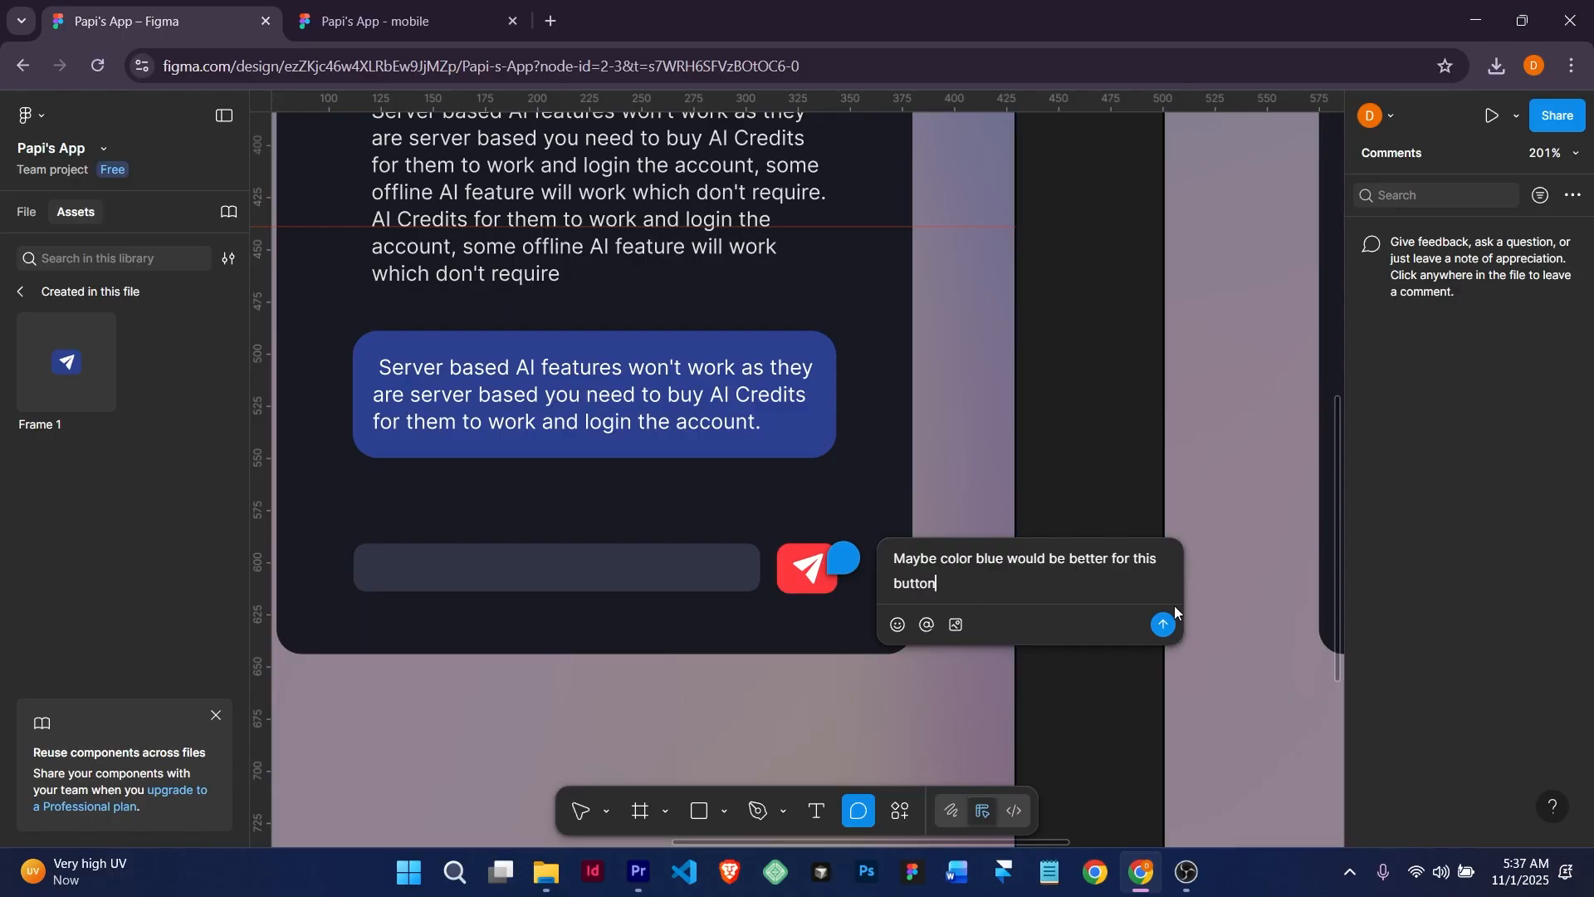
left_click(1163, 624)
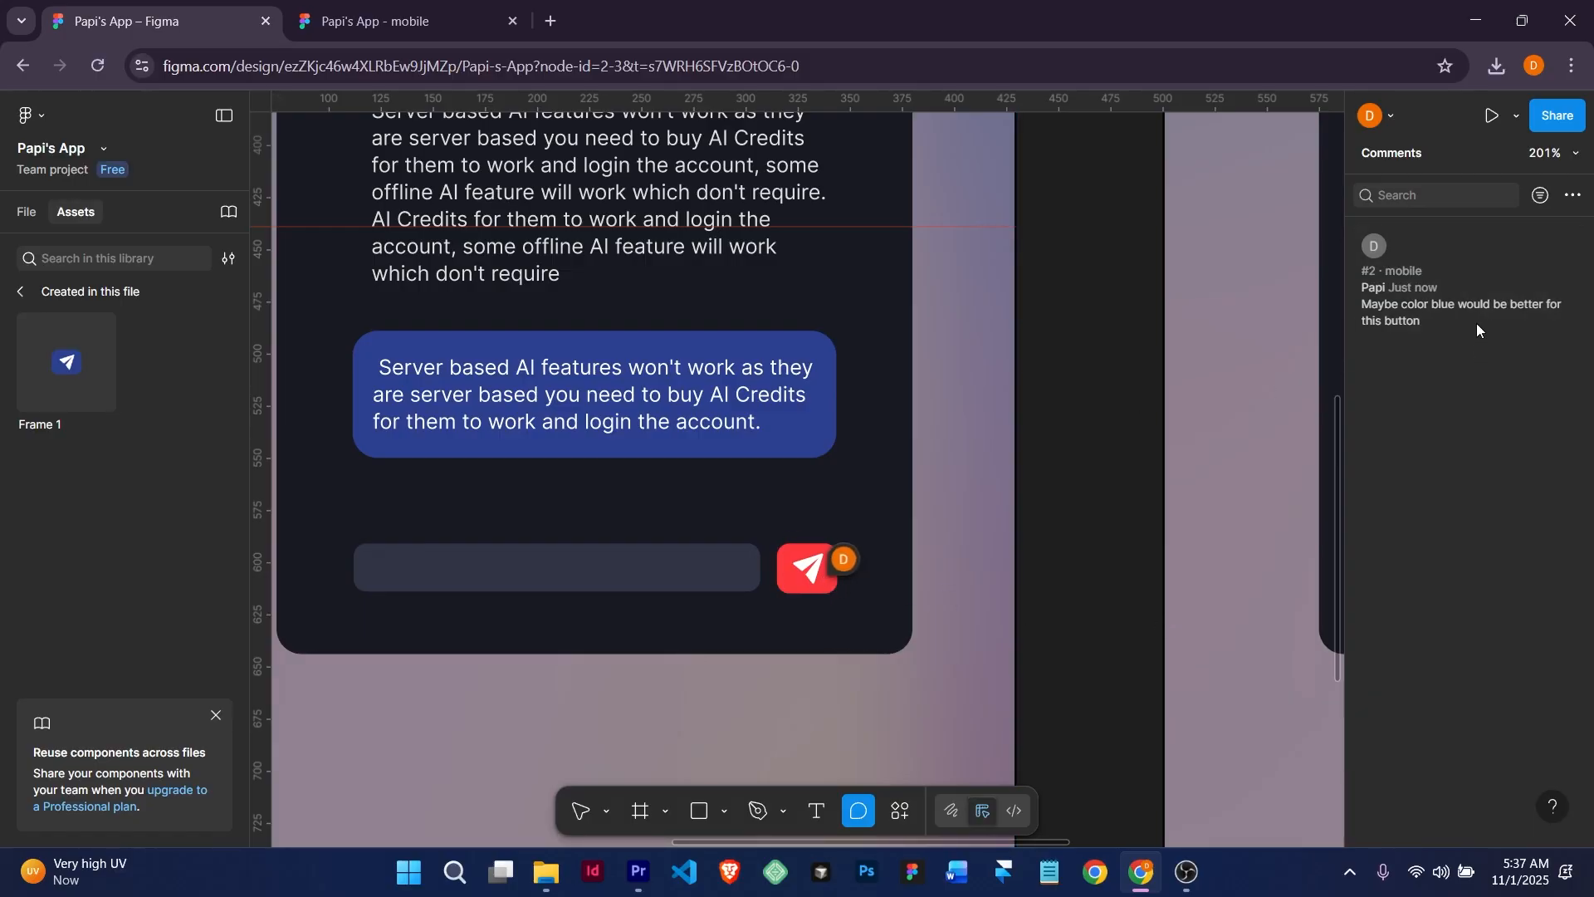
Open the posted comment's thread, close it, and preview the comment from its pin beside the send button.
left_click(1462, 290)
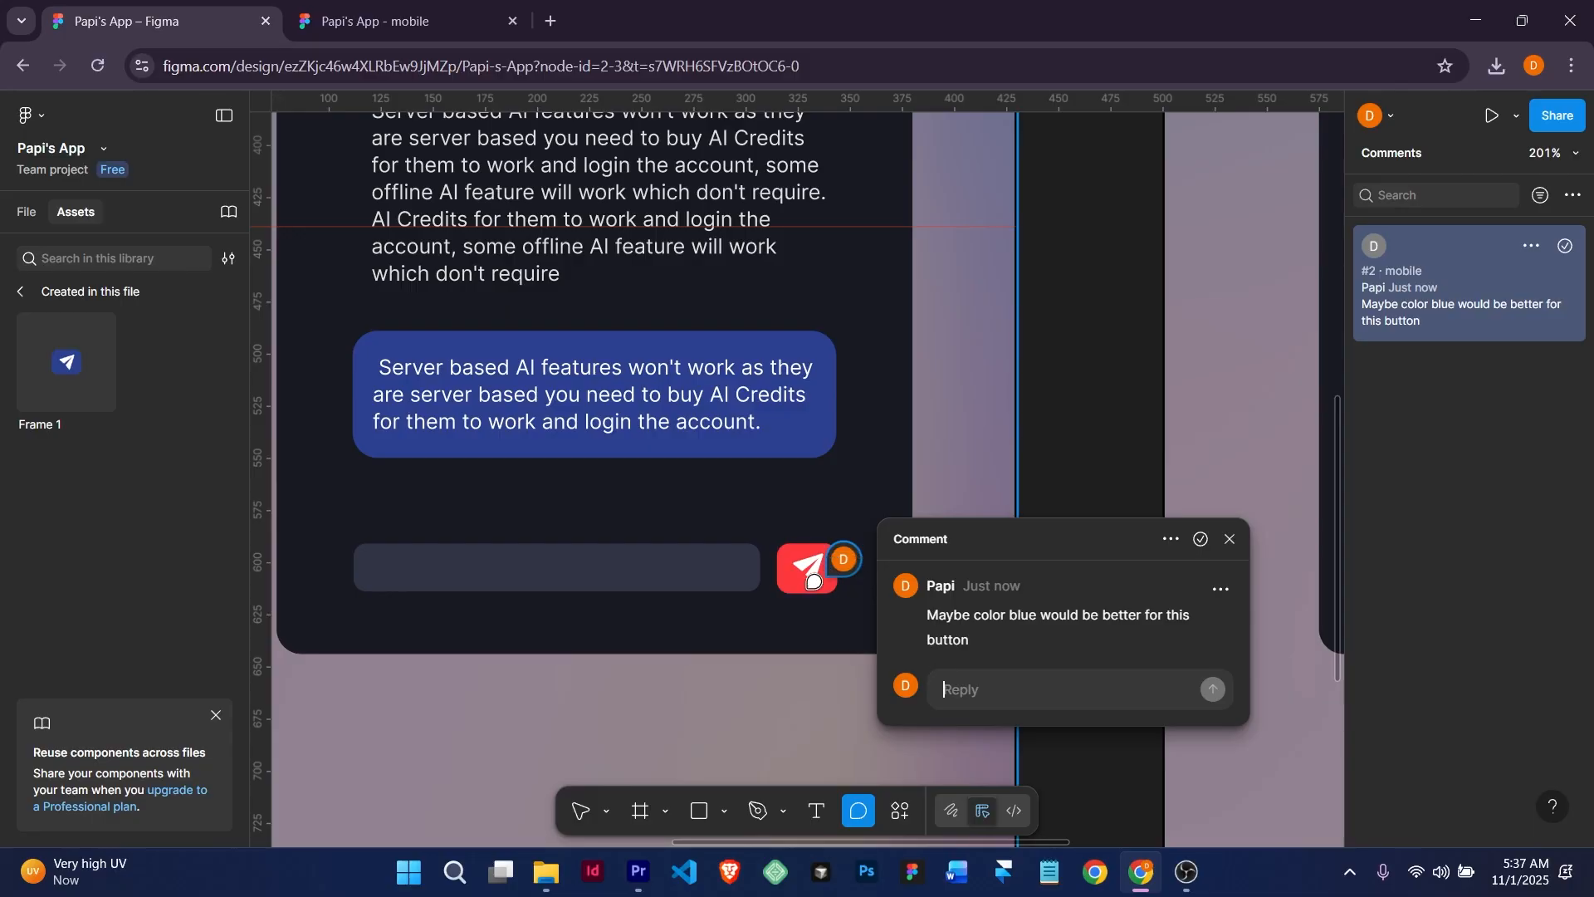
key("Escape")
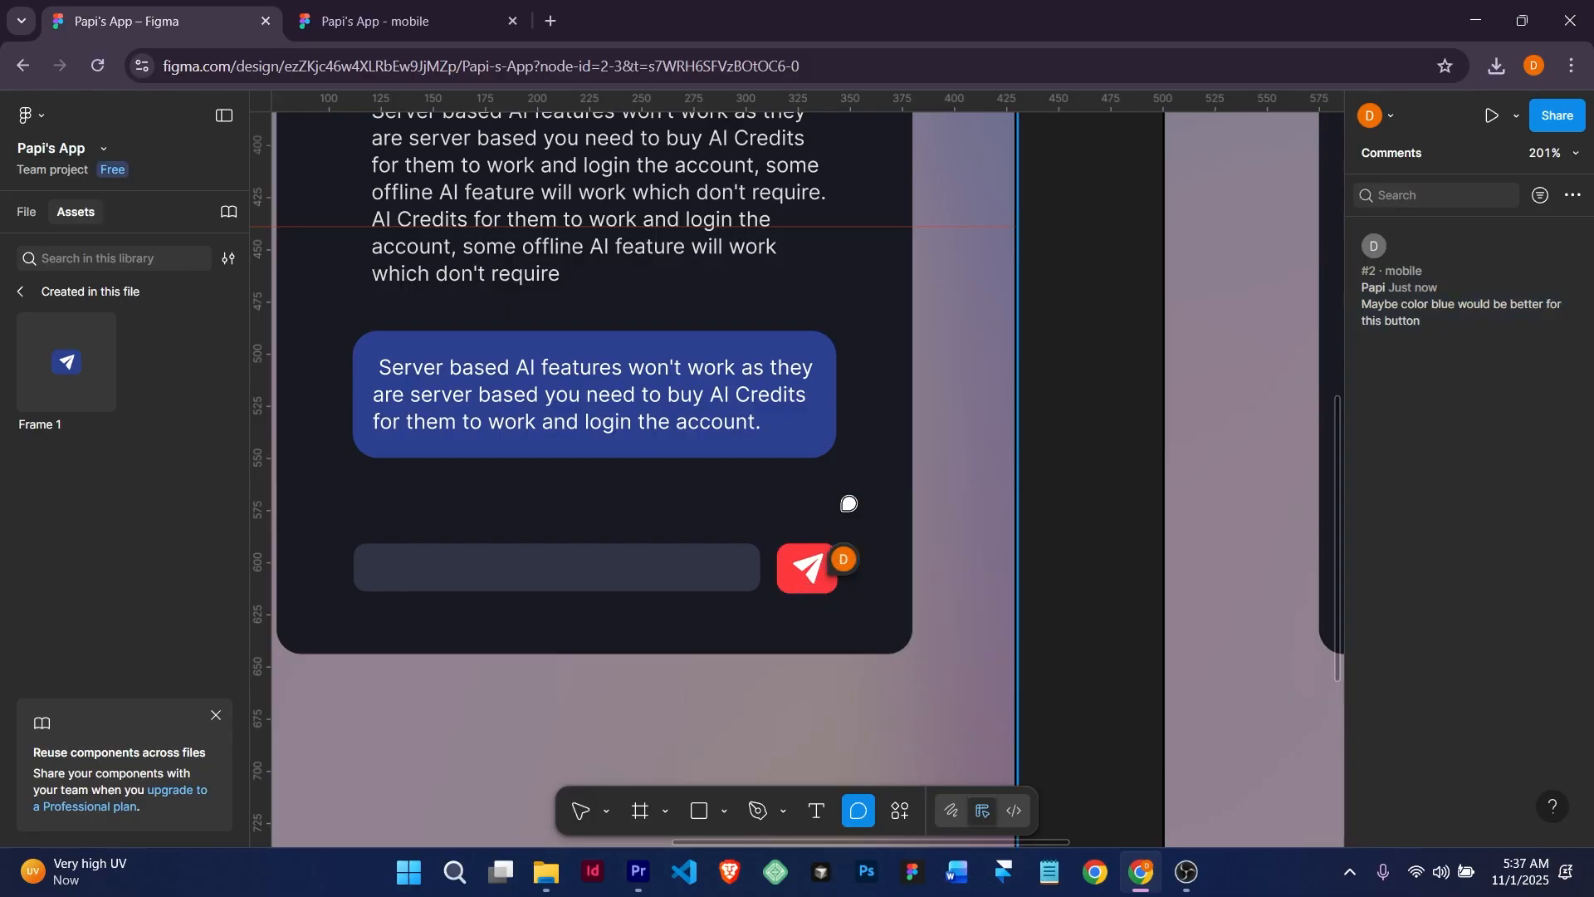
key("shift+1")
scroll(892, 564, "up", 5)
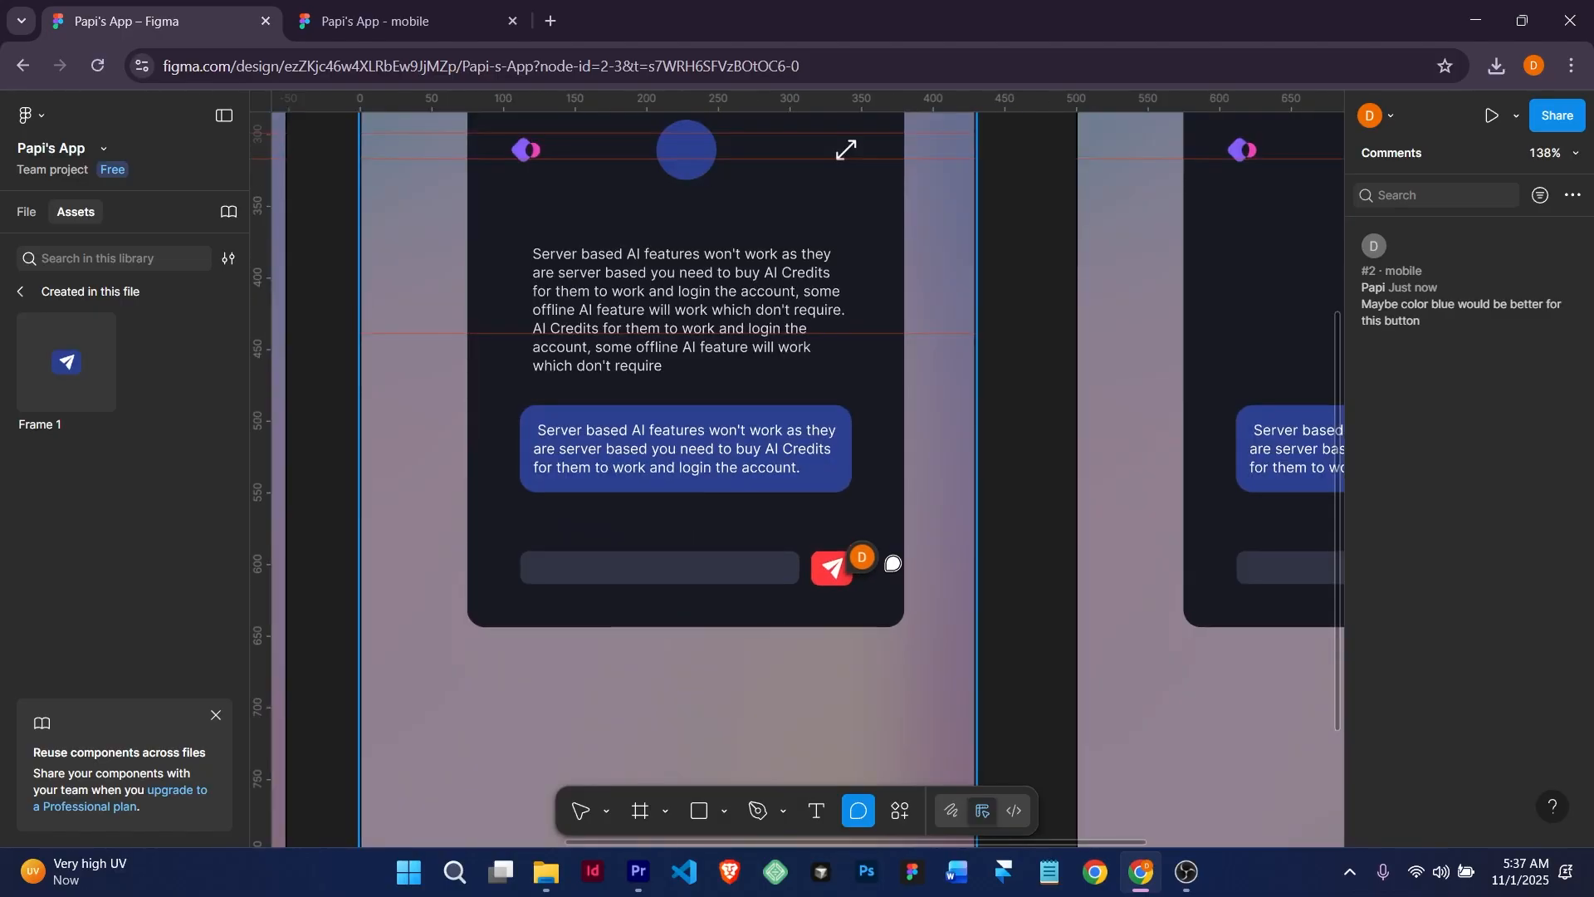
scroll(892, 563, "down", 1)
scroll(892, 564, "up", 1)
mouse_move(856, 572)
scroll(854, 572, "down", 3)
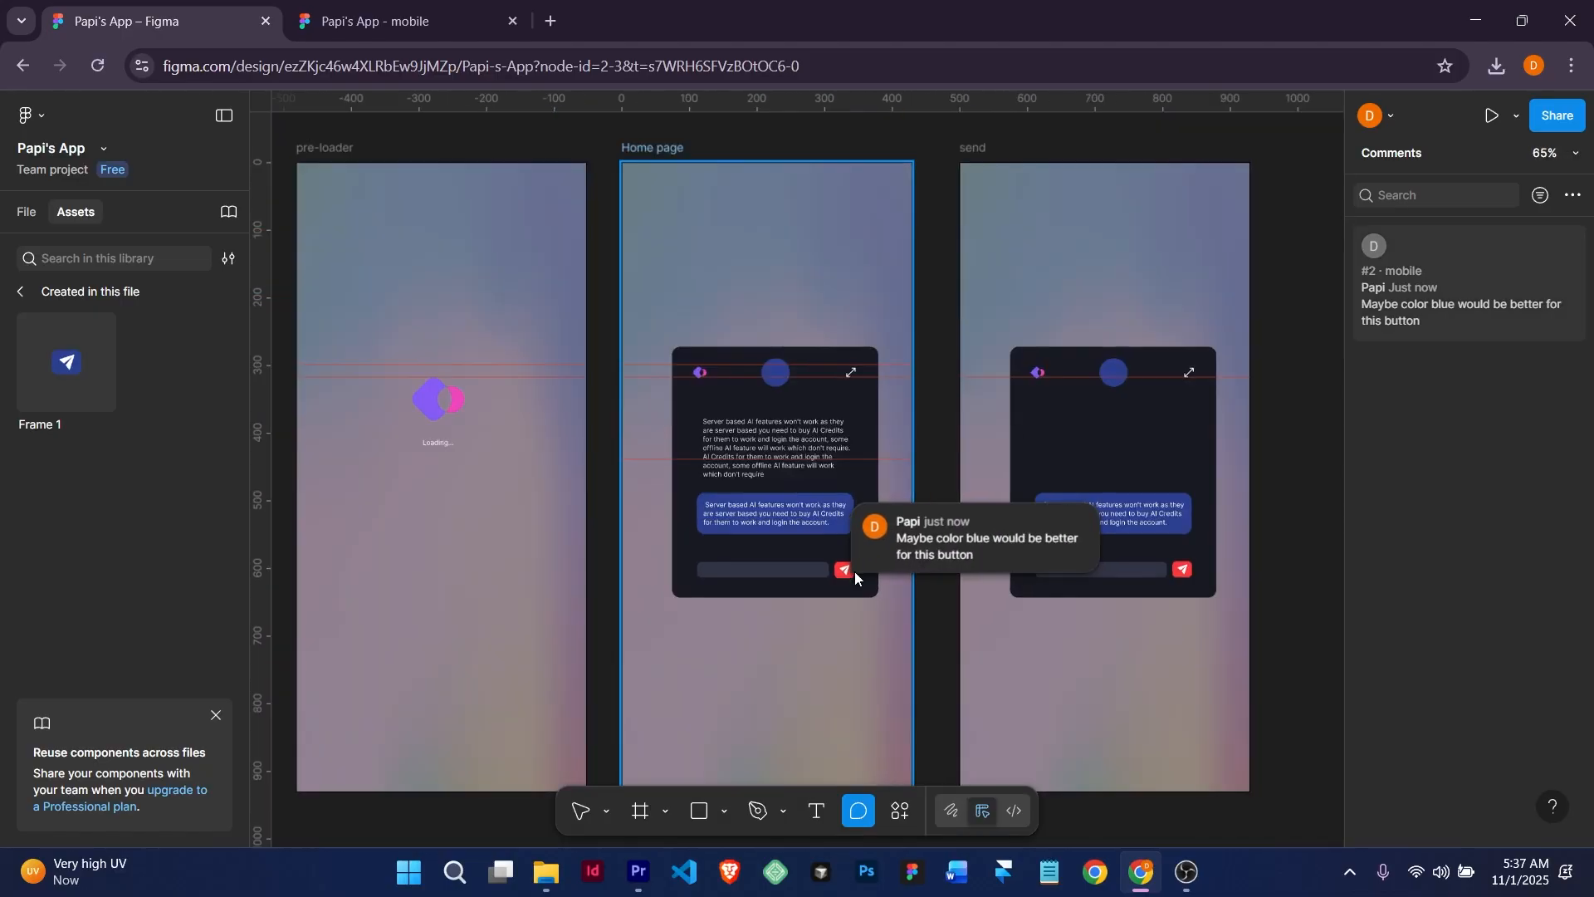
scroll(846, 591, "up", 2)
scroll(847, 591, "down", 2)
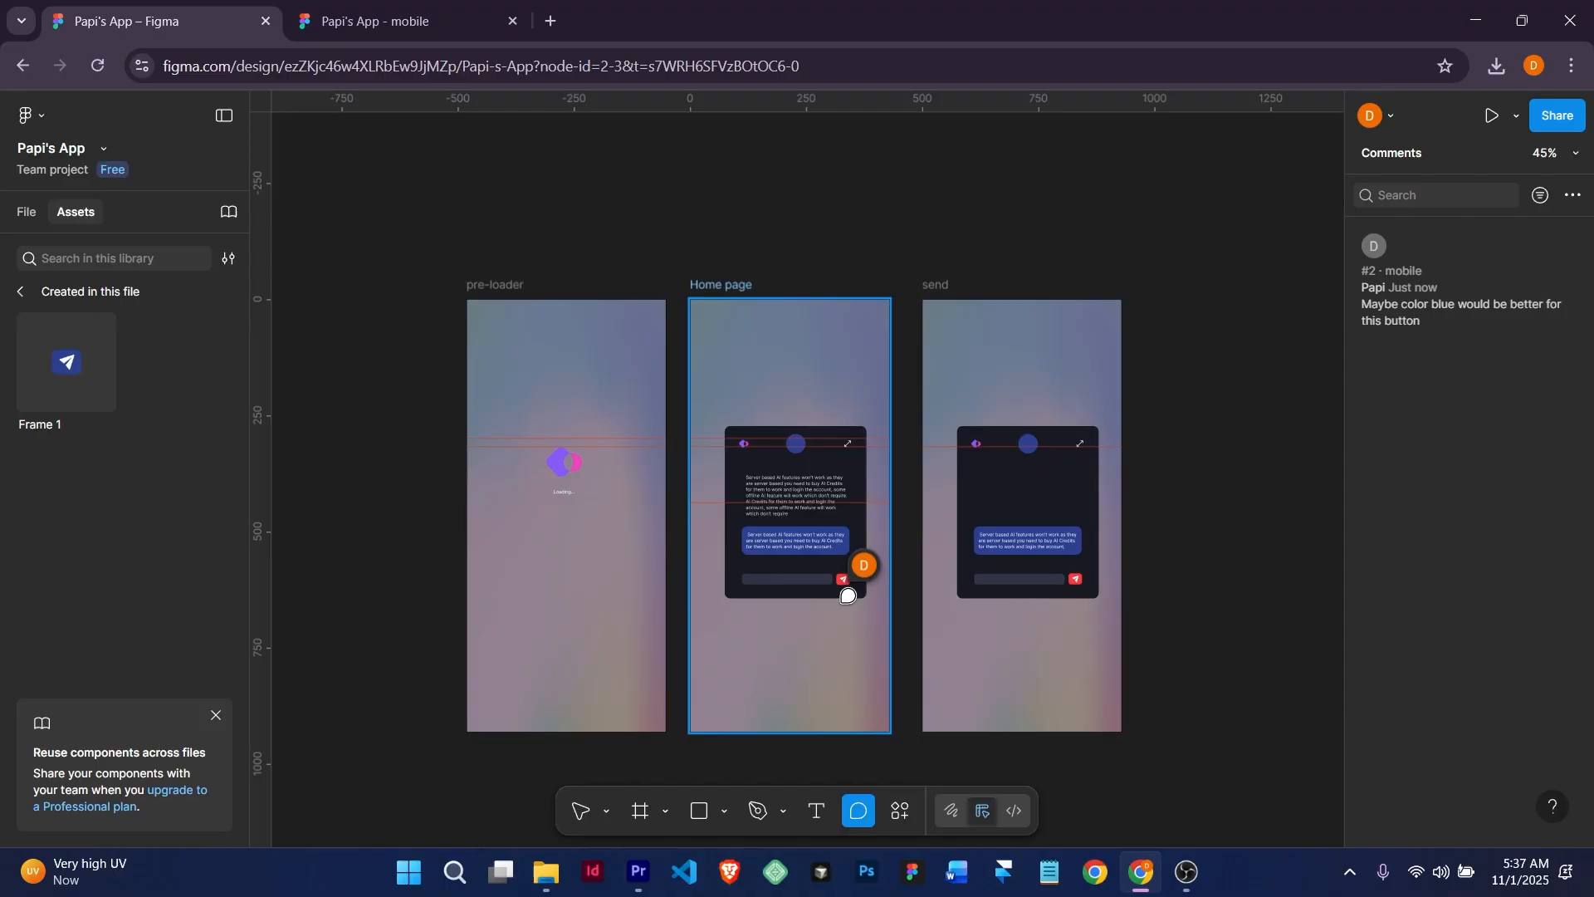
scroll(847, 595, "up", 5)
scroll(848, 596, "down", 3)
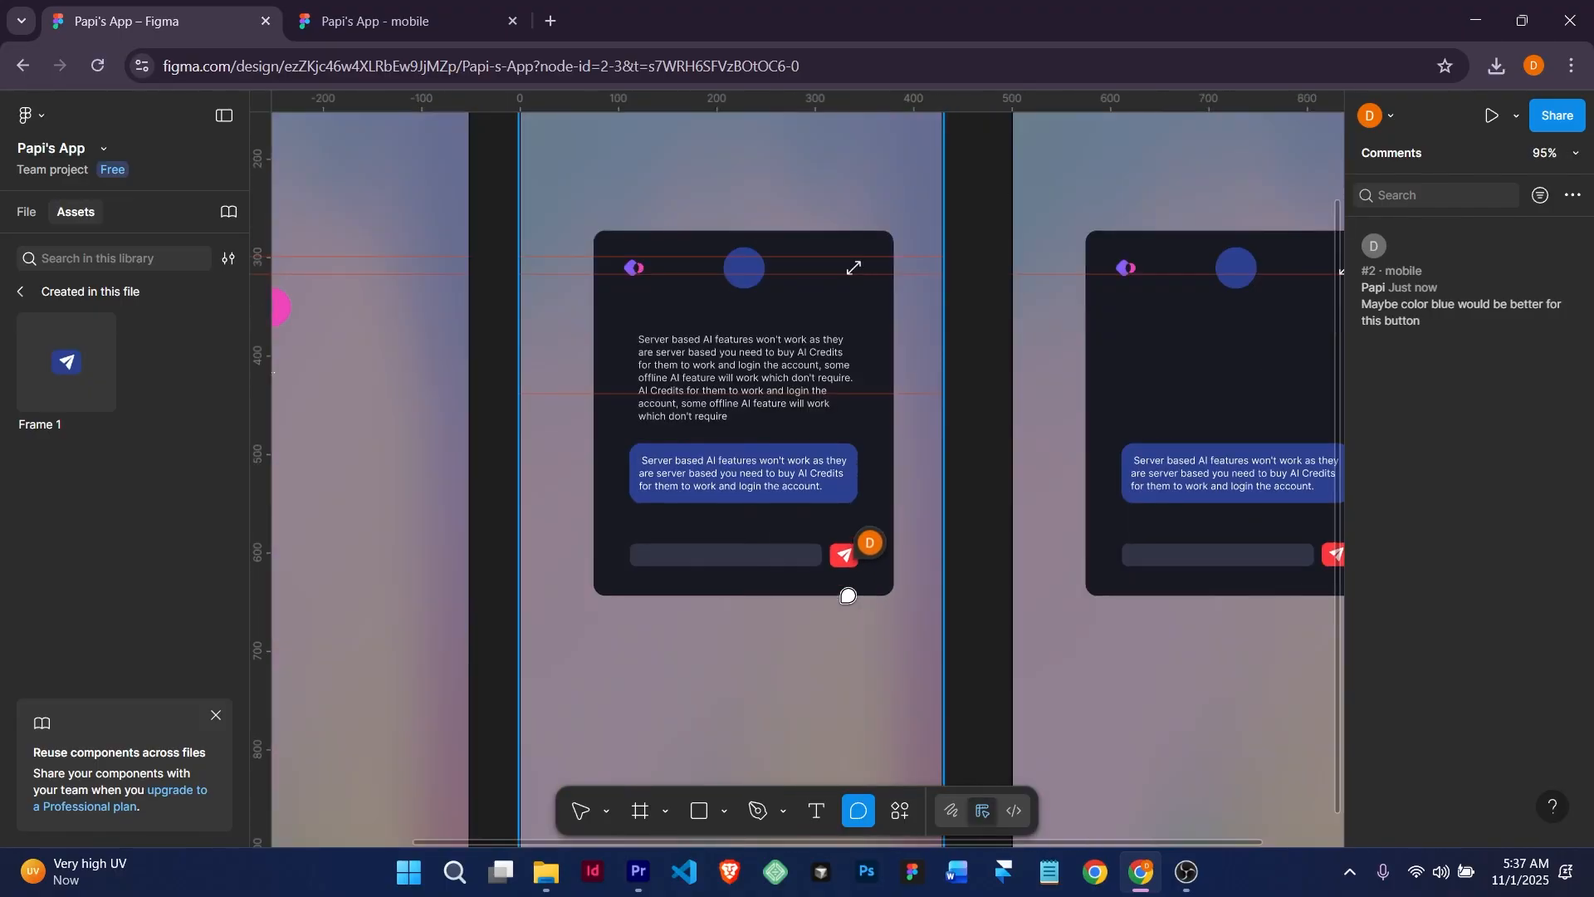
scroll(848, 596, "down", 3)
scroll(848, 595, "up", 3)
scroll(898, 601, "down", 2)
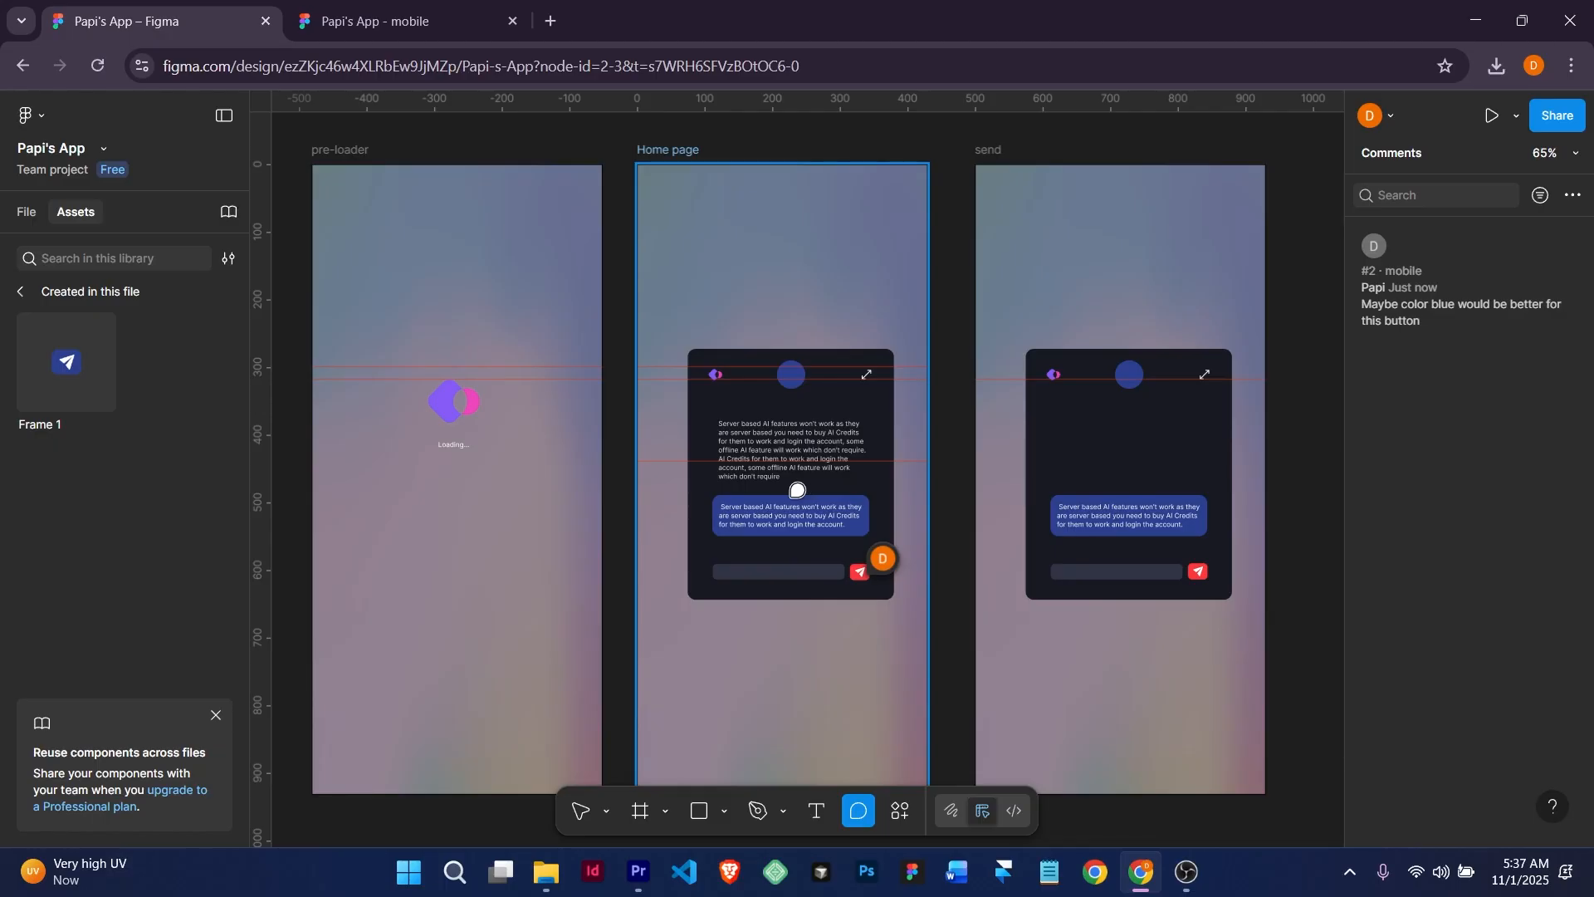
scroll(797, 490, "down", 5)
scroll(797, 490, "up", 8)
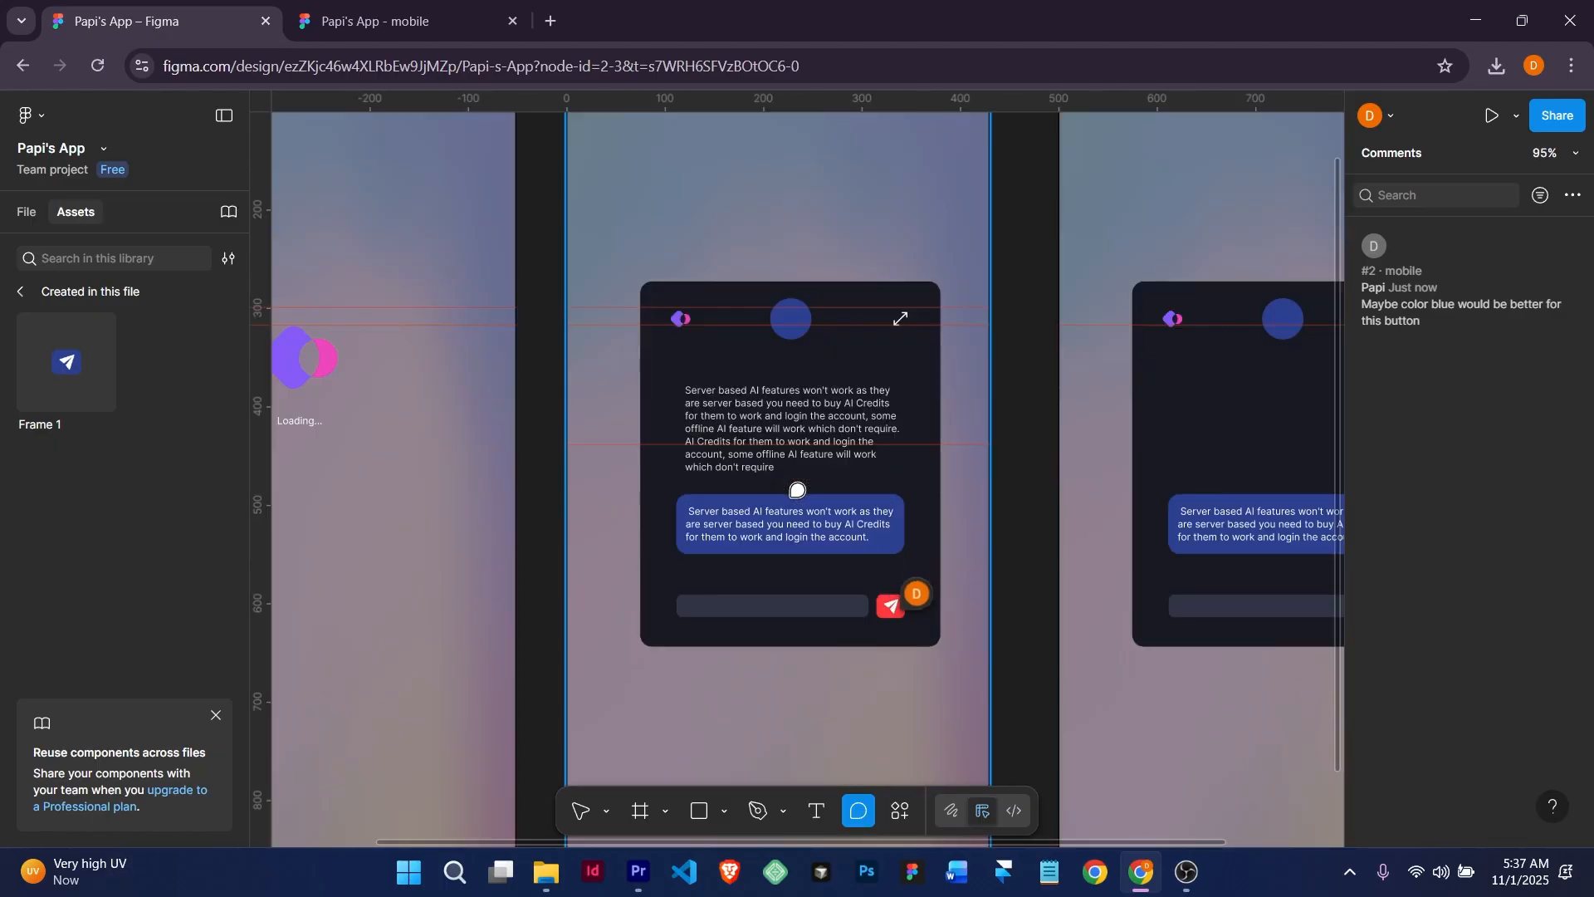